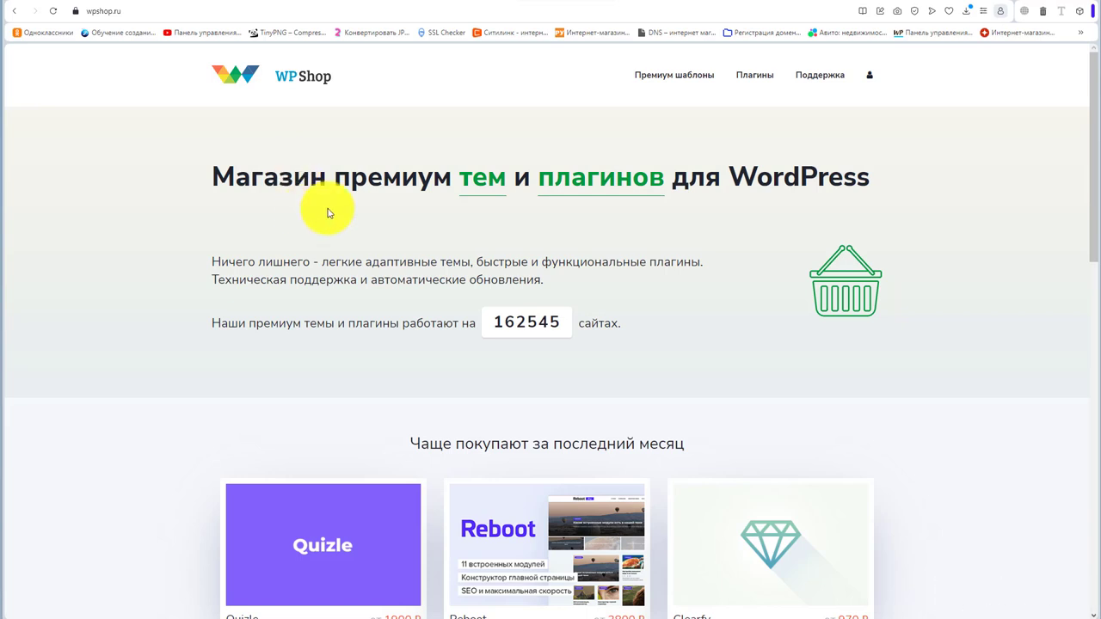
Open the details page of the Cook It theme from the WPShop premium themes catalogue.
{"action": "left_click", "coordinate": [680, 76]}
{"action": "scroll", "coordinate": [451, 204], "scroll_direction": "down", "scroll_amount": 10}
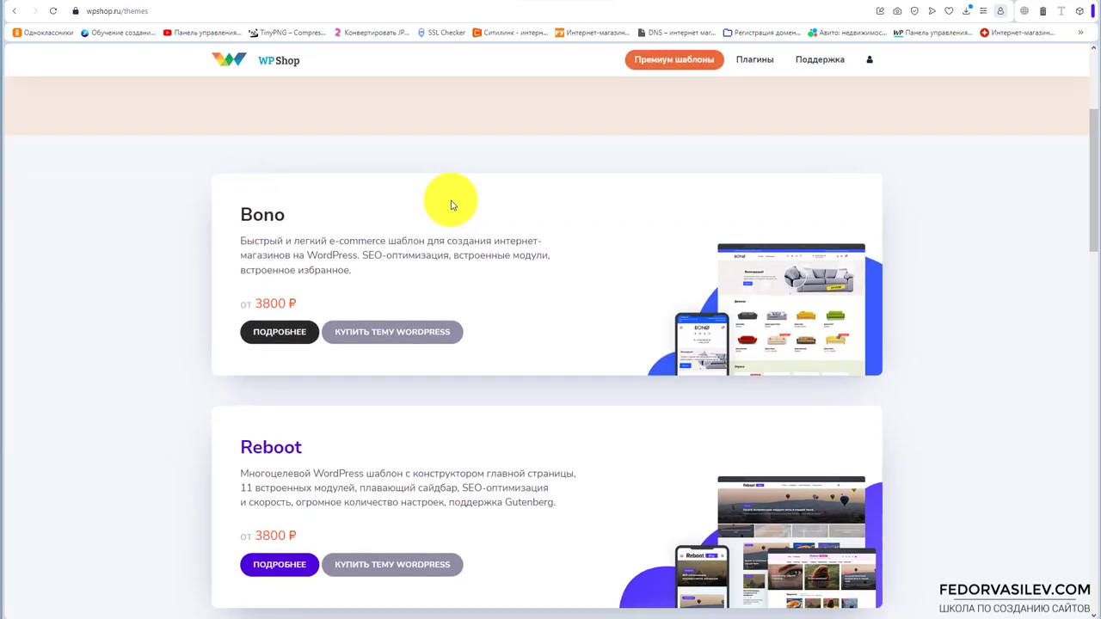
{"action": "scroll", "coordinate": [450, 200], "scroll_direction": "down", "scroll_amount": 2}
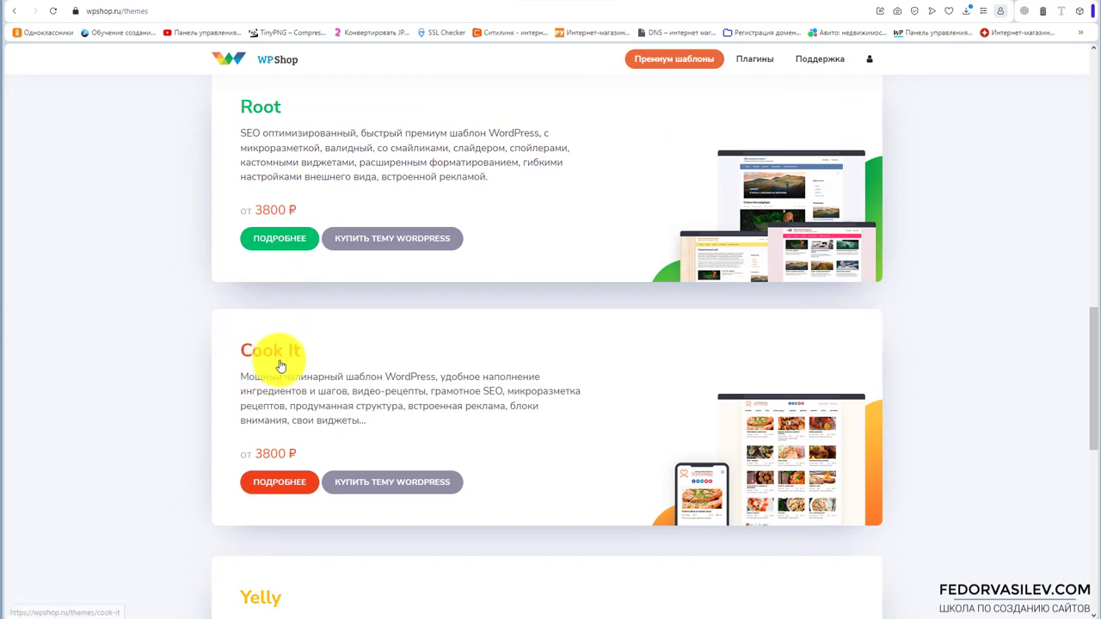
{"action": "left_click", "coordinate": [248, 478]}
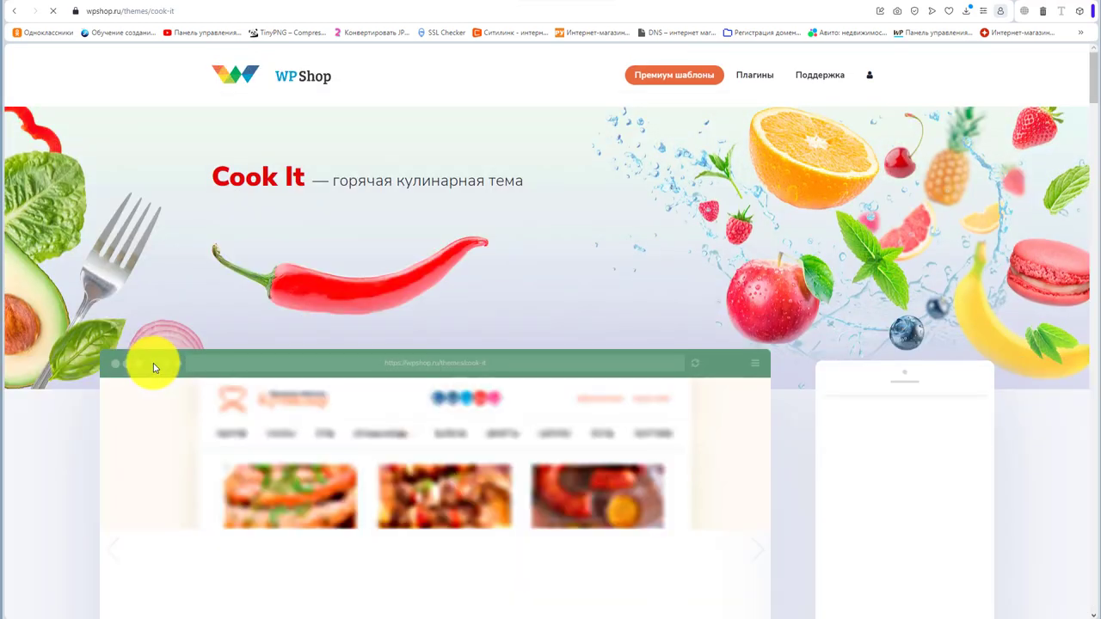
Review the Cook It site preview, the ingredient and step fields, the built-in advertising settings and the built-in functions list.
{"action": "scroll", "coordinate": [160, 313], "scroll_direction": "down", "scroll_amount": 3}
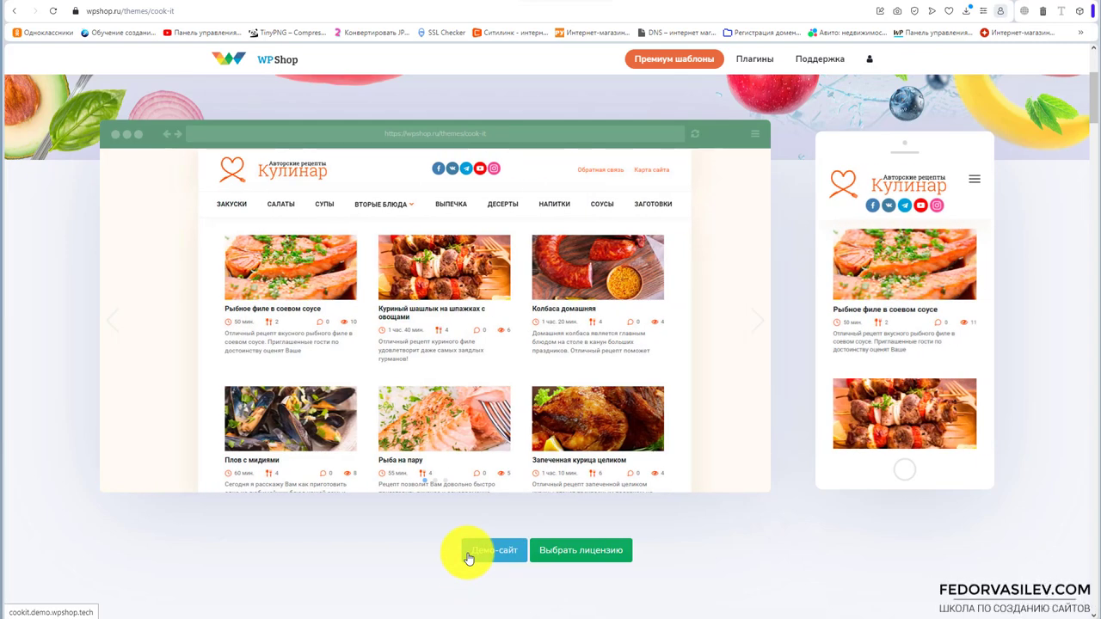
{"action": "scroll", "coordinate": [271, 198], "scroll_direction": "down", "scroll_amount": 5}
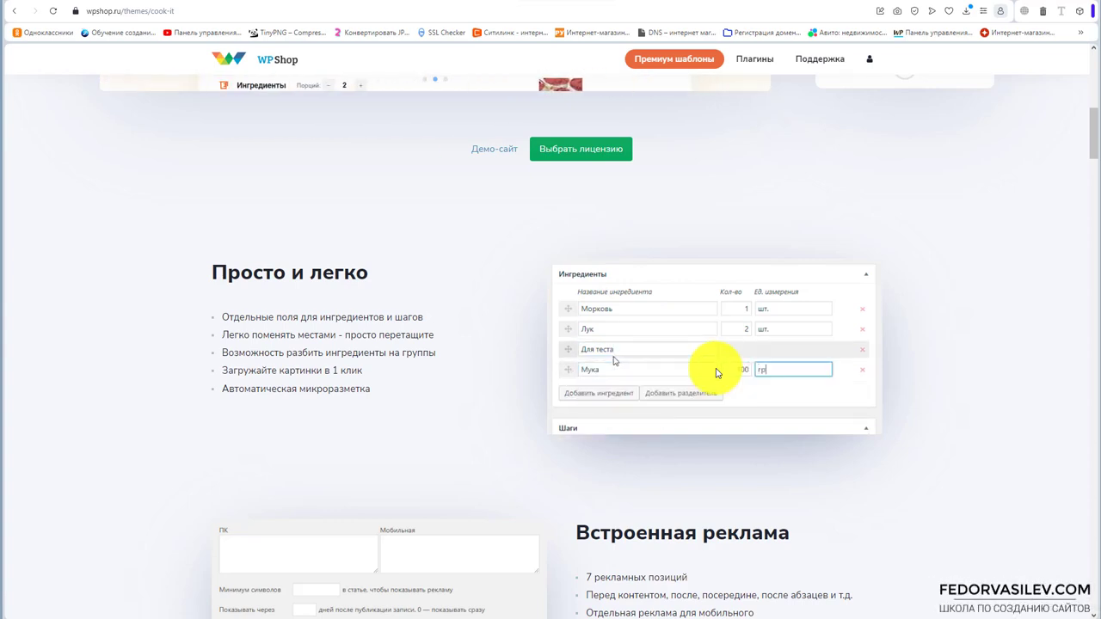
{"action": "scroll", "coordinate": [593, 275], "scroll_direction": "down", "scroll_amount": 2}
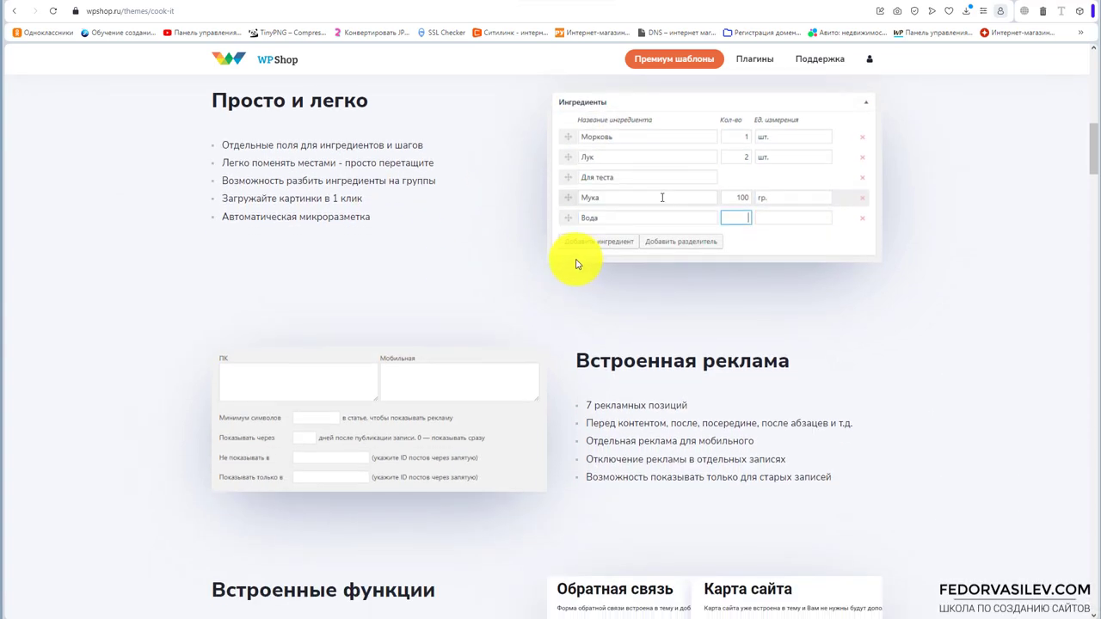
{"action": "scroll", "coordinate": [577, 264], "scroll_direction": "down", "scroll_amount": 1}
{"action": "left_click_drag", "start_coordinate": [763, 303], "coordinate": [647, 306]}
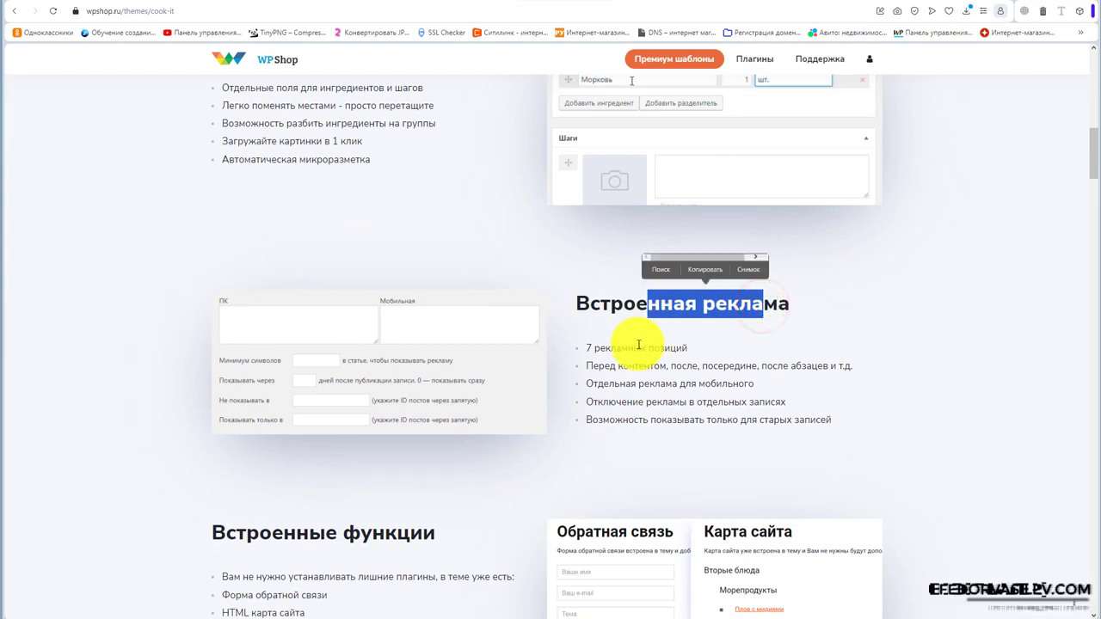
{"action": "left_click", "coordinate": [630, 360]}
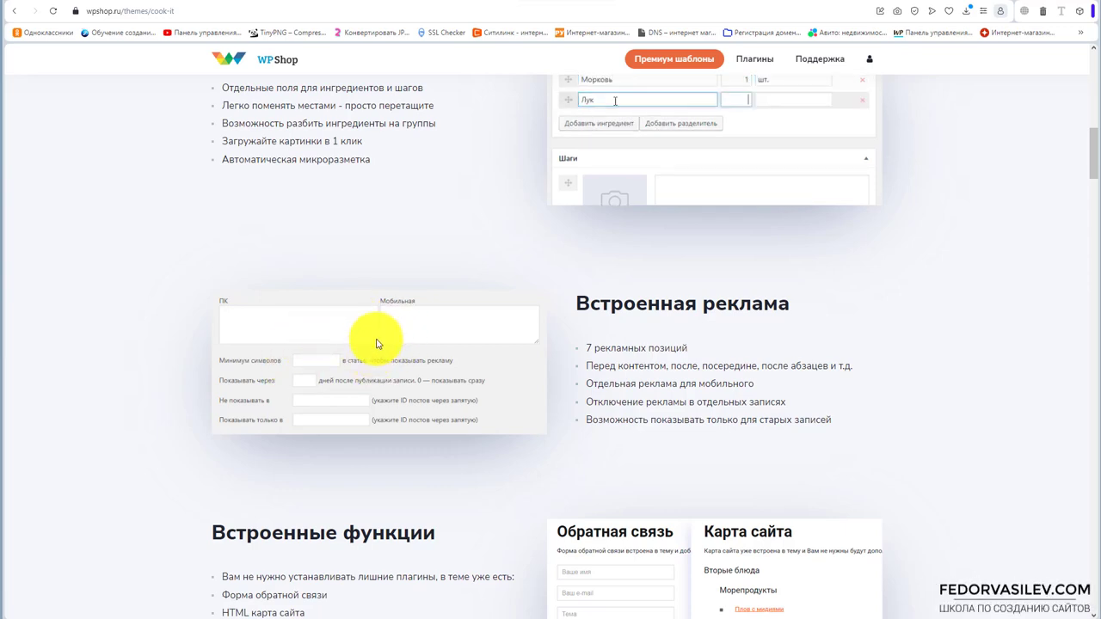
{"action": "left_click_drag", "start_coordinate": [577, 306], "coordinate": [629, 379]}
{"action": "left_click", "coordinate": [629, 379]}
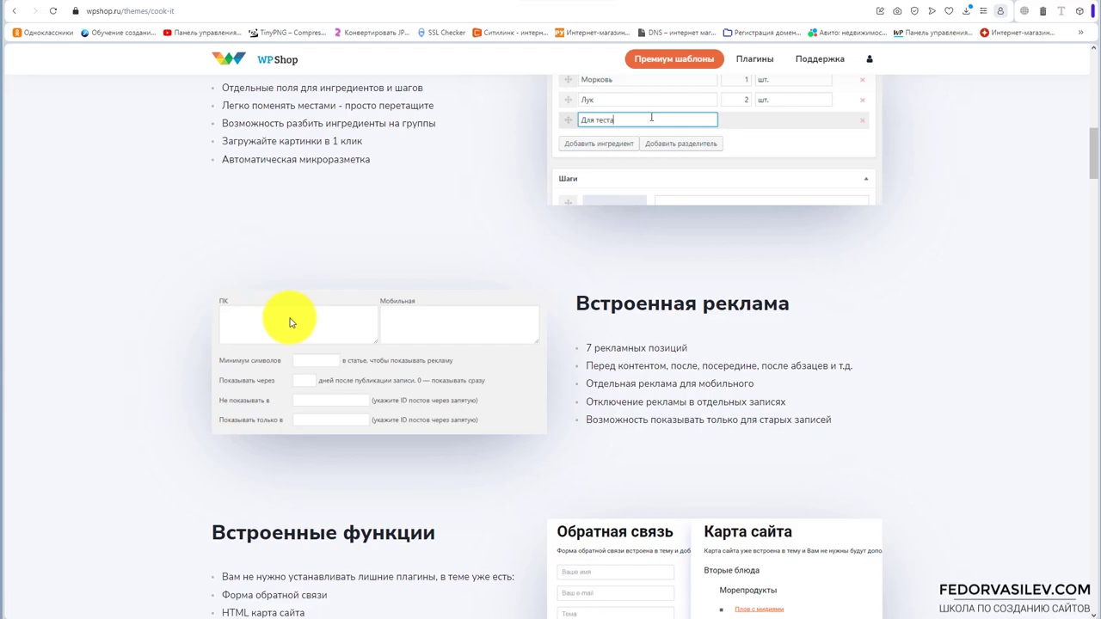
{"action": "scroll", "coordinate": [298, 315], "scroll_direction": "down", "scroll_amount": 3}
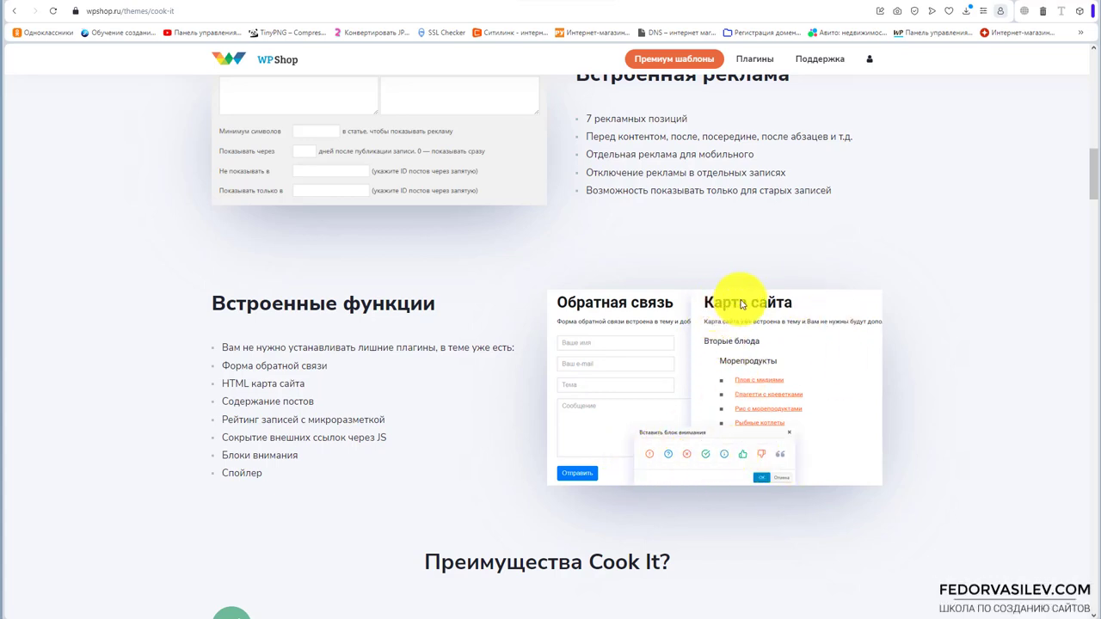
{"action": "scroll", "coordinate": [760, 303], "scroll_direction": "down", "scroll_amount": 4}
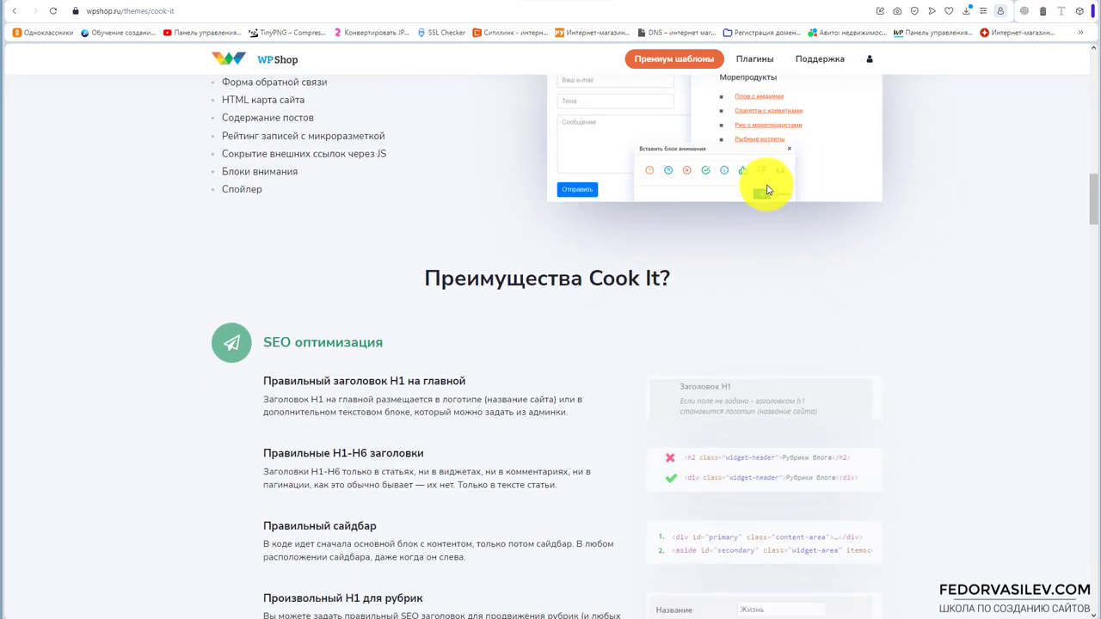
{"action": "scroll", "coordinate": [758, 273], "scroll_direction": "up", "scroll_amount": 2}
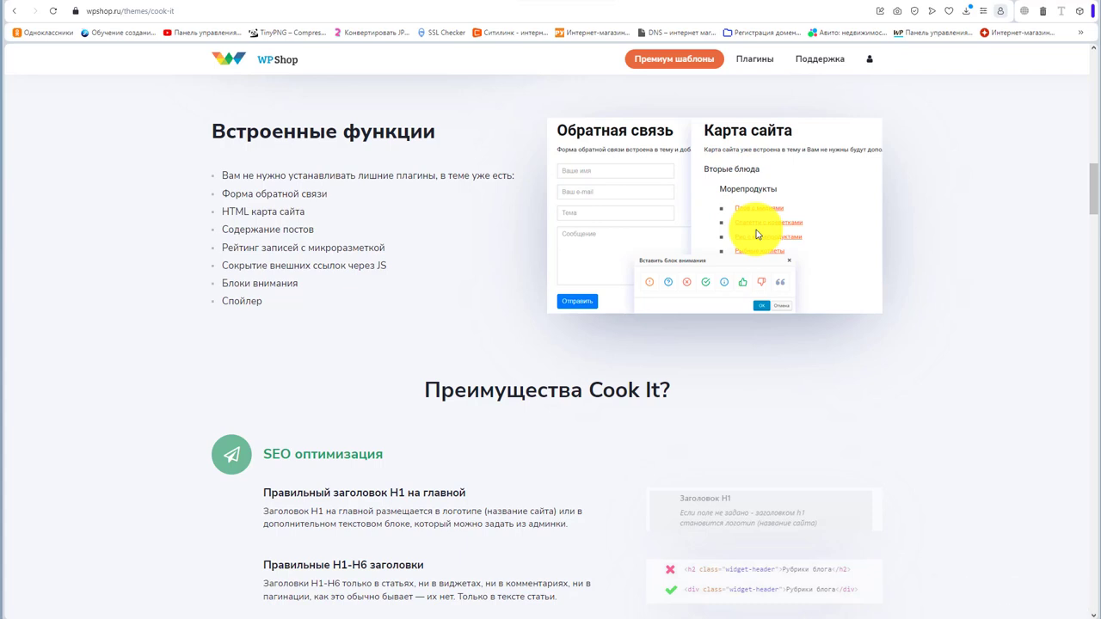
Examine the SEO optimisation advantages of Cook It, including the H1 heading, sidebar, category and link features.
{"action": "scroll", "coordinate": [757, 234], "scroll_direction": "down", "scroll_amount": 3}
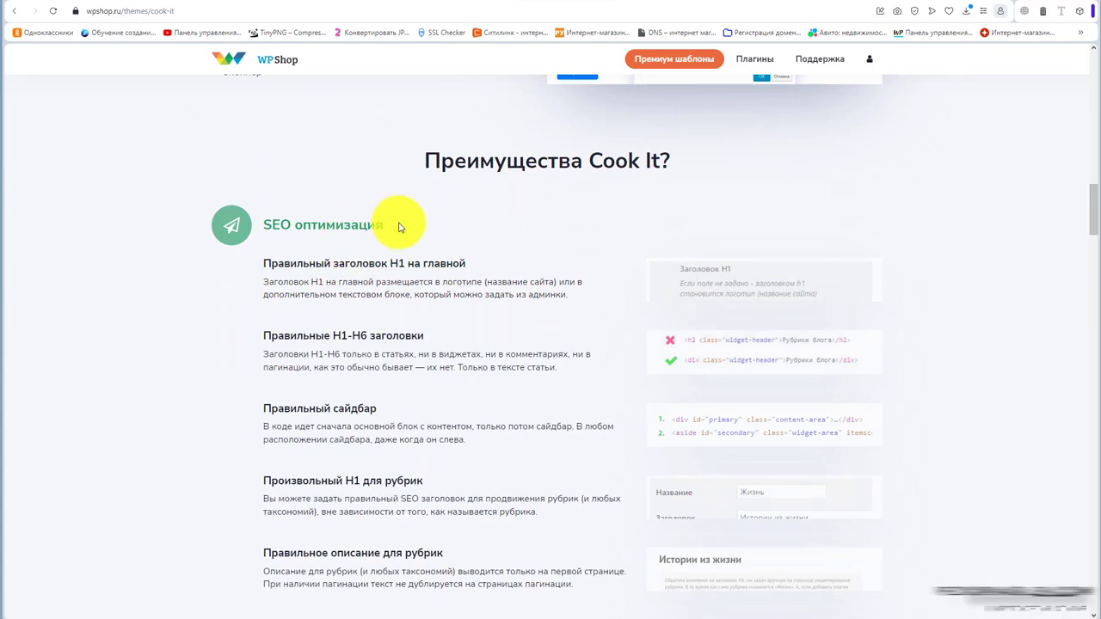
{"action": "mouse_move", "coordinate": [364, 277]}
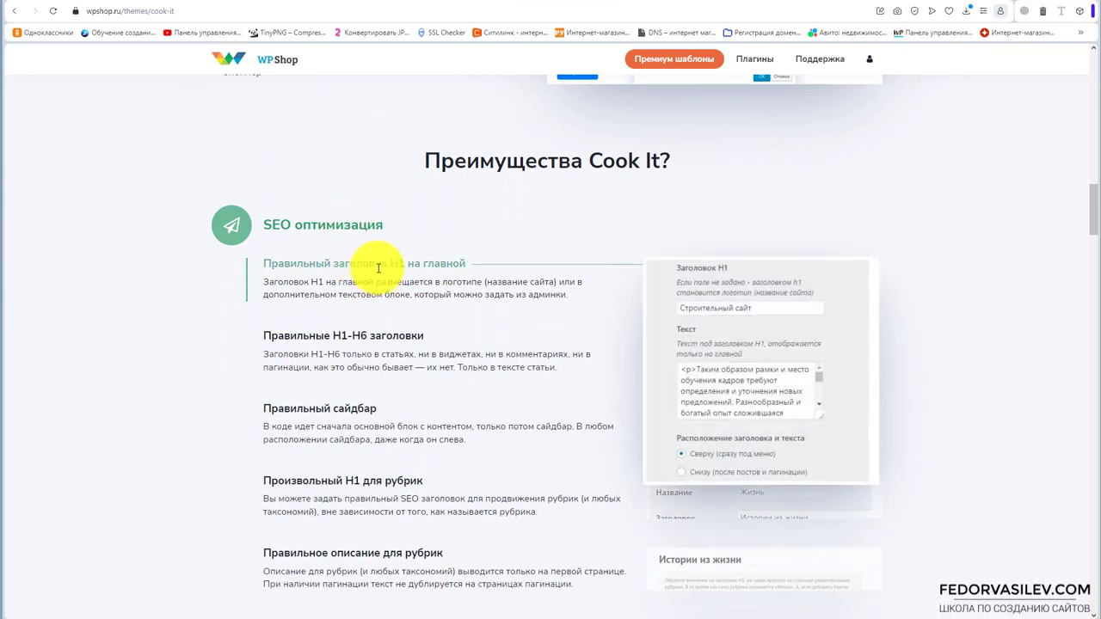
{"action": "double_click", "coordinate": [393, 265]}
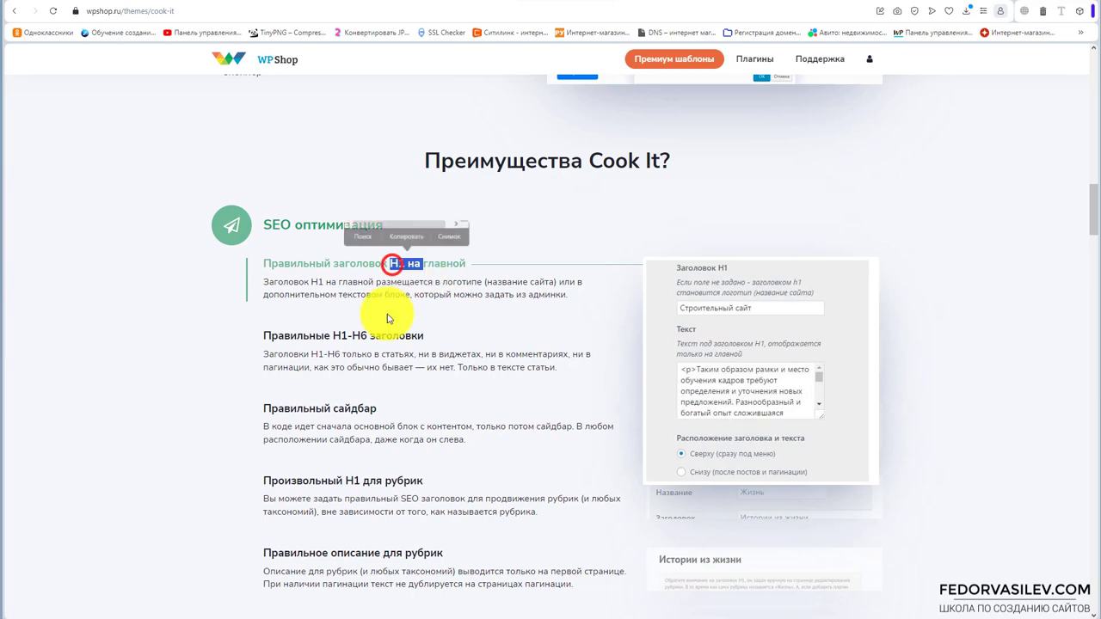
{"action": "left_click", "coordinate": [356, 172]}
{"action": "left_click_drag", "start_coordinate": [255, 231], "coordinate": [347, 225]}
{"action": "left_click", "coordinate": [482, 223]}
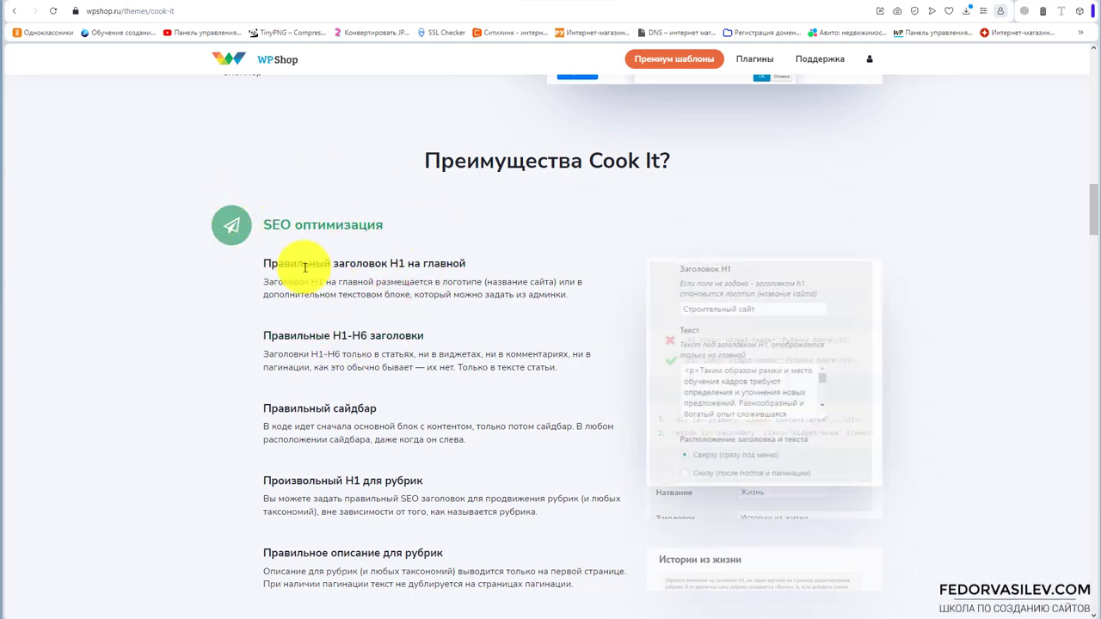
{"action": "mouse_move", "coordinate": [725, 284]}
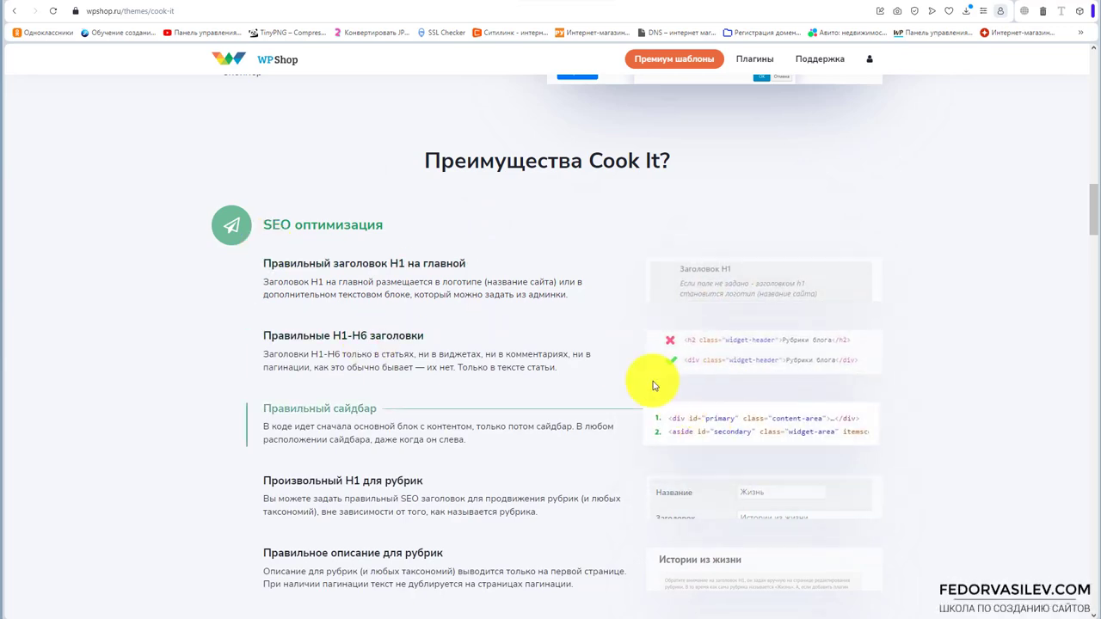
{"action": "scroll", "coordinate": [641, 396], "scroll_direction": "down", "scroll_amount": 2}
{"action": "scroll", "coordinate": [482, 397], "scroll_direction": "down", "scroll_amount": 2}
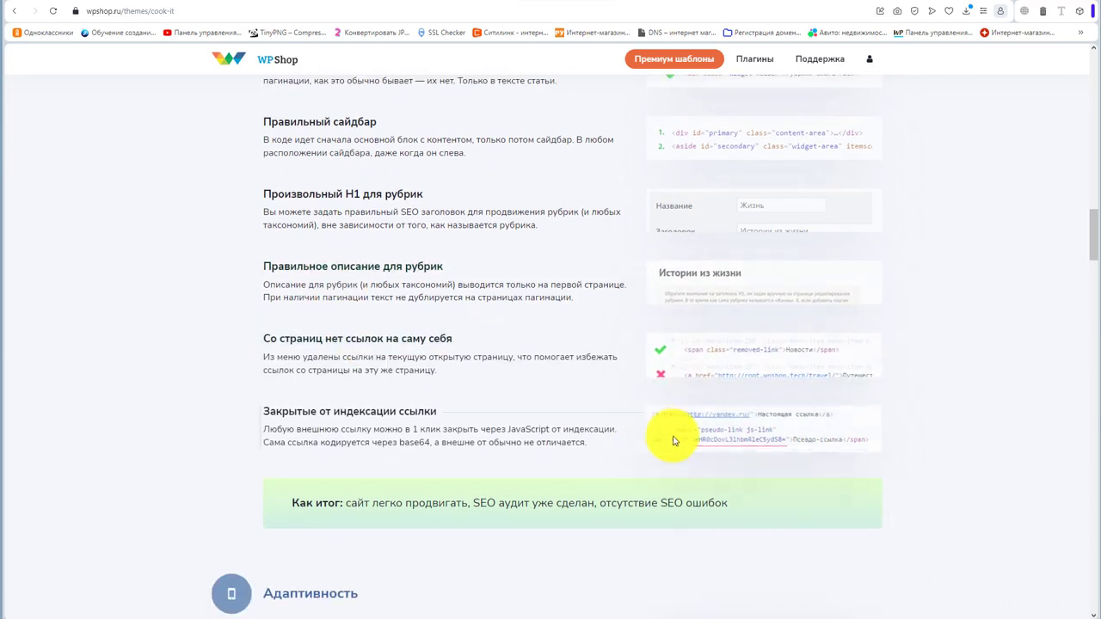
{"action": "scroll", "coordinate": [327, 420], "scroll_direction": "up", "scroll_amount": 2}
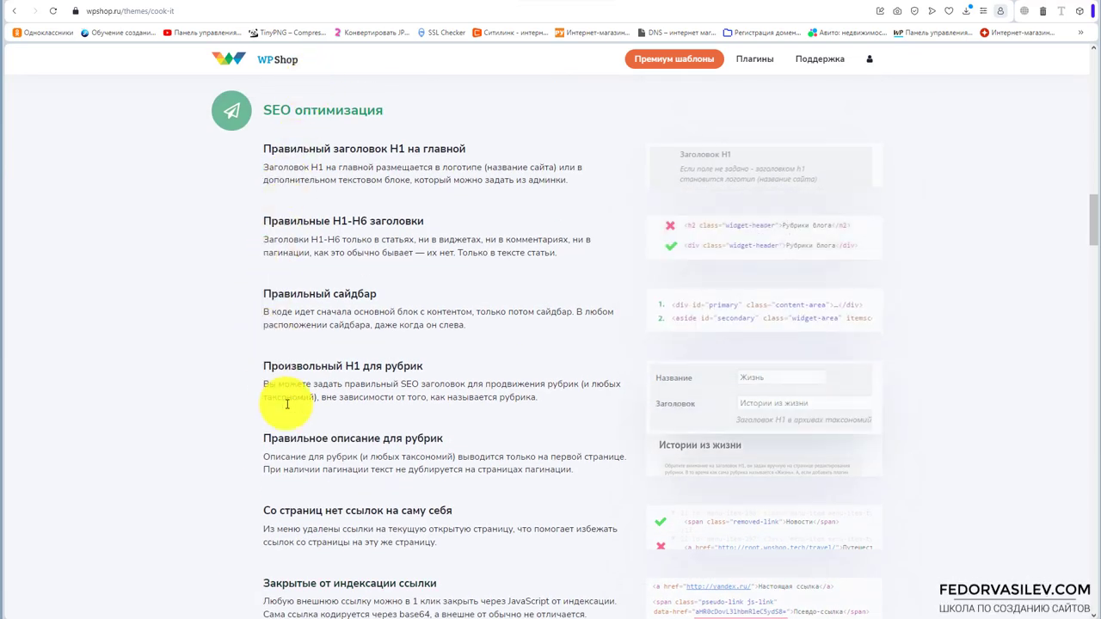
{"action": "scroll", "coordinate": [469, 120], "scroll_direction": "down", "scroll_amount": 5}
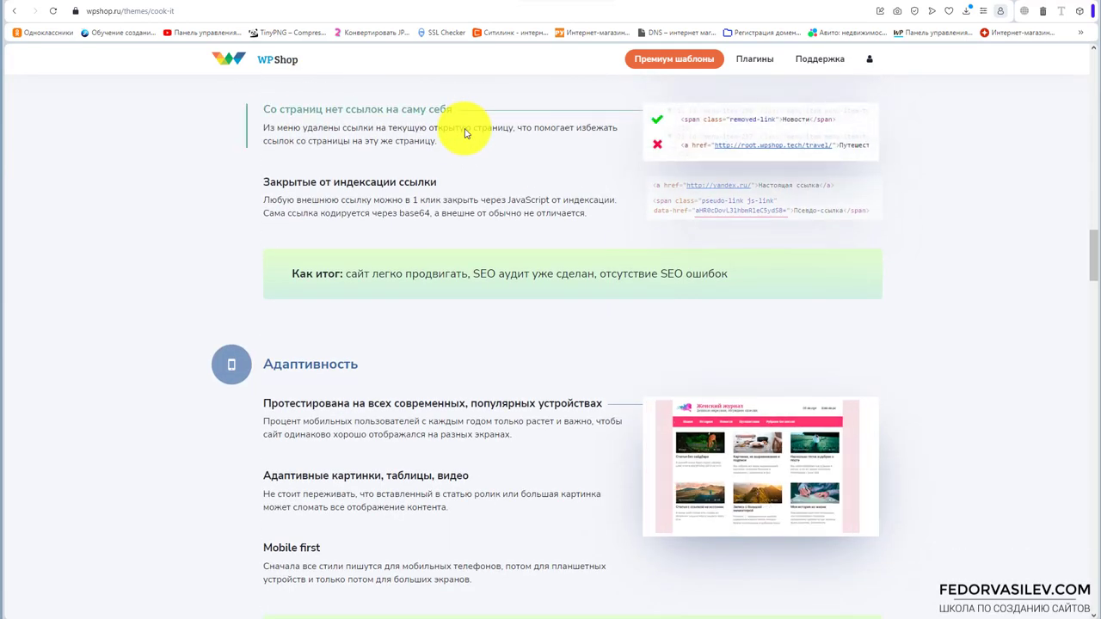
Examine the theme's responsiveness features and its appearance options, from the Customizer settings to custom code.
{"action": "scroll", "coordinate": [464, 133], "scroll_direction": "down", "scroll_amount": 2}
{"action": "scroll", "coordinate": [482, 146], "scroll_direction": "down", "scroll_amount": 2}
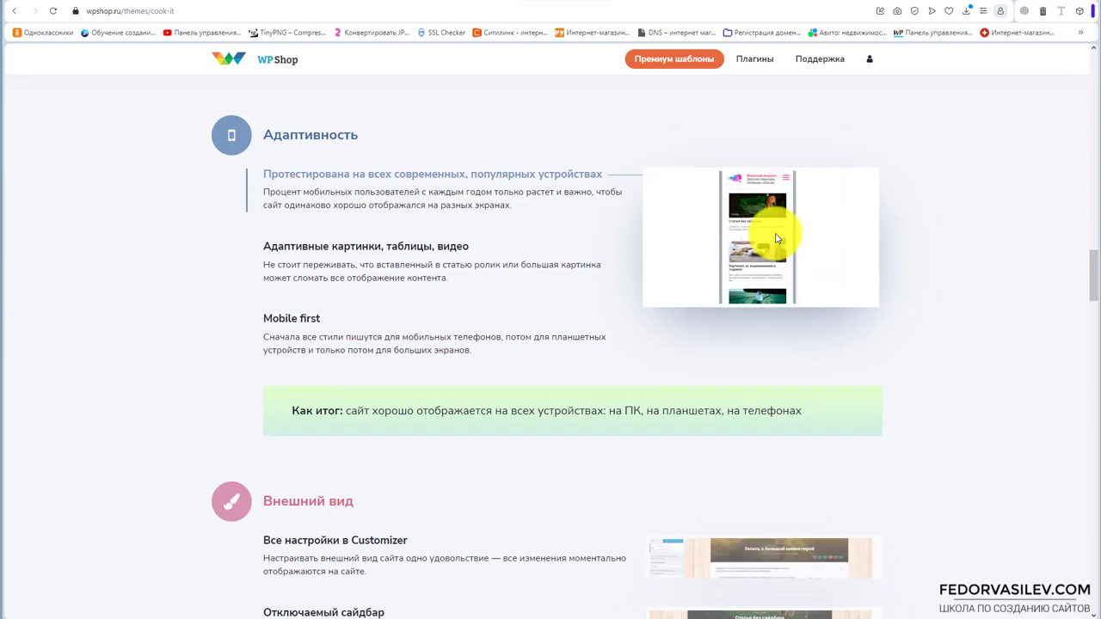
{"action": "scroll", "coordinate": [530, 172], "scroll_direction": "down", "scroll_amount": 2}
{"action": "scroll", "coordinate": [530, 172], "scroll_direction": "down", "scroll_amount": 1}
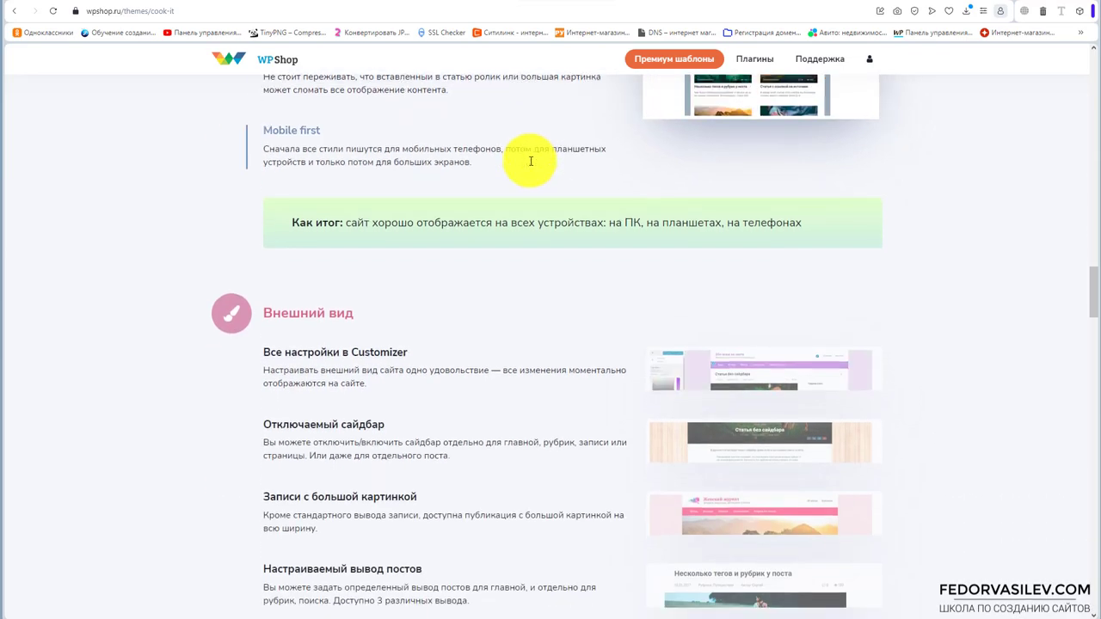
{"action": "scroll", "coordinate": [336, 206], "scroll_direction": "down", "scroll_amount": 2}
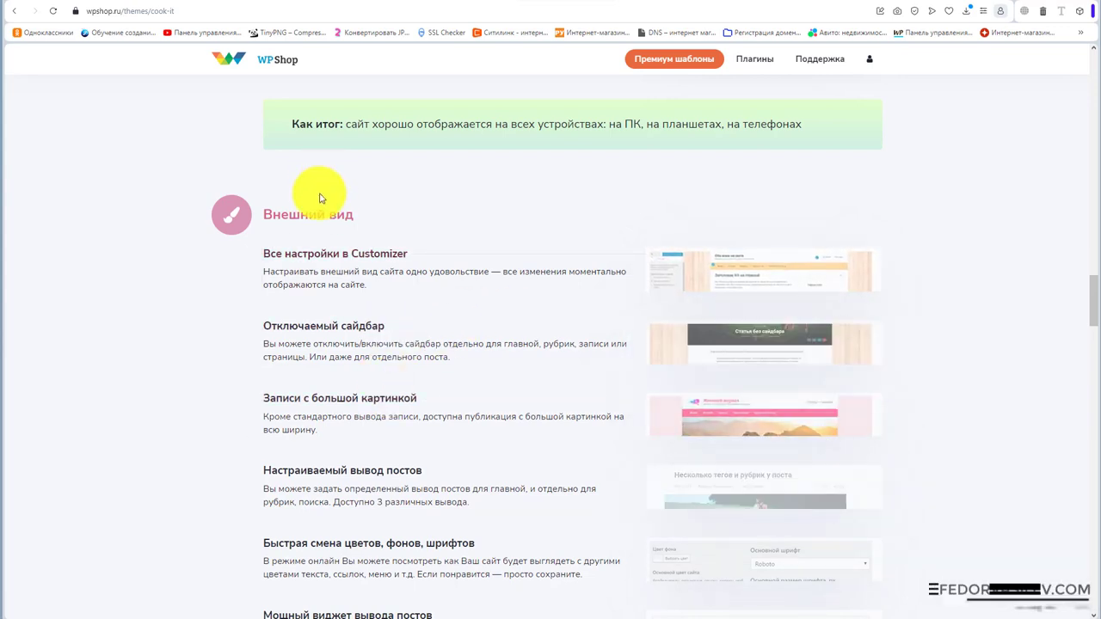
{"action": "scroll", "coordinate": [315, 192], "scroll_direction": "down", "scroll_amount": 2}
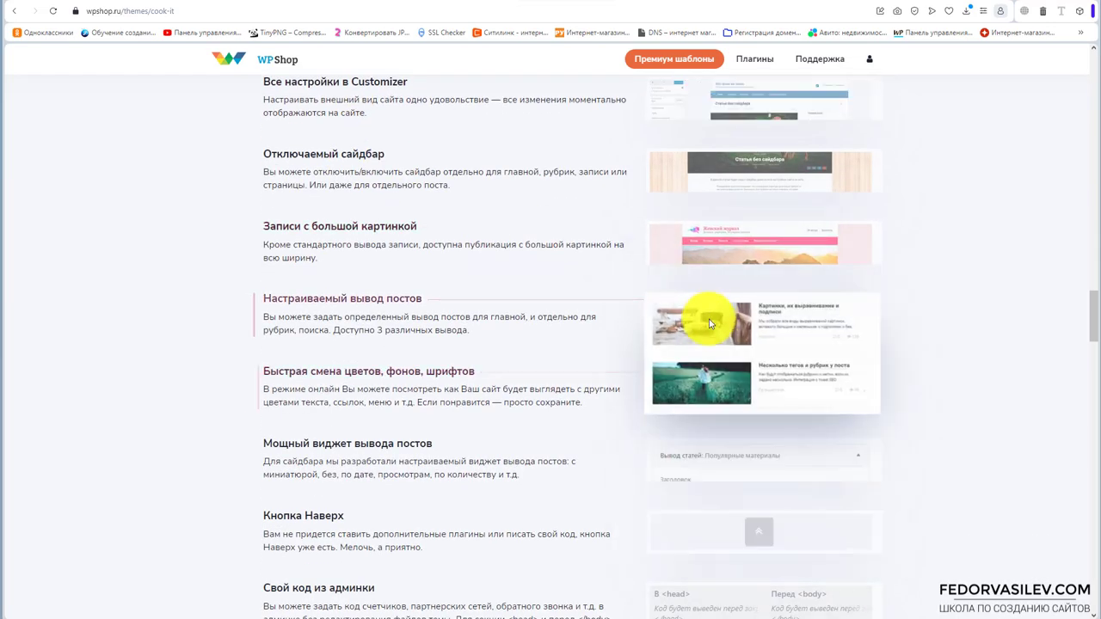
{"action": "scroll", "coordinate": [688, 284], "scroll_direction": "down", "scroll_amount": 1}
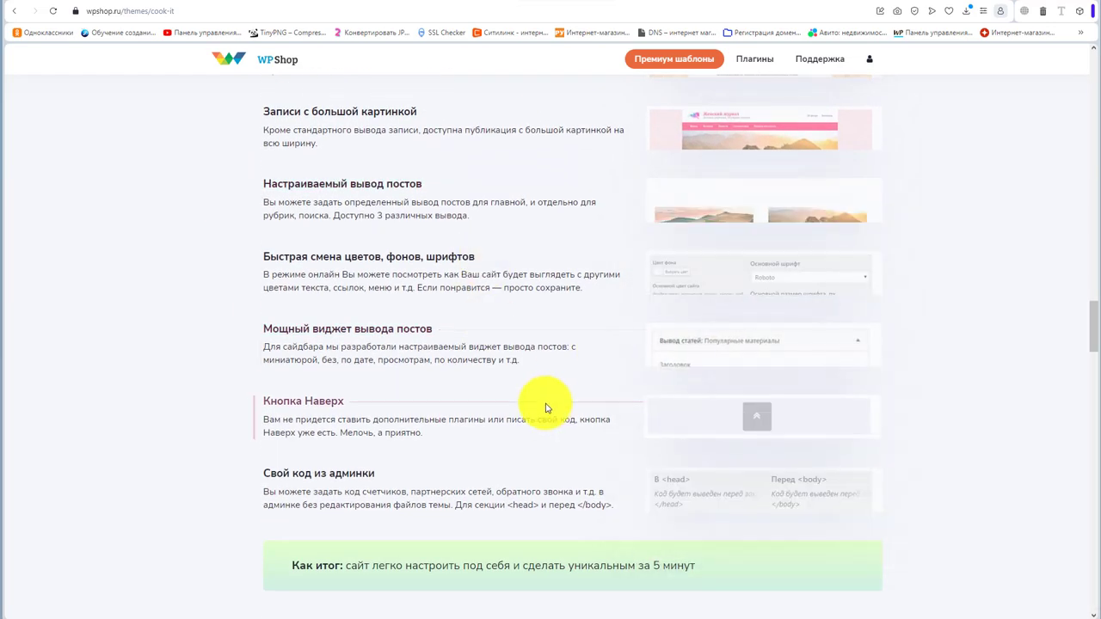
{"action": "scroll", "coordinate": [698, 405], "scroll_direction": "down", "scroll_amount": 1}
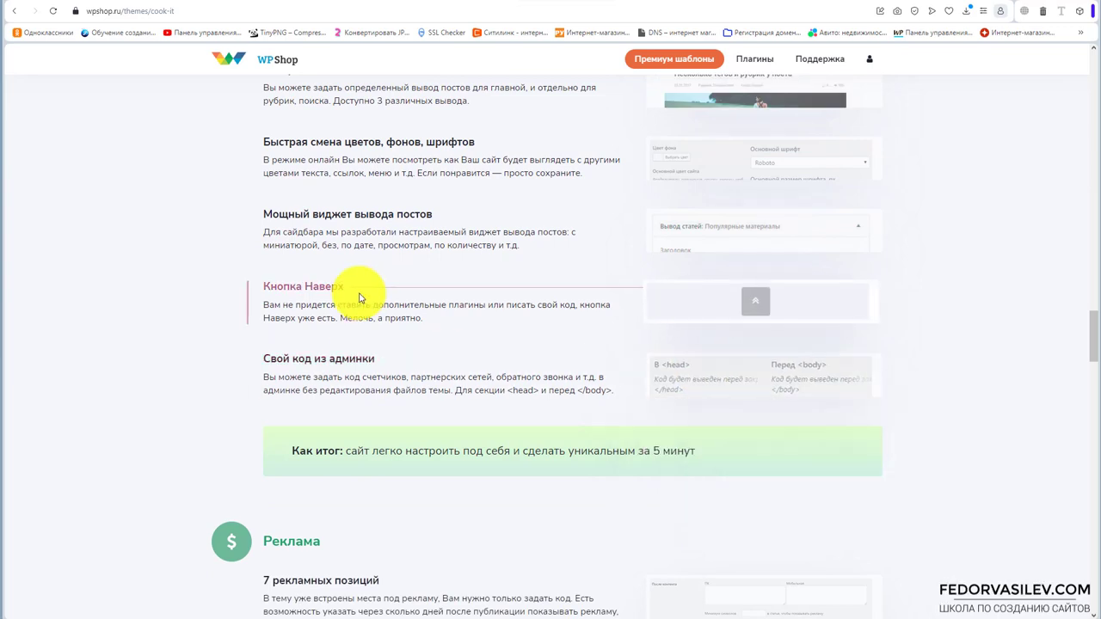
Read the theme's advertising features and the code section on schema.org microdata.
{"action": "scroll", "coordinate": [357, 286], "scroll_direction": "down", "scroll_amount": 2}
{"action": "scroll", "coordinate": [360, 284], "scroll_direction": "down", "scroll_amount": 1}
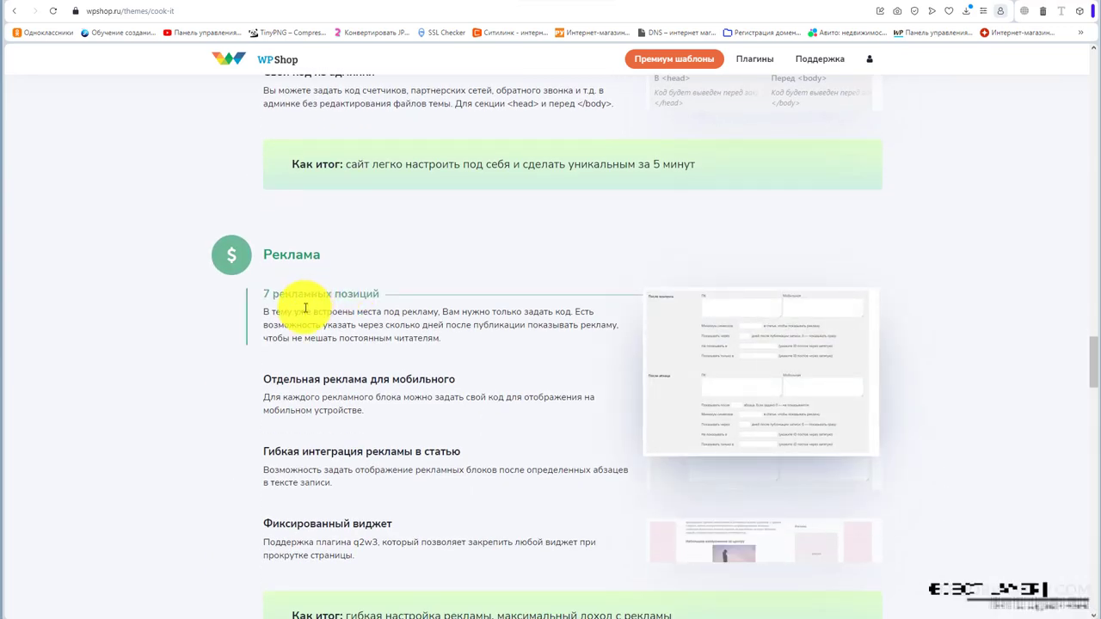
{"action": "scroll", "coordinate": [465, 325], "scroll_direction": "down", "scroll_amount": 1}
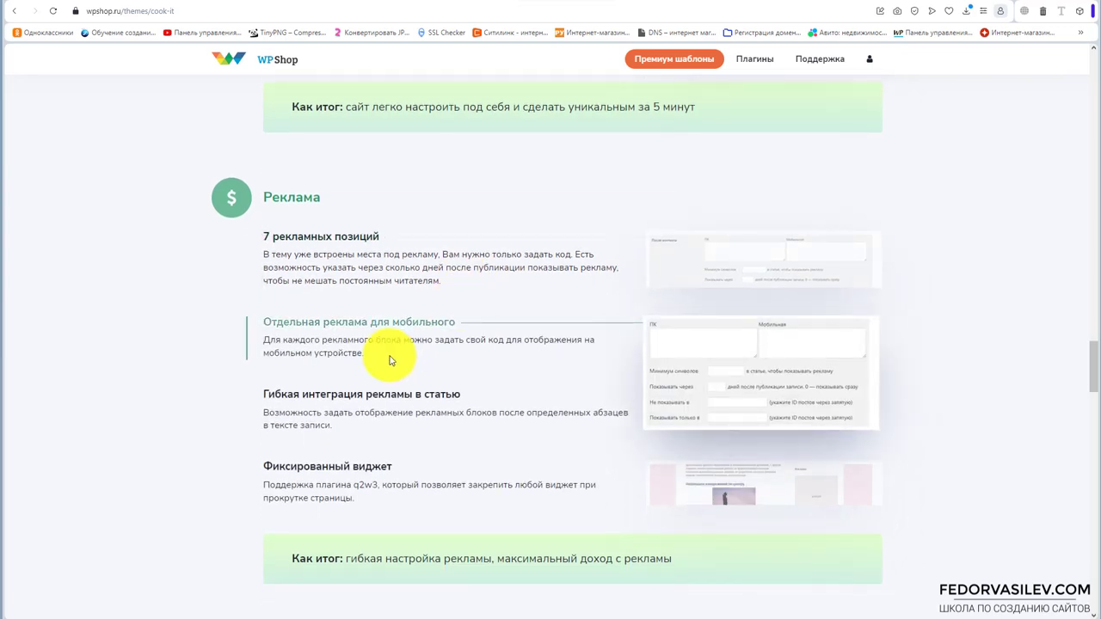
{"action": "scroll", "coordinate": [393, 361], "scroll_direction": "down", "scroll_amount": 1}
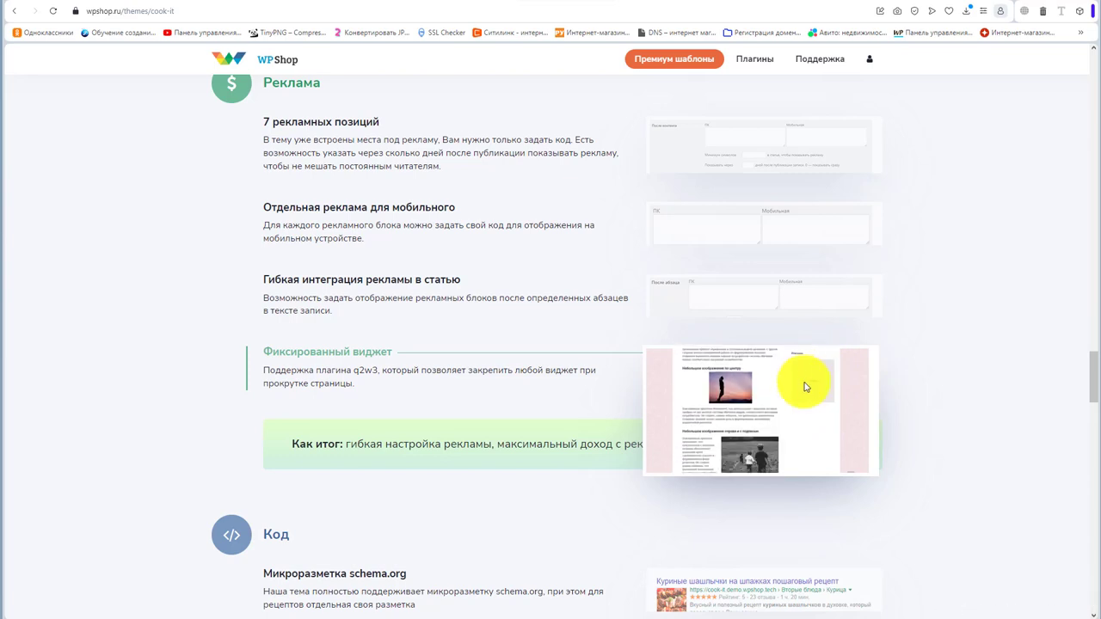
{"action": "scroll", "coordinate": [375, 336], "scroll_direction": "down", "scroll_amount": 3}
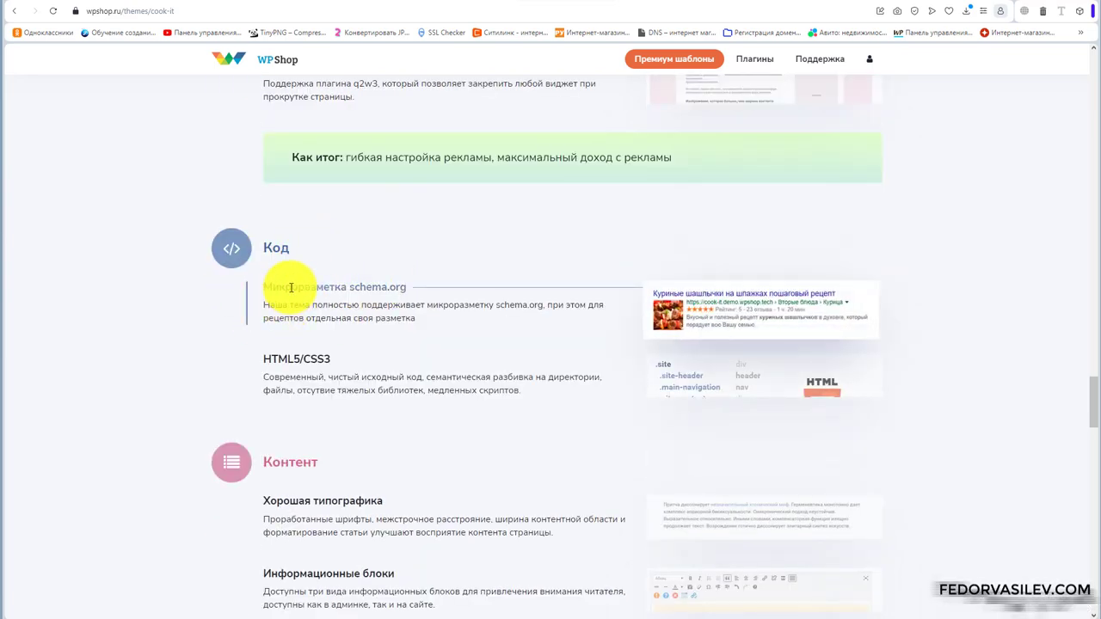
{"action": "left_click_drag", "start_coordinate": [278, 288], "coordinate": [406, 287]}
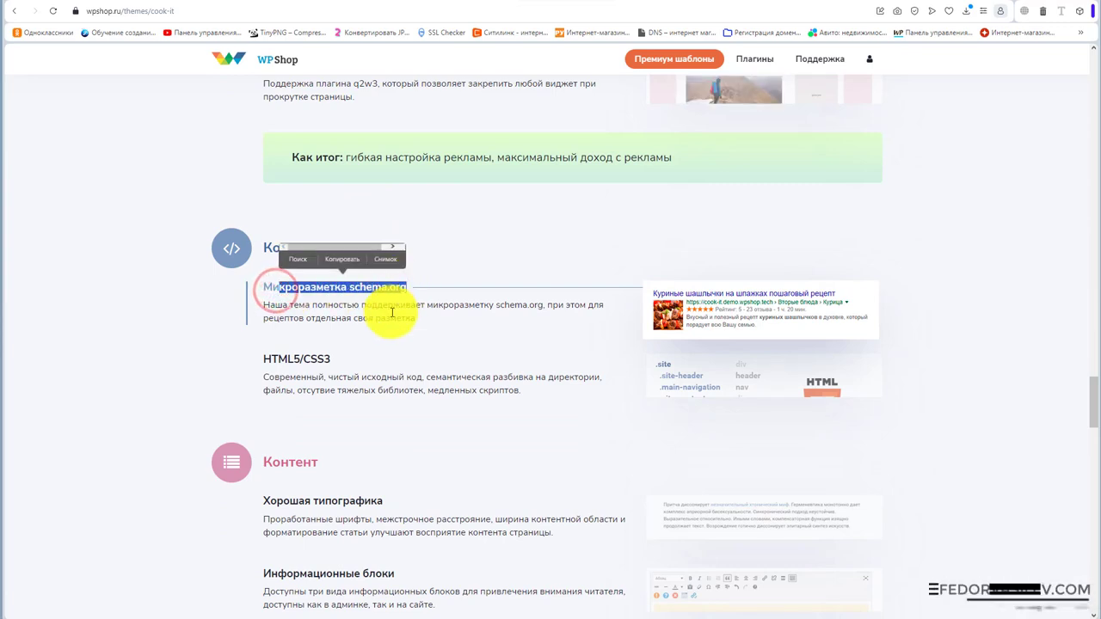
{"action": "left_click", "coordinate": [390, 307]}
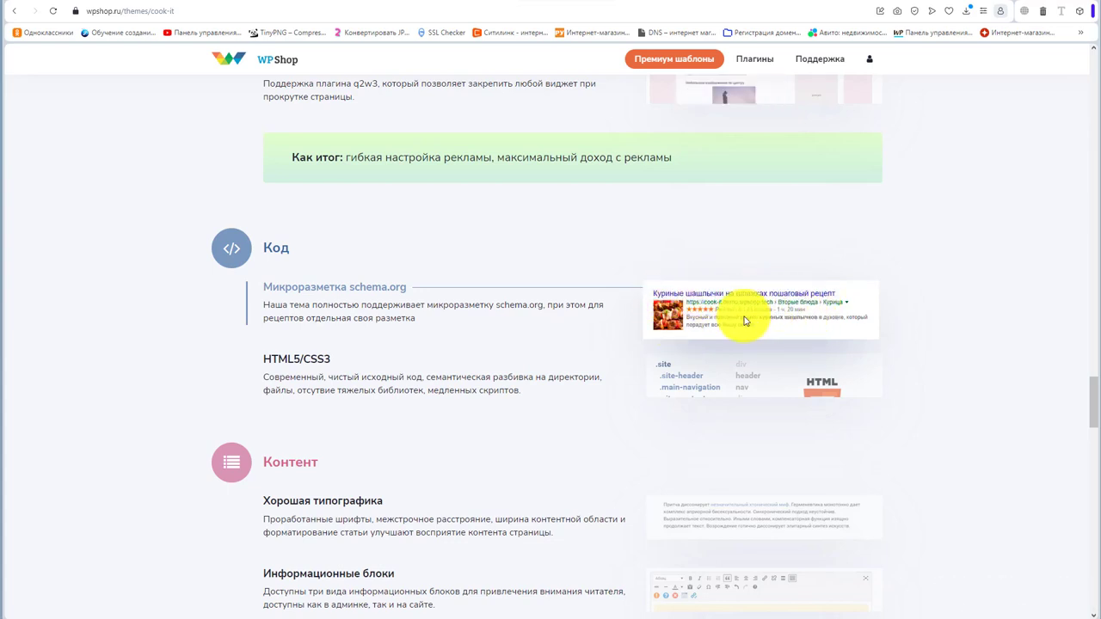
{"action": "left_click_drag", "start_coordinate": [424, 305], "coordinate": [329, 287]}
{"action": "left_click", "coordinate": [492, 314]}
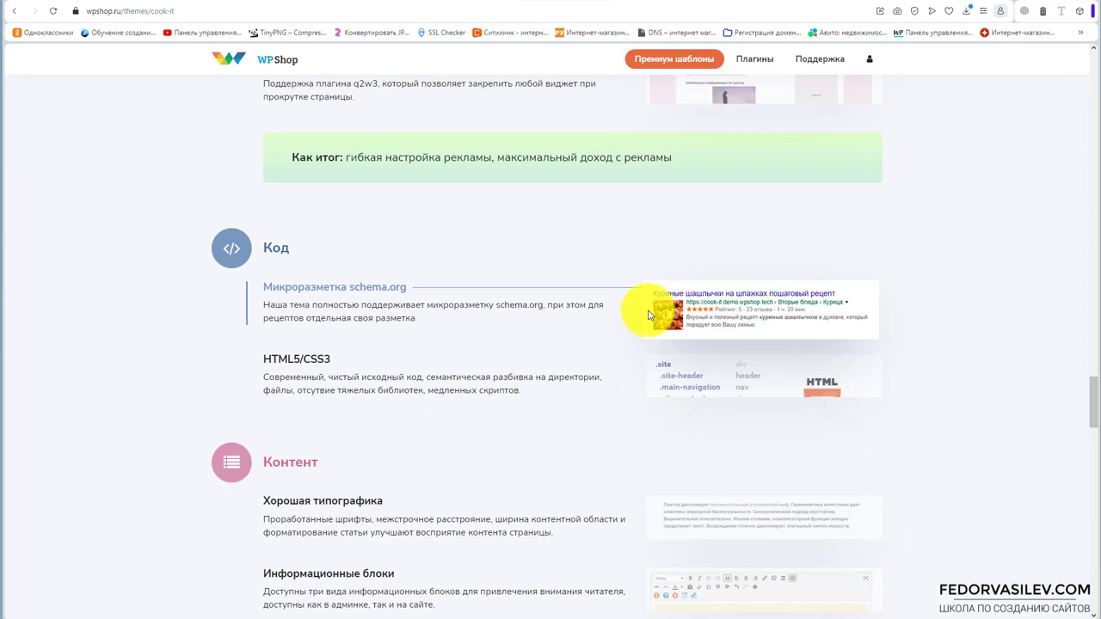
Read the theme's content features, from typography to post source, and its comment features, including author links hidden through JavaScript.
{"action": "scroll", "coordinate": [499, 374], "scroll_direction": "down", "scroll_amount": 3}
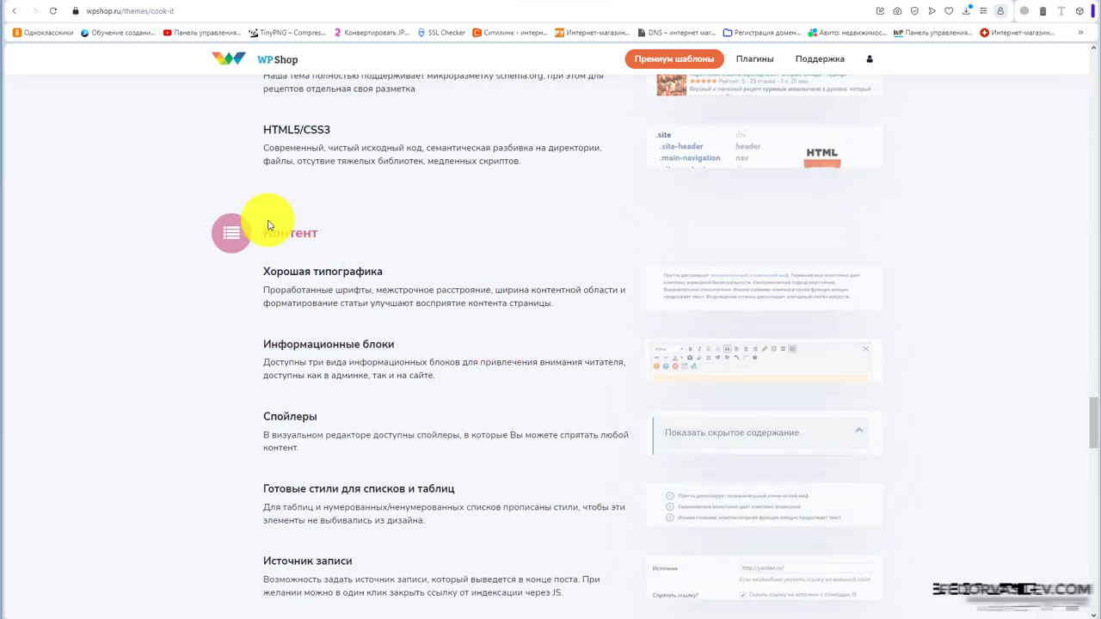
{"action": "mouse_move", "coordinate": [271, 270]}
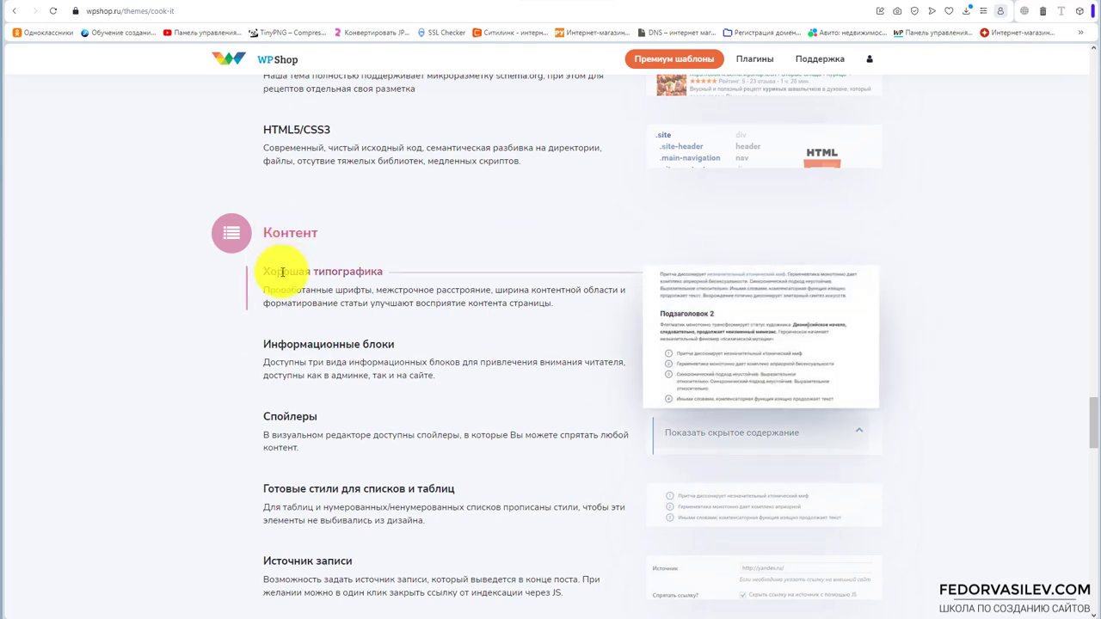
{"action": "mouse_move", "coordinate": [468, 359]}
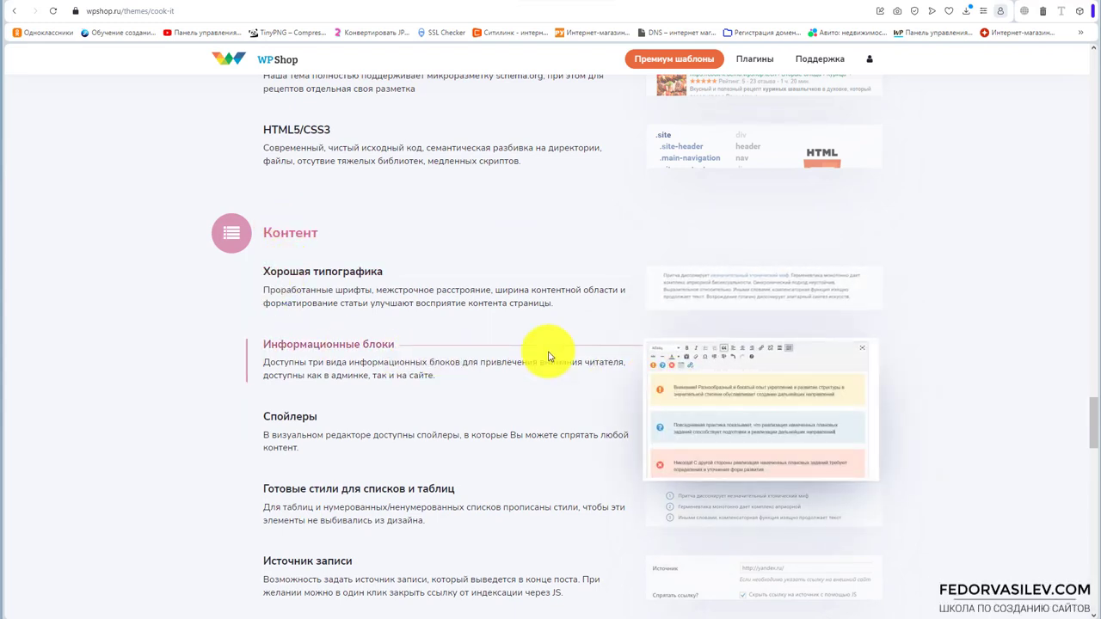
{"action": "scroll", "coordinate": [769, 352], "scroll_direction": "down", "scroll_amount": 2}
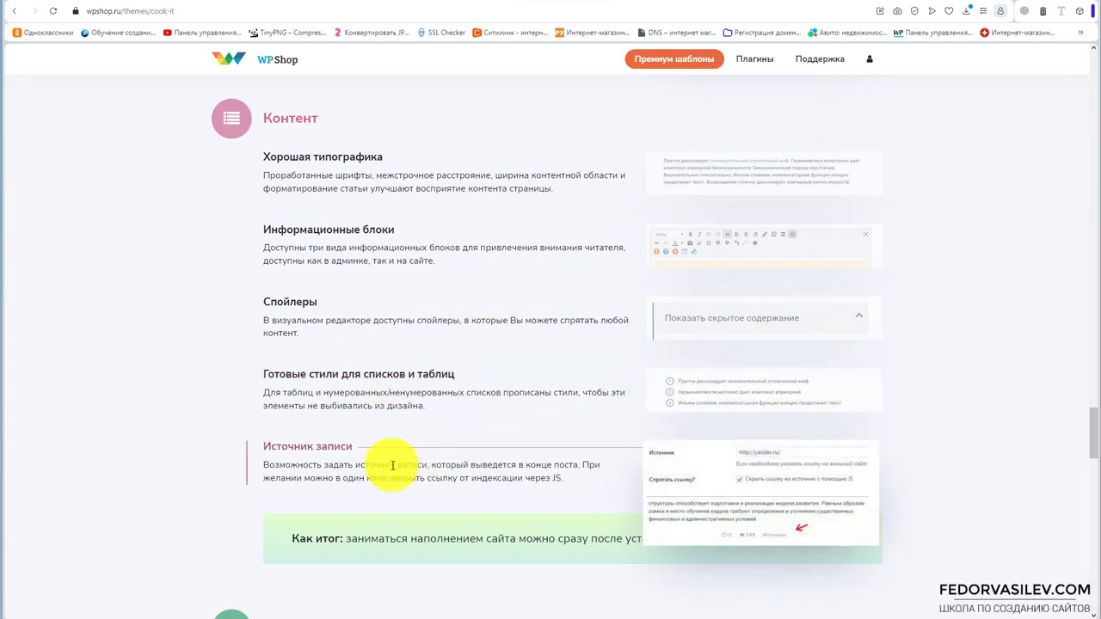
{"action": "scroll", "coordinate": [356, 278], "scroll_direction": "down", "scroll_amount": 5}
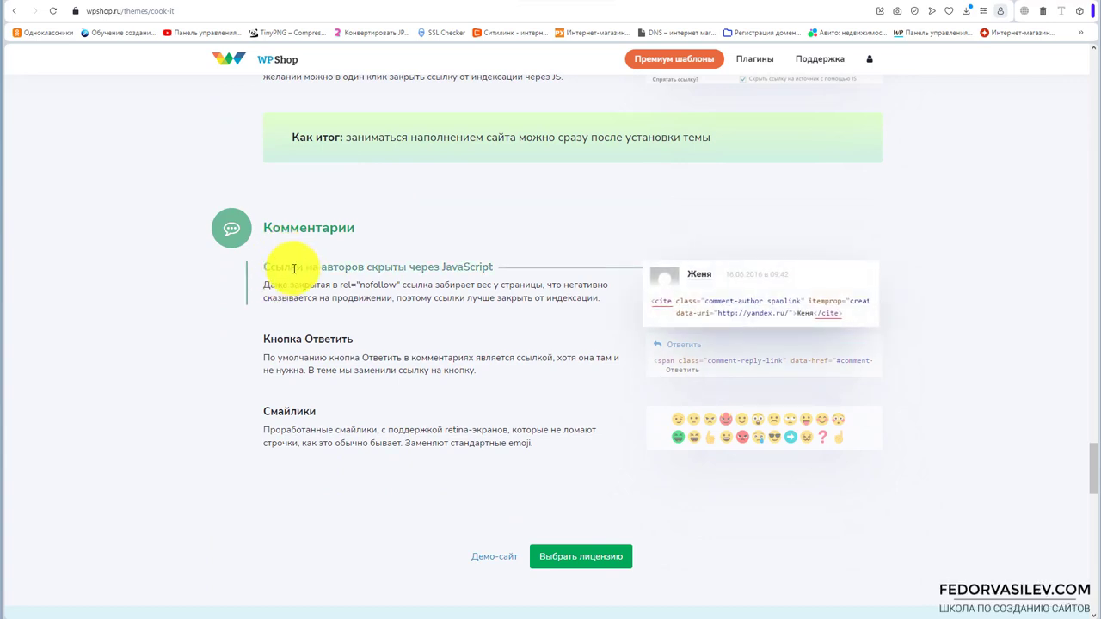
{"action": "left_click_drag", "start_coordinate": [319, 263], "coordinate": [467, 263]}
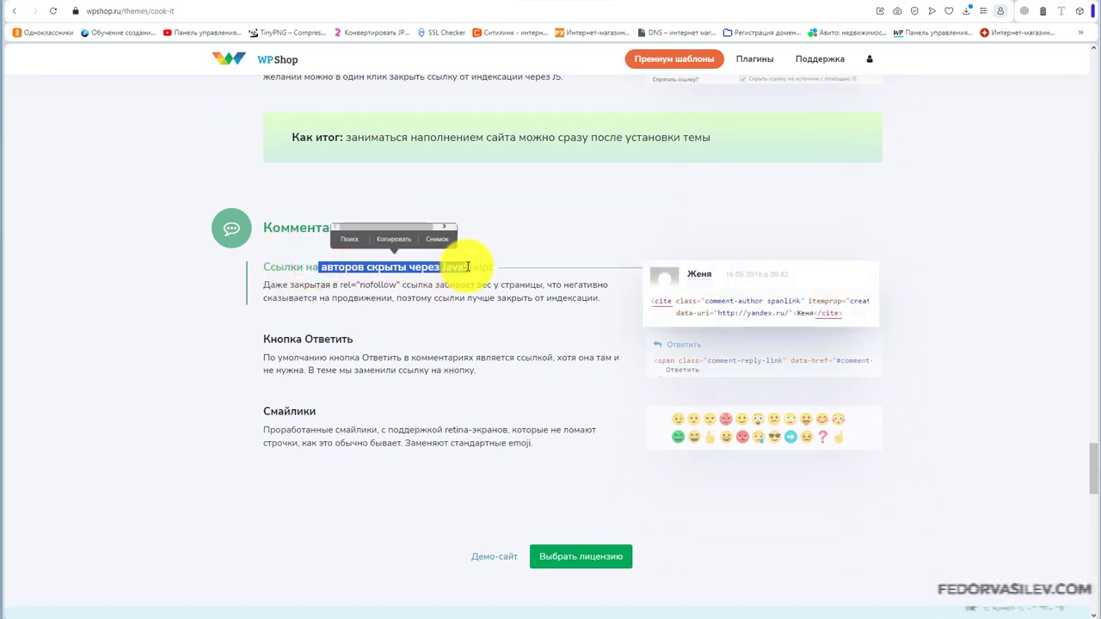
{"action": "left_click", "coordinate": [467, 292]}
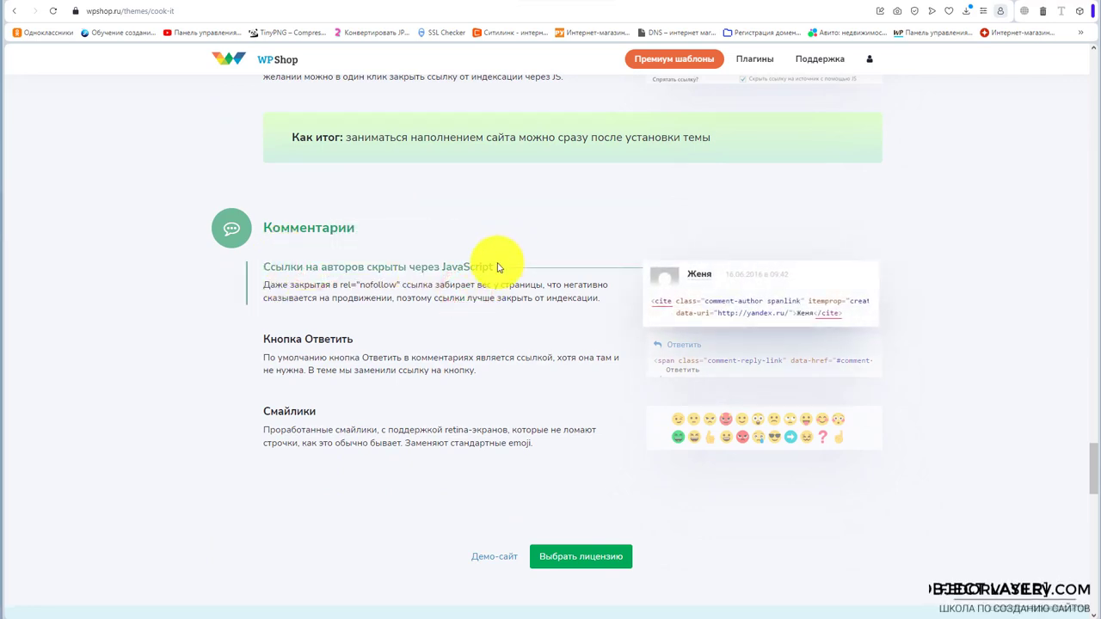
{"action": "left_click_drag", "start_coordinate": [258, 267], "coordinate": [497, 267]}
{"action": "scroll", "coordinate": [602, 310], "scroll_direction": "down", "scroll_amount": 3}
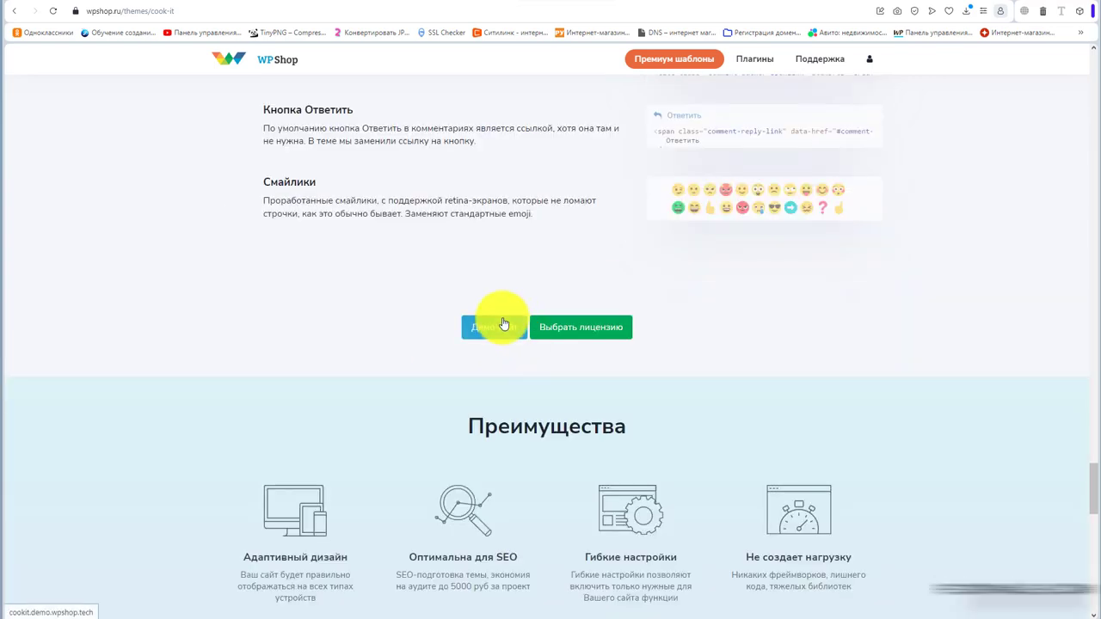
Look at the licence options, view the purchase form for the 1-domain licence and close it.
{"action": "left_click", "coordinate": [581, 331]}
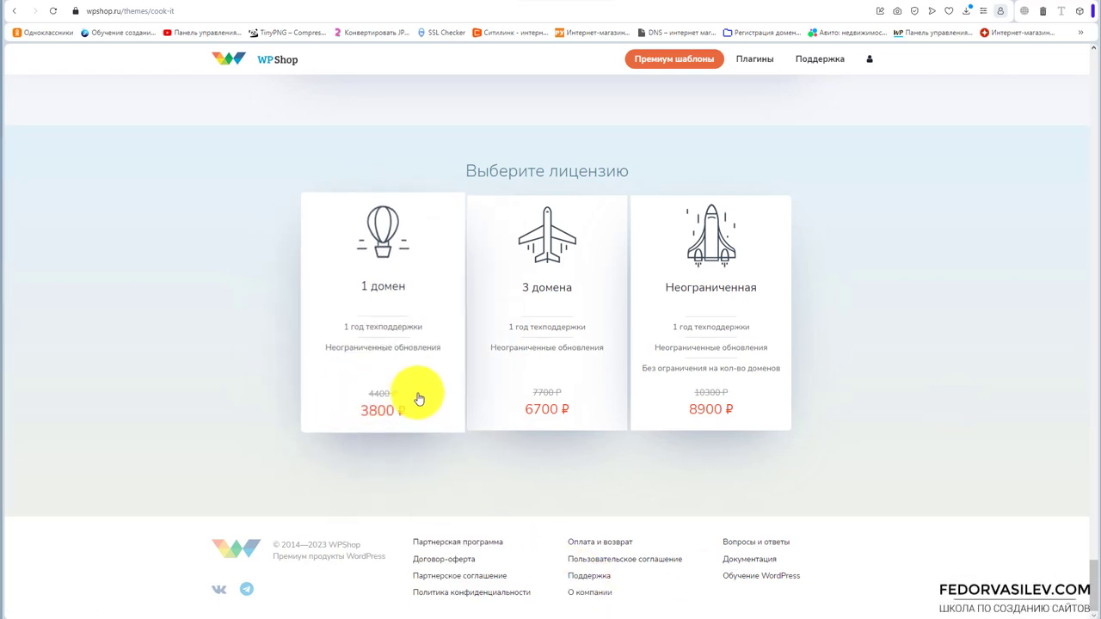
{"action": "left_click", "coordinate": [372, 342]}
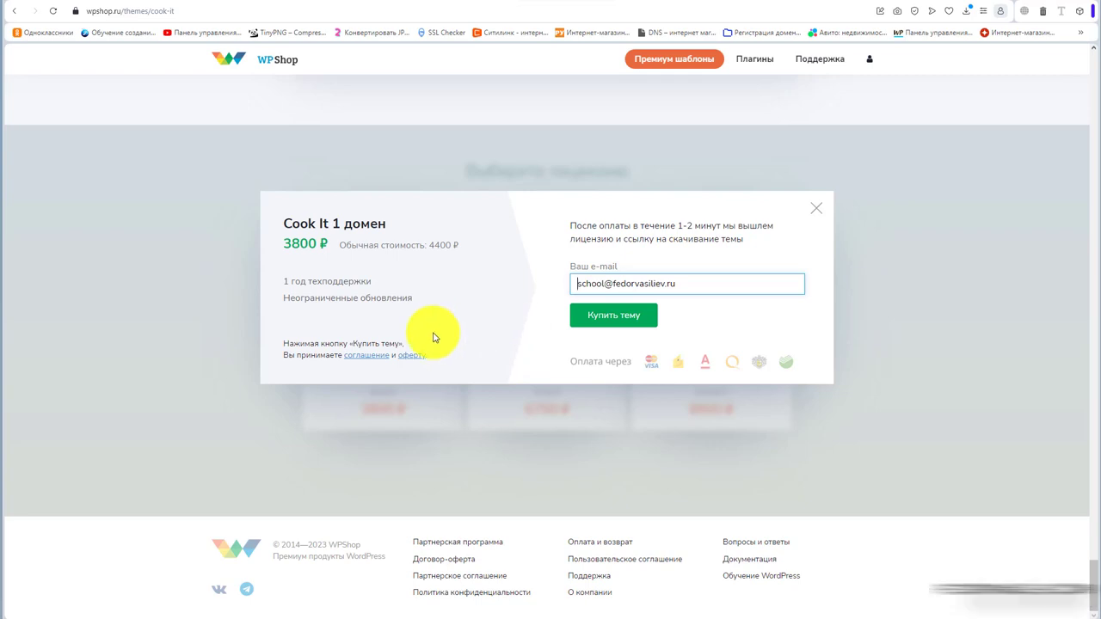
{"action": "left_click", "coordinate": [818, 211]}
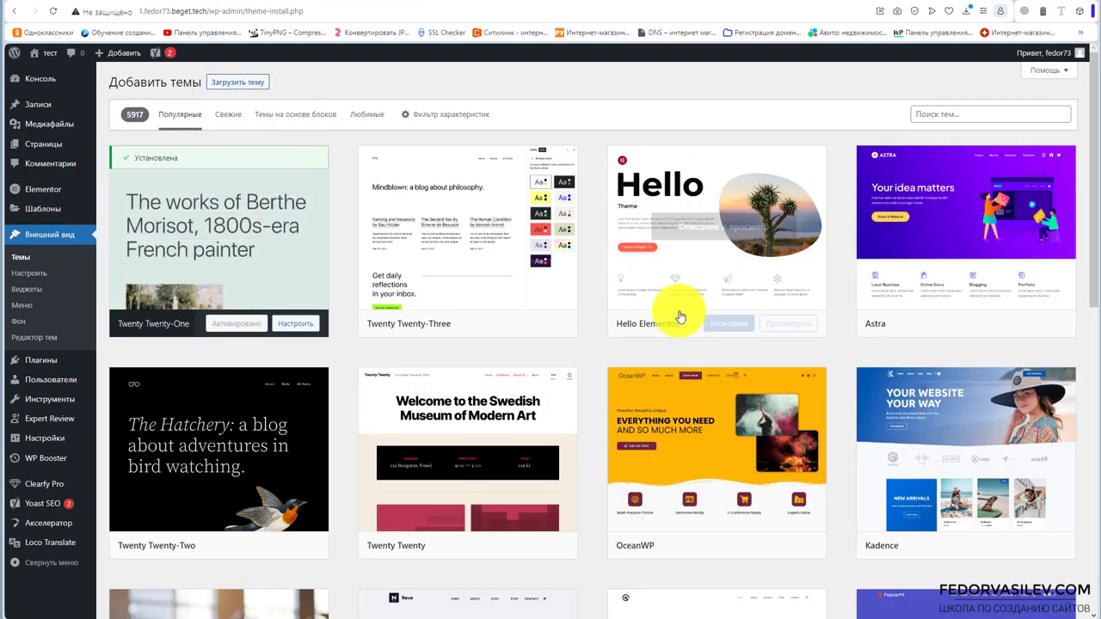
Install the theme from the archive cook-it.zip on the WordPress site and activate it.
{"action": "left_click", "coordinate": [248, 83]}
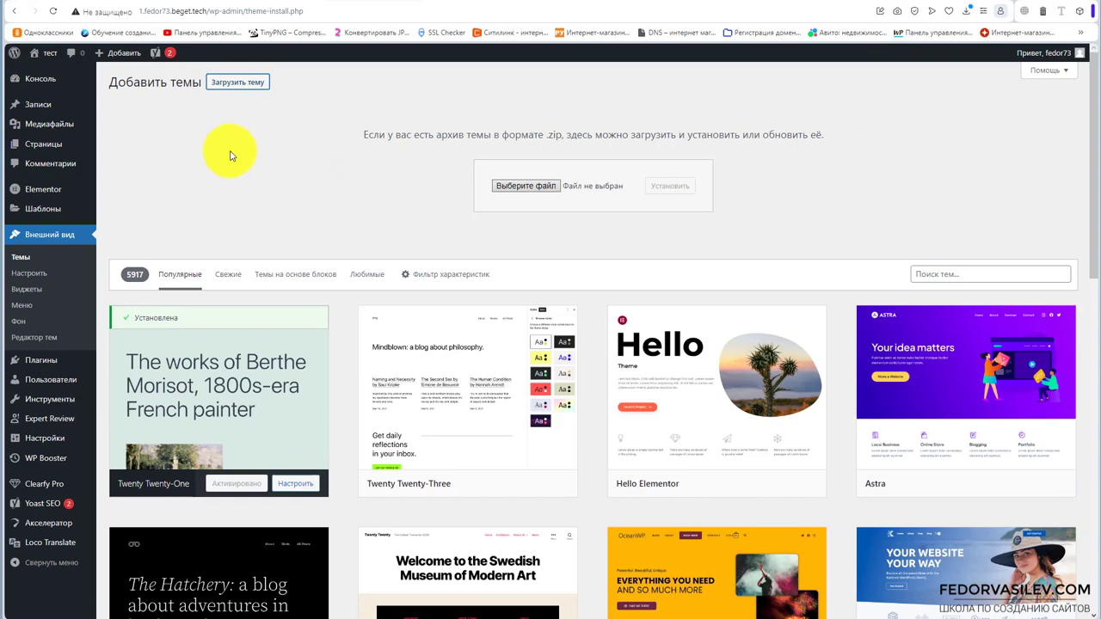
{"action": "left_click", "coordinate": [519, 191]}
{"action": "left_click", "coordinate": [124, 66]}
{"action": "left_click", "coordinate": [582, 371]}
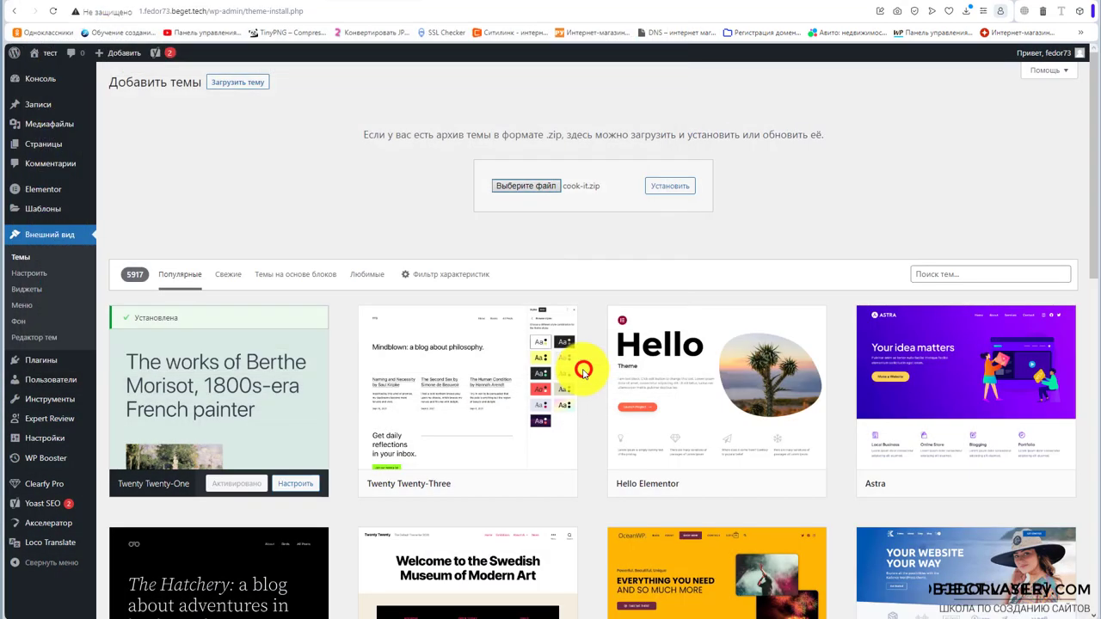
{"action": "left_click", "coordinate": [666, 185]}
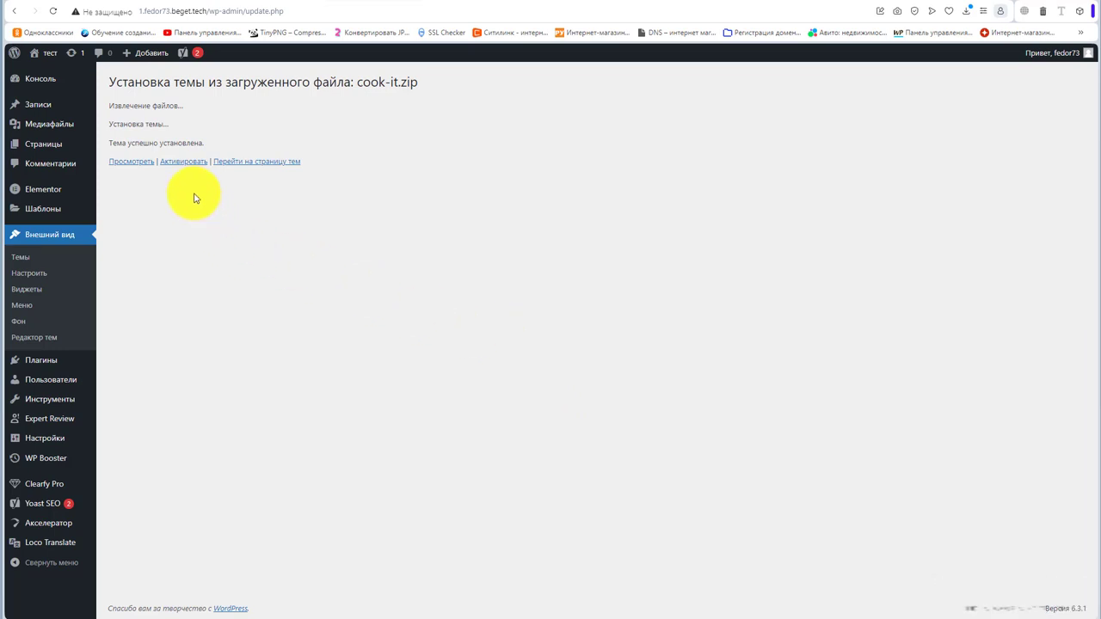
{"action": "left_click", "coordinate": [176, 161]}
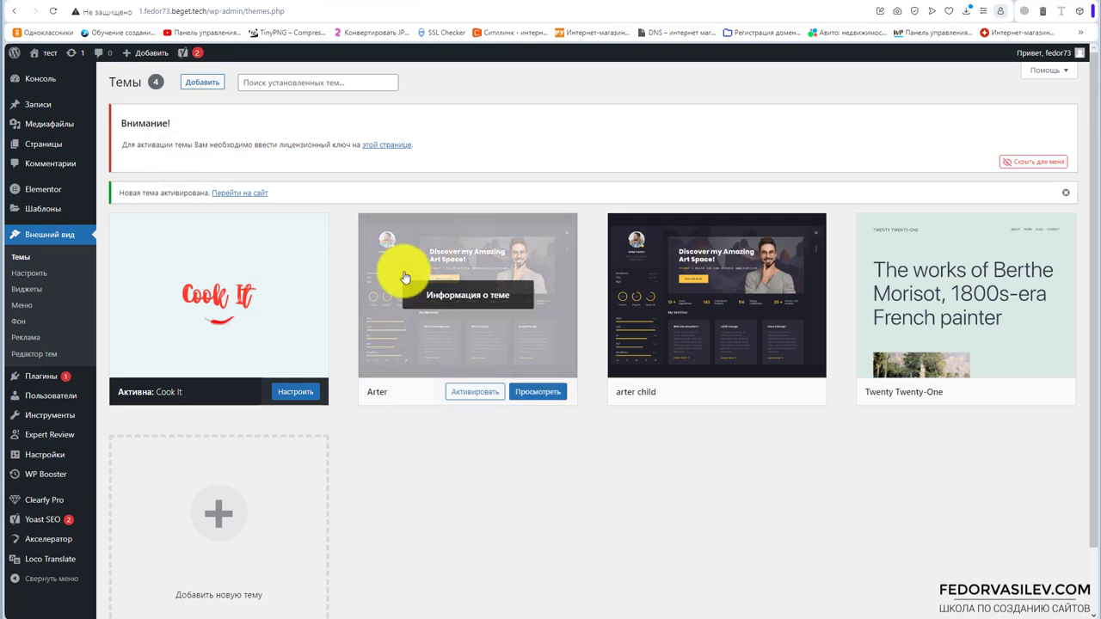
Enter the theme's licence key in its settings, enable hiding the key after activation and save the changes.
{"action": "left_click", "coordinate": [385, 145]}
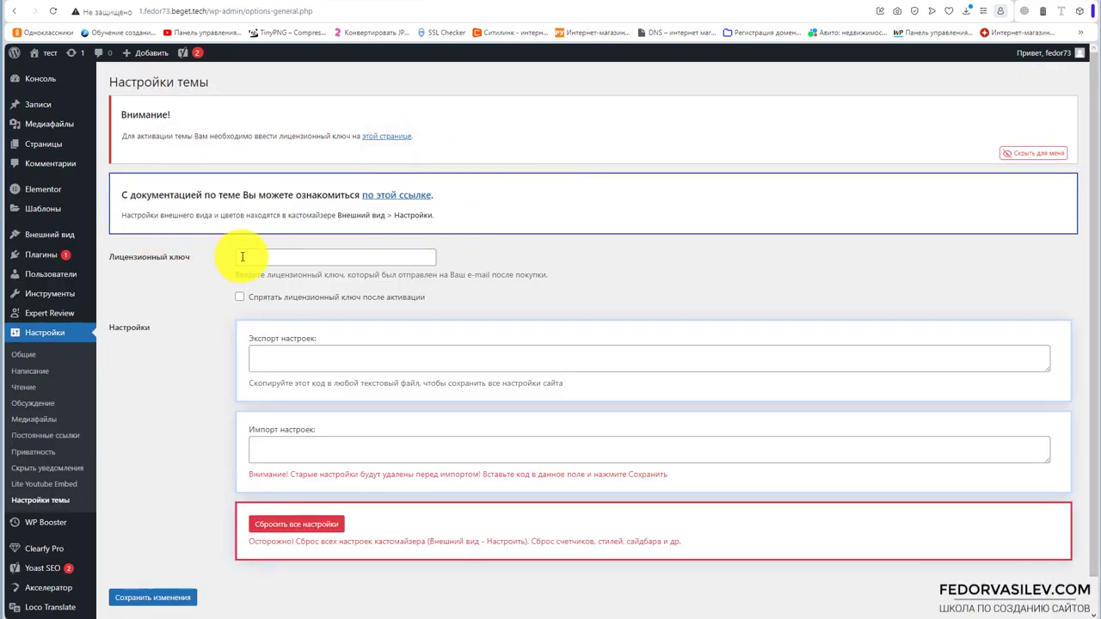
{"action": "key", "text": "ctrl+v"}
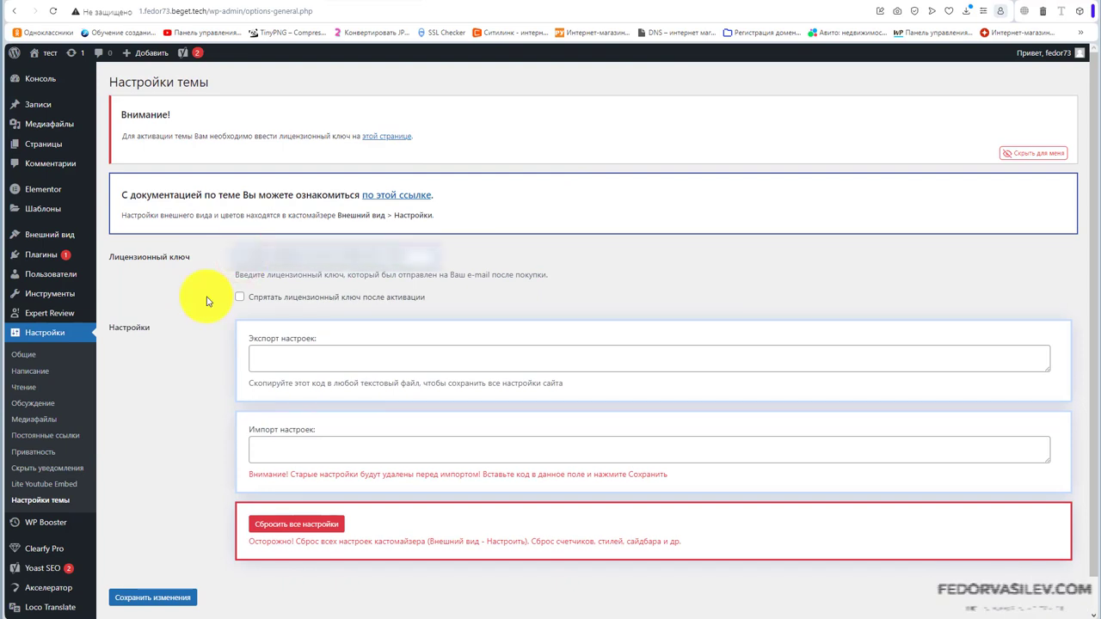
{"action": "left_click", "coordinate": [240, 297]}
{"action": "left_click", "coordinate": [167, 597]}
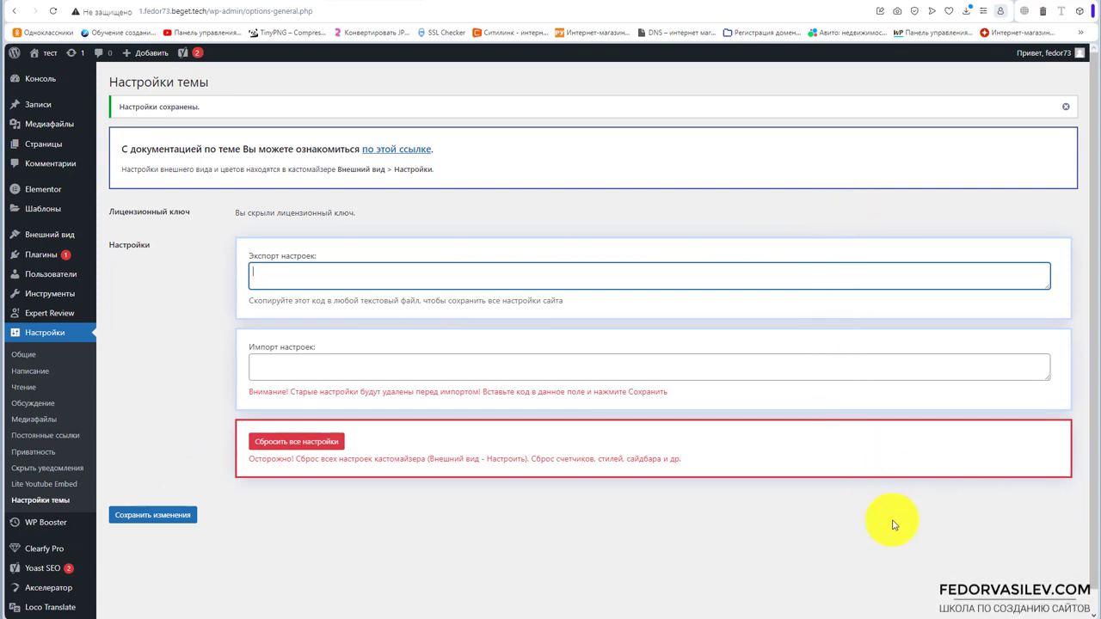
{"action": "left_click", "coordinate": [133, 175]}
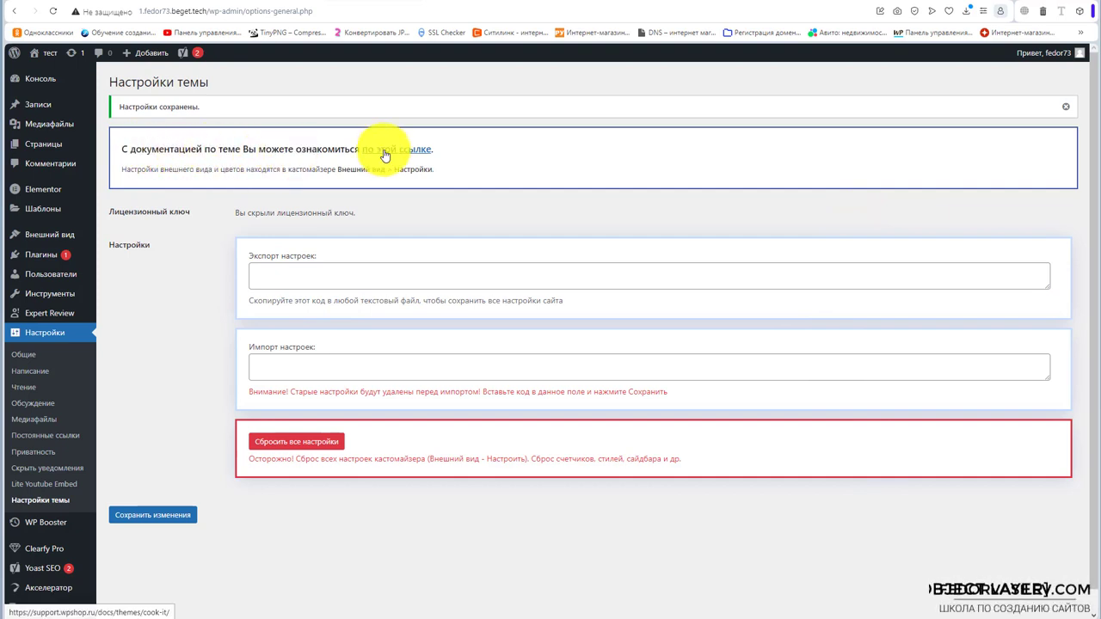
Open the customizer for the active Cook It theme and look through the home page preview.
{"action": "mouse_move", "coordinate": [73, 241]}
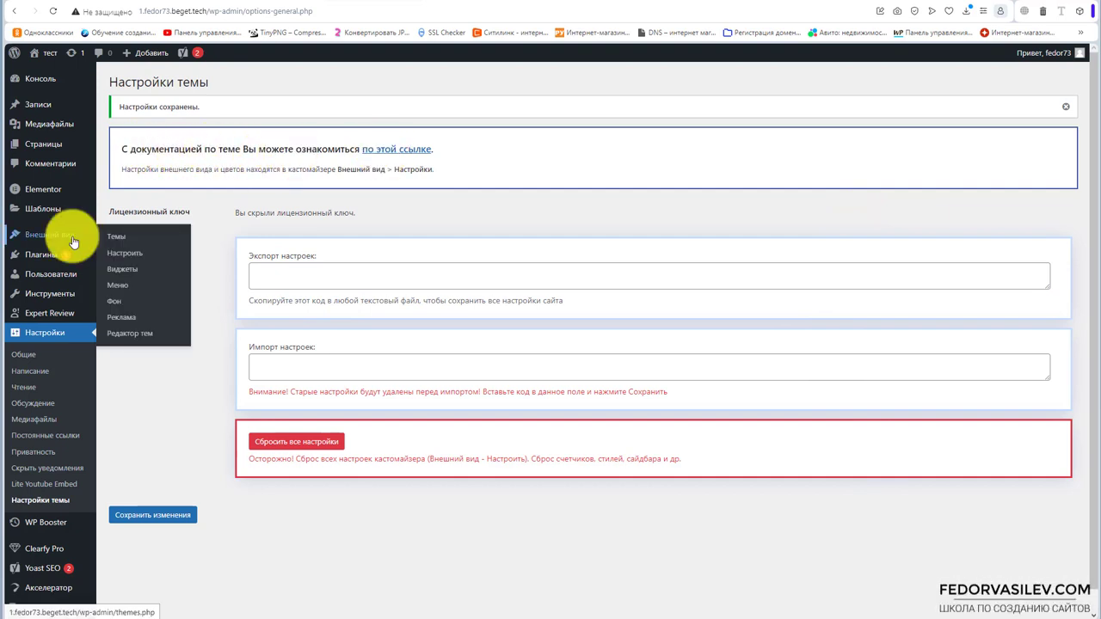
{"action": "left_click", "coordinate": [108, 235]}
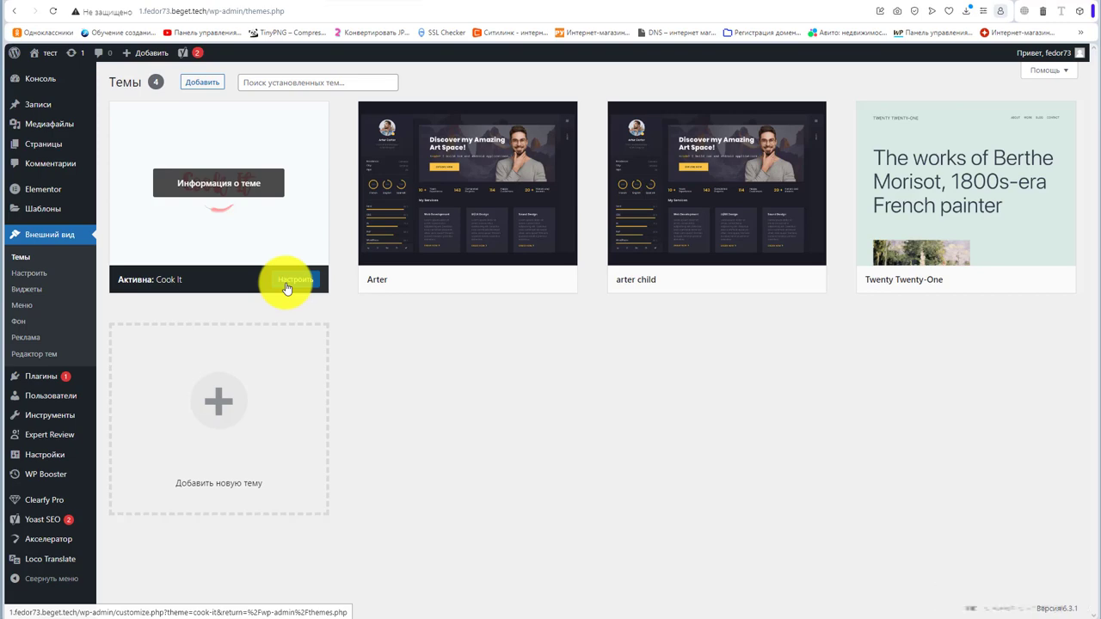
{"action": "left_click", "coordinate": [37, 275]}
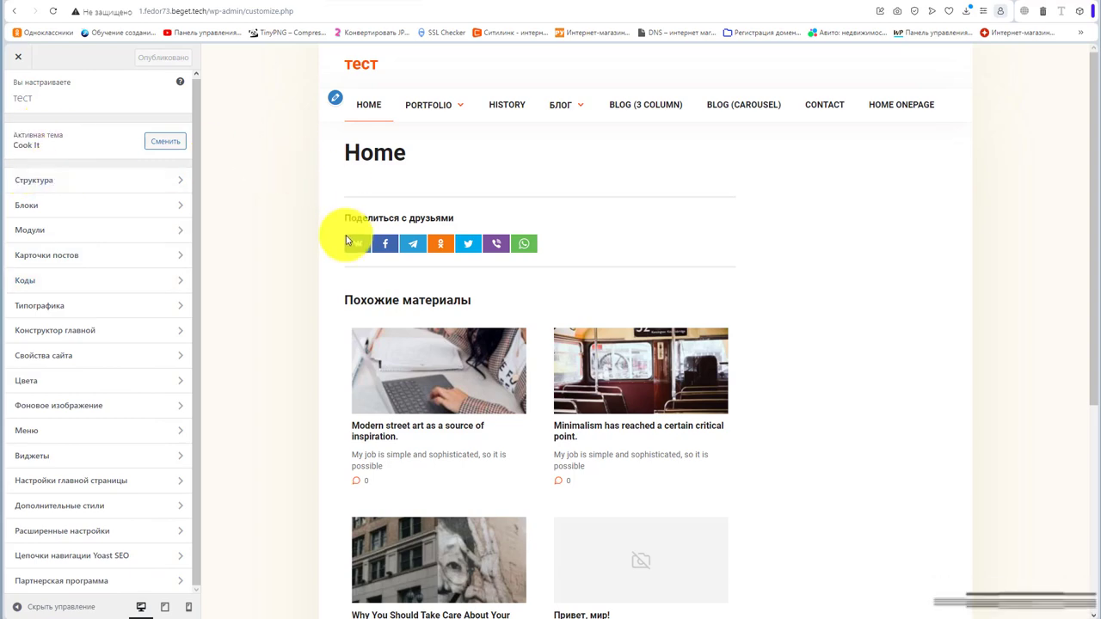
{"action": "scroll", "coordinate": [547, 249], "scroll_direction": "down", "scroll_amount": 1}
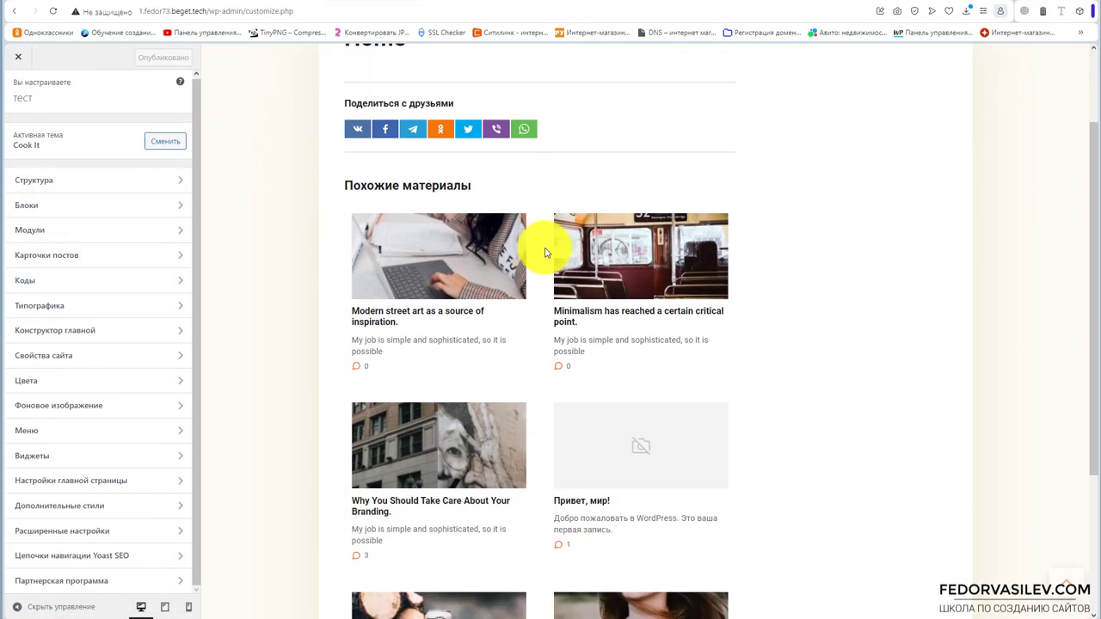
{"action": "scroll", "coordinate": [516, 275], "scroll_direction": "down", "scroll_amount": 2}
{"action": "scroll", "coordinate": [524, 290], "scroll_direction": "up", "scroll_amount": 4}
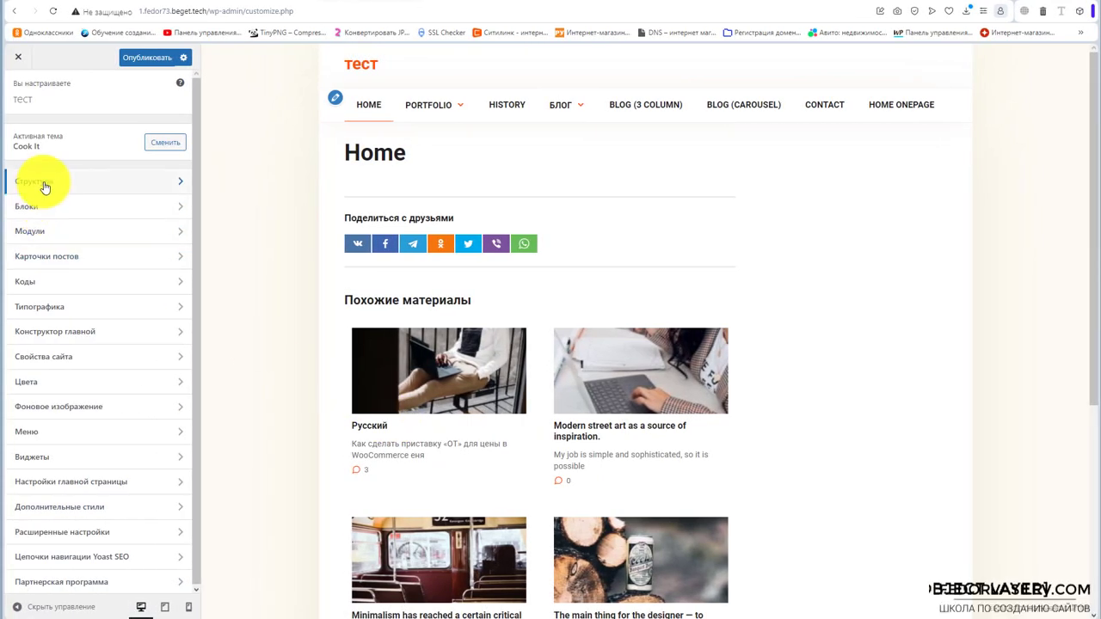
Open the Шапка settings in the Структура section and check their documentation page.
{"action": "left_click", "coordinate": [56, 185]}
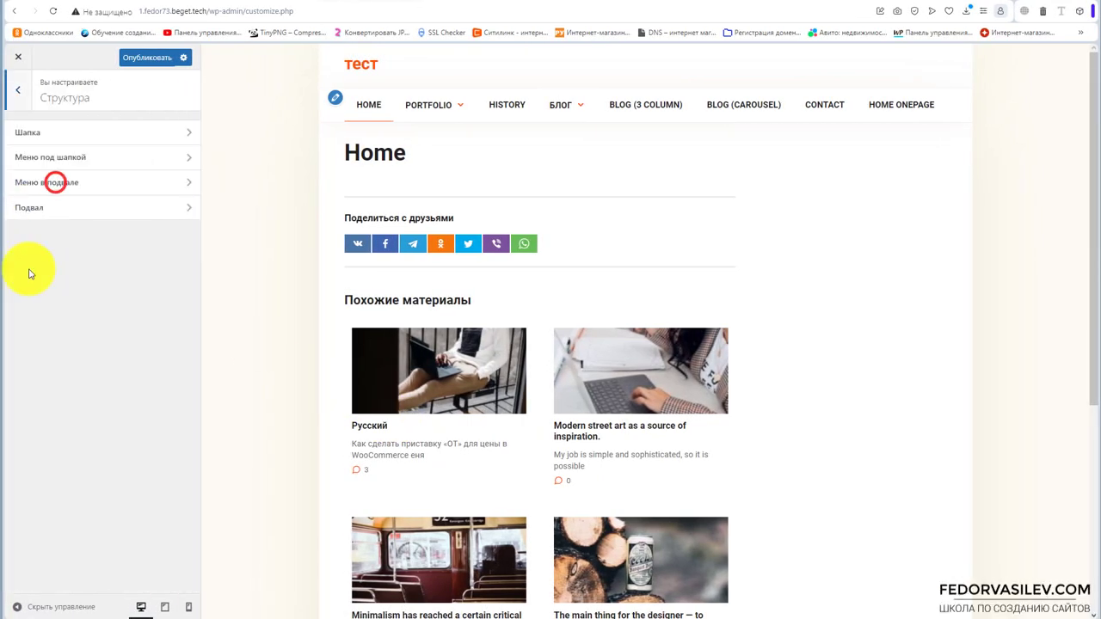
{"action": "left_click", "coordinate": [27, 134]}
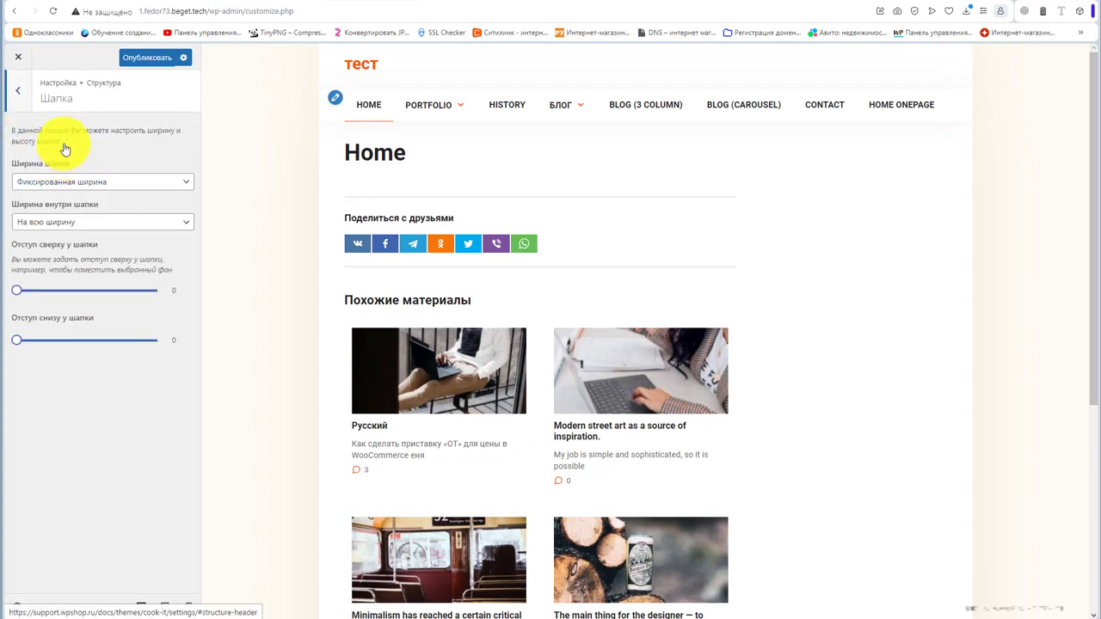
{"action": "left_click", "coordinate": [66, 141]}
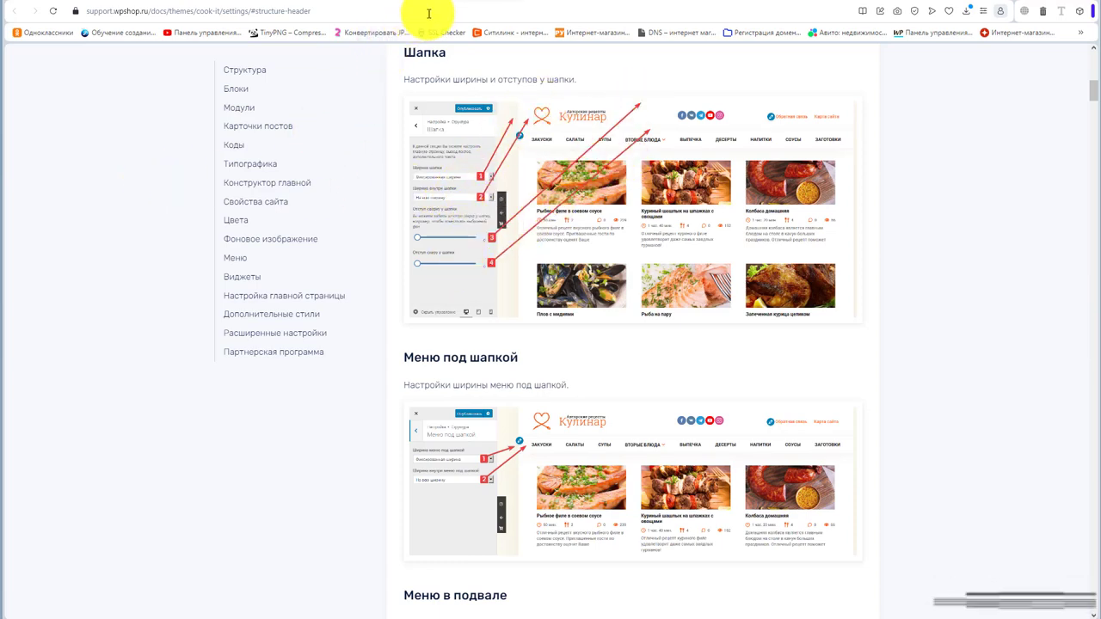
{"action": "key", "text": "ctrl+w"}
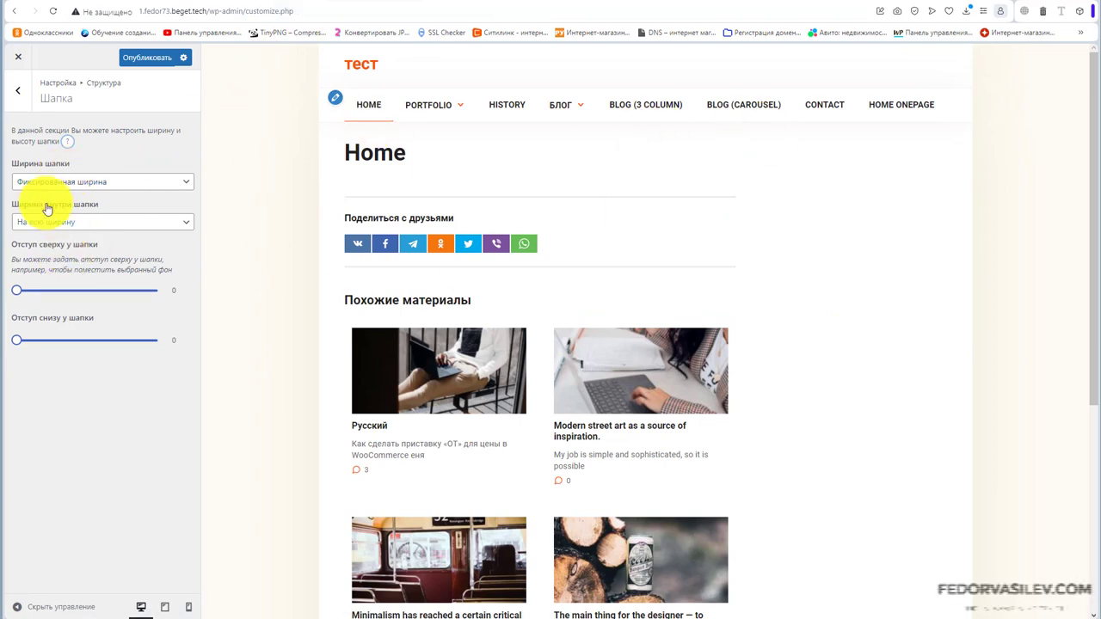
Try На всю ширину as the header width and switch it back to Фиксированная ширина.
{"action": "left_click", "coordinate": [115, 183]}
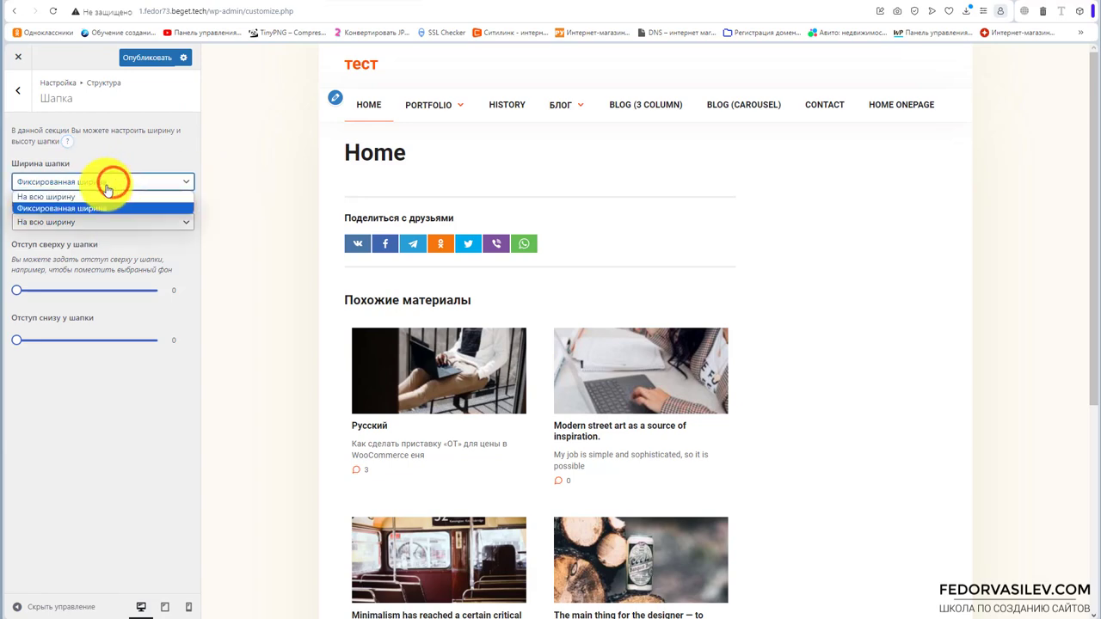
{"action": "left_click", "coordinate": [80, 196]}
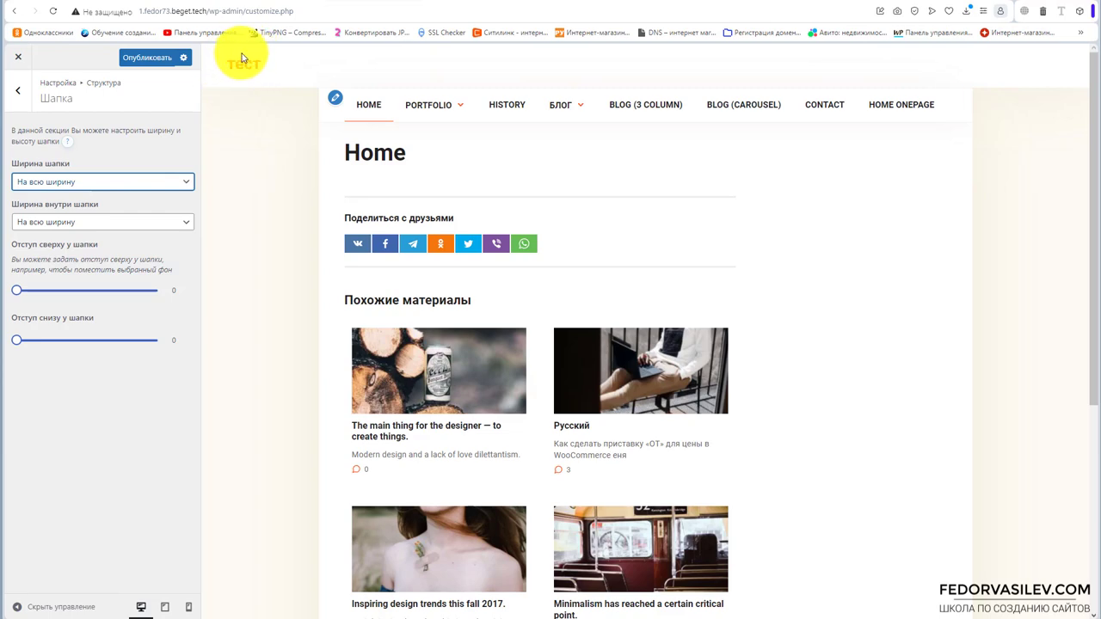
{"action": "left_click", "coordinate": [74, 181]}
{"action": "left_click", "coordinate": [74, 203]}
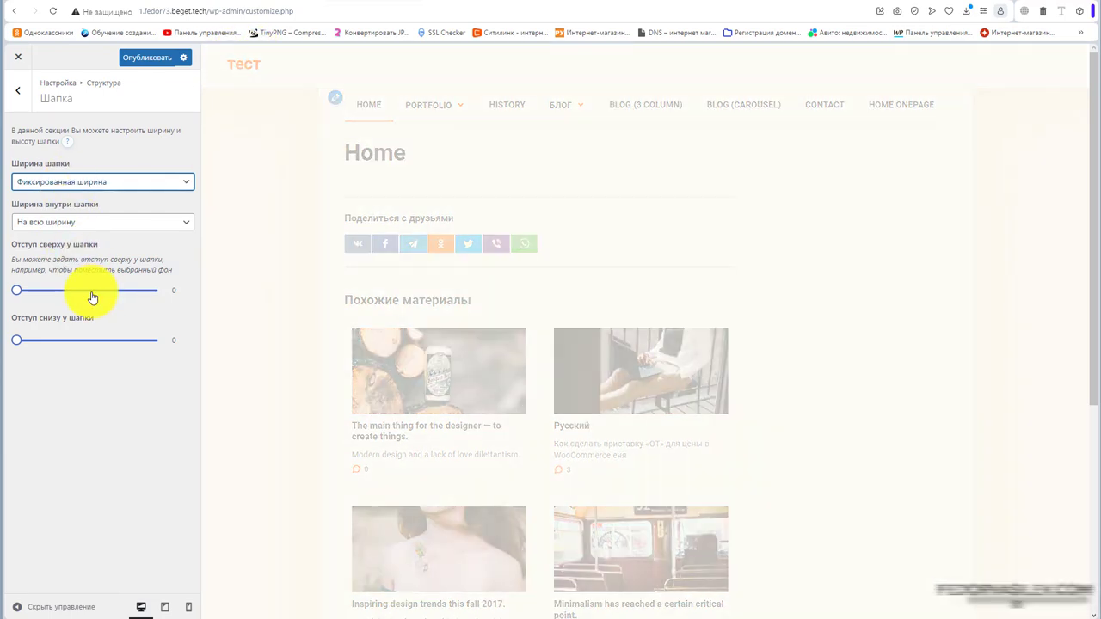
Set the header width to На всю ширину, try a fixed inner header width and return the inner width to На всю ширину.
{"action": "left_click", "coordinate": [82, 223]}
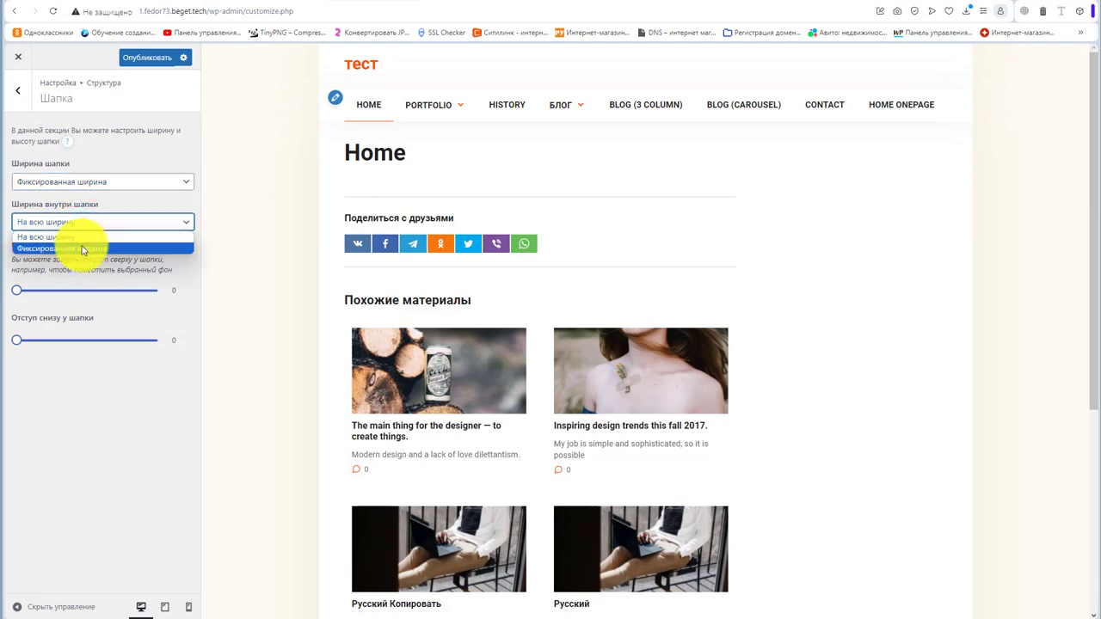
{"action": "left_click", "coordinate": [77, 249]}
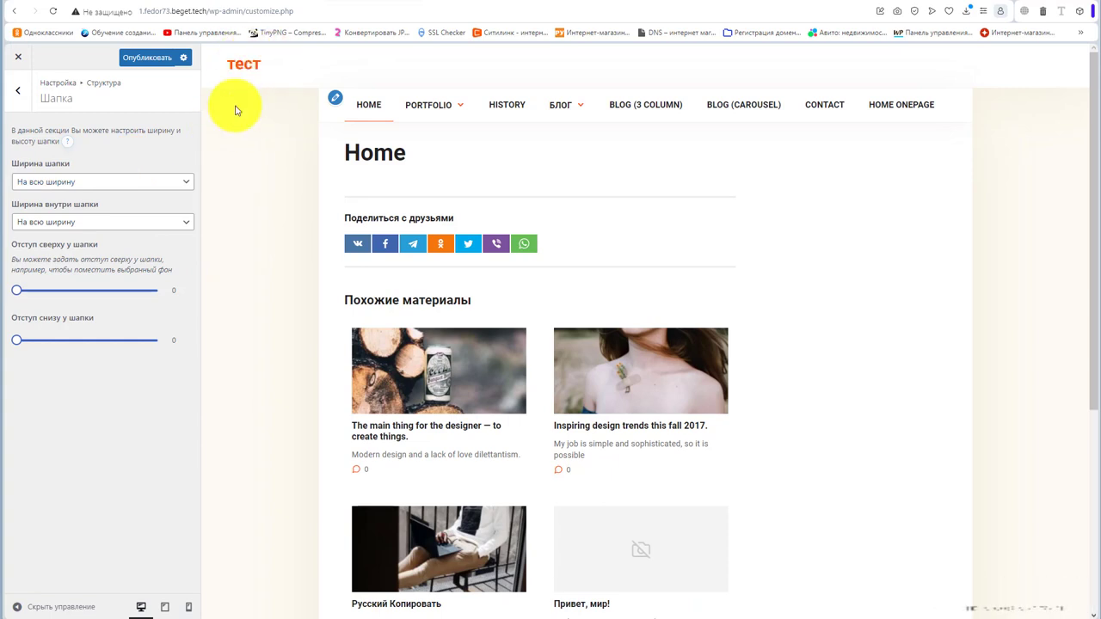
{"action": "left_click", "coordinate": [55, 224]}
{"action": "left_click", "coordinate": [50, 242]}
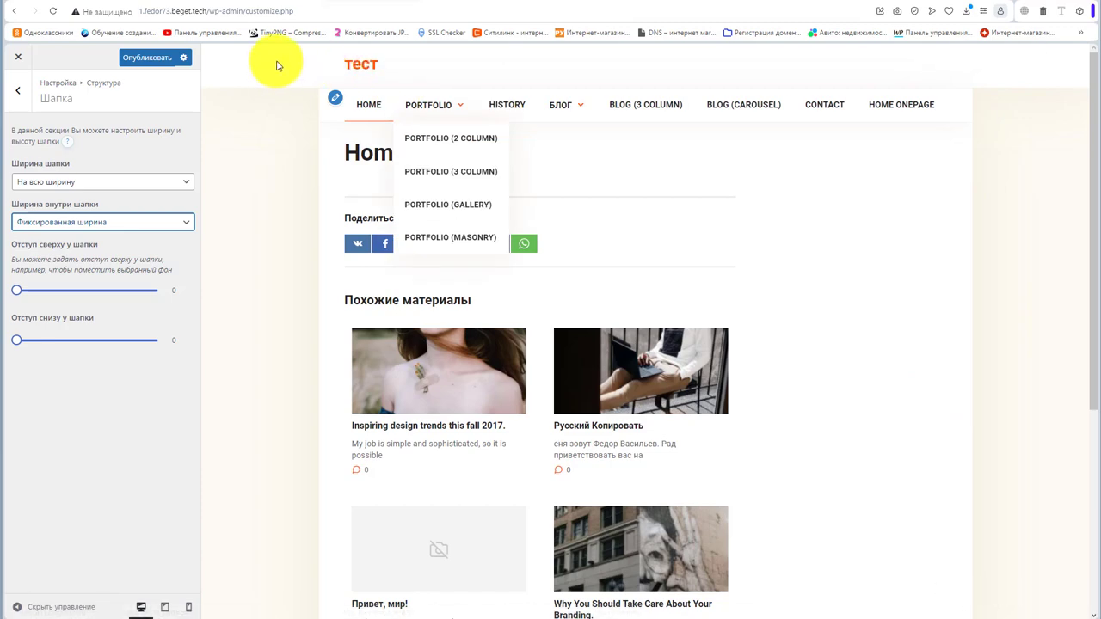
{"action": "left_click", "coordinate": [61, 222]}
{"action": "left_click", "coordinate": [52, 234]}
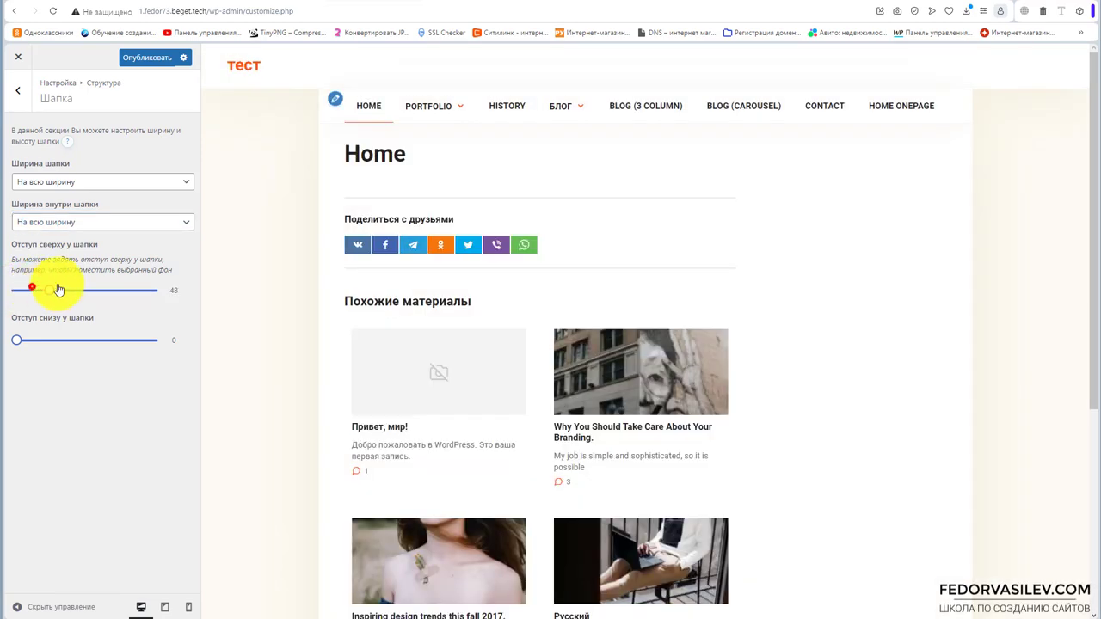
Try larger values for Отступ сверху у шапки and Отступ снизу у шапки, returning both header offsets to 0.
{"action": "left_click_drag", "start_coordinate": [58, 290], "coordinate": [19, 295]}
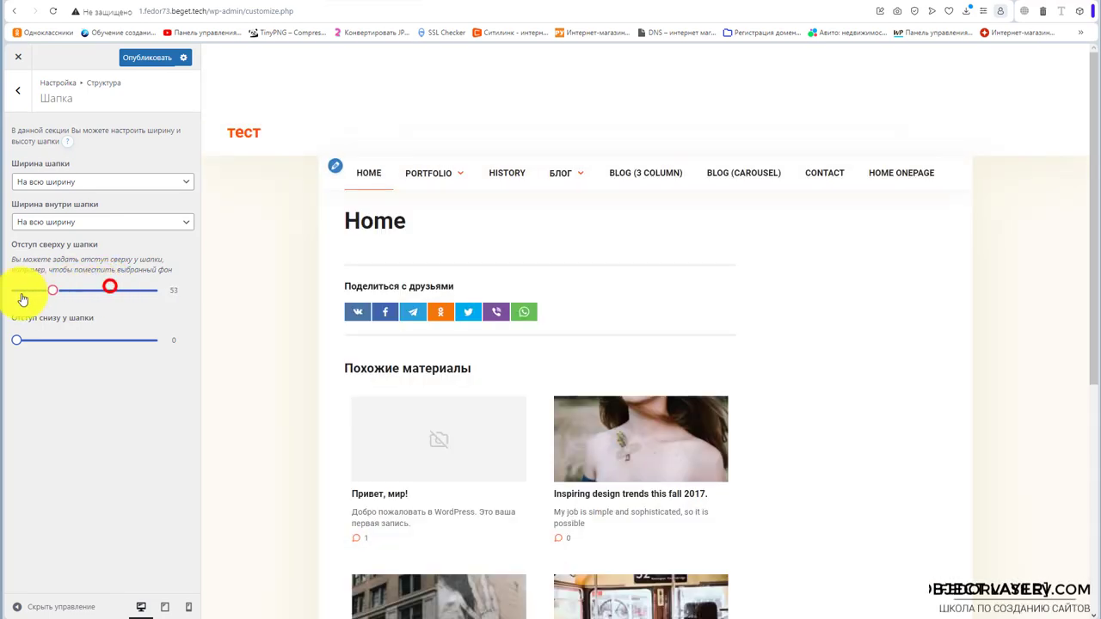
{"action": "left_click_drag", "start_coordinate": [16, 340], "coordinate": [181, 352]}
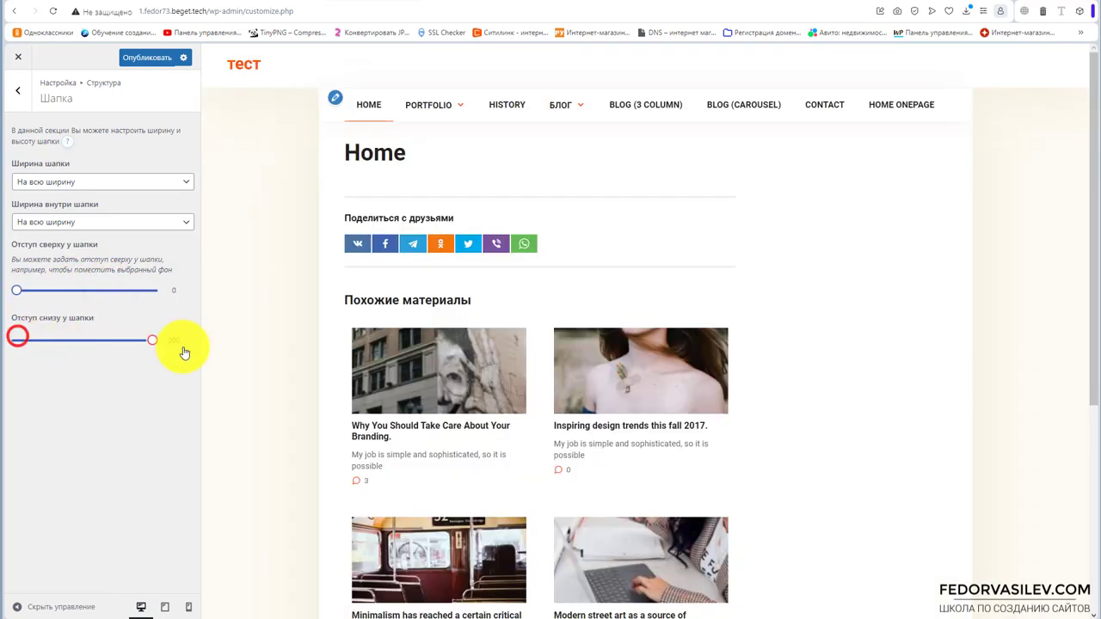
{"action": "left_click", "coordinate": [95, 342]}
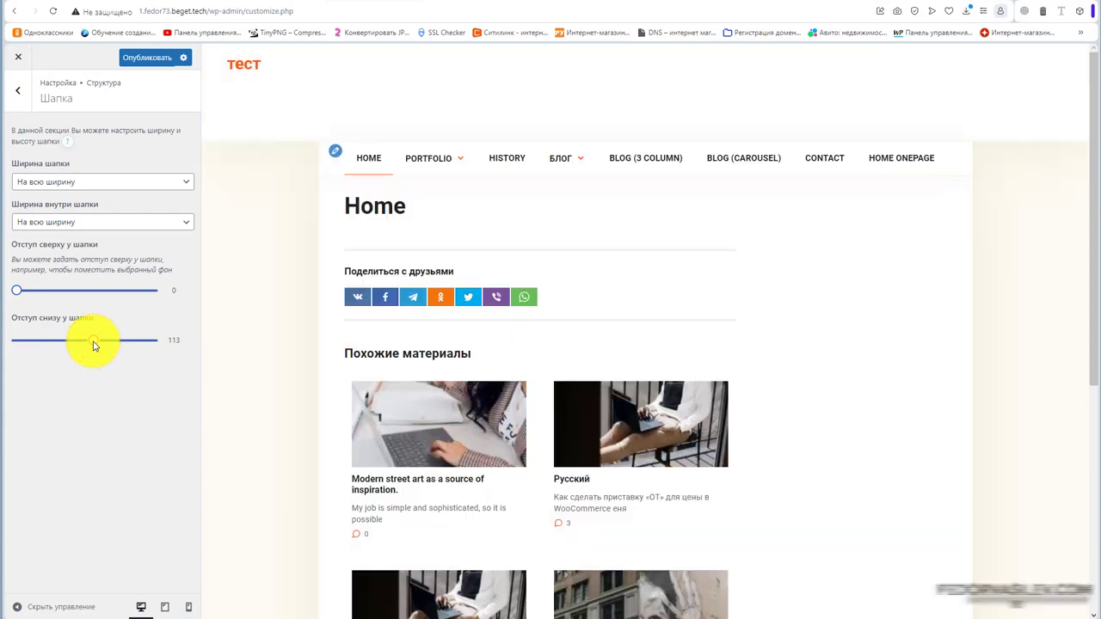
{"action": "left_click_drag", "start_coordinate": [95, 343], "coordinate": [3, 345]}
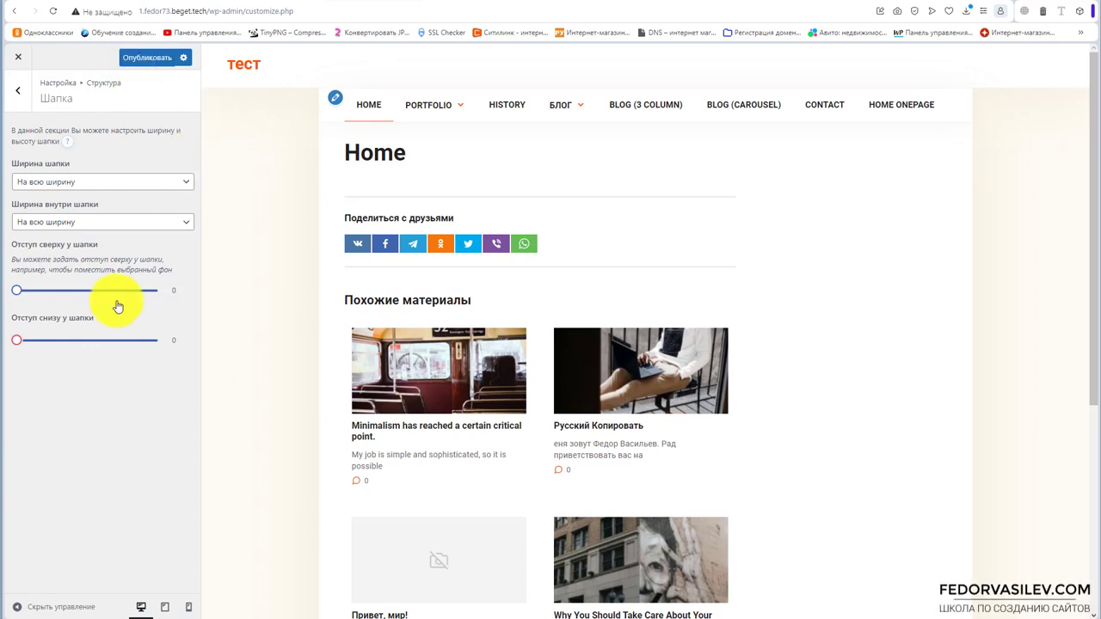
Preview the home page in tablet and mobile sizes and return to the desktop preview.
{"action": "left_click", "coordinate": [164, 607]}
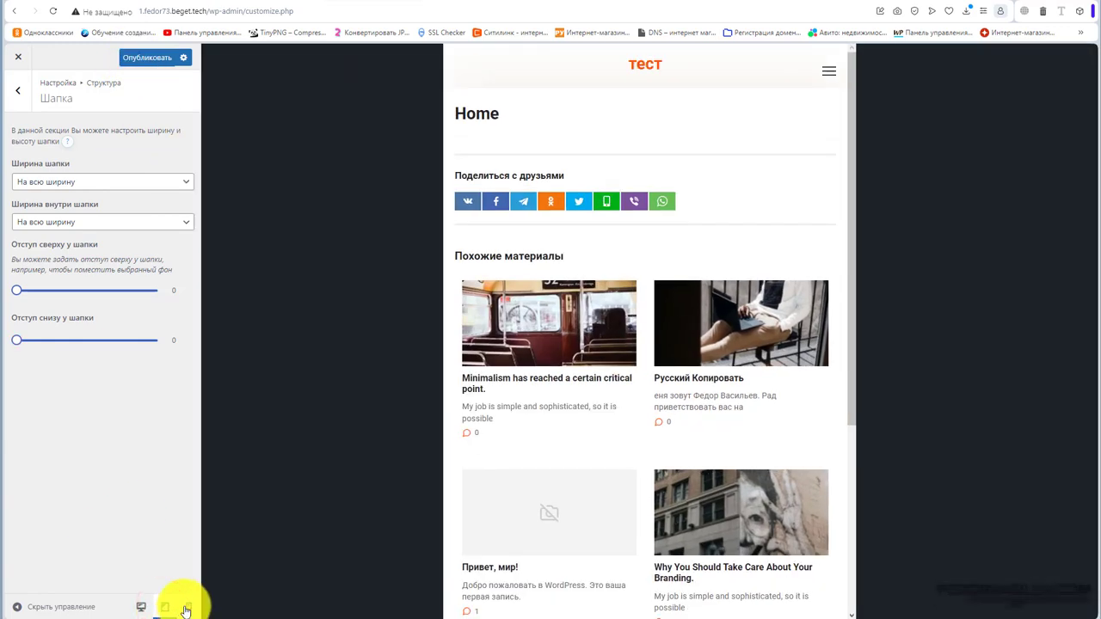
{"action": "left_click", "coordinate": [186, 607]}
{"action": "scroll", "coordinate": [679, 250], "scroll_direction": "down", "scroll_amount": 2}
{"action": "scroll", "coordinate": [670, 295], "scroll_direction": "up", "scroll_amount": 2}
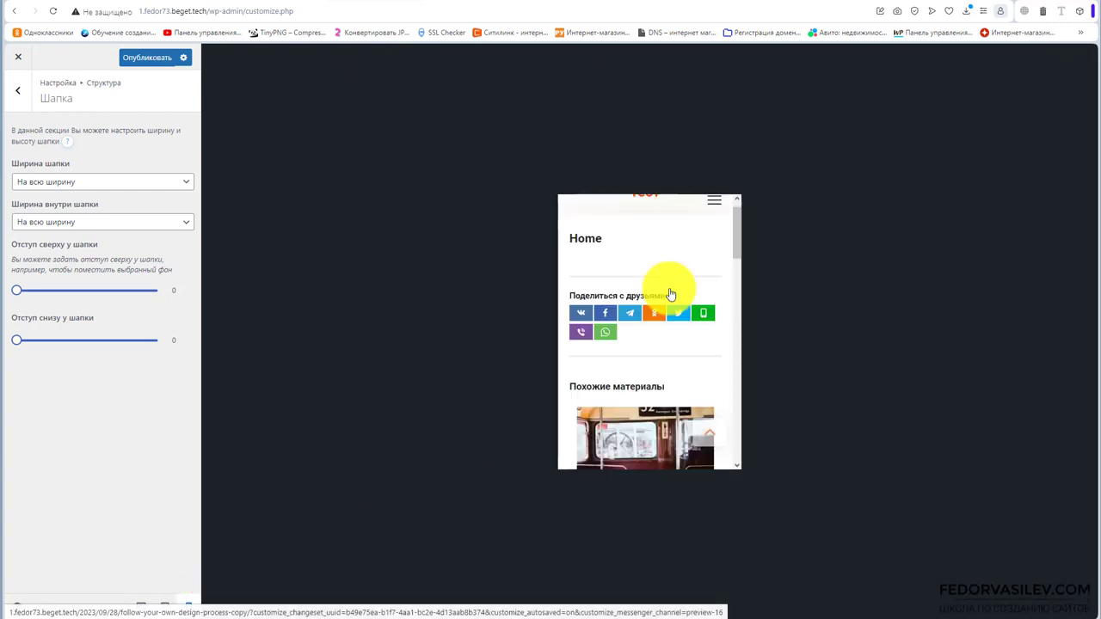
{"action": "left_click", "coordinate": [141, 607]}
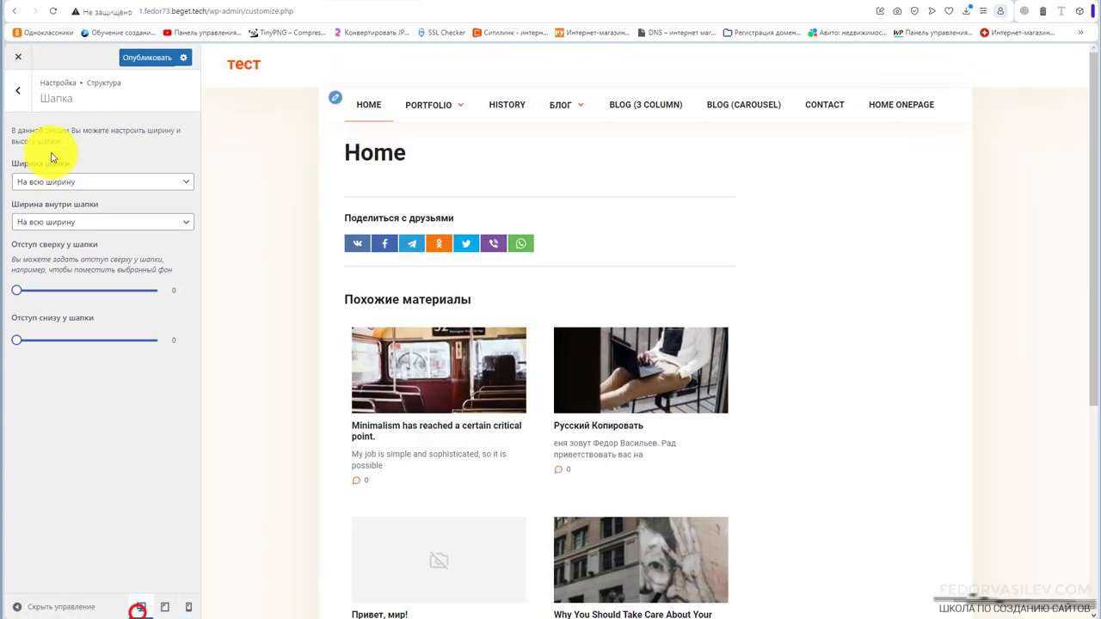
Open the Меню под шапкой settings in the Структура section and check their documentation page.
{"action": "left_click", "coordinate": [20, 93]}
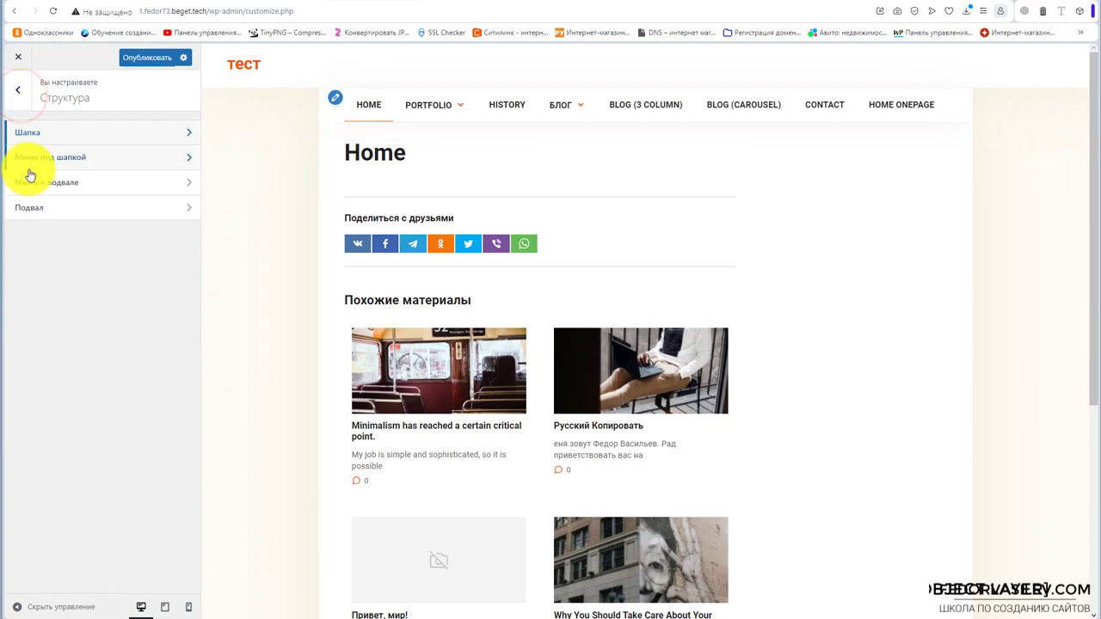
{"action": "left_click", "coordinate": [39, 160]}
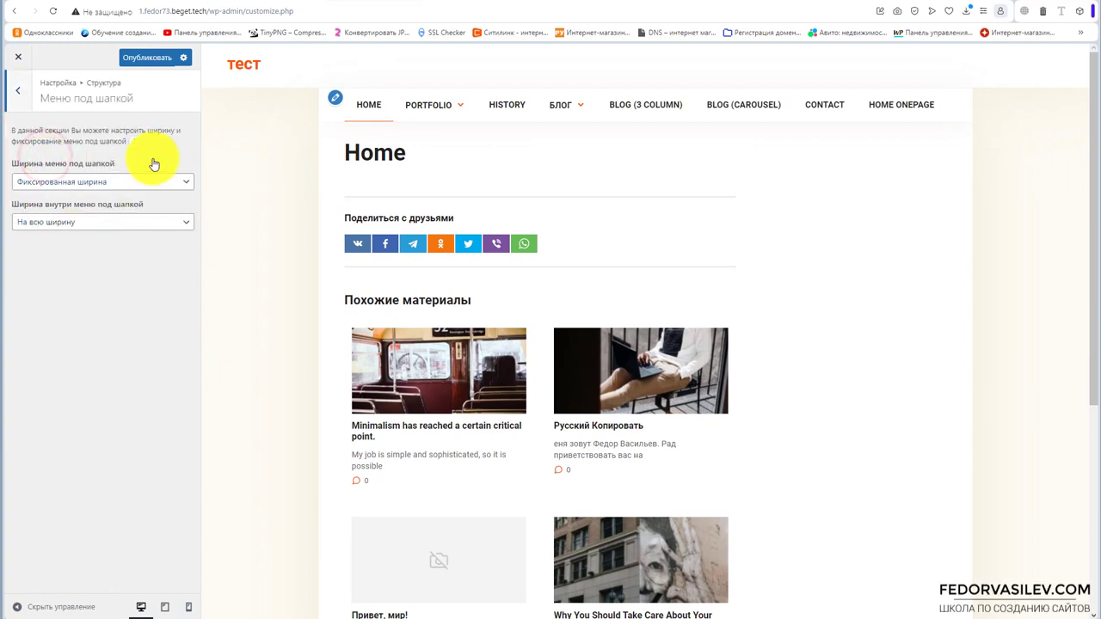
{"action": "left_click", "coordinate": [139, 141]}
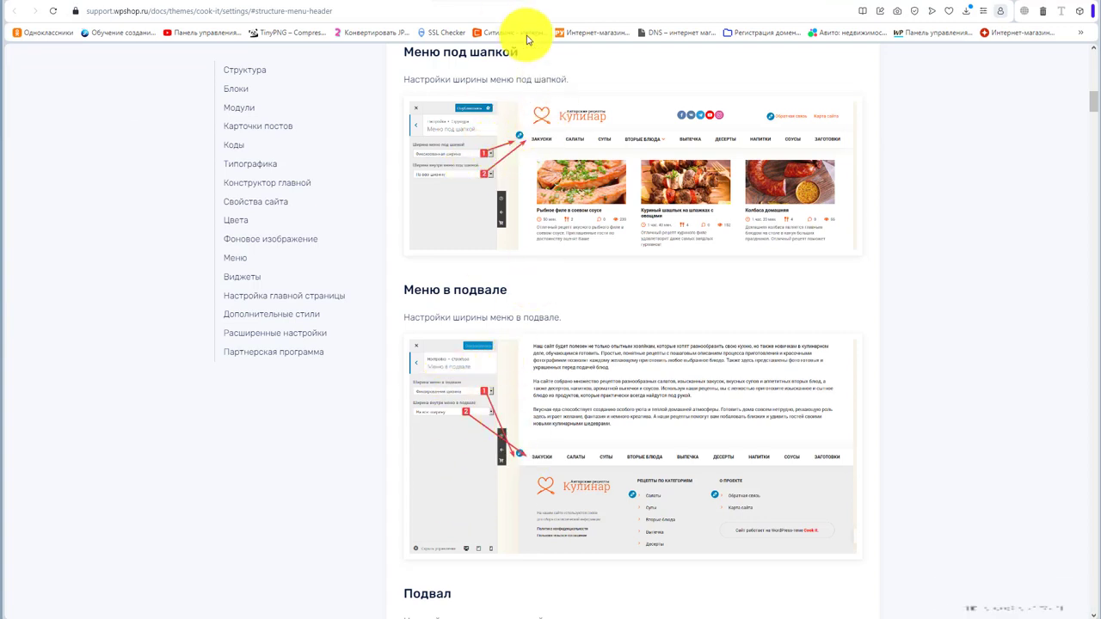
{"action": "left_click", "coordinate": [518, 4]}
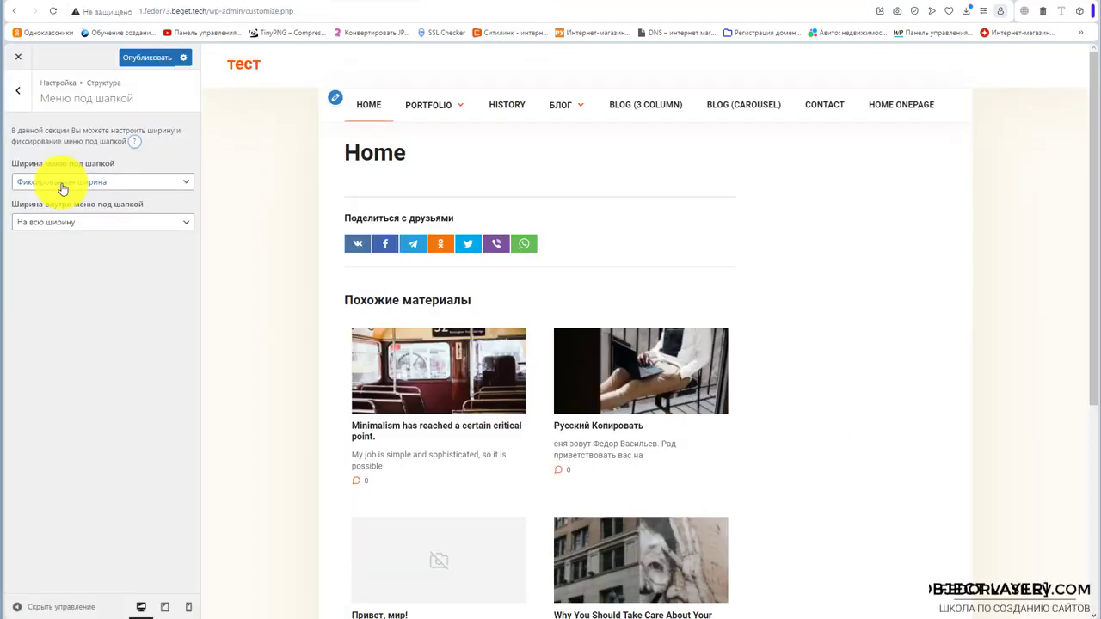
Set Ширина меню под шапкой to На всю ширину.
{"action": "left_click", "coordinate": [88, 183]}
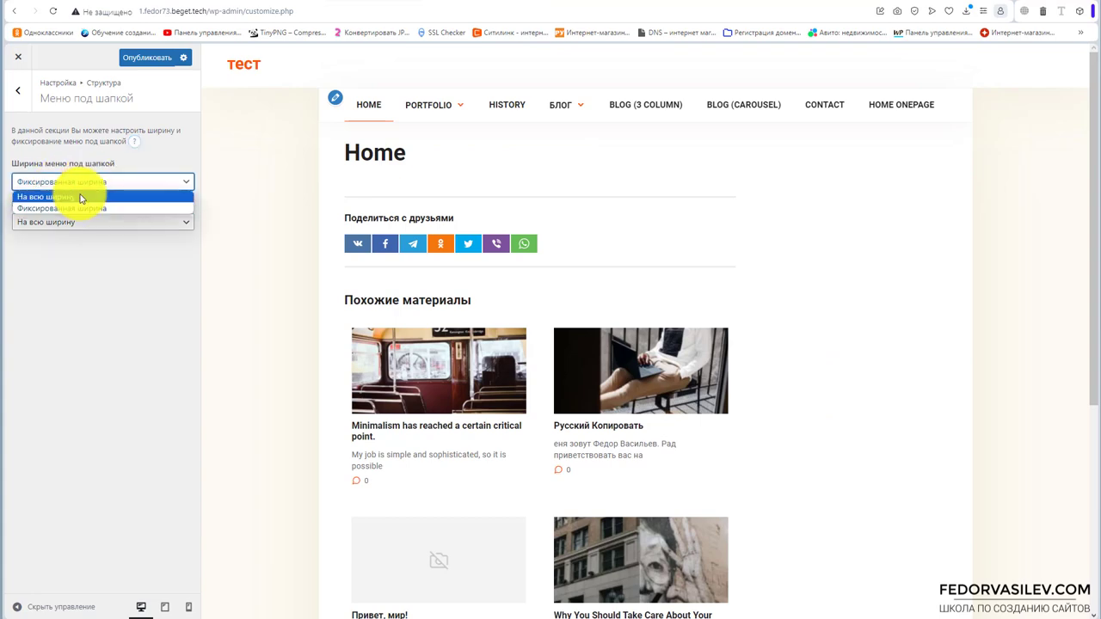
{"action": "left_click", "coordinate": [81, 196]}
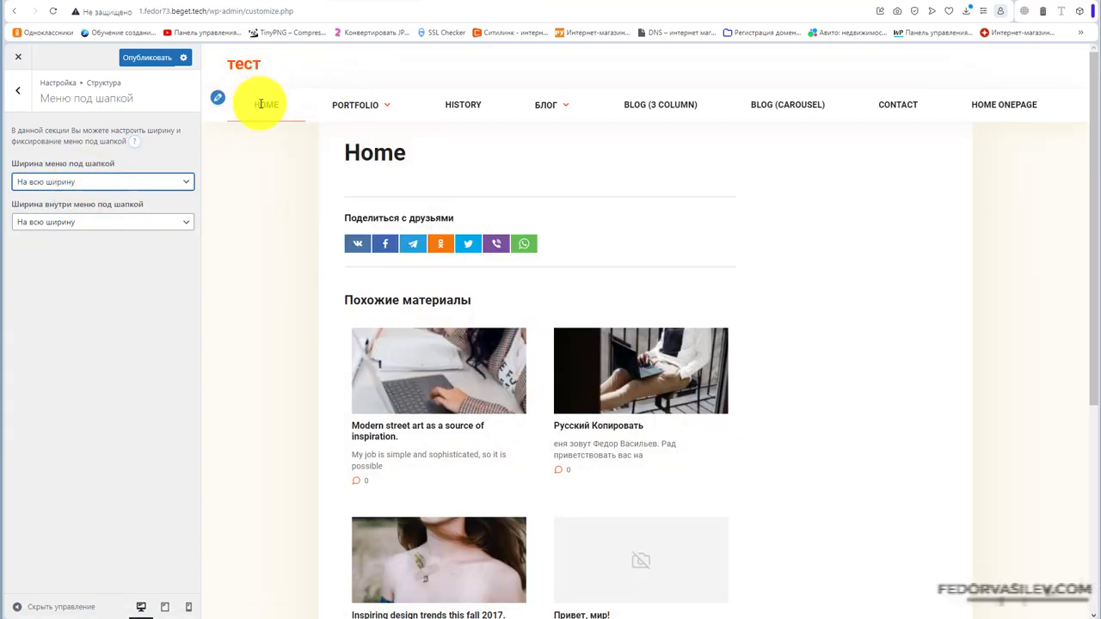
{"action": "mouse_move", "coordinate": [362, 108]}
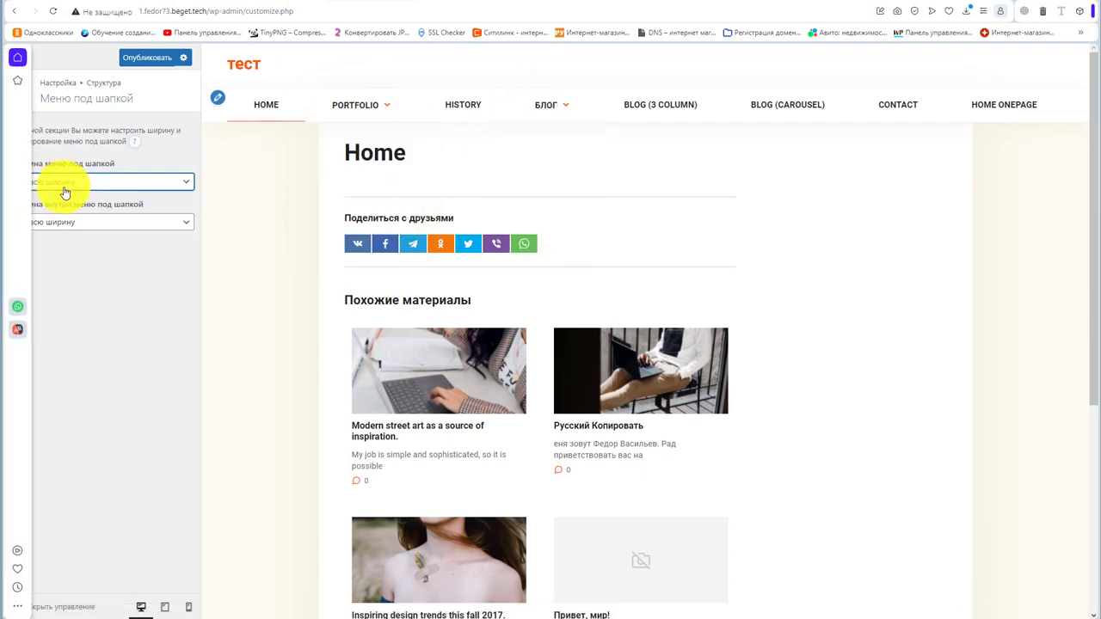
Try Фиксированная ширина as the inner width of the menu under the header, restore На всю ширину and publish the changes.
{"action": "left_click", "coordinate": [125, 222]}
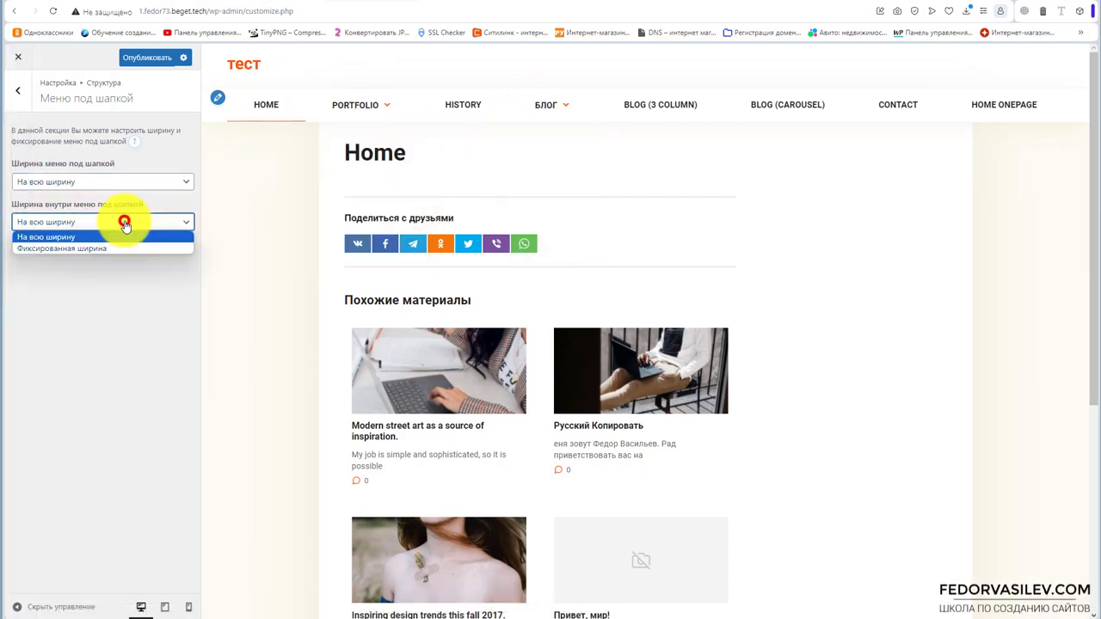
{"action": "left_click", "coordinate": [112, 249]}
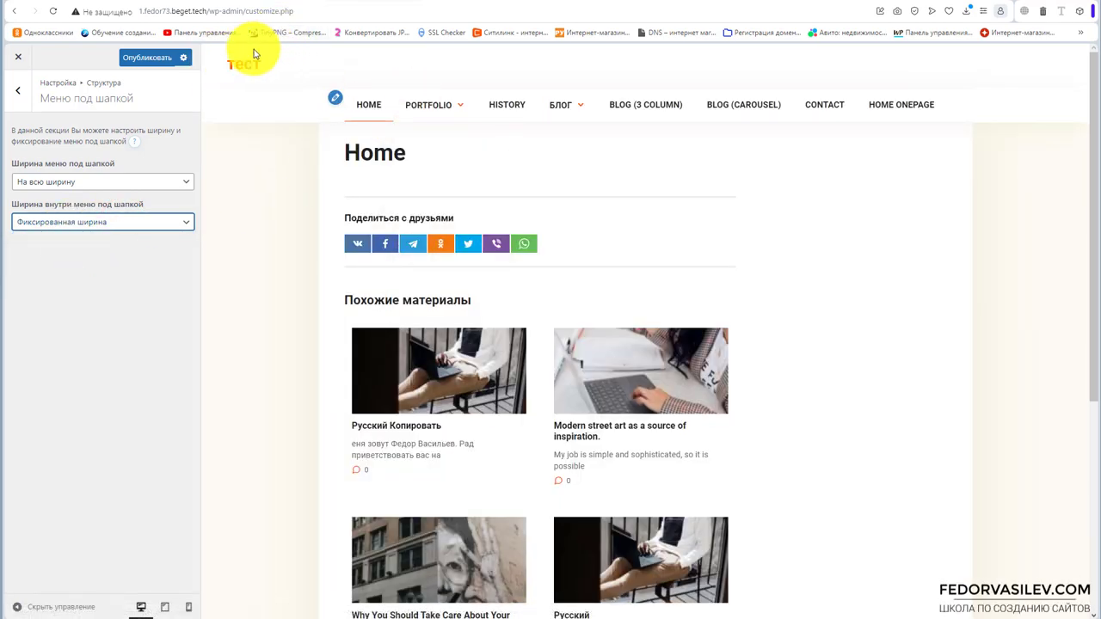
{"action": "left_click", "coordinate": [56, 222]}
{"action": "left_click", "coordinate": [55, 238]}
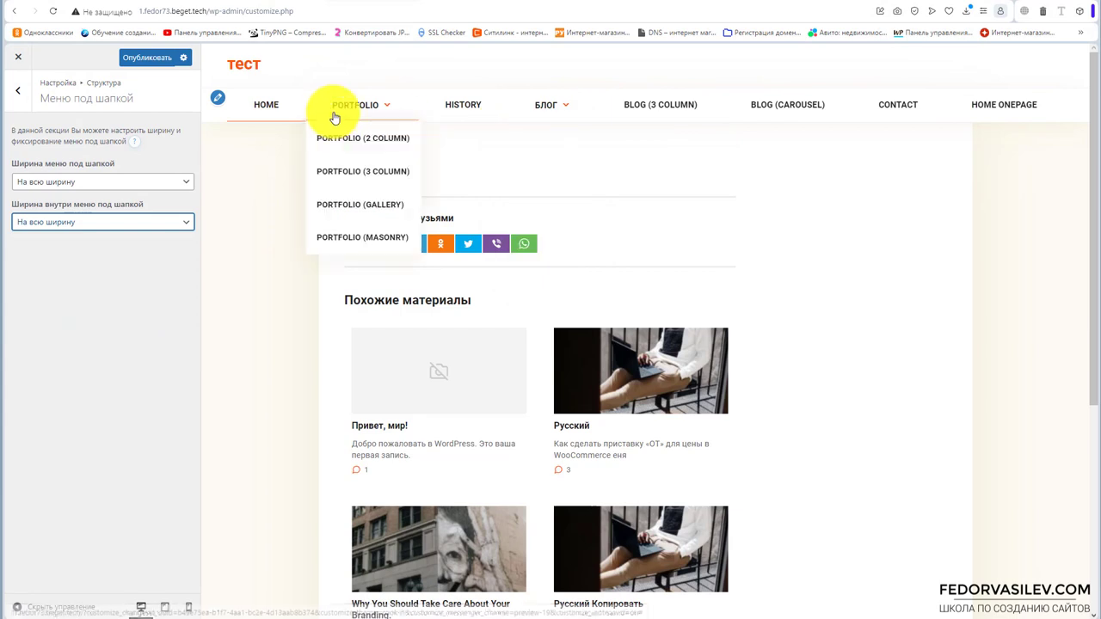
{"action": "left_click", "coordinate": [142, 58]}
Open the Меню в подвале settings in the Структура section and check their documentation page.
{"action": "left_click", "coordinate": [17, 110]}
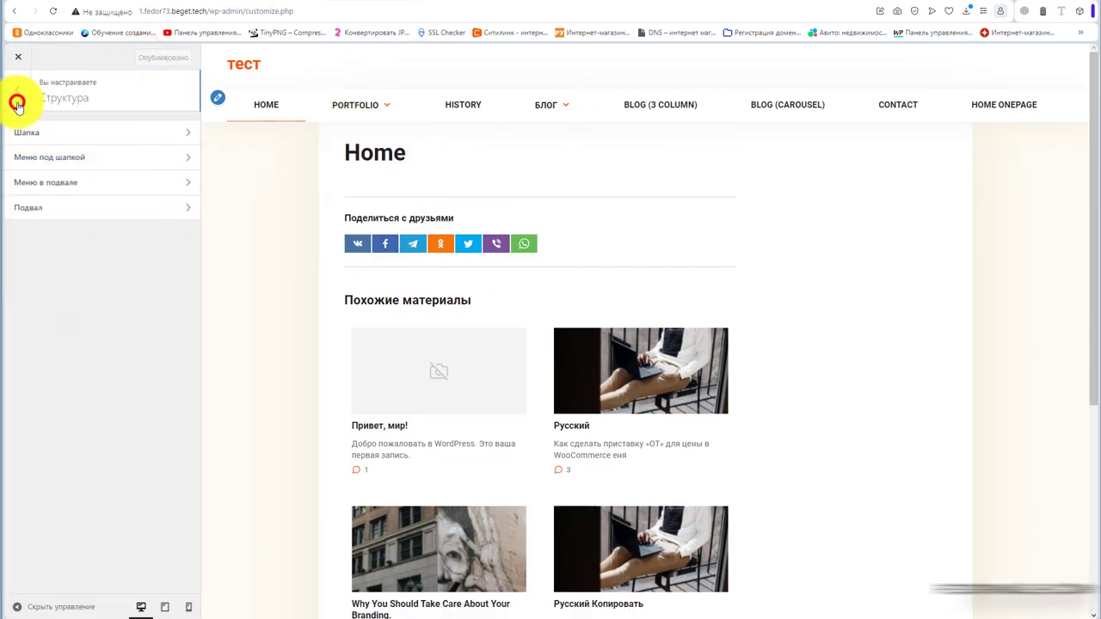
{"action": "left_click", "coordinate": [57, 188]}
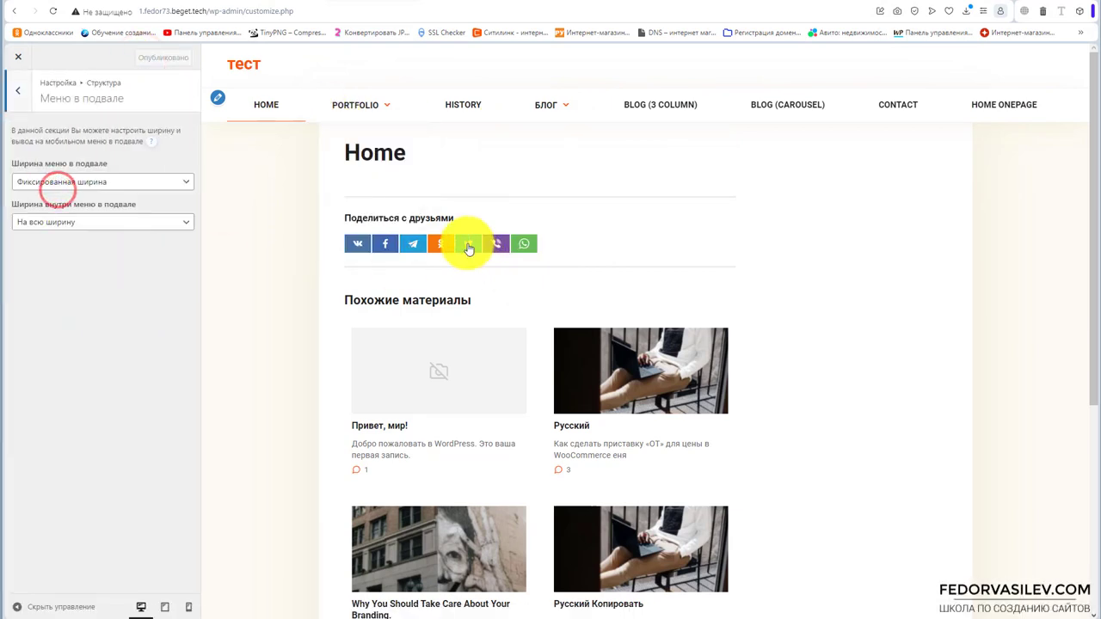
{"action": "scroll", "coordinate": [430, 232], "scroll_direction": "down", "scroll_amount": 5}
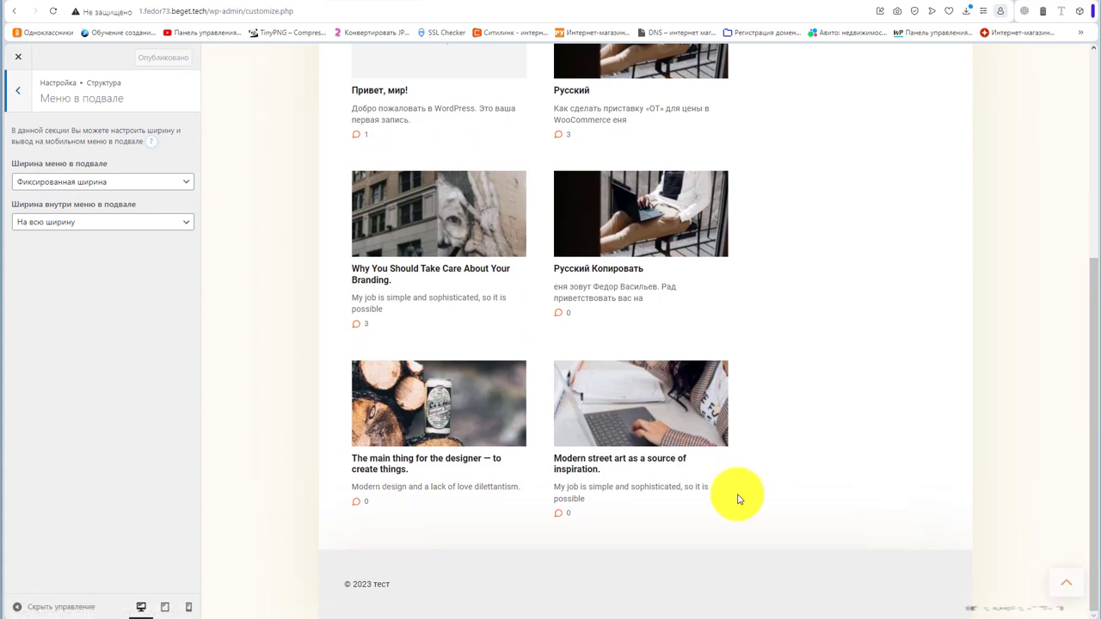
{"action": "left_click", "coordinate": [150, 141]}
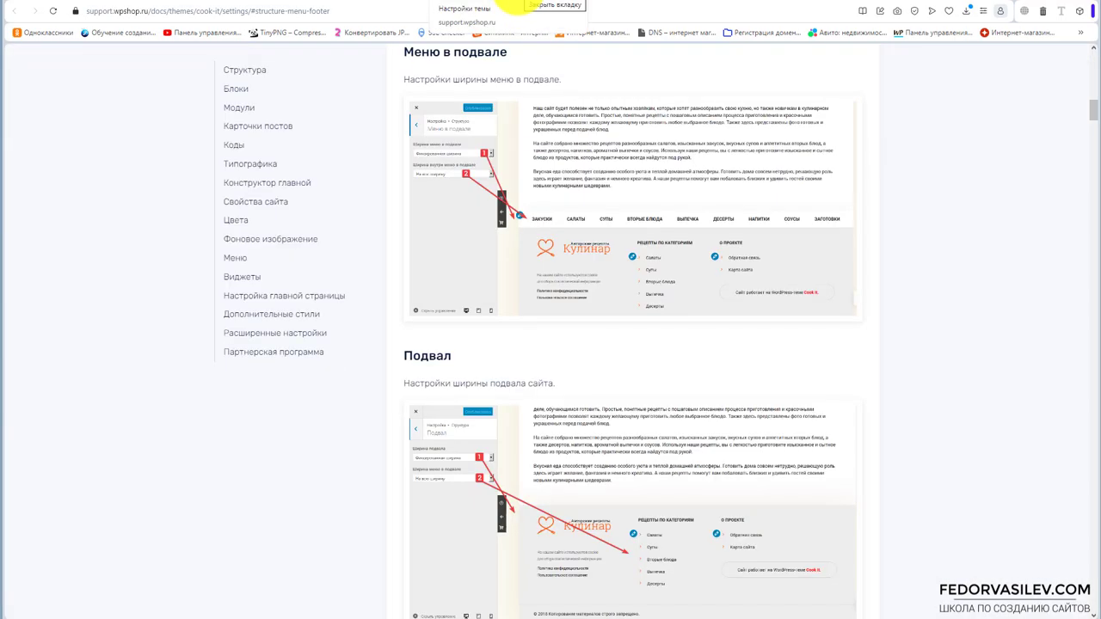
{"action": "left_click", "coordinate": [514, 7]}
Set Ширина меню в подвале to На всю ширину and Ширина внутри меню в подвале to Фиксированная ширина.
{"action": "left_click", "coordinate": [106, 181]}
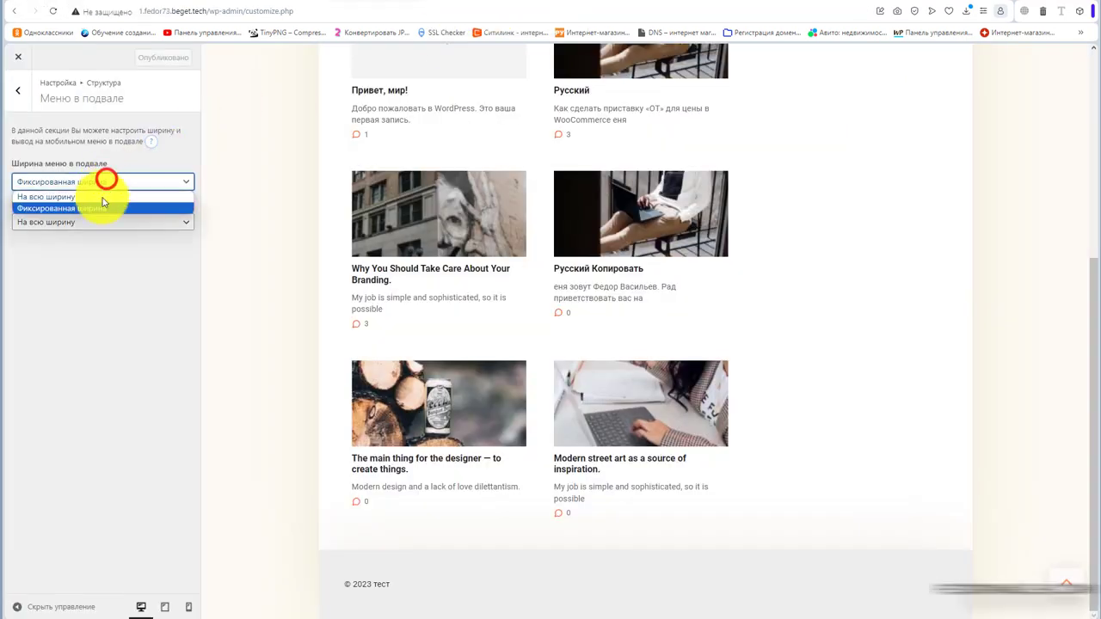
{"action": "left_click", "coordinate": [99, 197]}
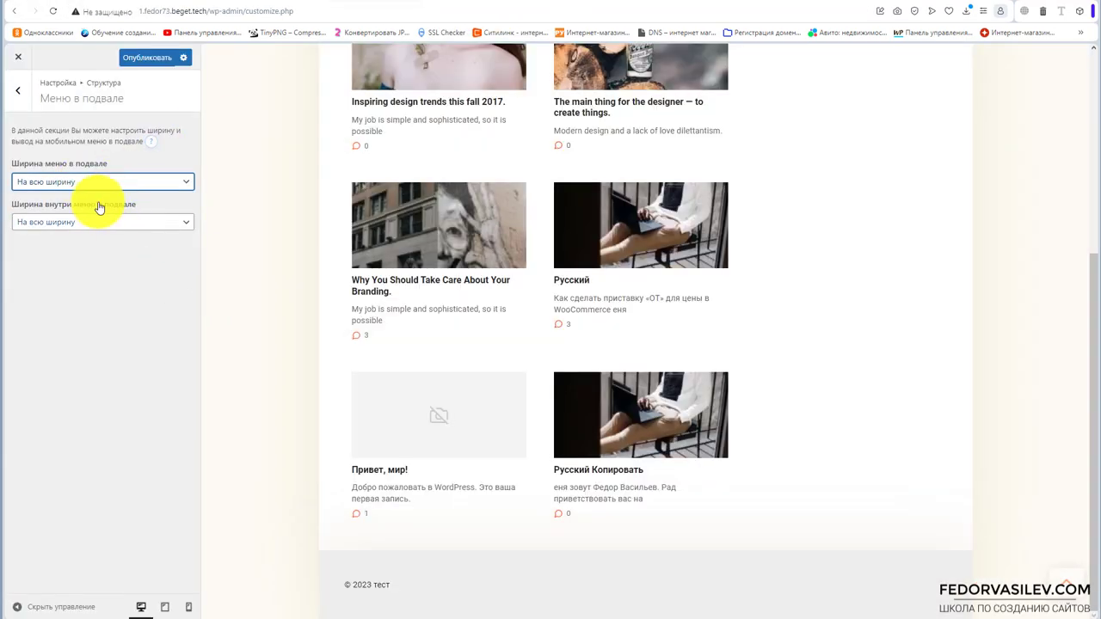
{"action": "left_click", "coordinate": [82, 226]}
{"action": "left_click", "coordinate": [72, 248]}
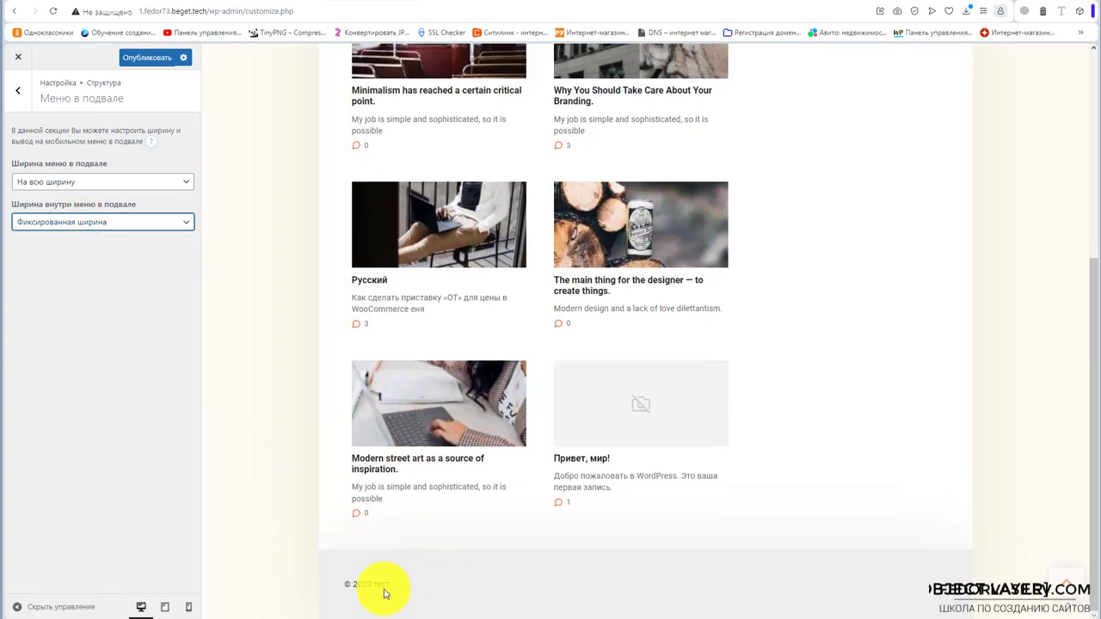
Open the Подвал settings in the Структура section and set Ширина подвала to На всю ширину.
{"action": "left_click", "coordinate": [17, 89]}
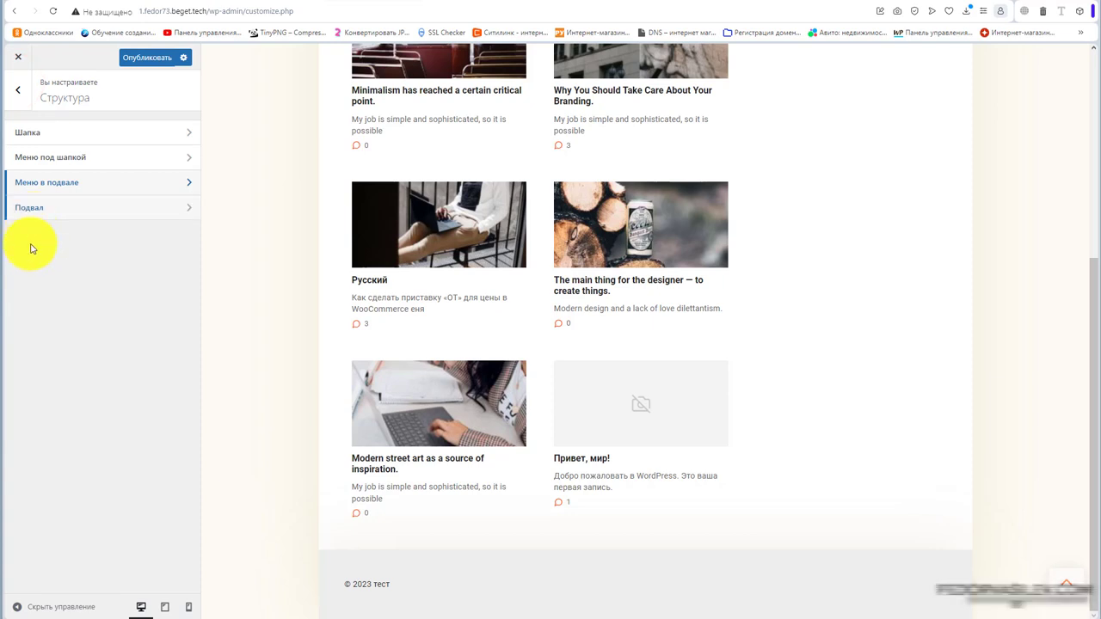
{"action": "left_click", "coordinate": [34, 210]}
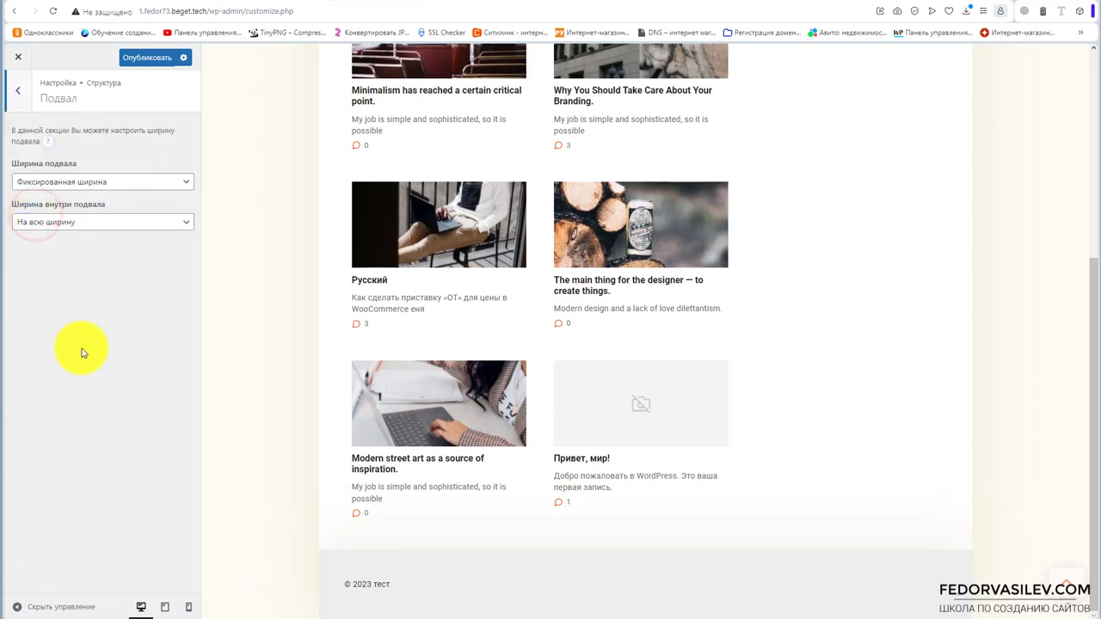
{"action": "left_click", "coordinate": [167, 182]}
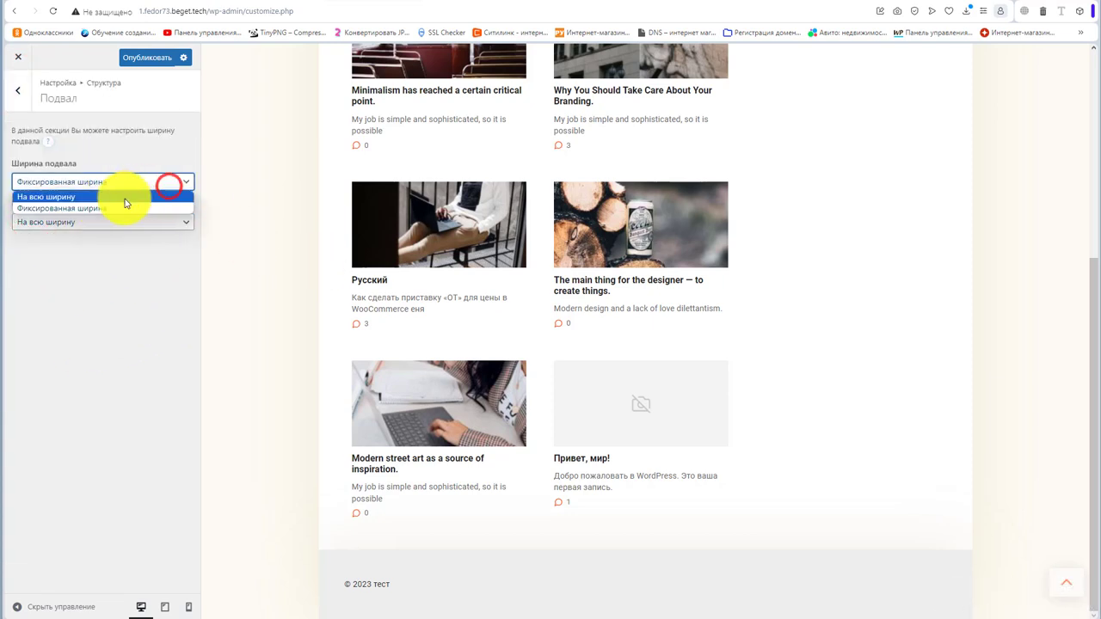
{"action": "left_click", "coordinate": [125, 197]}
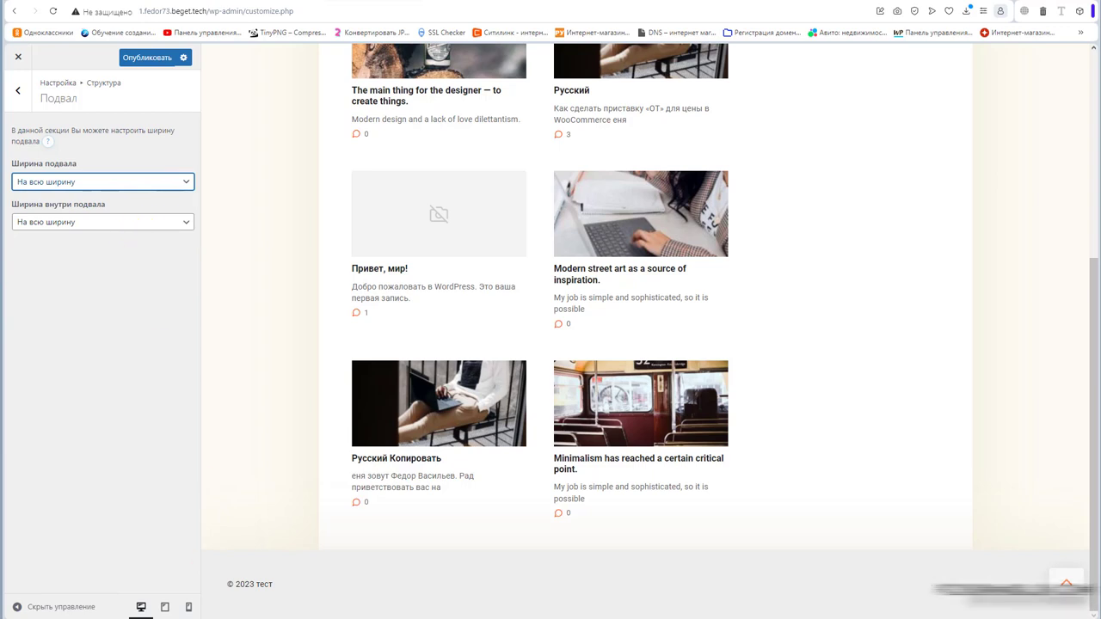
Leave the Структура section and open the Шапка settings in the Блоки section.
{"action": "left_click", "coordinate": [16, 90]}
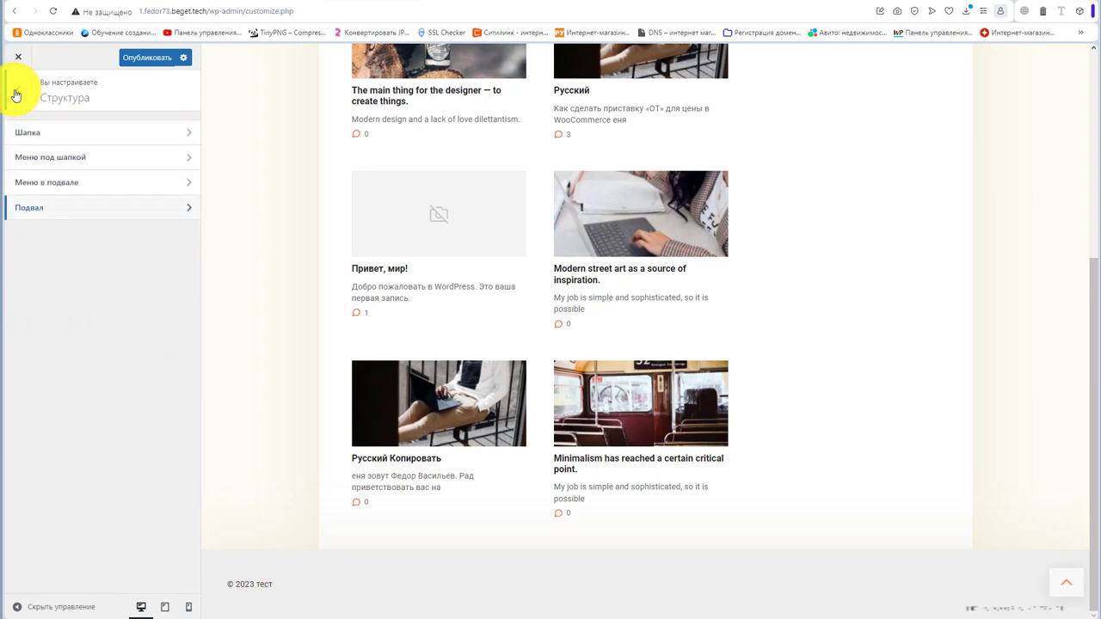
{"action": "left_click", "coordinate": [16, 95]}
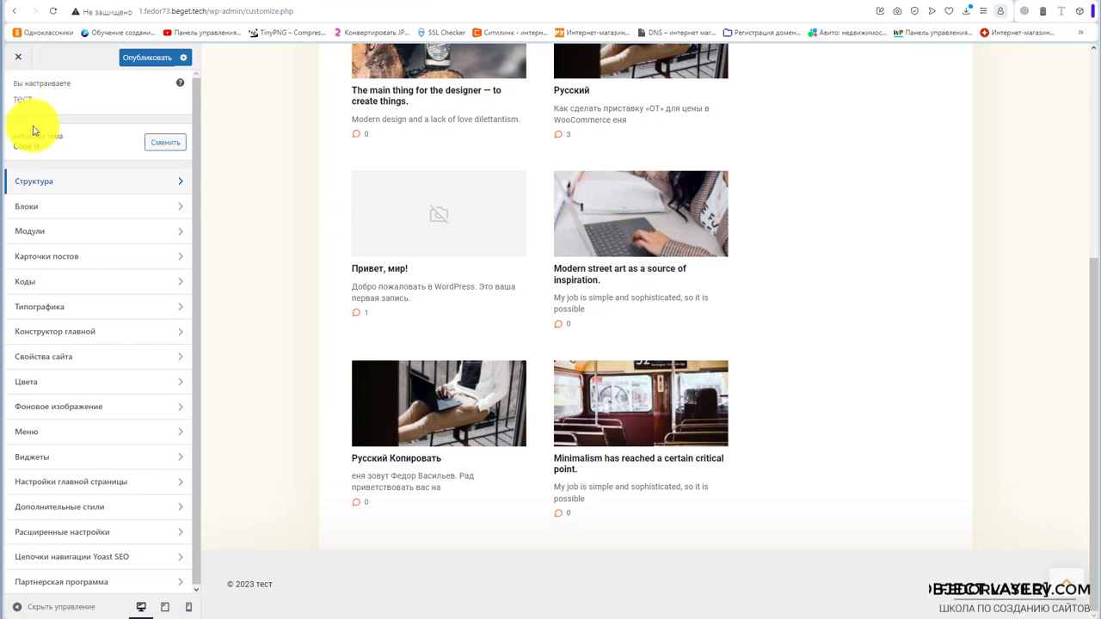
{"action": "left_click", "coordinate": [30, 207]}
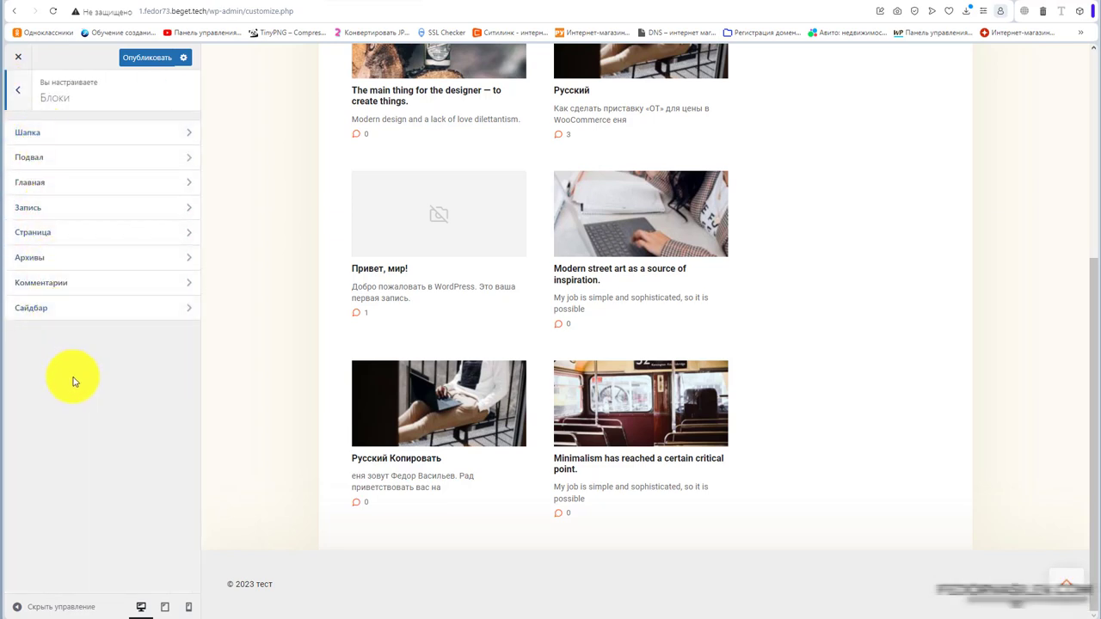
{"action": "scroll", "coordinate": [387, 301], "scroll_direction": "up", "scroll_amount": 4}
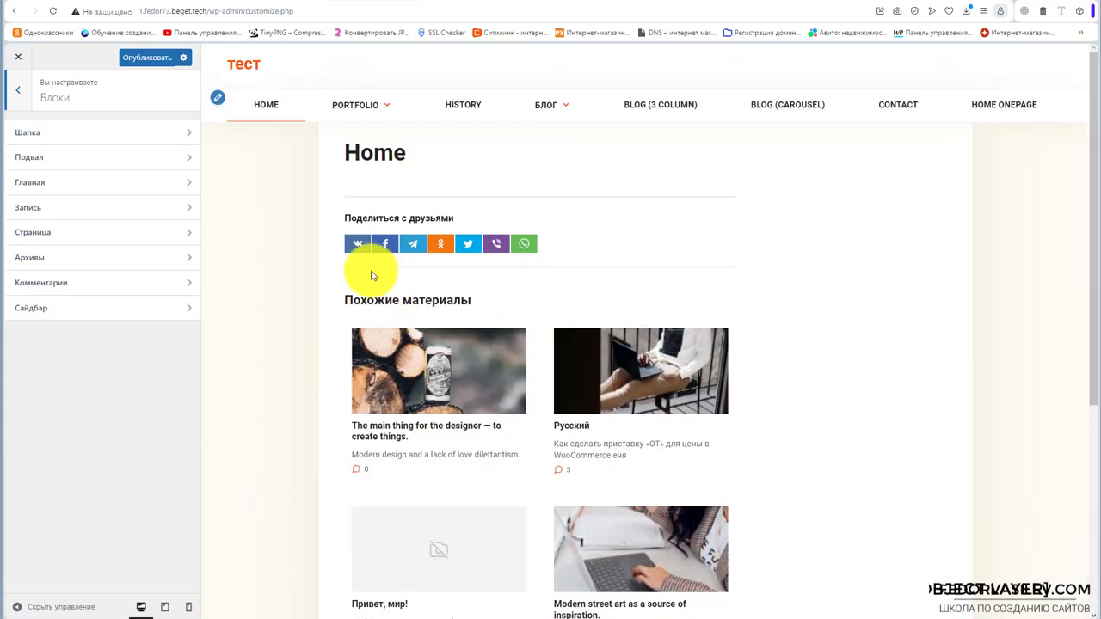
{"action": "left_click", "coordinate": [29, 135]}
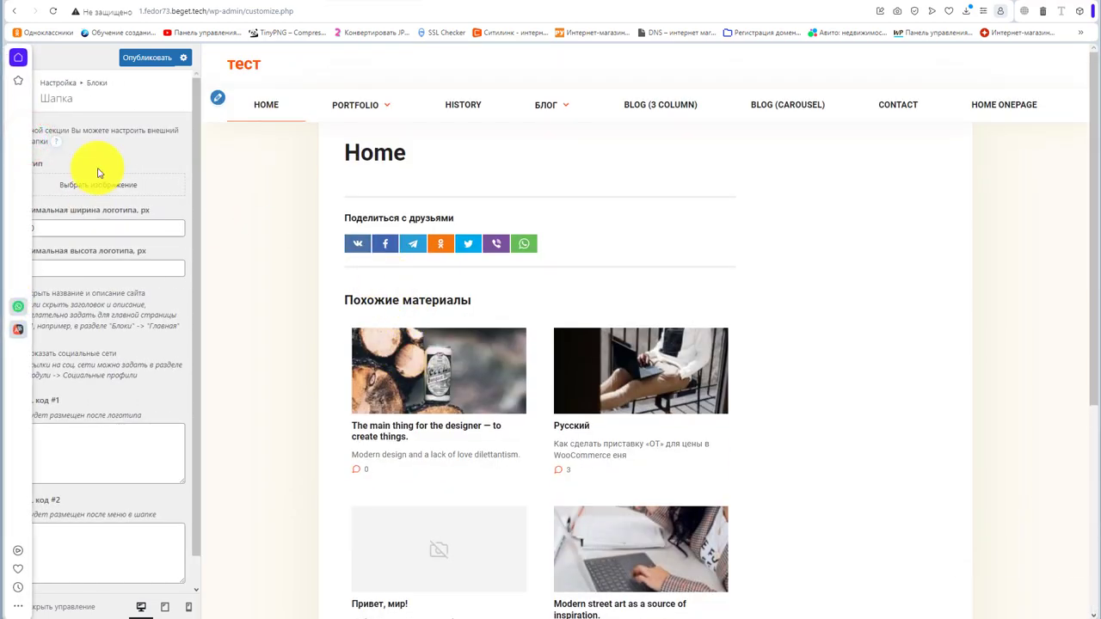
Use the 96 by 96 pixel portrait from the media library as the header logo and set its maximum width to 100 px.
{"action": "left_click", "coordinate": [109, 184]}
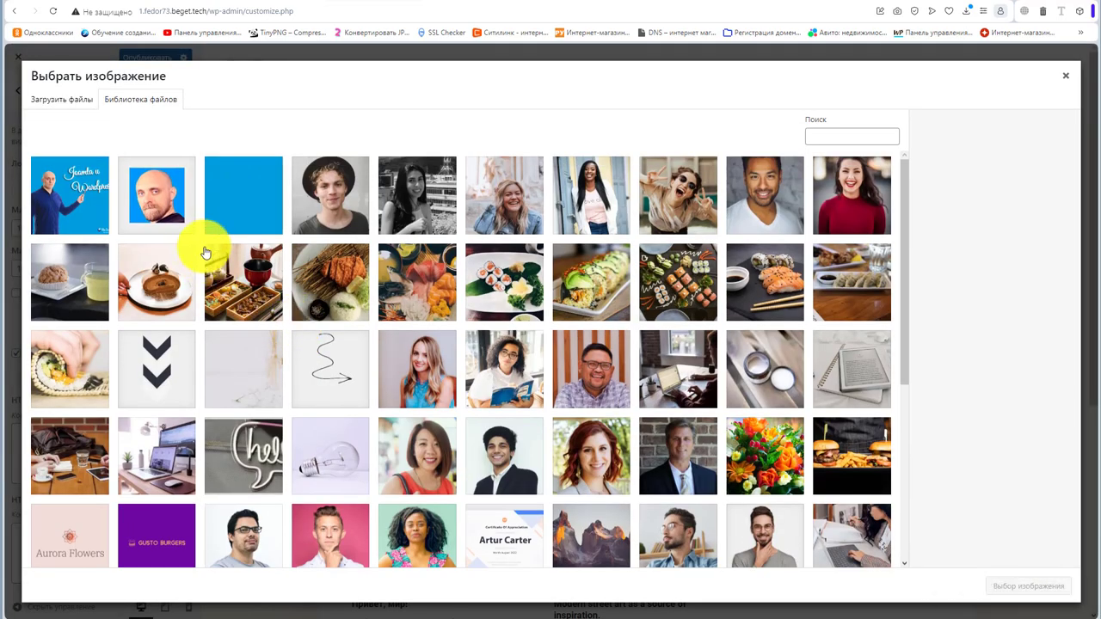
{"action": "left_click", "coordinate": [232, 207]}
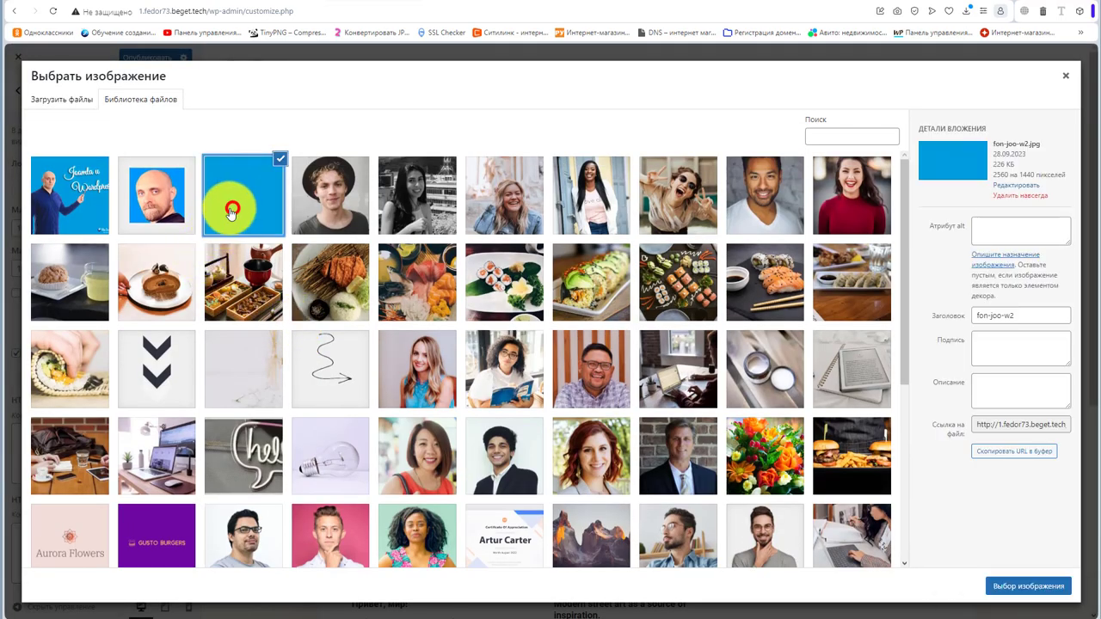
{"action": "left_click", "coordinate": [178, 206]}
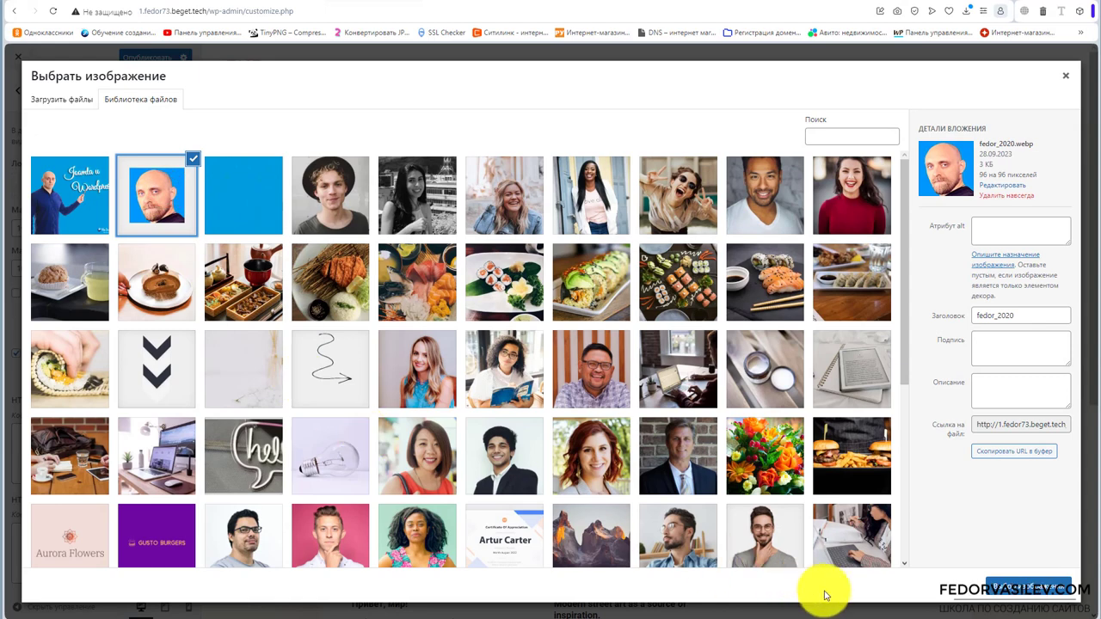
{"action": "left_click", "coordinate": [1005, 587]}
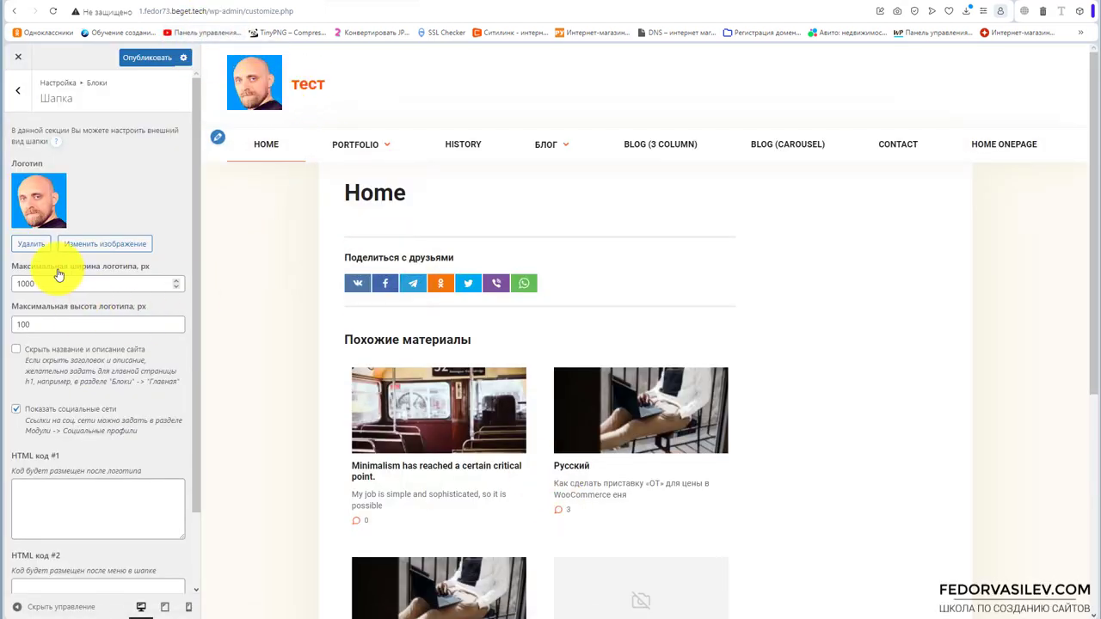
{"action": "left_click", "coordinate": [77, 249]}
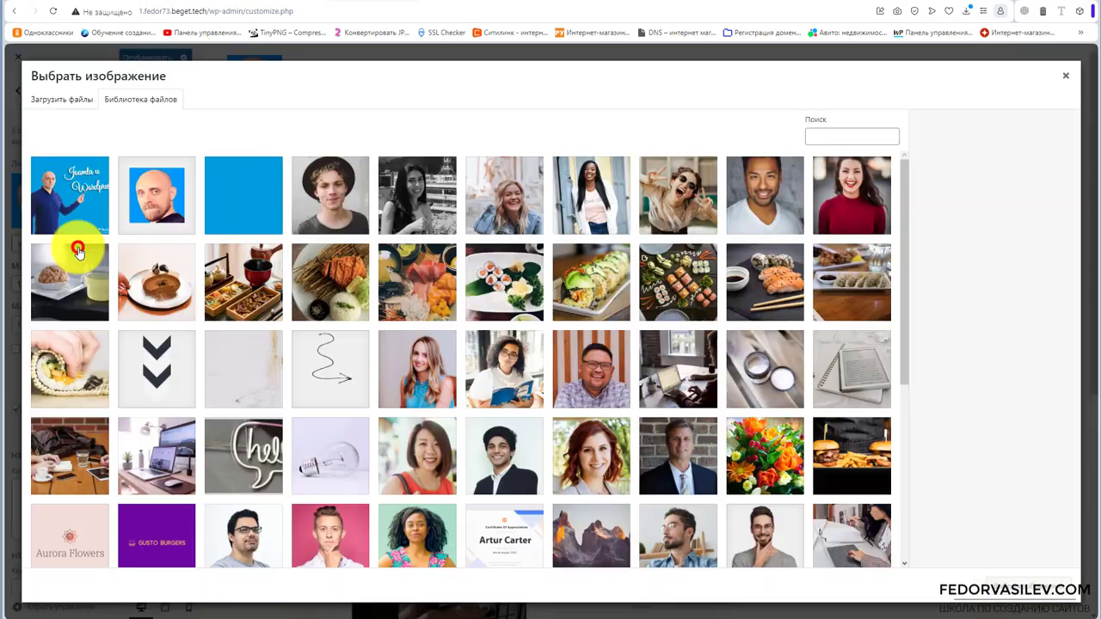
{"action": "left_click", "coordinate": [1066, 77]}
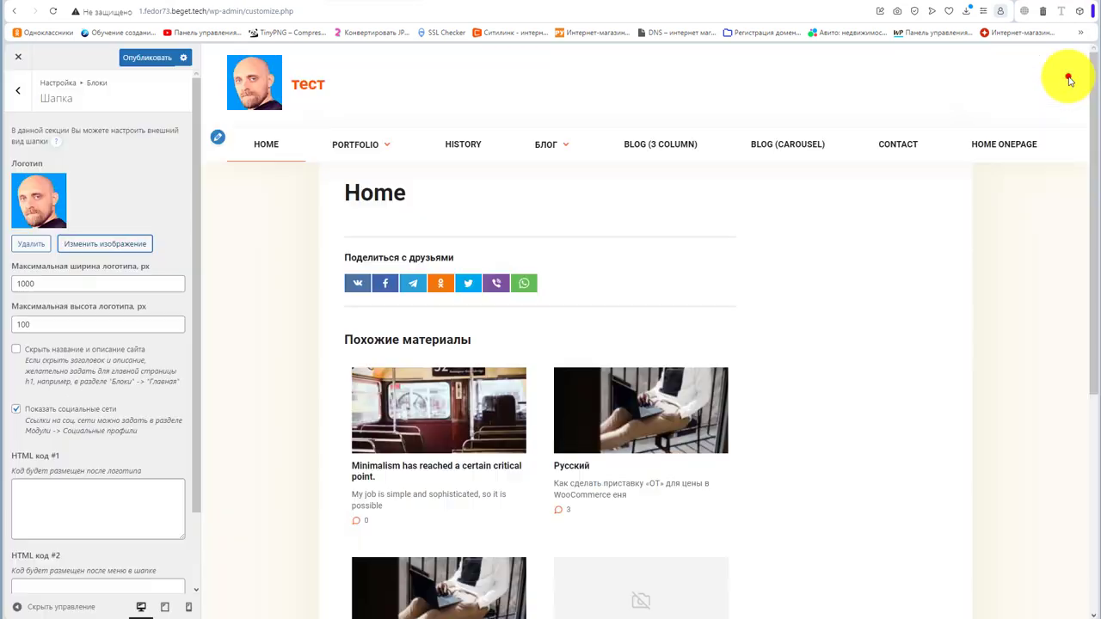
{"action": "left_click", "coordinate": [48, 284]}
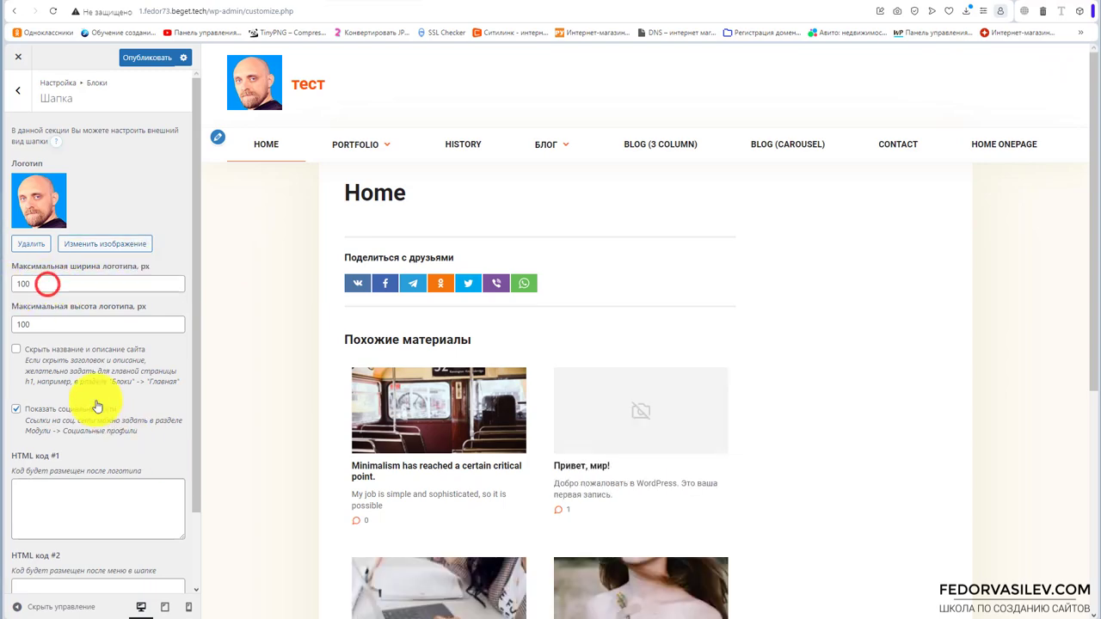
Try hiding the site name and description in the header, and show them again.
{"action": "left_click", "coordinate": [17, 351]}
{"action": "left_click_drag", "start_coordinate": [25, 349], "coordinate": [81, 368]}
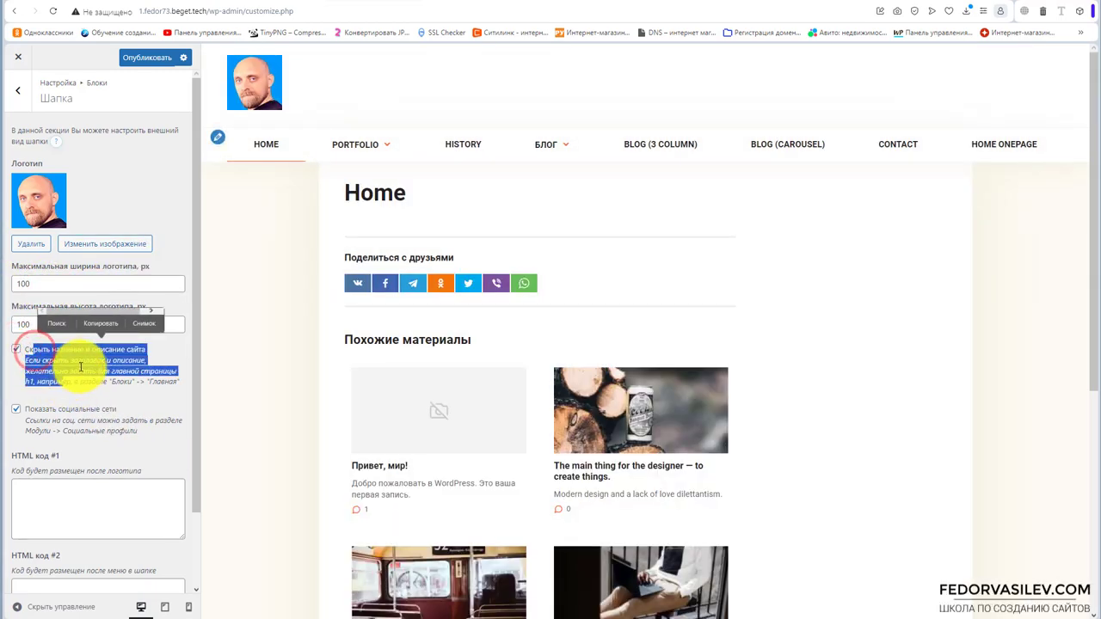
{"action": "left_click", "coordinate": [80, 367]}
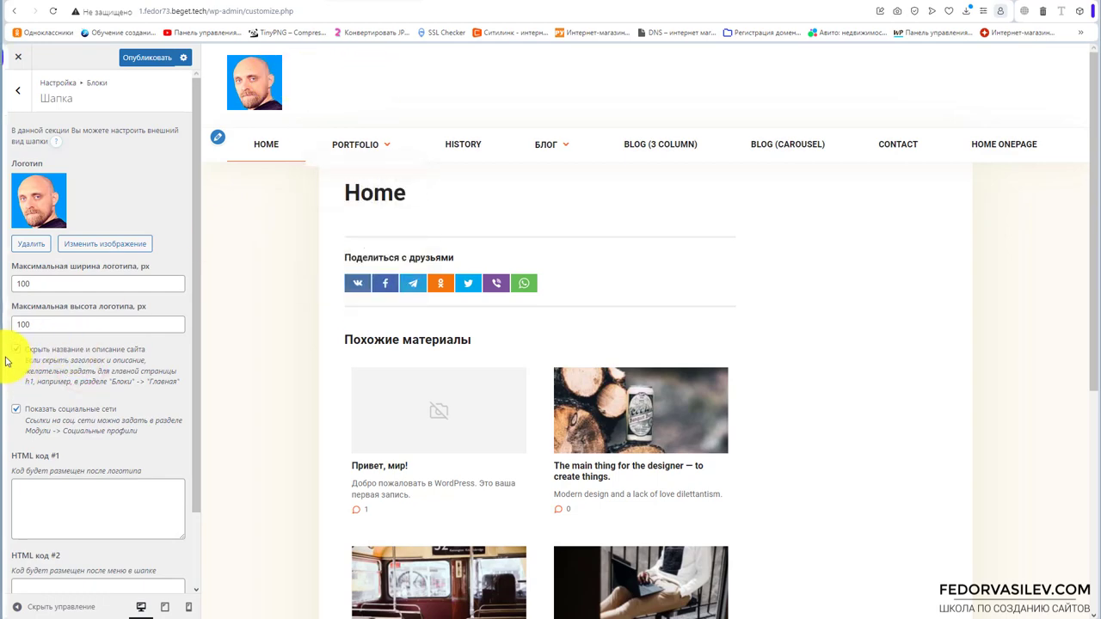
{"action": "left_click", "coordinate": [127, 353]}
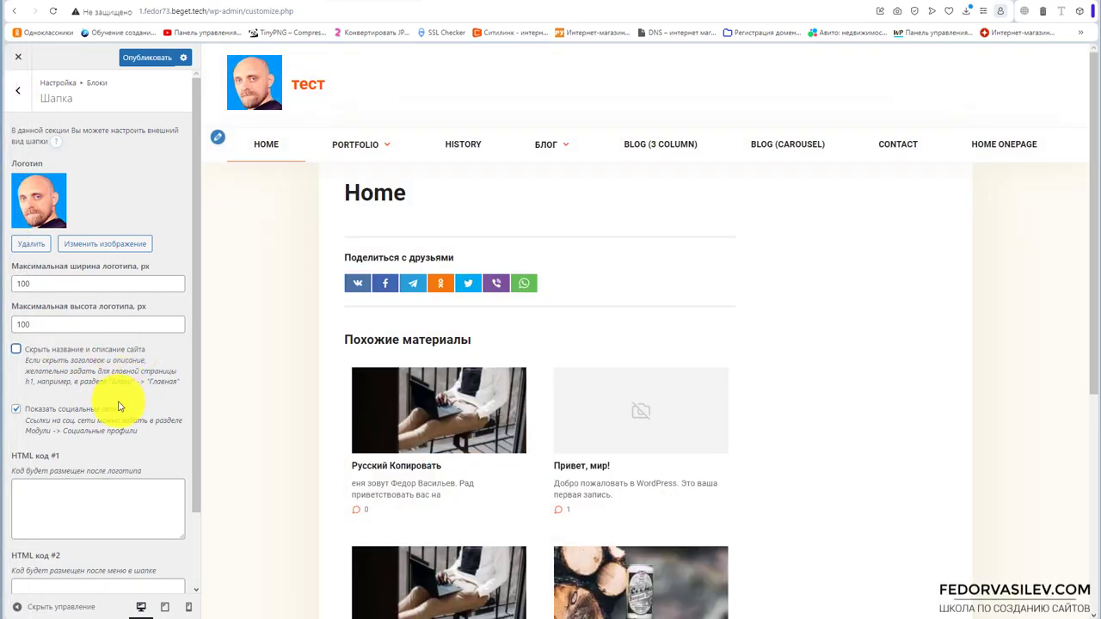
Look for social links in the site preview and toggle Показать социальные сети off and back on.
{"action": "scroll", "coordinate": [413, 404], "scroll_direction": "down", "scroll_amount": 5}
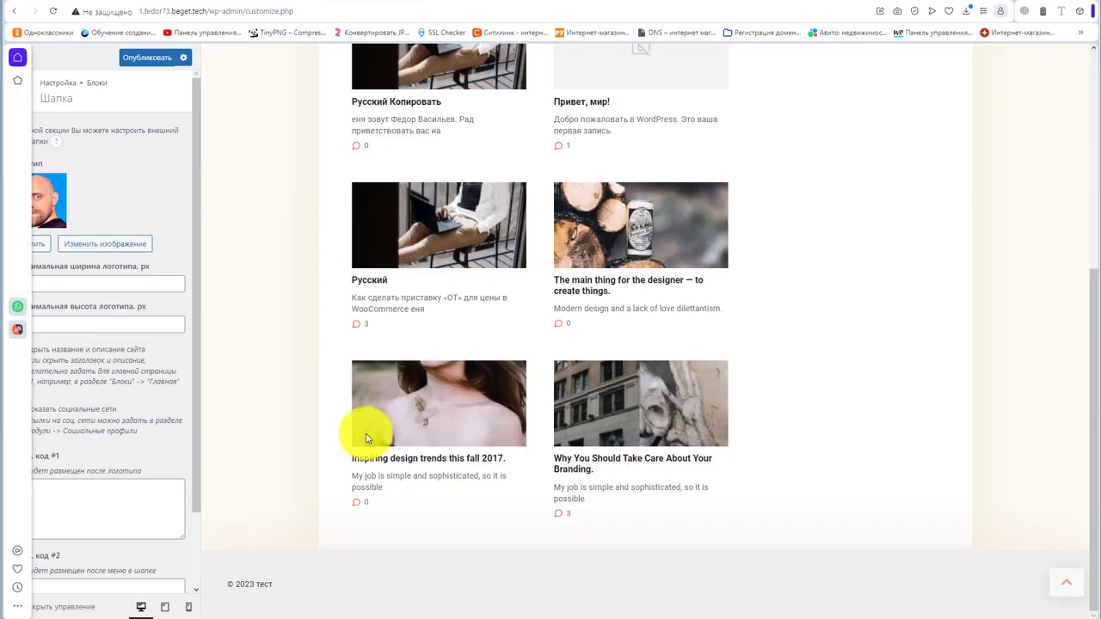
{"action": "scroll", "coordinate": [419, 393], "scroll_direction": "up", "scroll_amount": 5}
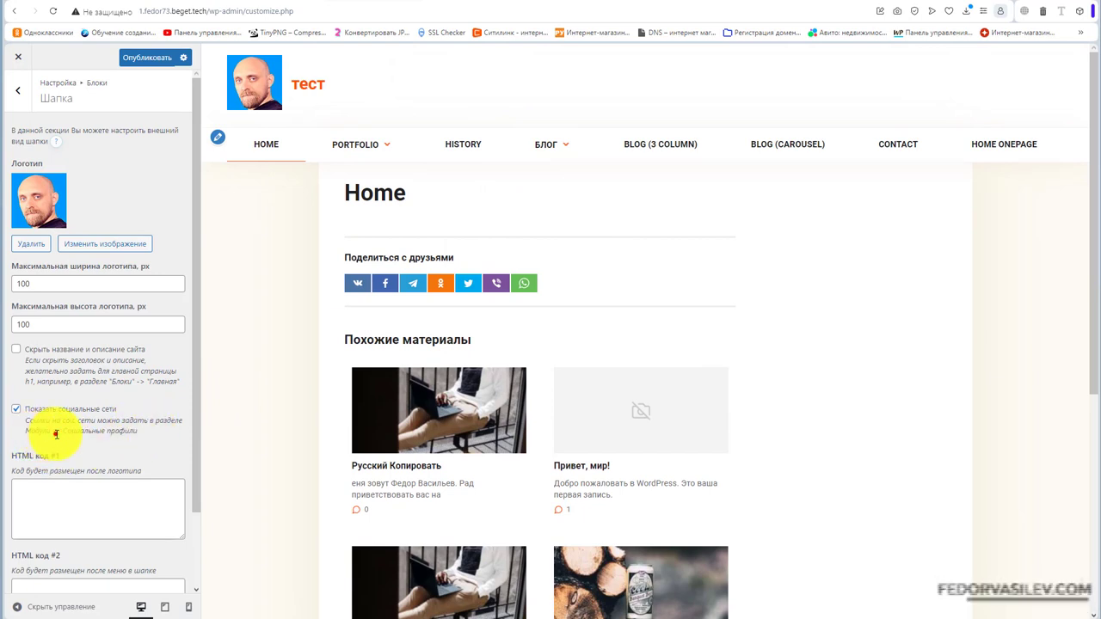
{"action": "left_click_drag", "start_coordinate": [56, 435], "coordinate": [137, 438]}
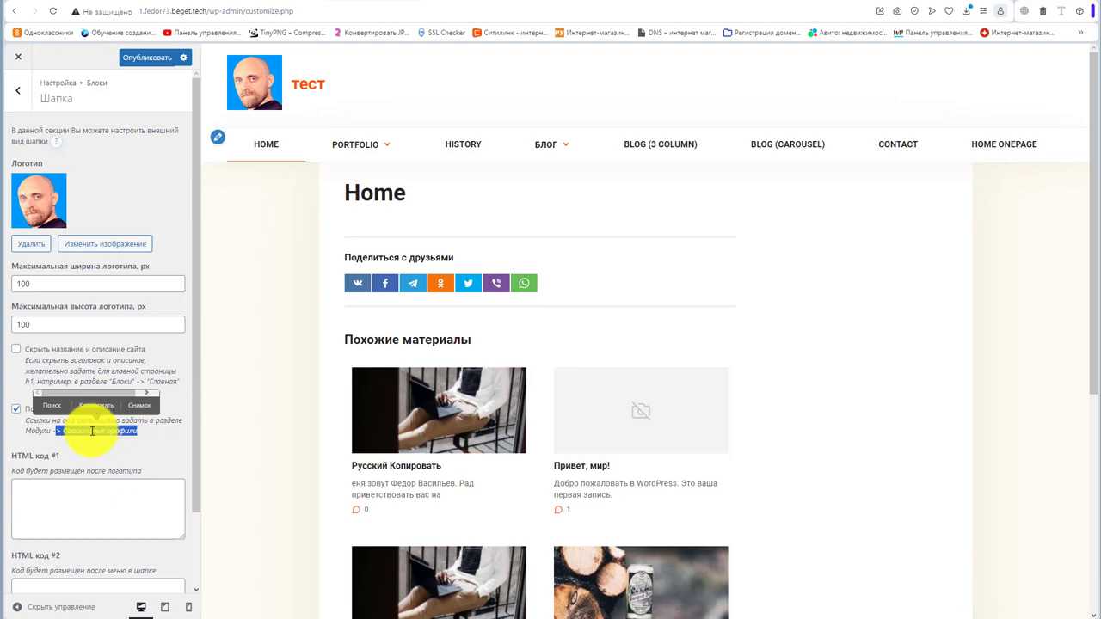
{"action": "left_click", "coordinate": [16, 410]}
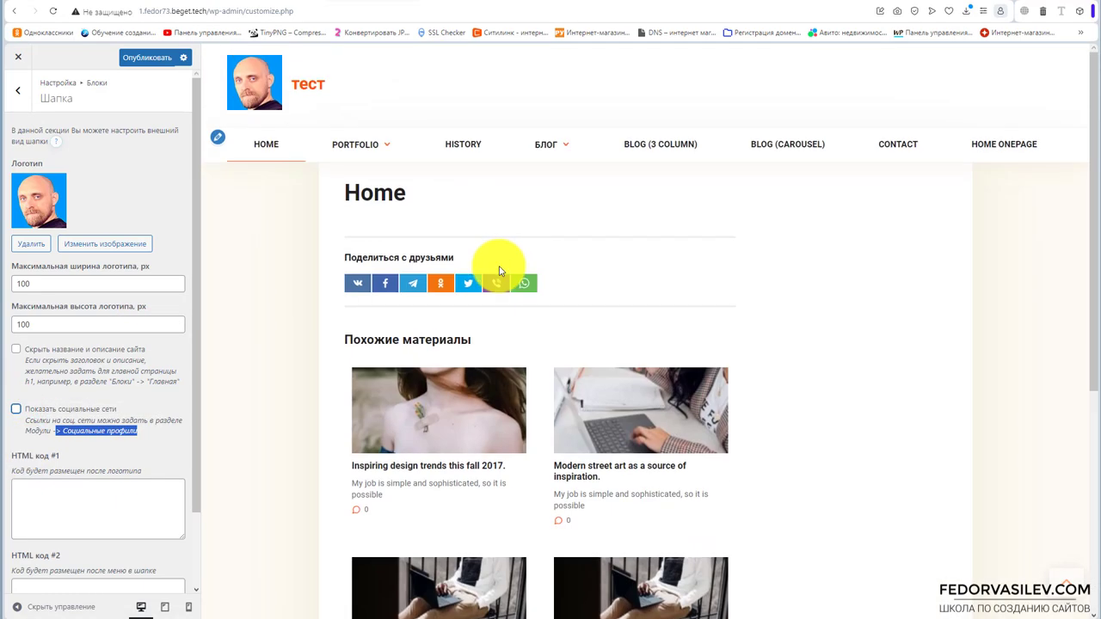
{"action": "left_click", "coordinate": [16, 410]}
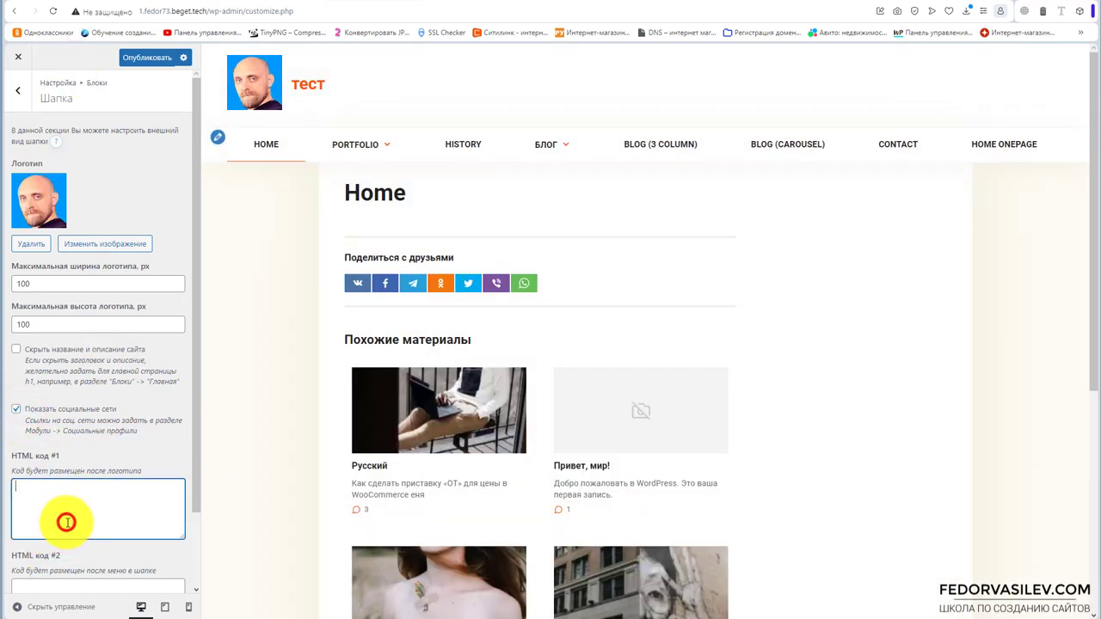
Try the test text dwdwd in the header's HTML код #1 and HTML код #2 and check where it appears.
{"action": "type", "text": "dwdwd"}
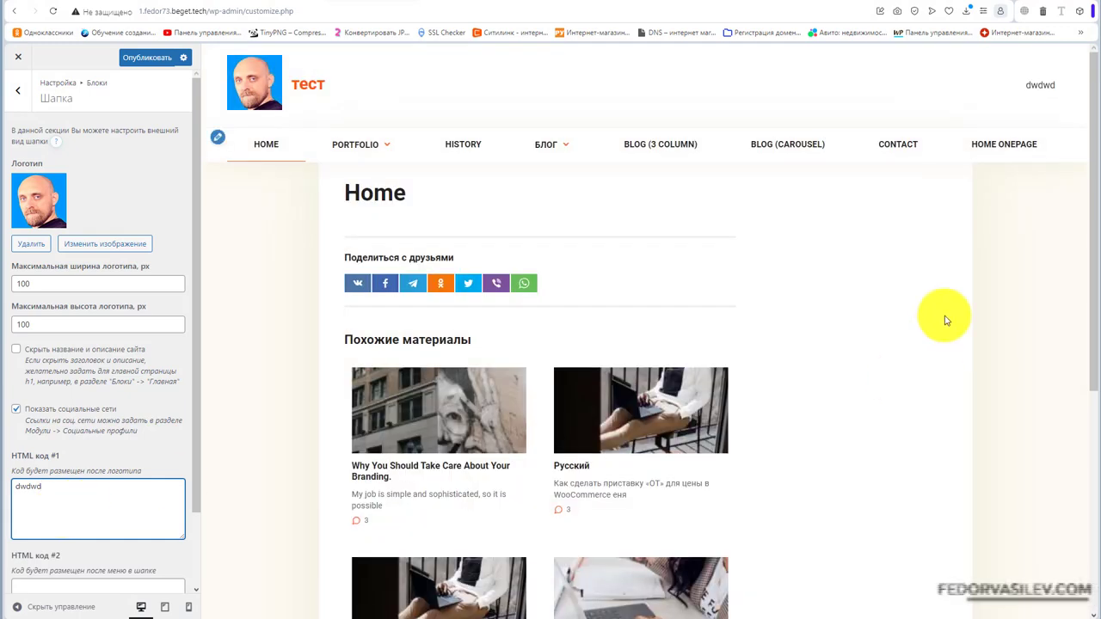
{"action": "double_click", "coordinate": [1035, 85]}
{"action": "left_click", "coordinate": [110, 514]}
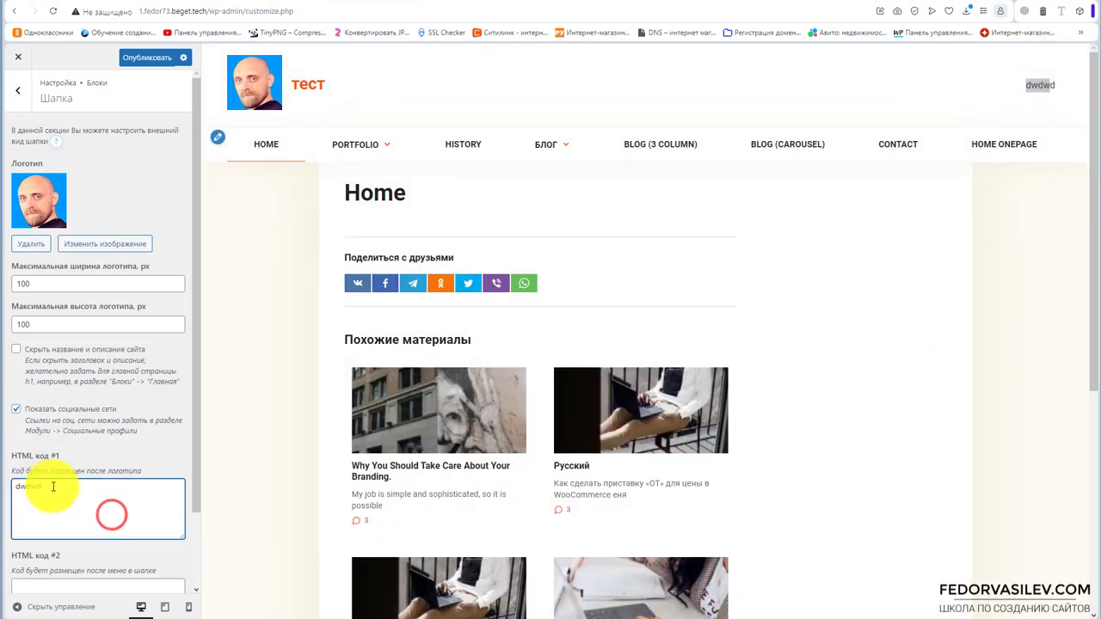
{"action": "scroll", "coordinate": [74, 472], "scroll_direction": "down", "scroll_amount": 1}
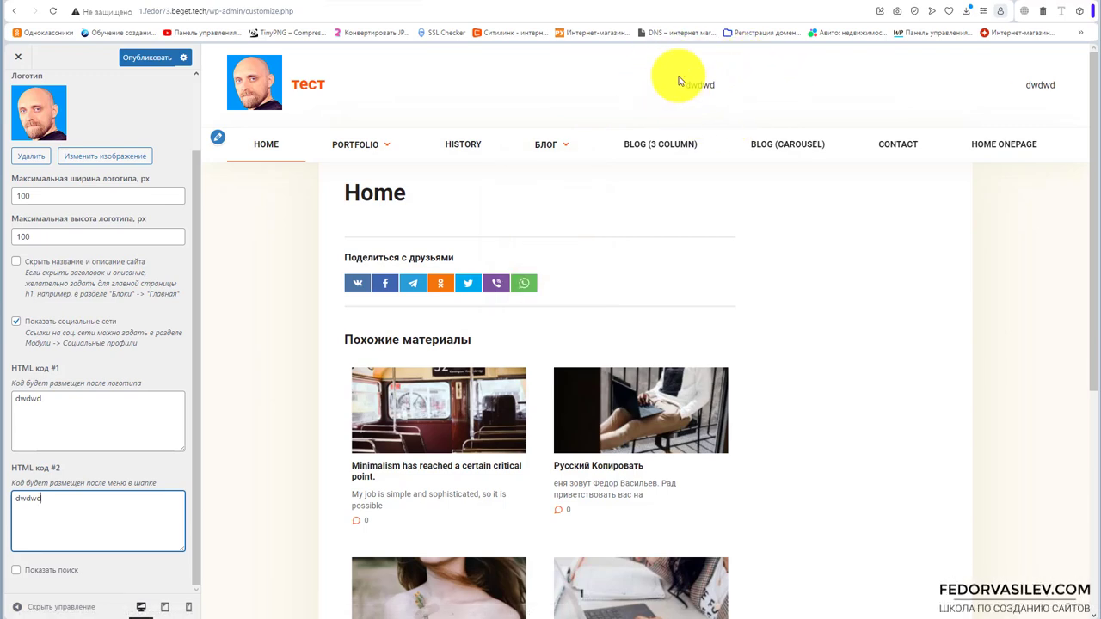
Clear the test text from HTML код #2 and HTML код #1.
{"action": "left_click", "coordinate": [93, 511]}
{"action": "key", "text": "ctrl+a"}
{"action": "key", "text": "BackSpace"}
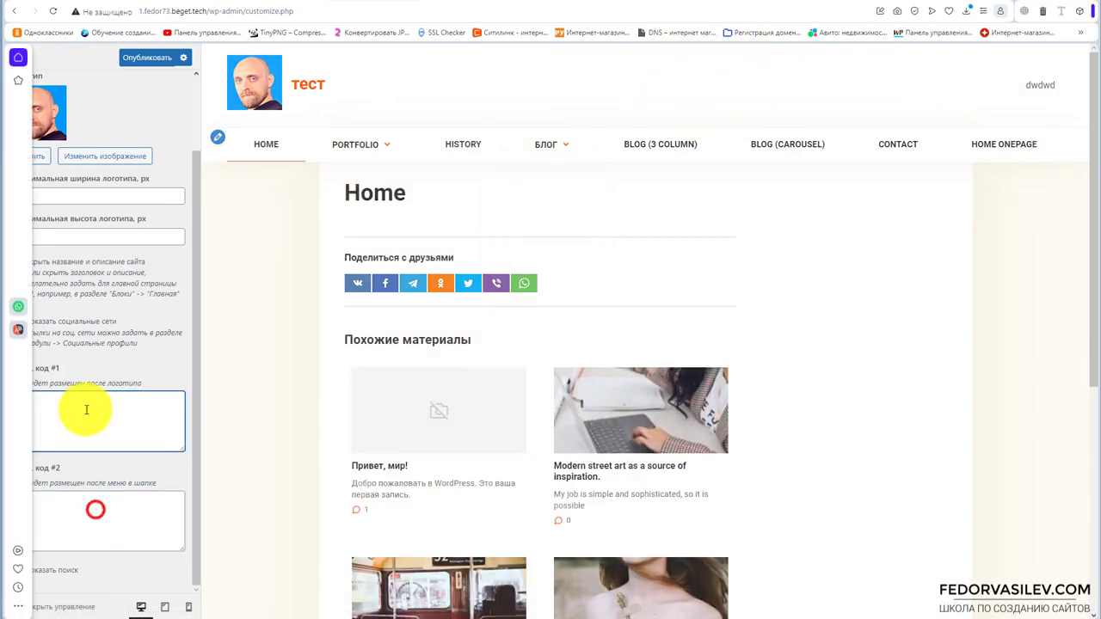
{"action": "left_click", "coordinate": [86, 415]}
{"action": "key", "text": "ctrl+a"}
{"action": "key", "text": "BackSpace"}
Enable Показать поиск for the header and publish the header changes.
{"action": "left_click", "coordinate": [15, 571]}
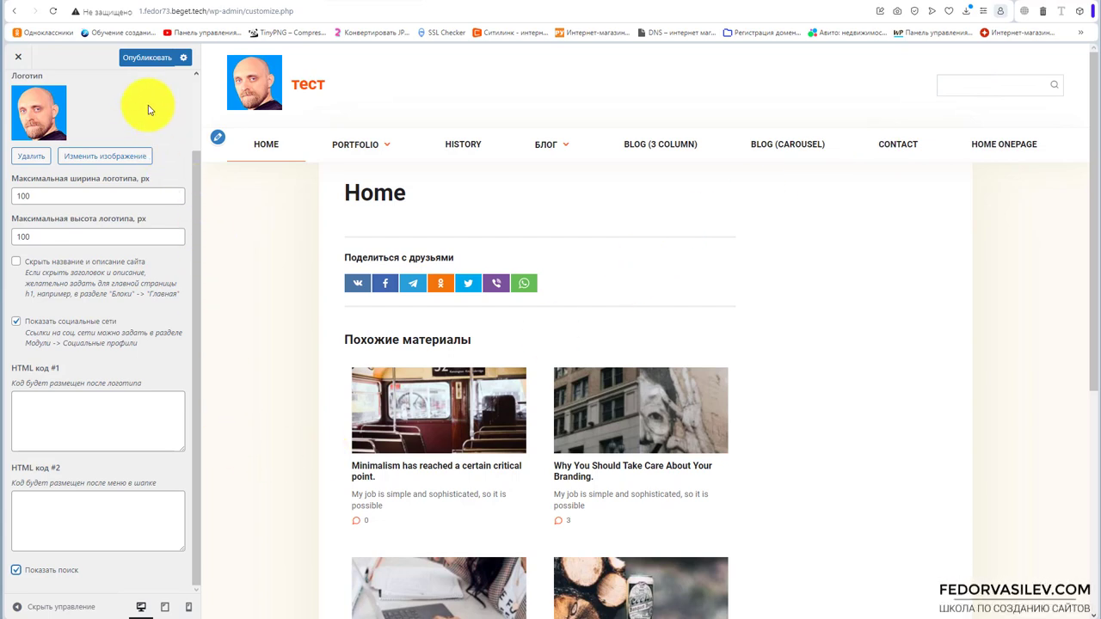
{"action": "left_click", "coordinate": [146, 60]}
{"action": "scroll", "coordinate": [74, 207], "scroll_direction": "up", "scroll_amount": 2}
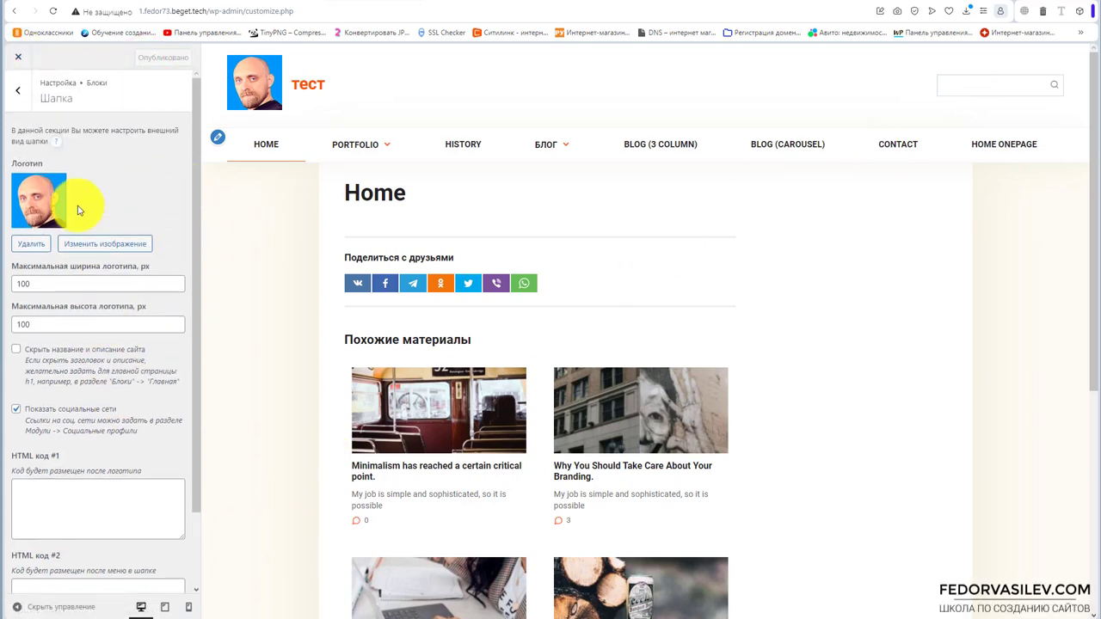
Open the Подвал settings in the Блоки section and set Число виджет блоков to 3 after trying 2 in the preview.
{"action": "left_click", "coordinate": [18, 91]}
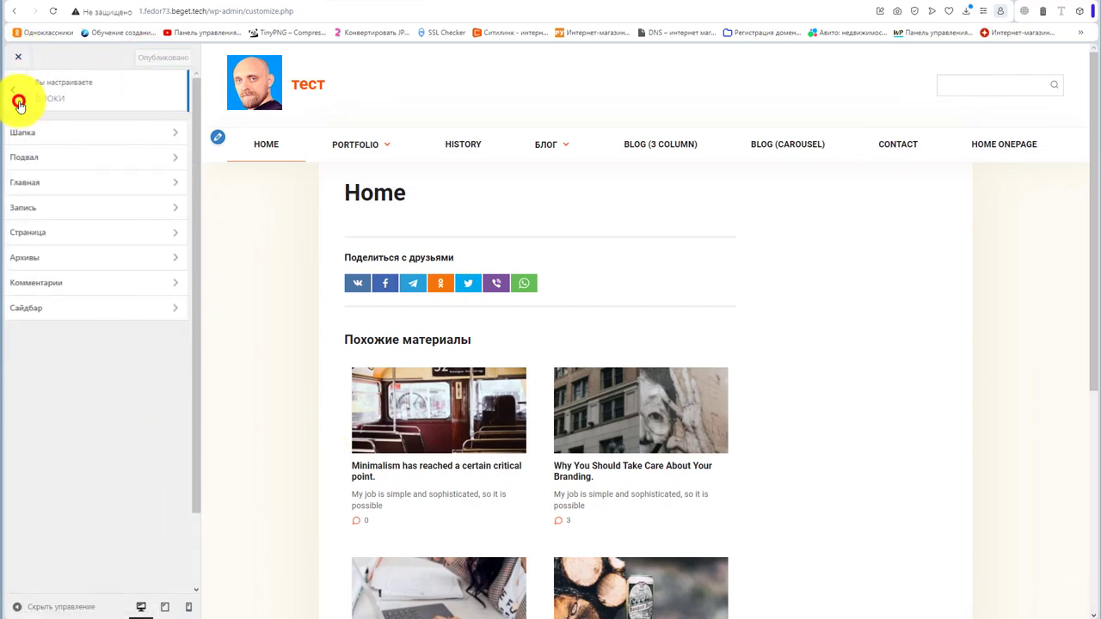
{"action": "left_click", "coordinate": [54, 153]}
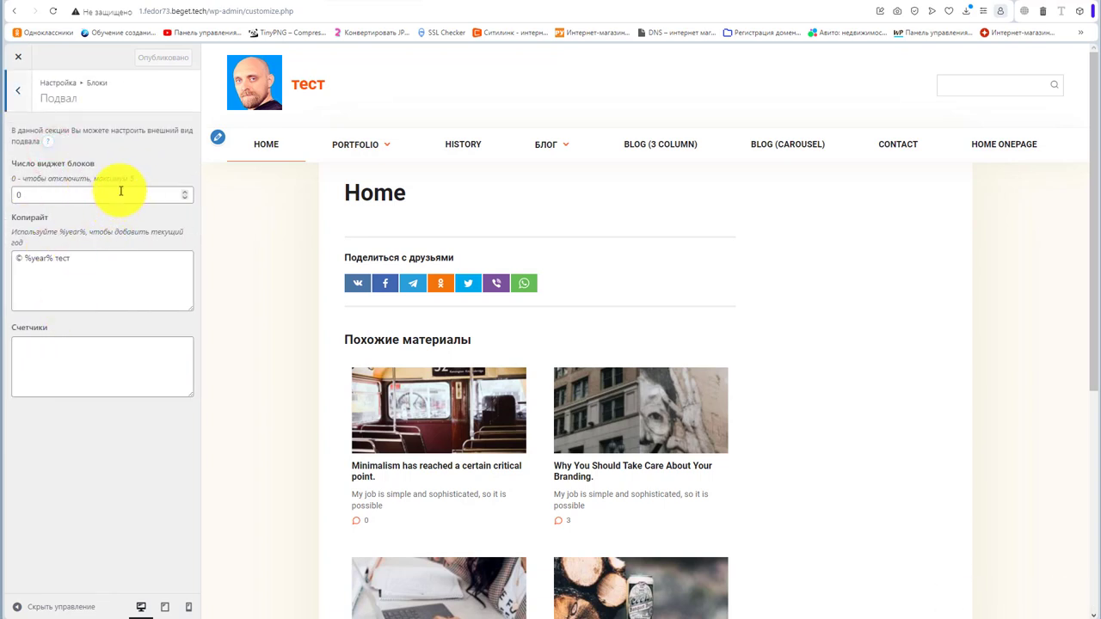
{"action": "left_click", "coordinate": [58, 197]}
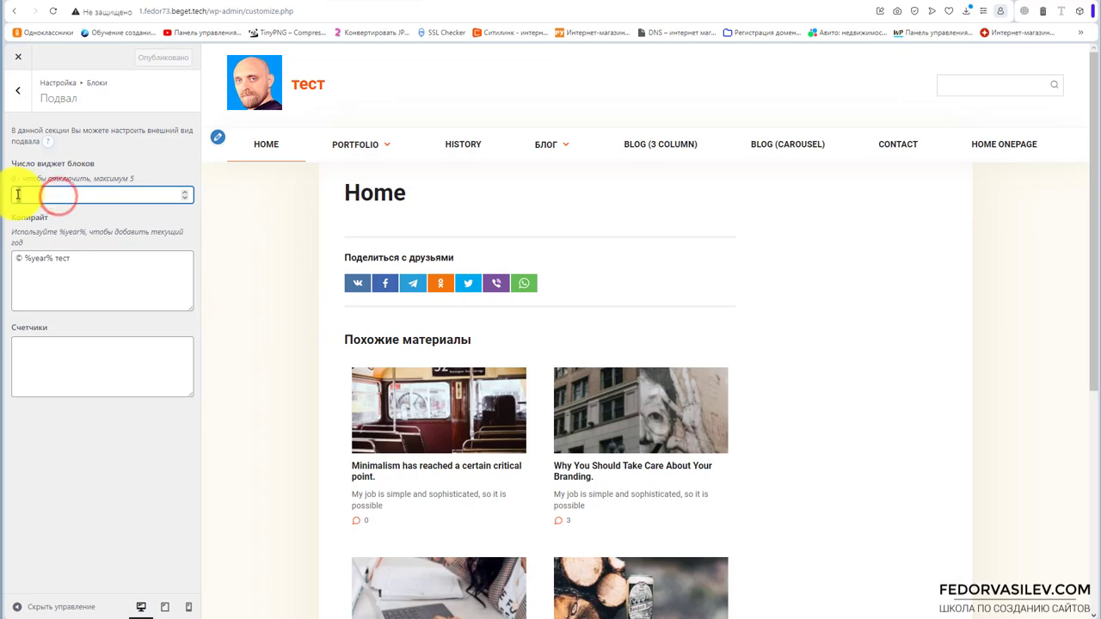
{"action": "type", "text": "2"}
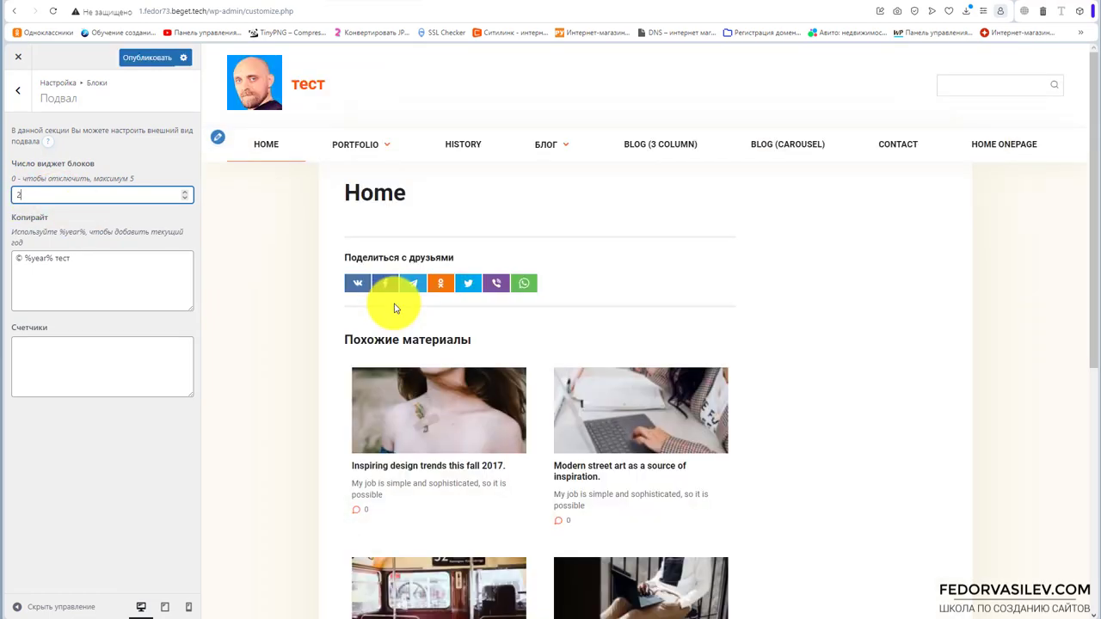
{"action": "scroll", "coordinate": [372, 359], "scroll_direction": "down", "scroll_amount": 5}
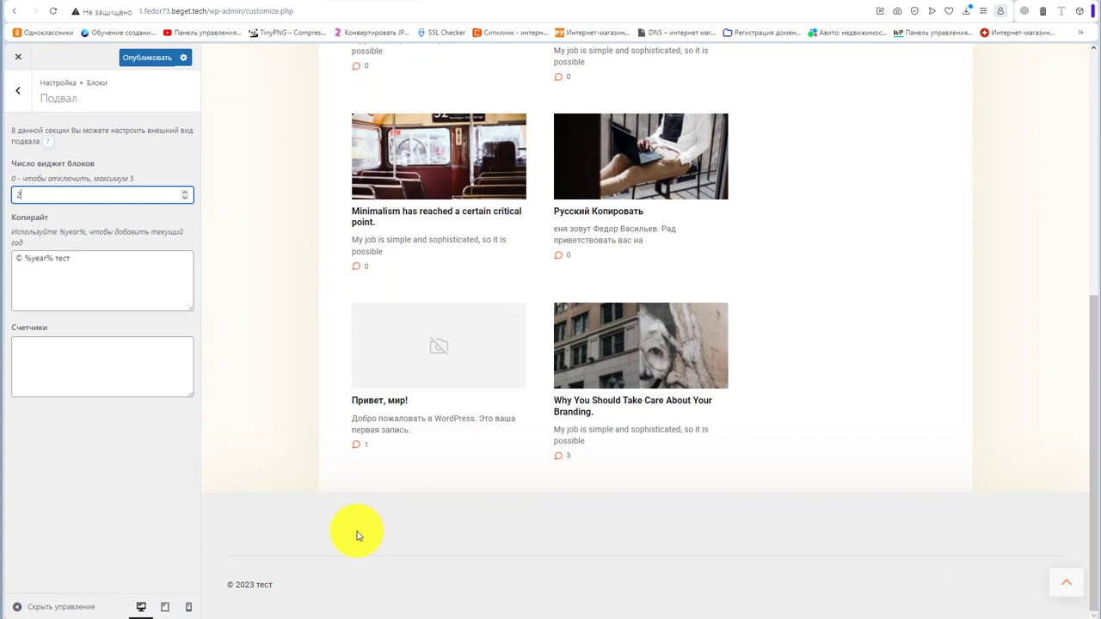
{"action": "double_click", "coordinate": [39, 195]}
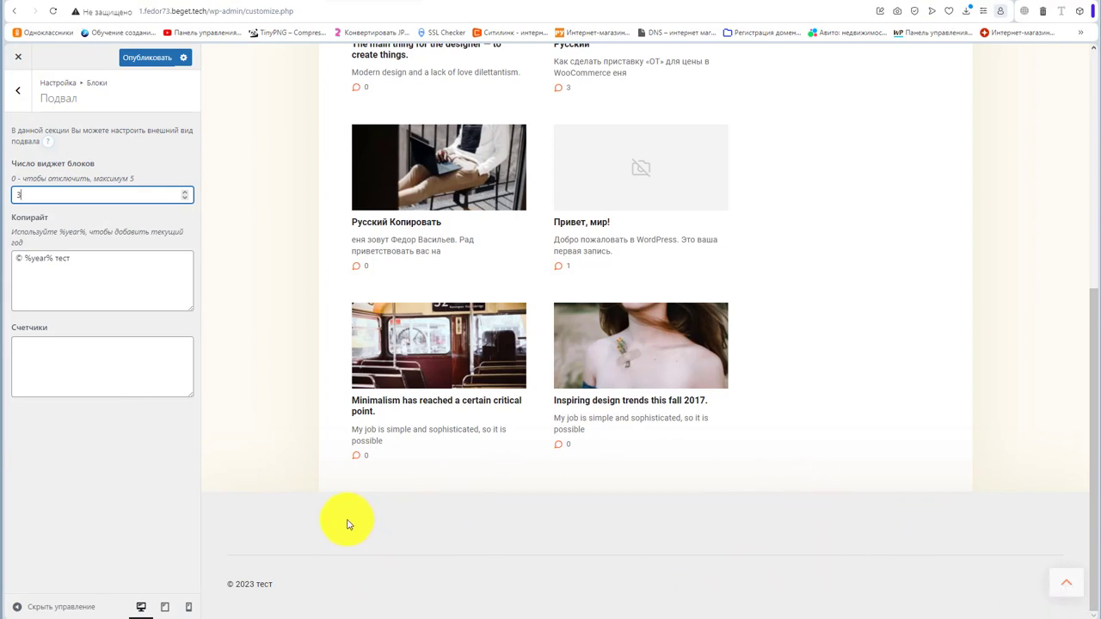
Compare the %year% placeholder in Копирайт with the year in the footer preview and publish the footer changes.
{"action": "left_click", "coordinate": [236, 585]}
{"action": "left_click_drag", "start_coordinate": [50, 260], "coordinate": [17, 257]}
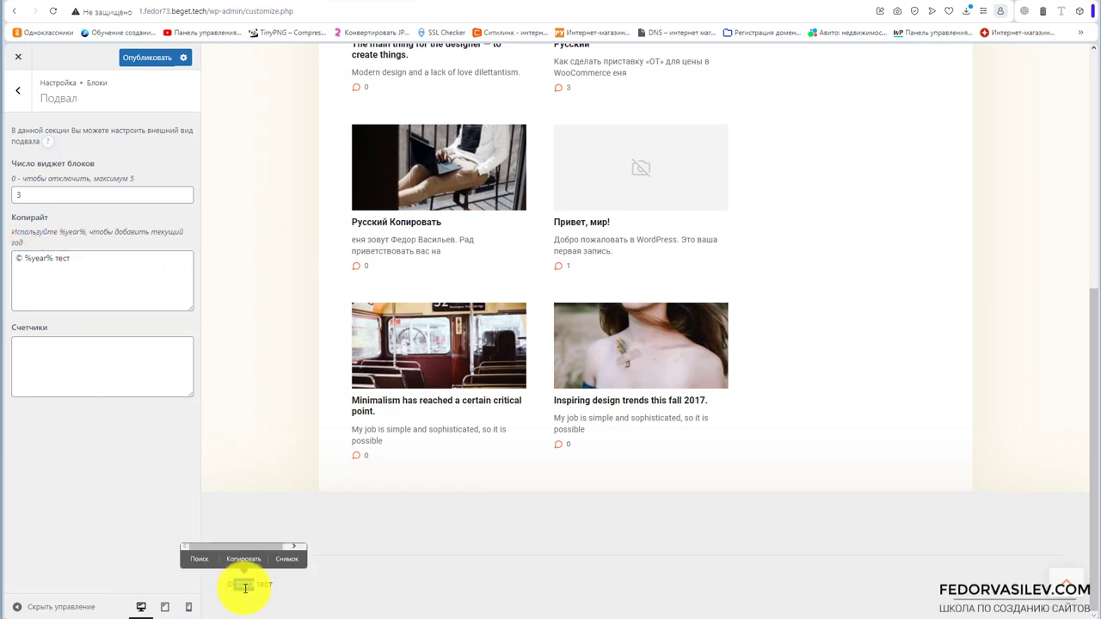
{"action": "left_click", "coordinate": [243, 590]}
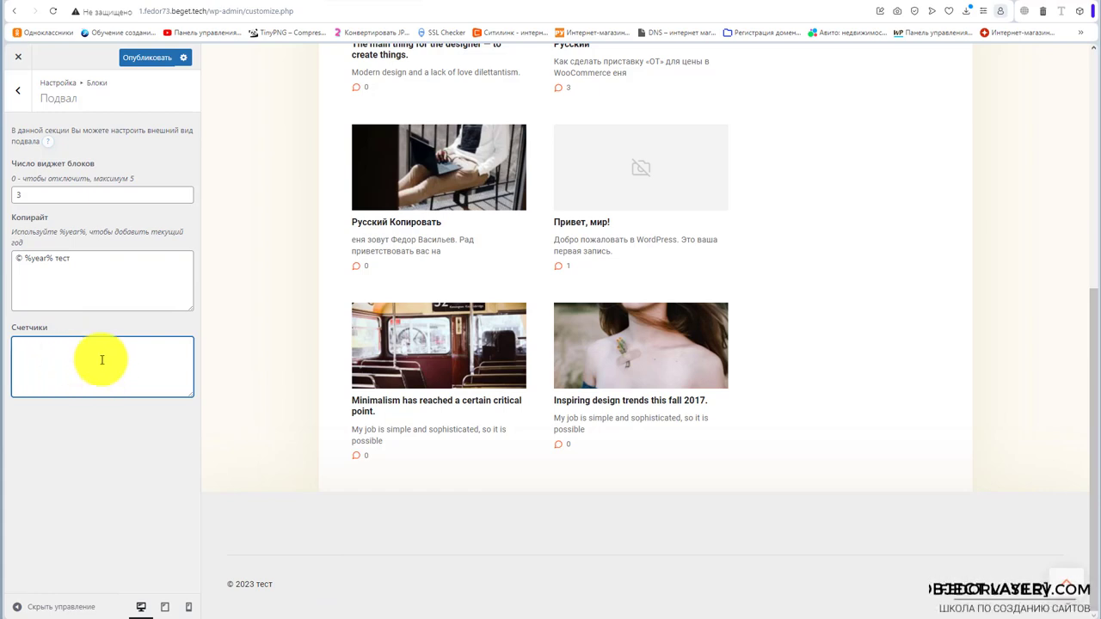
{"action": "left_click", "coordinate": [142, 58]}
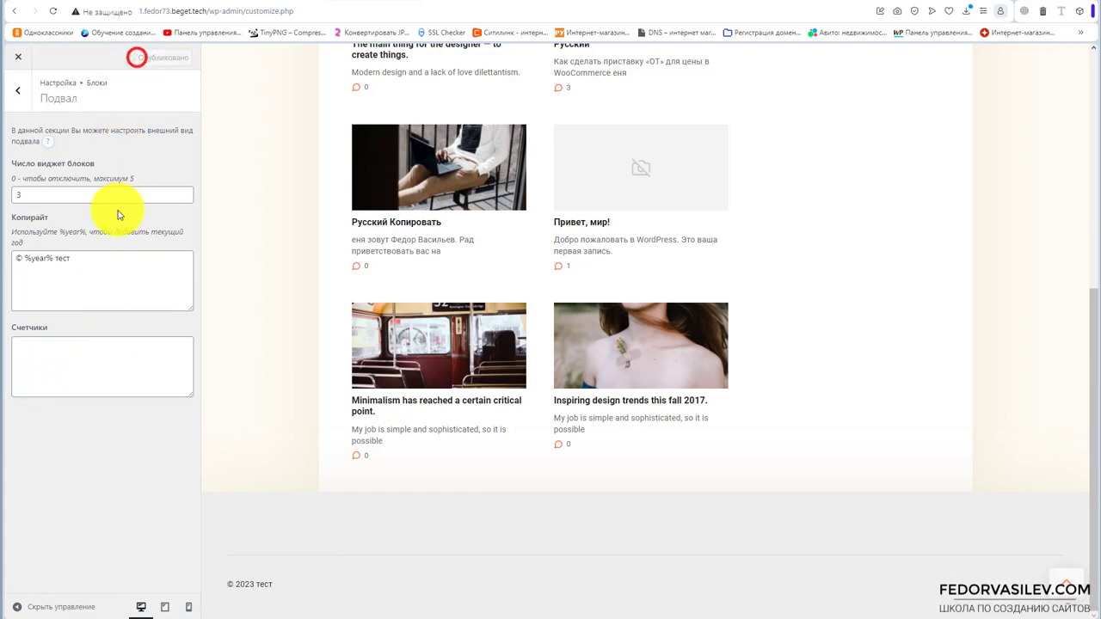
Open the Главная settings in the Блоки section, set Карточки постов на главной to Горизонтальная карточка and check the preview.
{"action": "left_click", "coordinate": [20, 98]}
{"action": "left_click", "coordinate": [29, 182]}
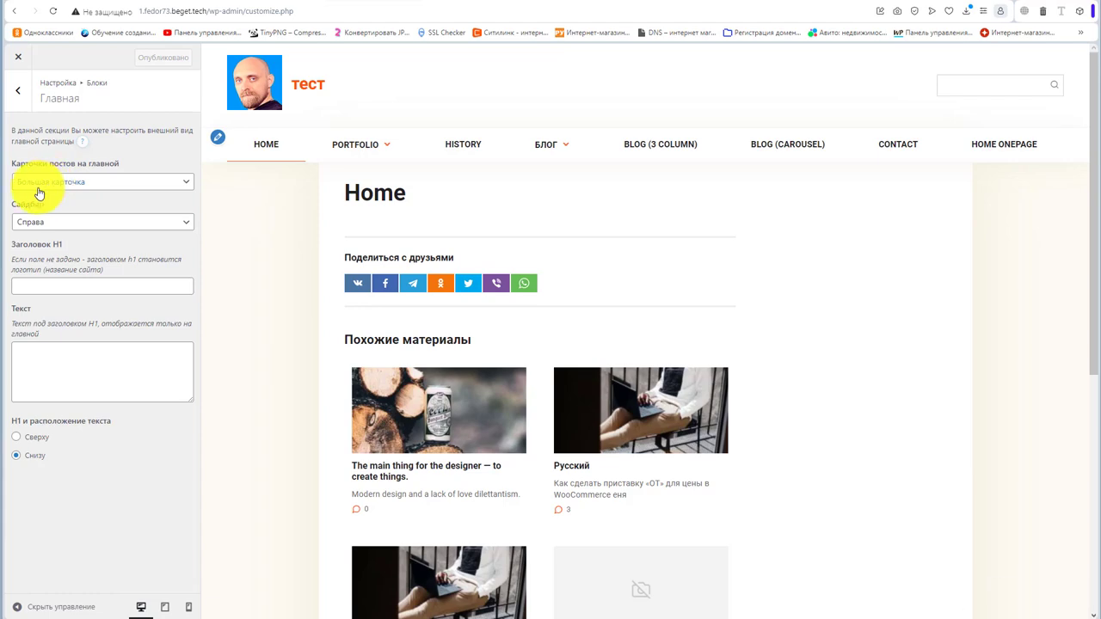
{"action": "left_click", "coordinate": [86, 183]}
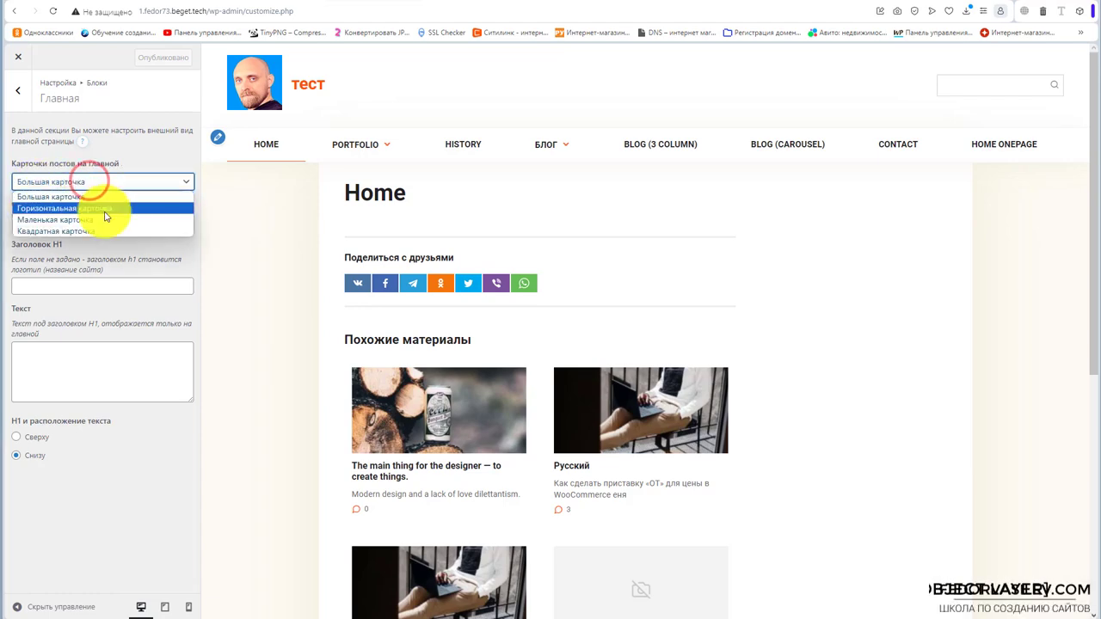
{"action": "left_click", "coordinate": [110, 209]}
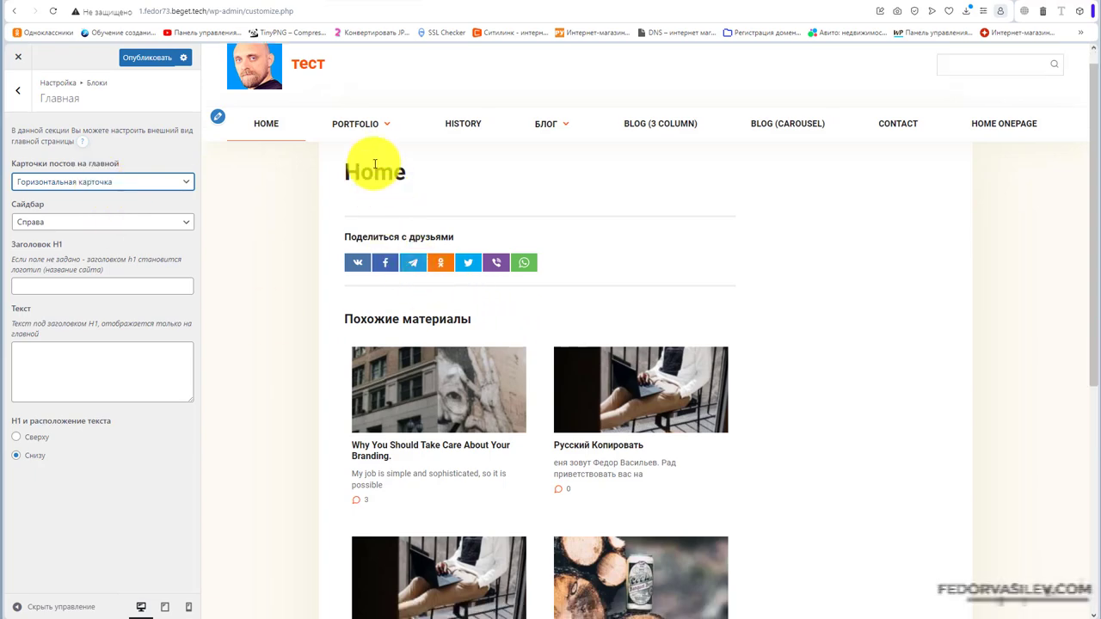
{"action": "scroll", "coordinate": [419, 426], "scroll_direction": "down", "scroll_amount": 5}
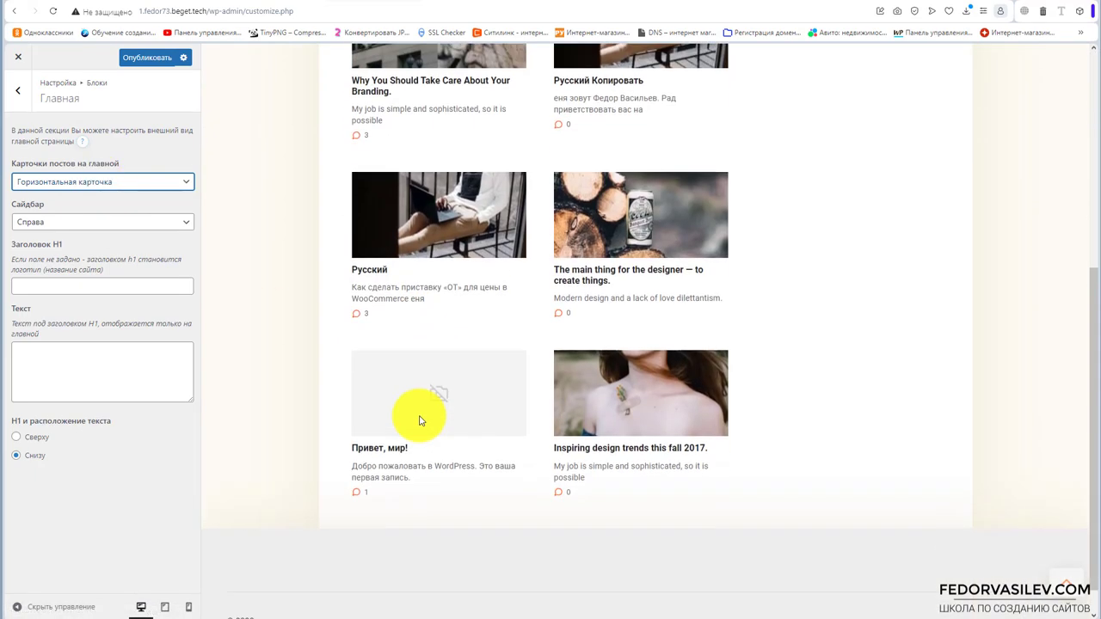
{"action": "scroll", "coordinate": [421, 421], "scroll_direction": "up", "scroll_amount": 5}
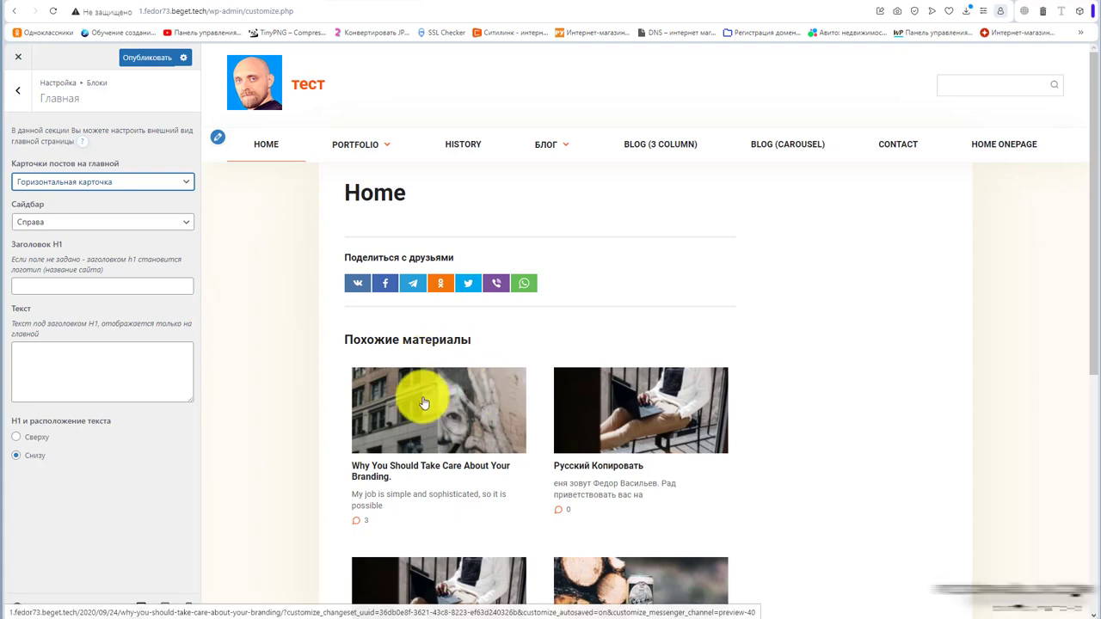
Set Карточки постов на главной to Квадратная карточка and the homepage Сайдбар to Не показывать.
{"action": "key", "text": "Down"}
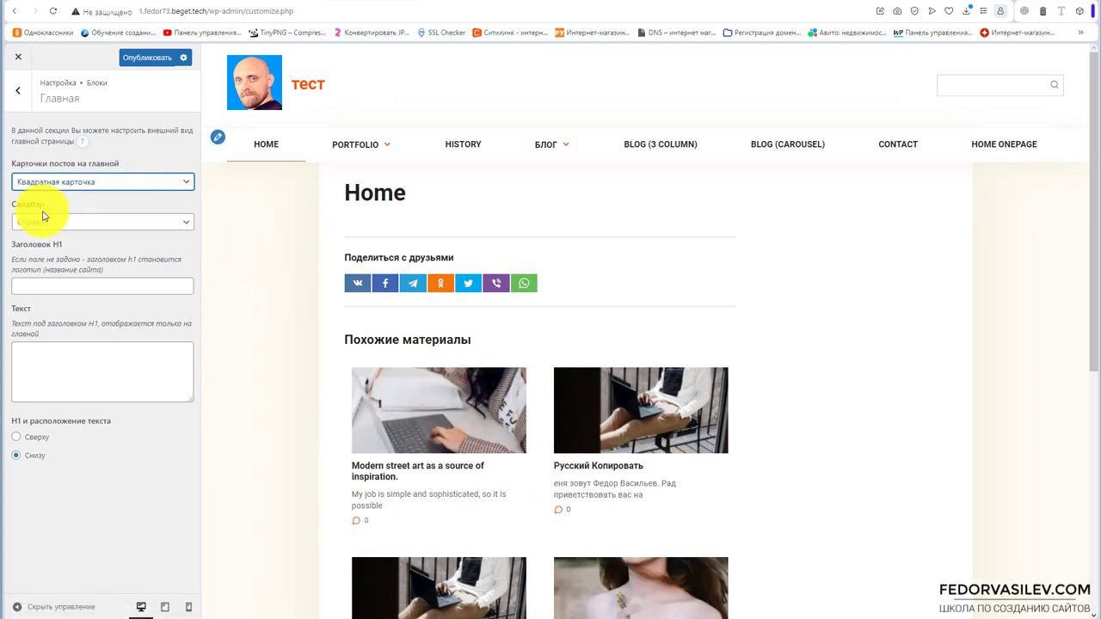
{"action": "left_click", "coordinate": [60, 223]}
{"action": "left_click", "coordinate": [59, 222]}
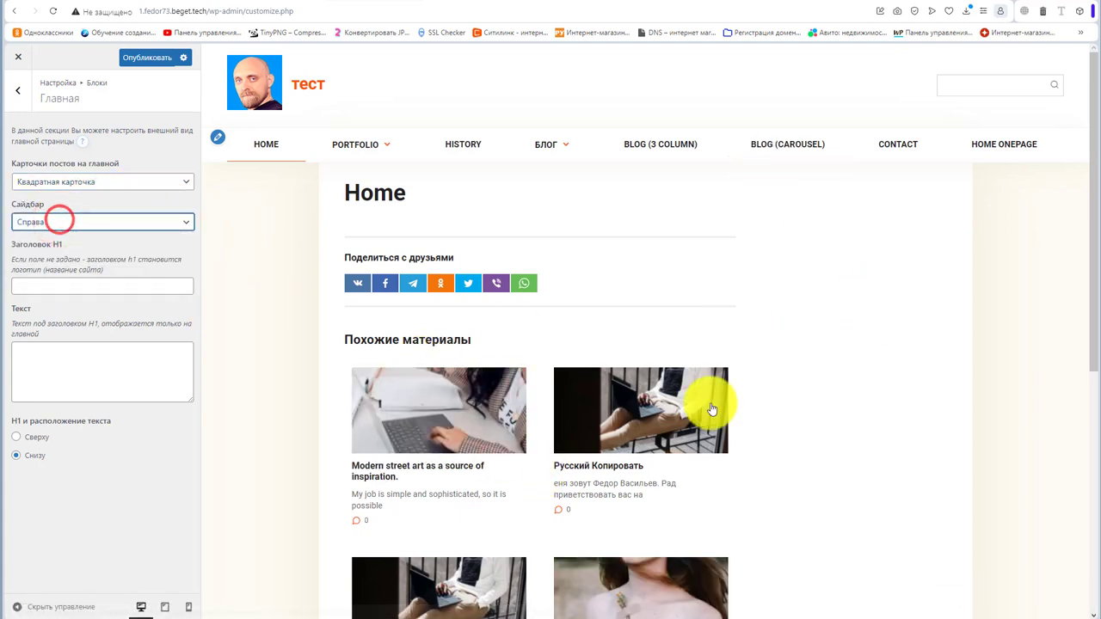
{"action": "left_click", "coordinate": [51, 222]}
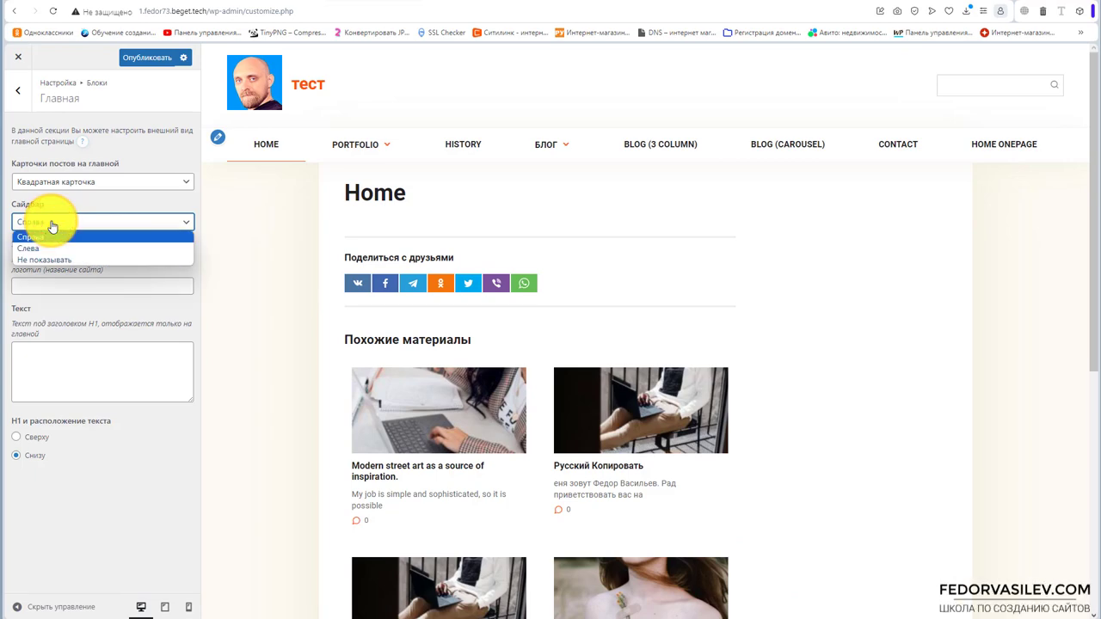
{"action": "left_click", "coordinate": [47, 248]}
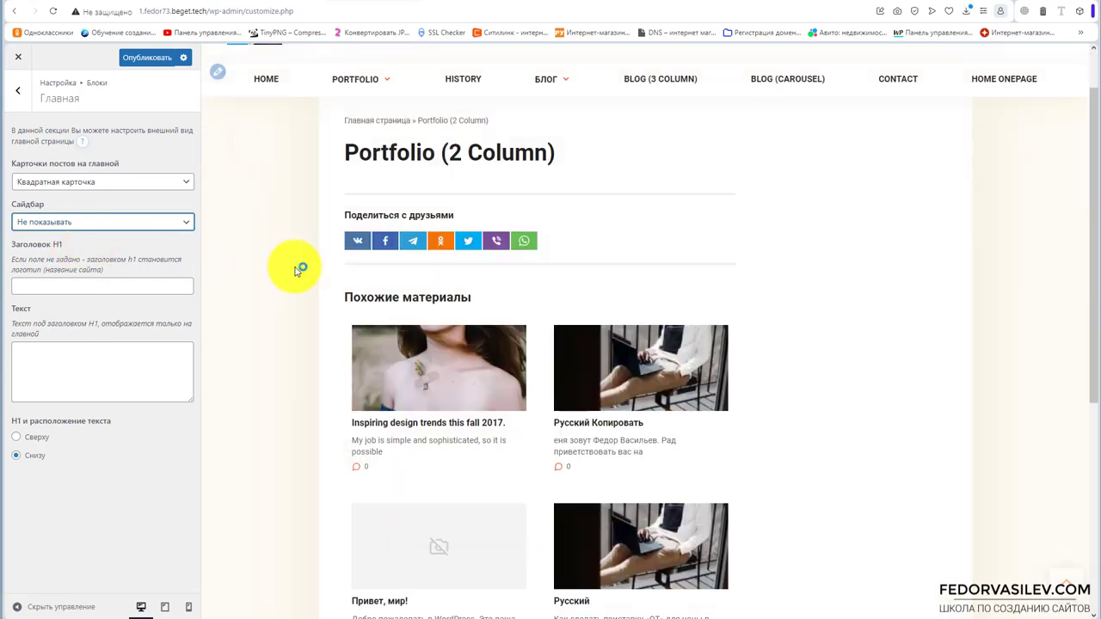
Open the Design category under Блог in the preview and look through its post cards.
{"action": "mouse_move", "coordinate": [554, 141]}
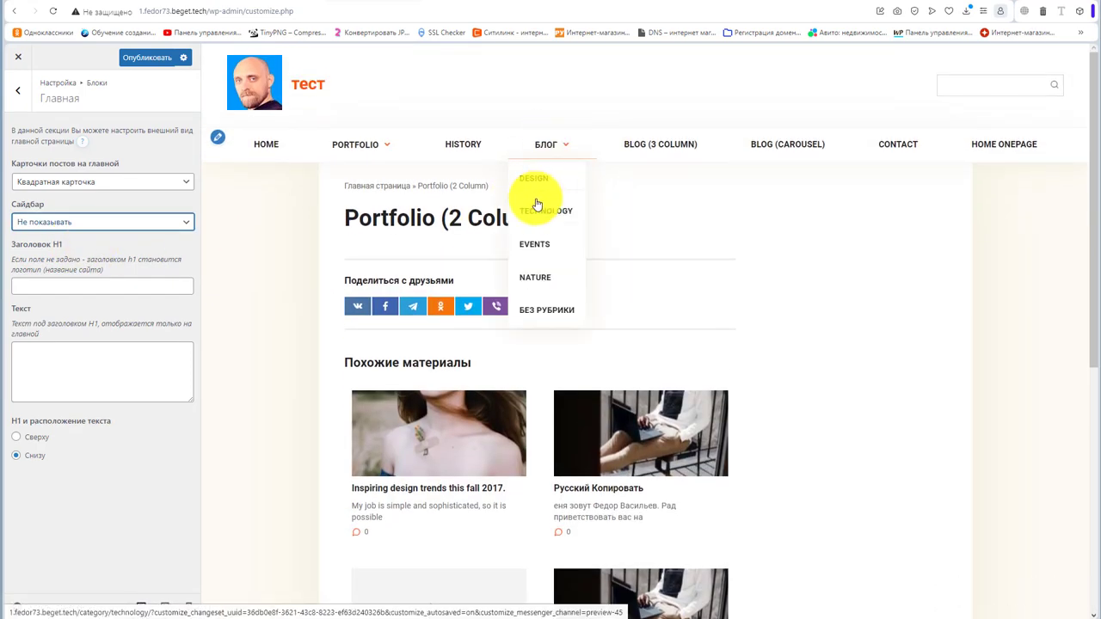
{"action": "left_click", "coordinate": [524, 183]}
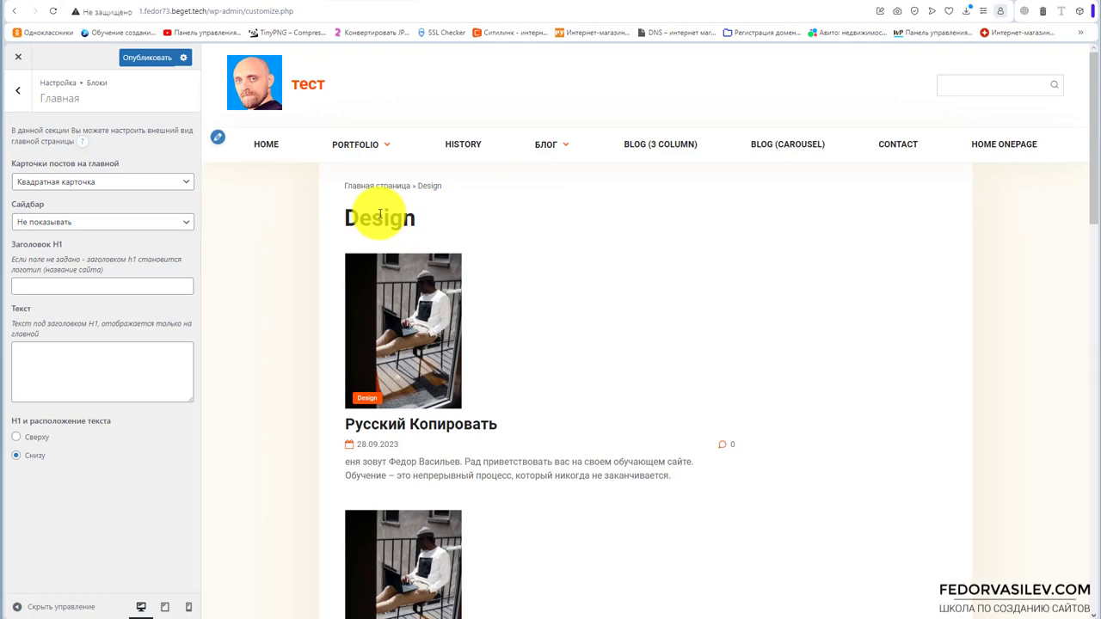
{"action": "scroll", "coordinate": [339, 362], "scroll_direction": "down", "scroll_amount": 3}
{"action": "scroll", "coordinate": [341, 362], "scroll_direction": "down", "scroll_amount": 4}
{"action": "scroll", "coordinate": [354, 357], "scroll_direction": "up", "scroll_amount": 7}
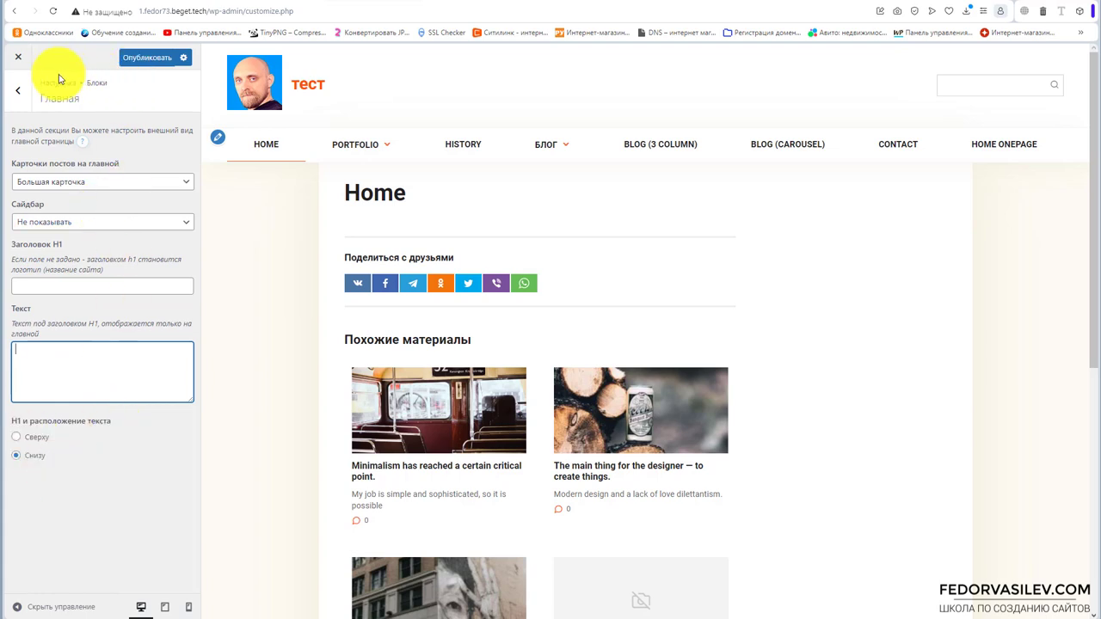
Open the Запись settings in the Блоки section and set Сайдбар to Не показывать.
{"action": "left_click", "coordinate": [19, 101]}
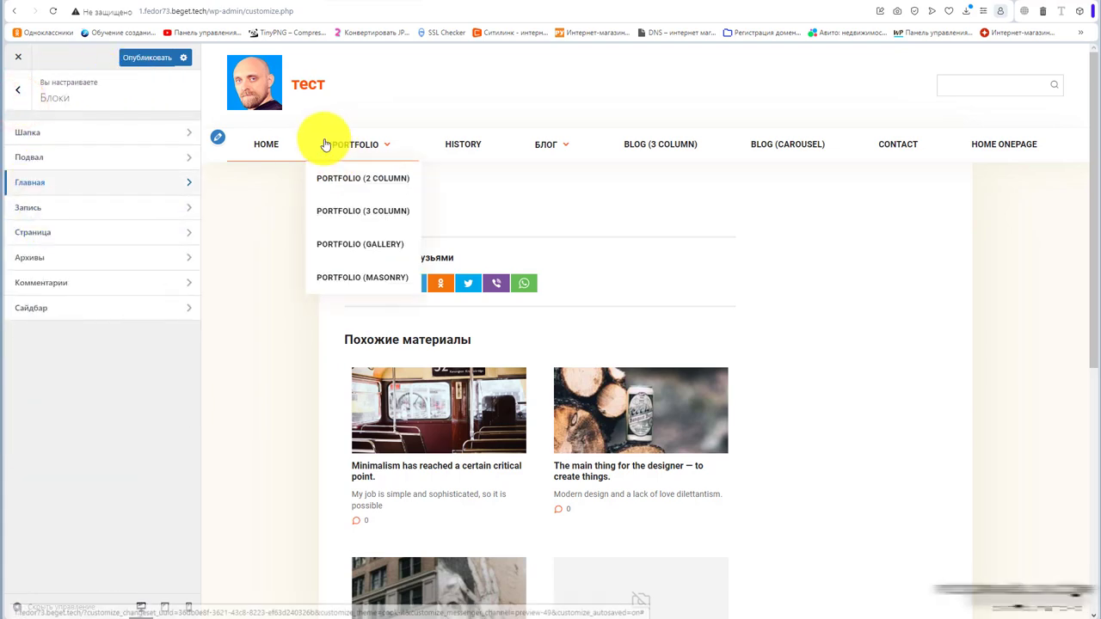
{"action": "left_click", "coordinate": [51, 207]}
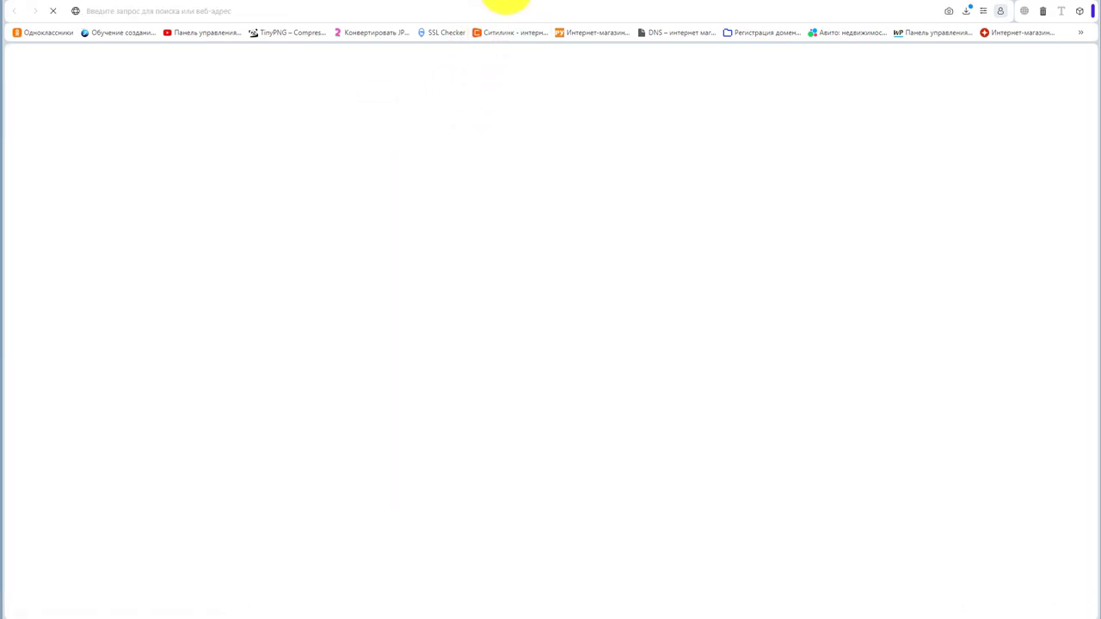
{"action": "left_click", "coordinate": [521, 2]}
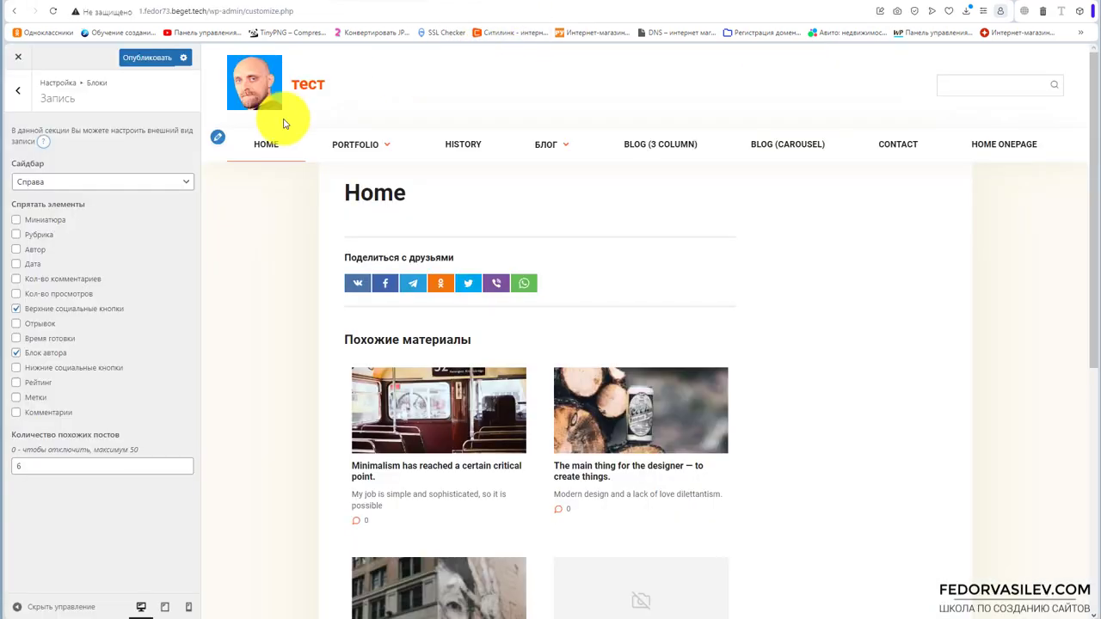
{"action": "left_click", "coordinate": [80, 184]}
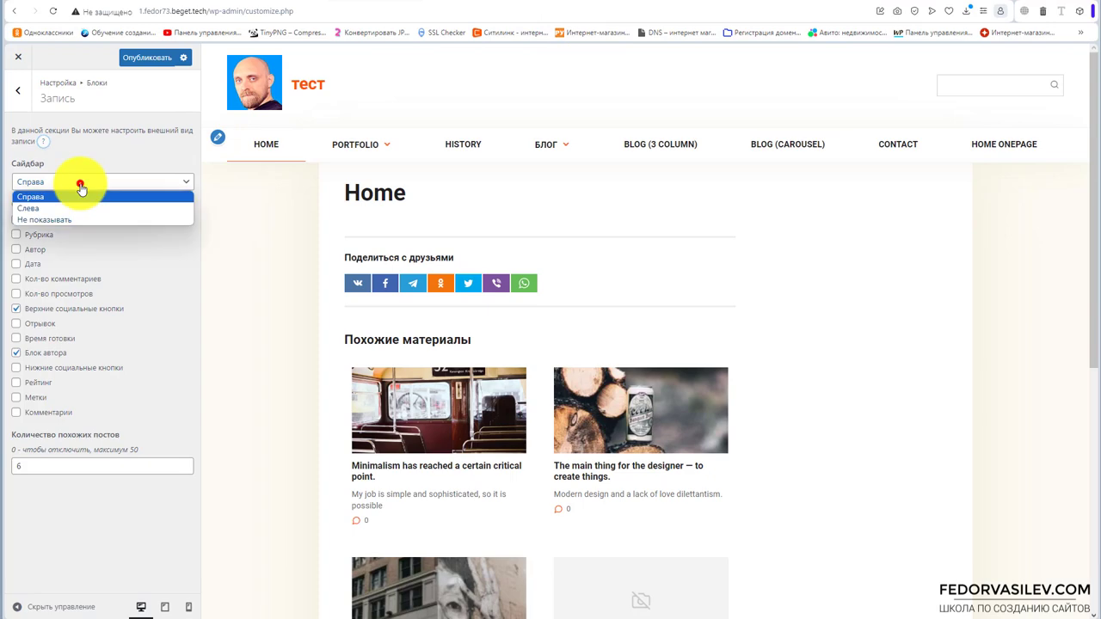
{"action": "left_click", "coordinate": [69, 219]}
Examine the post Русский Копировать in the preview from its title down to the comment form.
{"action": "mouse_move", "coordinate": [351, 159]}
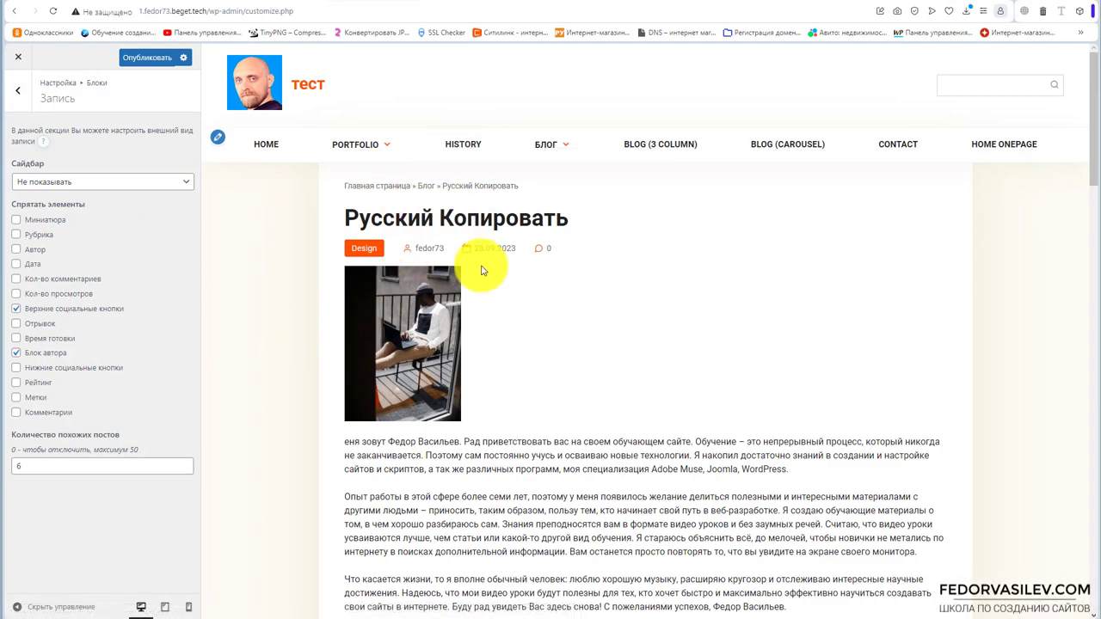
{"action": "scroll", "coordinate": [482, 284], "scroll_direction": "down", "scroll_amount": 15}
{"action": "scroll", "coordinate": [393, 393], "scroll_direction": "down", "scroll_amount": 5}
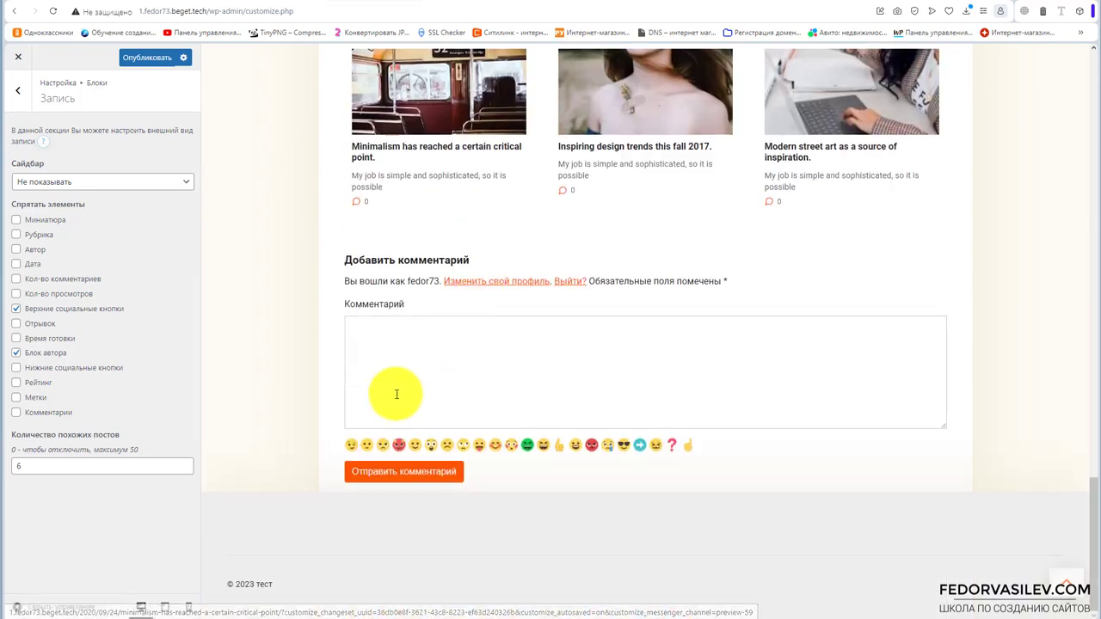
{"action": "scroll", "coordinate": [422, 379], "scroll_direction": "up", "scroll_amount": 12}
{"action": "scroll", "coordinate": [423, 382], "scroll_direction": "up", "scroll_amount": 10}
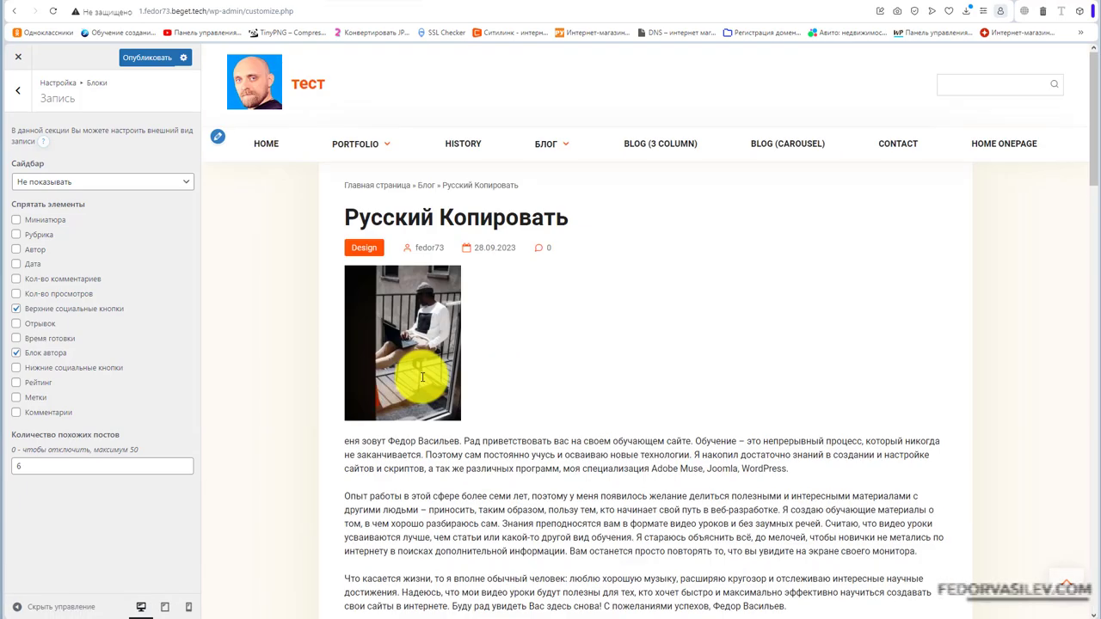
Set the post Сайдбар to Слева and hide the Миниатюра element.
{"action": "left_click", "coordinate": [58, 188]}
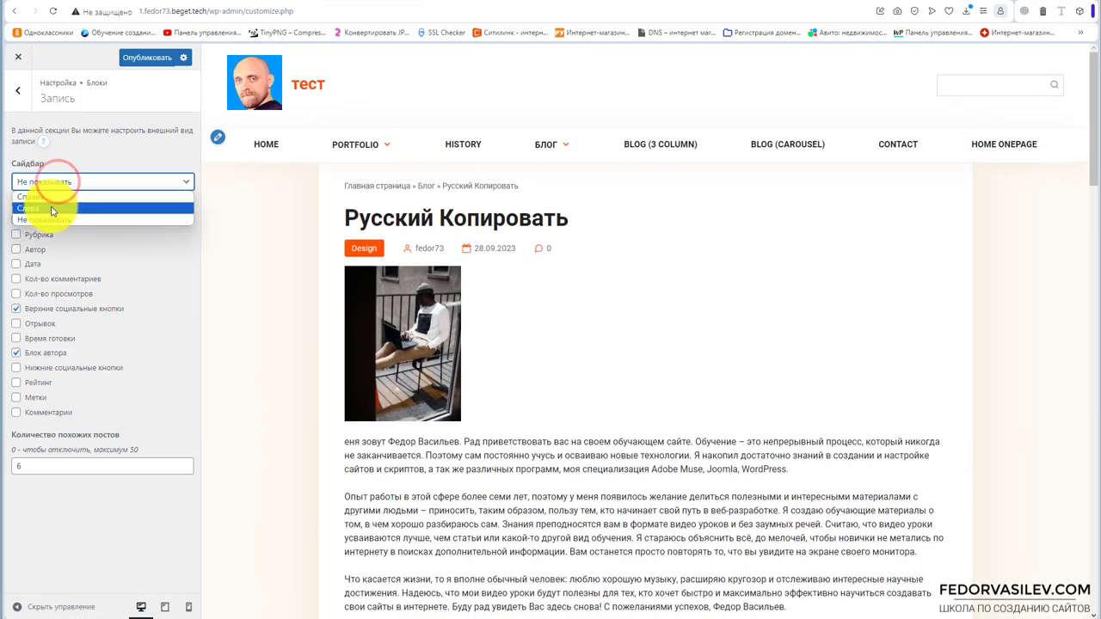
{"action": "left_click", "coordinate": [52, 209]}
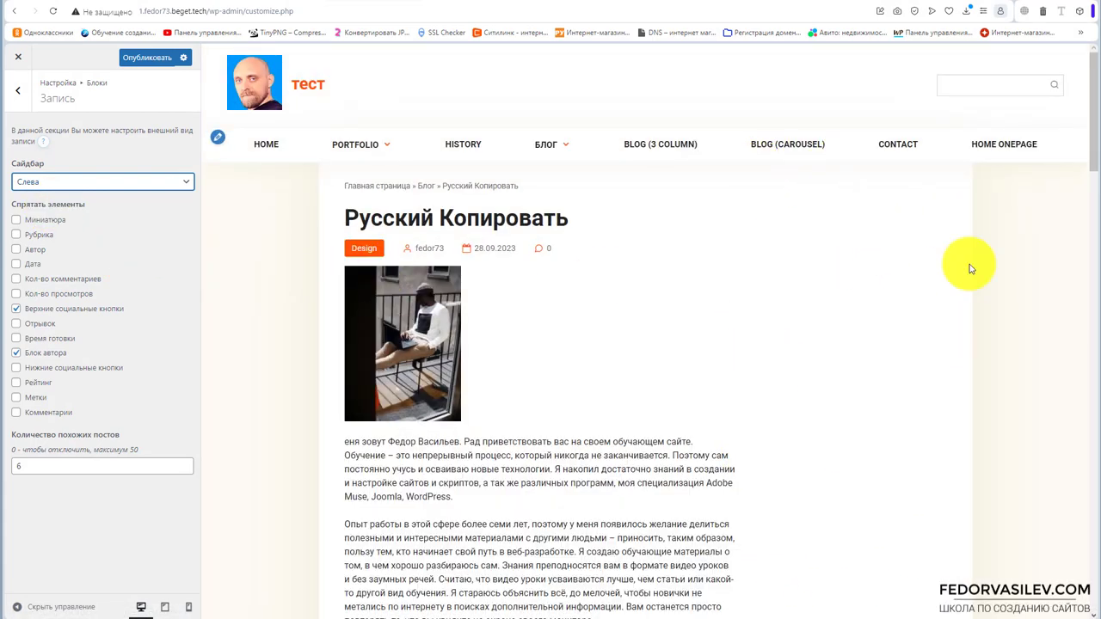
{"action": "left_click", "coordinate": [15, 220]}
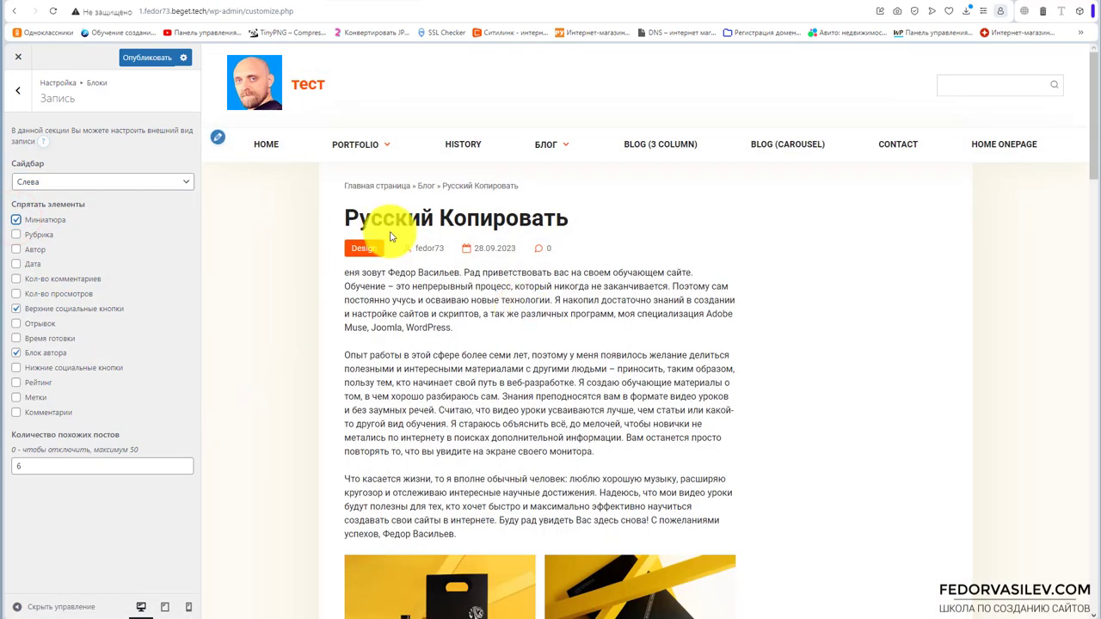
Open the History page in the preview, open the related post Русский and check its upper part.
{"action": "left_click", "coordinate": [456, 142]}
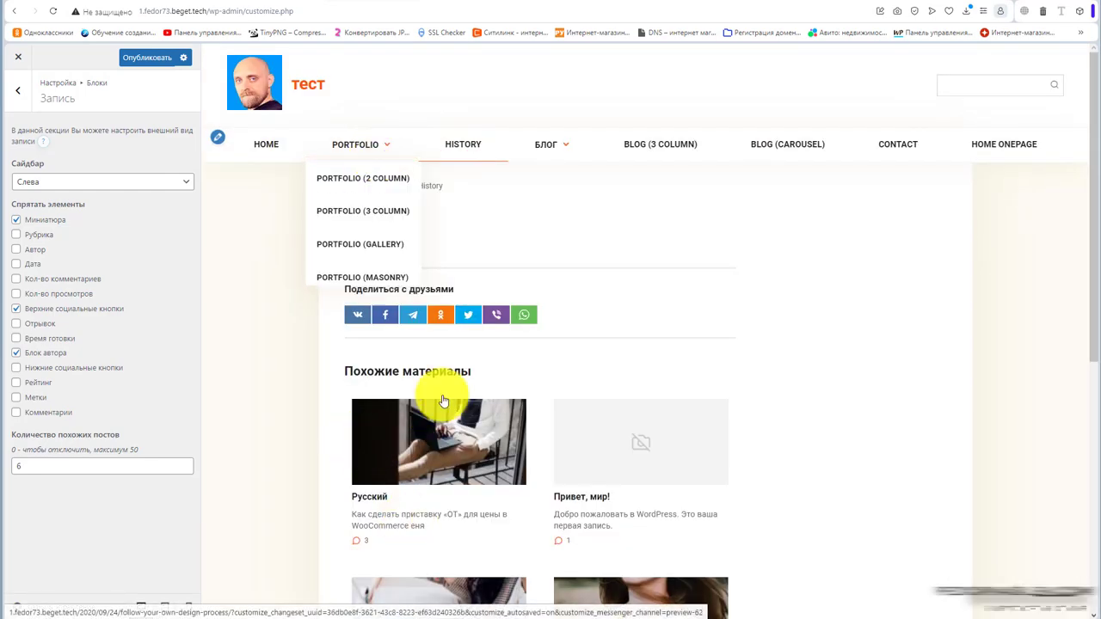
{"action": "left_click", "coordinate": [439, 428]}
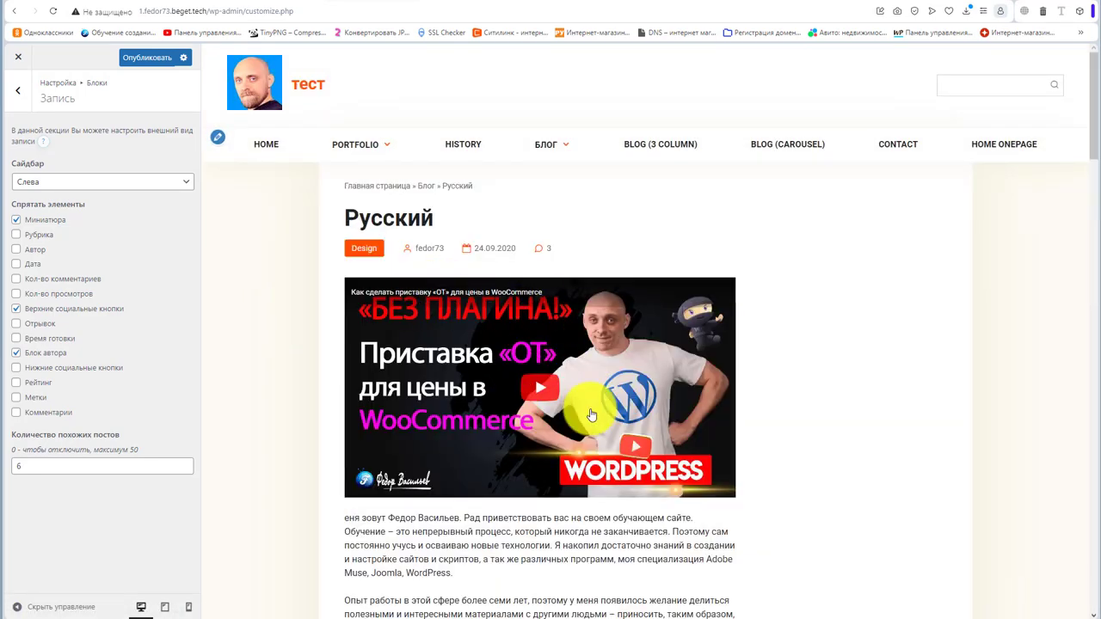
{"action": "scroll", "coordinate": [508, 370], "scroll_direction": "down", "scroll_amount": 5}
{"action": "scroll", "coordinate": [508, 365], "scroll_direction": "up", "scroll_amount": 5}
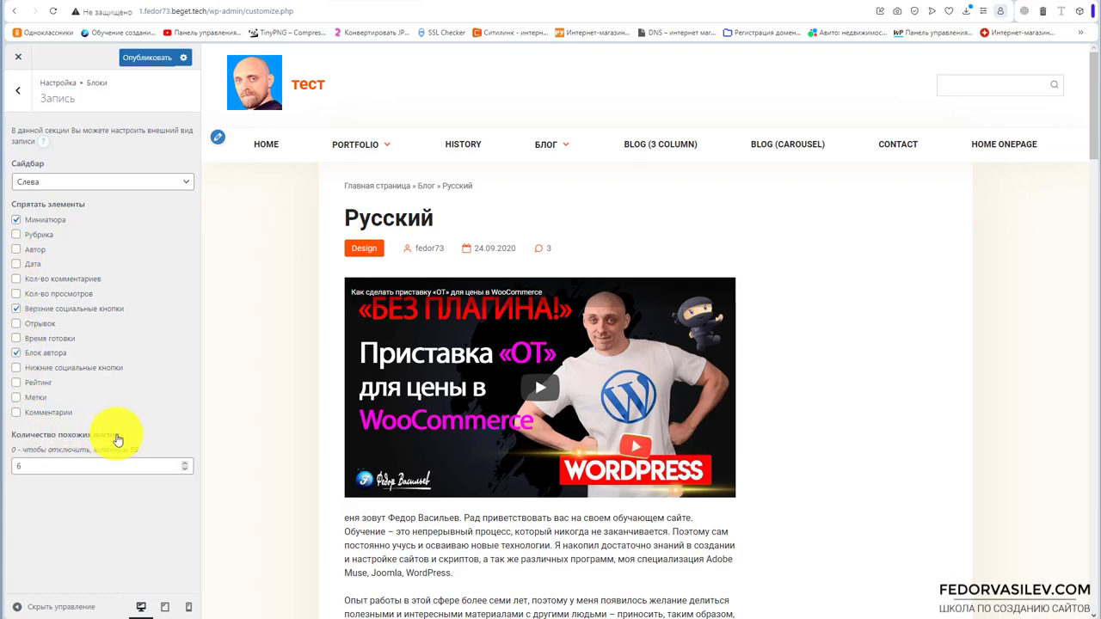
Examine the Похожие материалы block and the comments below the post Русский in the preview.
{"action": "scroll", "coordinate": [630, 419], "scroll_direction": "down", "scroll_amount": 20}
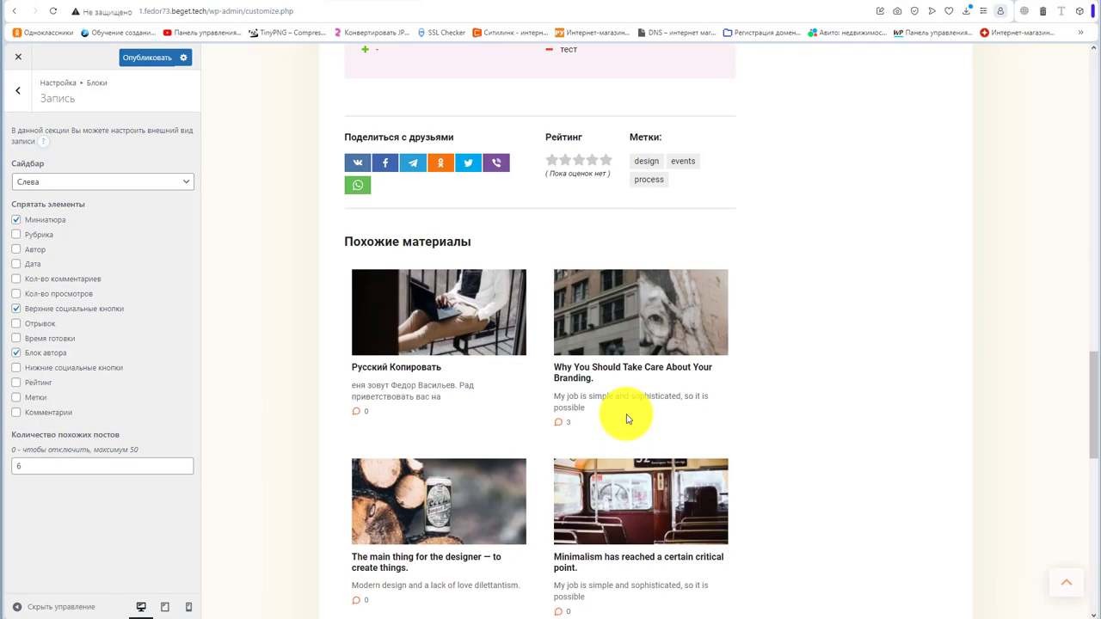
{"action": "scroll", "coordinate": [499, 327], "scroll_direction": "up", "scroll_amount": 1}
{"action": "left_click_drag", "start_coordinate": [473, 299], "coordinate": [379, 295]}
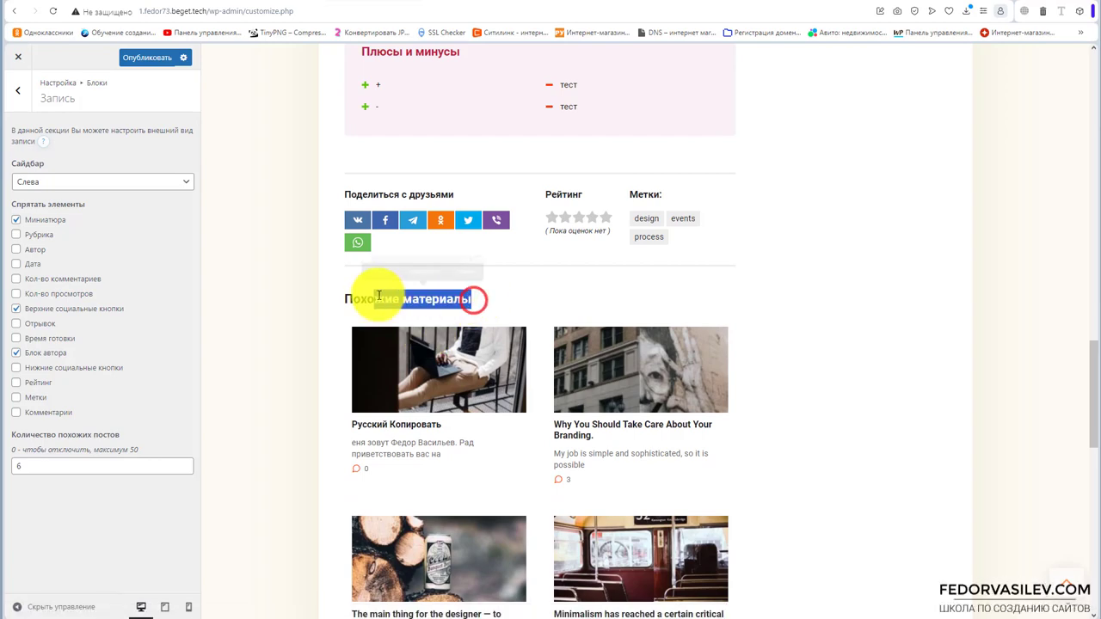
{"action": "scroll", "coordinate": [632, 381], "scroll_direction": "down", "scroll_amount": 7}
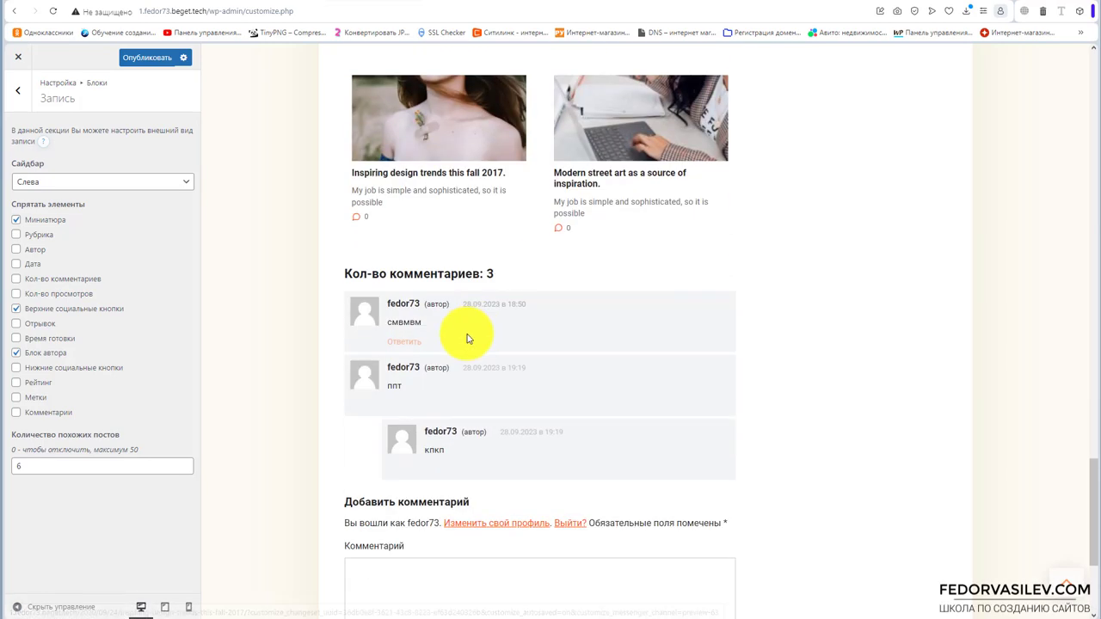
{"action": "scroll", "coordinate": [491, 319], "scroll_direction": "up", "scroll_amount": 8}
Publish the Запись changes and open the Страница settings in the Блоки section.
{"action": "left_click", "coordinate": [24, 96]}
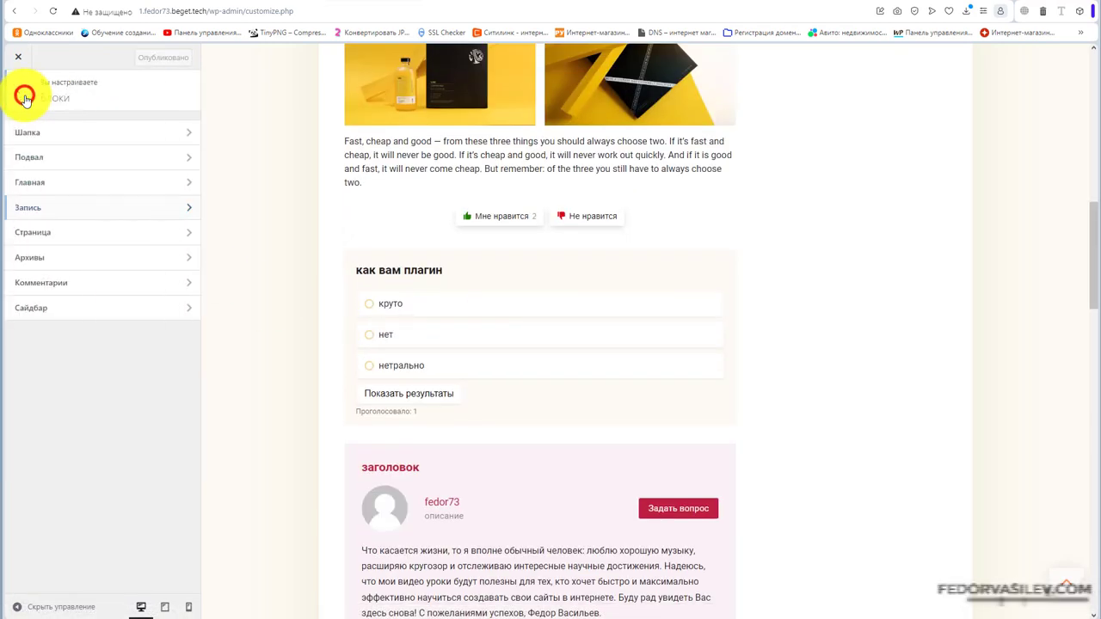
{"action": "left_click", "coordinate": [58, 233]}
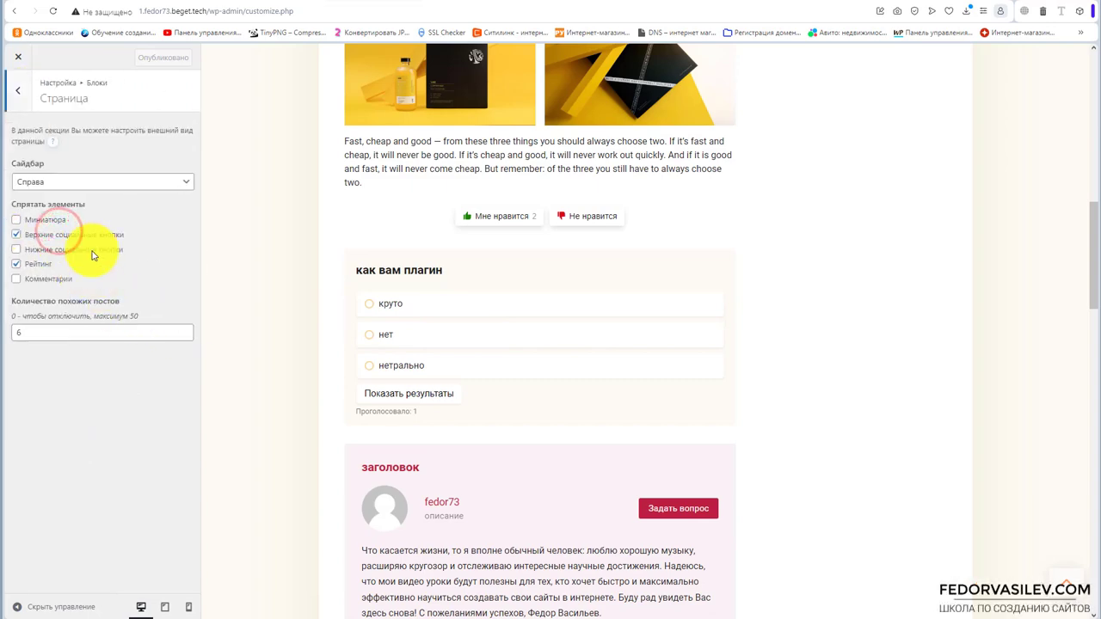
Try the Portfolio menu item in the preview, then open the Страницы list in the site admin and look through it.
{"action": "scroll", "coordinate": [431, 290], "scroll_direction": "up", "scroll_amount": 10}
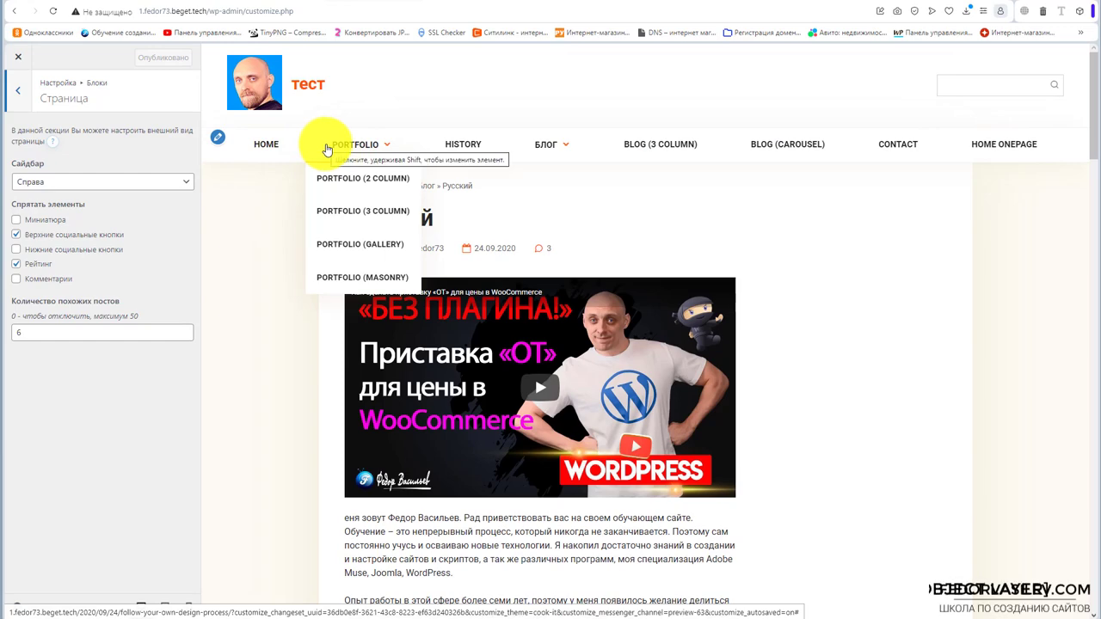
{"action": "left_click", "coordinate": [328, 147]}
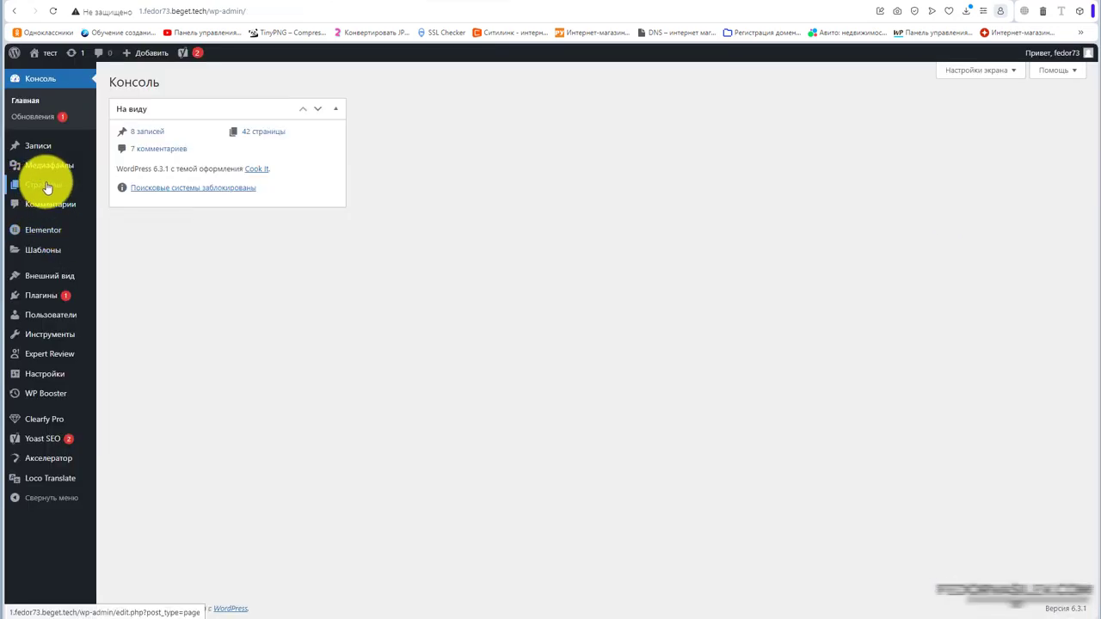
{"action": "left_click", "coordinate": [49, 188]}
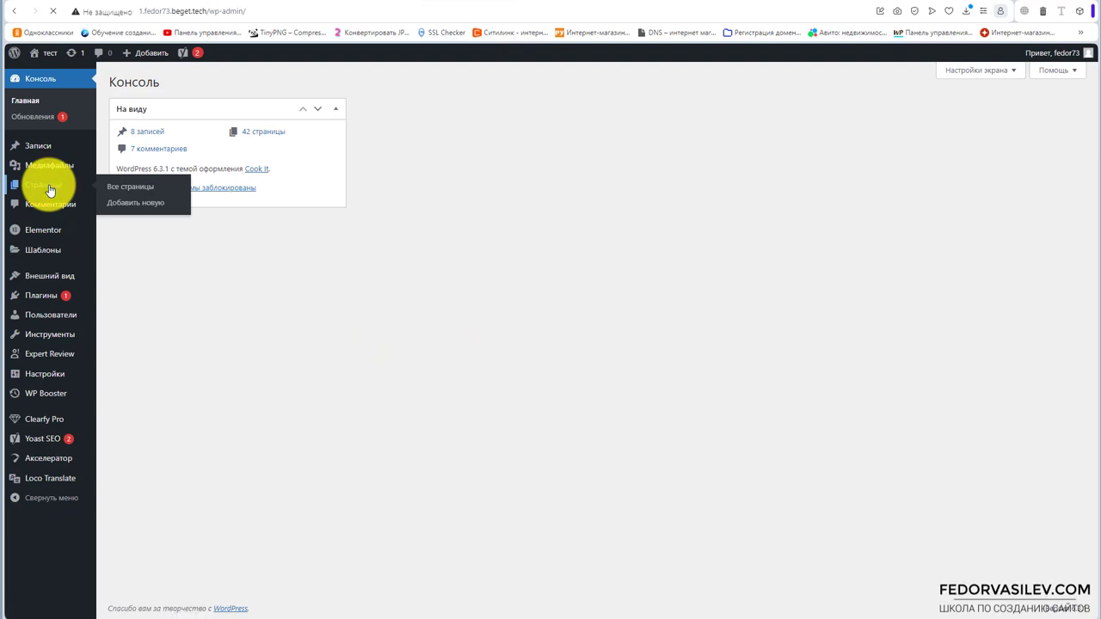
{"action": "scroll", "coordinate": [160, 332], "scroll_direction": "down", "scroll_amount": 3}
{"action": "scroll", "coordinate": [360, 84], "scroll_direction": "up", "scroll_amount": 3}
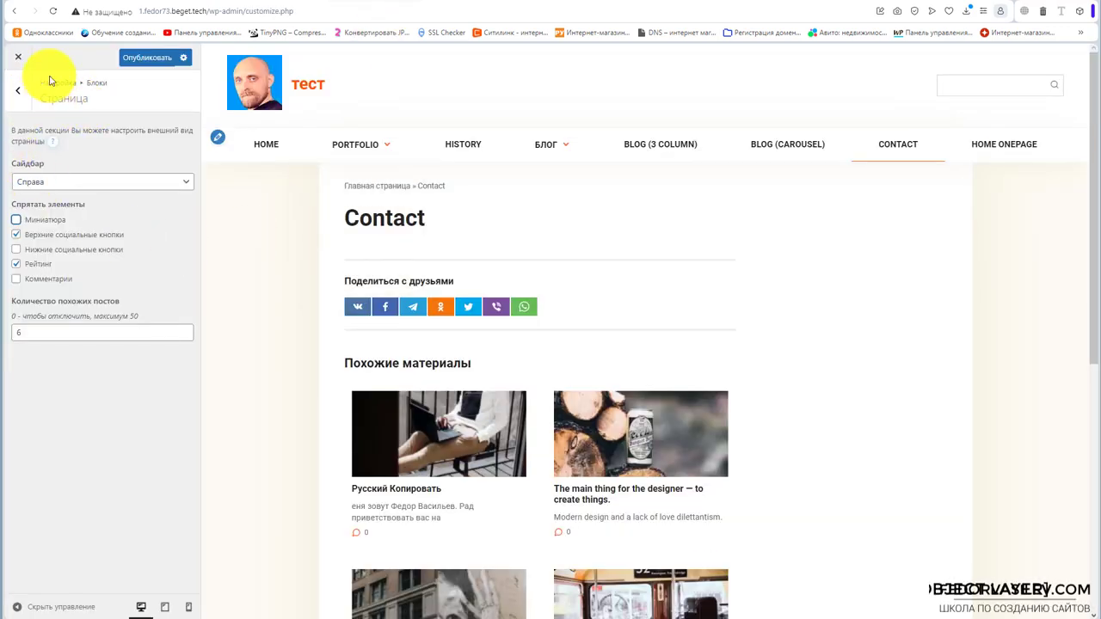
Review the available Сайдбар options for pages in the Страница settings.
{"action": "left_click", "coordinate": [55, 182]}
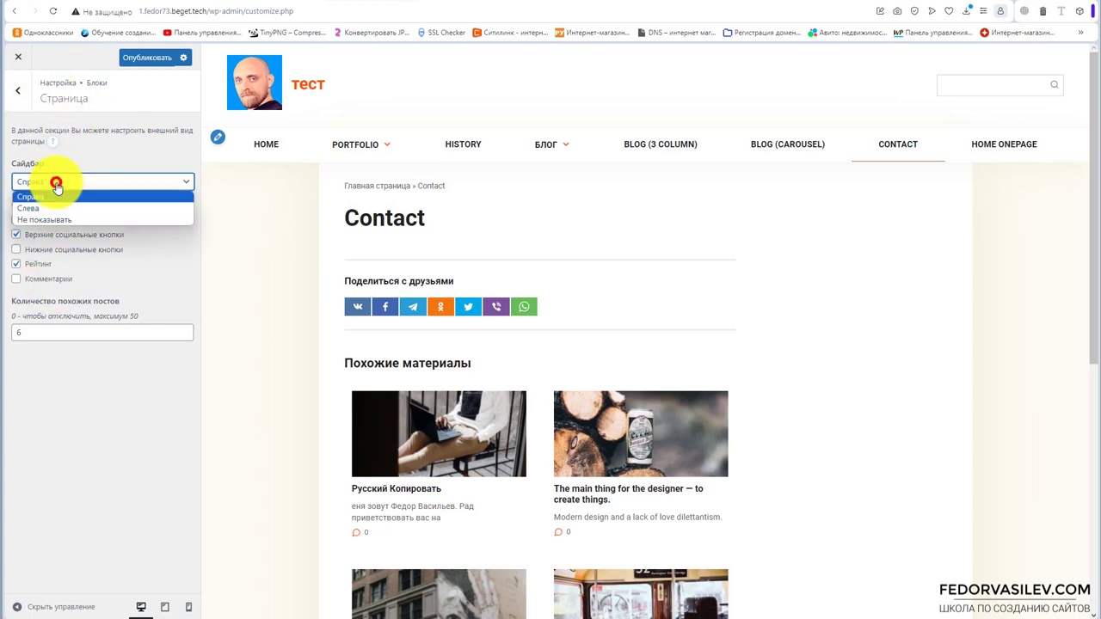
{"action": "left_click", "coordinate": [56, 183]}
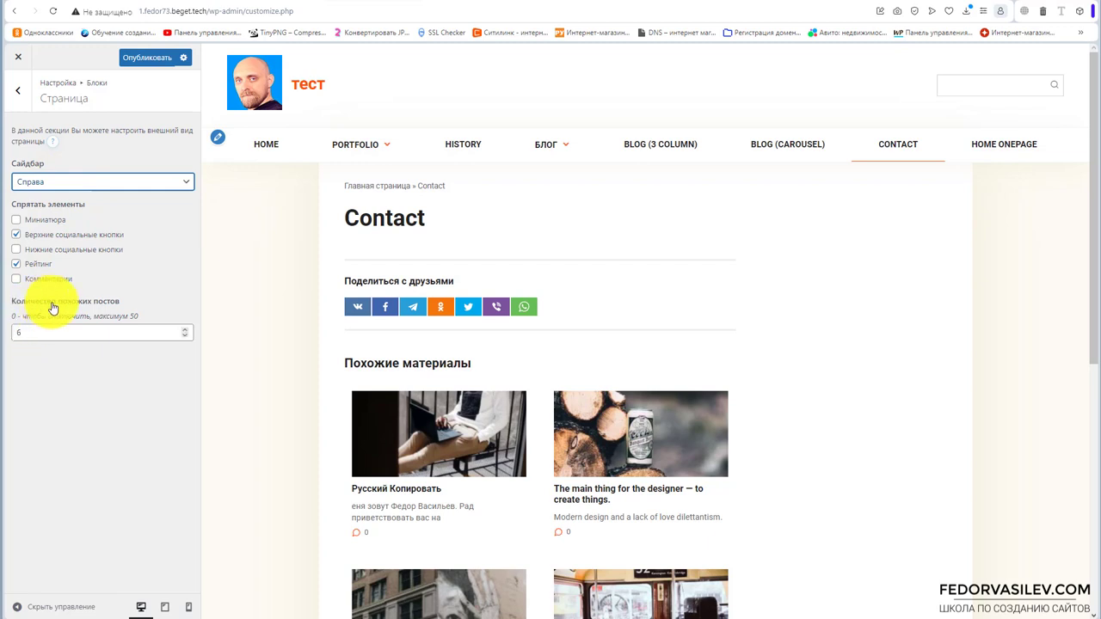
Open the Архивы settings in the Блоки section, set Сайдбар to Не показывать and check the Technology category preview.
{"action": "left_click", "coordinate": [18, 90]}
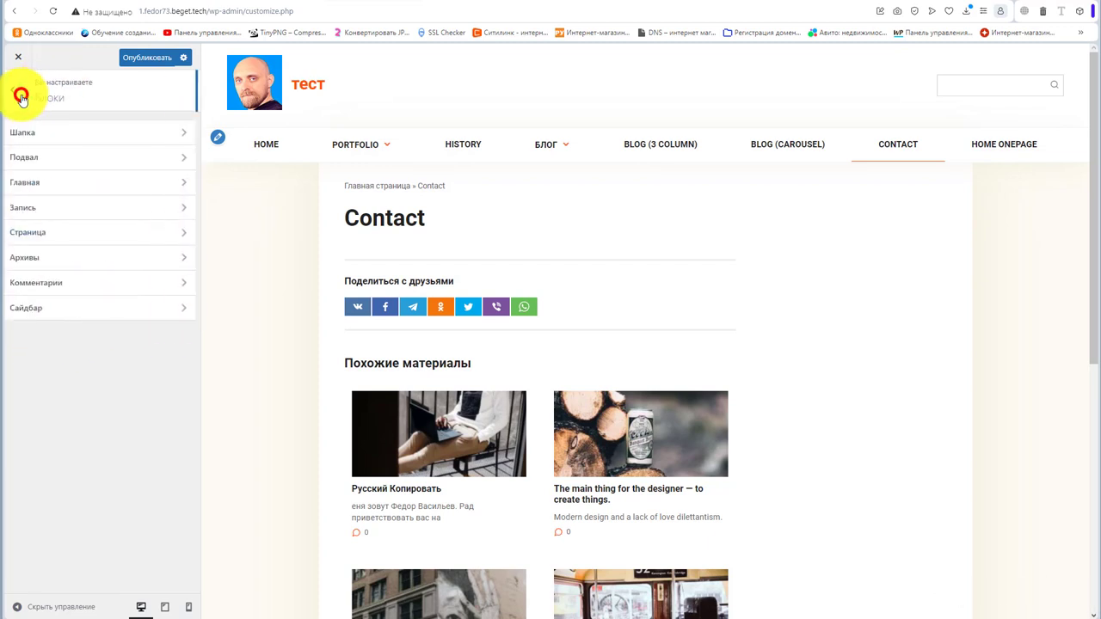
{"action": "left_click", "coordinate": [55, 265]}
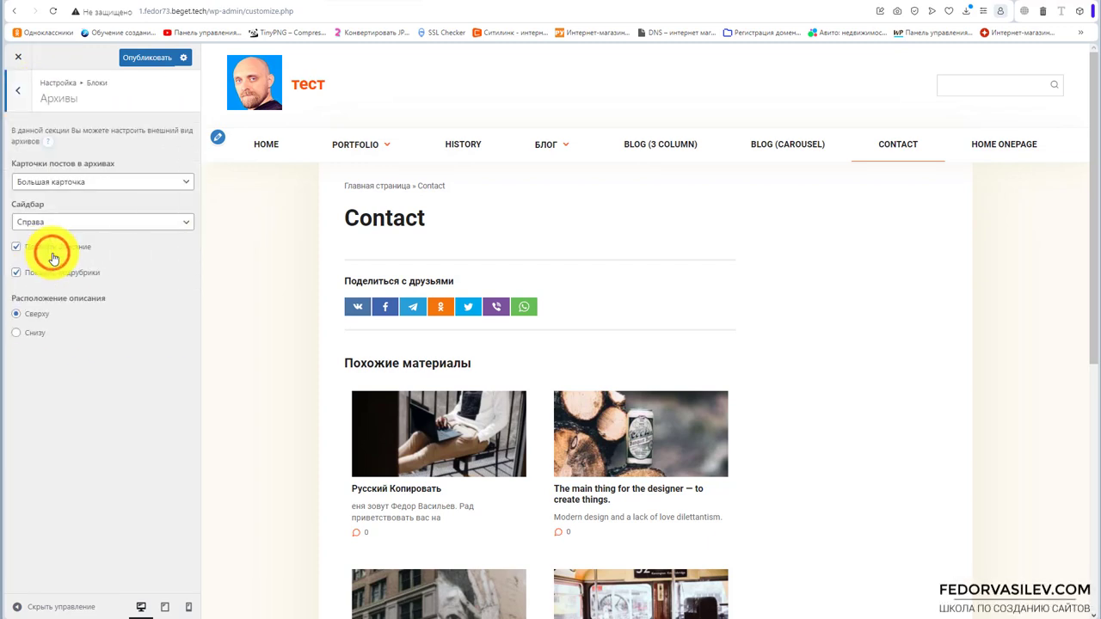
{"action": "scroll", "coordinate": [672, 319], "scroll_direction": "down", "scroll_amount": 6}
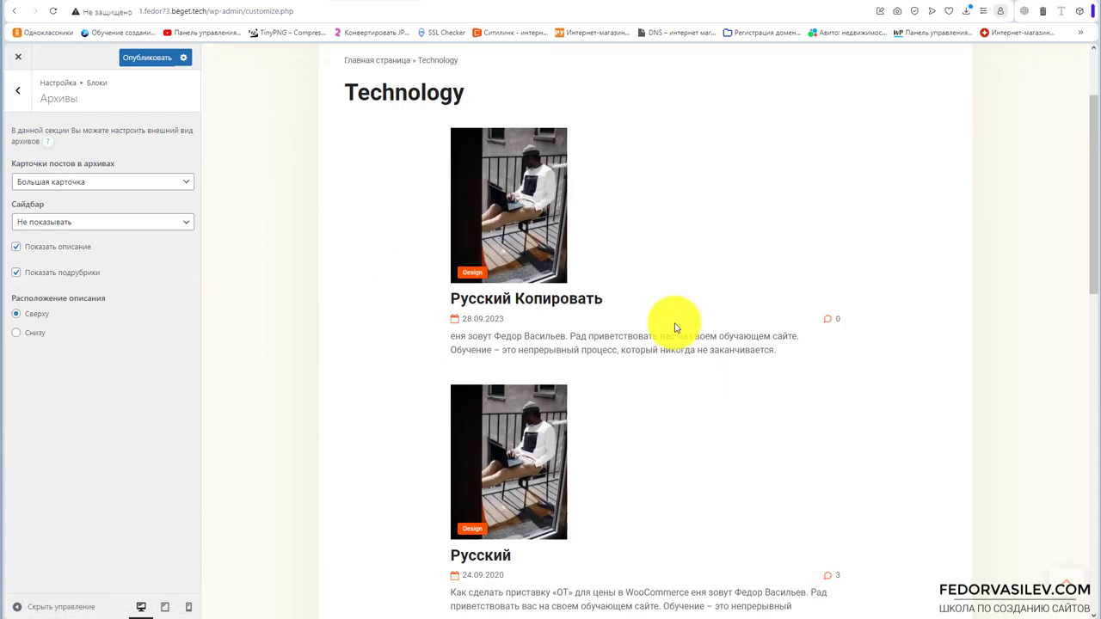
{"action": "scroll", "coordinate": [559, 314], "scroll_direction": "up", "scroll_amount": 10}
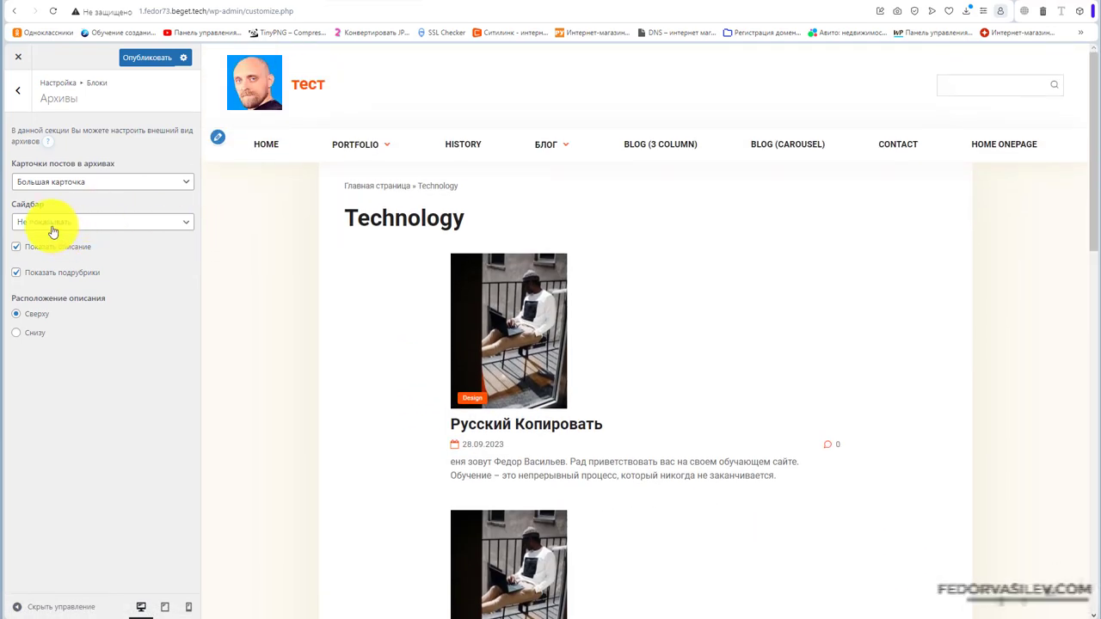
Set Карточки постов в архивах to Горизонтальная карточка and check the cards in the Technology category preview.
{"action": "left_click", "coordinate": [60, 182]}
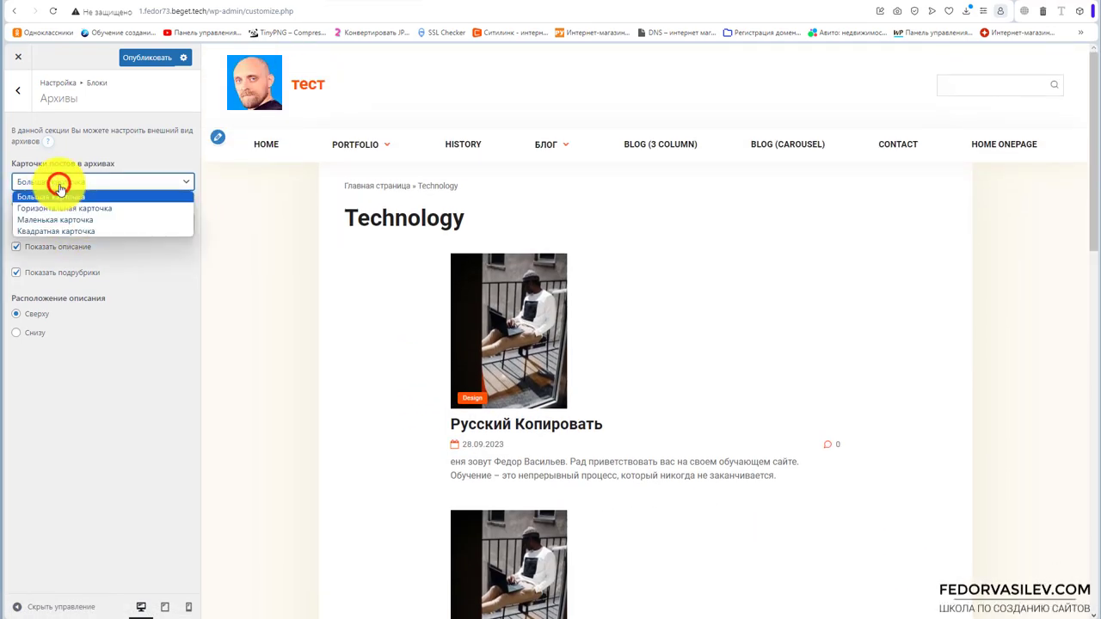
{"action": "left_click", "coordinate": [60, 193]}
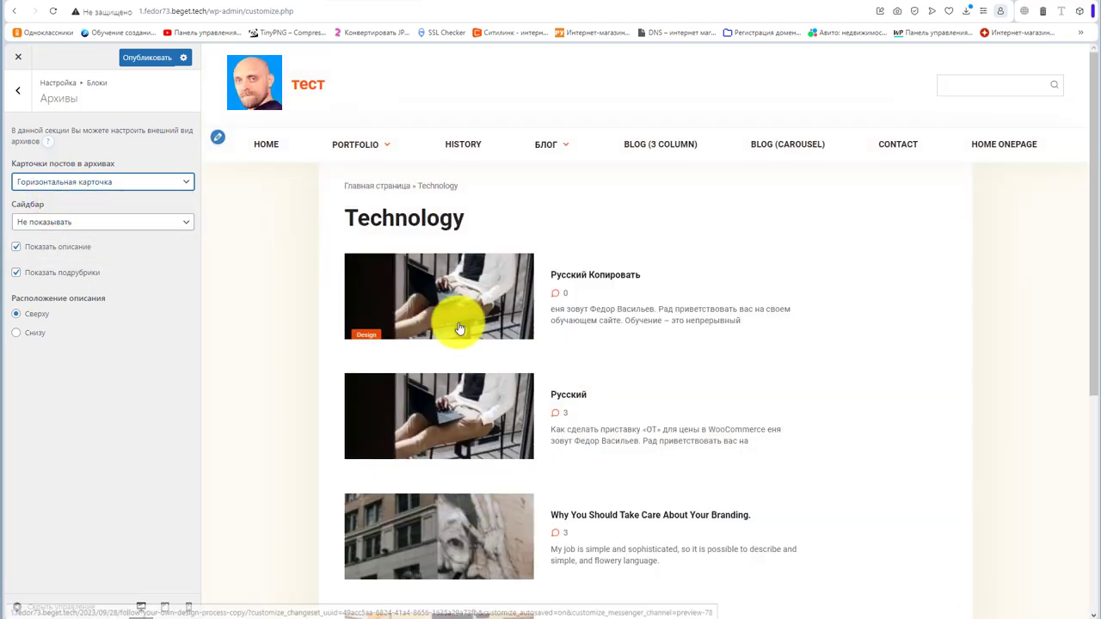
{"action": "scroll", "coordinate": [461, 306], "scroll_direction": "down", "scroll_amount": 2}
{"action": "scroll", "coordinate": [424, 369], "scroll_direction": "down", "scroll_amount": 2}
{"action": "scroll", "coordinate": [413, 353], "scroll_direction": "up", "scroll_amount": 5}
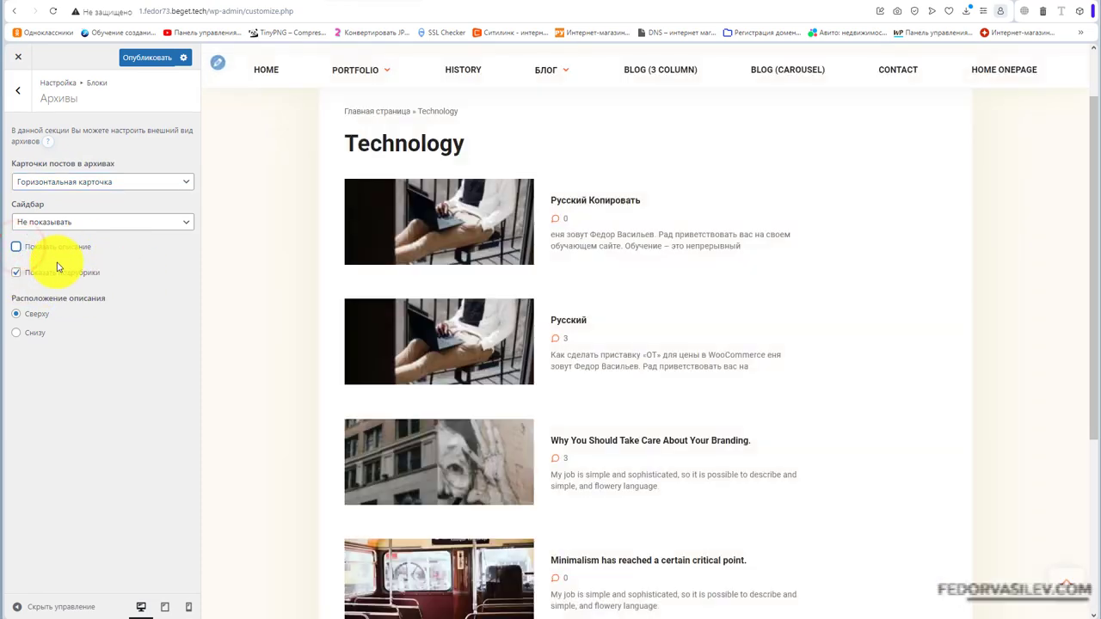
Turn off Показать описание and Показать подрубрики for archives and set Расположение описания to Снизу.
{"action": "left_click", "coordinate": [62, 272]}
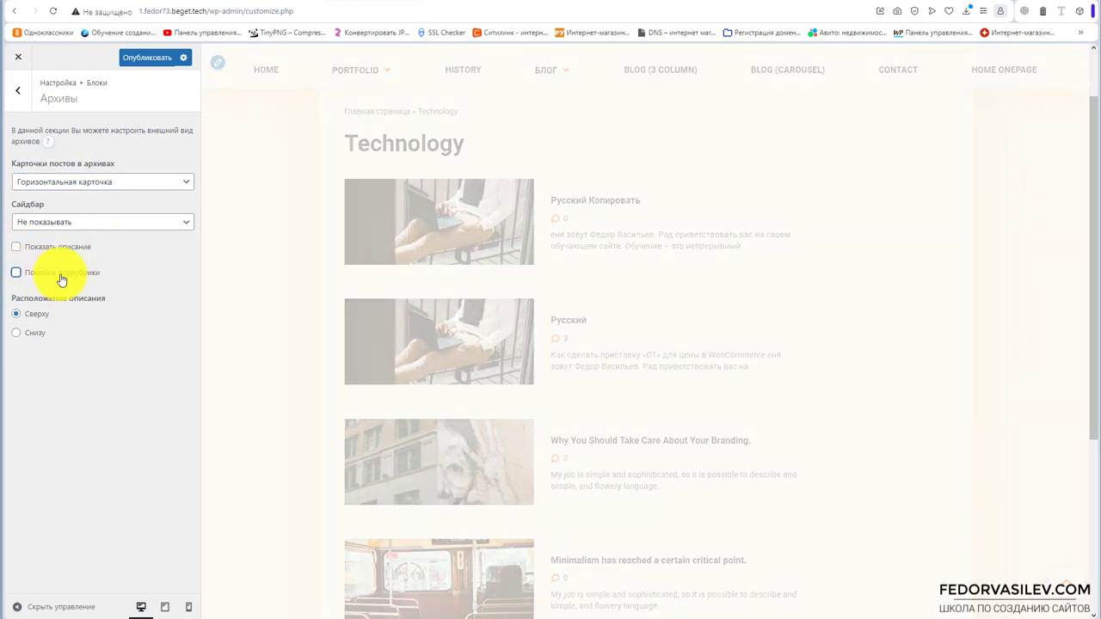
{"action": "scroll", "coordinate": [644, 320], "scroll_direction": "down", "scroll_amount": 4}
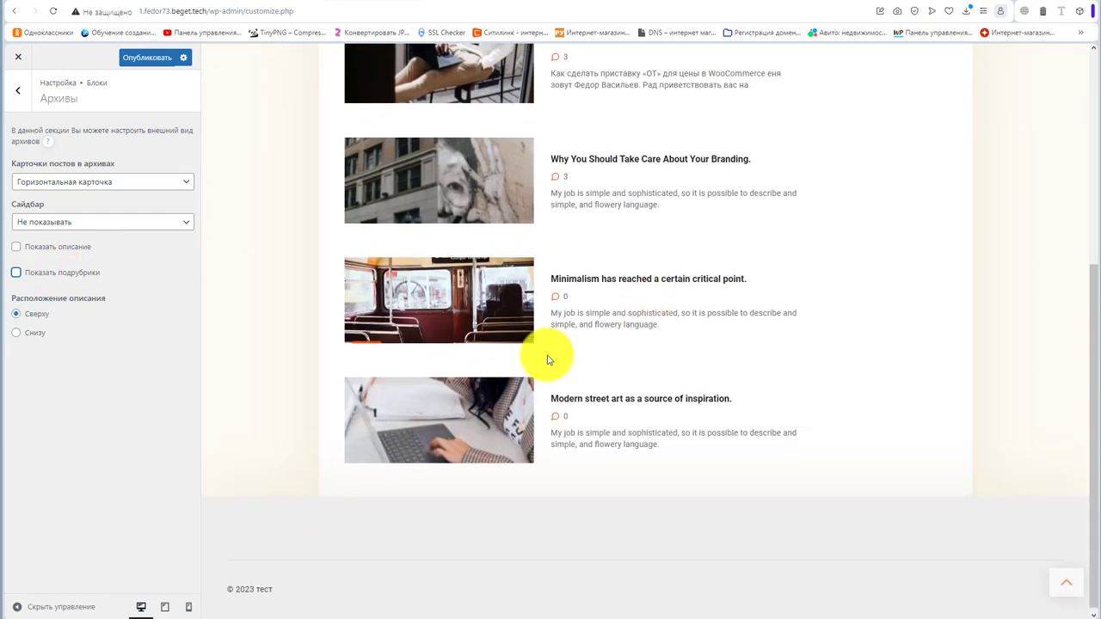
{"action": "scroll", "coordinate": [516, 336], "scroll_direction": "up", "scroll_amount": 5}
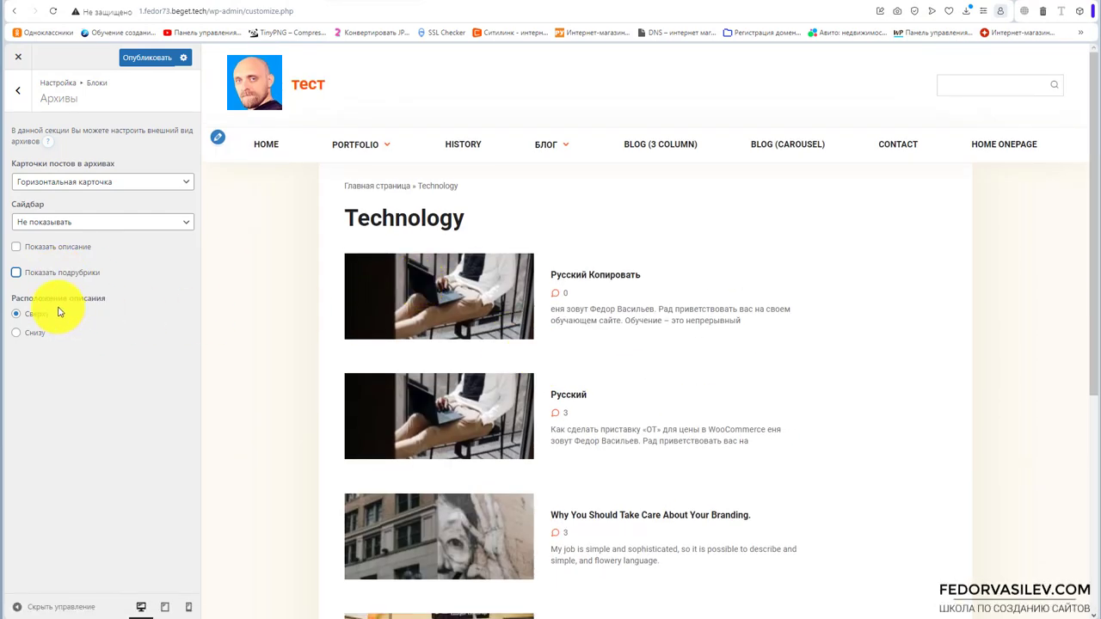
{"action": "left_click", "coordinate": [17, 333]}
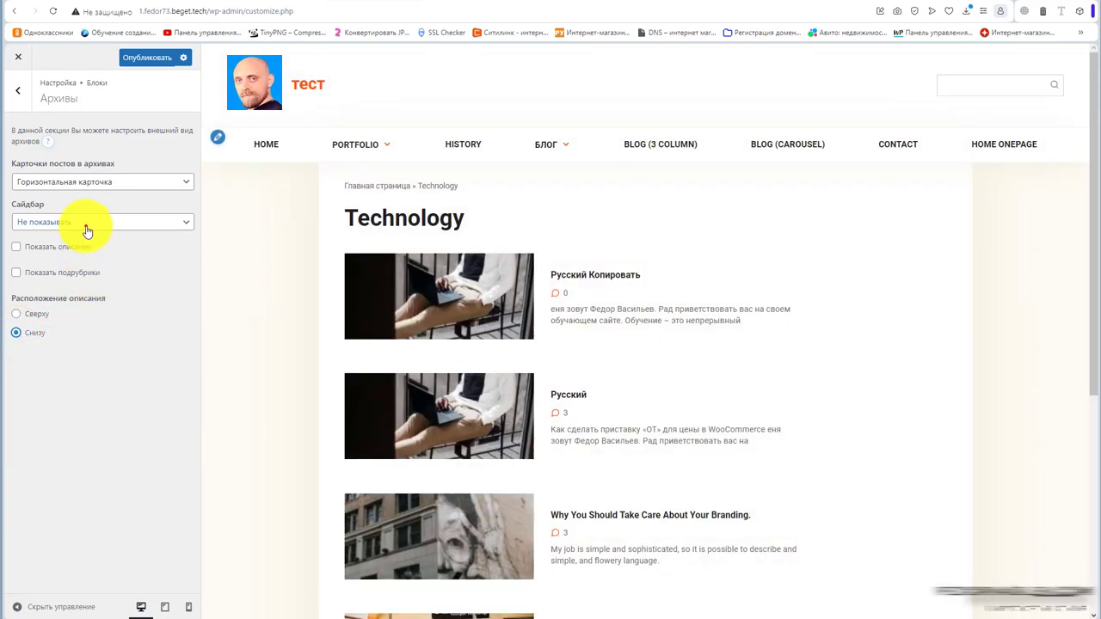
Set the archive post cards to Маленькая карточка, and turn on Показать описание with its location set to Сверху.
{"action": "left_click", "coordinate": [87, 225]}
{"action": "left_click", "coordinate": [104, 177]}
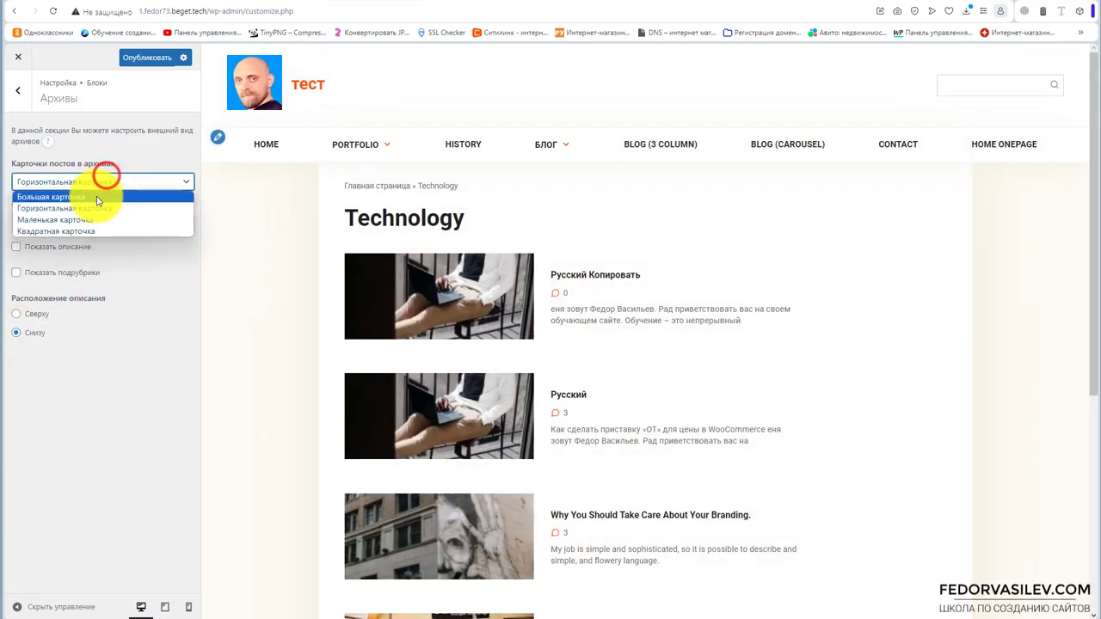
{"action": "left_click", "coordinate": [97, 220]}
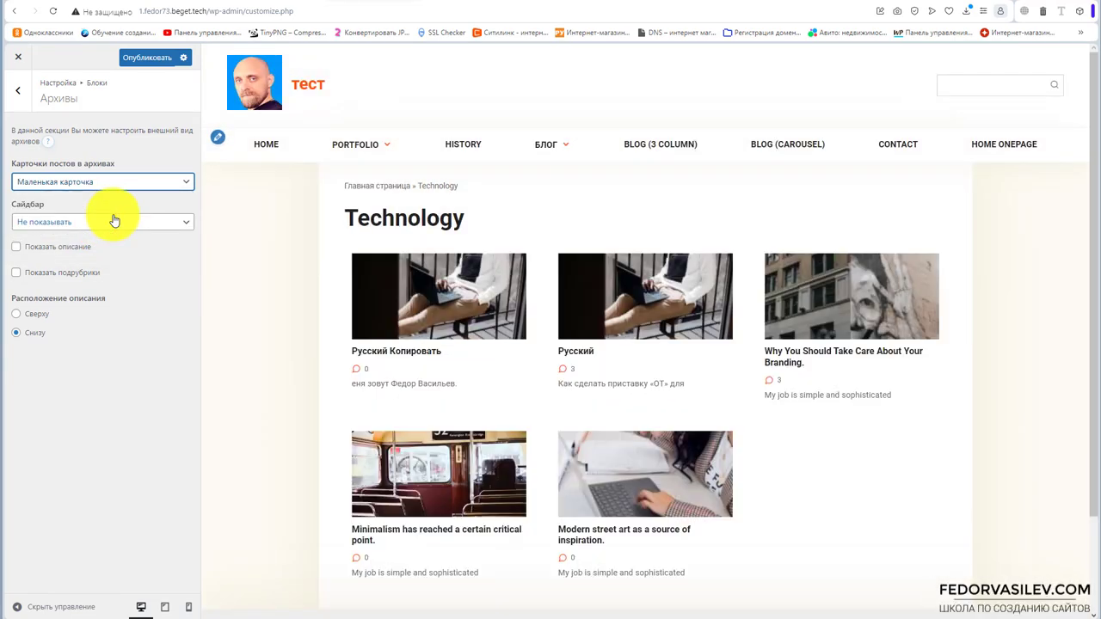
{"action": "left_click", "coordinate": [16, 247]}
{"action": "left_click", "coordinate": [38, 315]}
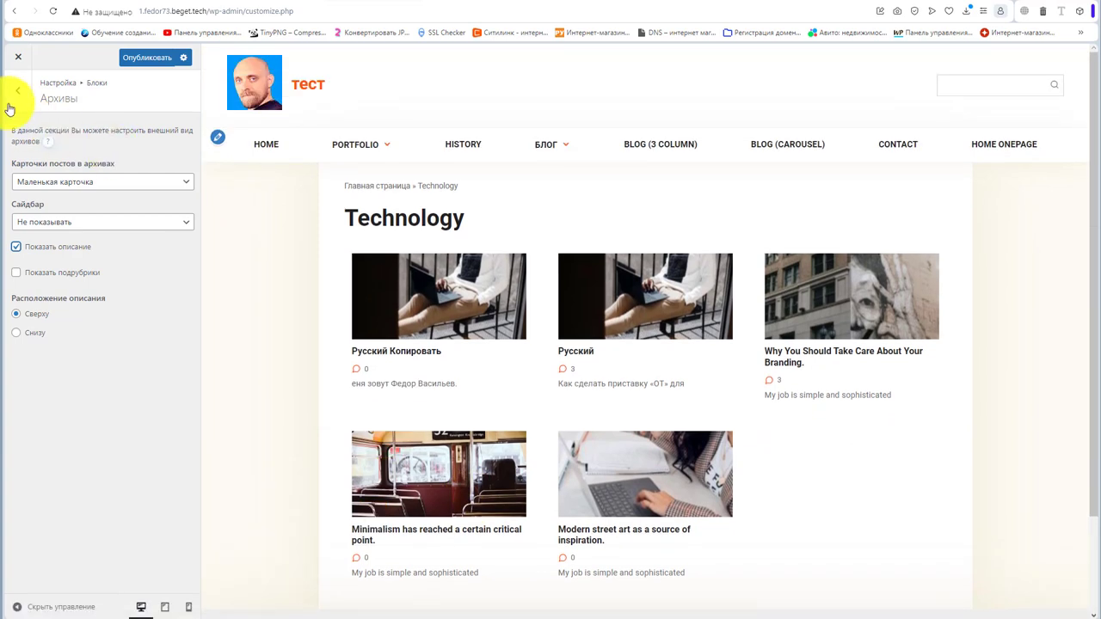
Open the Комментарии settings in the Блоки section and bring up the comment form of the Русский Копировать post in the preview.
{"action": "left_click", "coordinate": [15, 91]}
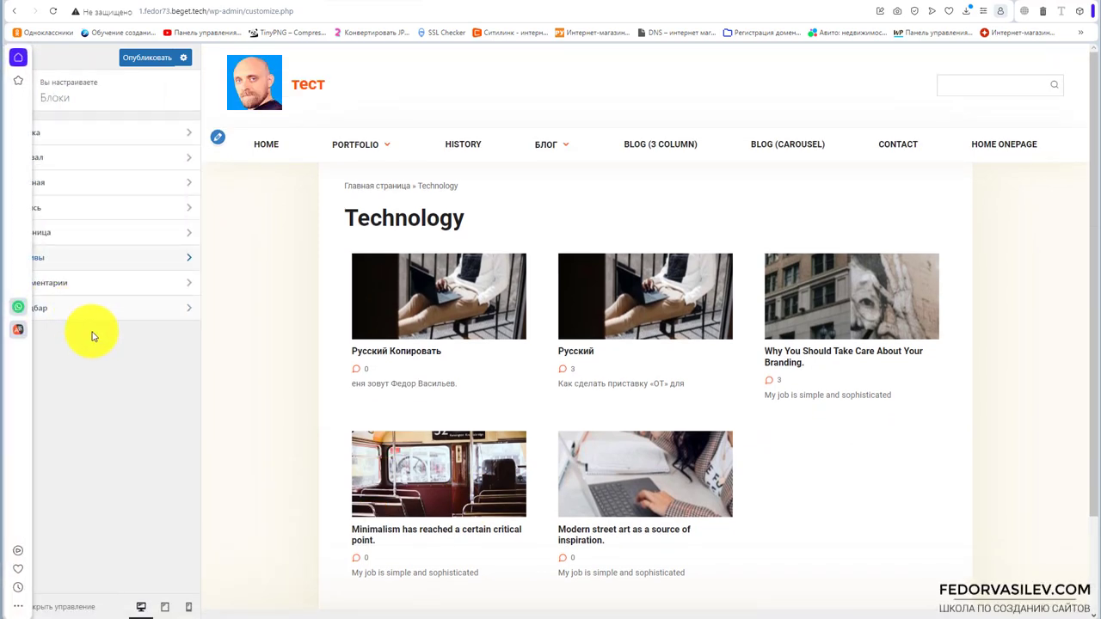
{"action": "left_click", "coordinate": [84, 283]}
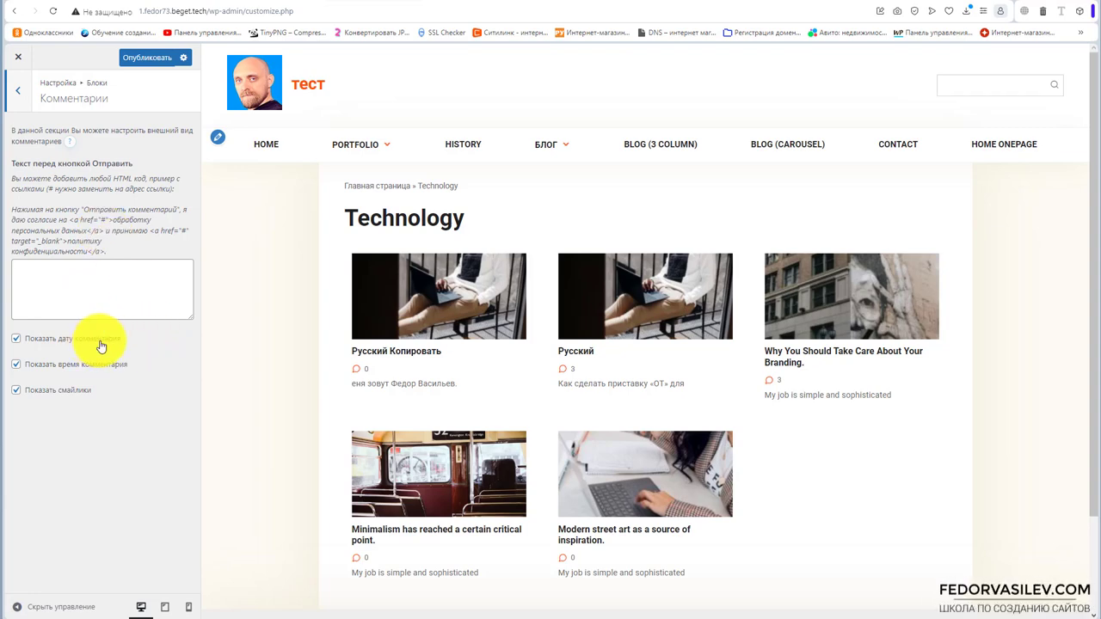
{"action": "left_click", "coordinate": [392, 295]}
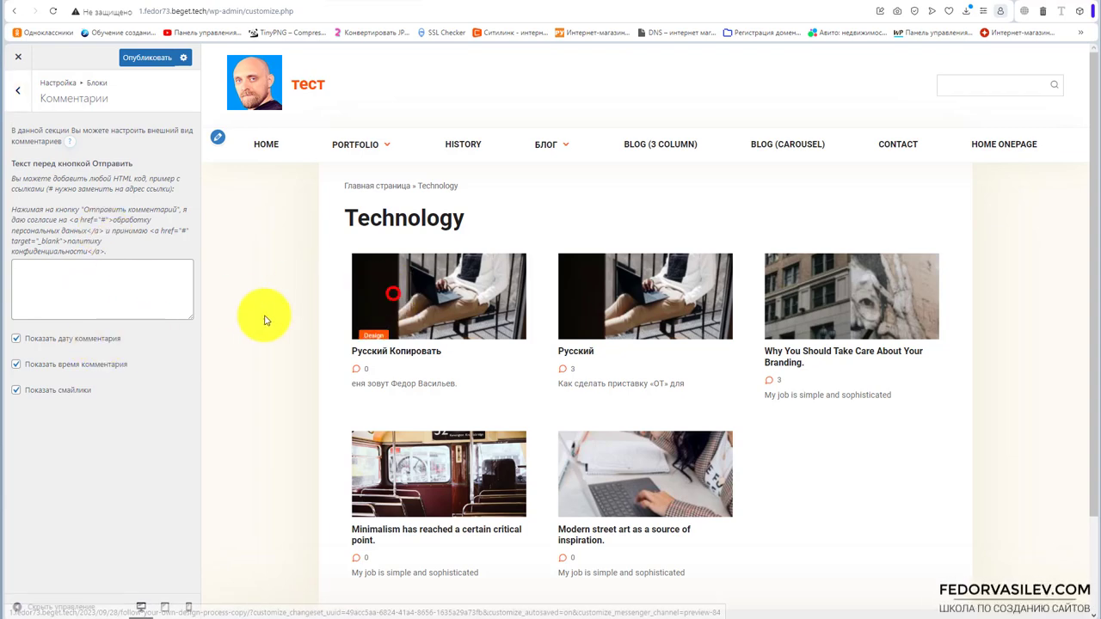
{"action": "scroll", "coordinate": [419, 295], "scroll_direction": "down", "scroll_amount": 20}
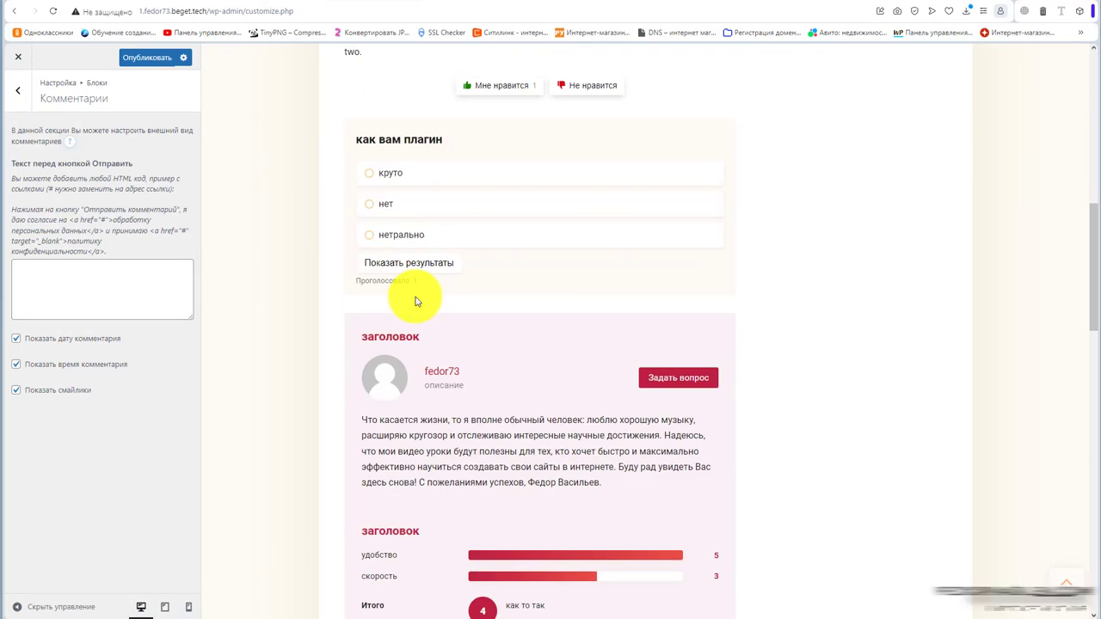
{"action": "left_click", "coordinate": [390, 358]}
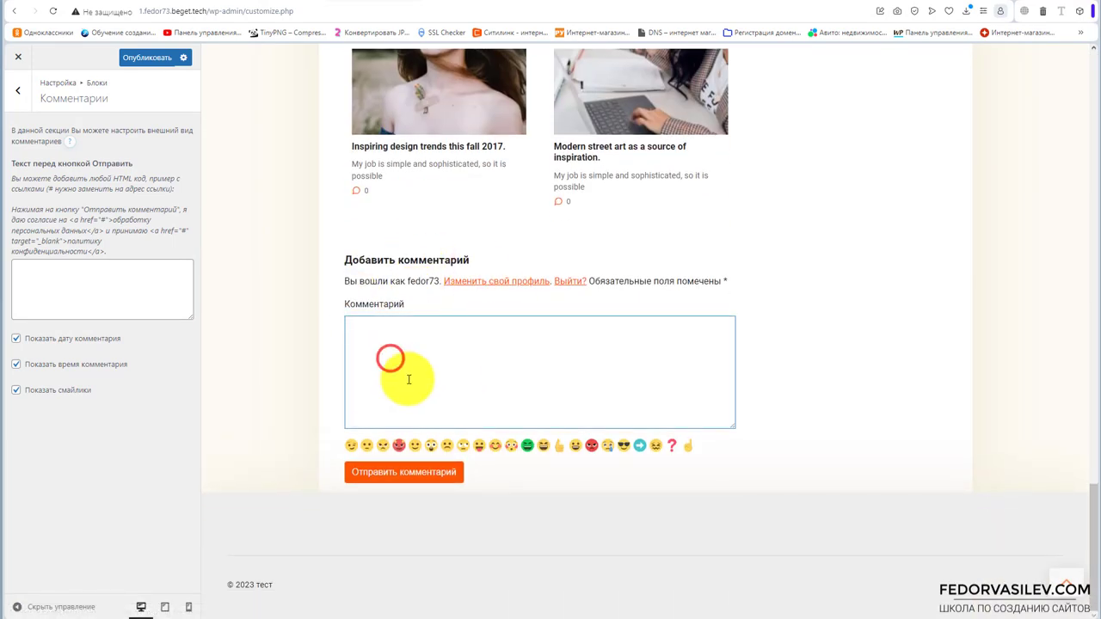
Set the text before the Отправить button to привет and turn off the comment date, time and smileys.
{"action": "left_click", "coordinate": [86, 279]}
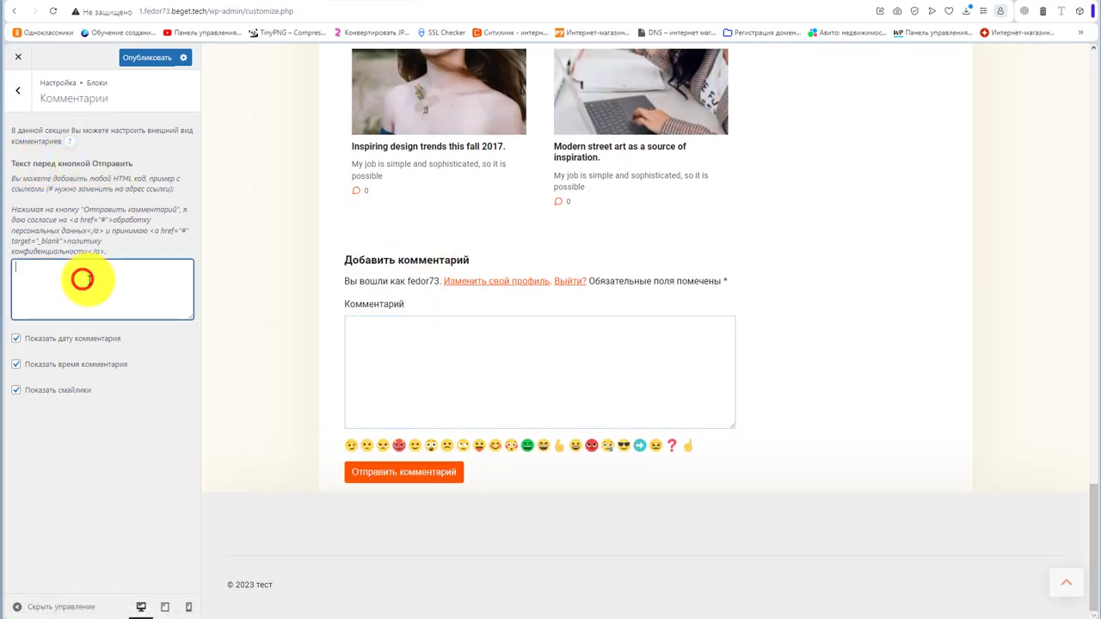
{"action": "type", "text": "привет"}
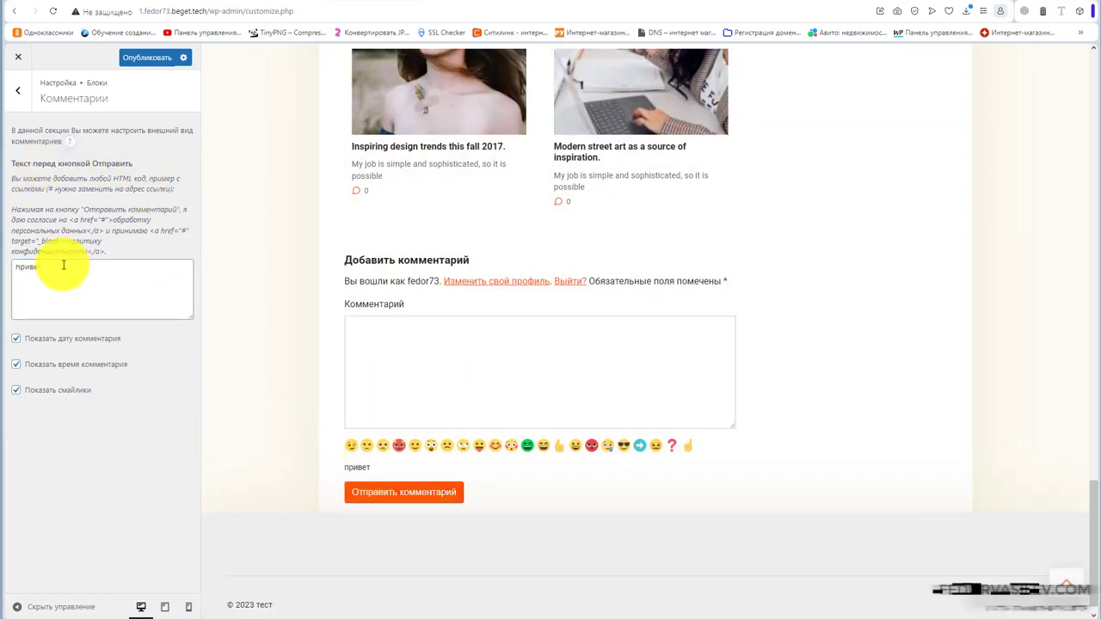
{"action": "left_click", "coordinate": [19, 343]}
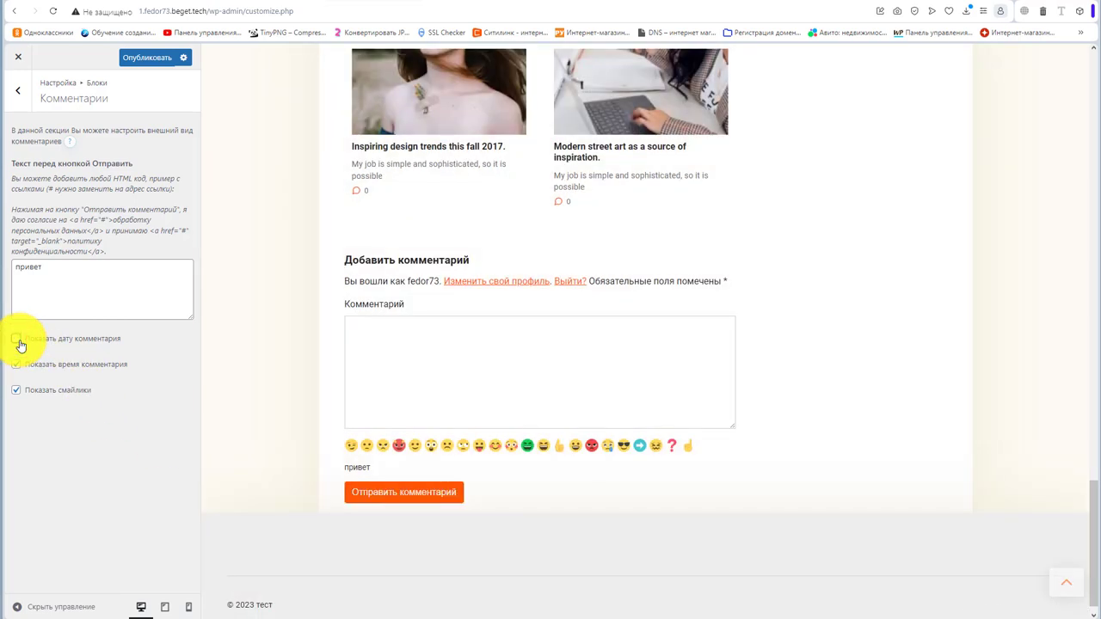
{"action": "left_click", "coordinate": [16, 366]}
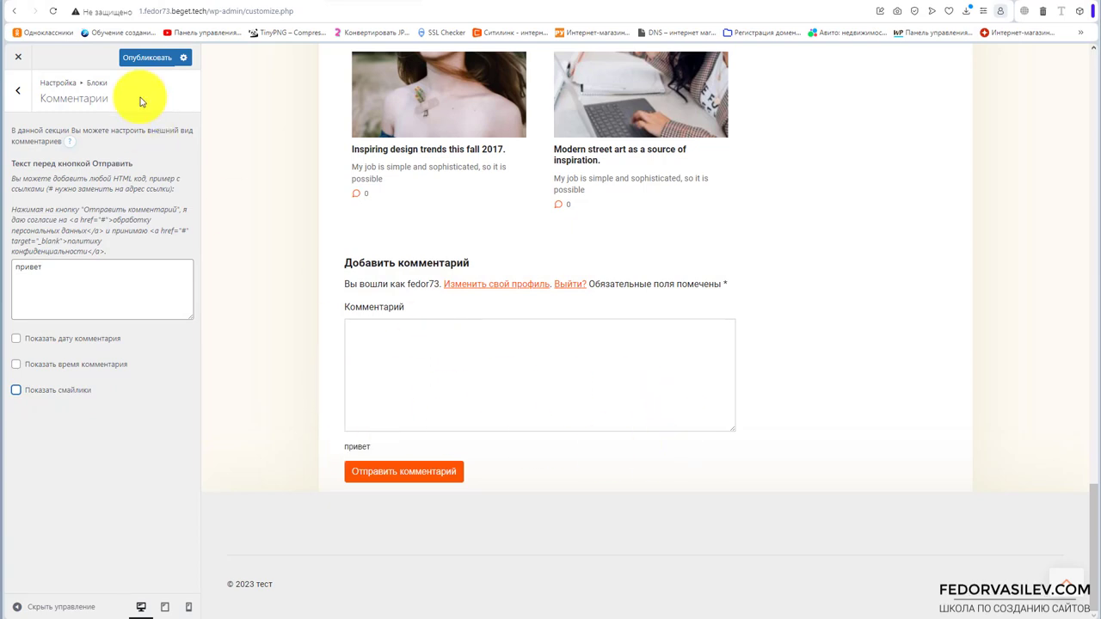
Publish the Комментарии changes and open the Сайдбар settings in the Блоки section.
{"action": "left_click", "coordinate": [138, 71]}
{"action": "left_click", "coordinate": [17, 90]}
{"action": "left_click", "coordinate": [39, 307]}
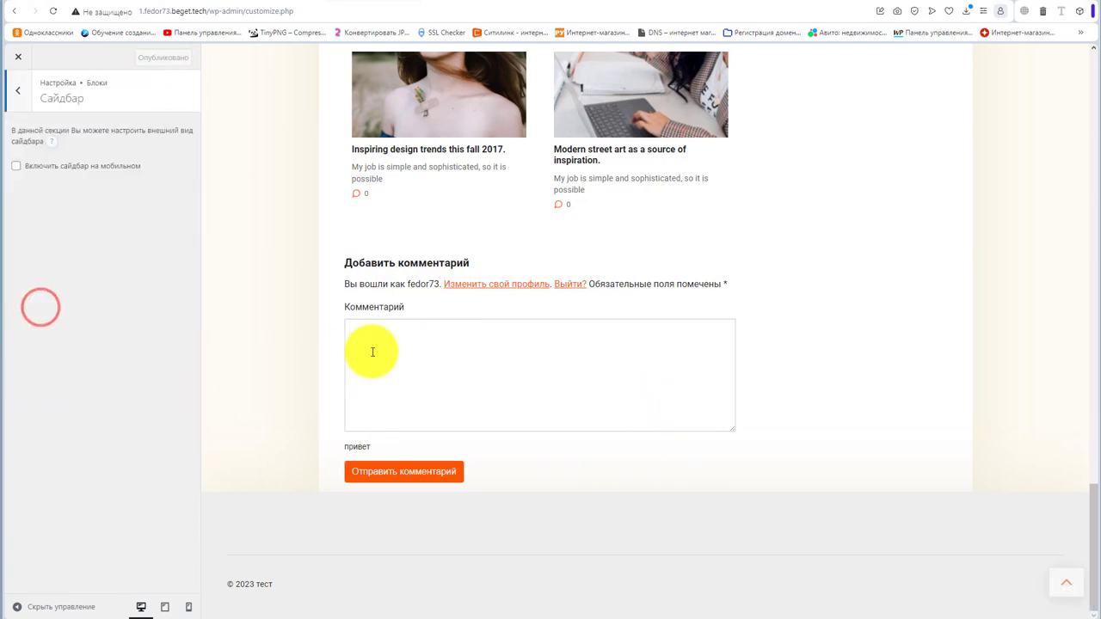
Check the post, menu and Home page in the mobile preview and toggle Включить сайдбар на мобильном.
{"action": "left_click", "coordinate": [189, 606]}
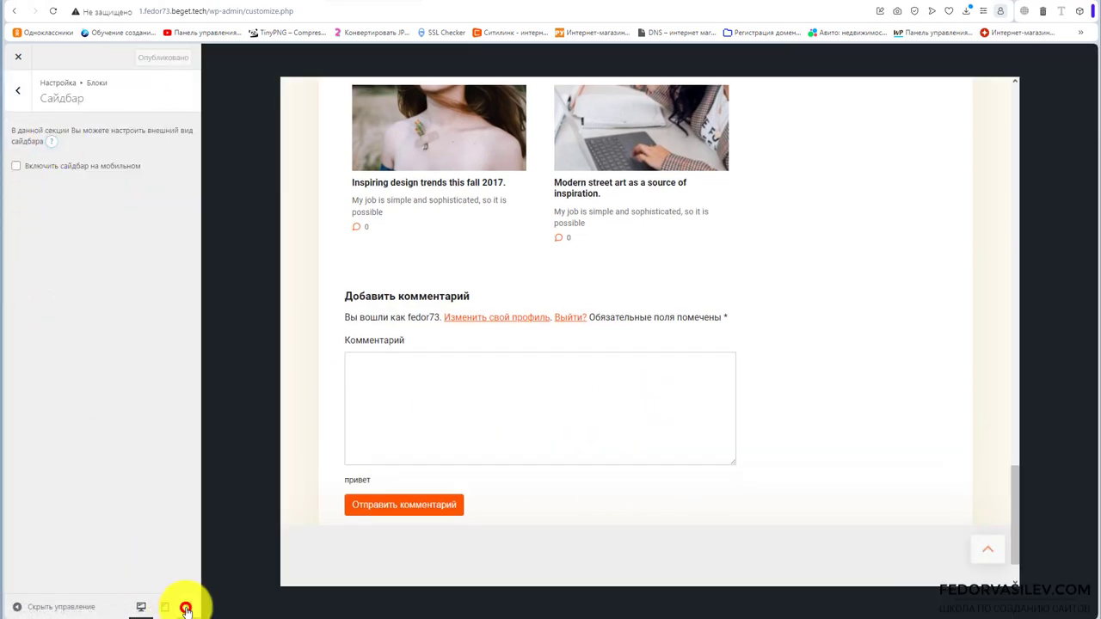
{"action": "scroll", "coordinate": [612, 362], "scroll_direction": "down", "scroll_amount": 10}
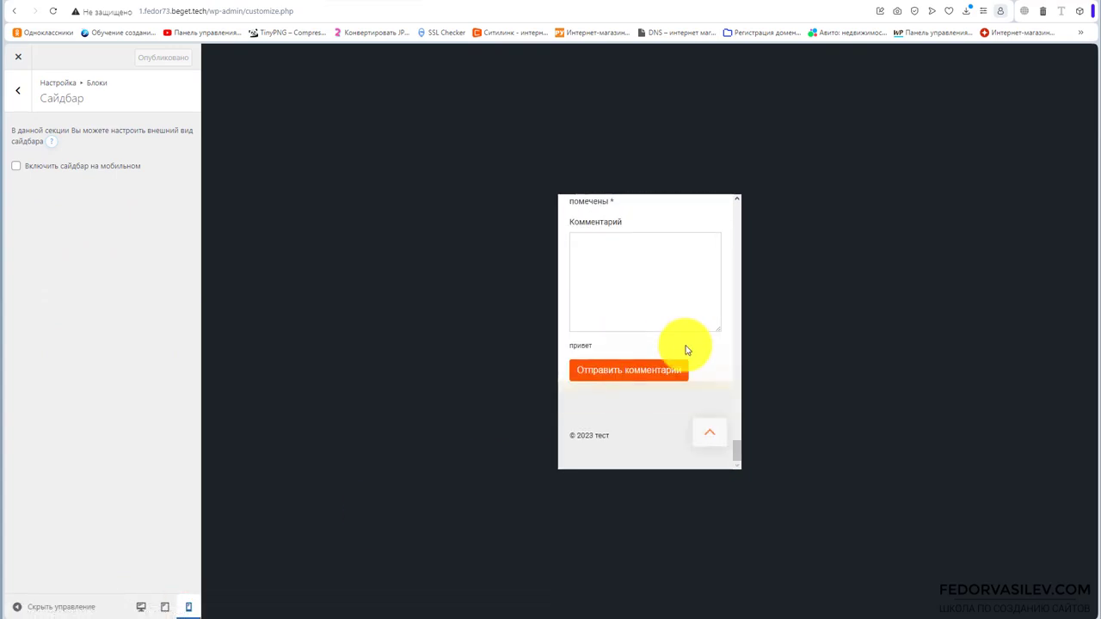
{"action": "scroll", "coordinate": [685, 349], "scroll_direction": "up", "scroll_amount": 15}
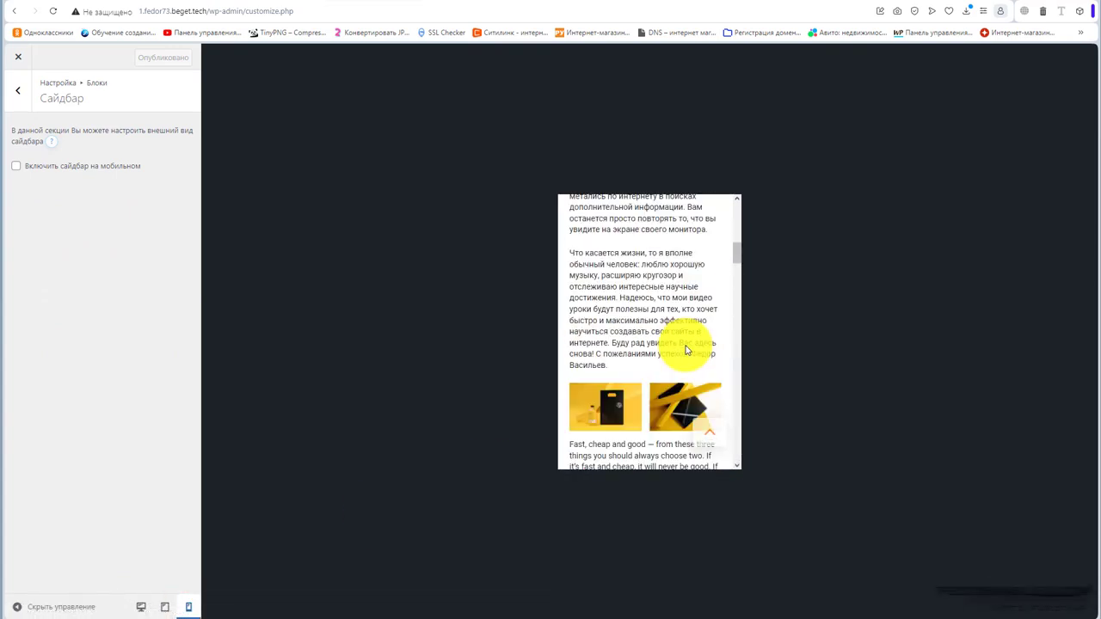
{"action": "left_click", "coordinate": [713, 222]}
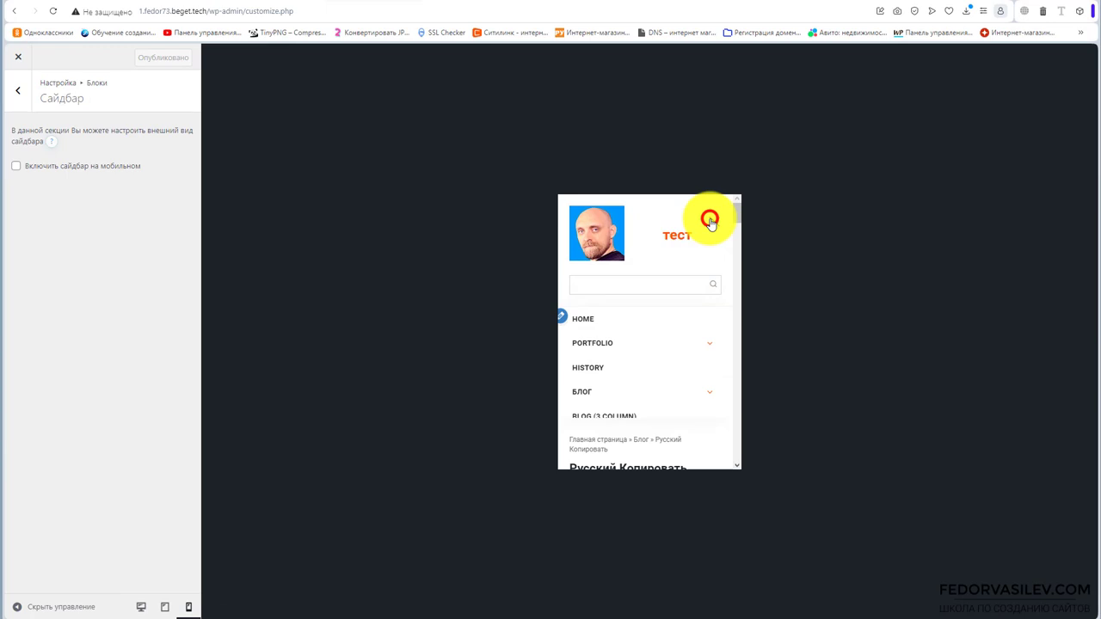
{"action": "left_click", "coordinate": [584, 315]}
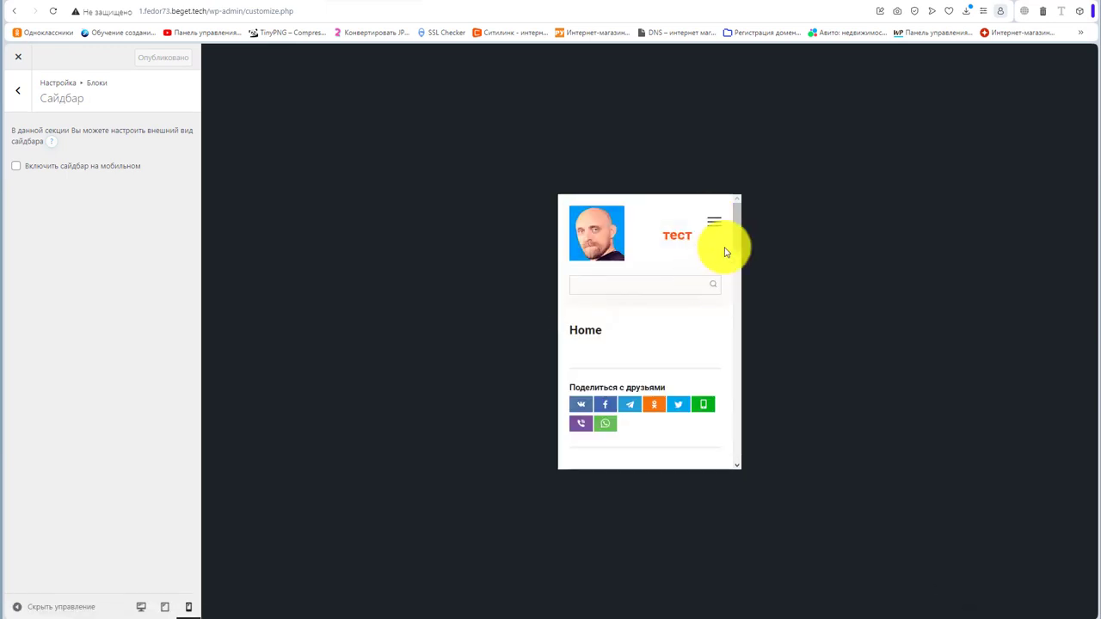
{"action": "left_click_drag", "start_coordinate": [739, 233], "coordinate": [748, 162]}
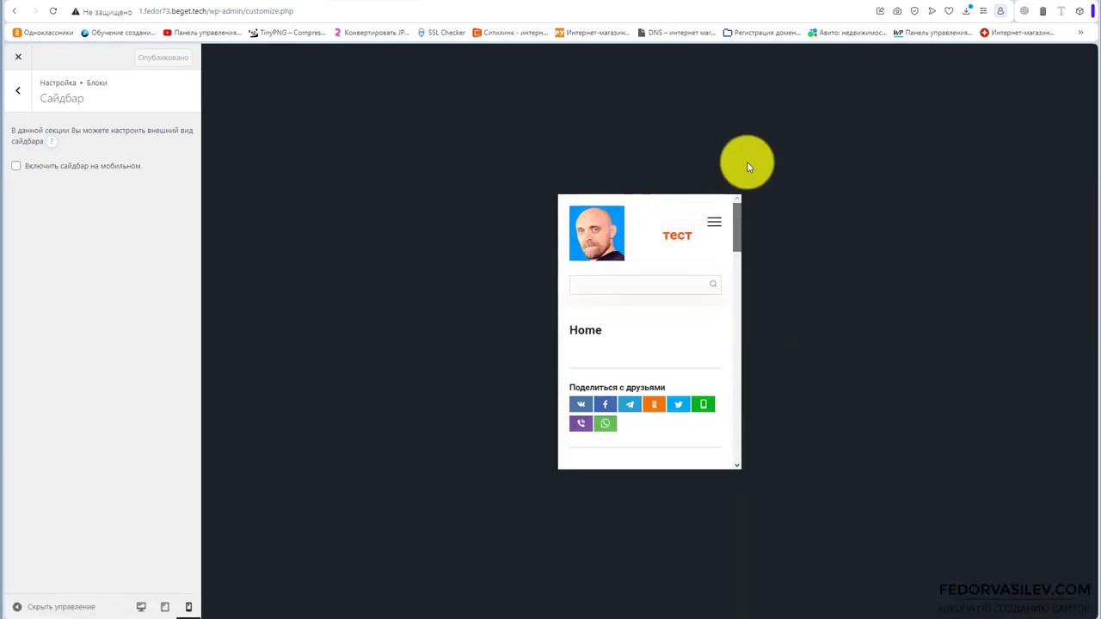
{"action": "left_click", "coordinate": [17, 167]}
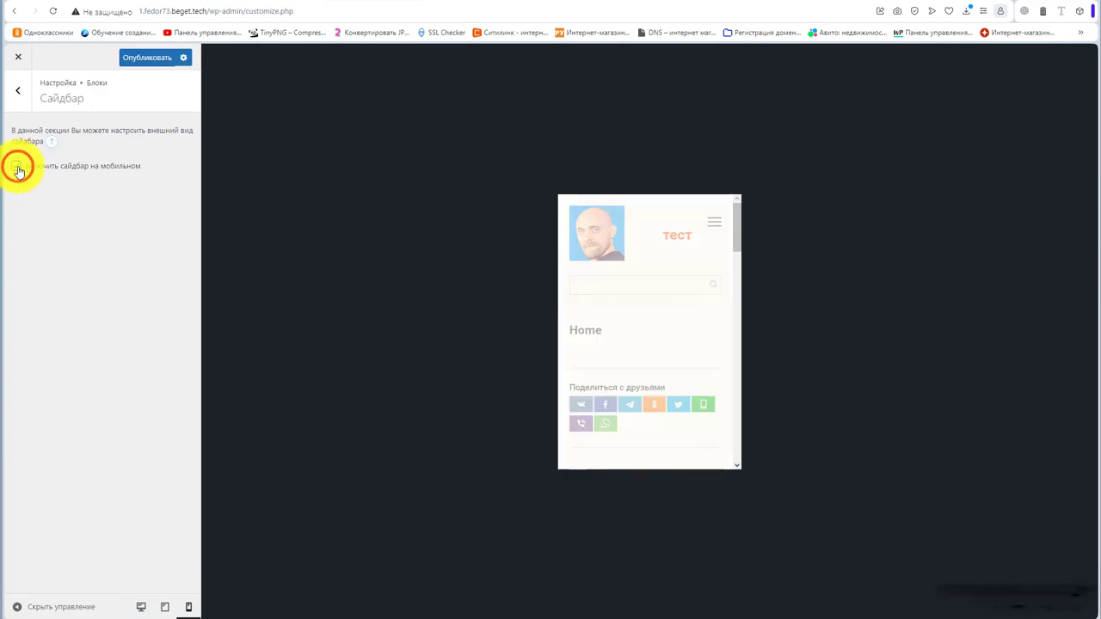
Leave the Блоки section and open the Слайдер settings in the Модули section.
{"action": "left_click", "coordinate": [18, 91]}
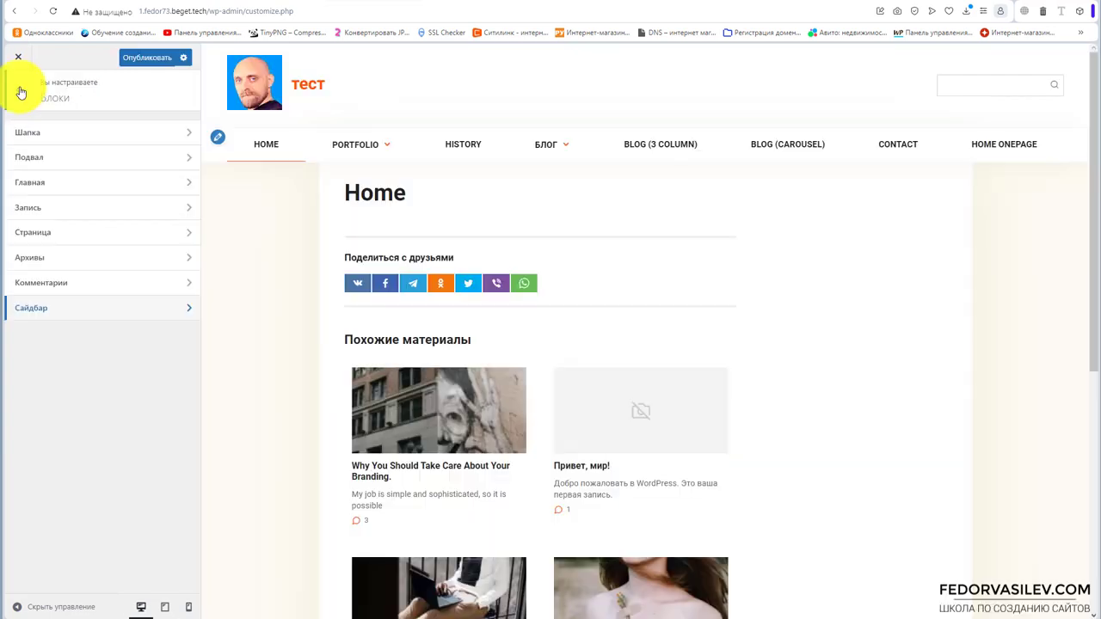
{"action": "left_click", "coordinate": [21, 92]}
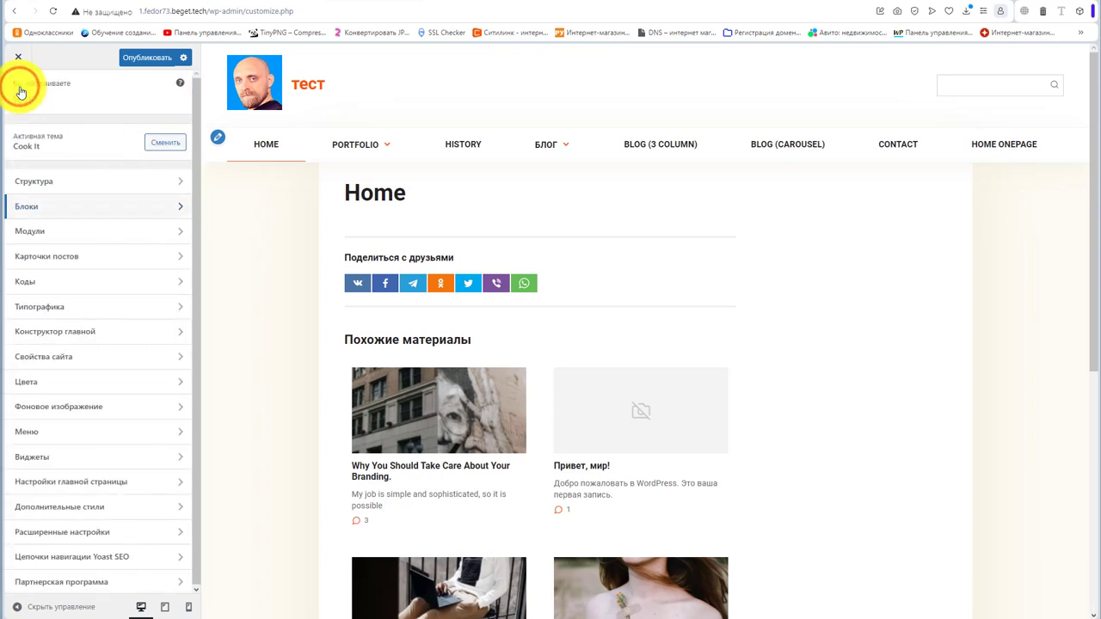
{"action": "left_click", "coordinate": [118, 231]}
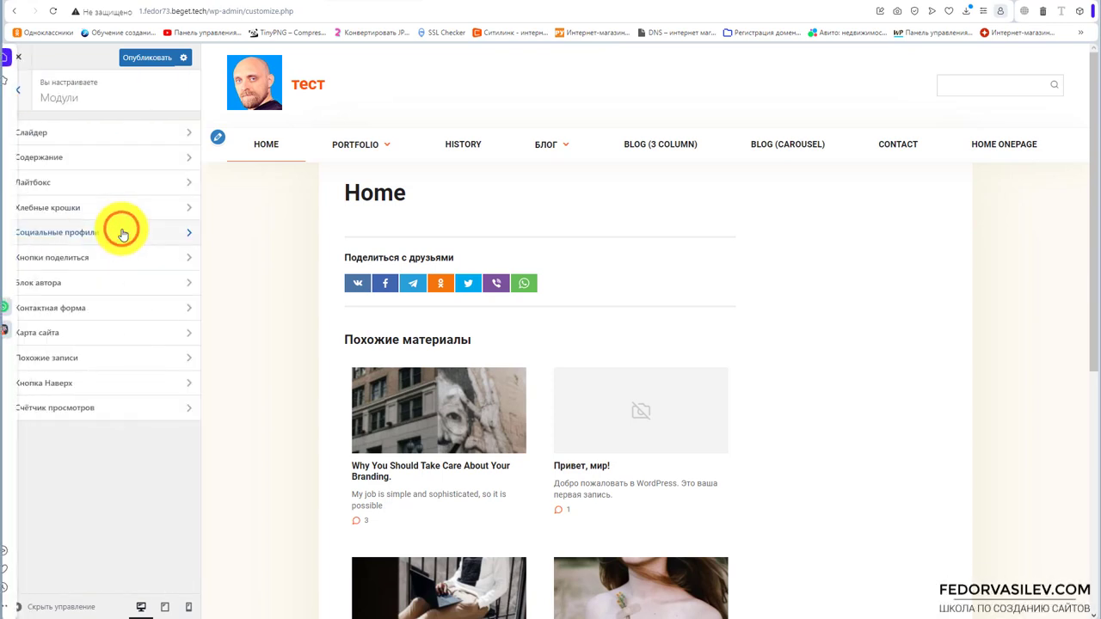
{"action": "left_click", "coordinate": [61, 133]}
Set Кол-во записей в слайдере to 3 and check the slider on the Home page preview.
{"action": "left_click", "coordinate": [35, 183]}
{"action": "left_click", "coordinate": [32, 181]}
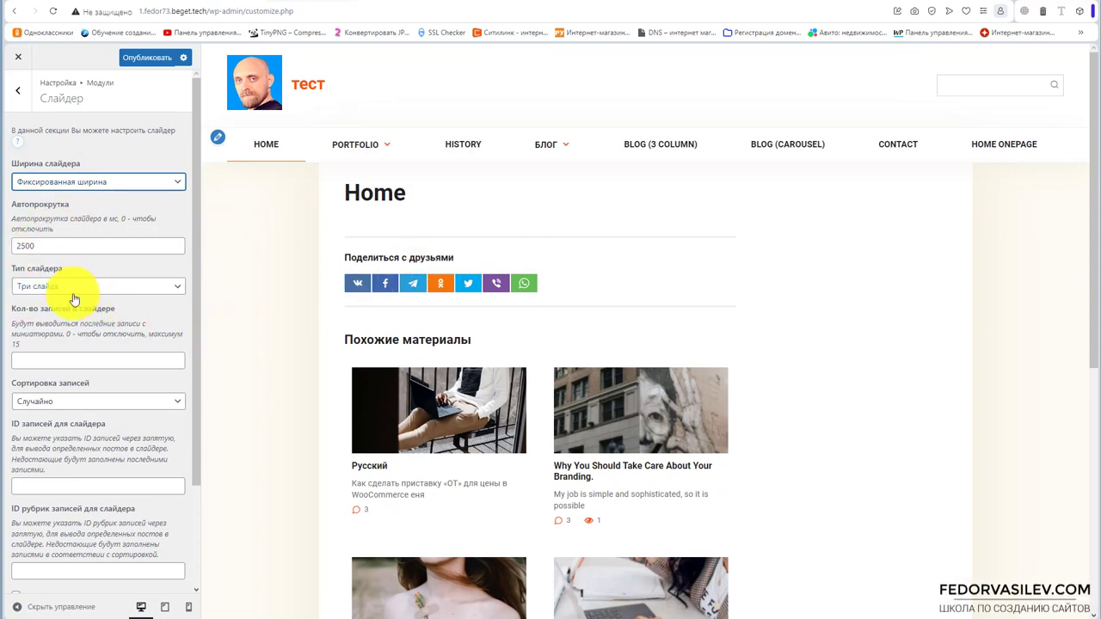
{"action": "left_click", "coordinate": [47, 365]}
{"action": "type", "text": "3"}
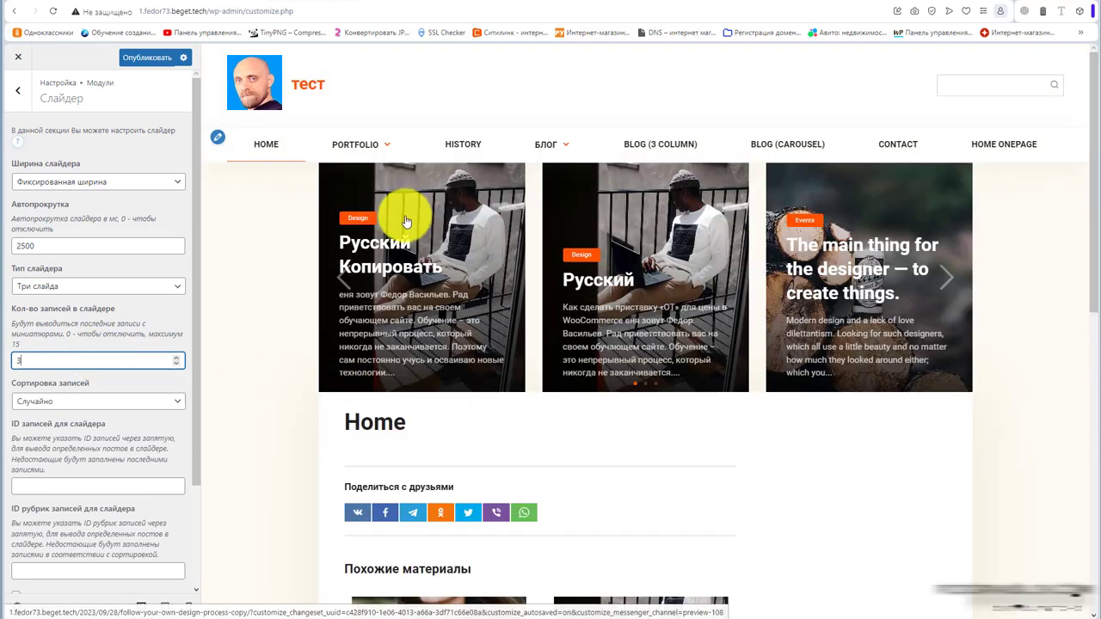
{"action": "left_click", "coordinate": [344, 280]}
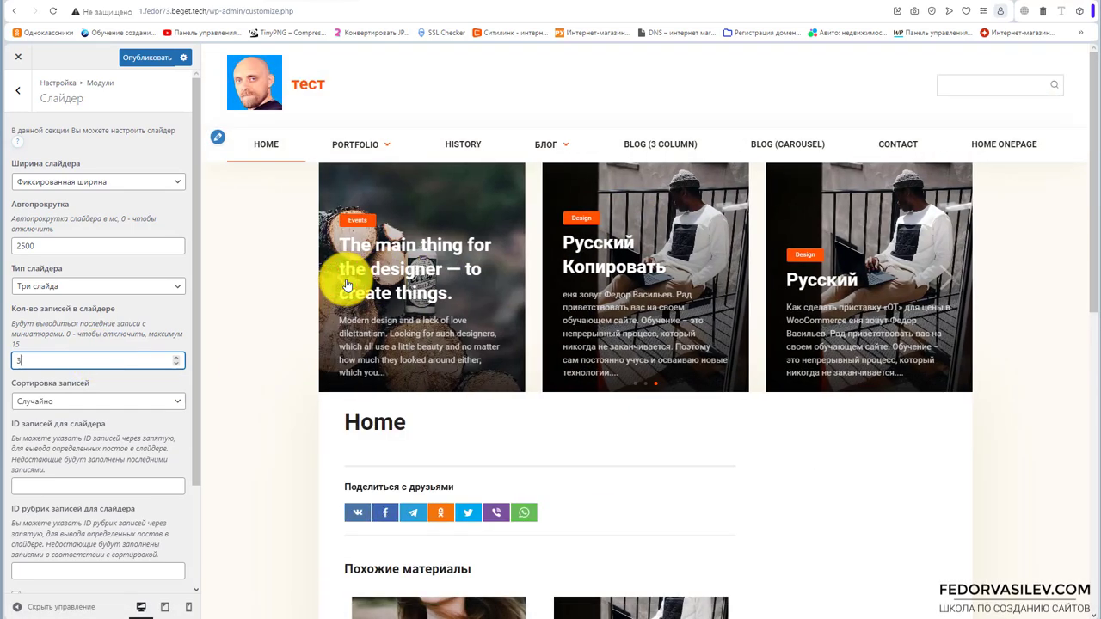
{"action": "scroll", "coordinate": [717, 266], "scroll_direction": "down", "scroll_amount": 2}
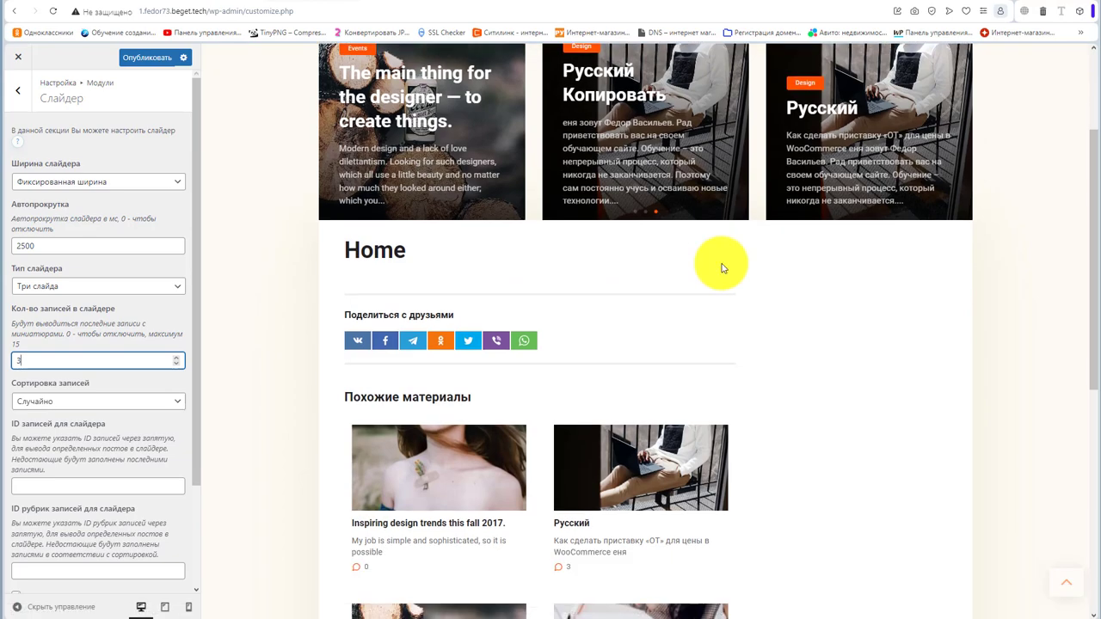
{"action": "scroll", "coordinate": [717, 264], "scroll_direction": "up", "scroll_amount": 2}
Set Ширина слайдера to На всю ширину.
{"action": "left_click", "coordinate": [76, 182]}
{"action": "left_click", "coordinate": [74, 182]}
{"action": "left_click", "coordinate": [69, 183]}
{"action": "left_click", "coordinate": [66, 196]}
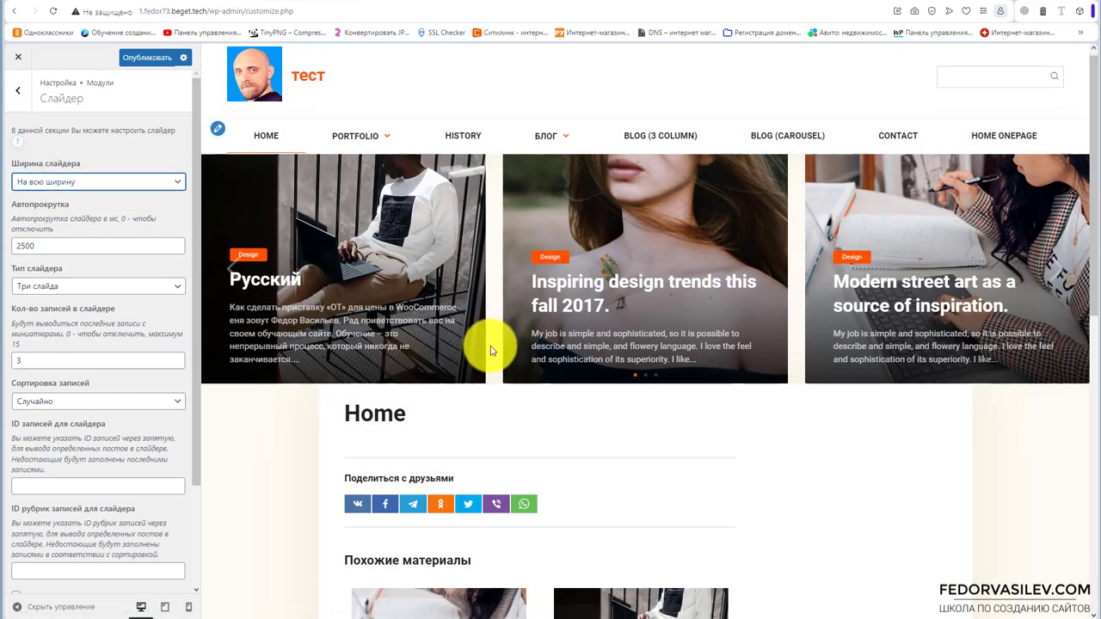
Check the full-width slider on the Home page preview and view the options of Тип слайдера.
{"action": "scroll", "coordinate": [490, 346], "scroll_direction": "down", "scroll_amount": 3}
{"action": "scroll", "coordinate": [491, 346], "scroll_direction": "up", "scroll_amount": 3}
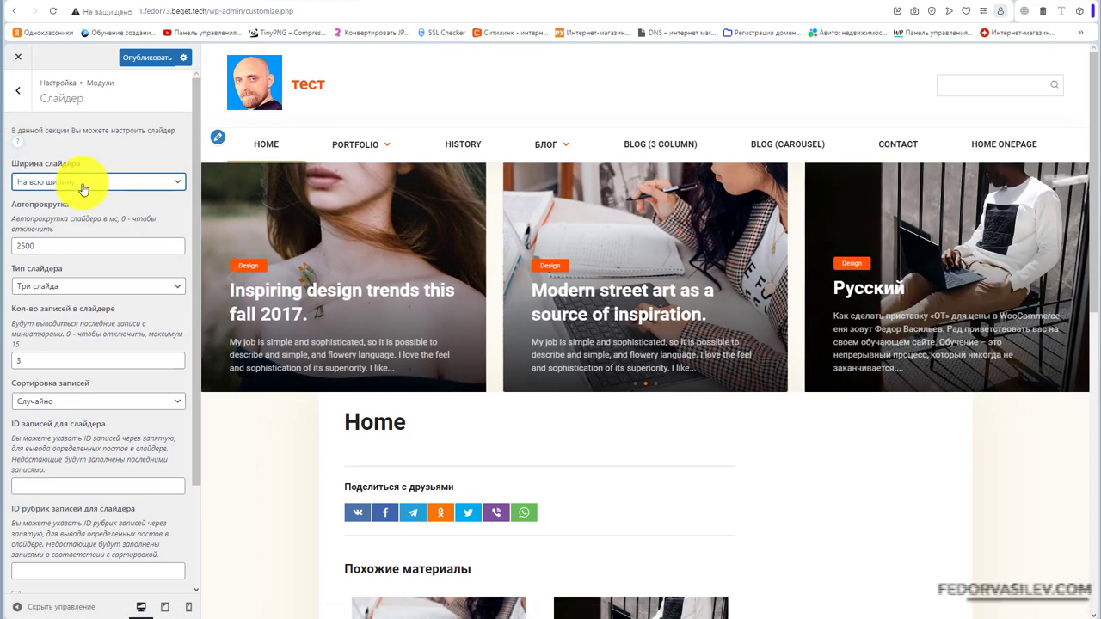
{"action": "left_click", "coordinate": [96, 286]}
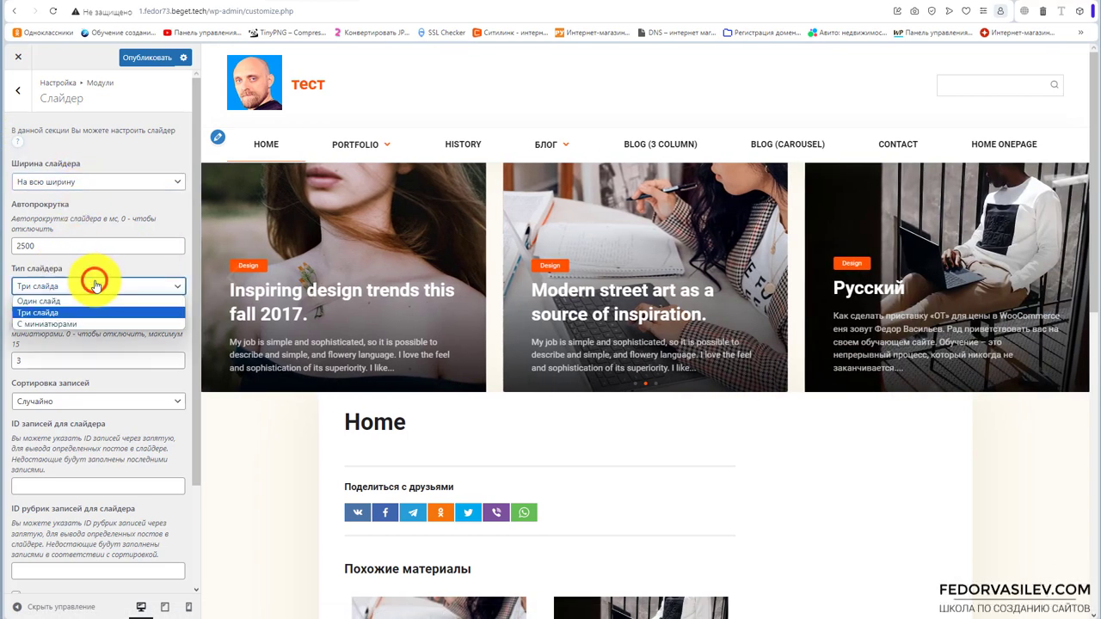
{"action": "left_click", "coordinate": [94, 284]}
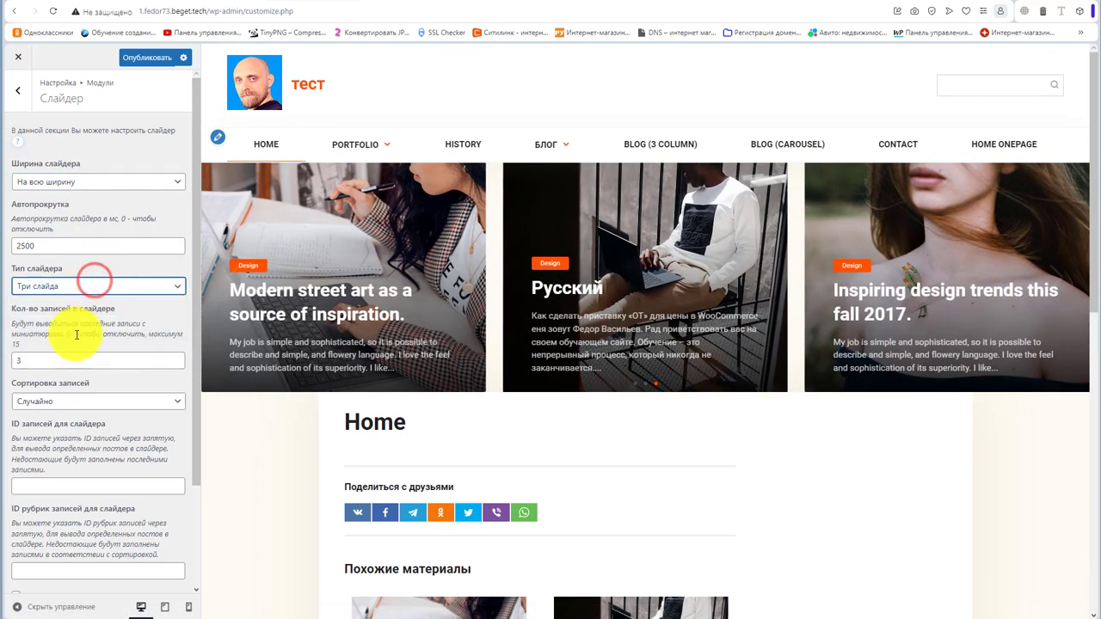
Review the Сортировка записей, ID записей для слайдера and ID рубрик записей для слайдера settings of the slider.
{"action": "scroll", "coordinate": [77, 333], "scroll_direction": "down", "scroll_amount": 2}
{"action": "left_click", "coordinate": [47, 287]}
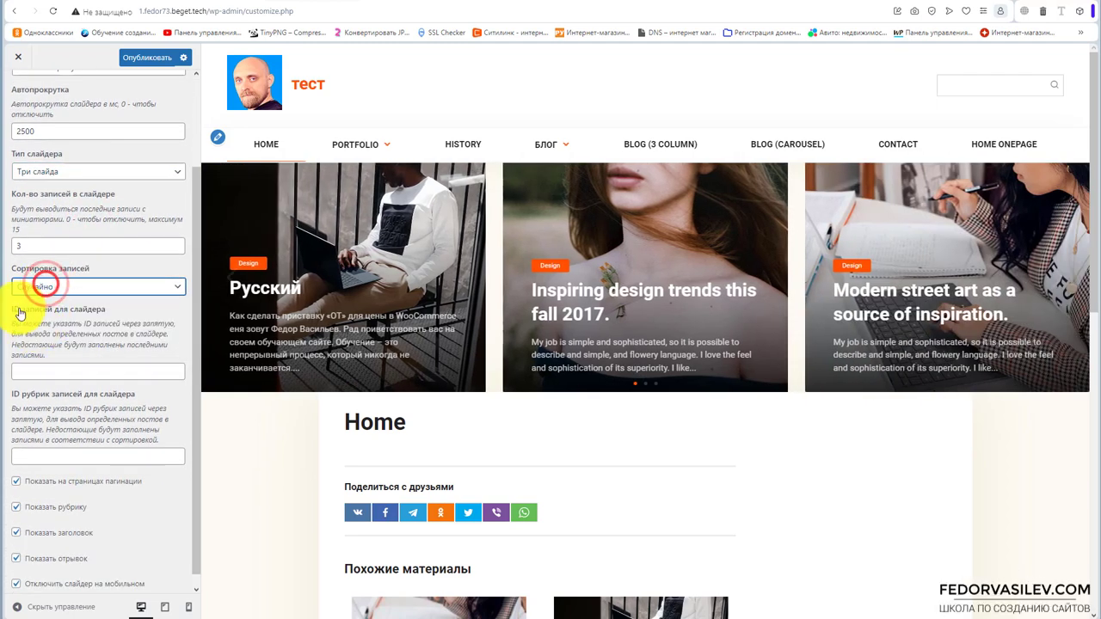
{"action": "left_click_drag", "start_coordinate": [24, 310], "coordinate": [93, 317]}
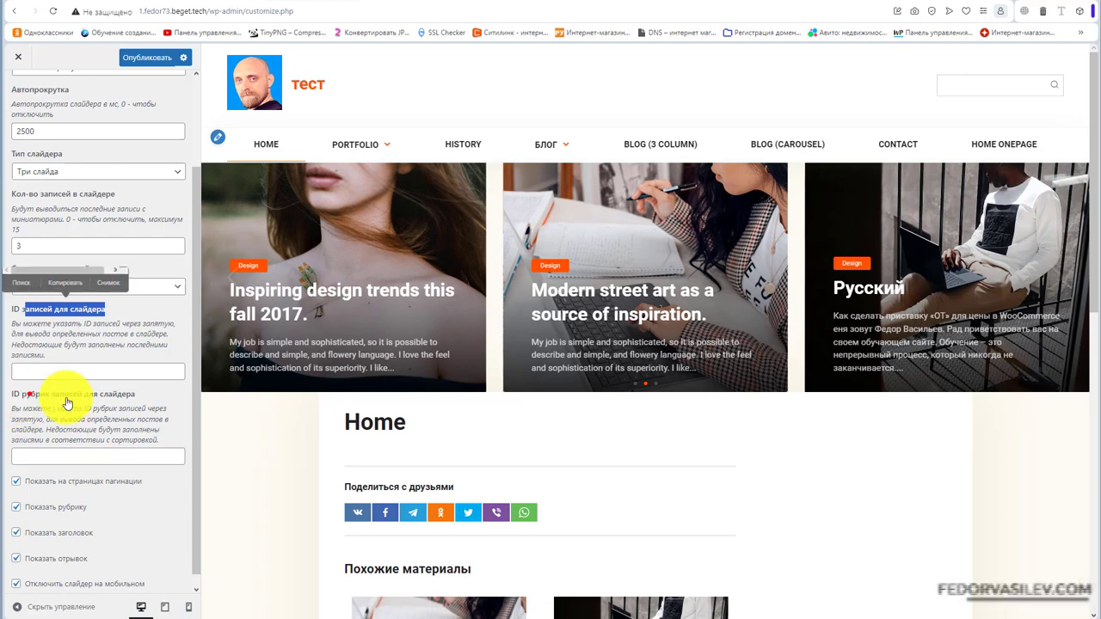
{"action": "left_click_drag", "start_coordinate": [135, 394], "coordinate": [24, 394]}
{"action": "left_click", "coordinate": [40, 414]}
{"action": "scroll", "coordinate": [41, 414], "scroll_direction": "down", "scroll_amount": 1}
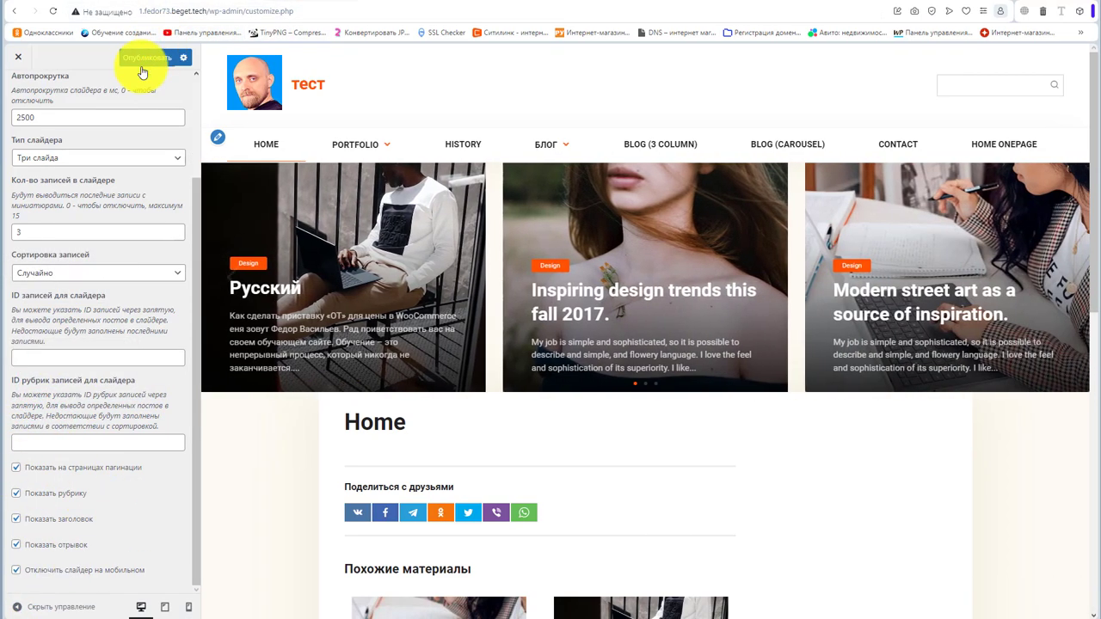
Publish the slider settings and check the live Home page, a slider post, History and Blog (3 Column).
{"action": "left_click", "coordinate": [142, 57]}
{"action": "left_click", "coordinate": [19, 12]}
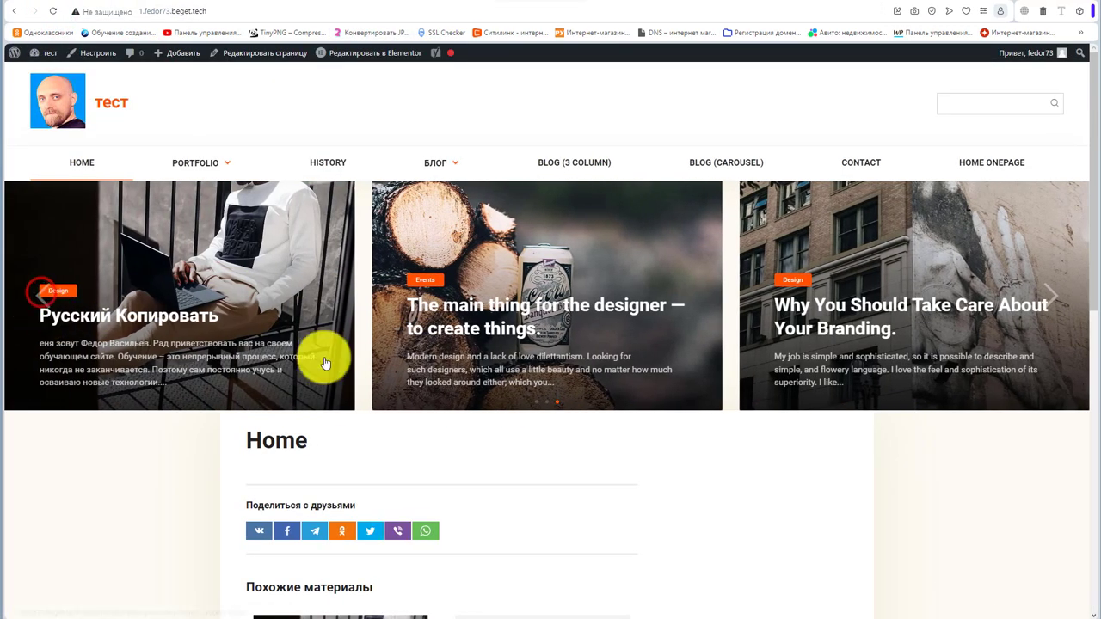
{"action": "scroll", "coordinate": [320, 356], "scroll_direction": "down", "scroll_amount": 3}
{"action": "left_click", "coordinate": [335, 412]}
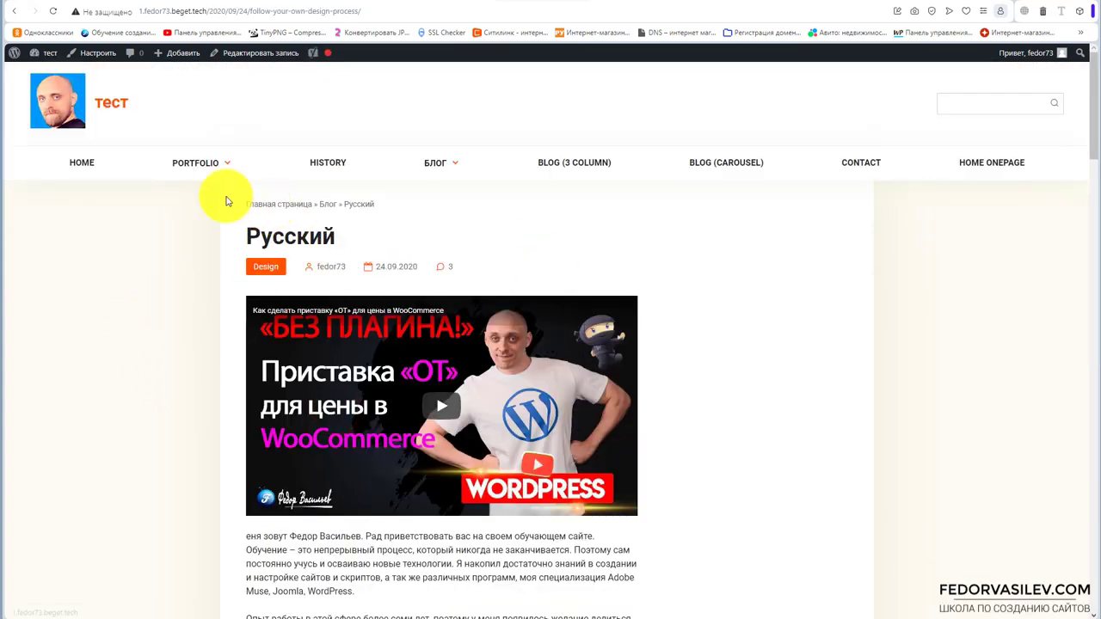
{"action": "left_click", "coordinate": [342, 151]}
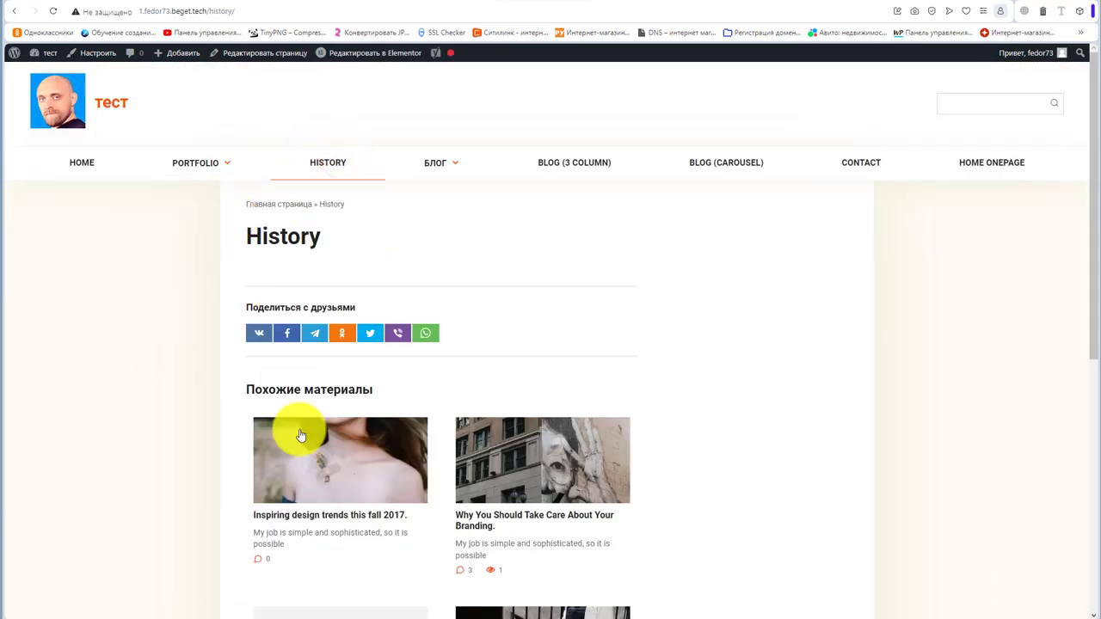
{"action": "left_click", "coordinate": [556, 163]}
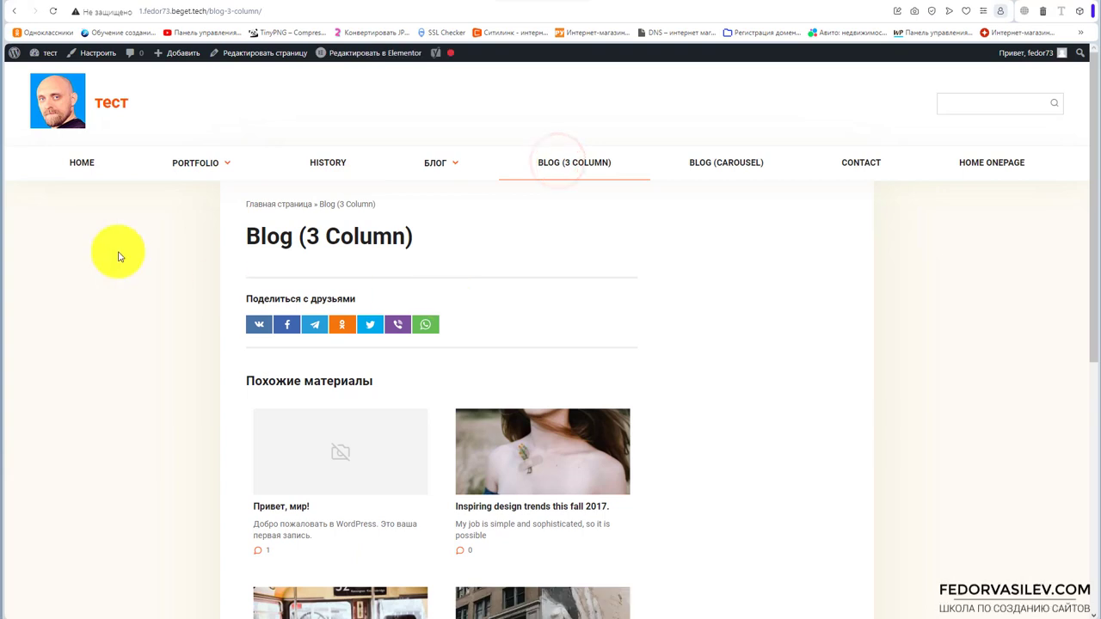
{"action": "left_click", "coordinate": [82, 164]}
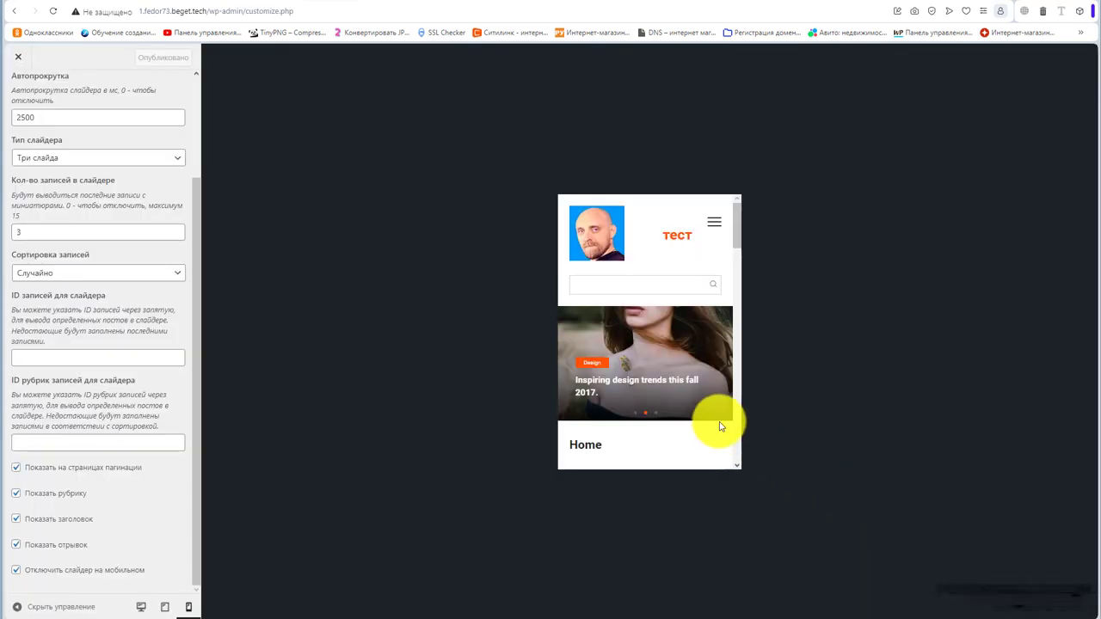
Page through the slides of the Home page slider in the mobile preview.
{"action": "left_click", "coordinate": [717, 369]}
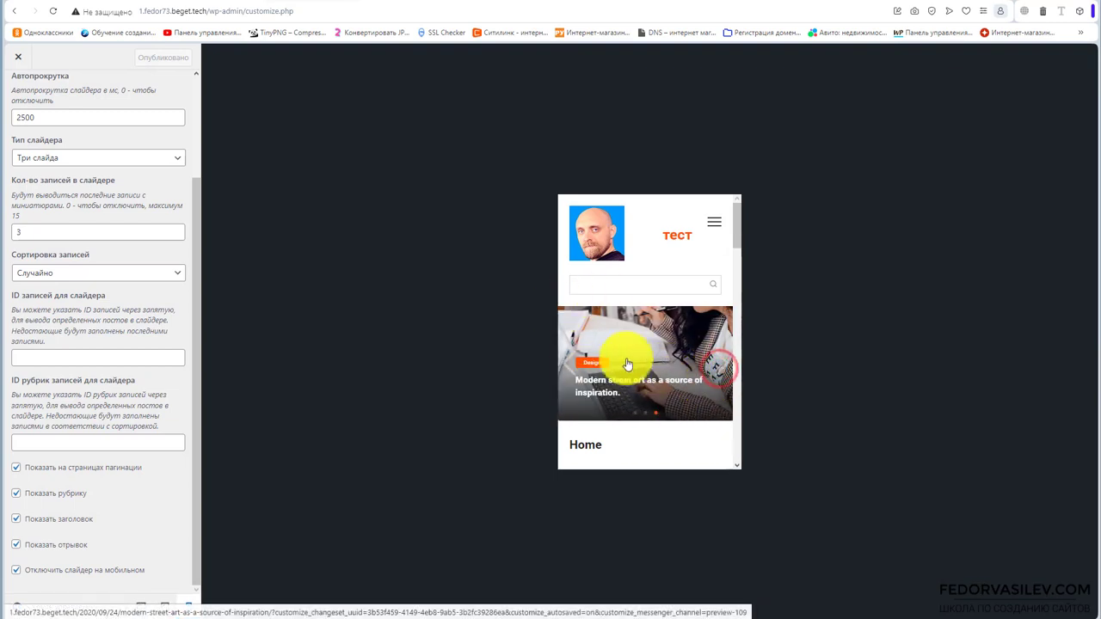
{"action": "left_click", "coordinate": [715, 368]}
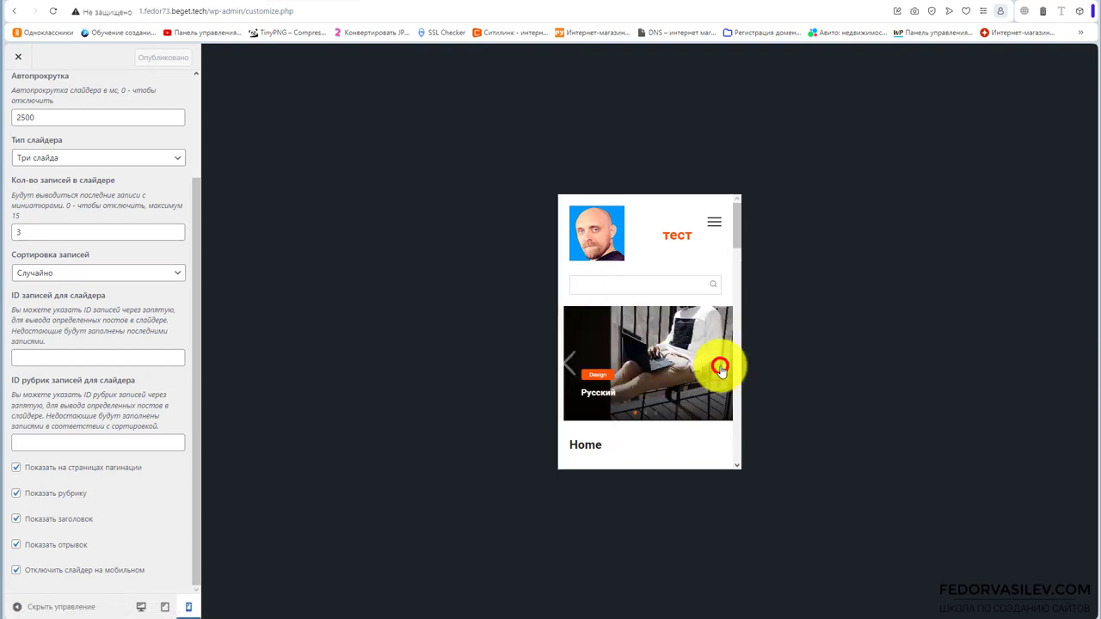
{"action": "left_click", "coordinate": [647, 415]}
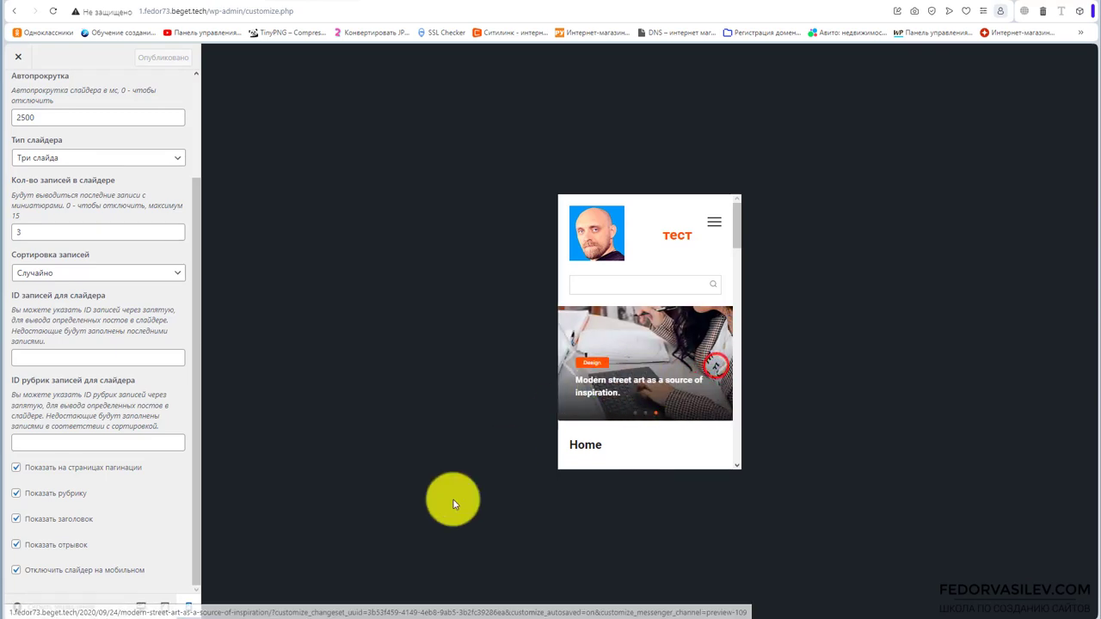
Return to the desktop preview, open the Содержание module settings and read the theme documentation about the table of contents.
{"action": "left_click", "coordinate": [141, 606]}
{"action": "left_click", "coordinate": [59, 156]}
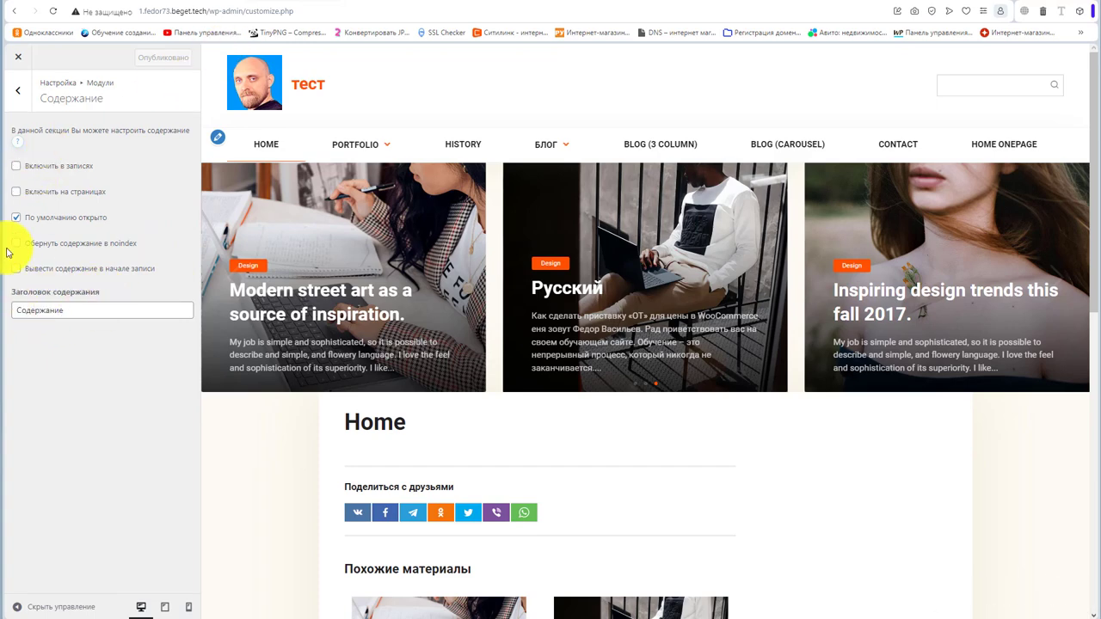
{"action": "left_click", "coordinate": [372, 1]}
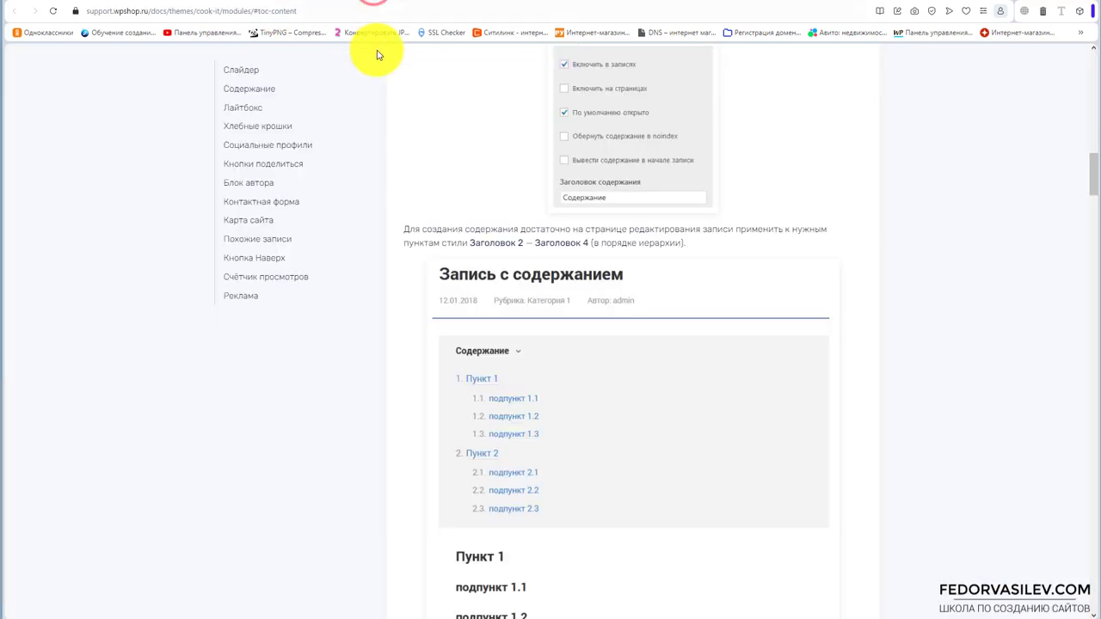
{"action": "scroll", "coordinate": [388, 202], "scroll_direction": "down", "scroll_amount": 1}
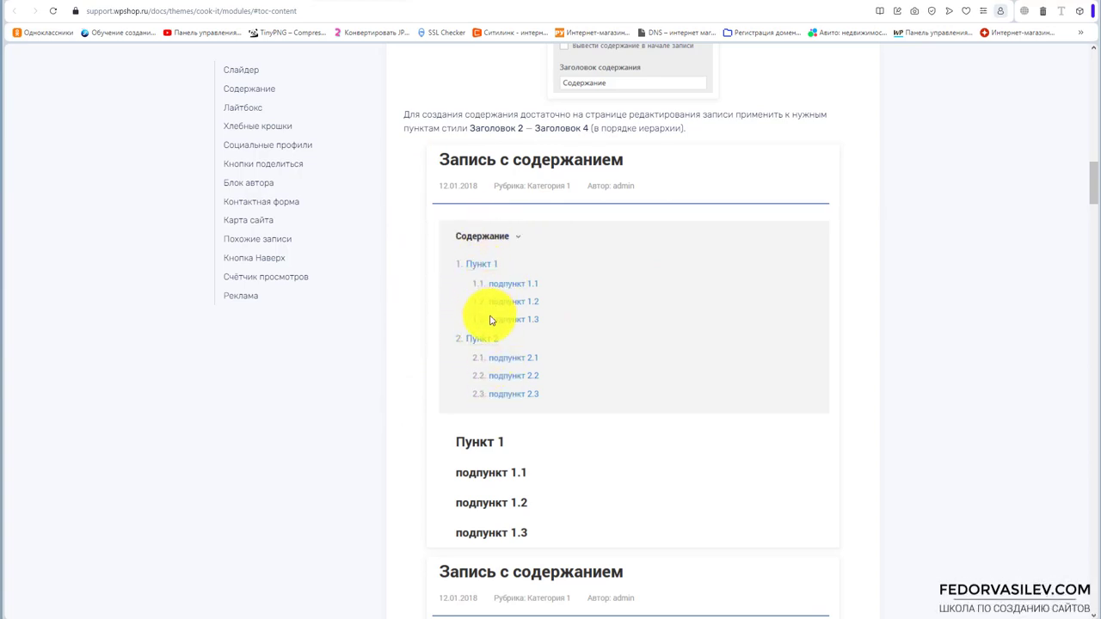
{"action": "left_click", "coordinate": [483, 280]}
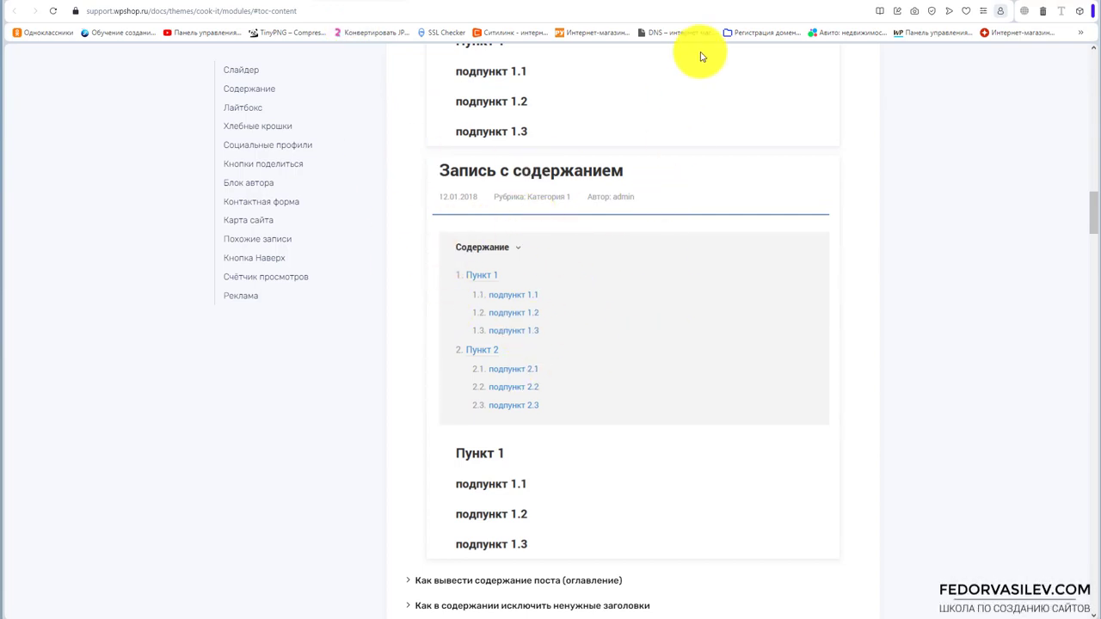
Open the recipe Рыбное филе в соевом соусе on the Cook It demo site and look through its layout.
{"action": "left_click", "coordinate": [723, 1]}
{"action": "scroll", "coordinate": [594, 290], "scroll_direction": "down", "scroll_amount": 3}
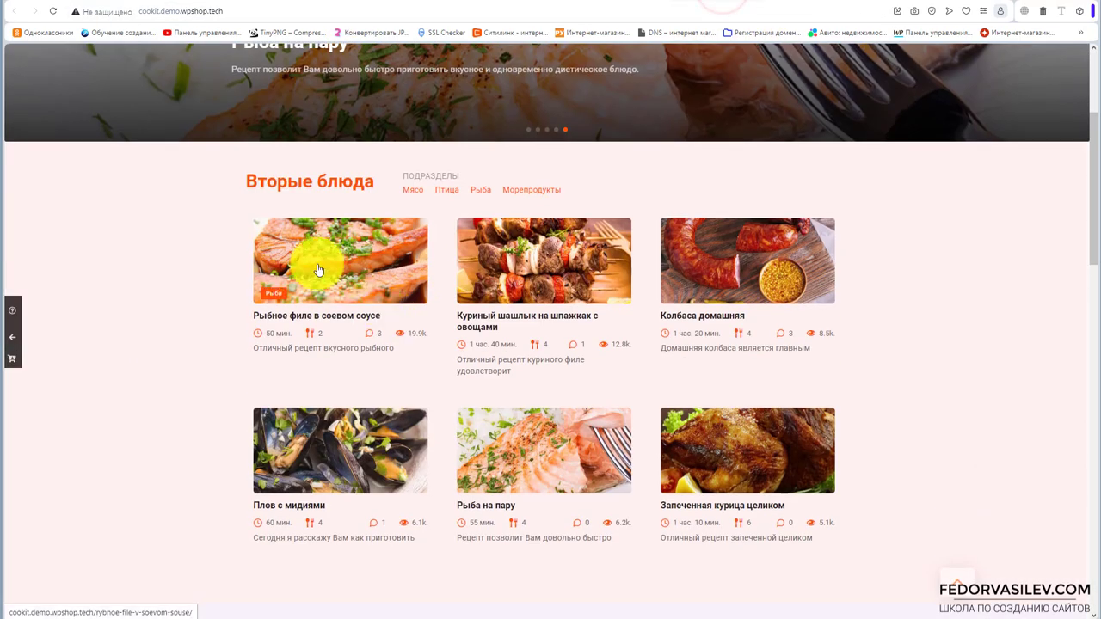
{"action": "left_click", "coordinate": [316, 264]}
{"action": "scroll", "coordinate": [136, 217], "scroll_direction": "down", "scroll_amount": 15}
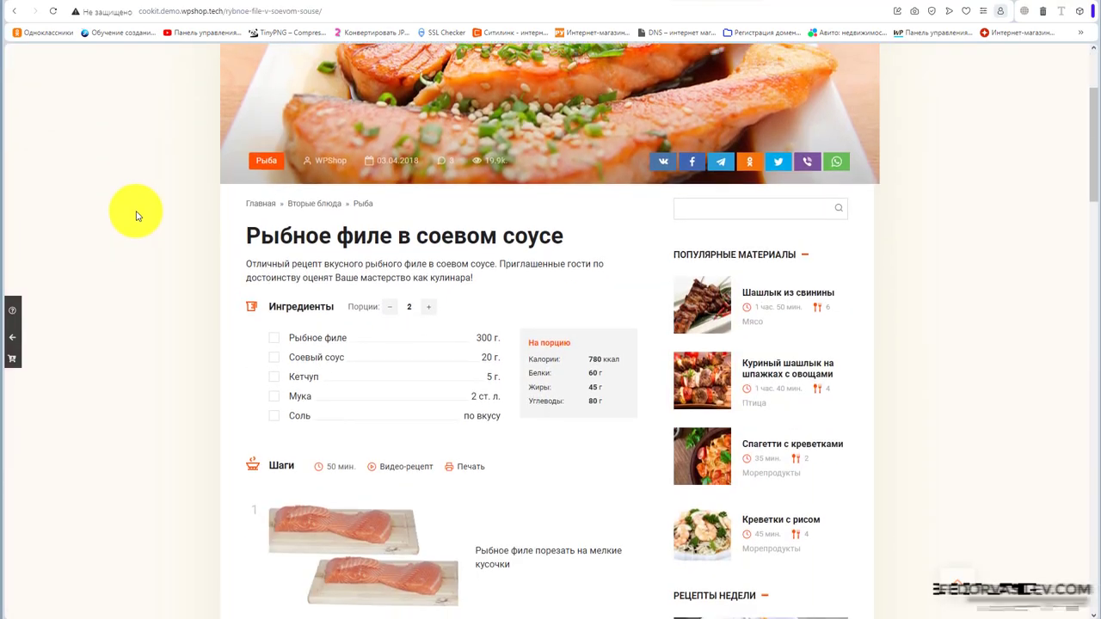
{"action": "scroll", "coordinate": [135, 217], "scroll_direction": "down", "scroll_amount": 4}
{"action": "scroll", "coordinate": [136, 216], "scroll_direction": "up", "scroll_amount": 13}
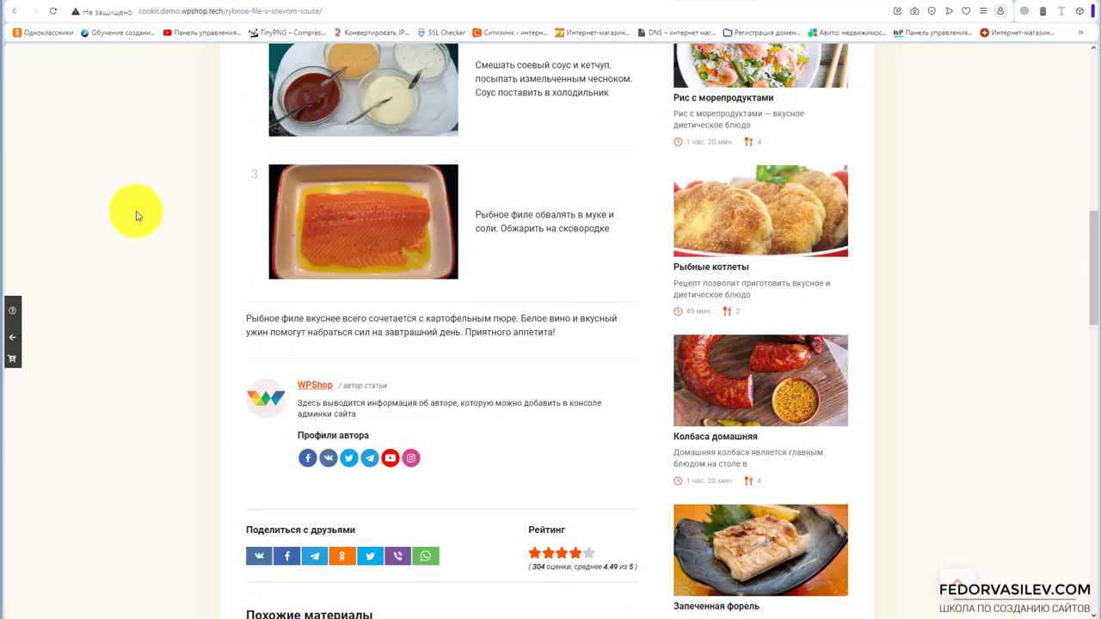
{"action": "scroll", "coordinate": [136, 217], "scroll_direction": "up", "scroll_amount": 2}
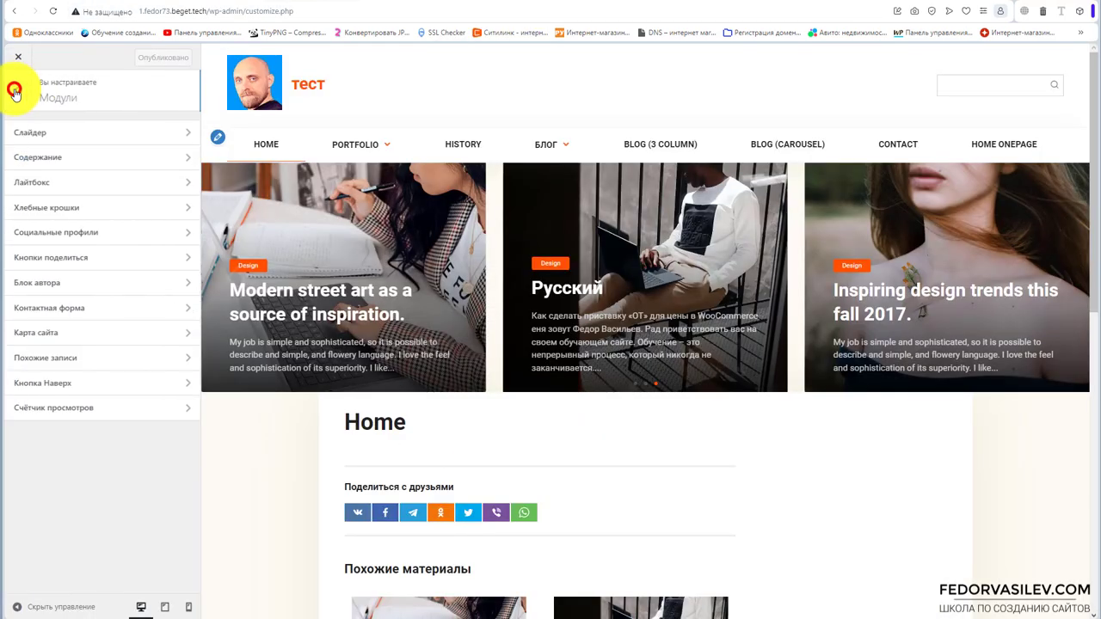
Open the Лайтбокс module settings and consult the linked documentation page.
{"action": "left_click", "coordinate": [39, 183]}
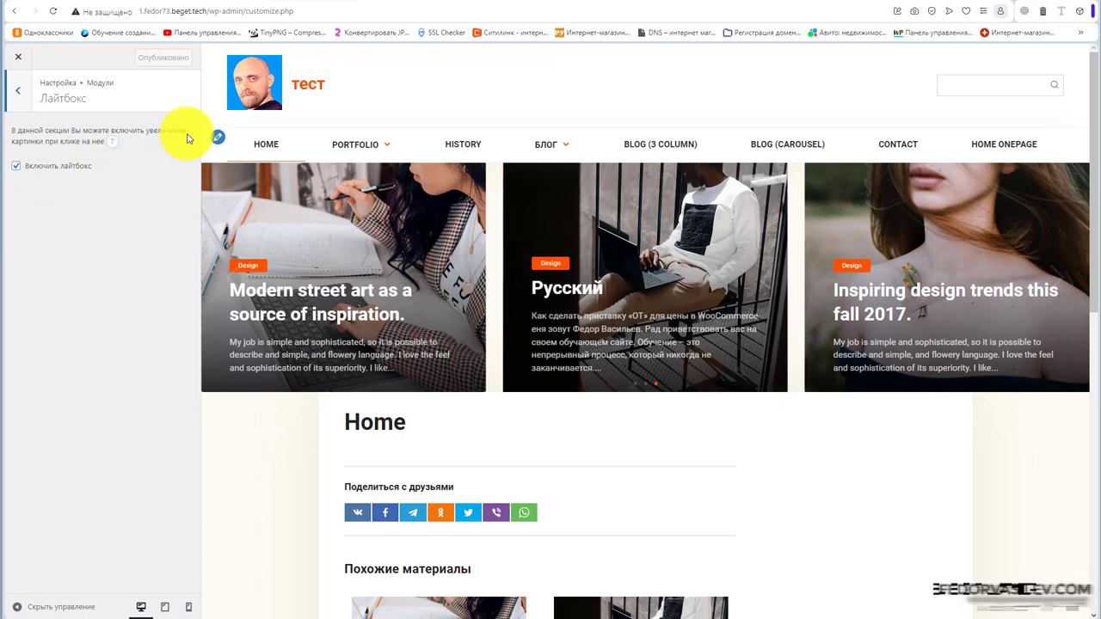
{"action": "left_click", "coordinate": [116, 145]}
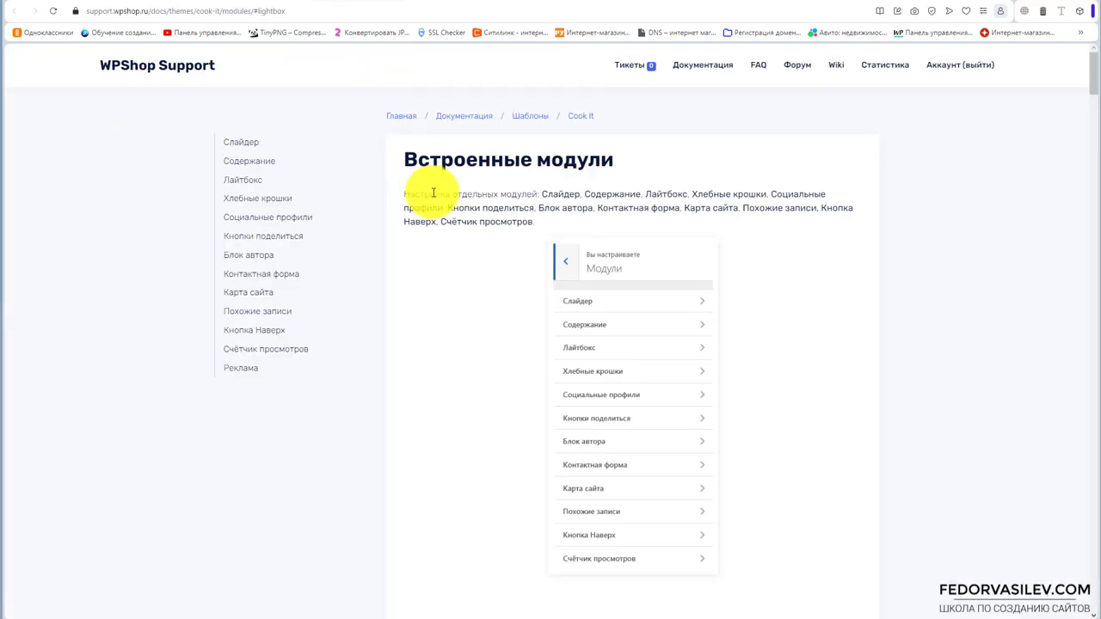
{"action": "left_click_drag", "start_coordinate": [421, 191], "coordinate": [440, 191]}
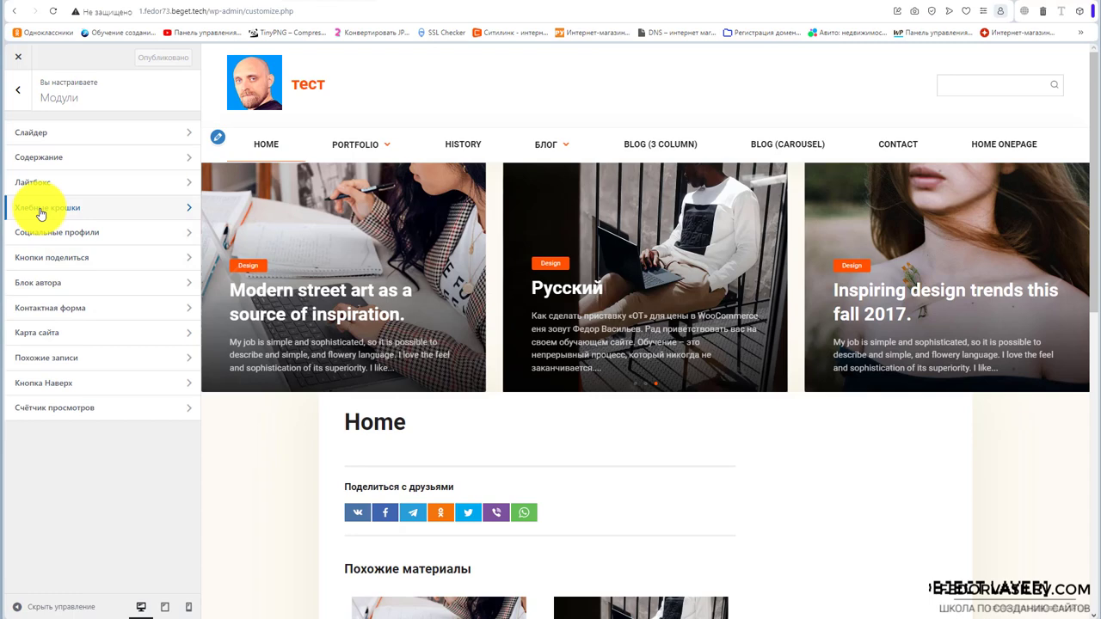
Open the Хлебные крошки settings and look through the live post Modern street art as a source of inspiration.
{"action": "left_click", "coordinate": [39, 207]}
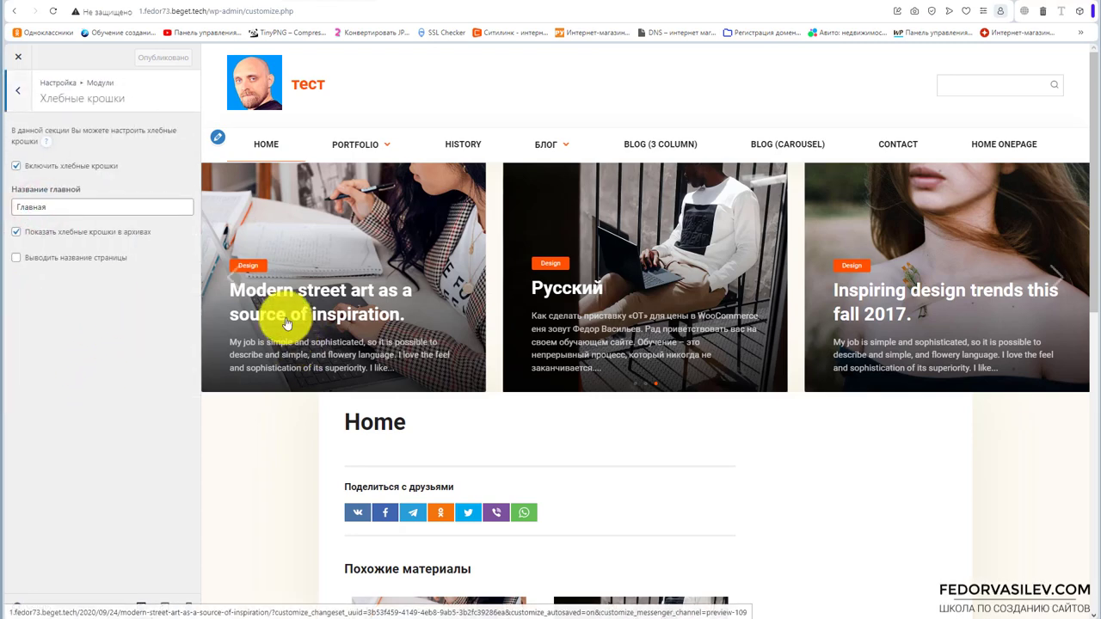
{"action": "scroll", "coordinate": [434, 170], "scroll_direction": "down", "scroll_amount": 3}
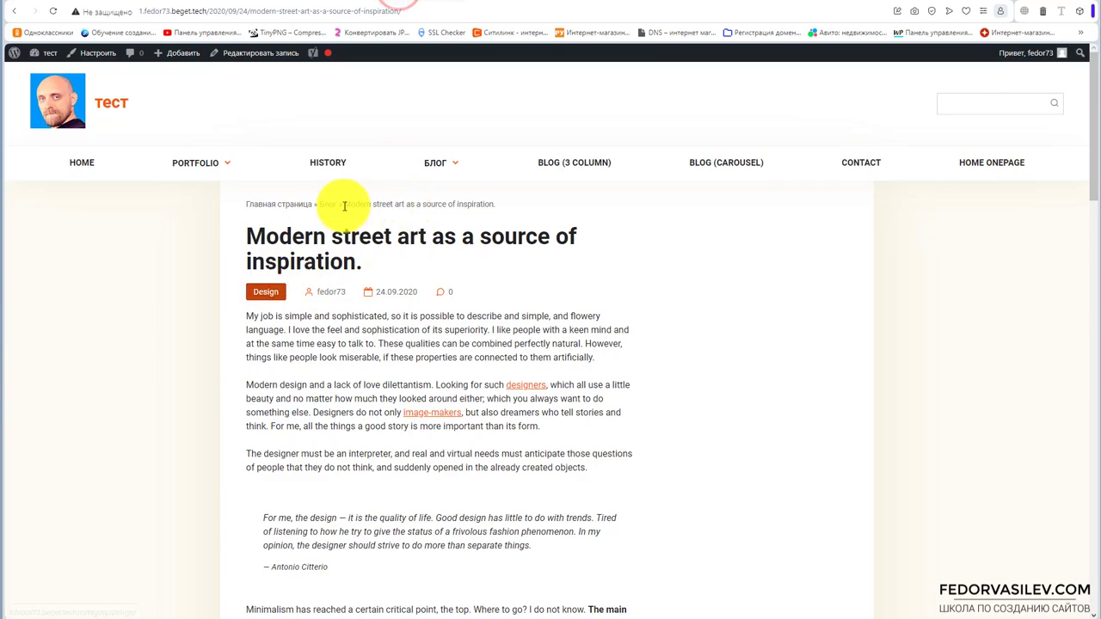
{"action": "scroll", "coordinate": [353, 258], "scroll_direction": "down", "scroll_amount": 5}
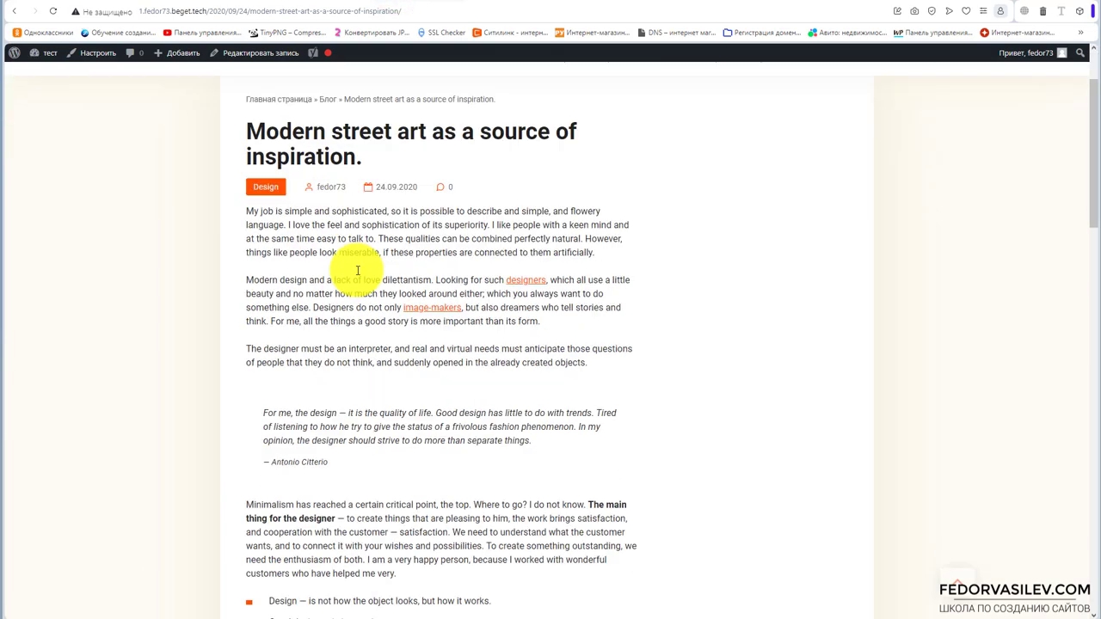
{"action": "scroll", "coordinate": [359, 275], "scroll_direction": "down", "scroll_amount": 4}
{"action": "scroll", "coordinate": [442, 432], "scroll_direction": "up", "scroll_amount": 9}
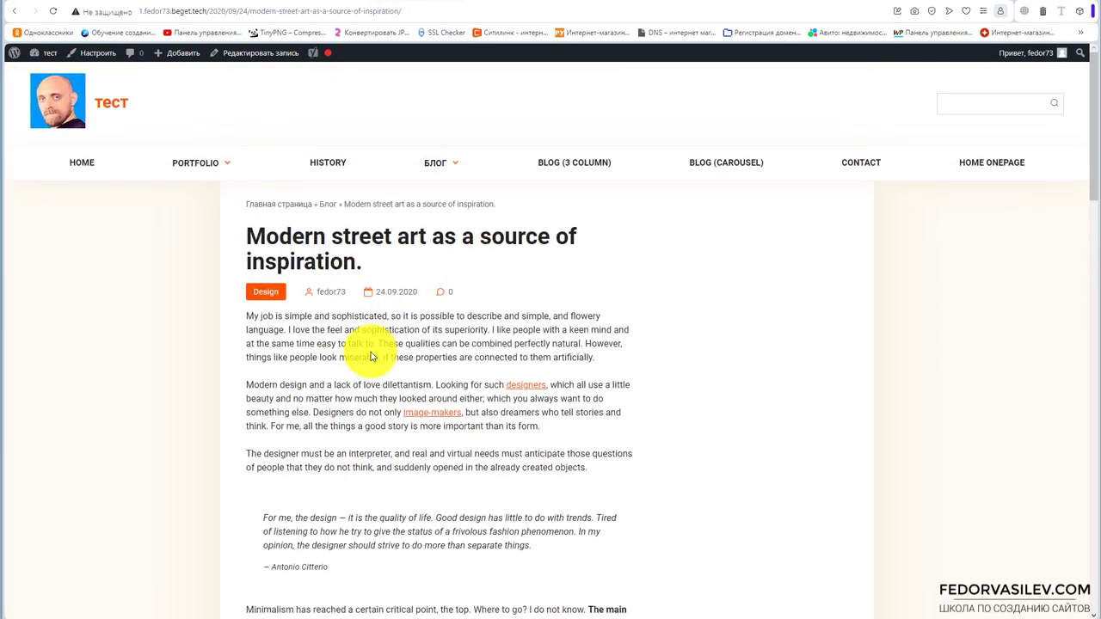
Examine the breadcrumb trail above the post title, including its final post name element.
{"action": "left_click_drag", "start_coordinate": [506, 203], "coordinate": [243, 204]}
{"action": "left_click", "coordinate": [516, 216]}
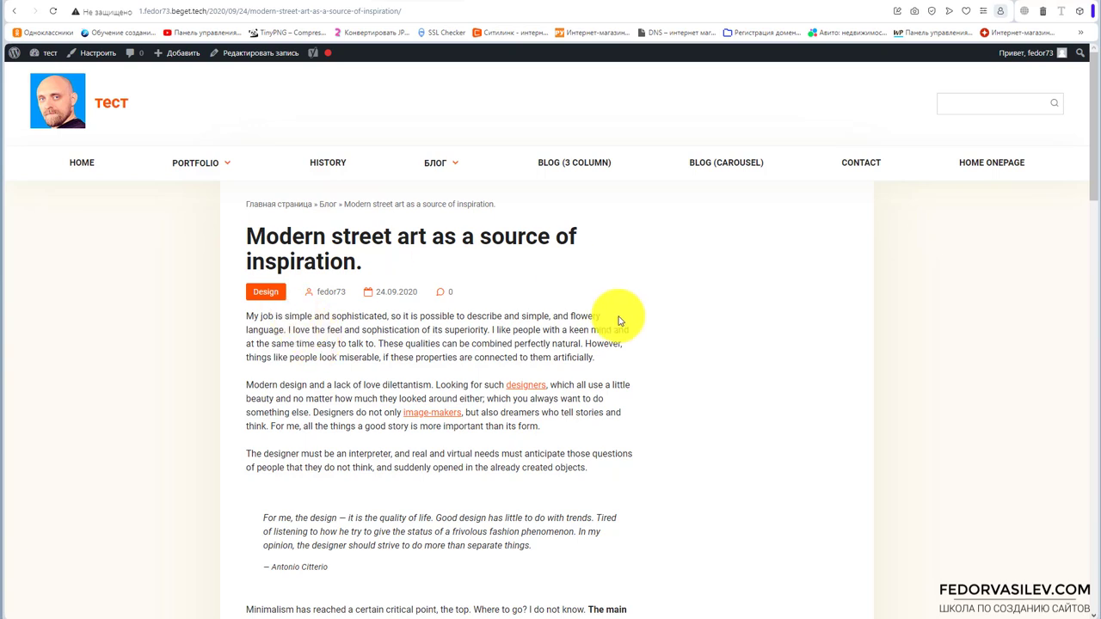
{"action": "left_click_drag", "start_coordinate": [504, 204], "coordinate": [242, 209]}
{"action": "left_click", "coordinate": [546, 204]}
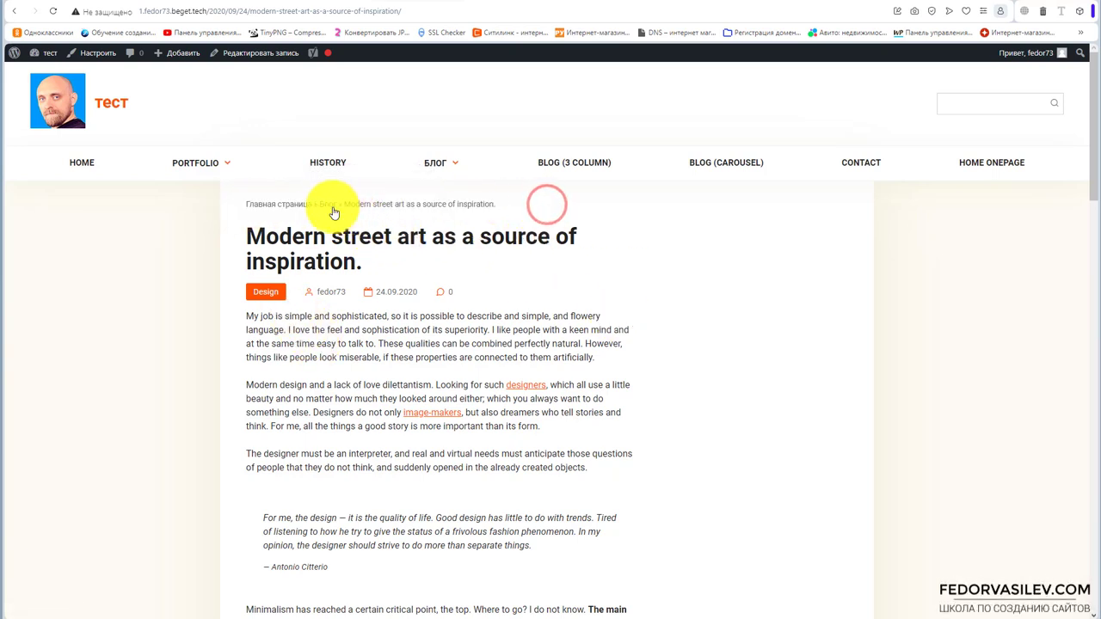
{"action": "left_click_drag", "start_coordinate": [343, 204], "coordinate": [471, 206]}
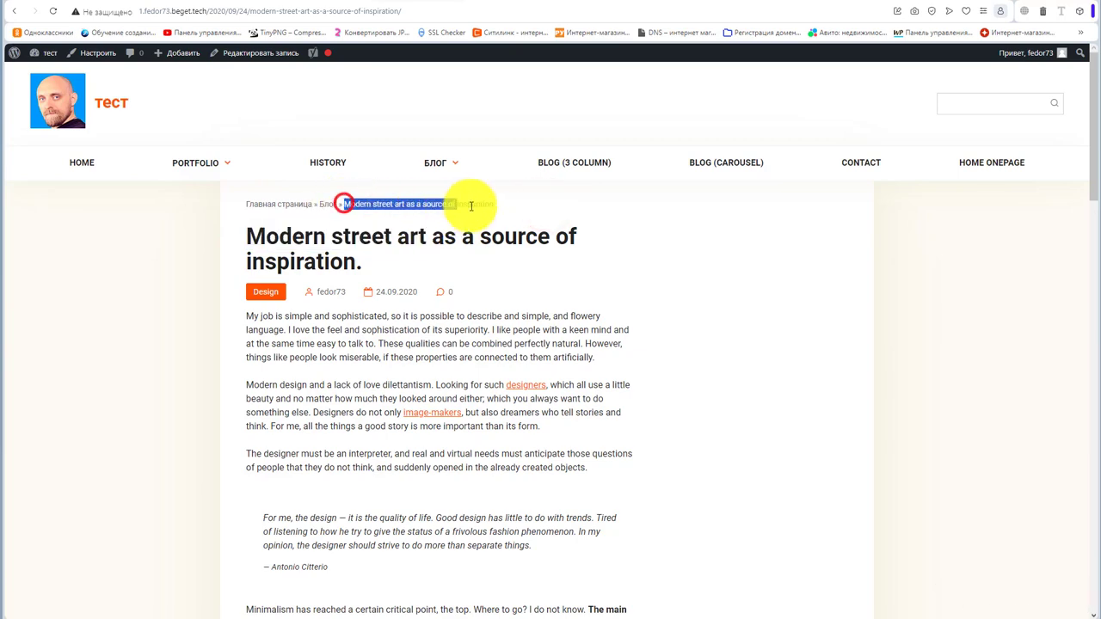
{"action": "left_click", "coordinate": [386, 231]}
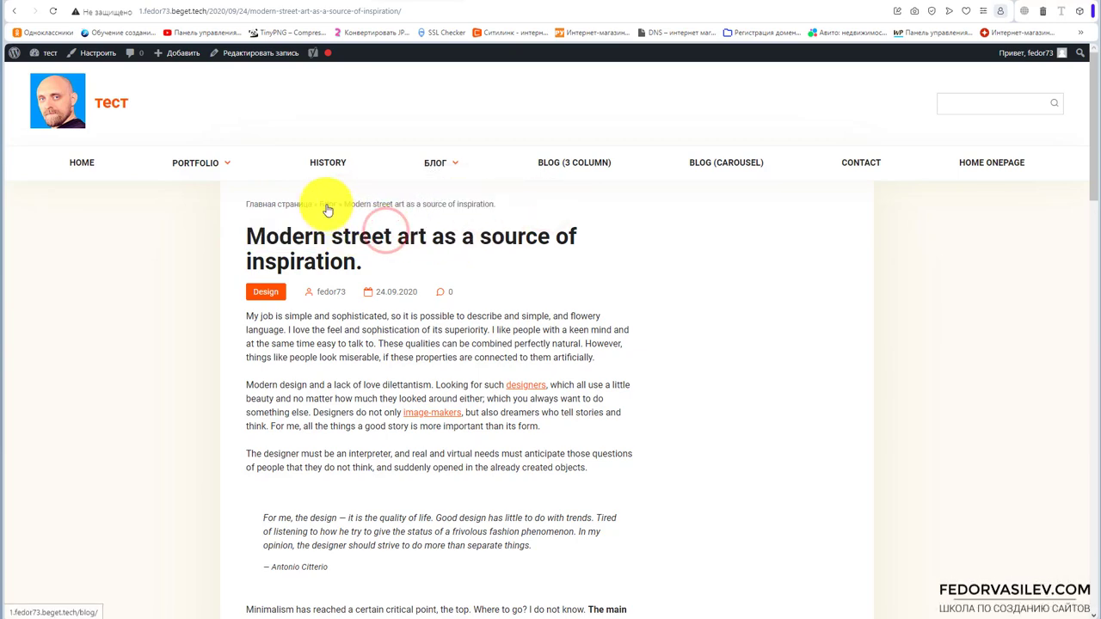
Follow the Блог breadcrumb link and look through the blog archive page.
{"action": "left_click", "coordinate": [327, 207]}
{"action": "scroll", "coordinate": [310, 323], "scroll_direction": "down", "scroll_amount": 5}
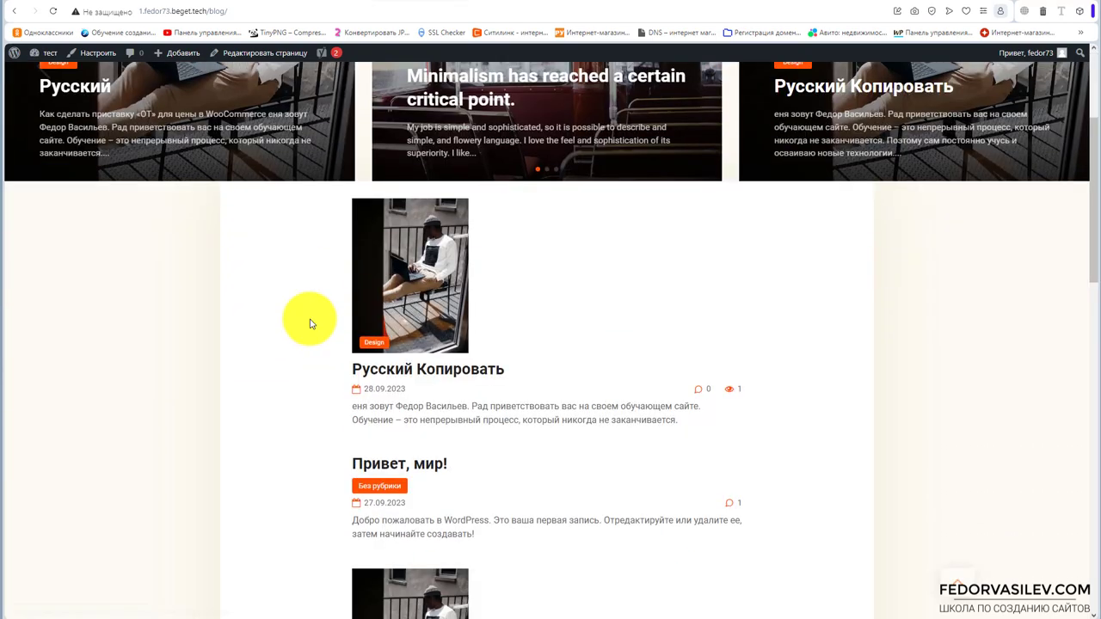
{"action": "scroll", "coordinate": [305, 320], "scroll_direction": "up", "scroll_amount": 5}
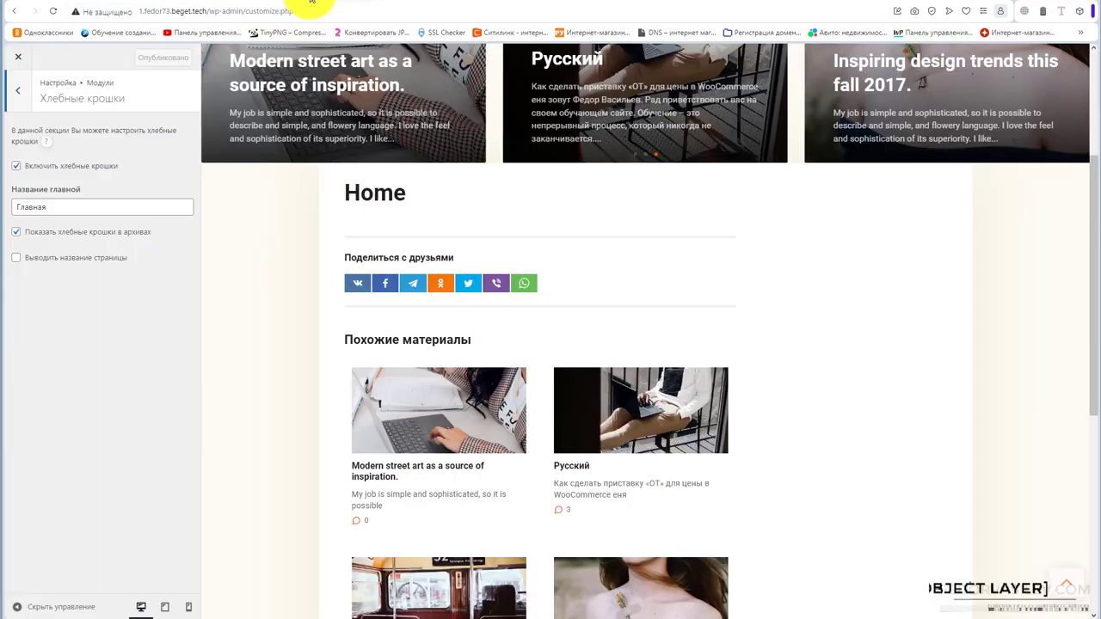
Review the Название главной field and the Показать хлебные крошки в архивах option, and return to the modules list.
{"action": "double_click", "coordinate": [30, 208]}
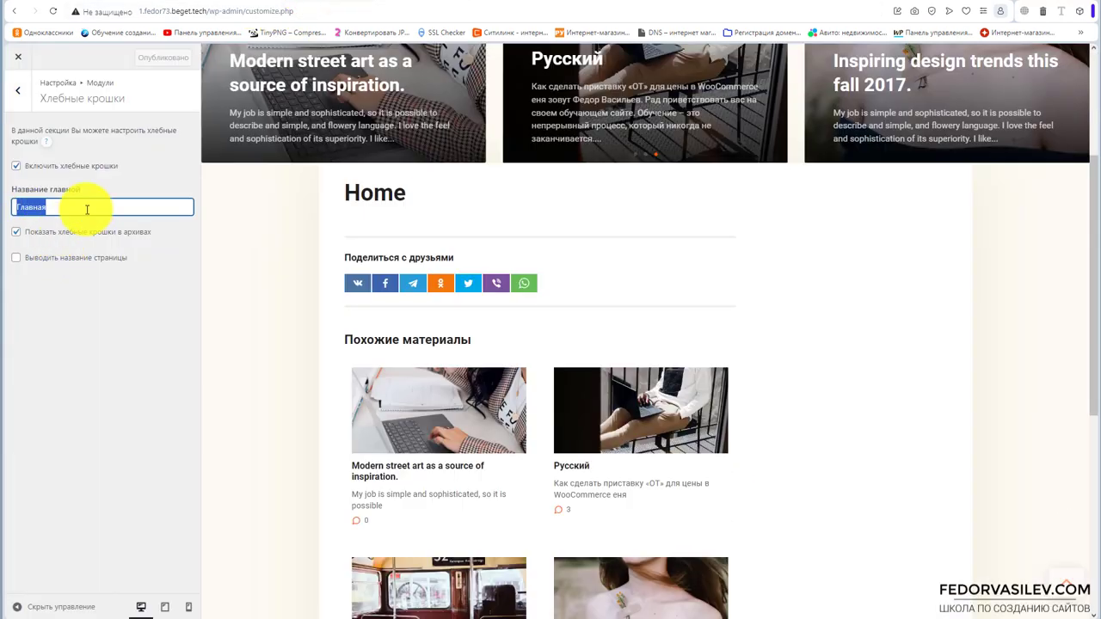
{"action": "double_click", "coordinate": [147, 232]}
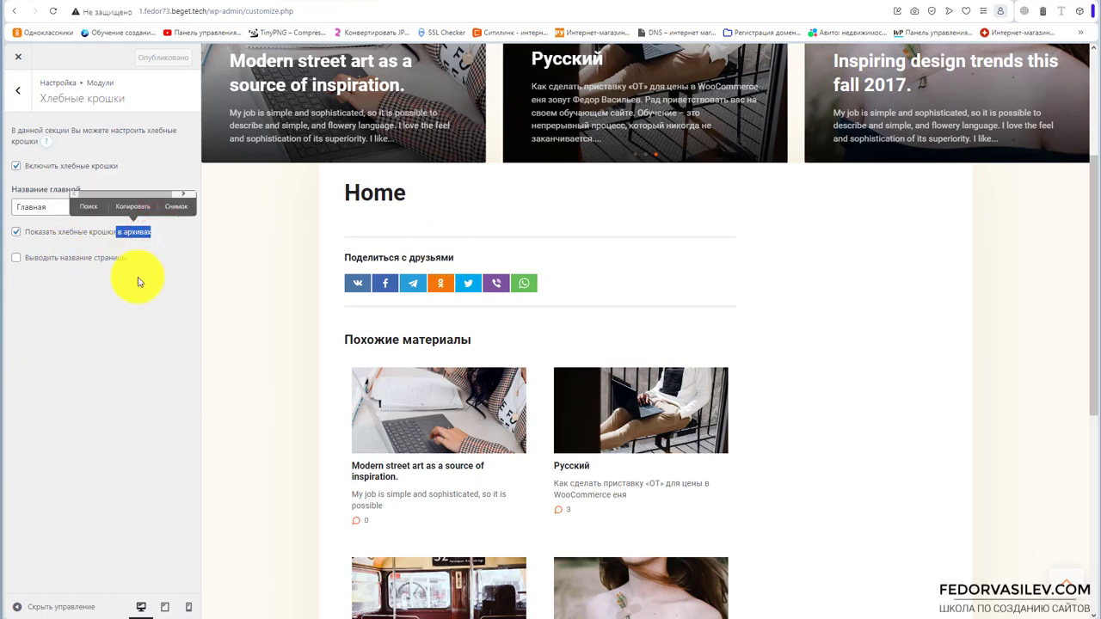
{"action": "left_click", "coordinate": [26, 98]}
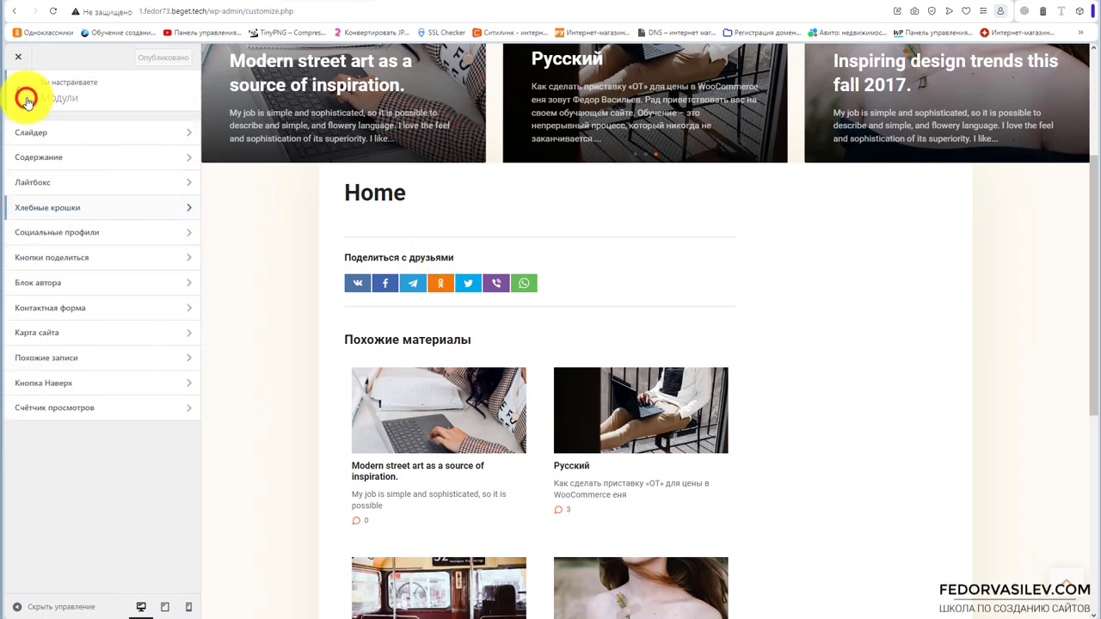
Open the Социальные профили module and look through the available social network fields and the Скрыть ссылки через JS option.
{"action": "left_click", "coordinate": [66, 233]}
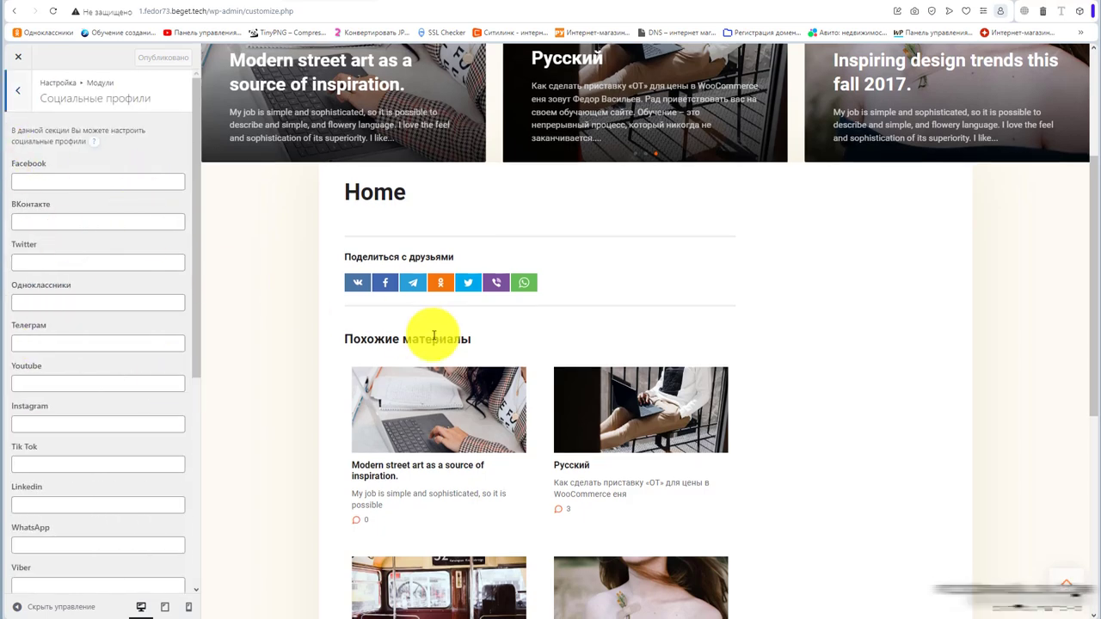
{"action": "scroll", "coordinate": [430, 335], "scroll_direction": "down", "scroll_amount": 5}
{"action": "scroll", "coordinate": [138, 335], "scroll_direction": "down", "scroll_amount": 2}
{"action": "scroll", "coordinate": [135, 336], "scroll_direction": "down", "scroll_amount": 2}
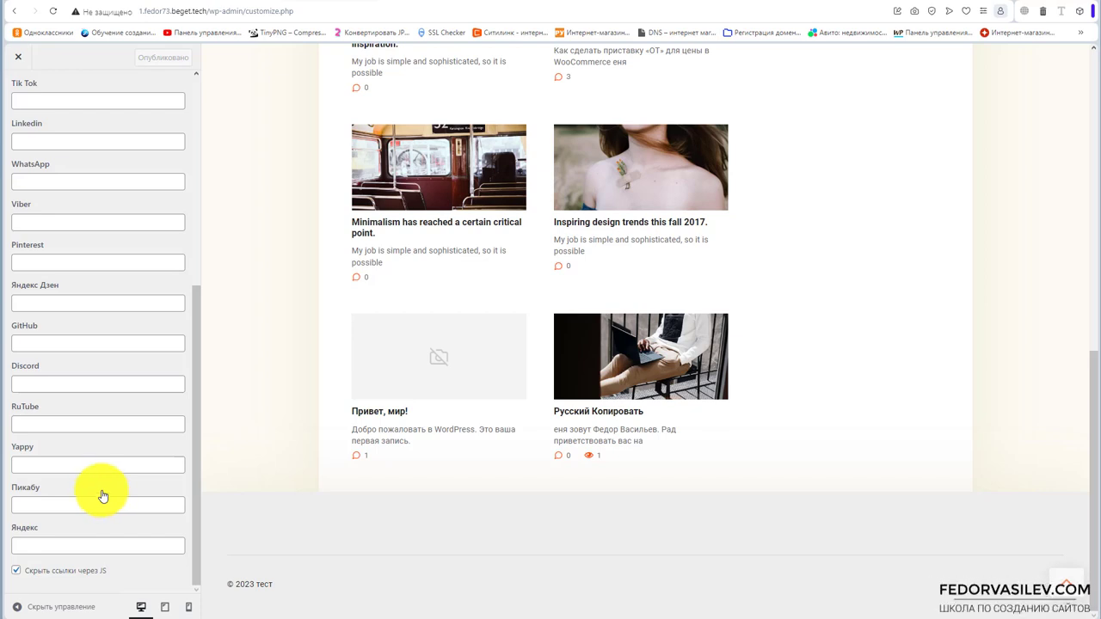
{"action": "scroll", "coordinate": [96, 465], "scroll_direction": "up", "scroll_amount": 4}
{"action": "scroll", "coordinate": [59, 213], "scroll_direction": "down", "scroll_amount": 4}
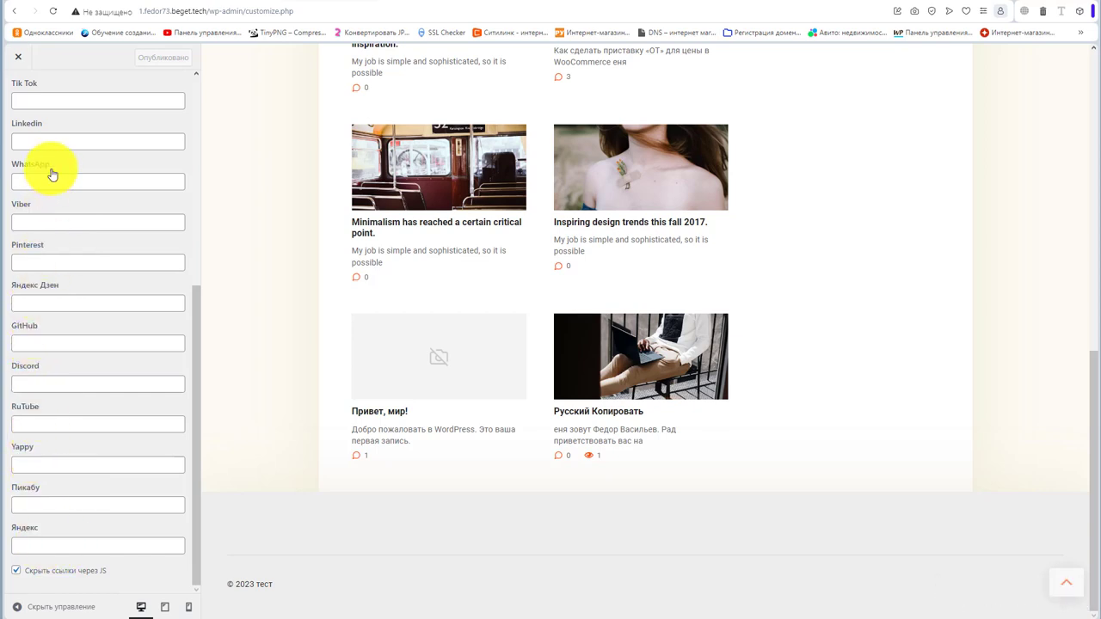
{"action": "scroll", "coordinate": [96, 243], "scroll_direction": "up", "scroll_amount": 2}
{"action": "scroll", "coordinate": [97, 232], "scroll_direction": "up", "scroll_amount": 7}
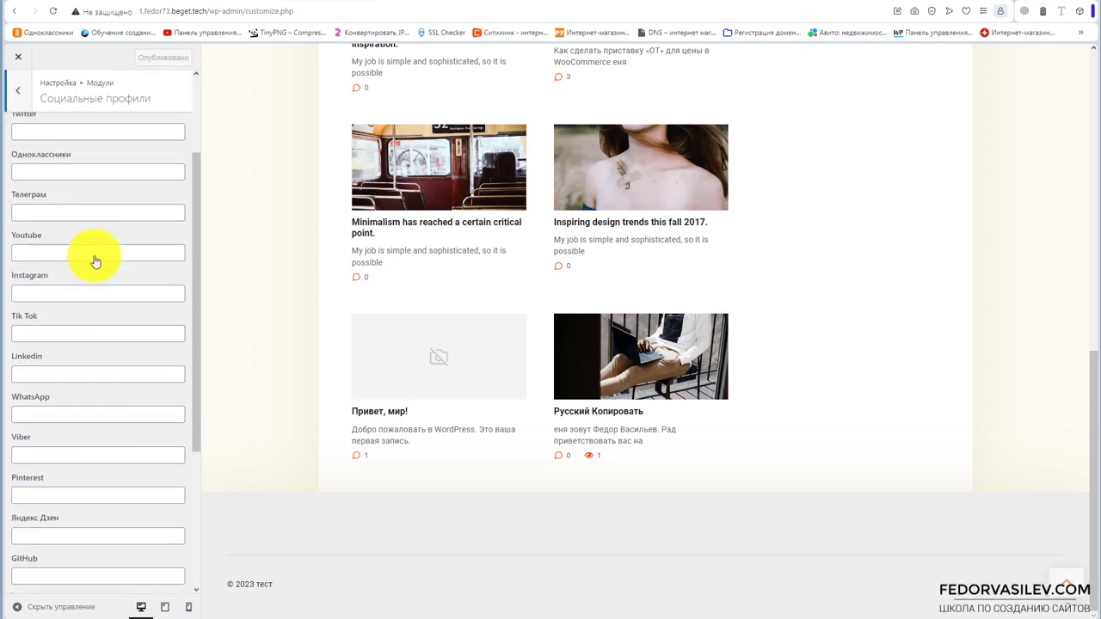
{"action": "scroll", "coordinate": [79, 198], "scroll_direction": "down", "scroll_amount": 9}
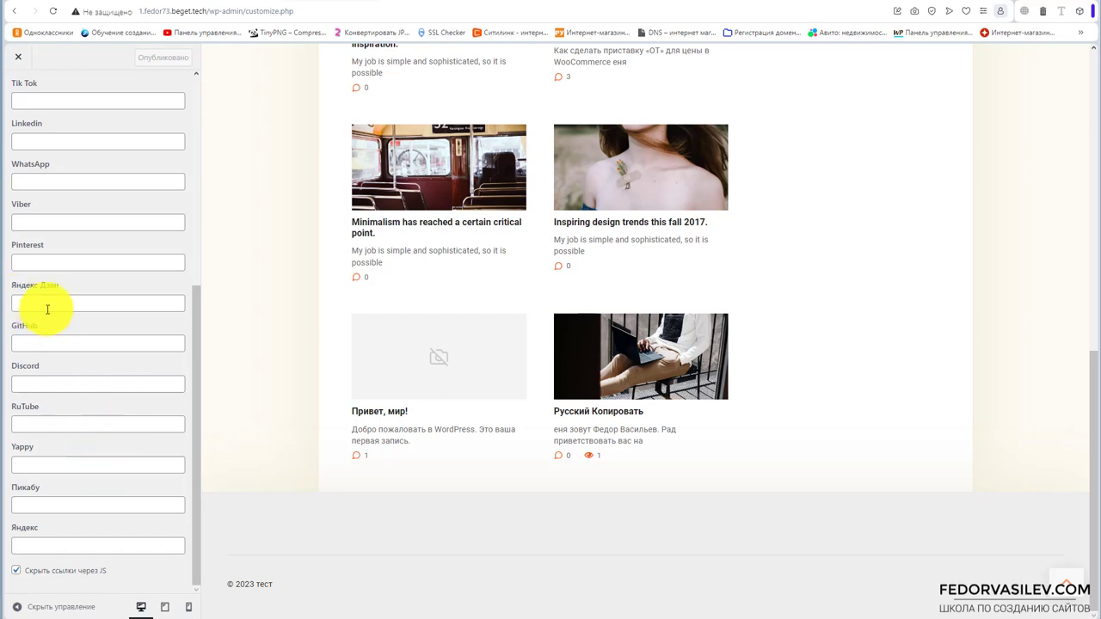
Set the Телеграм profile link to #, publish the change, and check the social icon in the site header.
{"action": "scroll", "coordinate": [47, 310], "scroll_direction": "up", "scroll_amount": 5}
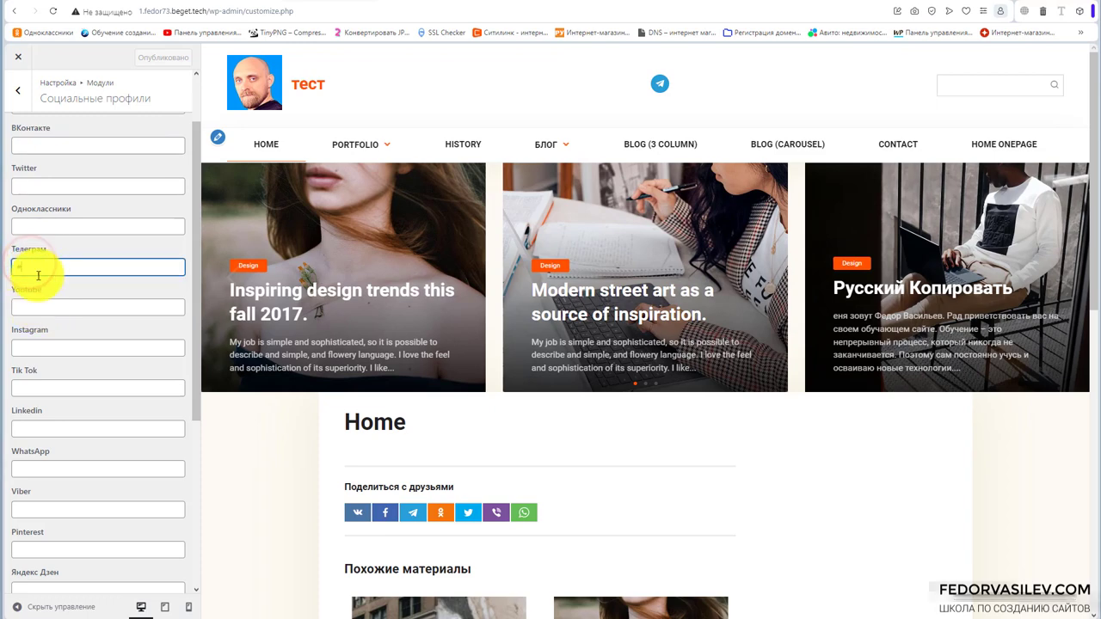
{"action": "scroll", "coordinate": [115, 233], "scroll_direction": "down", "scroll_amount": 1}
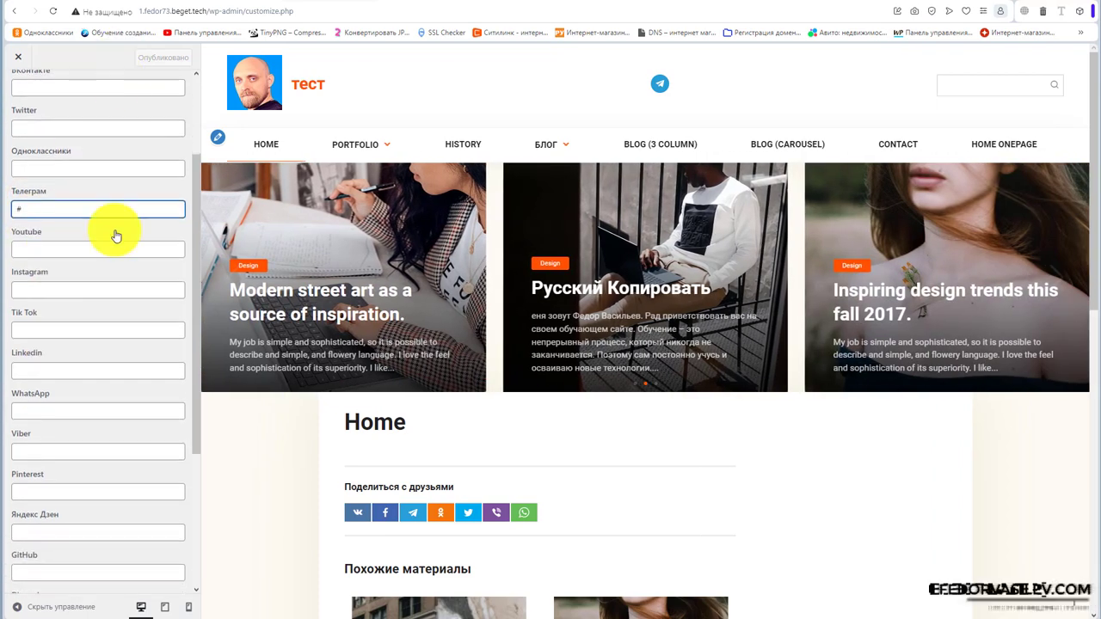
{"action": "scroll", "coordinate": [115, 233], "scroll_direction": "up", "scroll_amount": 2}
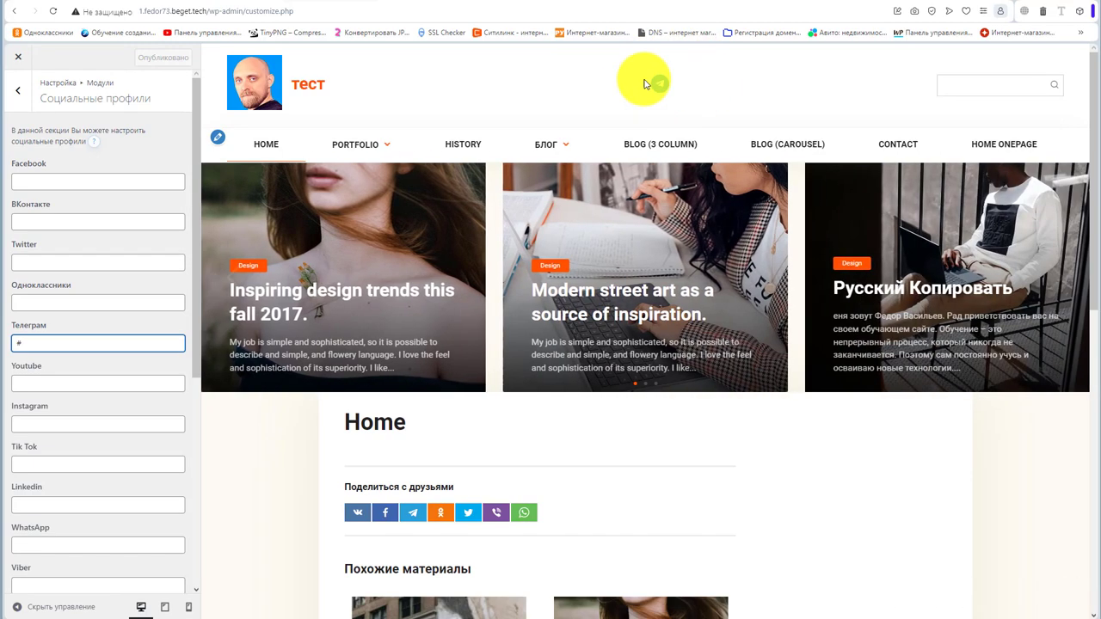
{"action": "scroll", "coordinate": [757, 198], "scroll_direction": "down", "scroll_amount": 8}
{"action": "scroll", "coordinate": [754, 197], "scroll_direction": "up", "scroll_amount": 8}
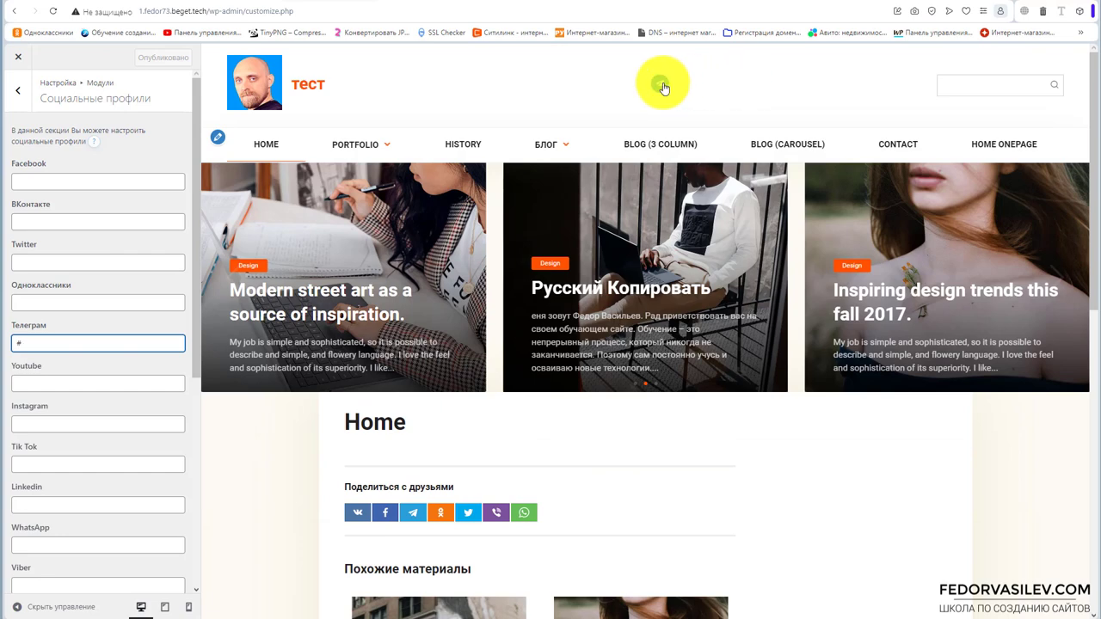
Open the Кнопки поделиться module and examine the share buttons under the post Why You Should Take Care About Your Branding.
{"action": "left_click", "coordinate": [18, 90]}
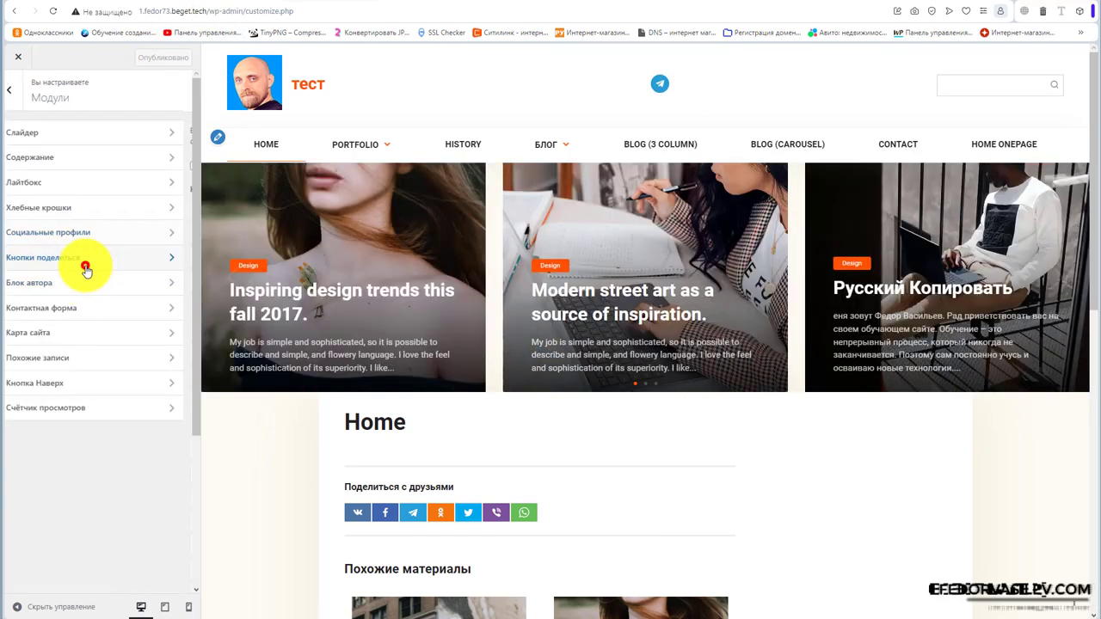
{"action": "left_click", "coordinate": [86, 258]}
{"action": "scroll", "coordinate": [344, 239], "scroll_direction": "down", "scroll_amount": 3}
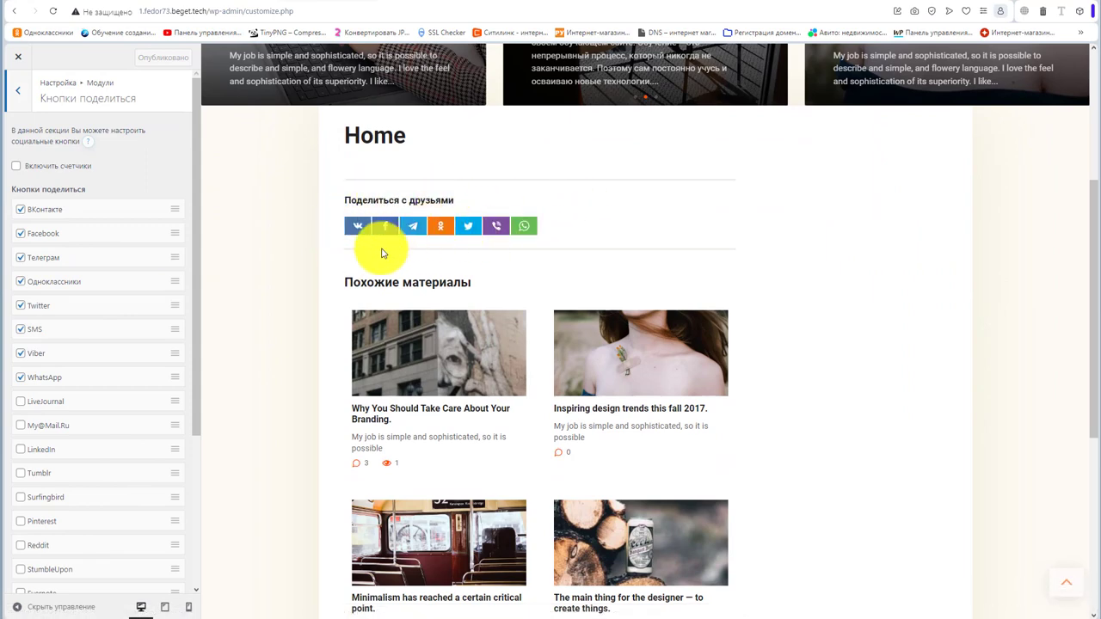
{"action": "left_click", "coordinate": [406, 372]}
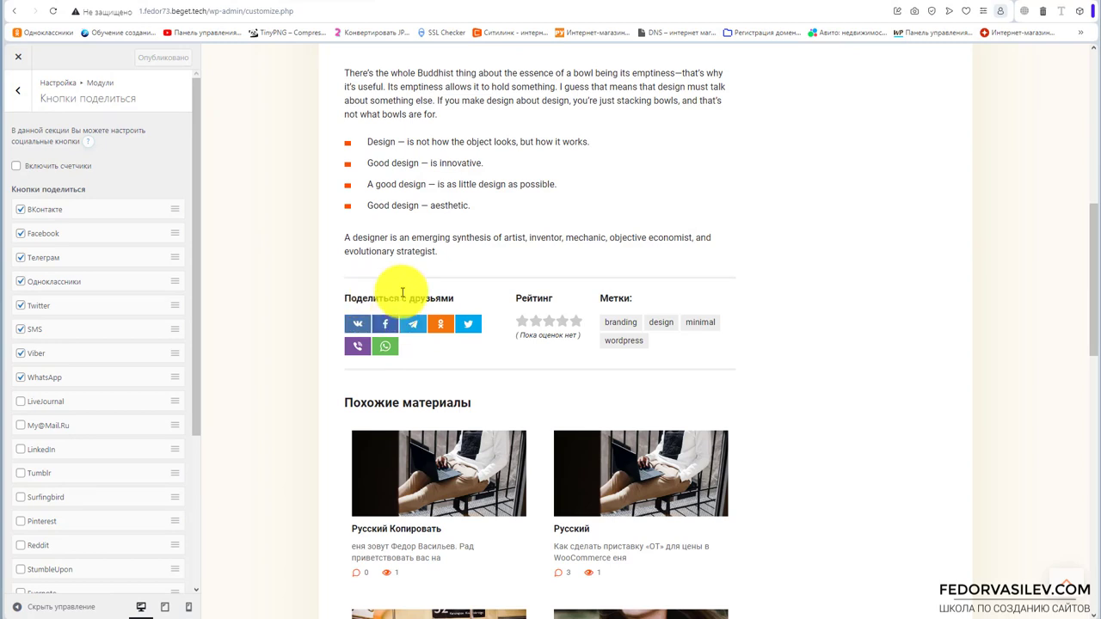
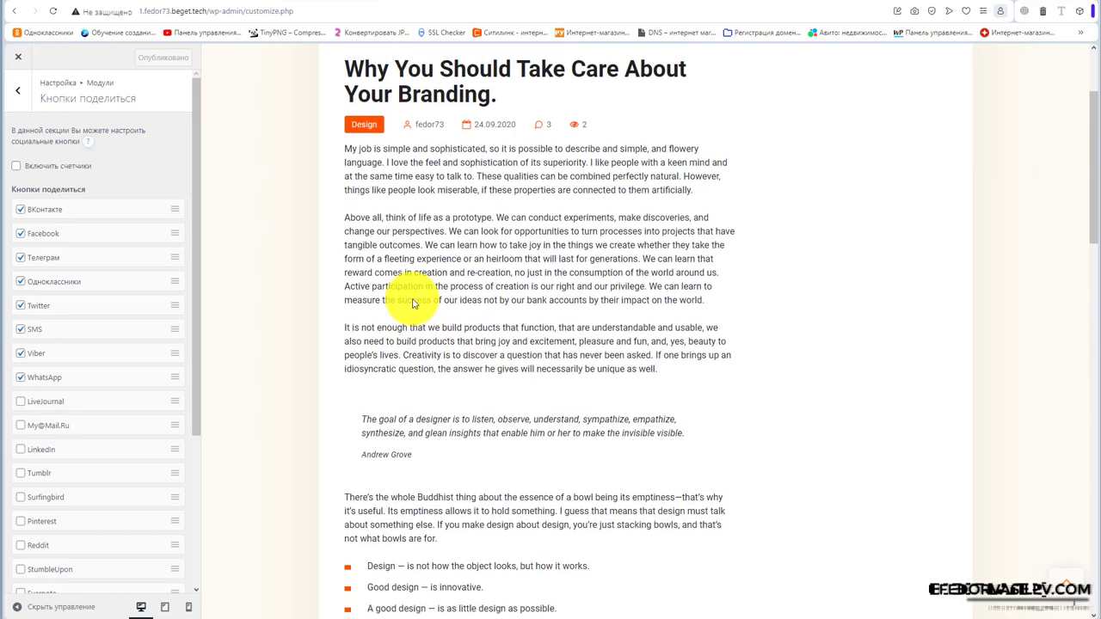
{"action": "scroll", "coordinate": [405, 278], "scroll_direction": "down", "scroll_amount": 2}
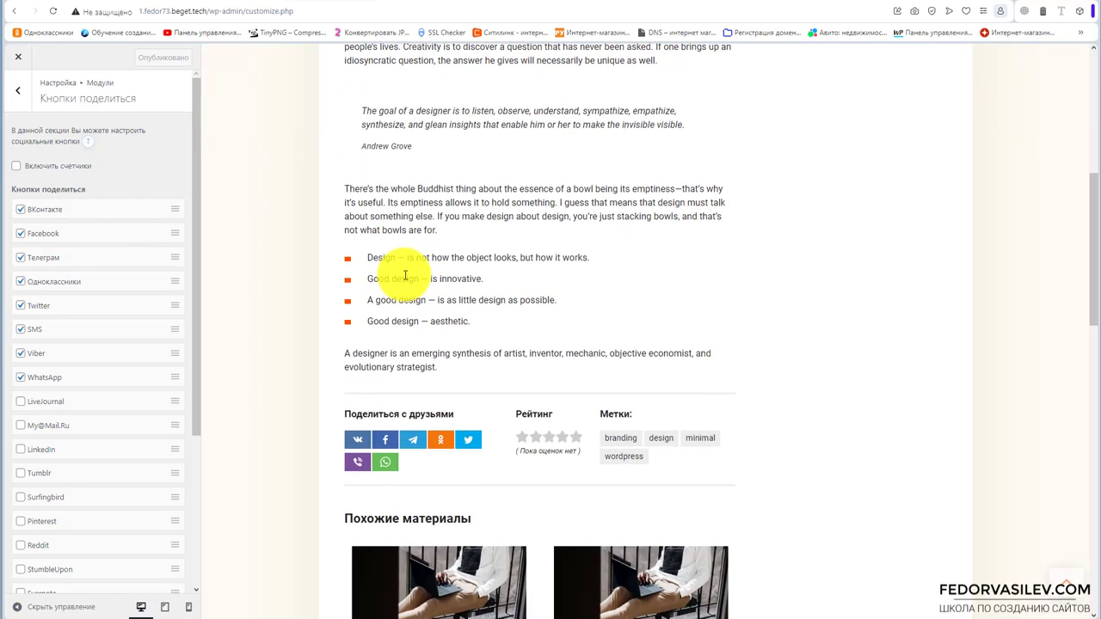
{"action": "scroll", "coordinate": [139, 318], "scroll_direction": "down", "scroll_amount": 1}
{"action": "scroll", "coordinate": [139, 318], "scroll_direction": "down", "scroll_amount": 3}
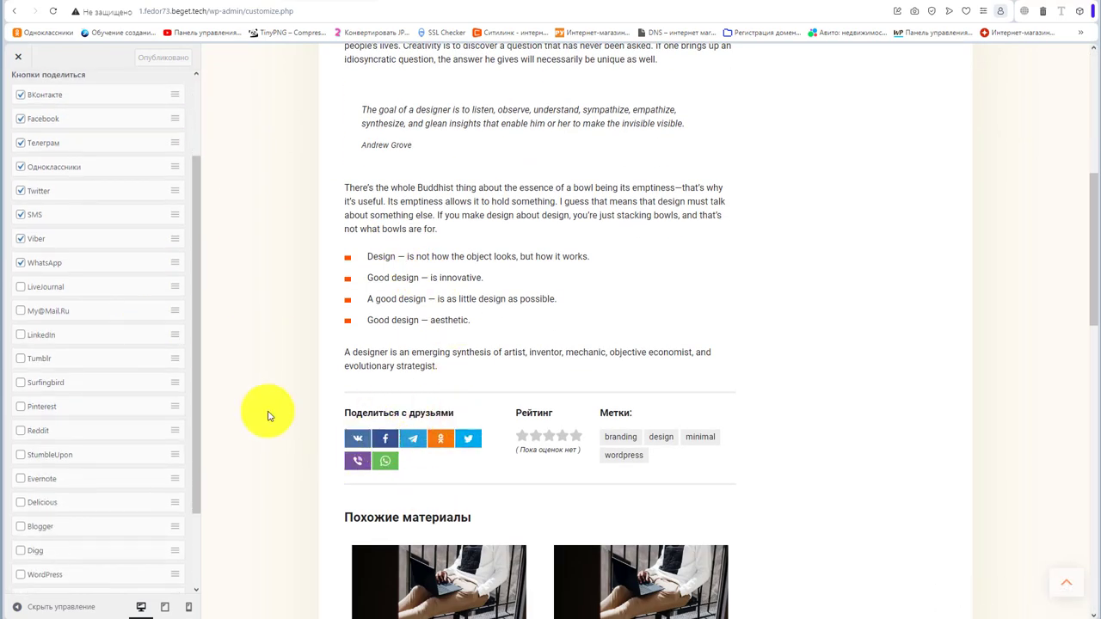
Disable the Facebook share button, look through the remaining share services, and publish the change.
{"action": "left_click", "coordinate": [25, 120]}
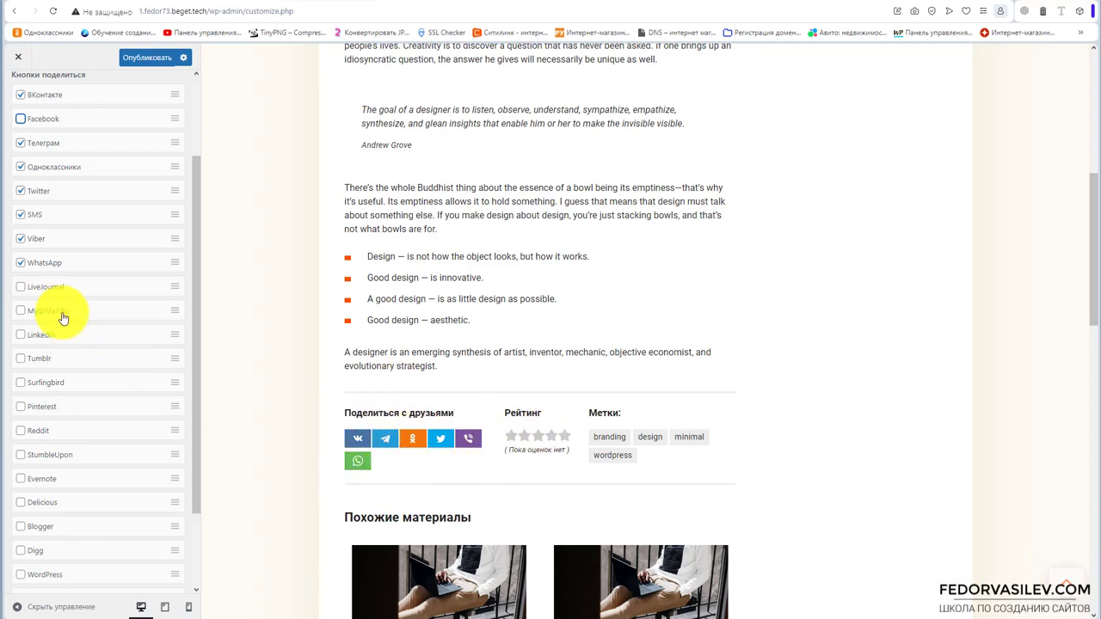
{"action": "scroll", "coordinate": [65, 314], "scroll_direction": "down", "scroll_amount": 2}
{"action": "scroll", "coordinate": [73, 305], "scroll_direction": "up", "scroll_amount": 2}
{"action": "scroll", "coordinate": [68, 275], "scroll_direction": "down", "scroll_amount": 2}
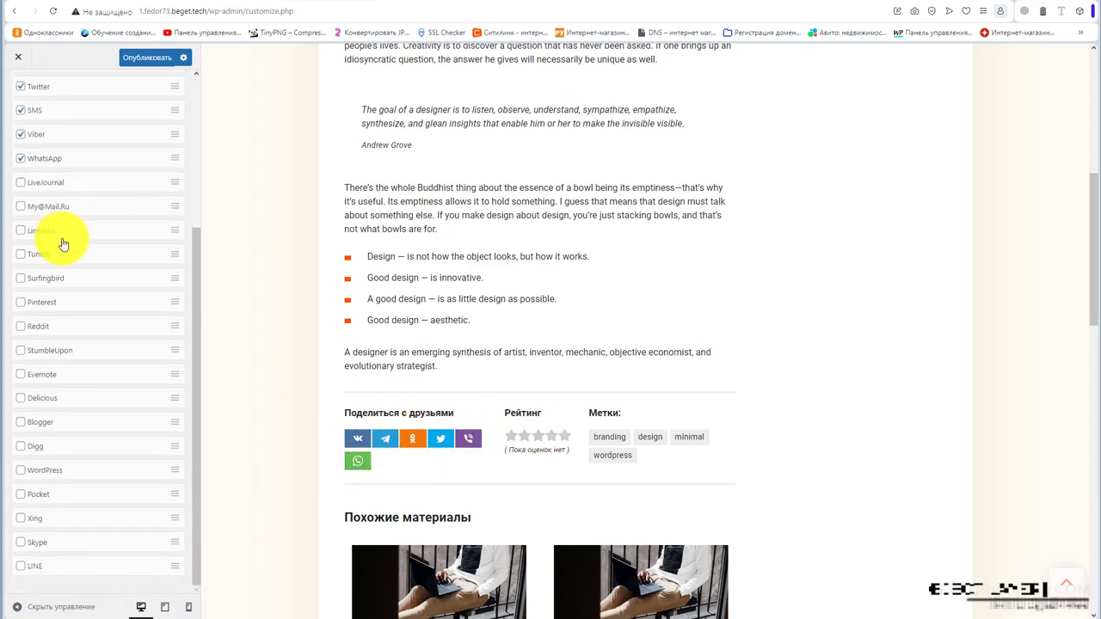
{"action": "left_click", "coordinate": [147, 57]}
Open the Блок автора module and look through the previewed post for an author block.
{"action": "scroll", "coordinate": [379, 316], "scroll_direction": "down", "scroll_amount": 9}
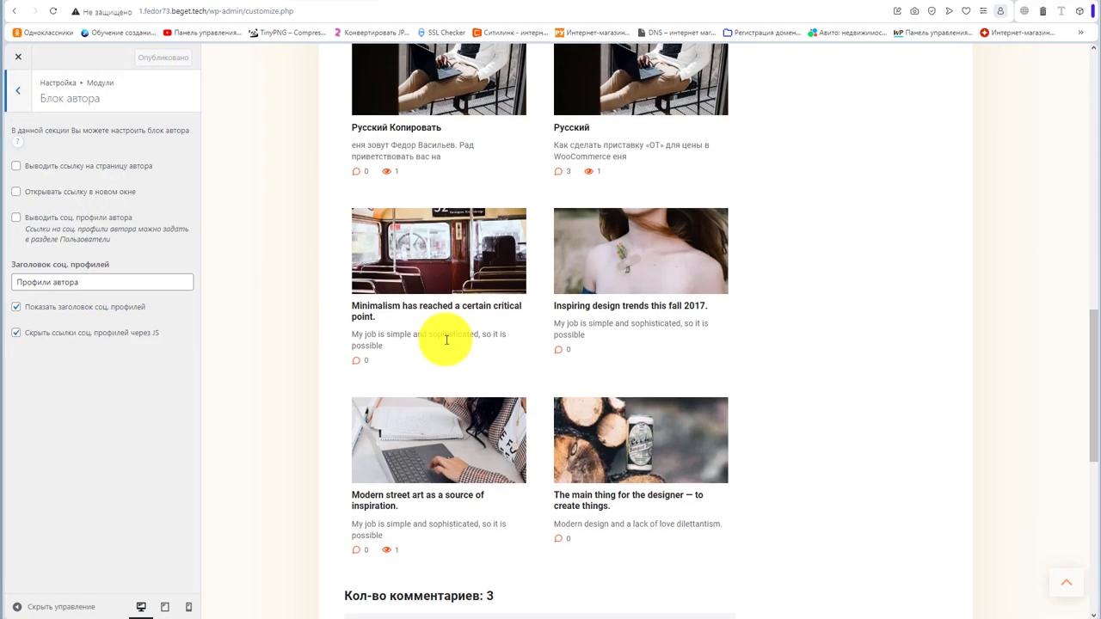
{"action": "scroll", "coordinate": [454, 364], "scroll_direction": "up", "scroll_amount": 2}
{"action": "scroll", "coordinate": [454, 365], "scroll_direction": "up", "scroll_amount": 6}
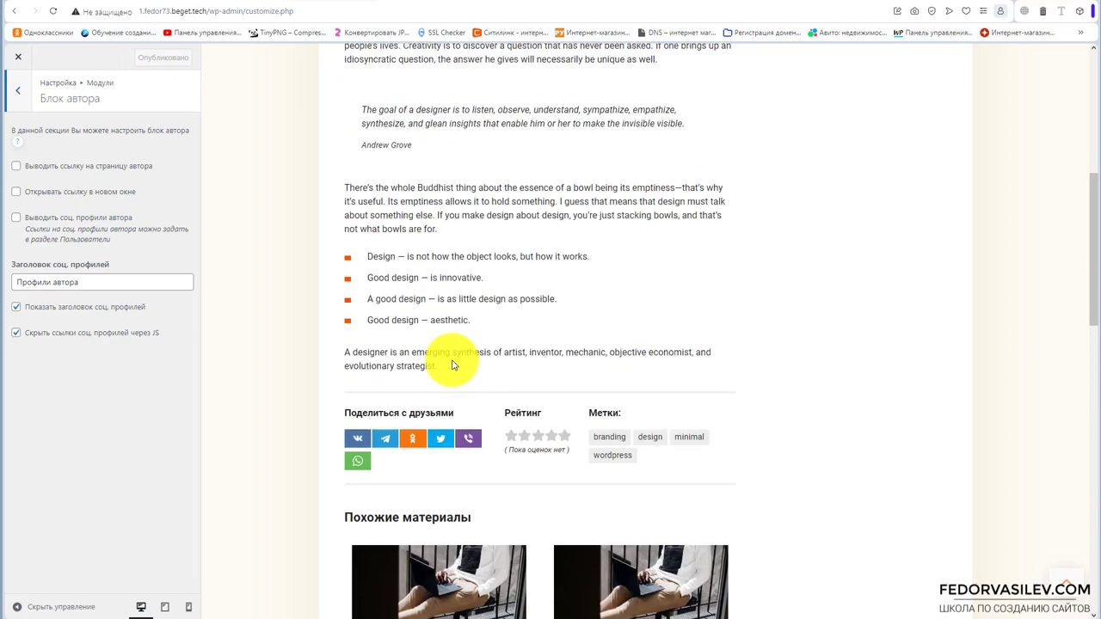
{"action": "scroll", "coordinate": [454, 365], "scroll_direction": "up", "scroll_amount": 5}
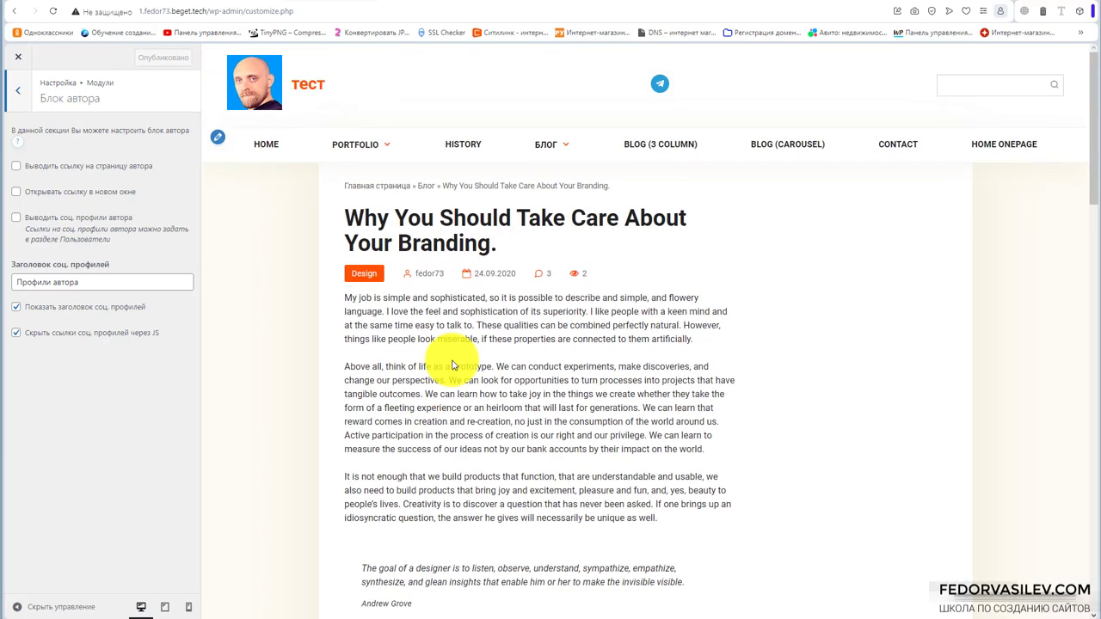
{"action": "scroll", "coordinate": [450, 276], "scroll_direction": "down", "scroll_amount": 6}
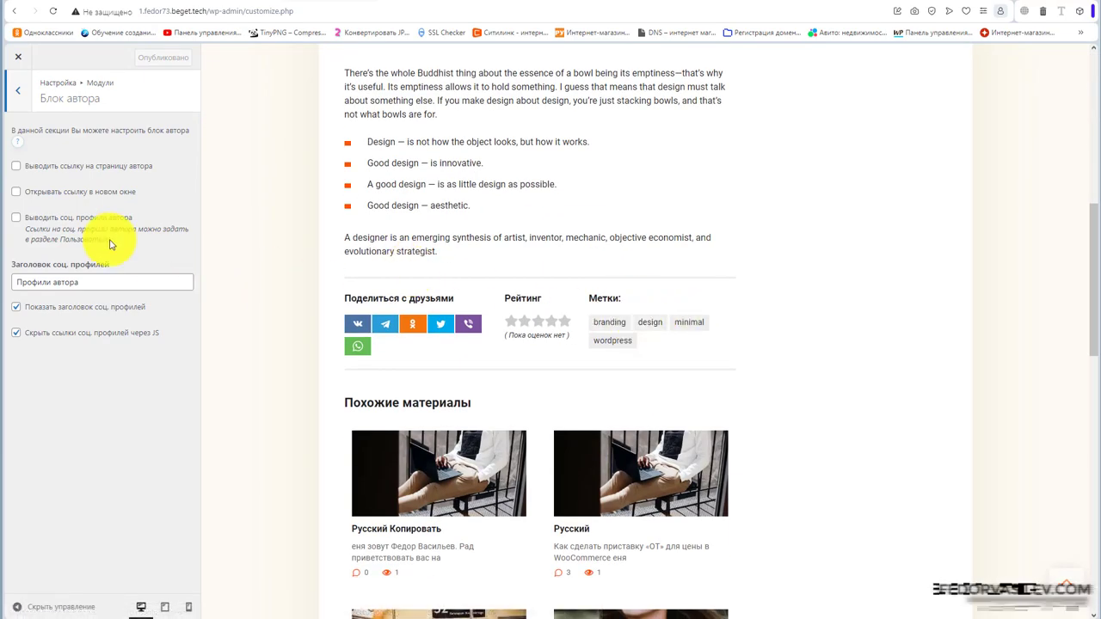
Enable Выводить ссылку на страницу автора and check the previewed post from comments to title for the author link.
{"action": "left_click", "coordinate": [15, 165]}
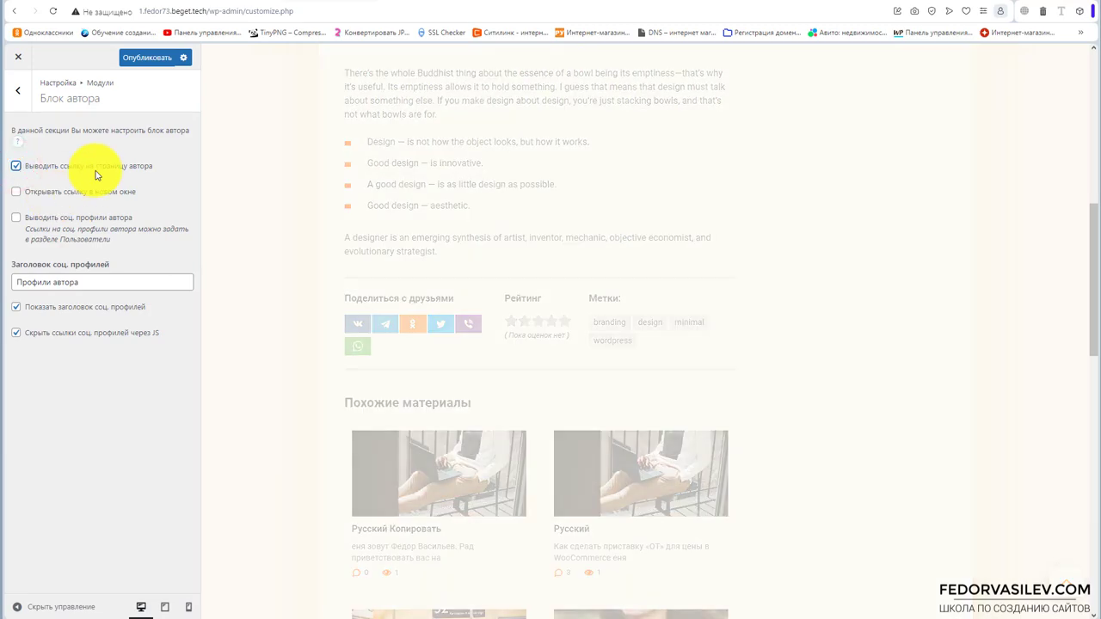
{"action": "scroll", "coordinate": [588, 274], "scroll_direction": "down", "scroll_amount": 9}
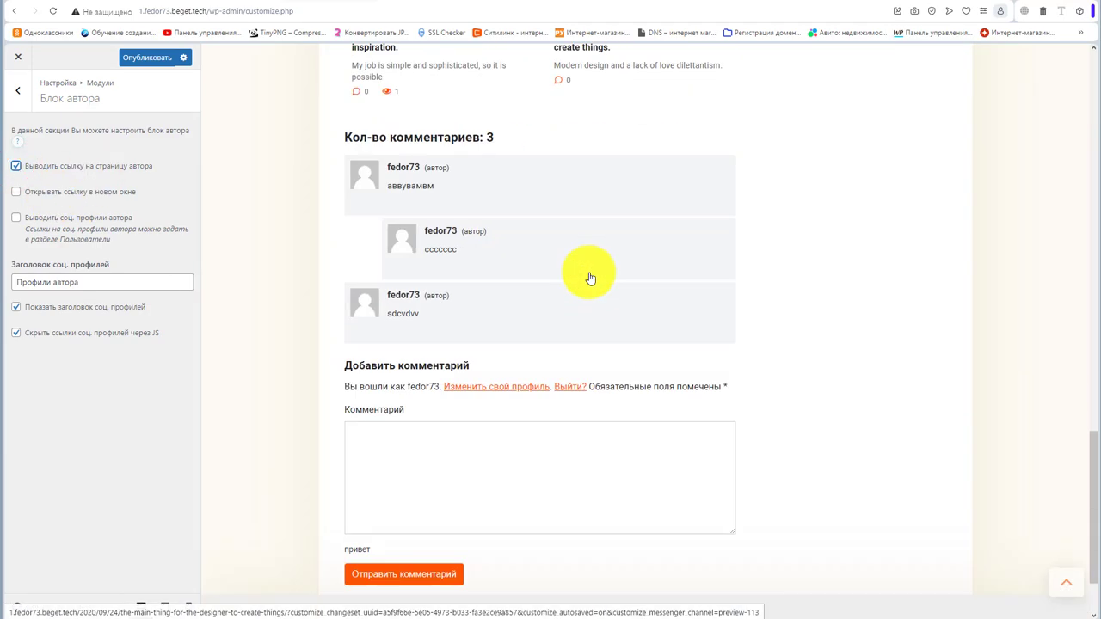
{"action": "scroll", "coordinate": [590, 278], "scroll_direction": "up", "scroll_amount": 12}
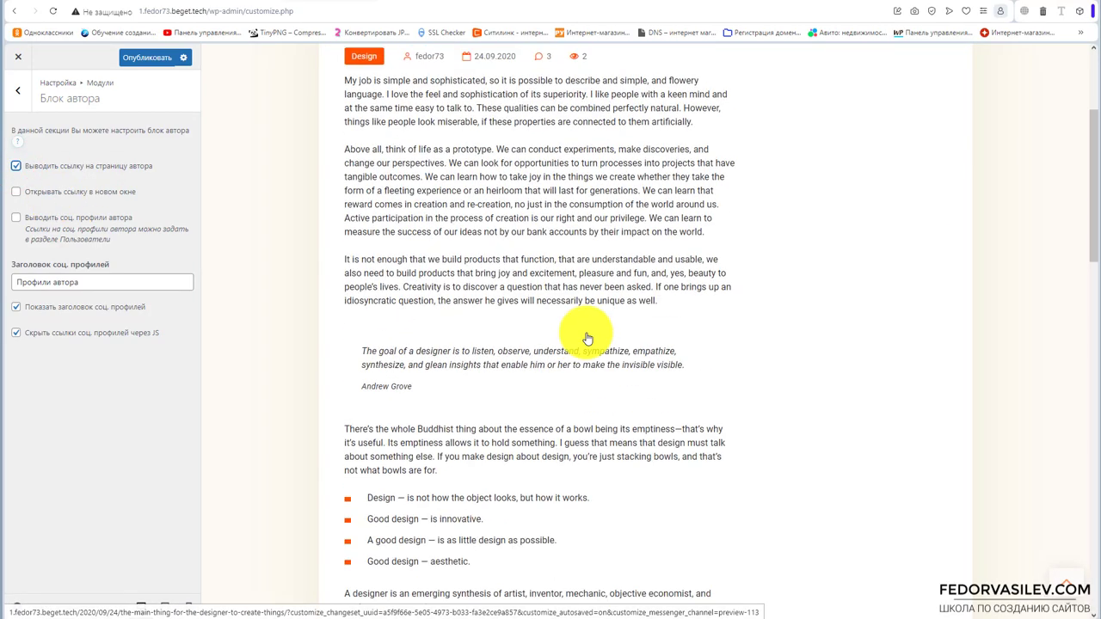
{"action": "scroll", "coordinate": [585, 331], "scroll_direction": "up", "scroll_amount": 3}
{"action": "scroll", "coordinate": [356, 283], "scroll_direction": "down", "scroll_amount": 4}
{"action": "scroll", "coordinate": [456, 266], "scroll_direction": "down", "scroll_amount": 1}
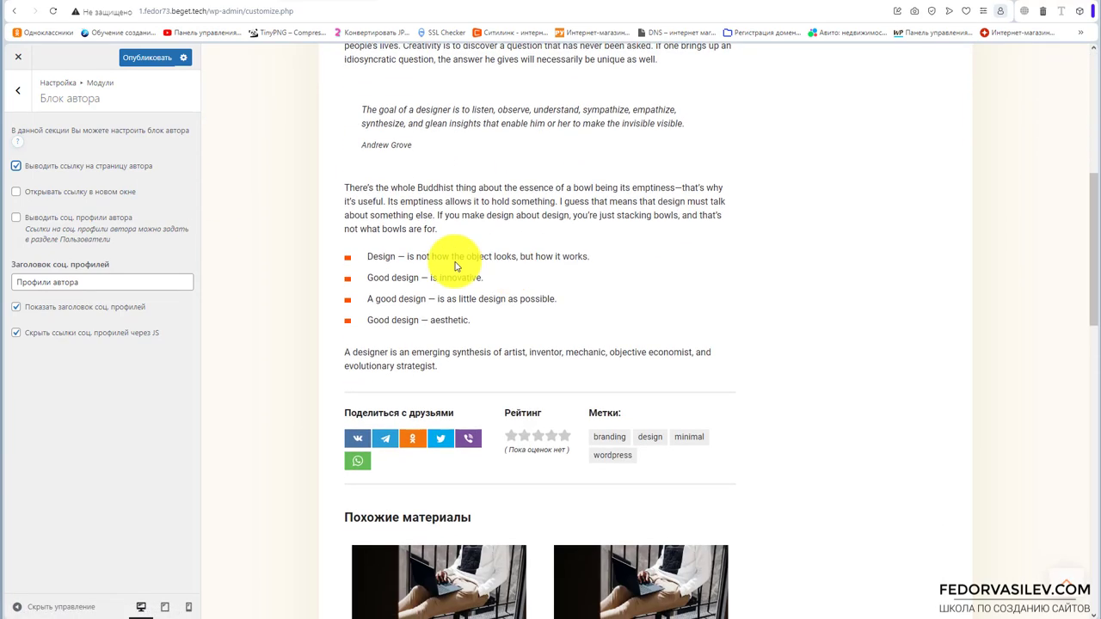
Enable Открывать ссылку в новом окне and Выводить соц. профили автора for the author block, and check the previewed post.
{"action": "left_click", "coordinate": [16, 191]}
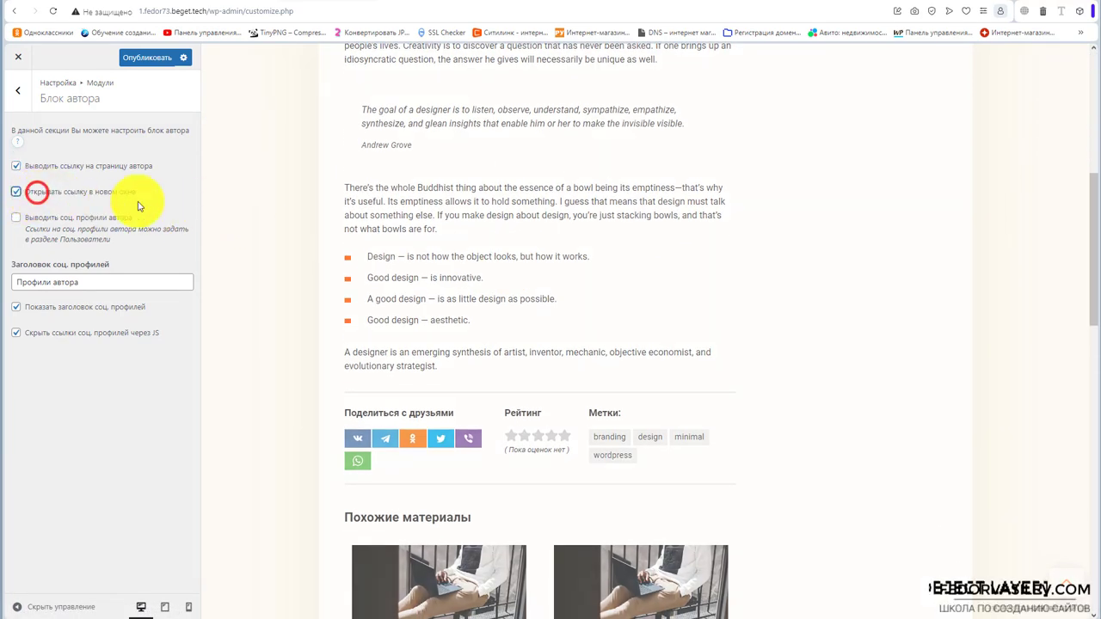
{"action": "left_click", "coordinate": [18, 220]}
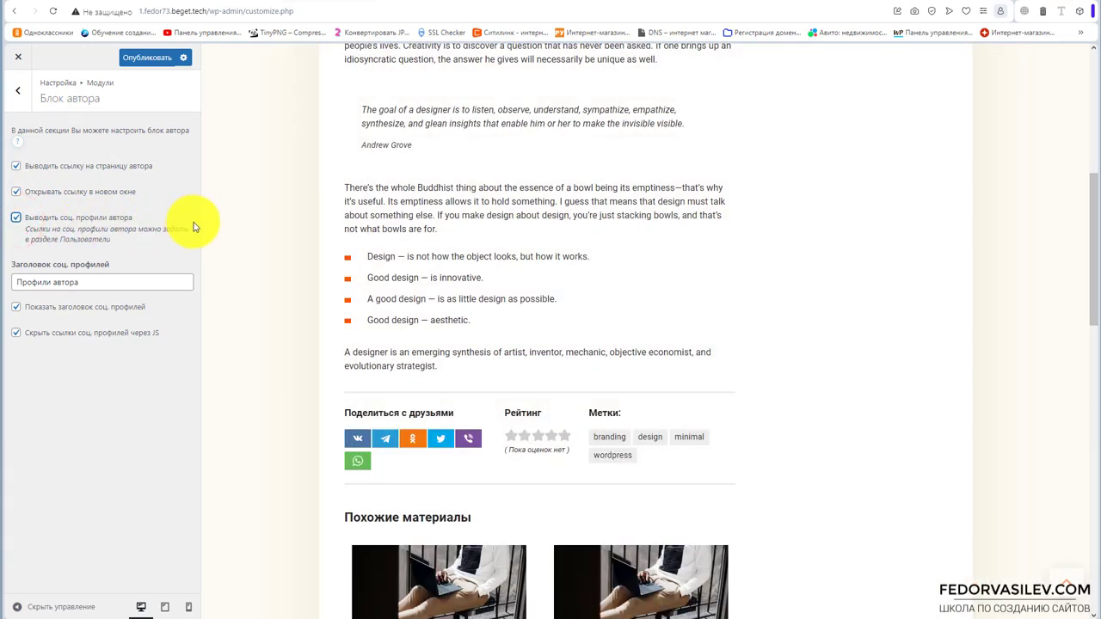
{"action": "scroll", "coordinate": [532, 297], "scroll_direction": "down", "scroll_amount": 5}
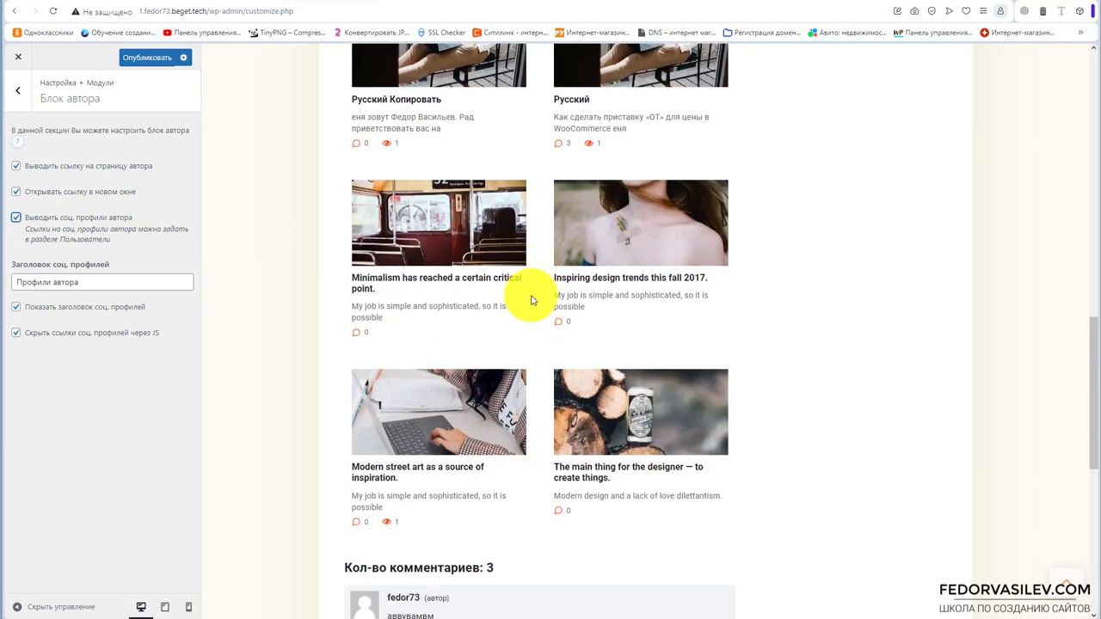
{"action": "scroll", "coordinate": [540, 323], "scroll_direction": "up", "scroll_amount": 4}
{"action": "scroll", "coordinate": [542, 330], "scroll_direction": "up", "scroll_amount": 5}
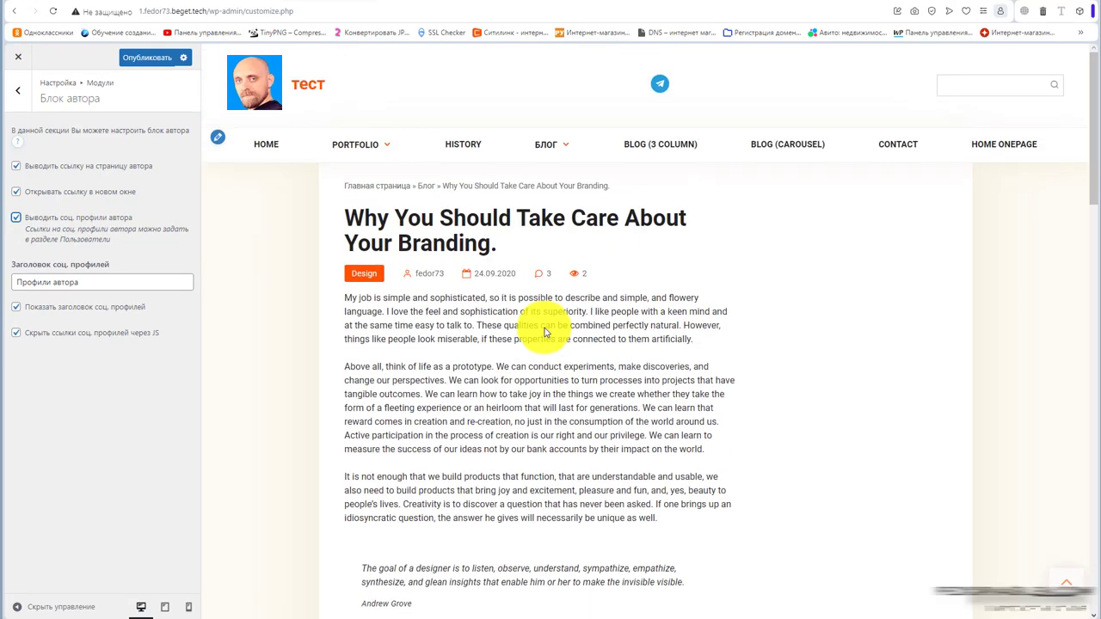
Review the Заголовок соц. профилей field, publish the author block settings, and return to the modules list.
{"action": "triple_click", "coordinate": [99, 282]}
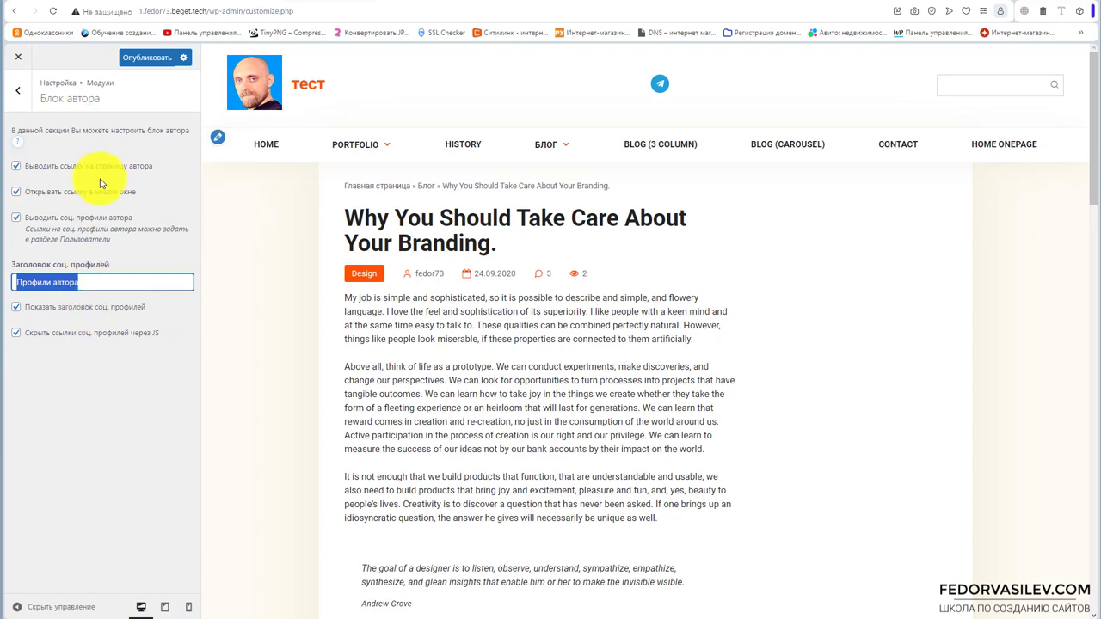
{"action": "left_click", "coordinate": [145, 57]}
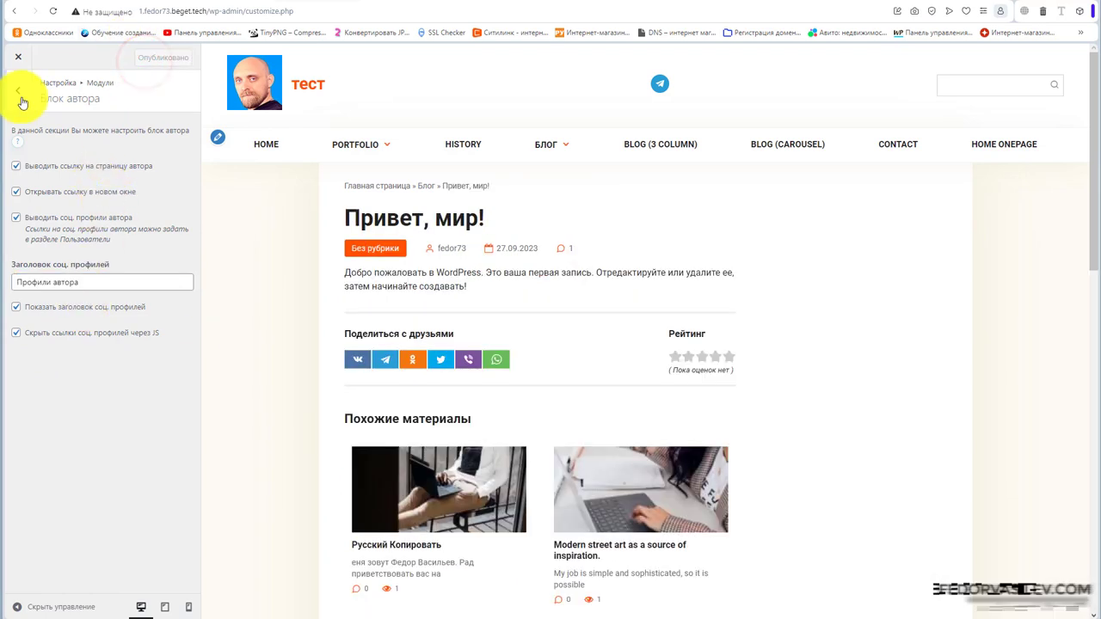
{"action": "left_click", "coordinate": [18, 91]}
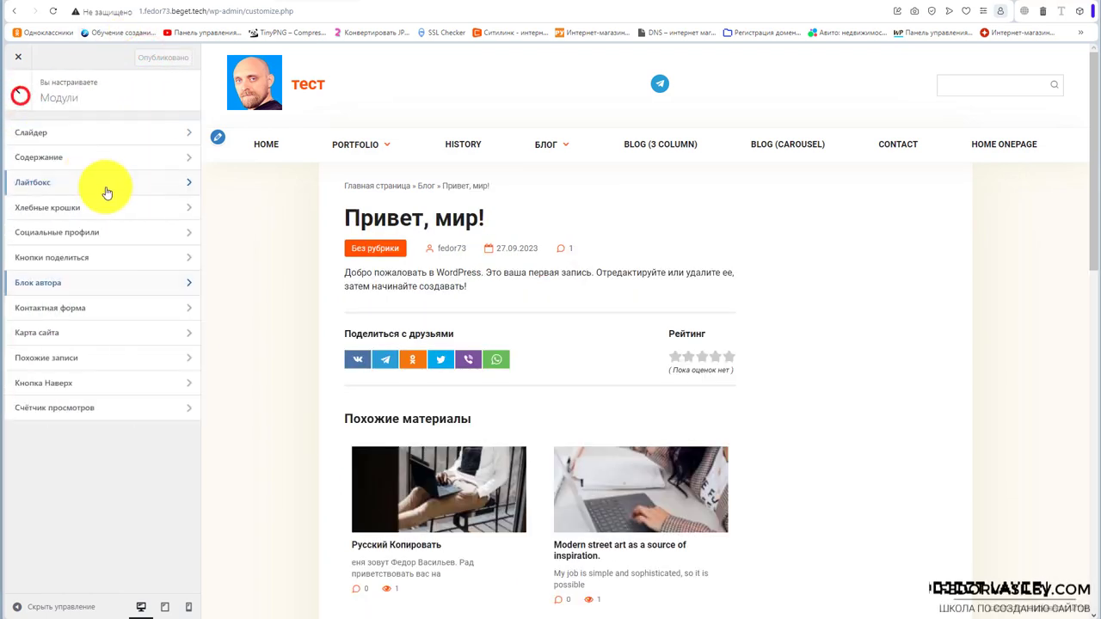
Open the Контактная форма module and compare its text-before-button field with the theme documentation.
{"action": "left_click", "coordinate": [41, 316]}
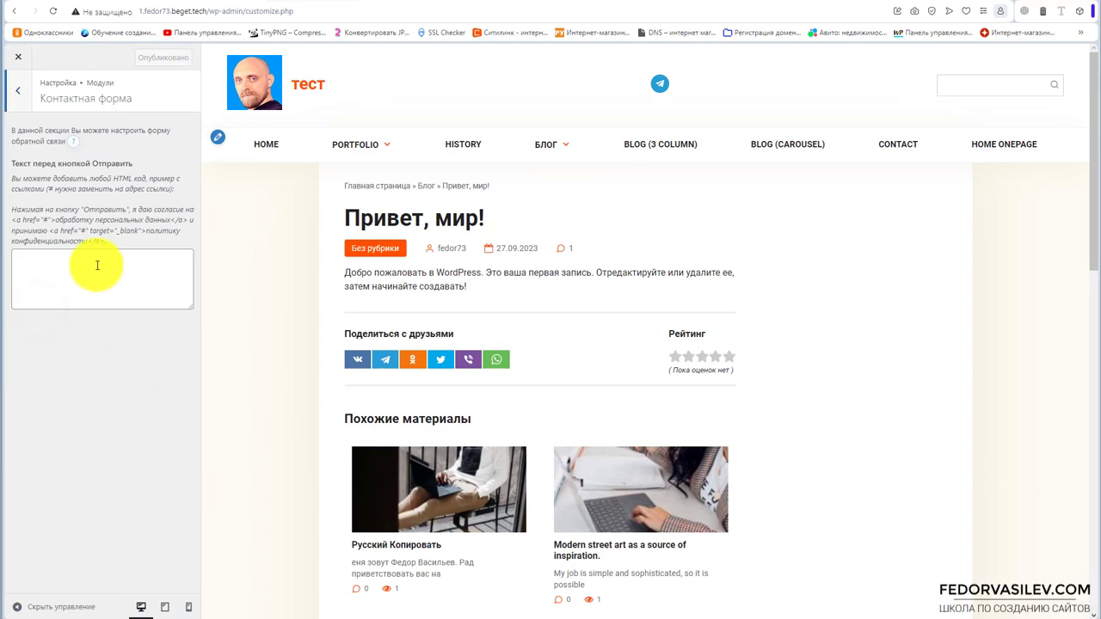
{"action": "left_click", "coordinate": [80, 290]}
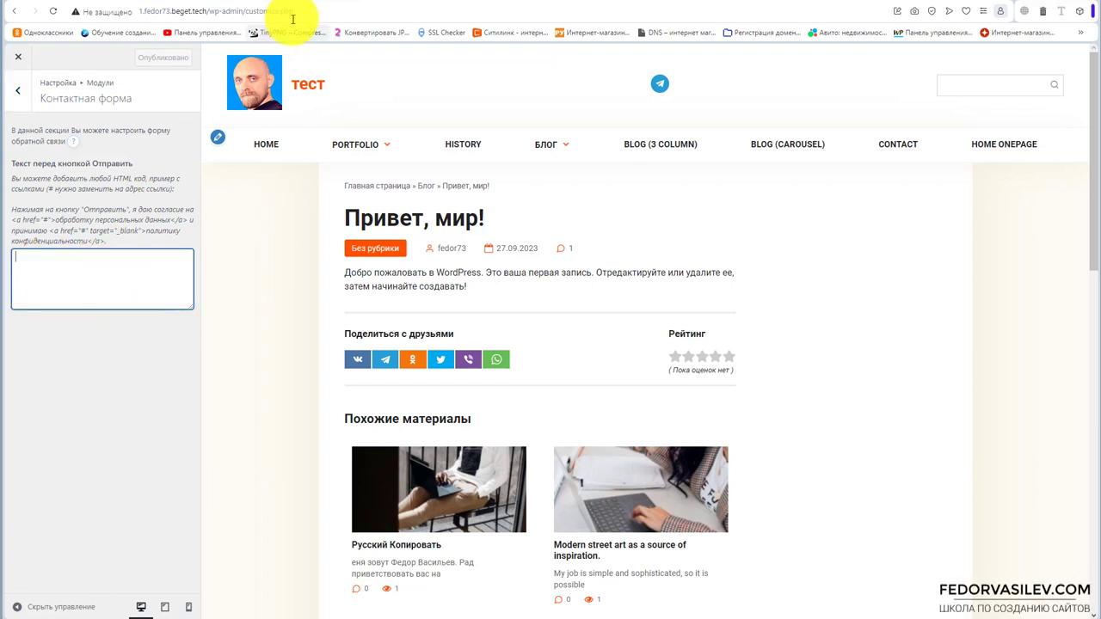
{"action": "left_click", "coordinate": [372, 6]}
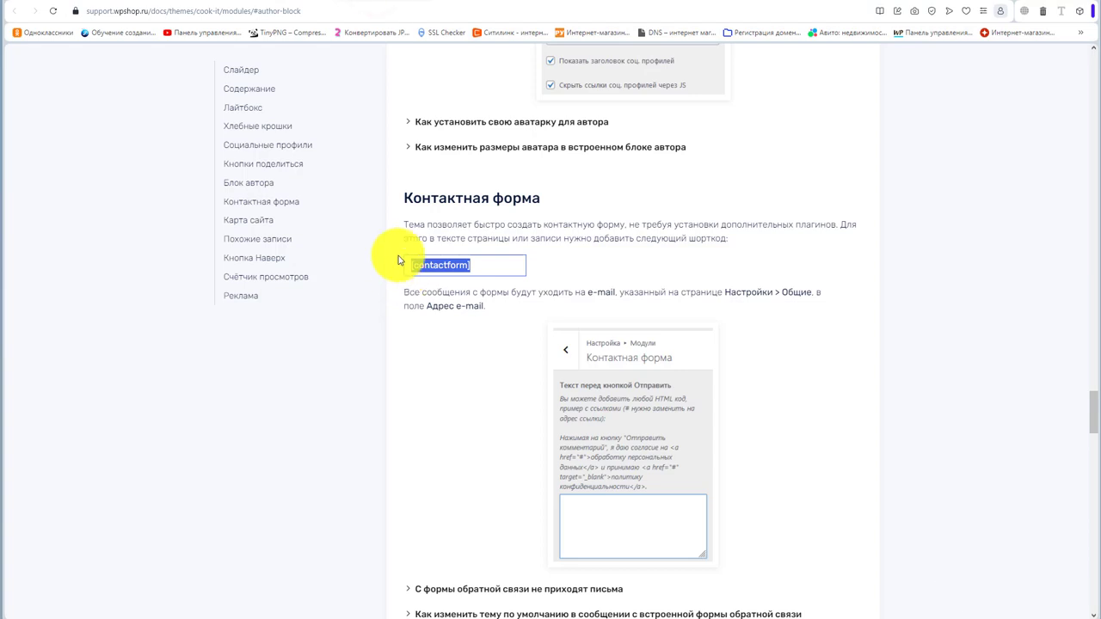
{"action": "left_click", "coordinate": [273, 4]}
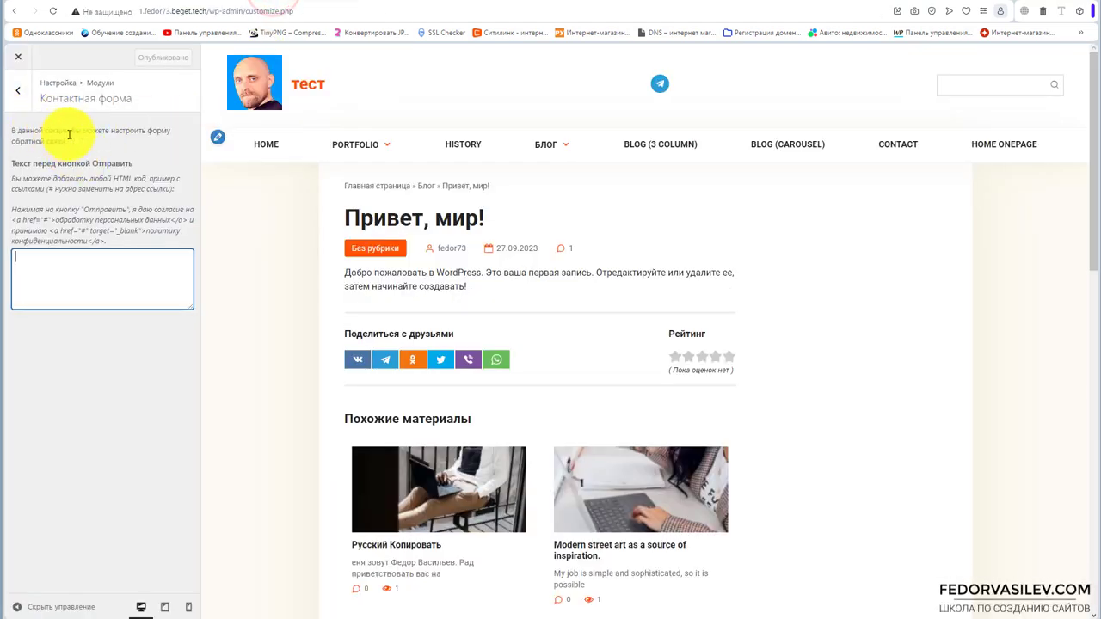
Copy the [contactform] shortcode from the Контактная форма section of the theme documentation.
{"action": "left_click", "coordinate": [371, 5]}
{"action": "left_click", "coordinate": [439, 218]}
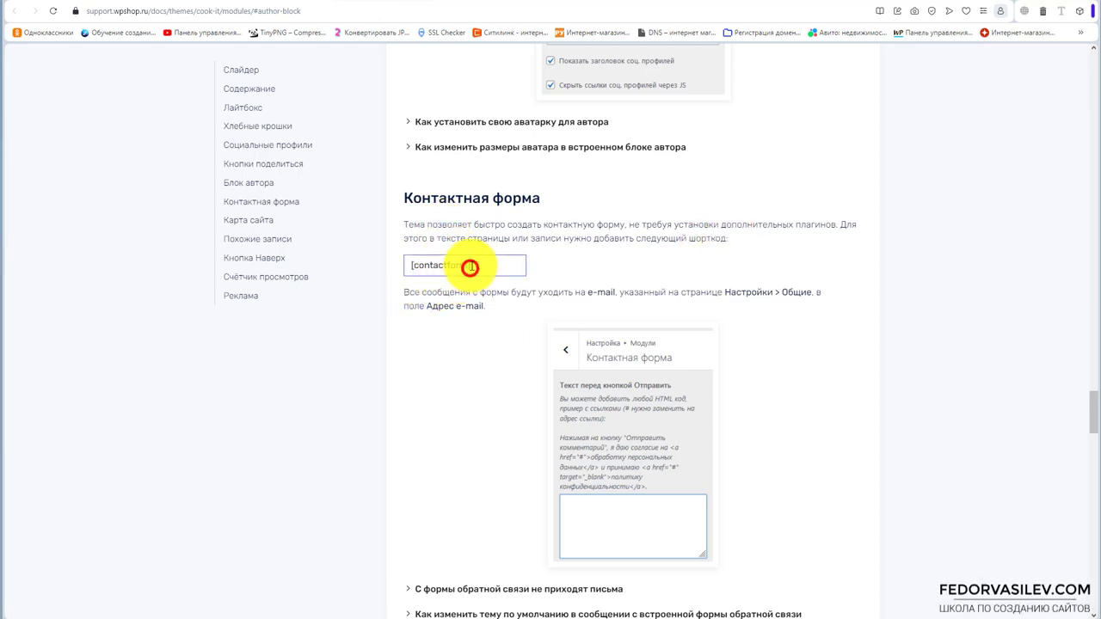
{"action": "left_click_drag", "start_coordinate": [471, 268], "coordinate": [422, 259]}
{"action": "right_click", "coordinate": [436, 266]}
{"action": "left_click", "coordinate": [463, 311]}
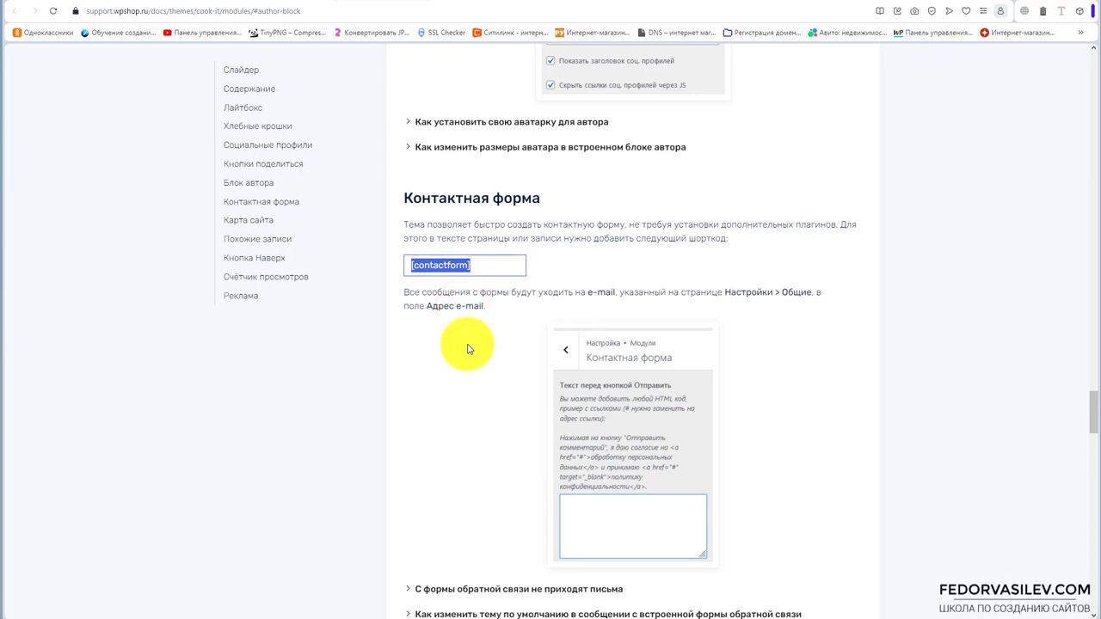
Create a post titled контакты containing the [contactform] shortcode and publish it.
{"action": "left_click", "coordinate": [280, 4]}
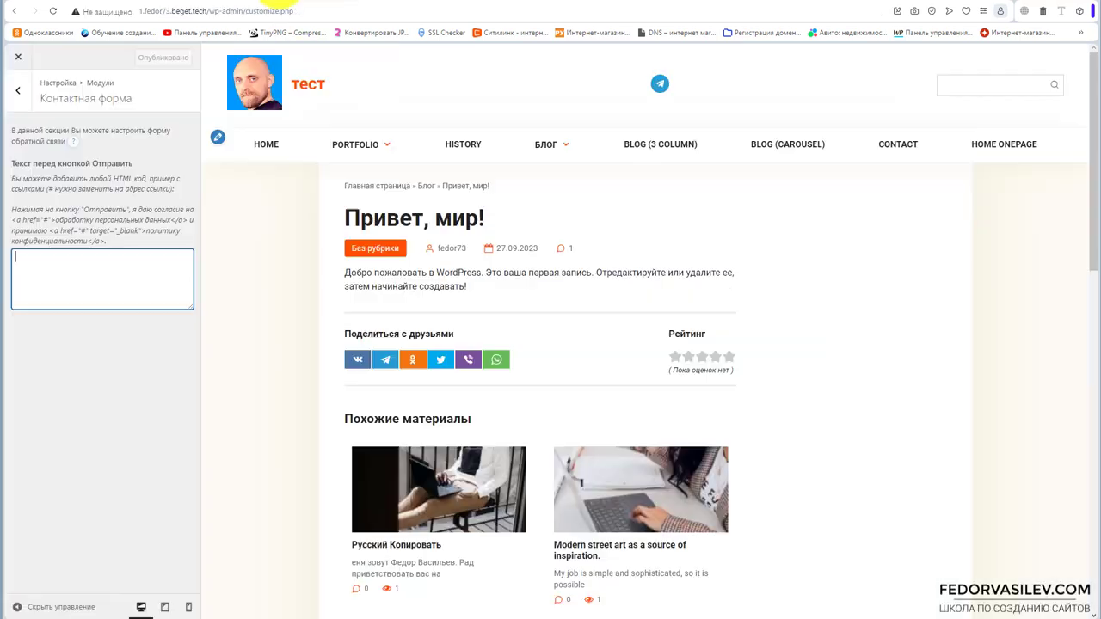
{"action": "left_click", "coordinate": [78, 266]}
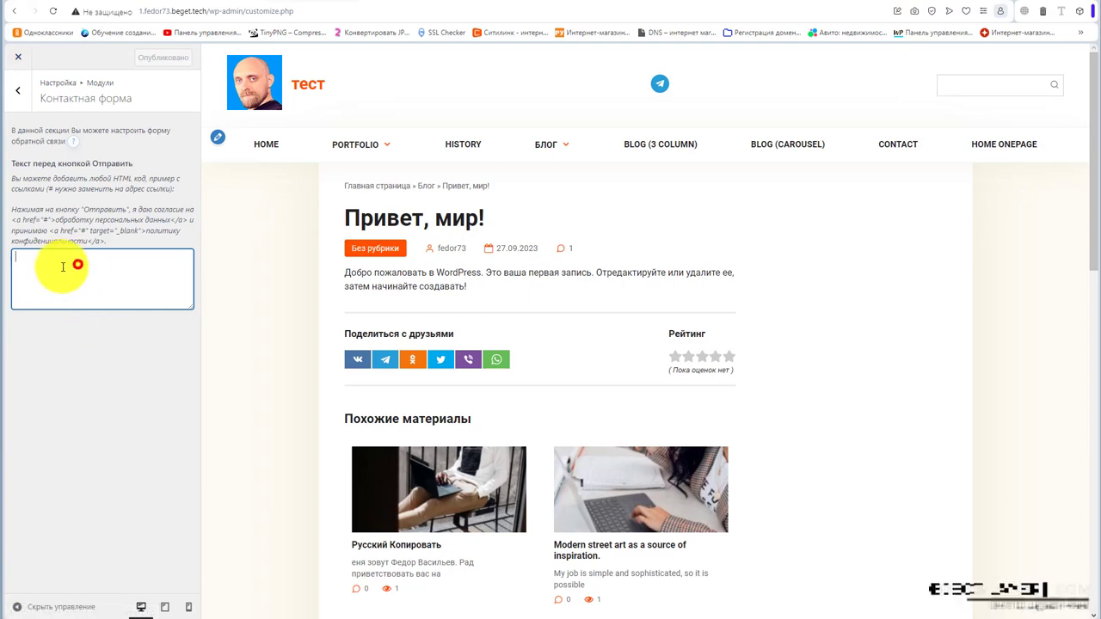
{"action": "left_click", "coordinate": [18, 57]}
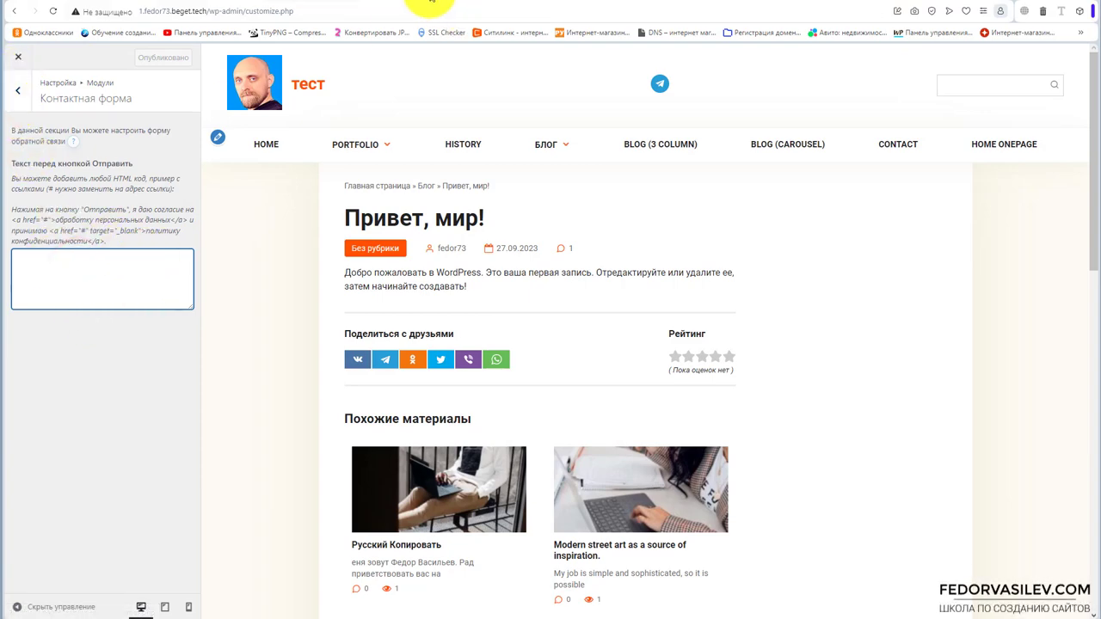
{"action": "scroll", "coordinate": [209, 180], "scroll_direction": "down", "scroll_amount": 1}
{"action": "scroll", "coordinate": [209, 180], "scroll_direction": "up", "scroll_amount": 1}
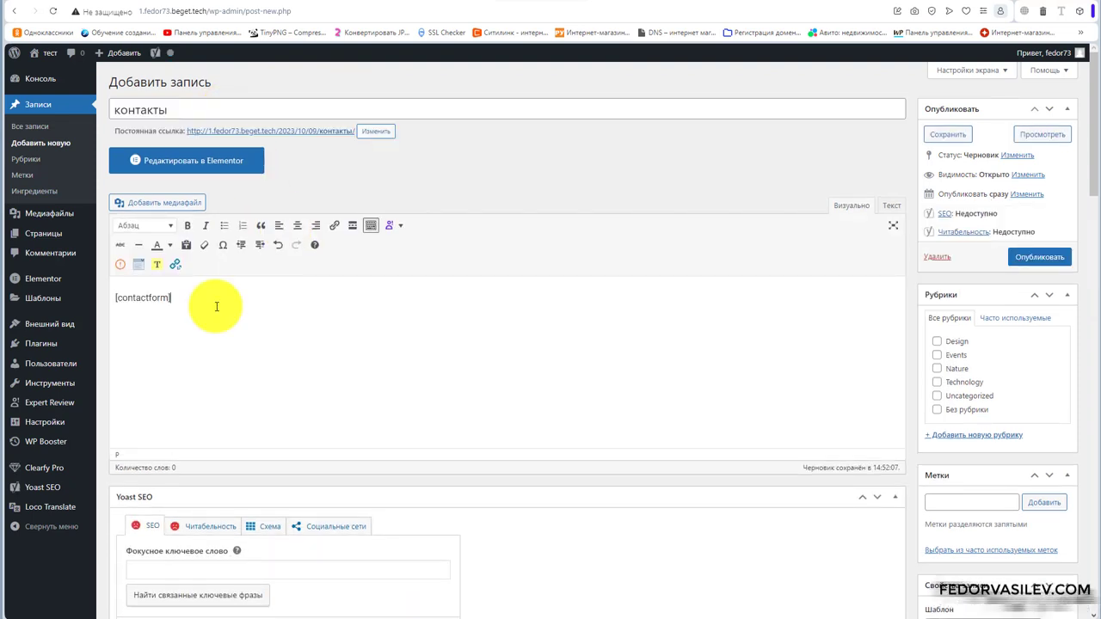
{"action": "left_click", "coordinate": [1039, 257]}
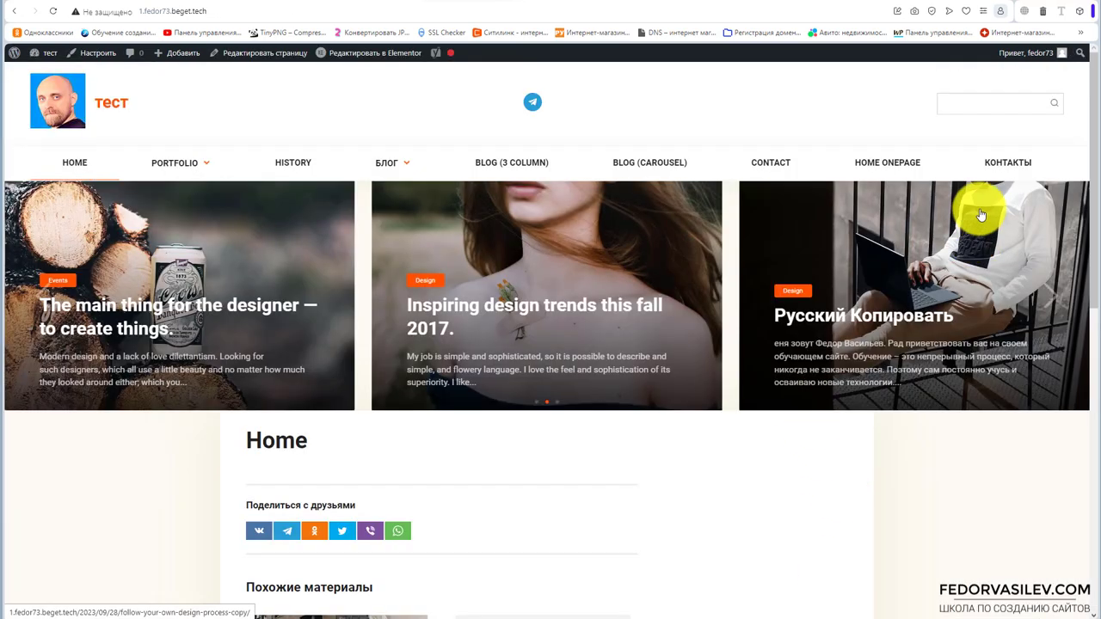
Open the Контакты page on the site and check the contact form's name, e-mail, subject and message fields.
{"action": "left_click", "coordinate": [1010, 168]}
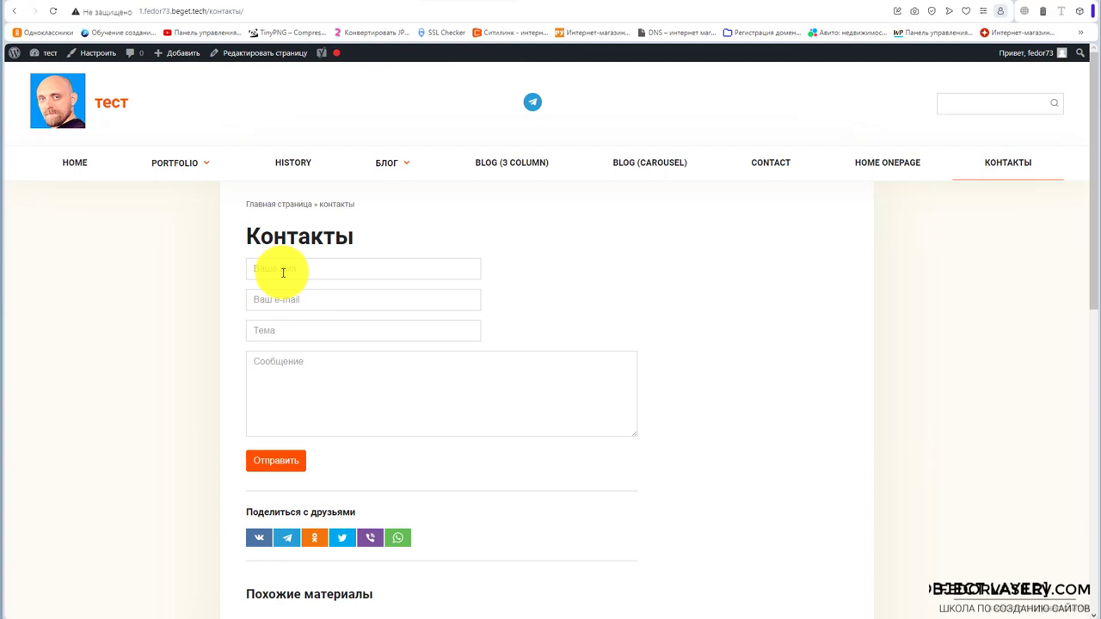
{"action": "left_click", "coordinate": [283, 270]}
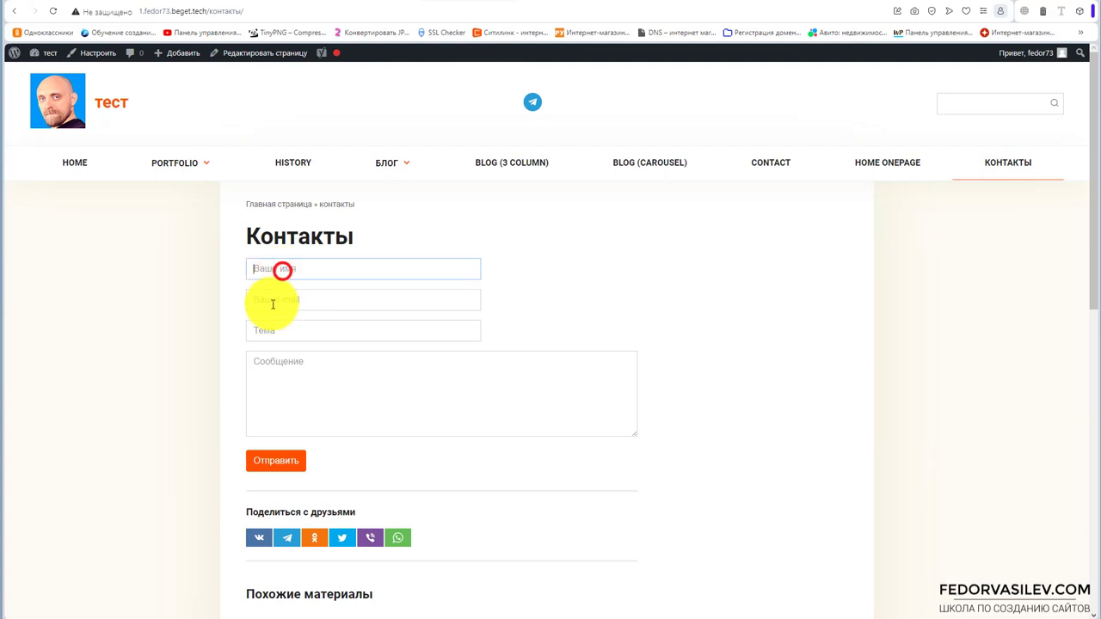
{"action": "left_click", "coordinate": [270, 301]}
{"action": "left_click", "coordinate": [273, 329]}
{"action": "left_click", "coordinate": [271, 361]}
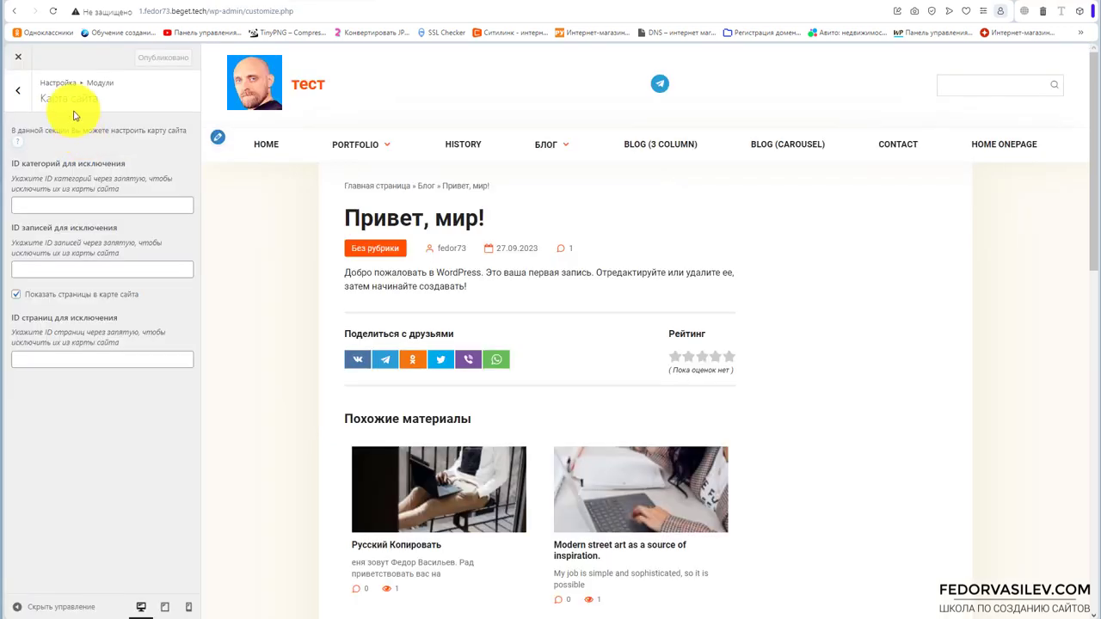
Open the documentation for the Карта сайта module, review the [htmlsitemap] shortcode, and return to the module's settings.
{"action": "left_click", "coordinate": [15, 140]}
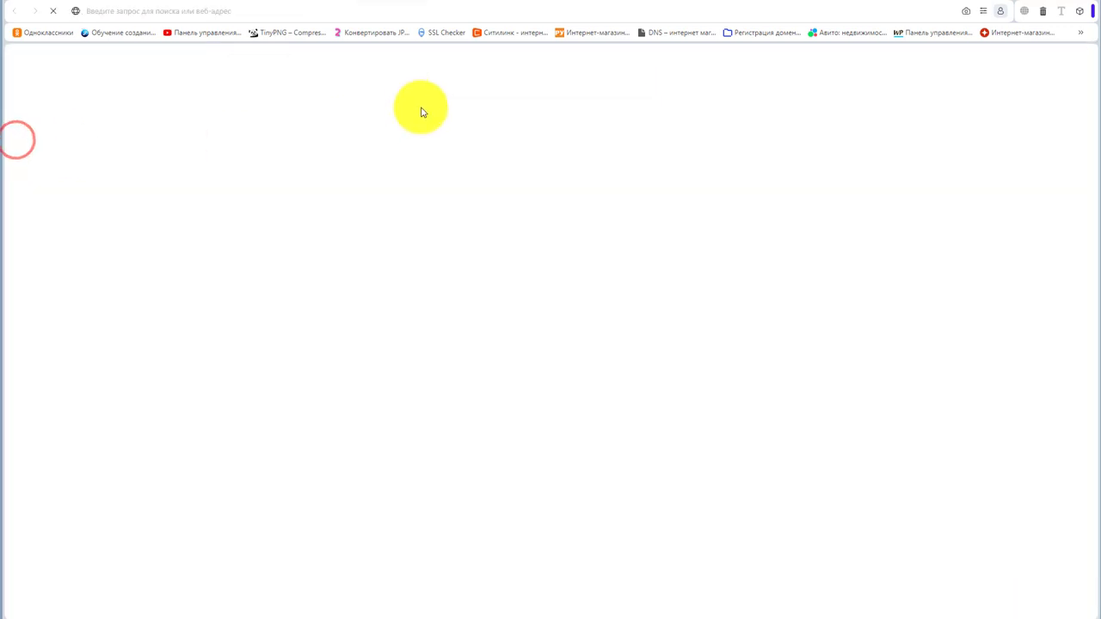
{"action": "left_click_drag", "start_coordinate": [494, 59], "coordinate": [446, 58]}
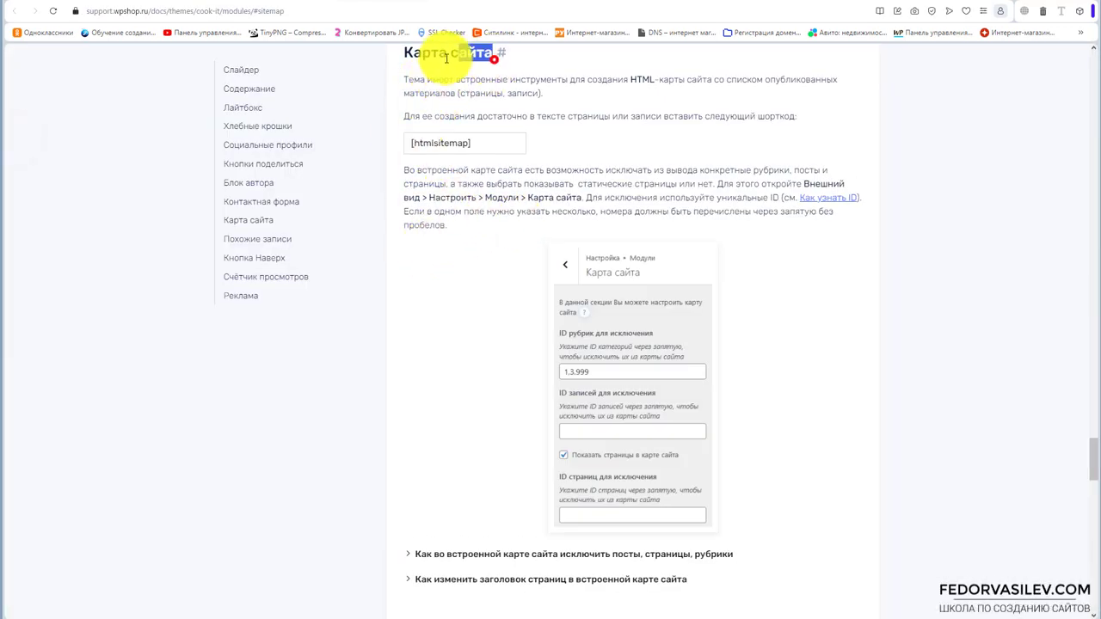
{"action": "left_click", "coordinate": [484, 148]}
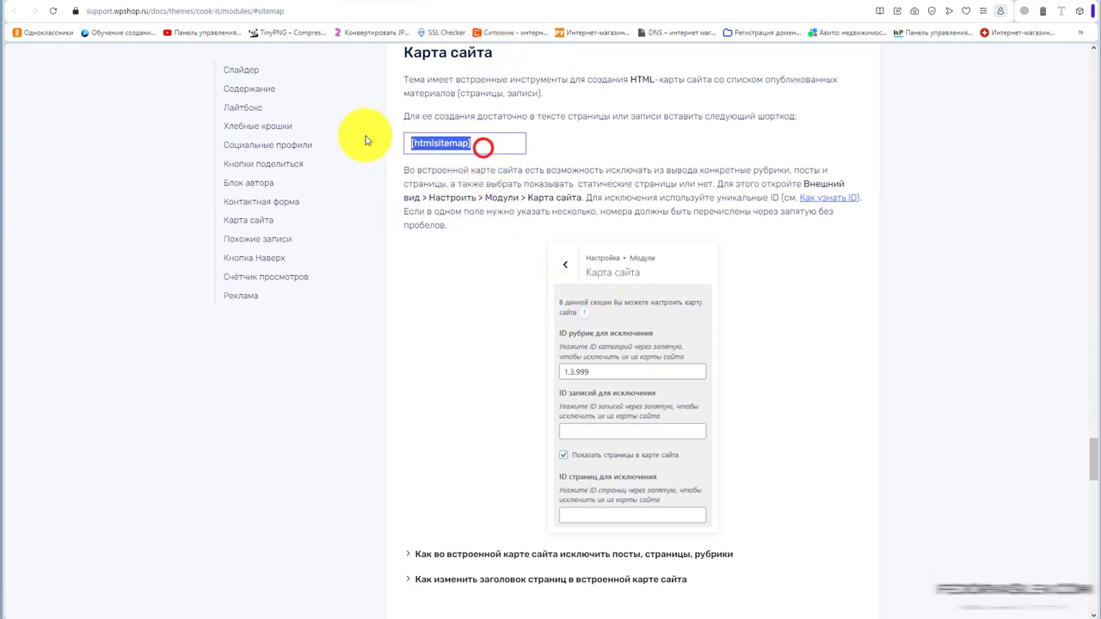
{"action": "left_click", "coordinate": [284, 5]}
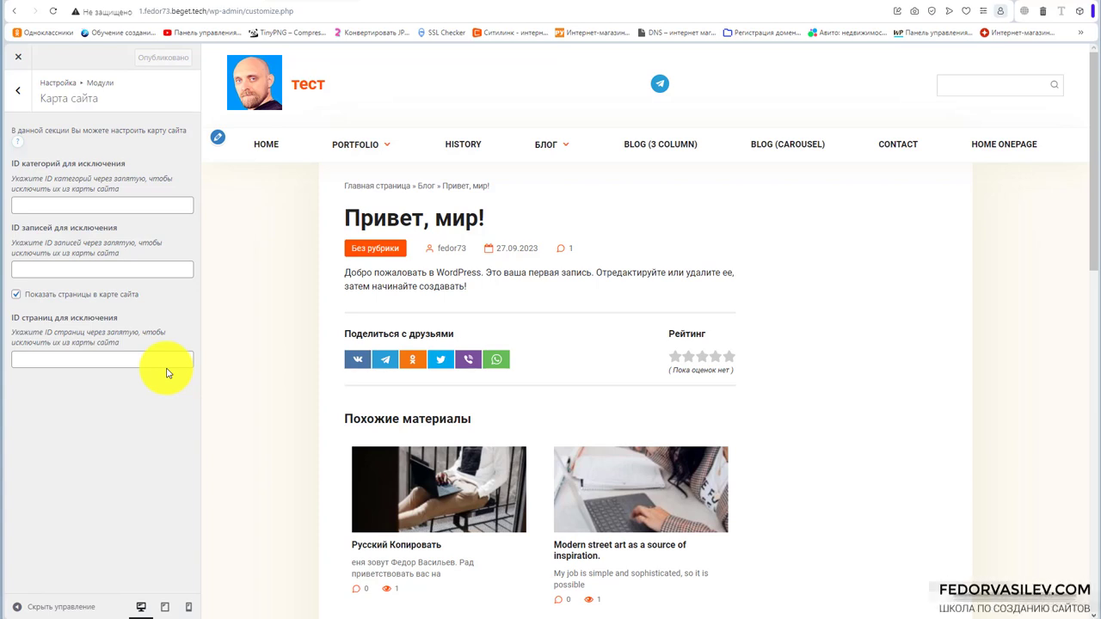
Open the Похожие записи module and locate the related posts block and its heading in the previewed post.
{"action": "left_click", "coordinate": [226, 372]}
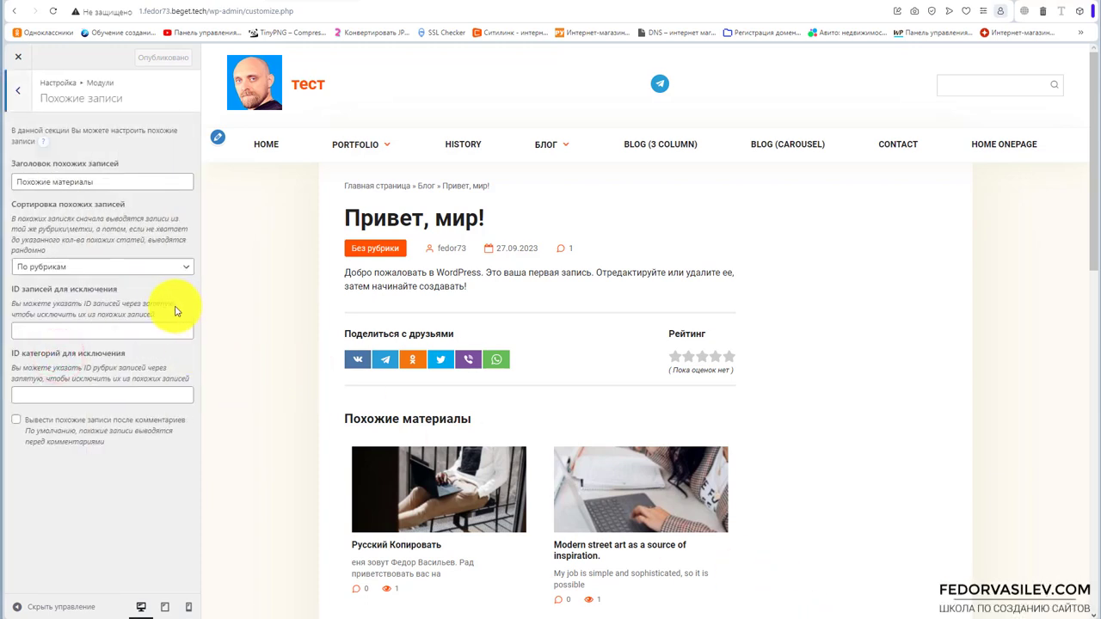
{"action": "scroll", "coordinate": [511, 369], "scroll_direction": "down", "scroll_amount": 2}
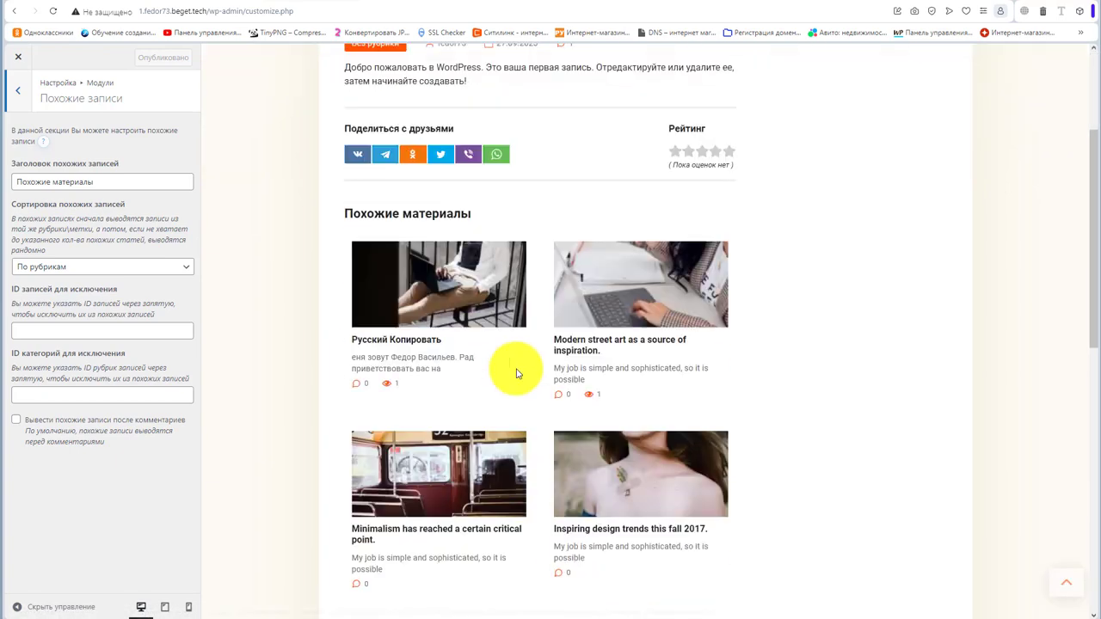
{"action": "left_click_drag", "start_coordinate": [485, 246], "coordinate": [385, 247]}
{"action": "scroll", "coordinate": [508, 357], "scroll_direction": "up", "scroll_amount": 2}
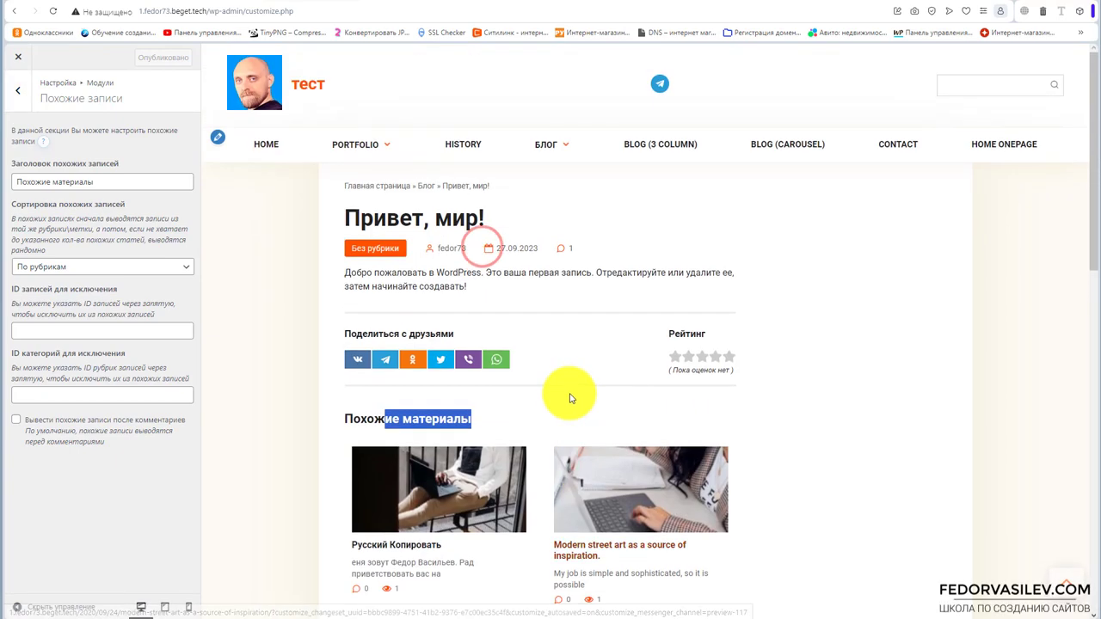
{"action": "scroll", "coordinate": [492, 263], "scroll_direction": "down", "scroll_amount": 1}
Set Заголовок похожих записей to тест and check the heading in the previewed post.
{"action": "left_click_drag", "start_coordinate": [15, 182], "coordinate": [95, 180]}
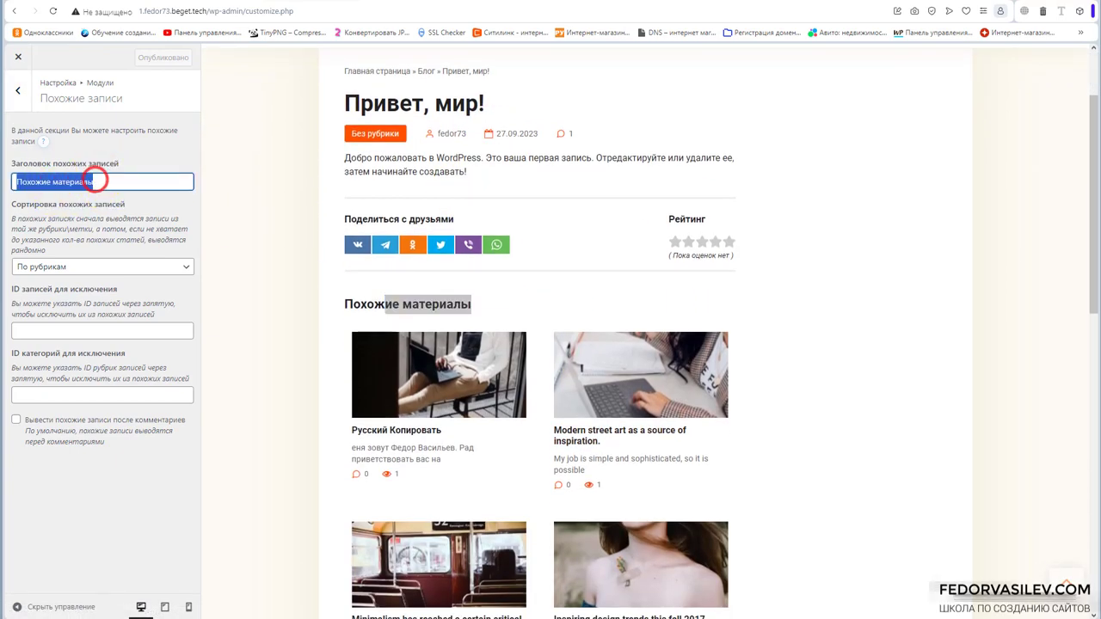
{"action": "type", "text": "тест"}
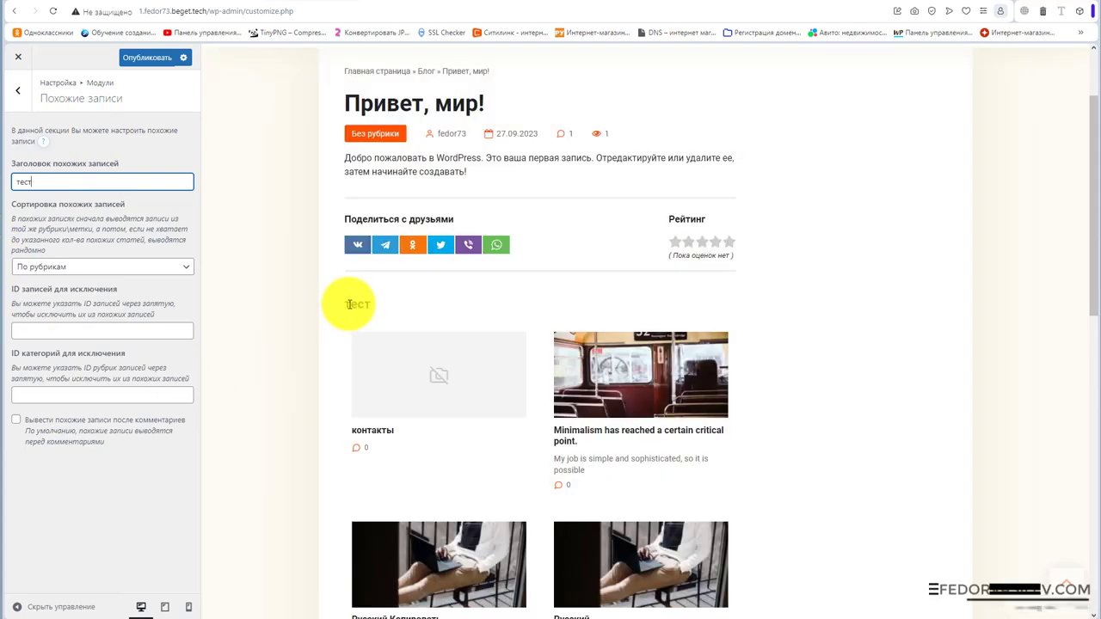
{"action": "double_click", "coordinate": [366, 305]}
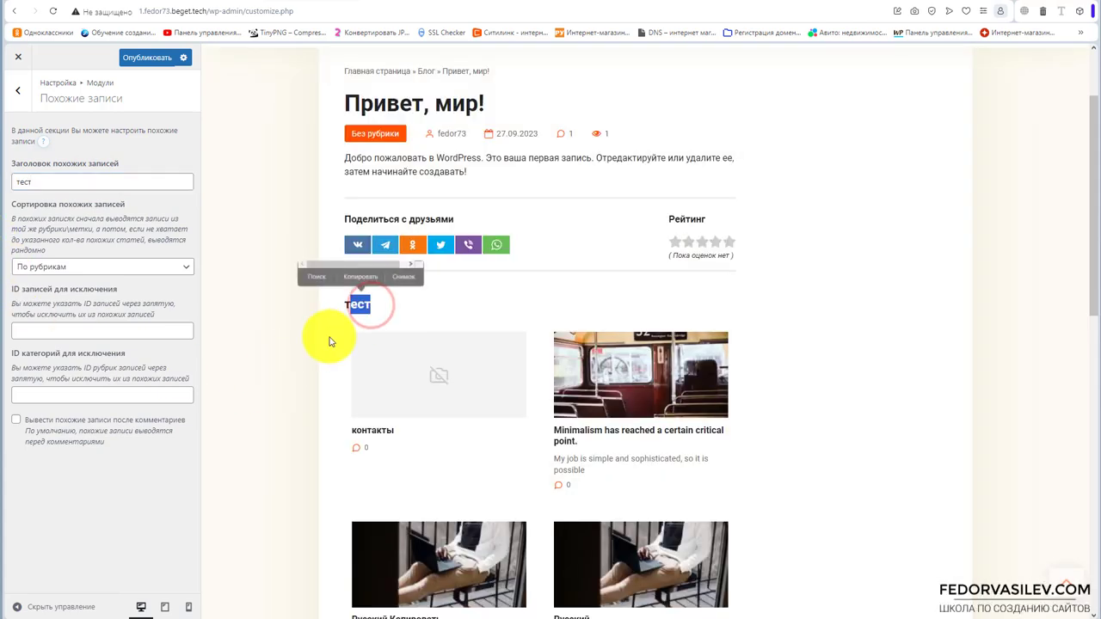
Review the Сортировка похожих записей options without changing them, and return to the modules list.
{"action": "left_click", "coordinate": [129, 269]}
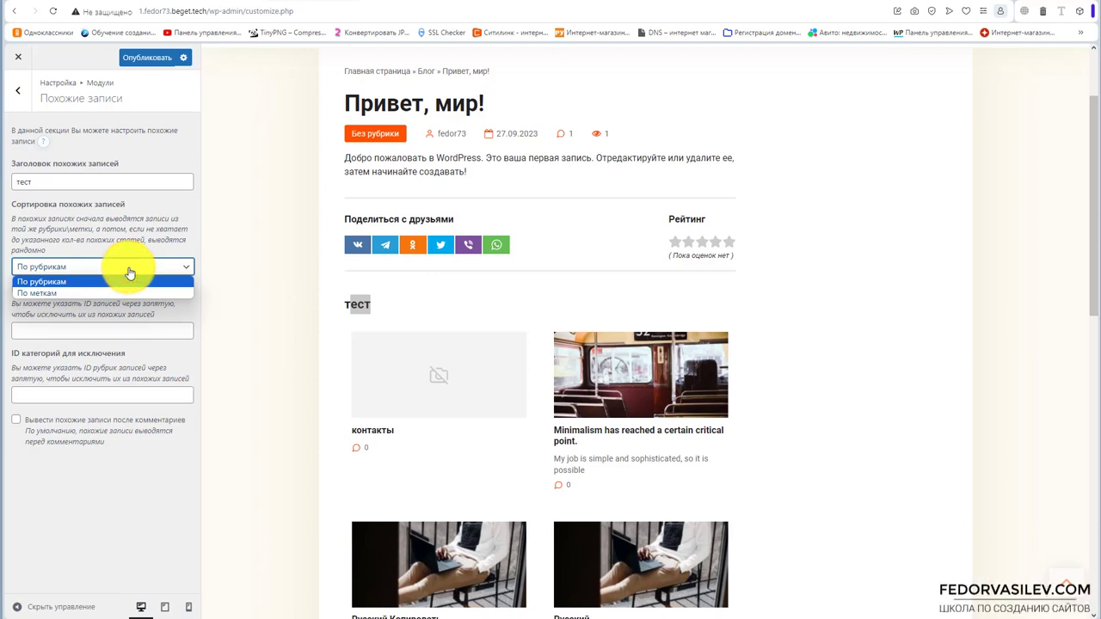
{"action": "left_click", "coordinate": [128, 268]}
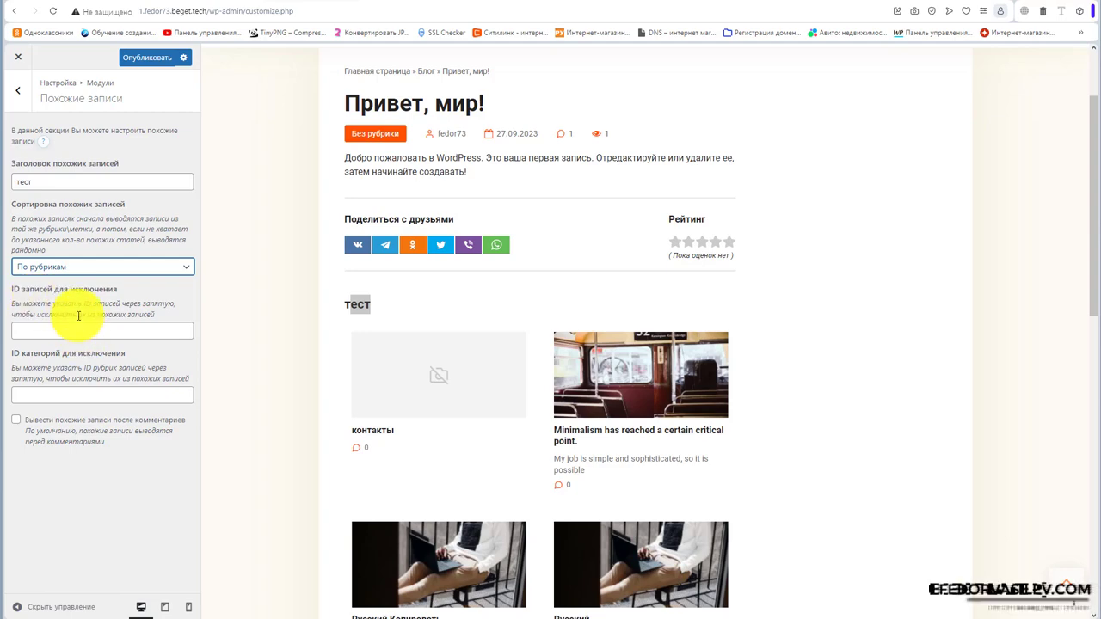
{"action": "key", "text": "Escape"}
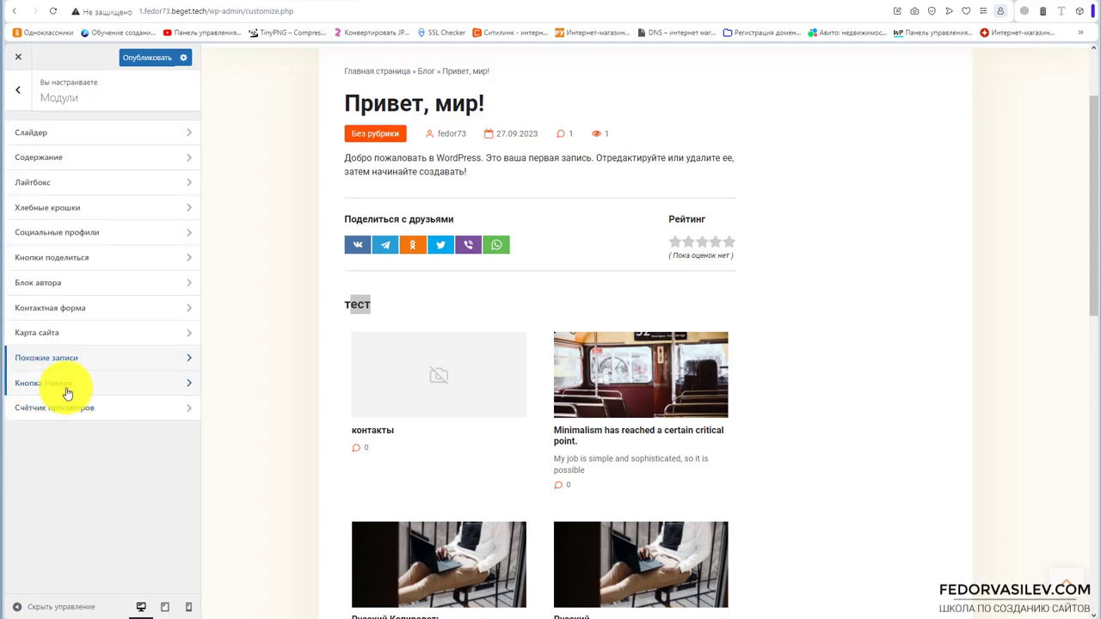
Open the Кнопка Наверх module and try the back-to-top button in the previewed post.
{"action": "left_click", "coordinate": [67, 389]}
{"action": "left_click", "coordinate": [1079, 583]}
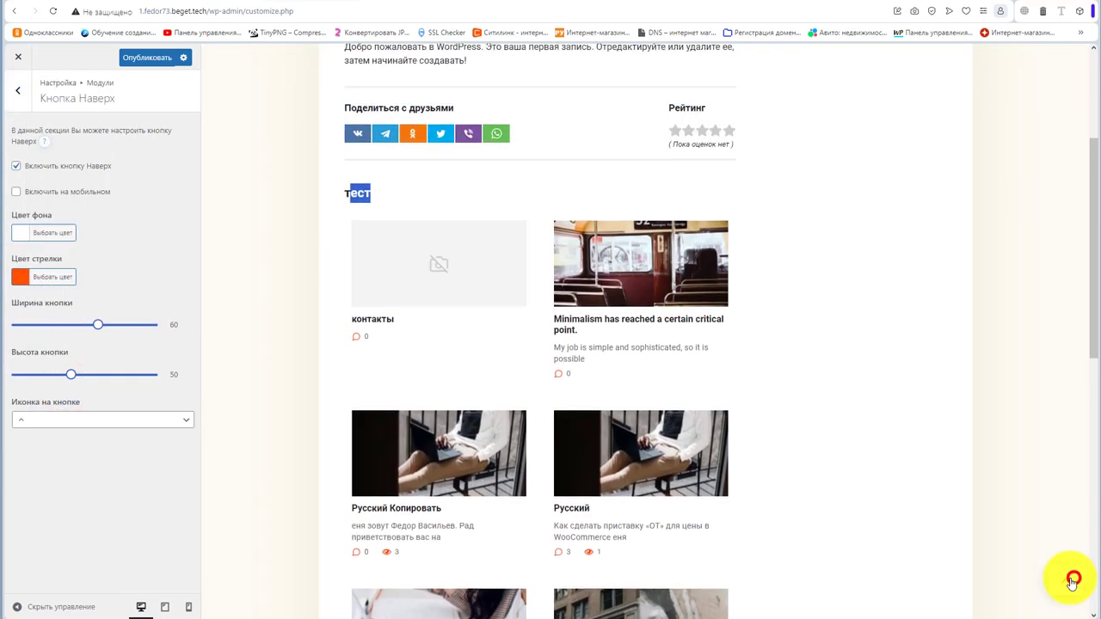
Disable Включить кнопку Наверх, look for the button in the preview, and enable the option again.
{"action": "left_click", "coordinate": [17, 166]}
{"action": "scroll", "coordinate": [946, 482], "scroll_direction": "down", "scroll_amount": 15}
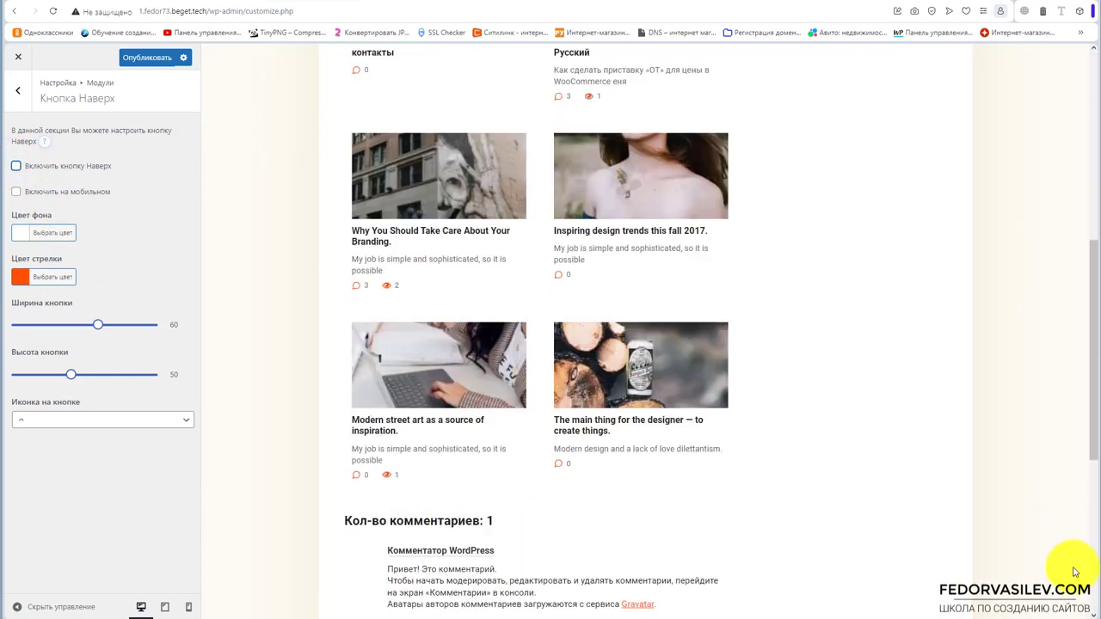
{"action": "left_click", "coordinate": [17, 165]}
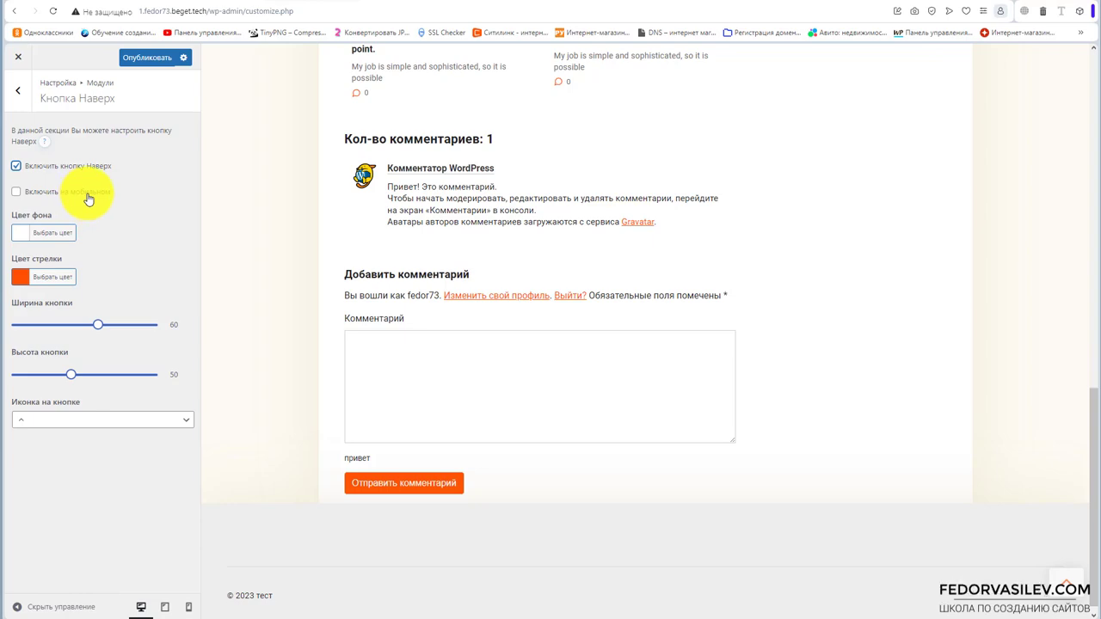
Test the back-to-top button in the preview and set Иконка на кнопке to the circled up arrow.
{"action": "left_click", "coordinate": [1066, 583]}
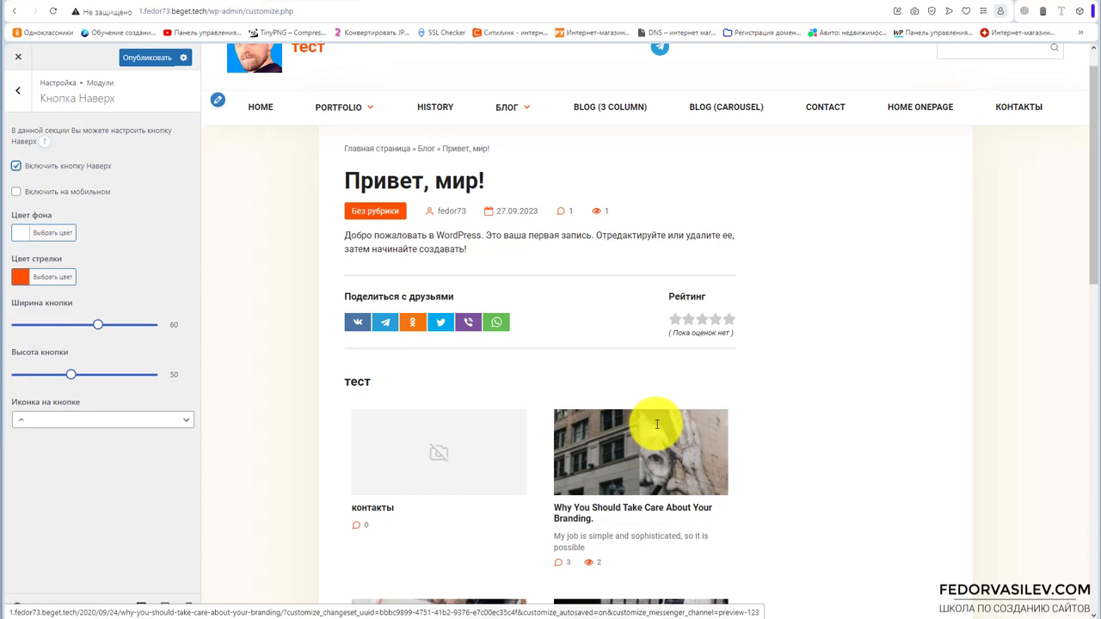
{"action": "scroll", "coordinate": [657, 425], "scroll_direction": "down", "scroll_amount": 5}
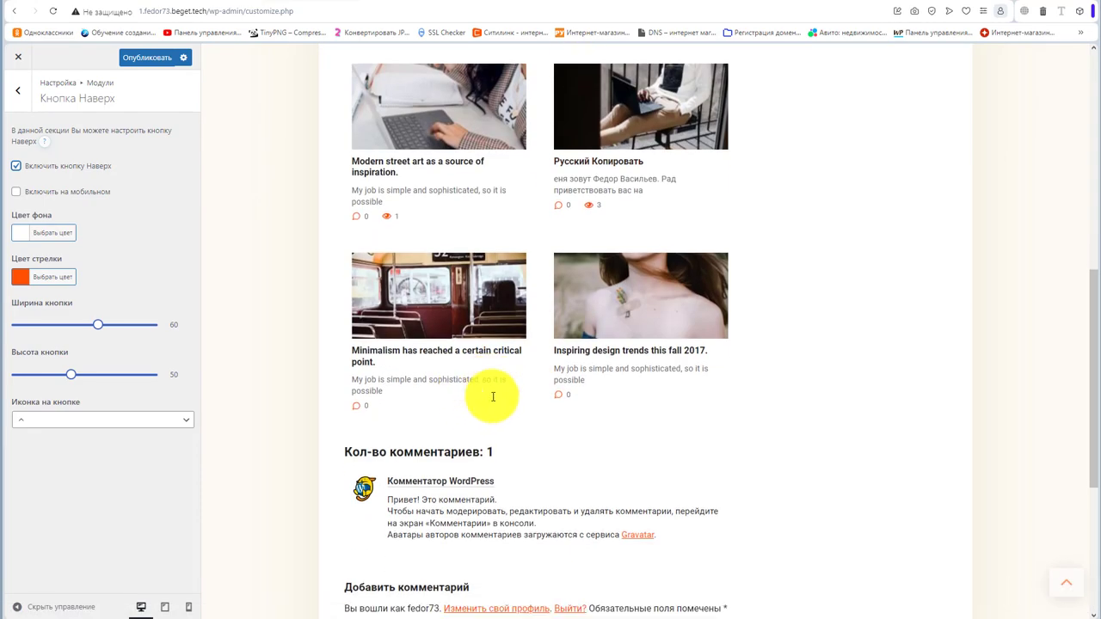
{"action": "scroll", "coordinate": [512, 404], "scroll_direction": "up", "scroll_amount": 4}
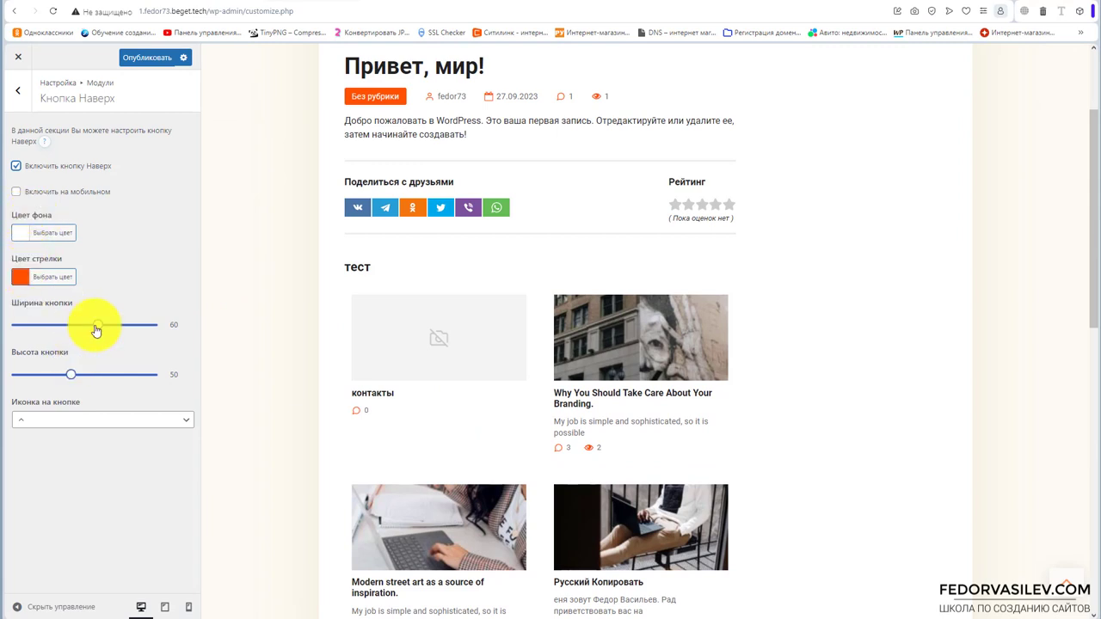
{"action": "left_click", "coordinate": [47, 420]}
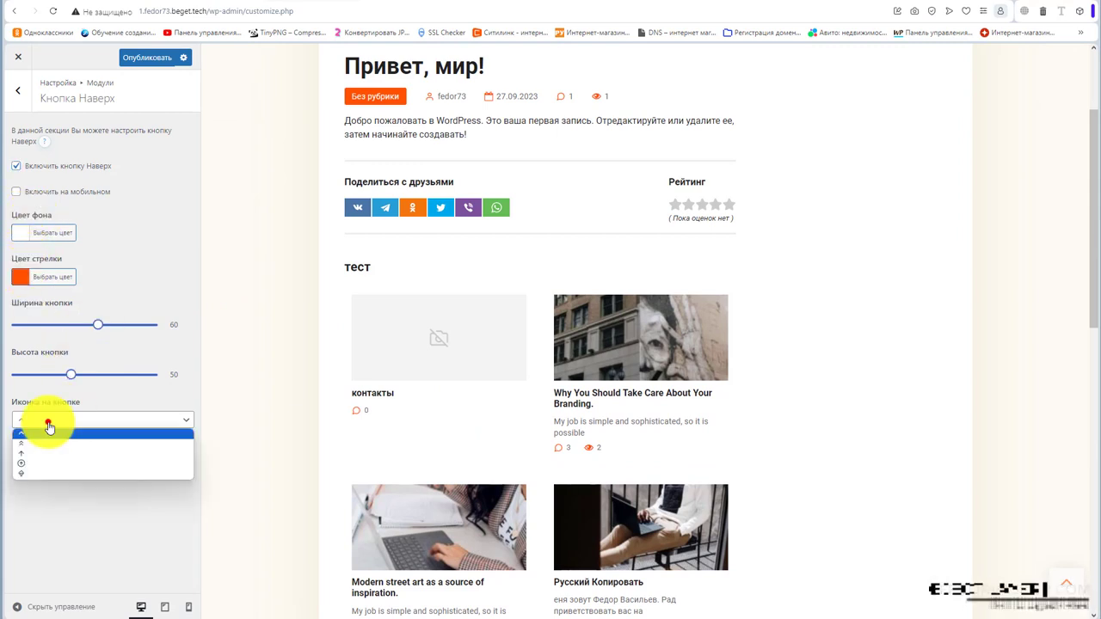
{"action": "left_click", "coordinate": [34, 462]}
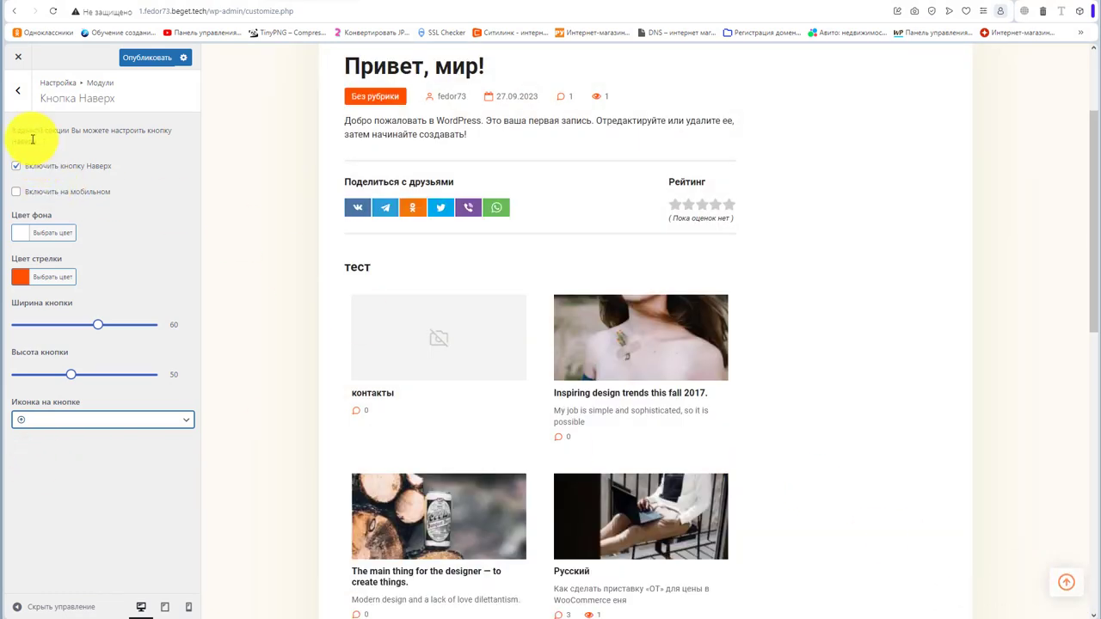
Publish the back-to-top button settings and open the Счётчик просмотров module.
{"action": "left_click", "coordinate": [136, 58]}
{"action": "left_click", "coordinate": [19, 91]}
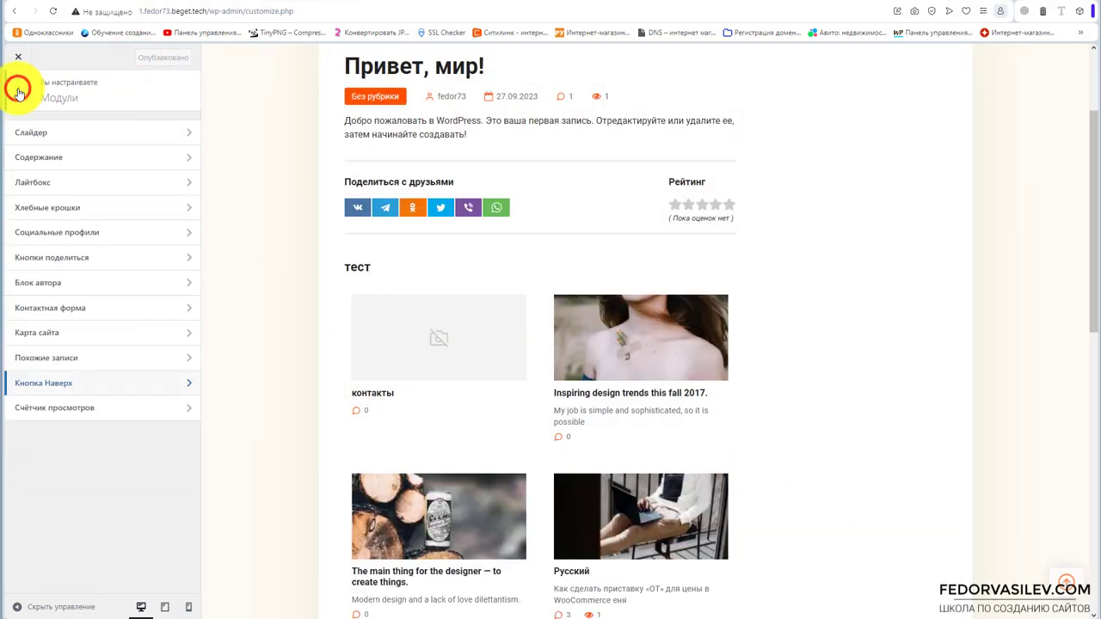
{"action": "left_click", "coordinate": [45, 410]}
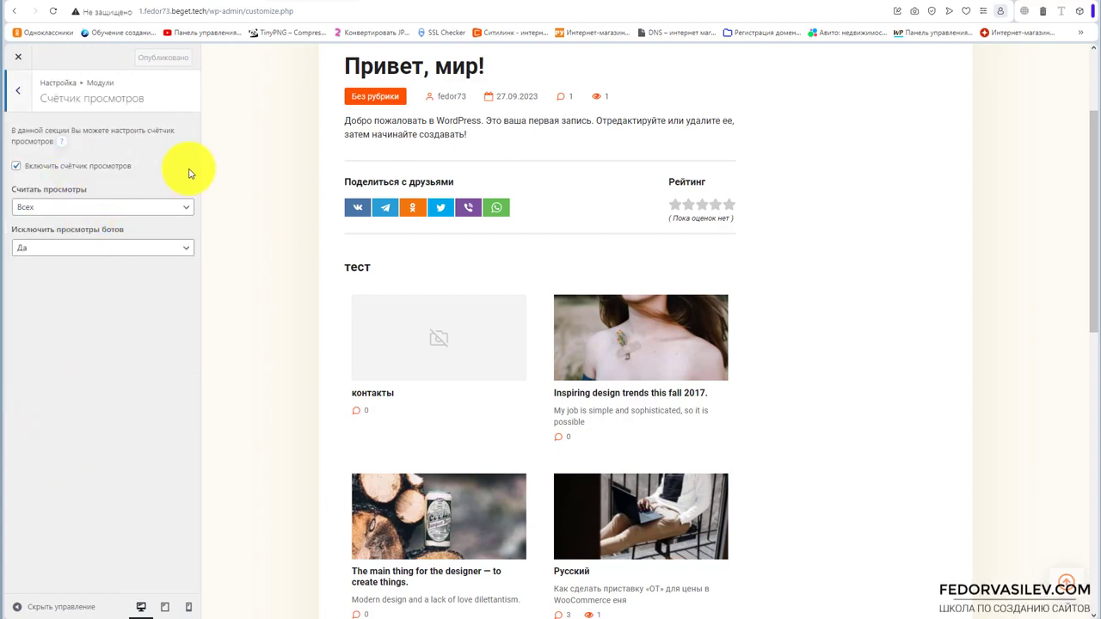
Disable Включить счётчик просмотров, try Только зарегистрированных пользователей for Считать просмотры, and set it back to Всех.
{"action": "left_click", "coordinate": [16, 165]}
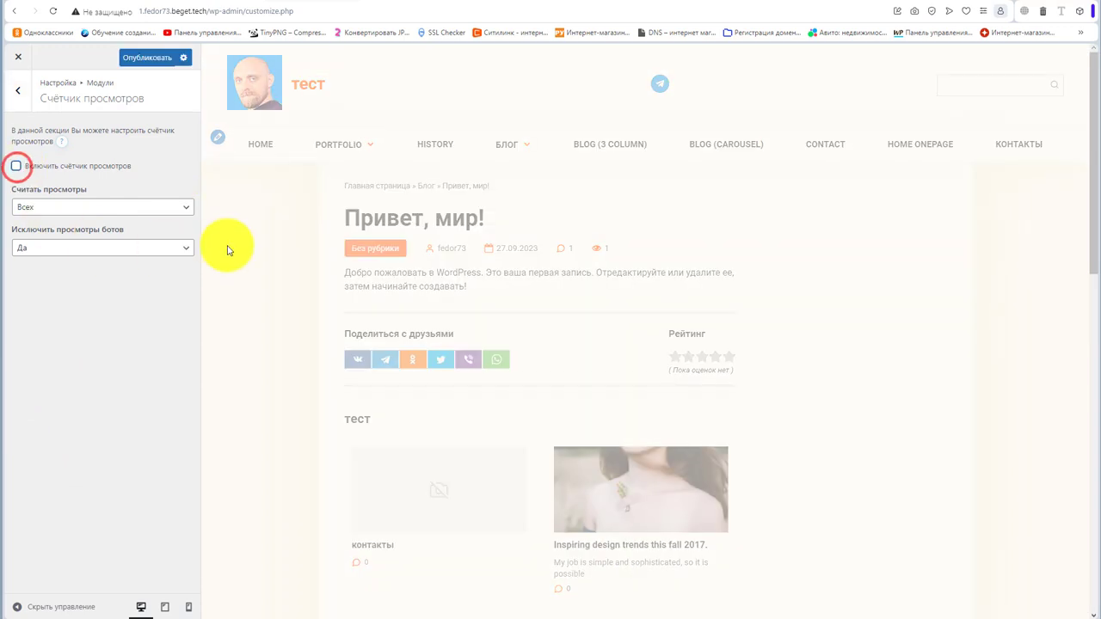
{"action": "left_click", "coordinate": [39, 207]}
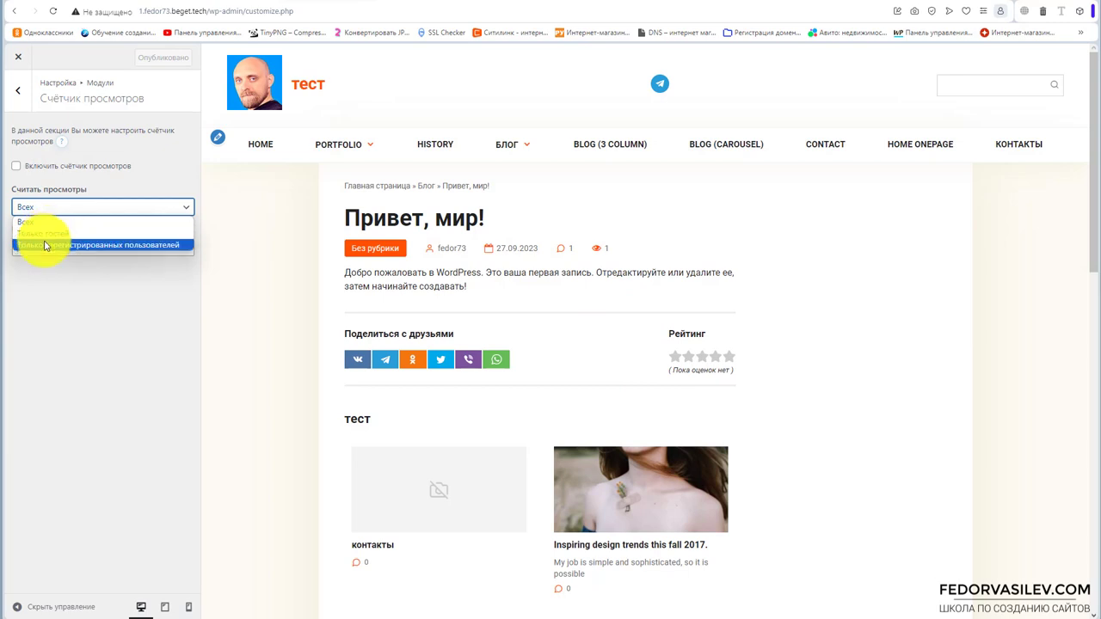
{"action": "left_click", "coordinate": [45, 246]}
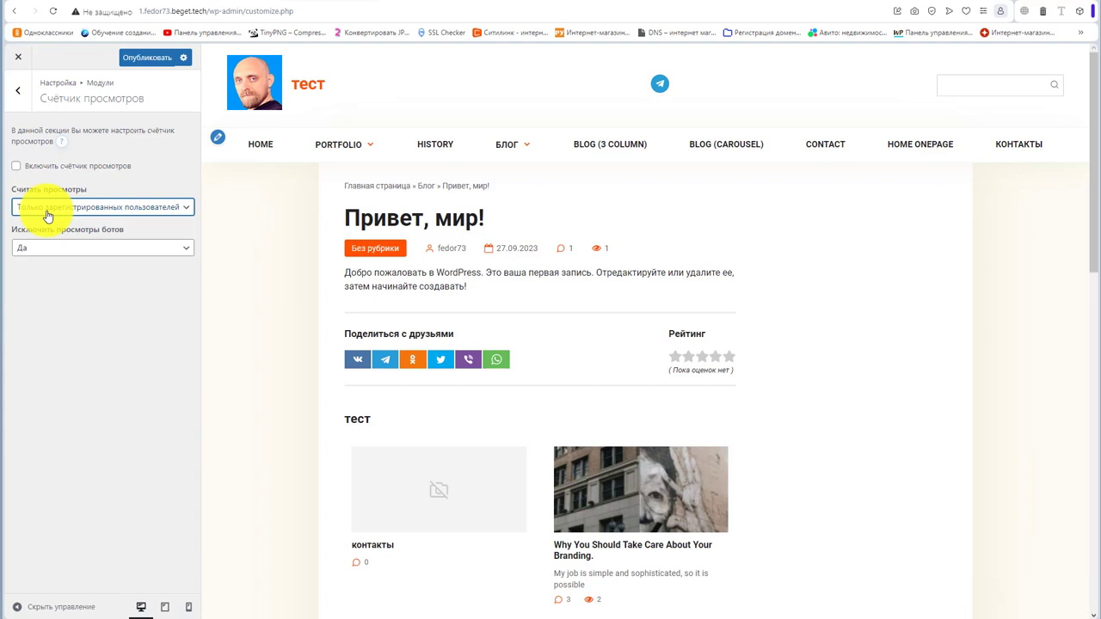
{"action": "left_click", "coordinate": [47, 215]}
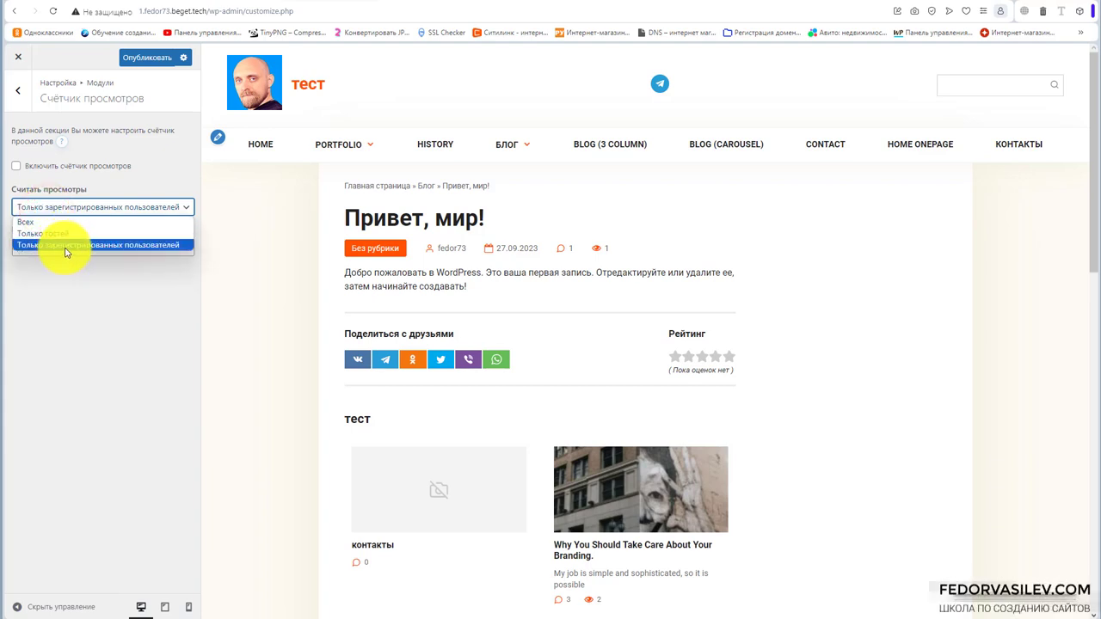
{"action": "left_click", "coordinate": [64, 247]}
{"action": "left_click", "coordinate": [66, 209]}
{"action": "left_click", "coordinate": [53, 224]}
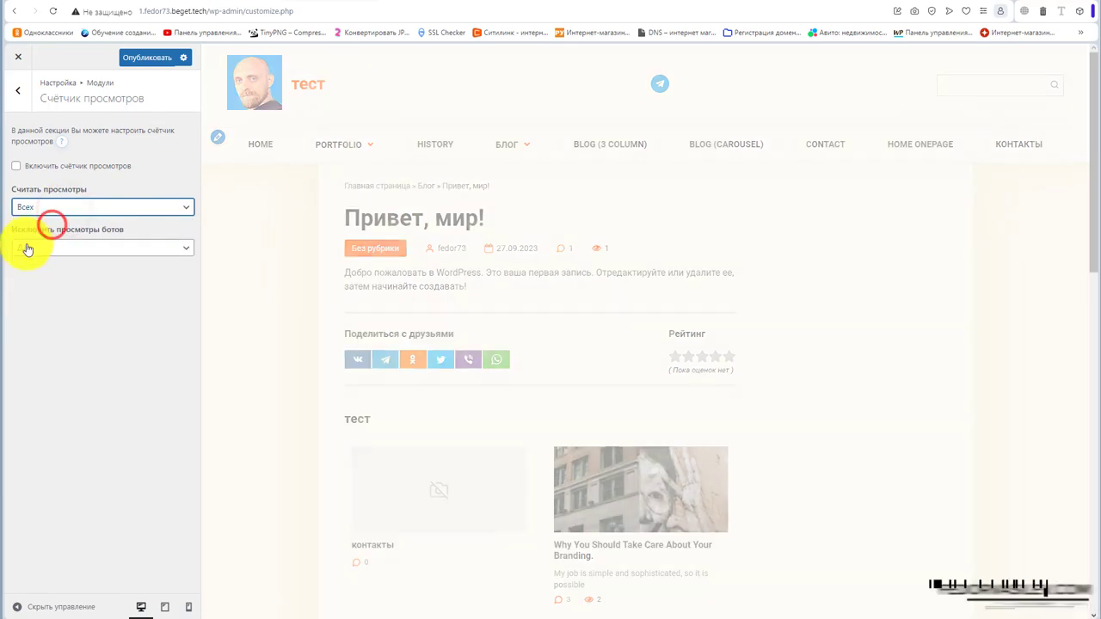
Keep Исключить просмотры ботов at Да, publish the view counter settings and return to the modules list.
{"action": "left_click", "coordinate": [44, 249]}
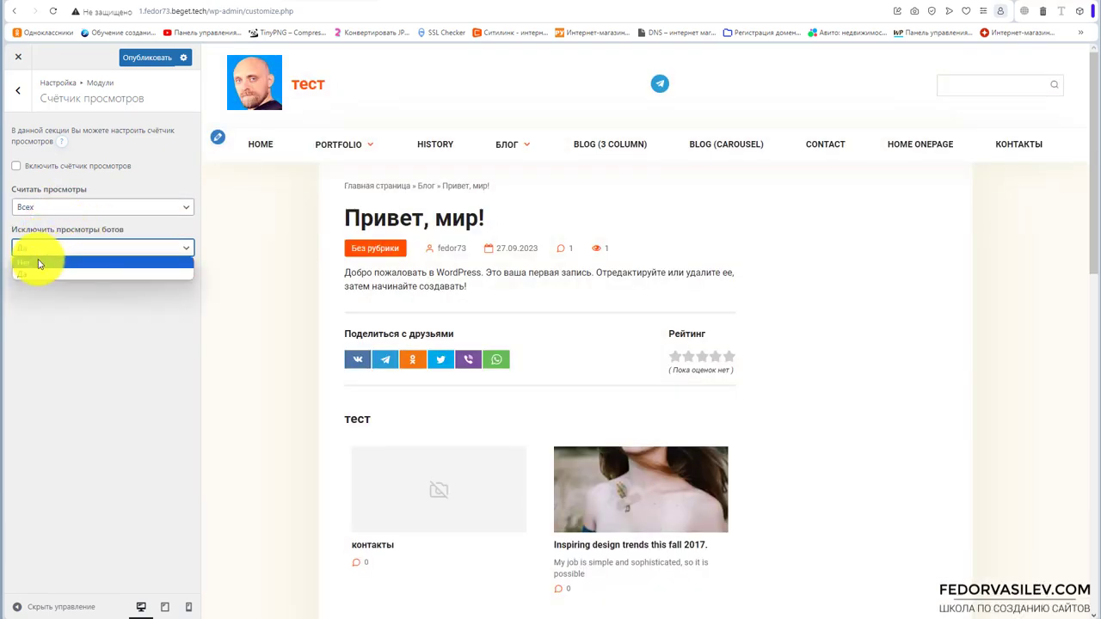
{"action": "left_click", "coordinate": [30, 273]}
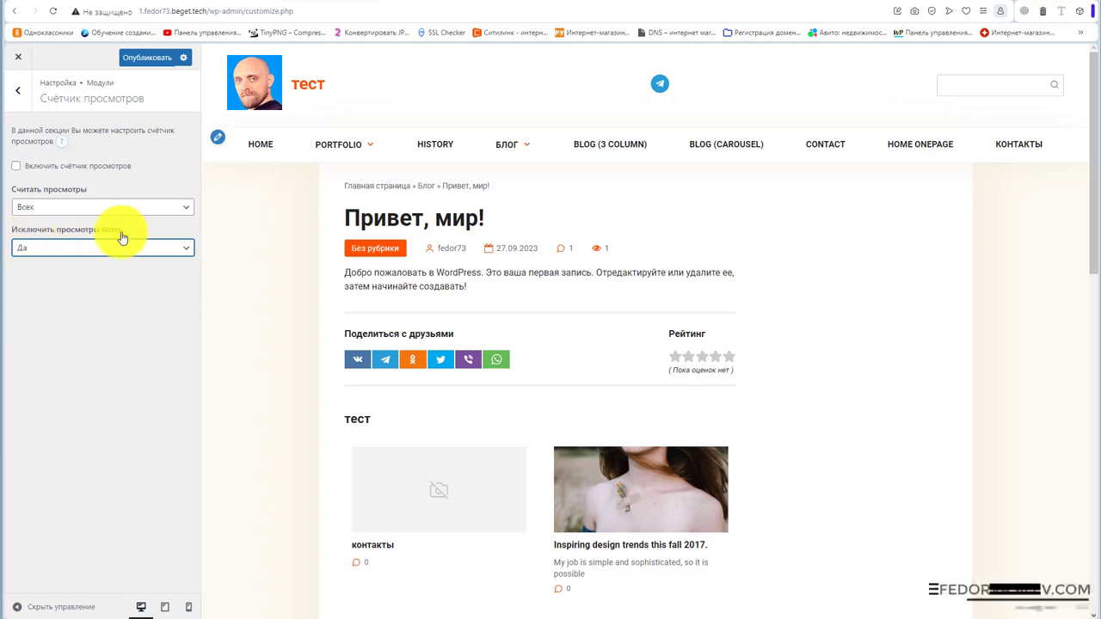
{"action": "left_click", "coordinate": [140, 58]}
{"action": "left_click", "coordinate": [19, 99]}
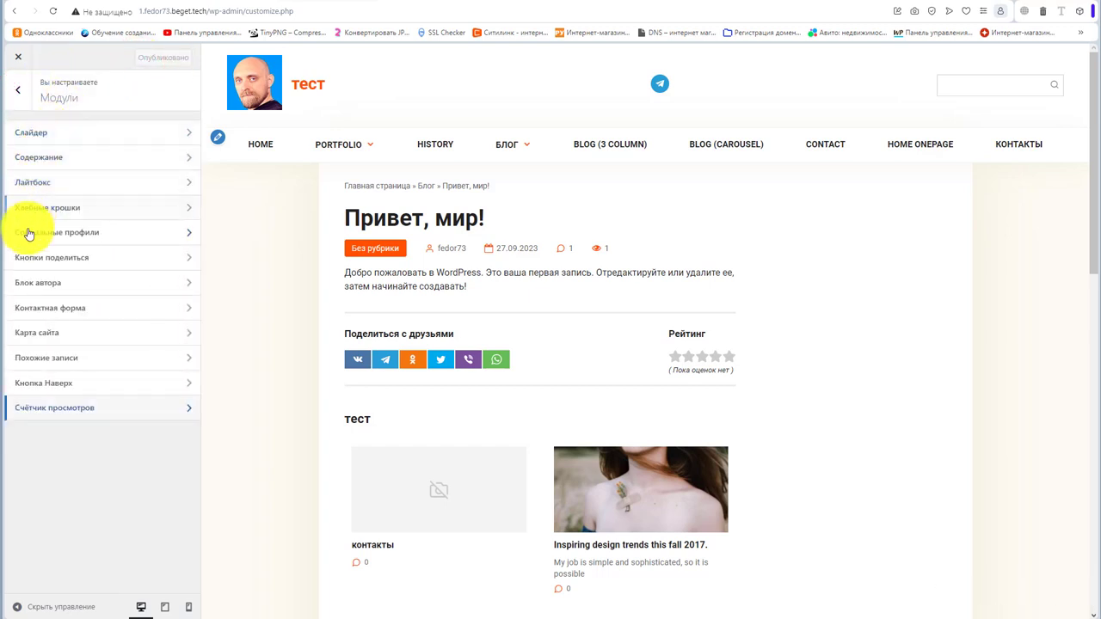
Leave the modules and open the Большая card settings under Карточки постов.
{"action": "left_click", "coordinate": [20, 97]}
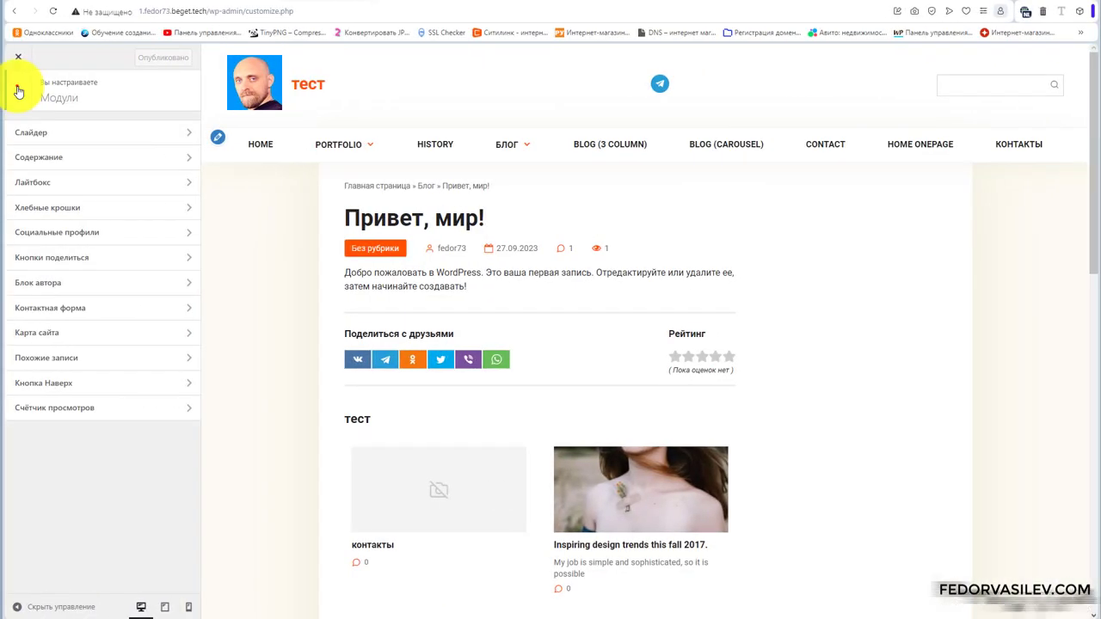
{"action": "left_click", "coordinate": [17, 88]}
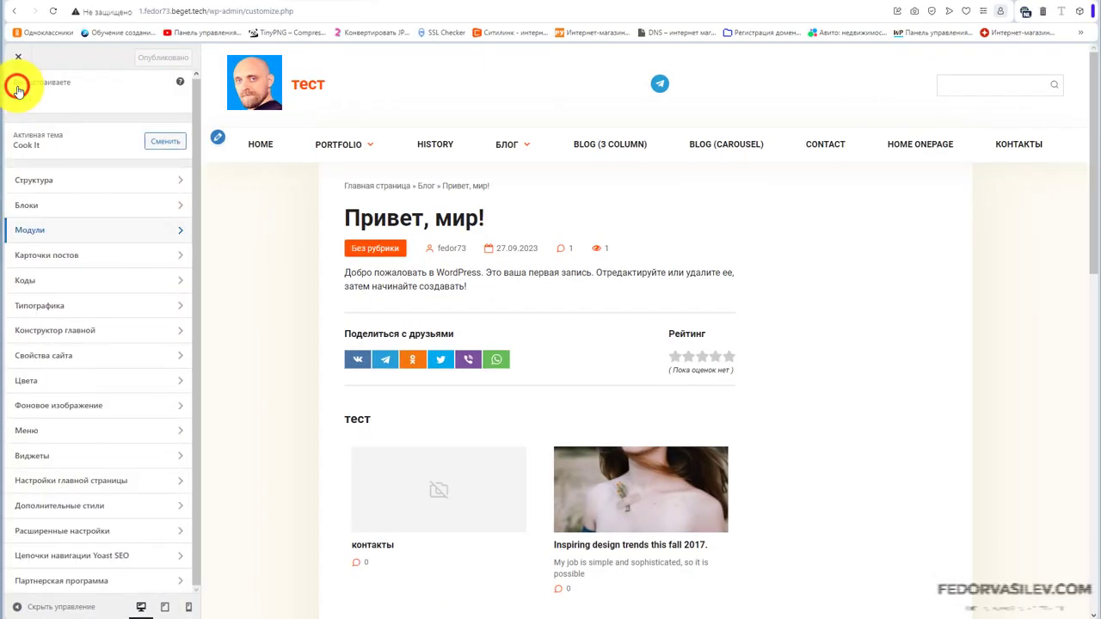
{"action": "left_click", "coordinate": [41, 263]}
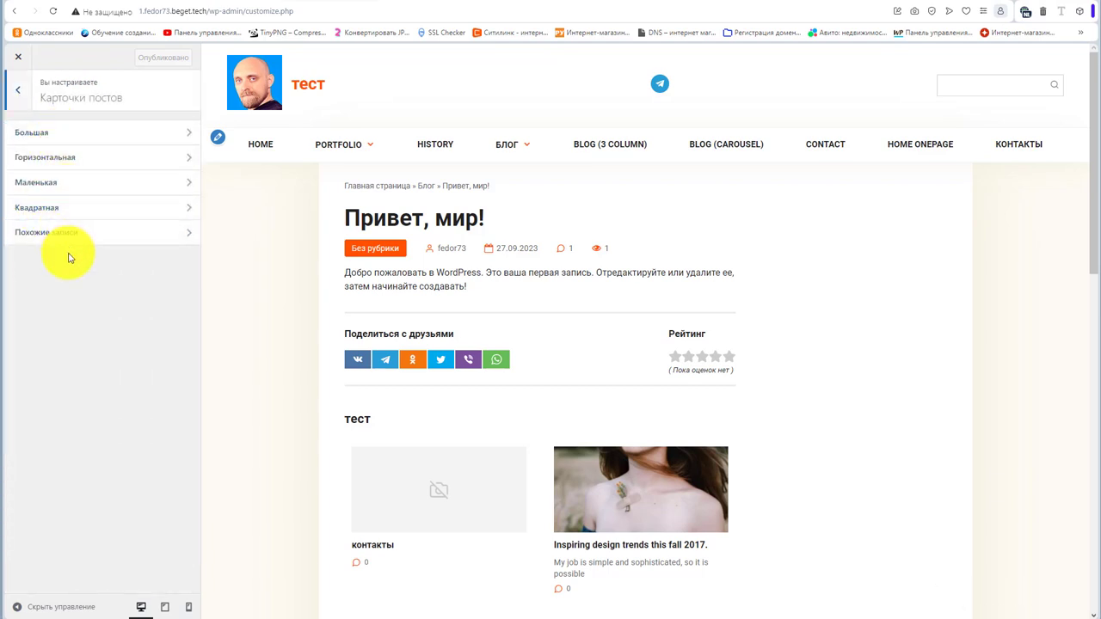
{"action": "left_click", "coordinate": [45, 132]}
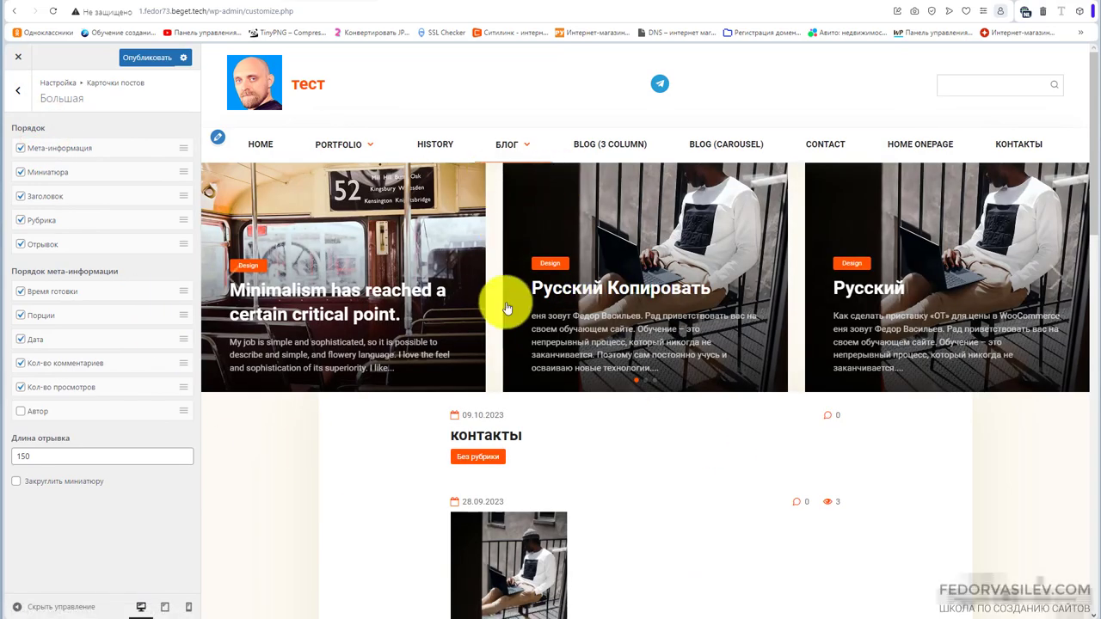
Look through the post cards in the blog preview and move Заголовок to the first place in Порядок.
{"action": "scroll", "coordinate": [437, 287], "scroll_direction": "down", "scroll_amount": 10}
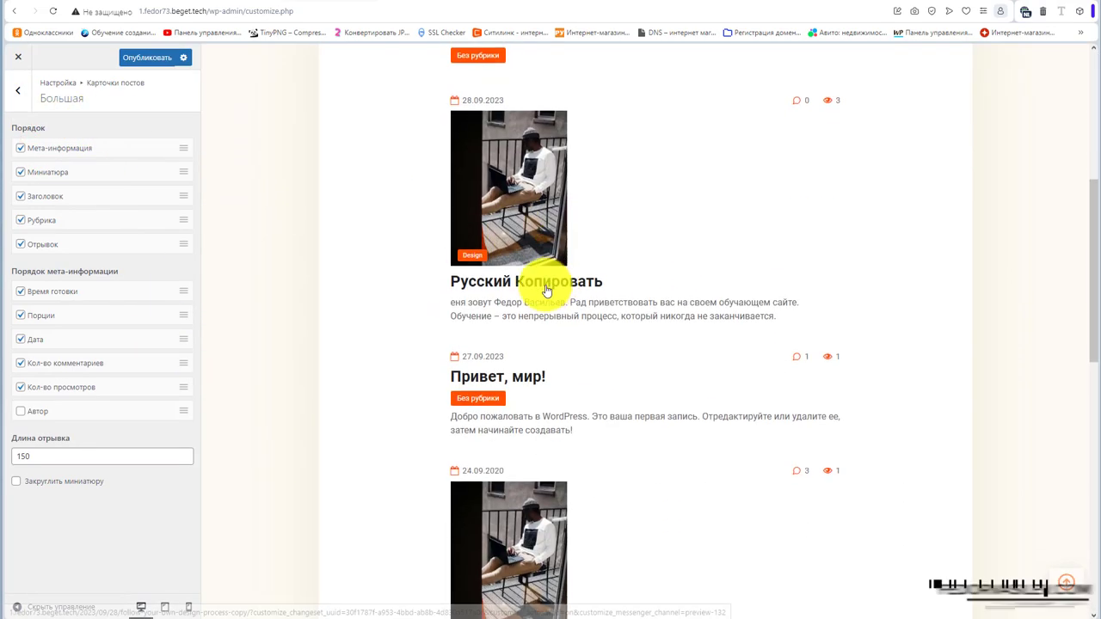
{"action": "scroll", "coordinate": [495, 400], "scroll_direction": "down", "scroll_amount": 5}
{"action": "scroll", "coordinate": [499, 401], "scroll_direction": "up", "scroll_amount": 20}
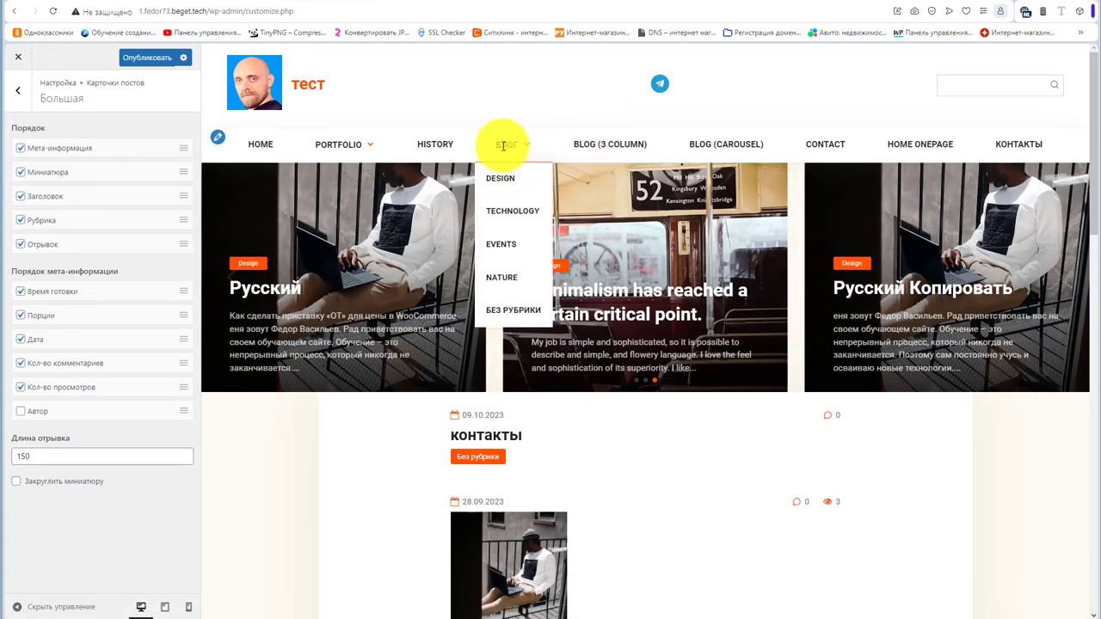
{"action": "scroll", "coordinate": [513, 536], "scroll_direction": "down", "scroll_amount": 3}
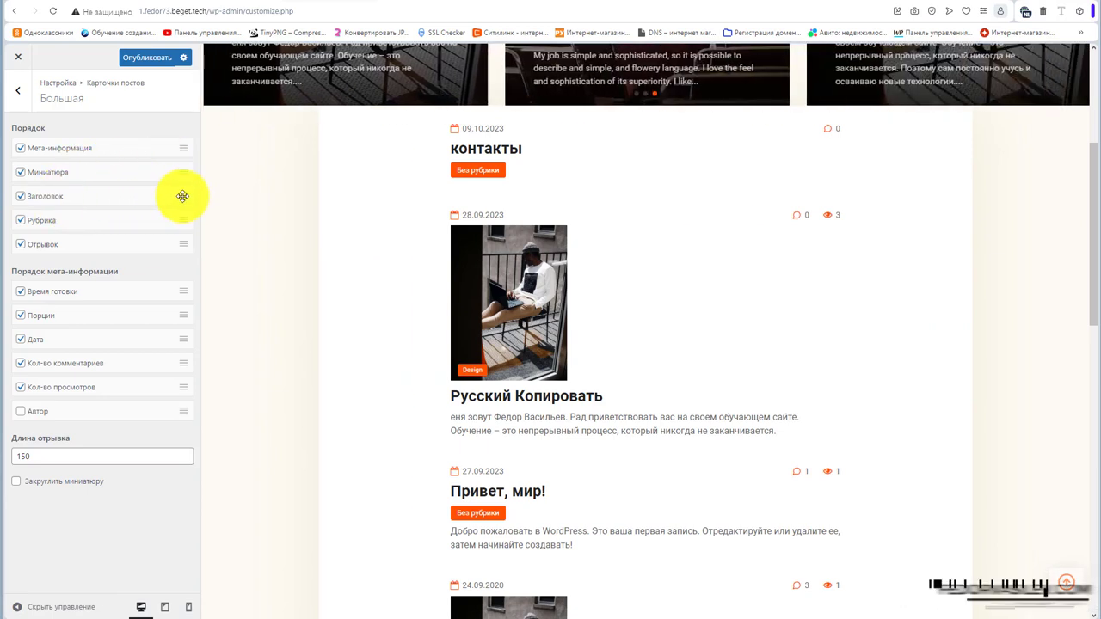
{"action": "left_click_drag", "start_coordinate": [184, 197], "coordinate": [180, 151]}
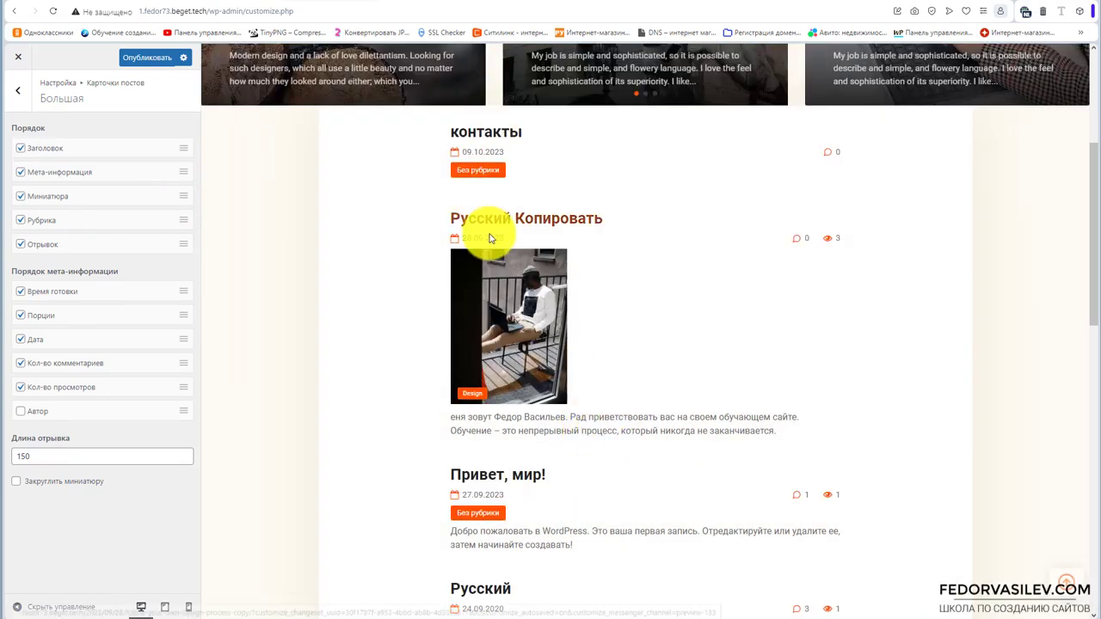
Turn Мета-информация and Отрывок off and on again, one at a time, checking the post cards in the preview.
{"action": "left_click", "coordinate": [20, 172]}
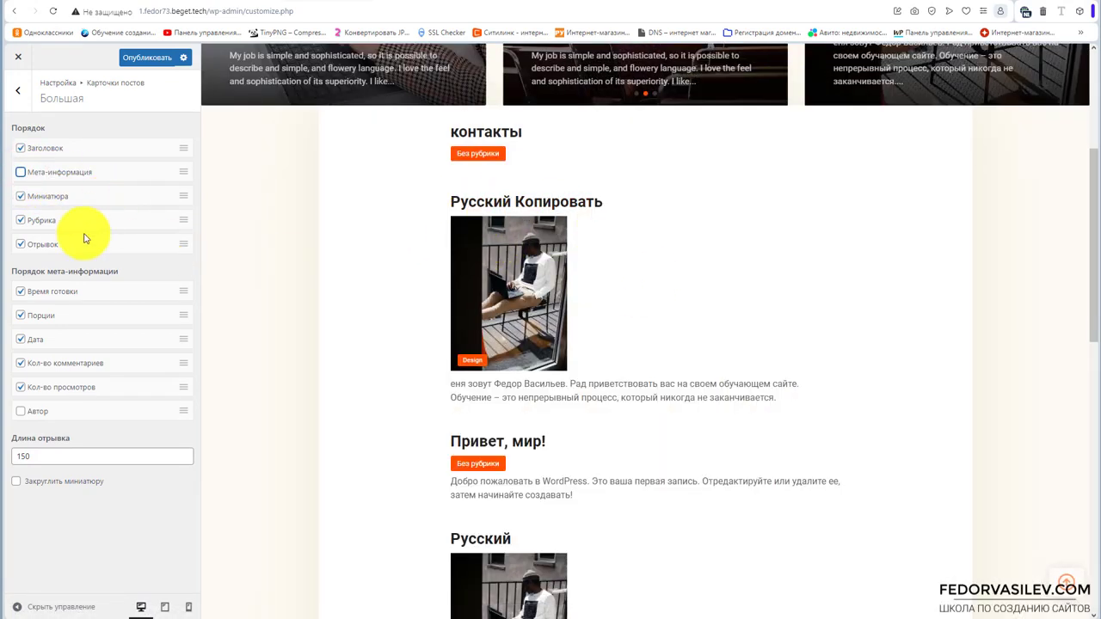
{"action": "left_click", "coordinate": [20, 172]}
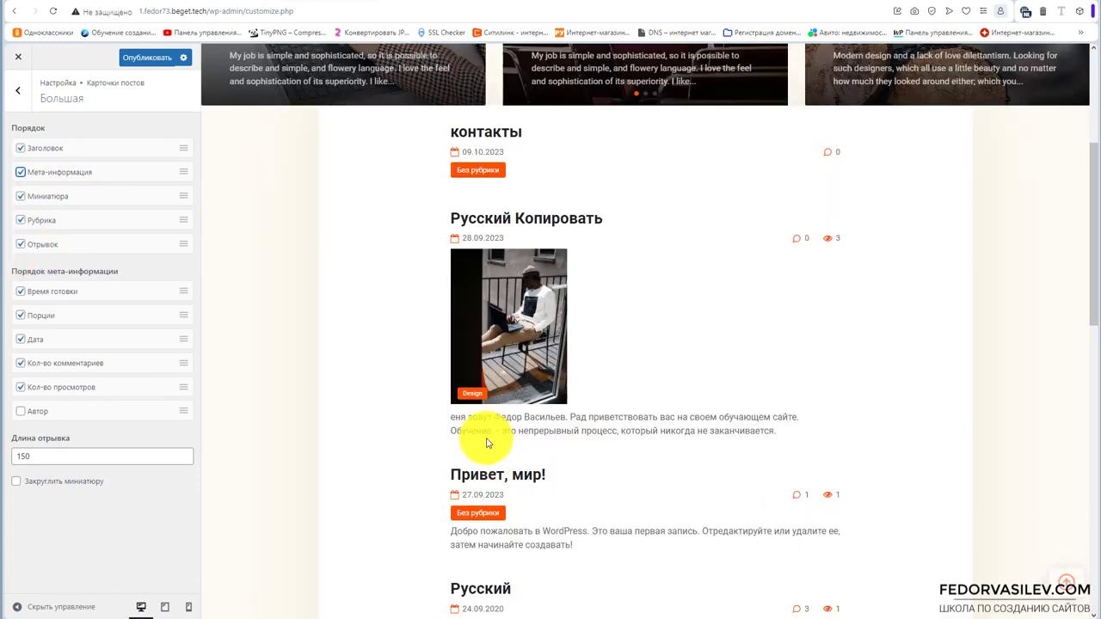
{"action": "left_click", "coordinate": [22, 244]}
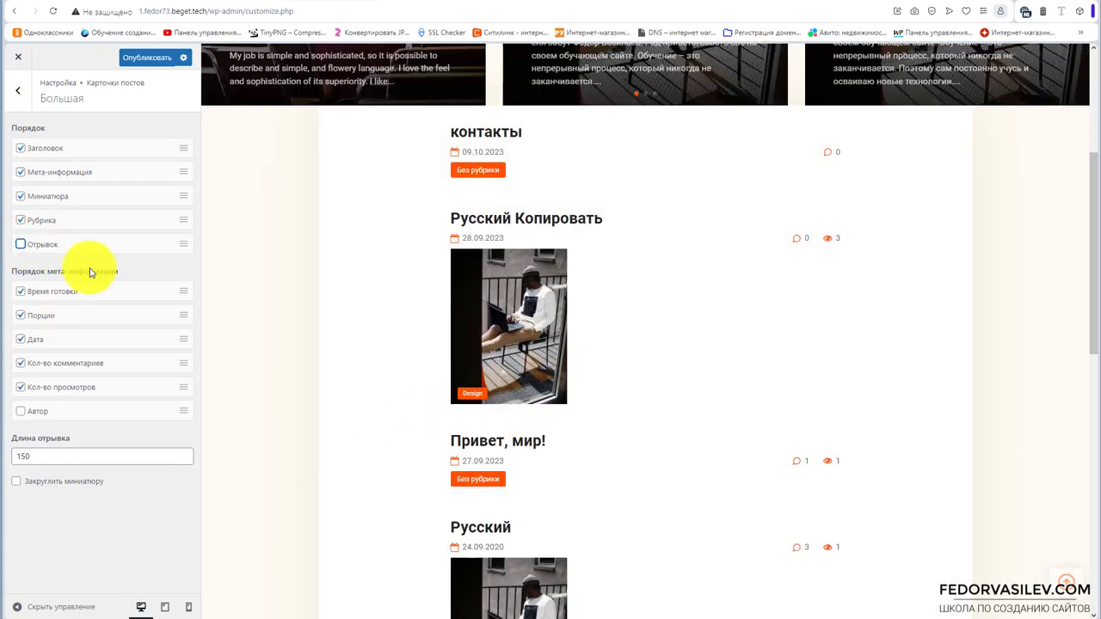
{"action": "left_click", "coordinate": [21, 245]}
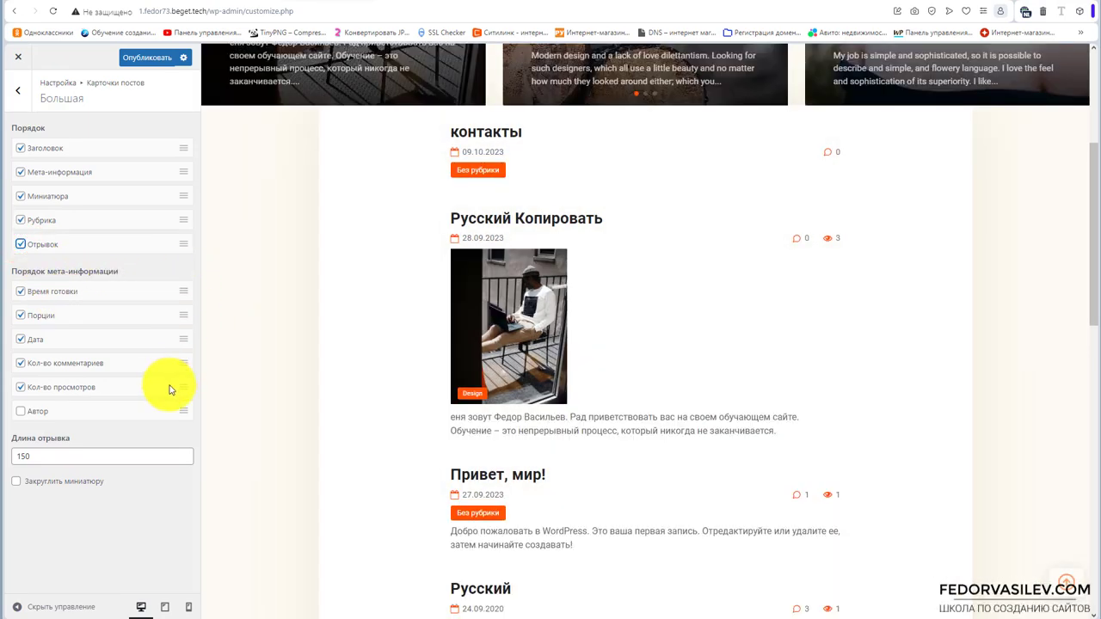
Enable Автор in Порядок мета-информации and check the post cards and their excerpts in the preview.
{"action": "left_click", "coordinate": [20, 411]}
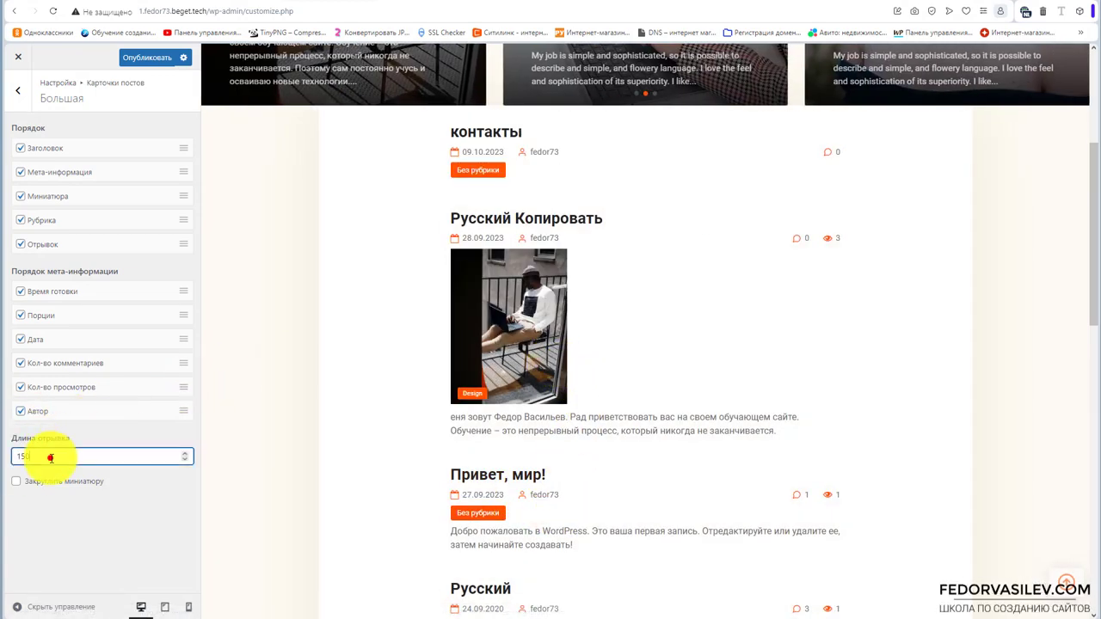
{"action": "scroll", "coordinate": [622, 333], "scroll_direction": "down", "scroll_amount": 6}
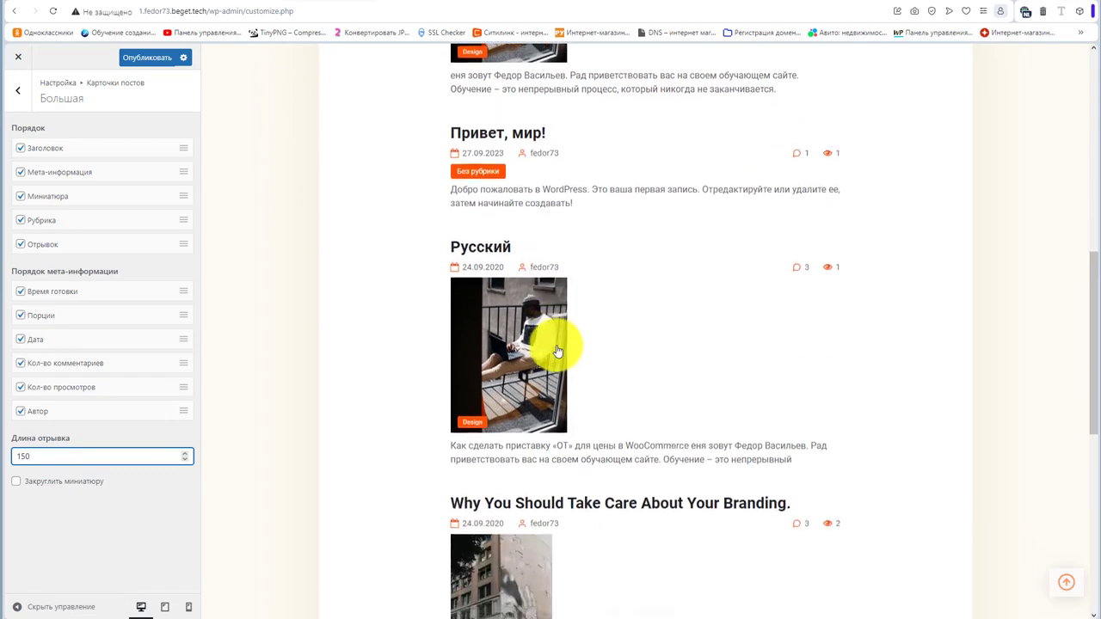
{"action": "scroll", "coordinate": [557, 353], "scroll_direction": "up", "scroll_amount": 15}
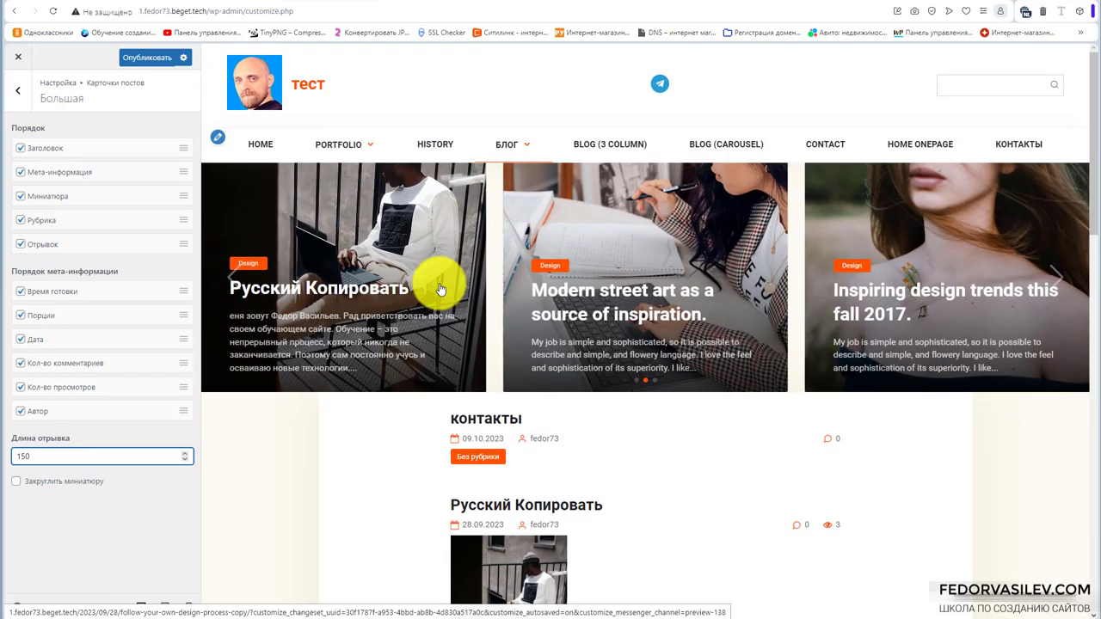
Review the post cards in the site preview, the demo recipe page "Рыбное филе в соевом соусе", and return to the theme customizer.
{"action": "scroll", "coordinate": [440, 288], "scroll_direction": "down", "scroll_amount": 3}
{"action": "scroll", "coordinate": [413, 310], "scroll_direction": "down", "scroll_amount": 2}
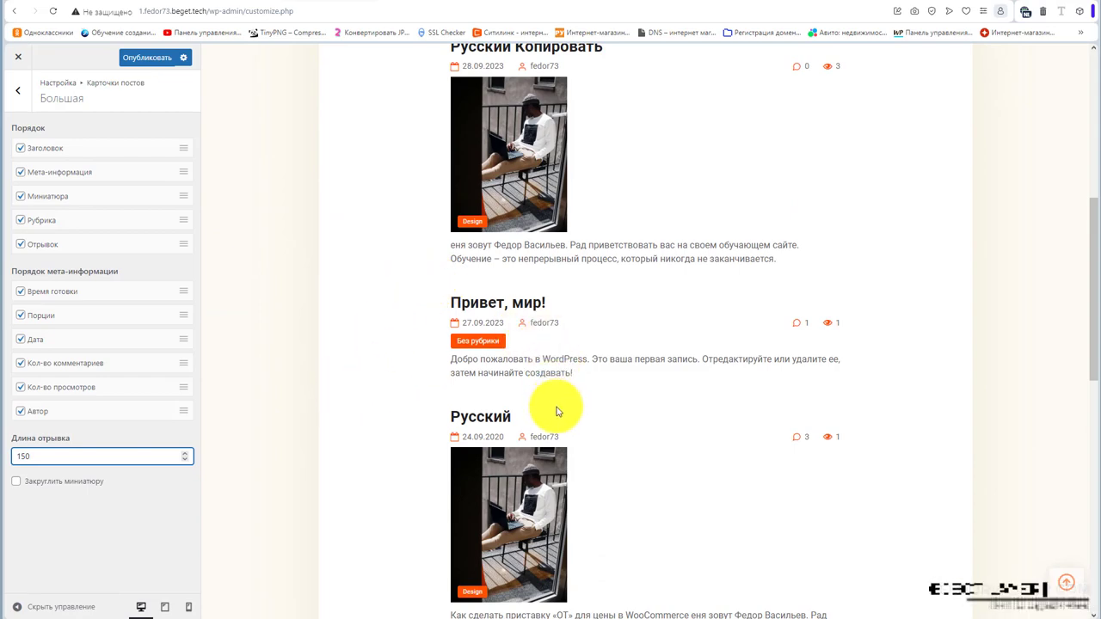
{"action": "scroll", "coordinate": [602, 400], "scroll_direction": "up", "scroll_amount": 3}
{"action": "scroll", "coordinate": [650, 389], "scroll_direction": "up", "scroll_amount": 2}
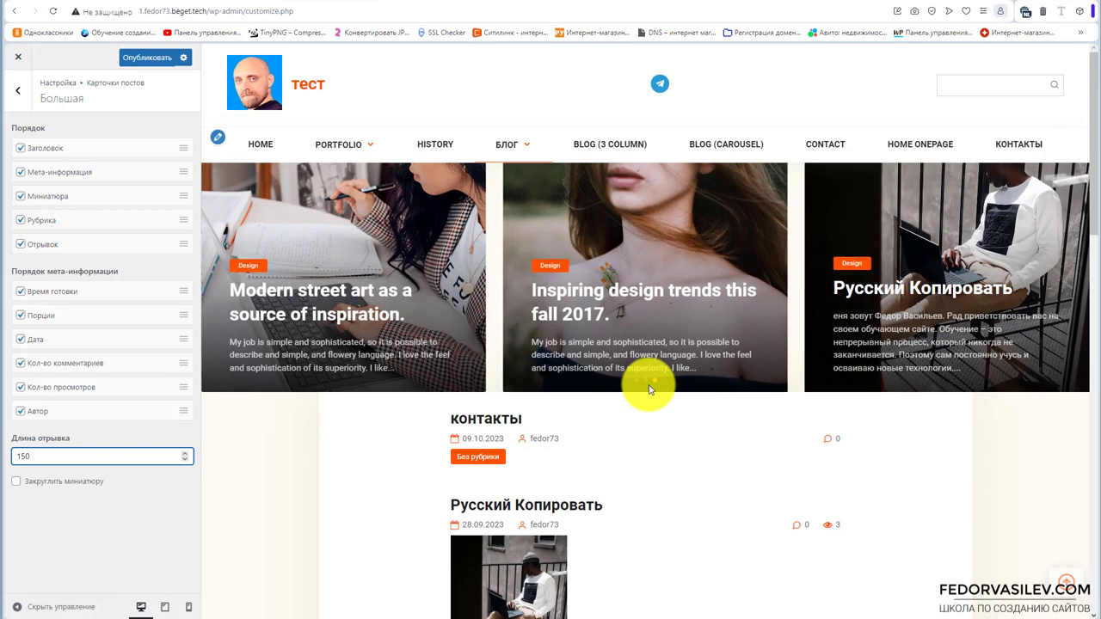
{"action": "left_click", "coordinate": [669, 4]}
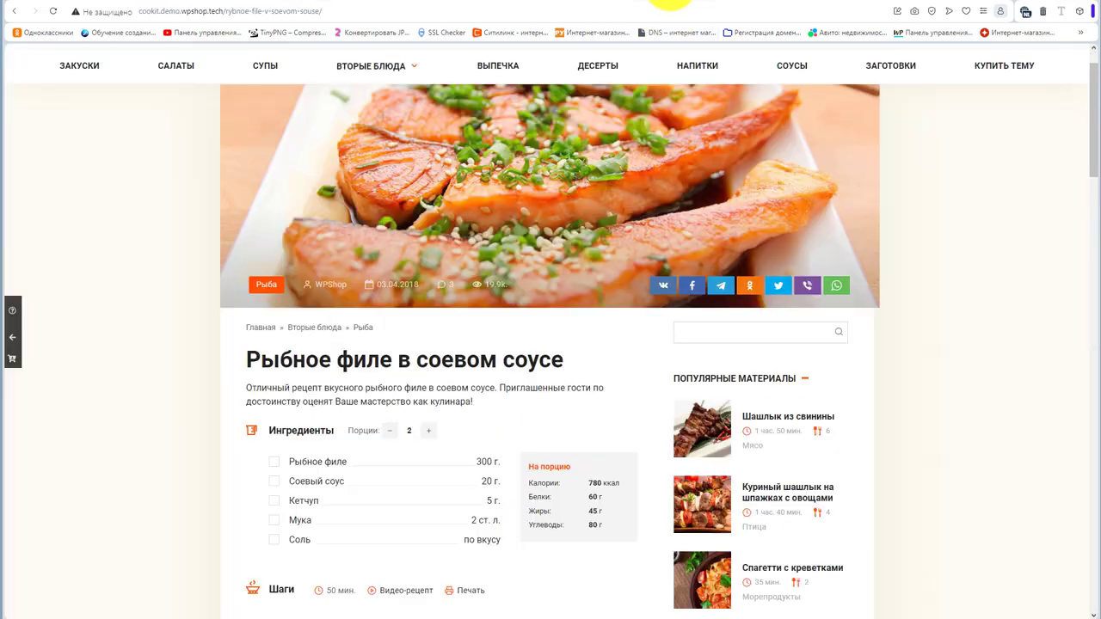
{"action": "scroll", "coordinate": [492, 277], "scroll_direction": "down", "scroll_amount": 3}
{"action": "scroll", "coordinate": [491, 283], "scroll_direction": "down", "scroll_amount": 5}
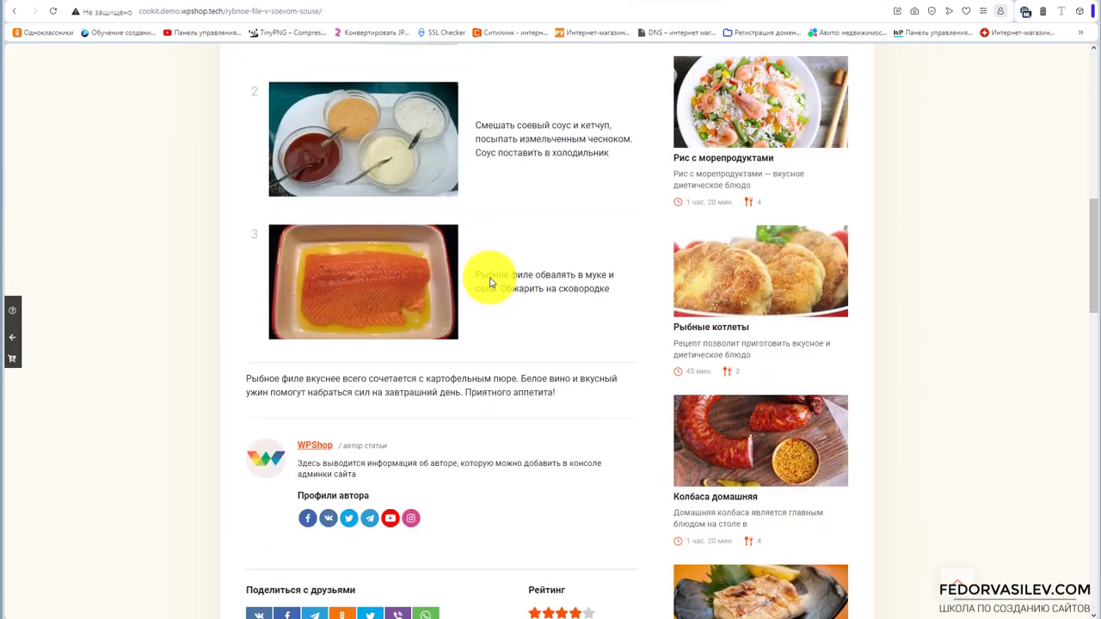
{"action": "scroll", "coordinate": [487, 272], "scroll_direction": "up", "scroll_amount": 10}
{"action": "left_click", "coordinate": [379, 7]}
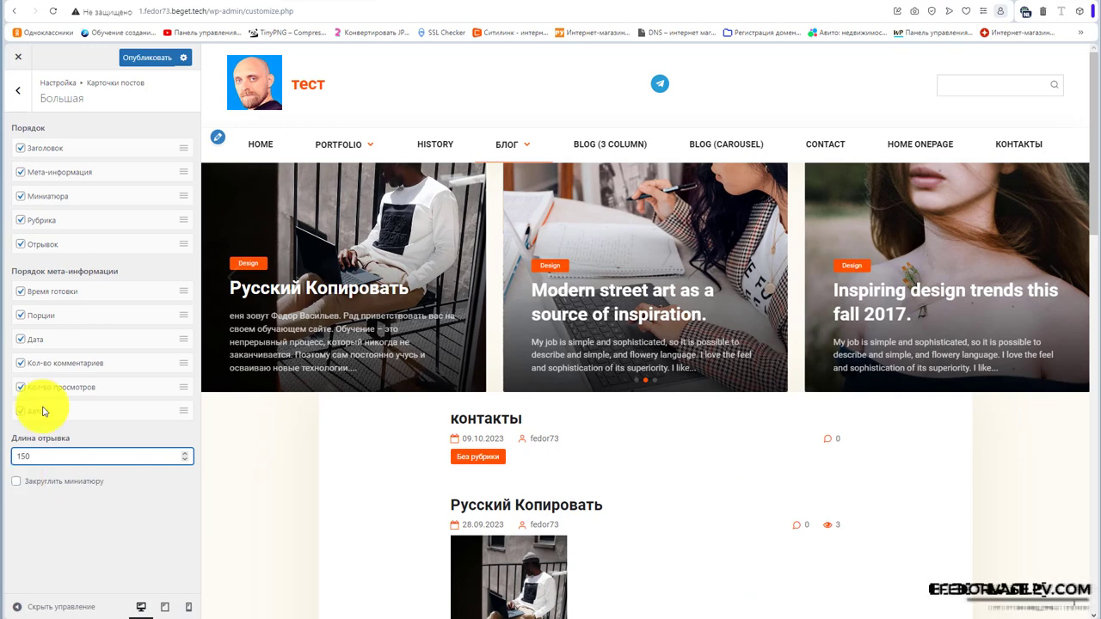
Open the Горизонтальная post card settings and examine the horizontal cards on the Design category page in the preview.
{"action": "left_click", "coordinate": [18, 91]}
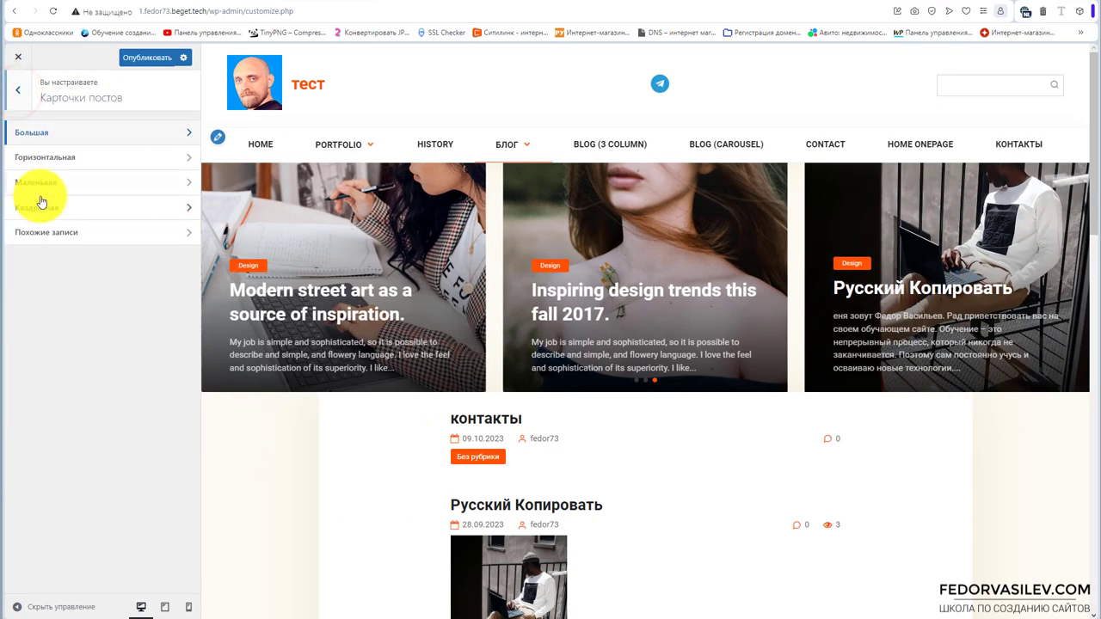
{"action": "left_click", "coordinate": [64, 162]}
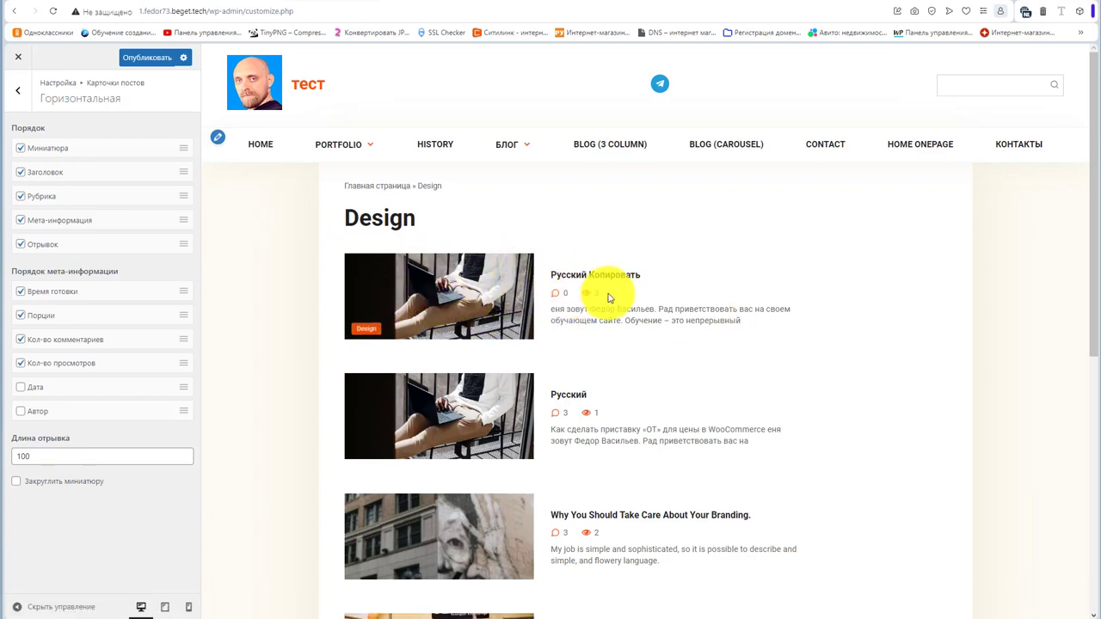
{"action": "left_click", "coordinate": [594, 339]}
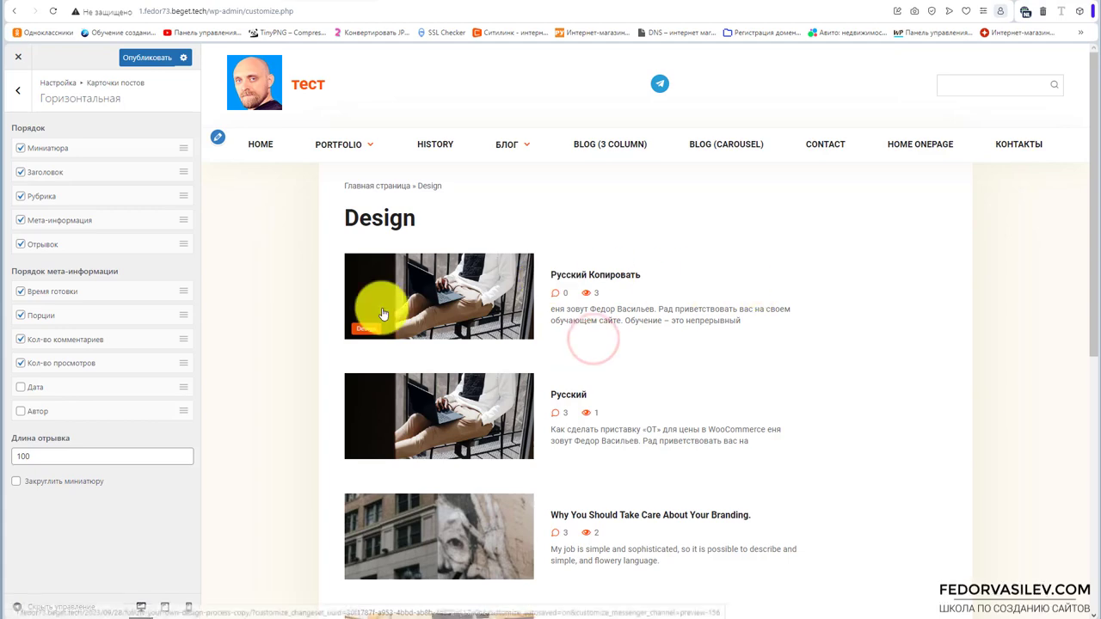
{"action": "scroll", "coordinate": [383, 315], "scroll_direction": "down", "scroll_amount": 5}
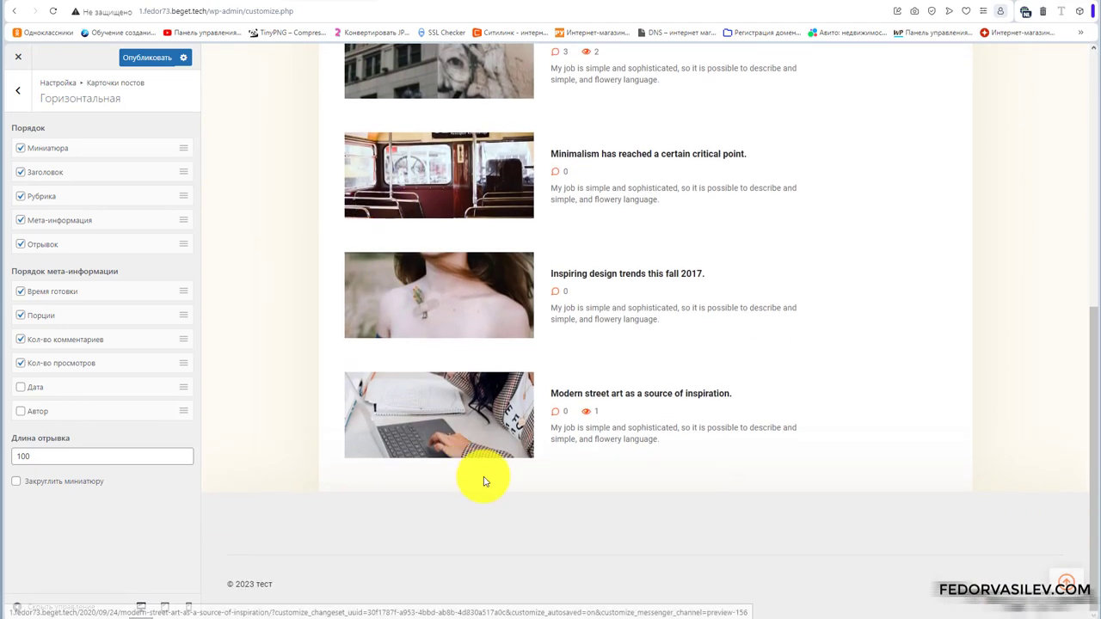
{"action": "scroll", "coordinate": [482, 477], "scroll_direction": "up", "scroll_amount": 5}
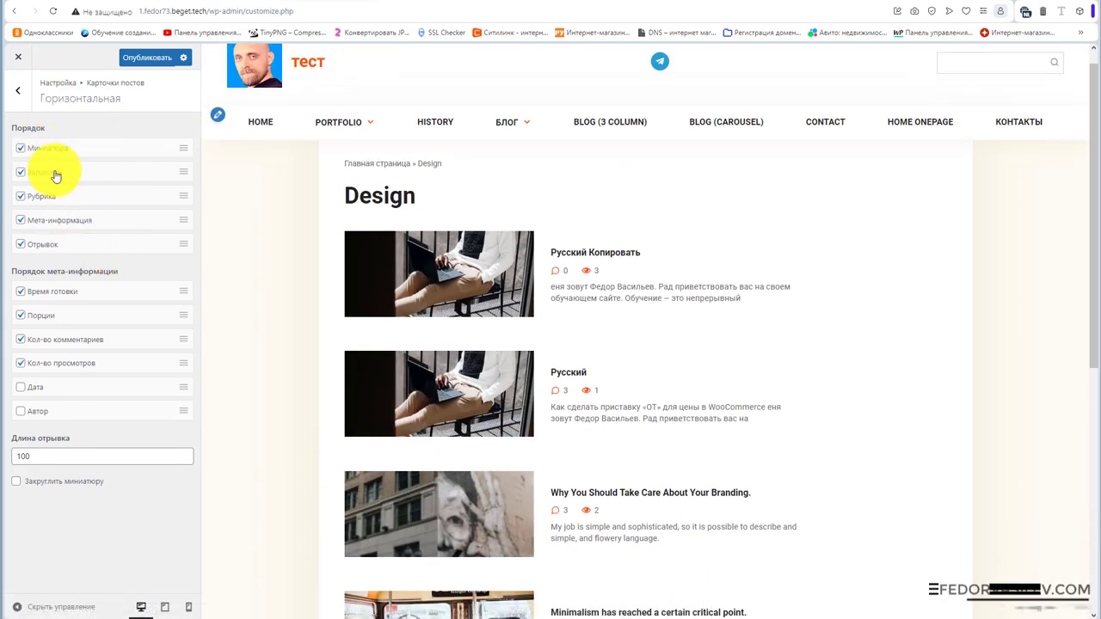
Try hiding the title and the thumbnail on the horizontal post cards one at a time, restoring each.
{"action": "left_click", "coordinate": [22, 173]}
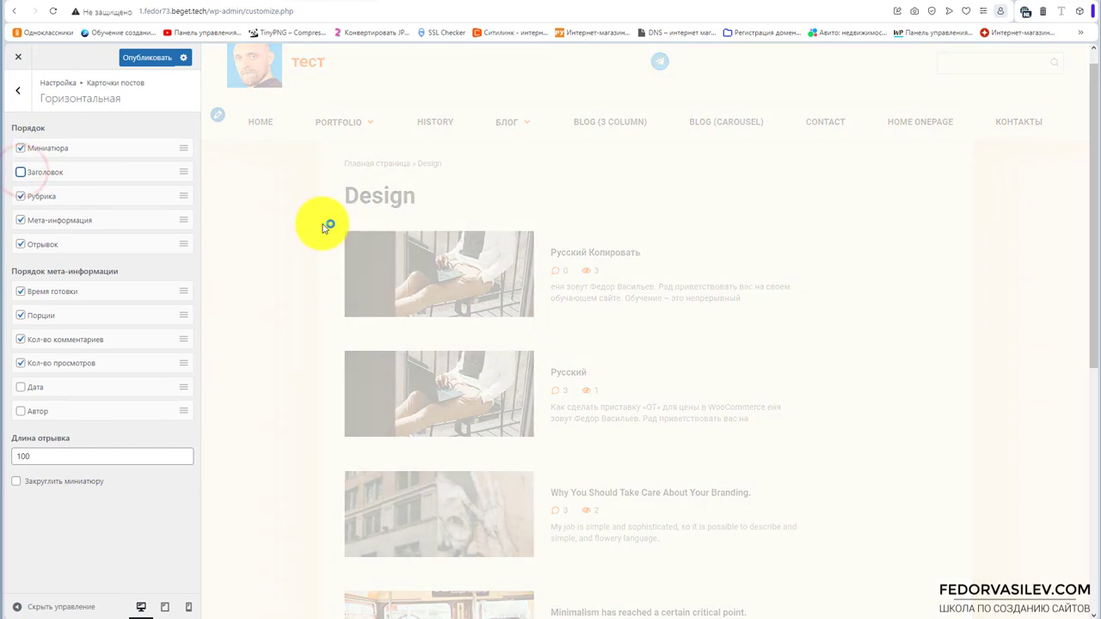
{"action": "left_click", "coordinate": [25, 173]}
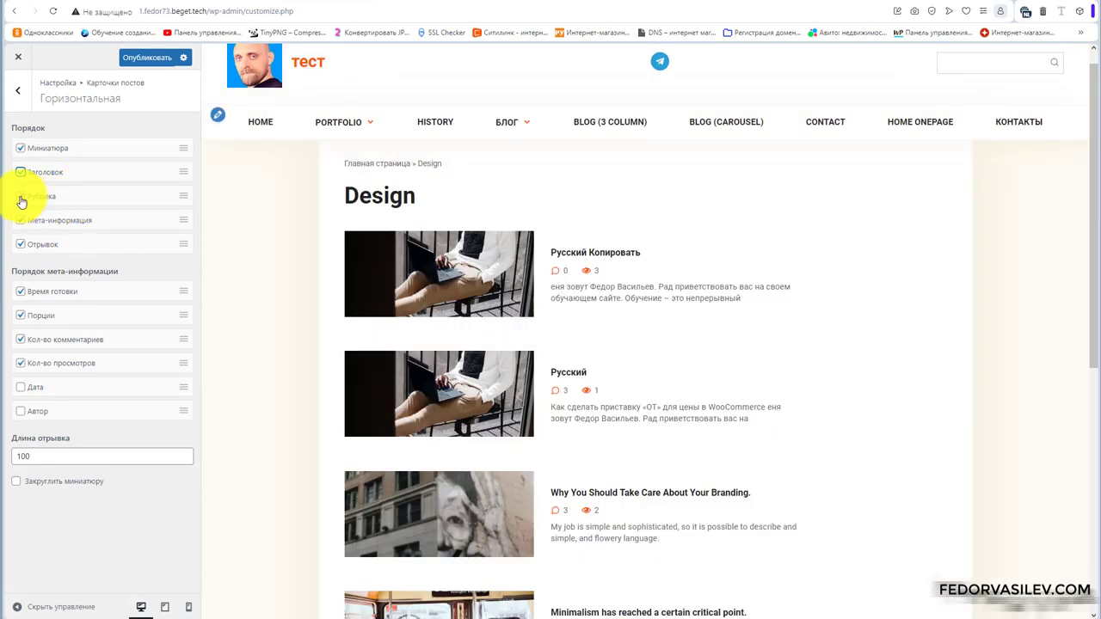
{"action": "left_click", "coordinate": [20, 149]}
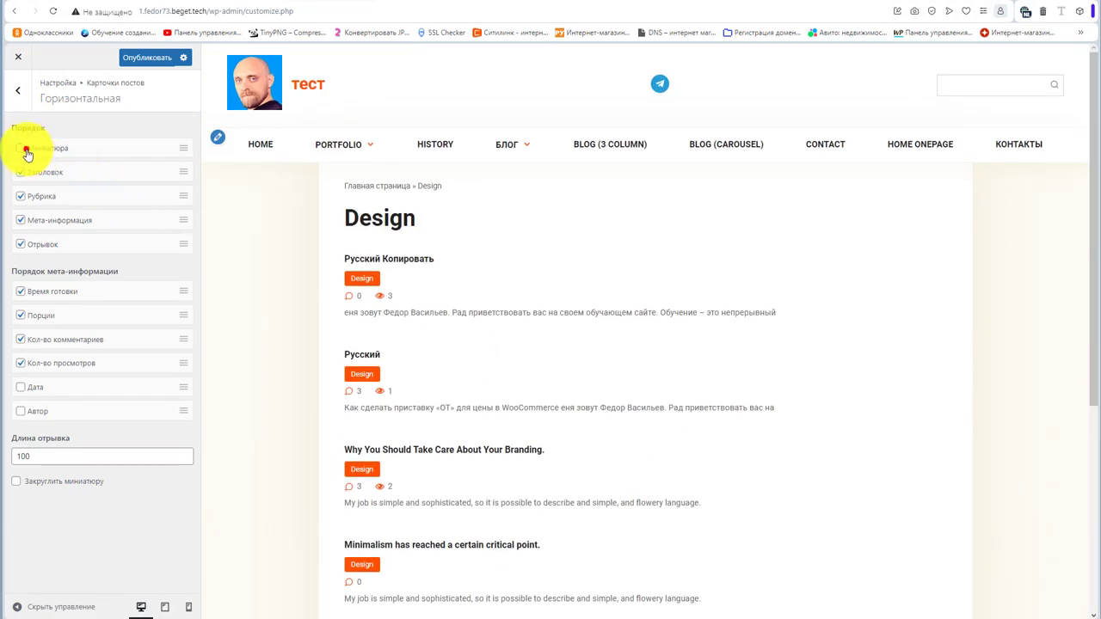
{"action": "left_click", "coordinate": [25, 150]}
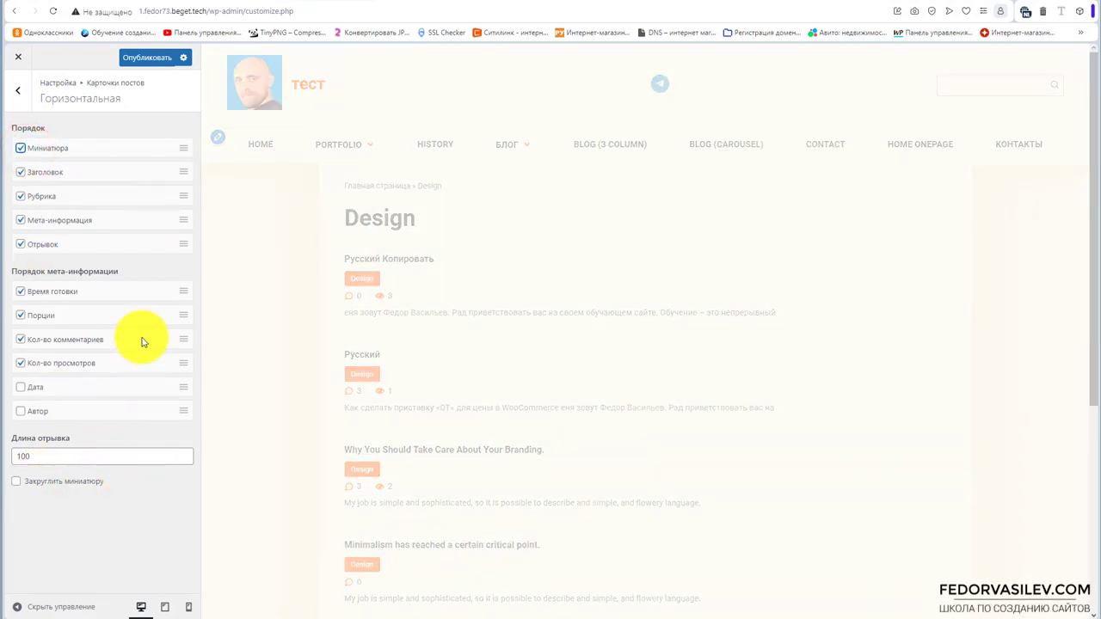
Set the post cards in the Архивы block settings to Маленькая карточка and publish the change.
{"action": "left_click", "coordinate": [19, 98]}
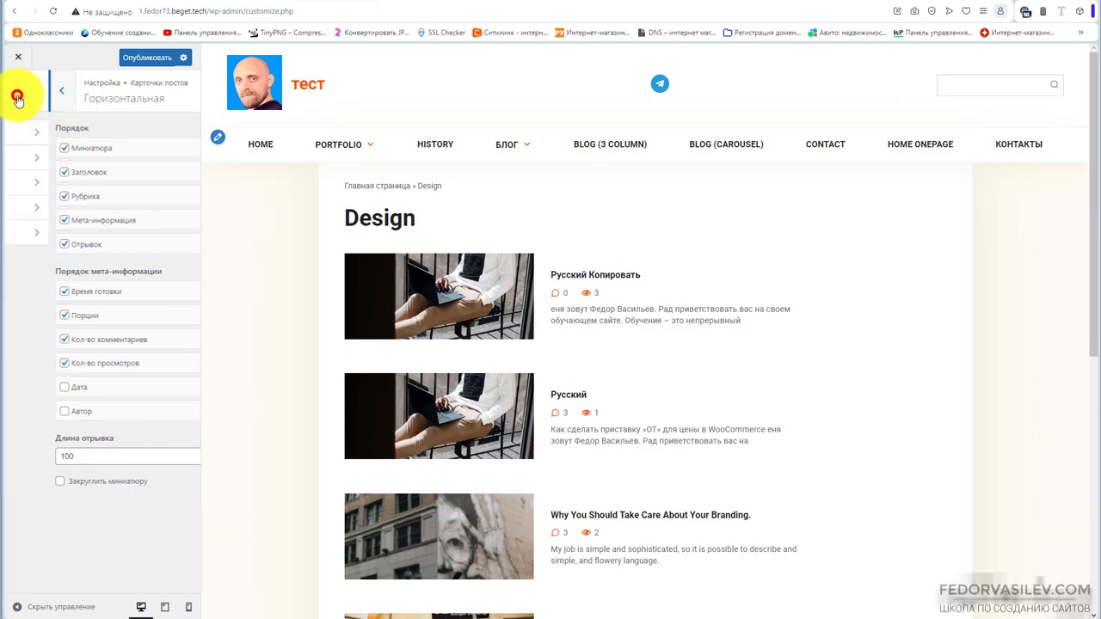
{"action": "left_click", "coordinate": [42, 183]}
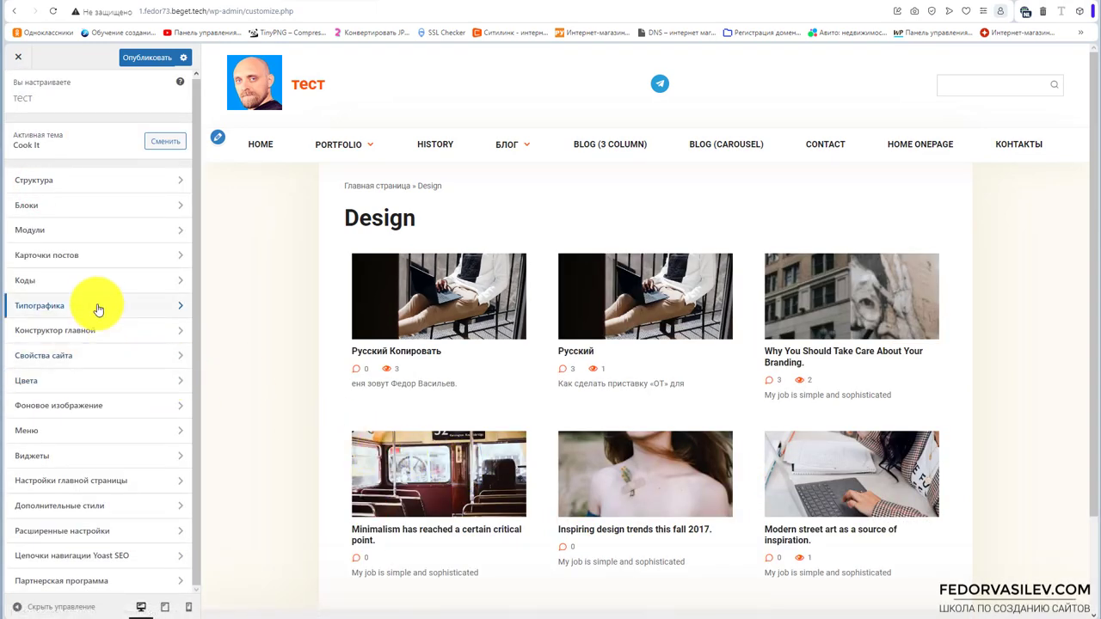
{"action": "left_click", "coordinate": [54, 205]}
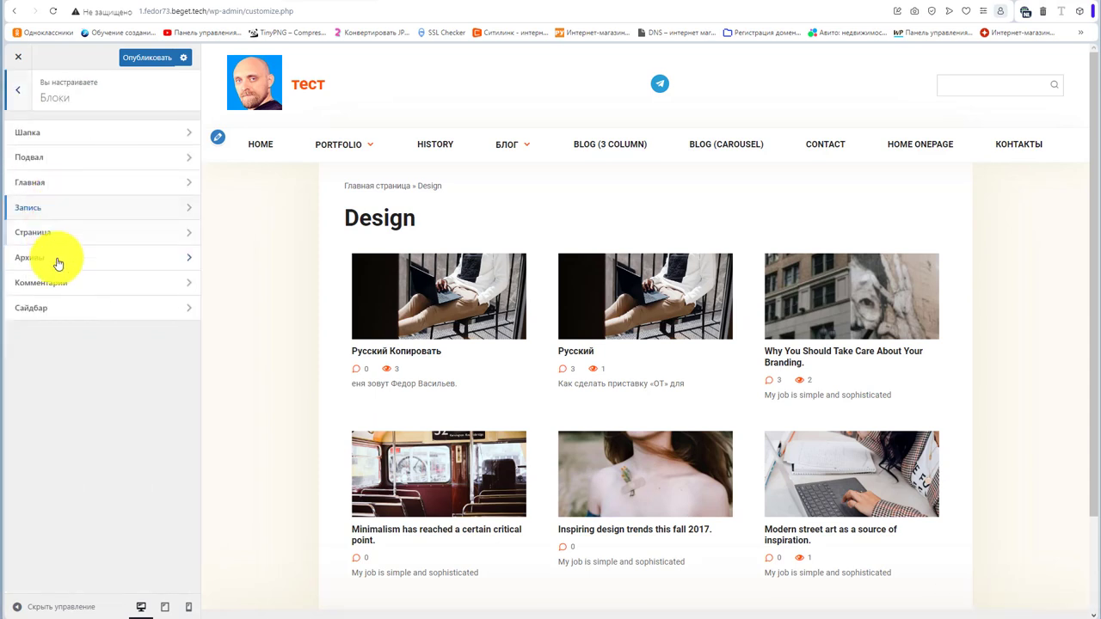
{"action": "left_click", "coordinate": [54, 258]}
{"action": "left_click", "coordinate": [41, 182]}
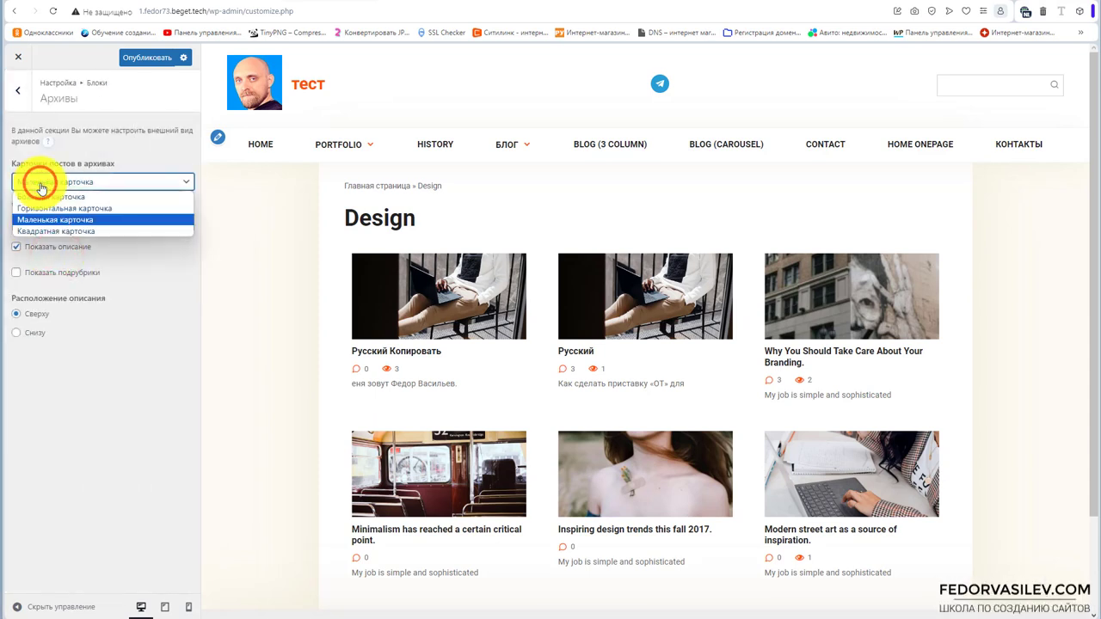
{"action": "left_click", "coordinate": [41, 188]}
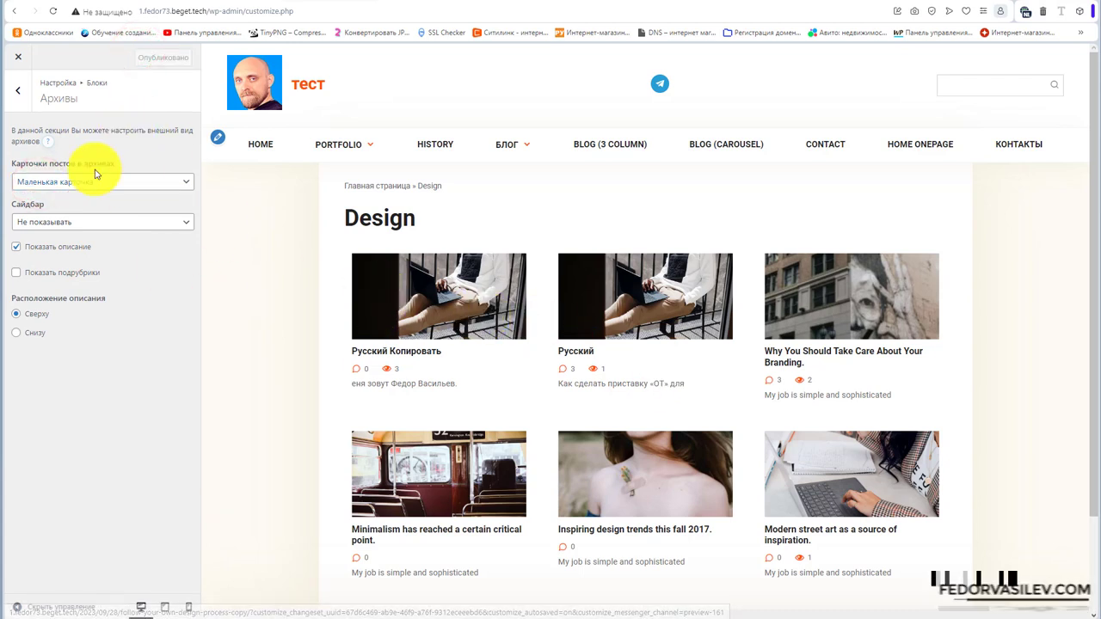
Open the Маленькая post card settings and try hiding the thumbnail, restoring it after checking the preview.
{"action": "left_click", "coordinate": [12, 96]}
{"action": "left_click", "coordinate": [17, 86]}
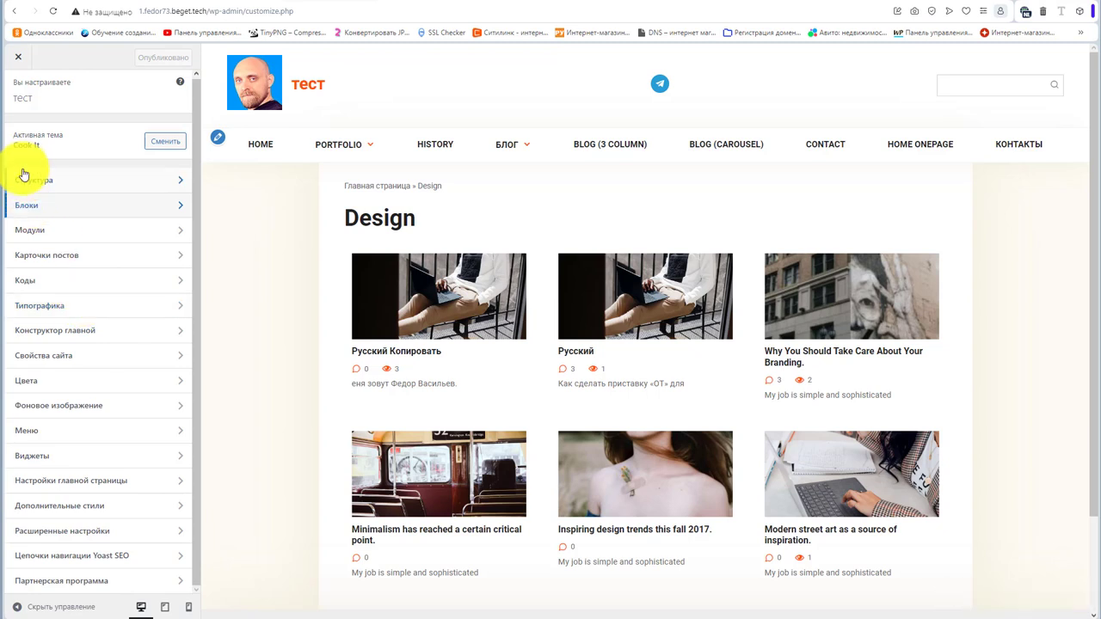
{"action": "left_click", "coordinate": [74, 257]}
{"action": "left_click", "coordinate": [56, 184]}
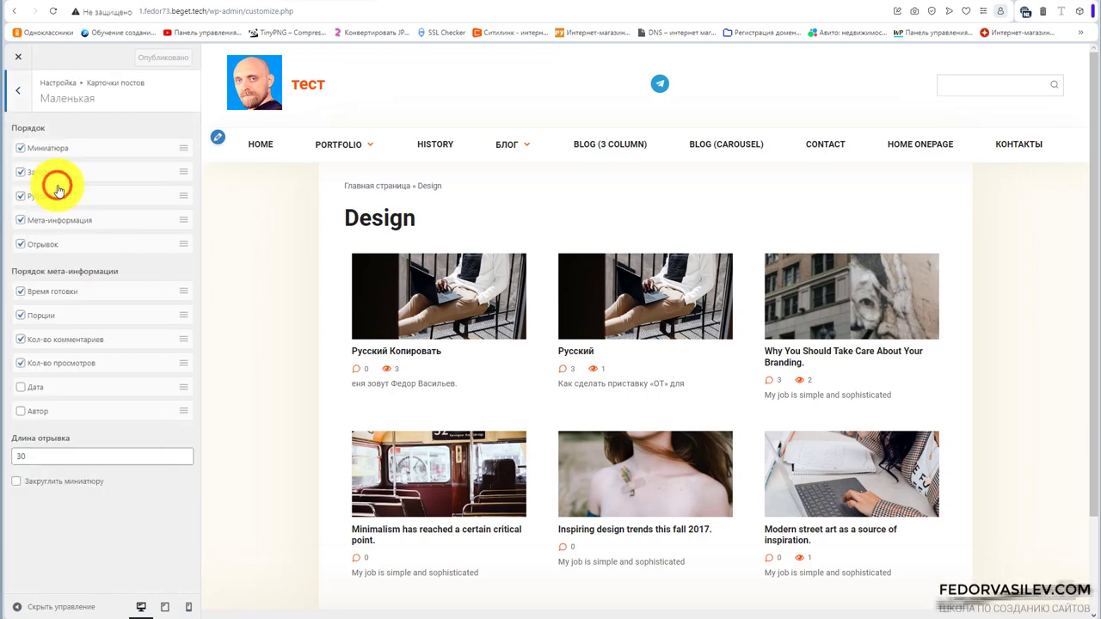
{"action": "left_click", "coordinate": [20, 150]}
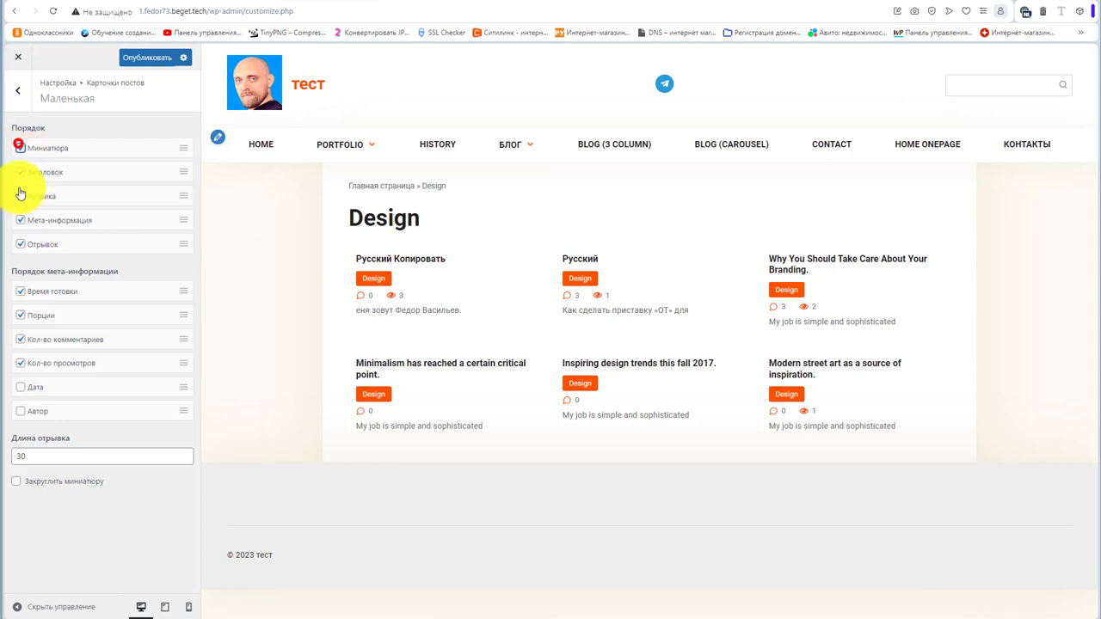
{"action": "left_click", "coordinate": [20, 148]}
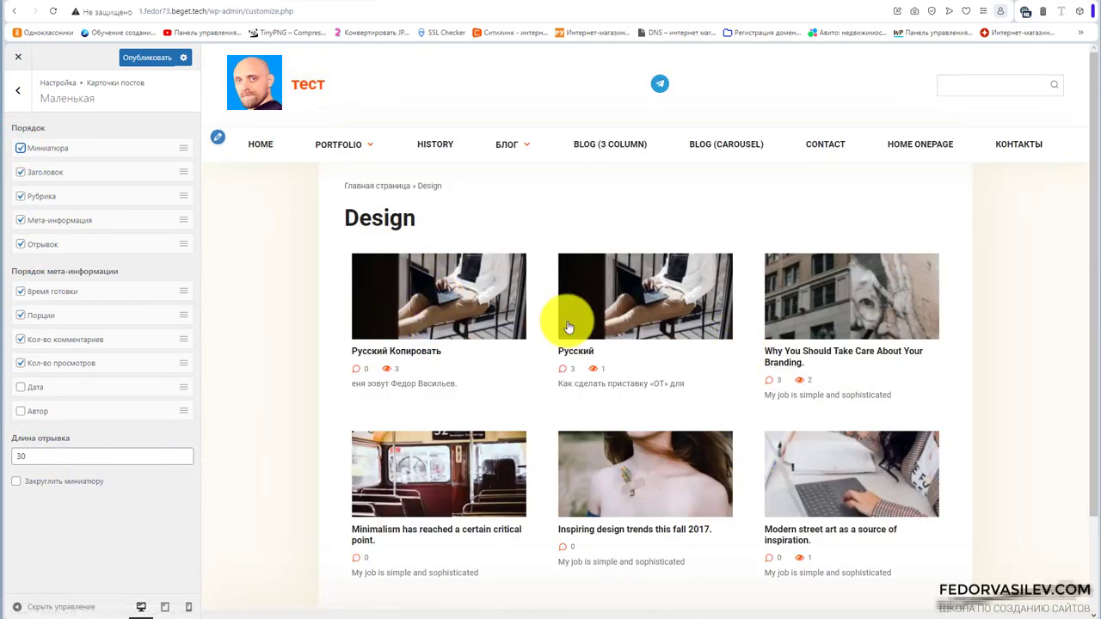
{"action": "scroll", "coordinate": [566, 323], "scroll_direction": "down", "scroll_amount": 2}
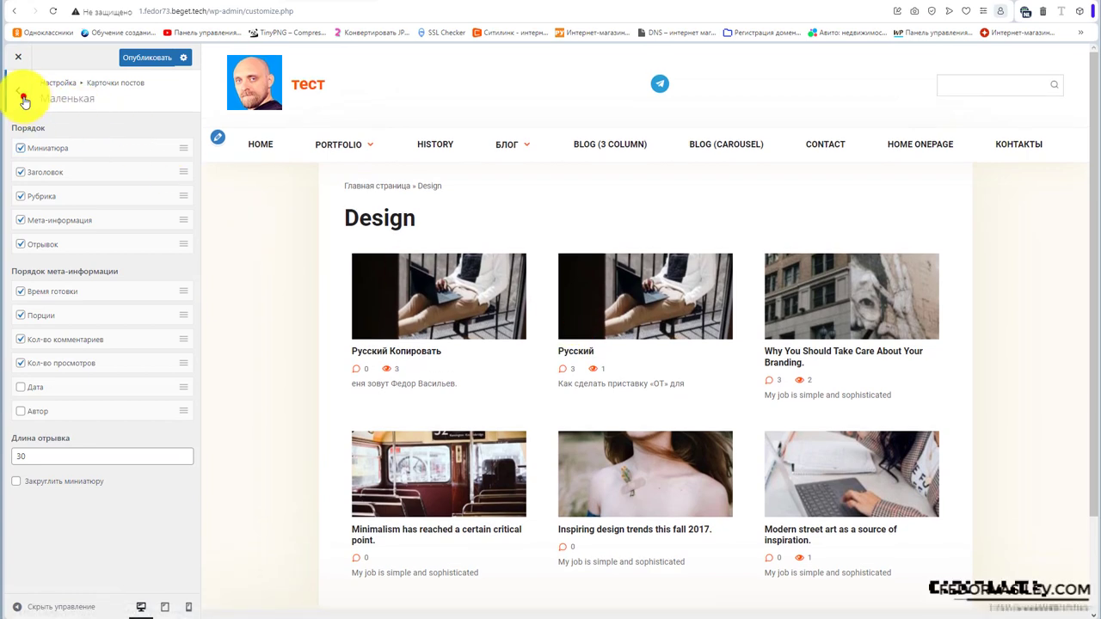
Review the Квадратная post card settings and return to the list of card types.
{"action": "left_click", "coordinate": [24, 101]}
{"action": "left_click", "coordinate": [26, 212]}
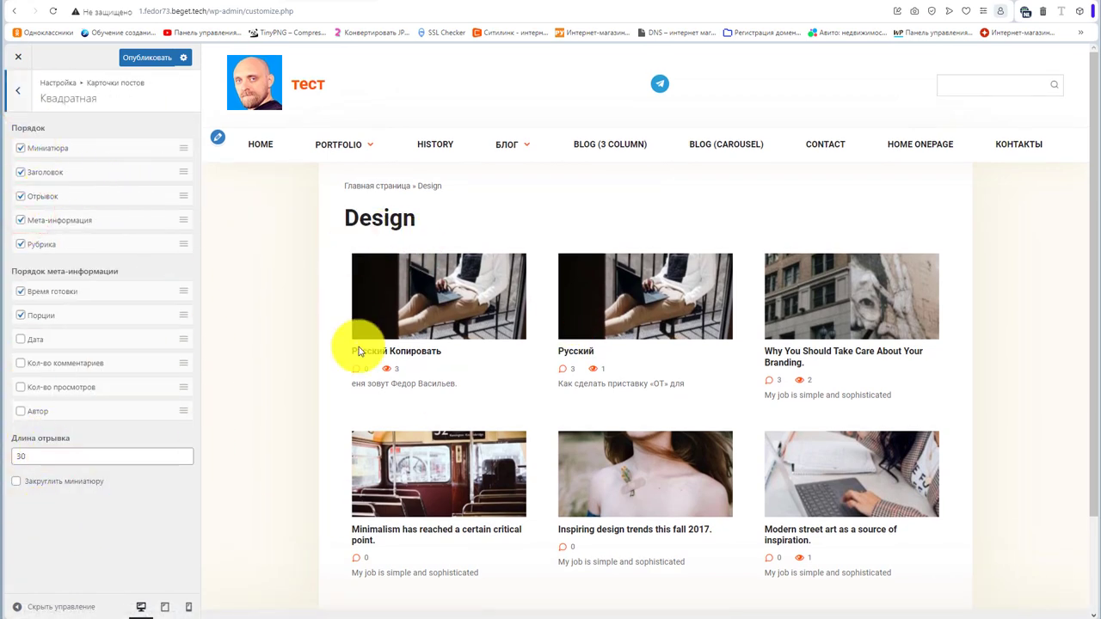
{"action": "left_click", "coordinate": [15, 96]}
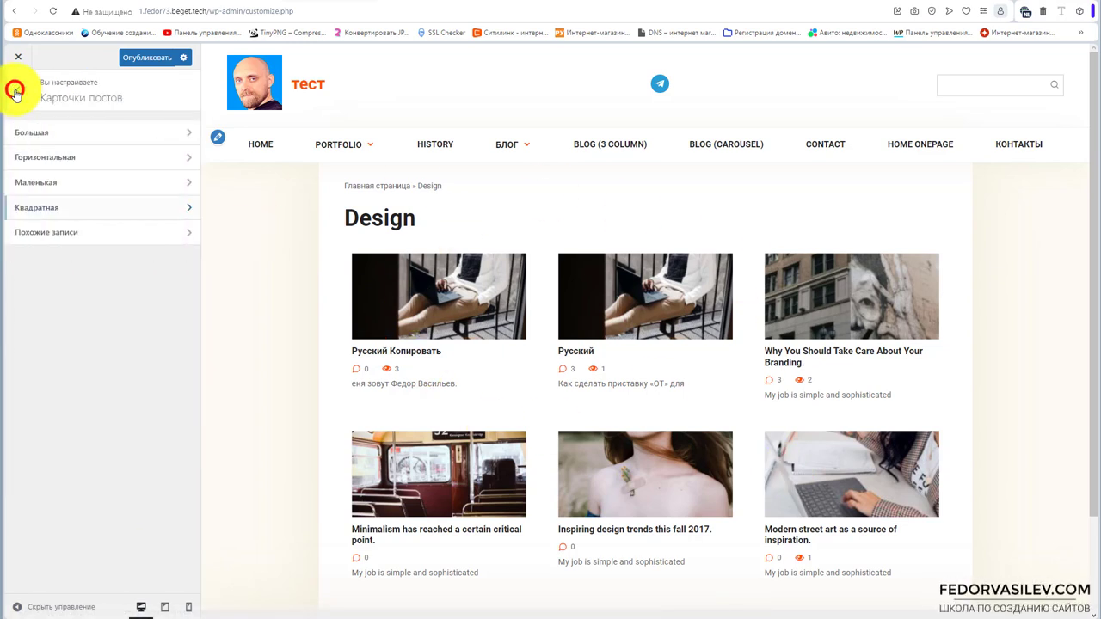
Turn off Заголовок for the Похожие записи cards and check the related posts block of the first Design post in the preview.
{"action": "left_click", "coordinate": [47, 234]}
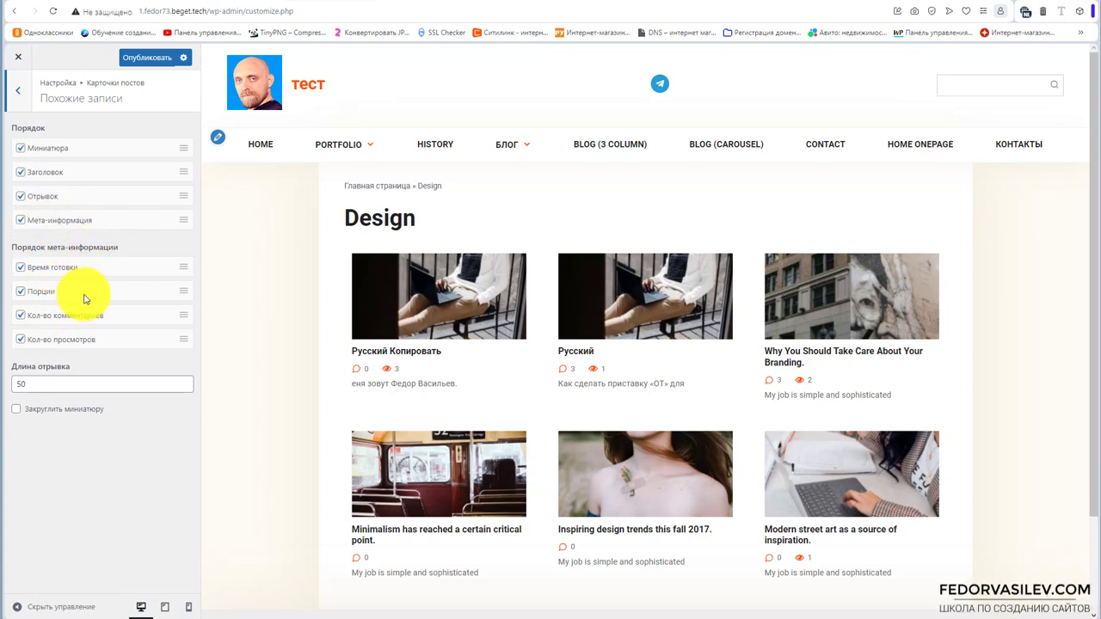
{"action": "left_click", "coordinate": [414, 295]}
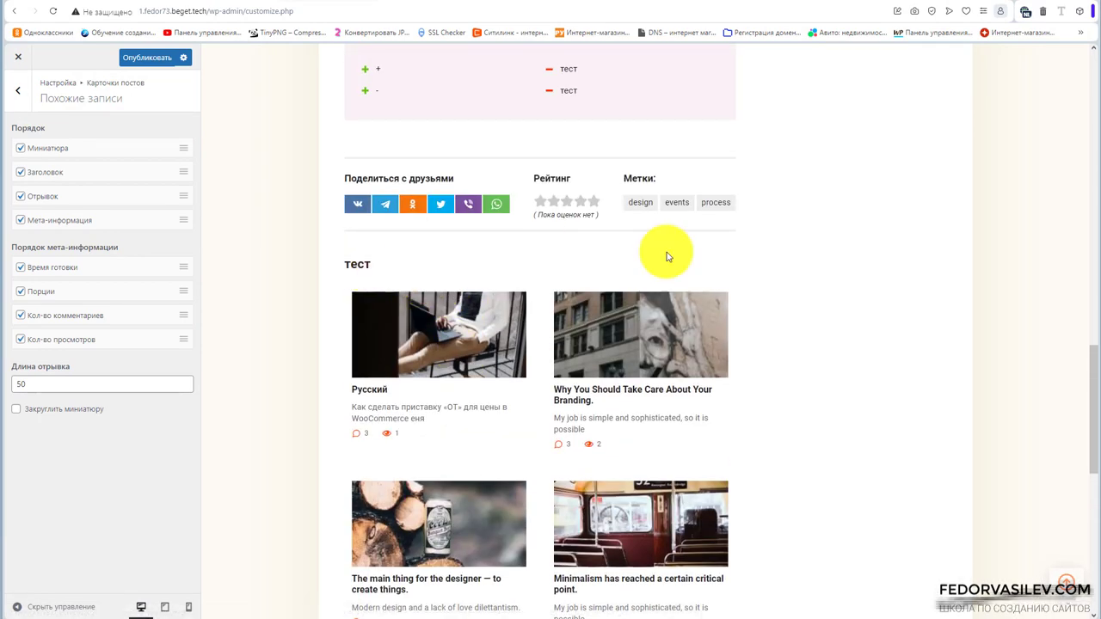
{"action": "left_click_drag", "start_coordinate": [455, 178], "coordinate": [356, 179]}
{"action": "scroll", "coordinate": [477, 322], "scroll_direction": "down", "scroll_amount": 2}
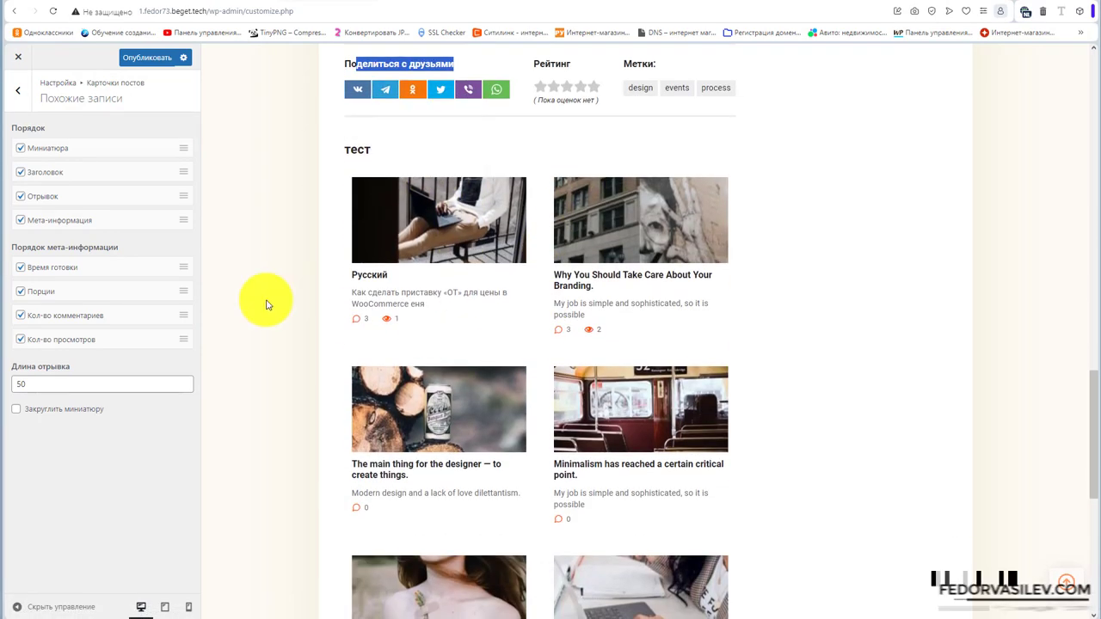
{"action": "left_click", "coordinate": [21, 173]}
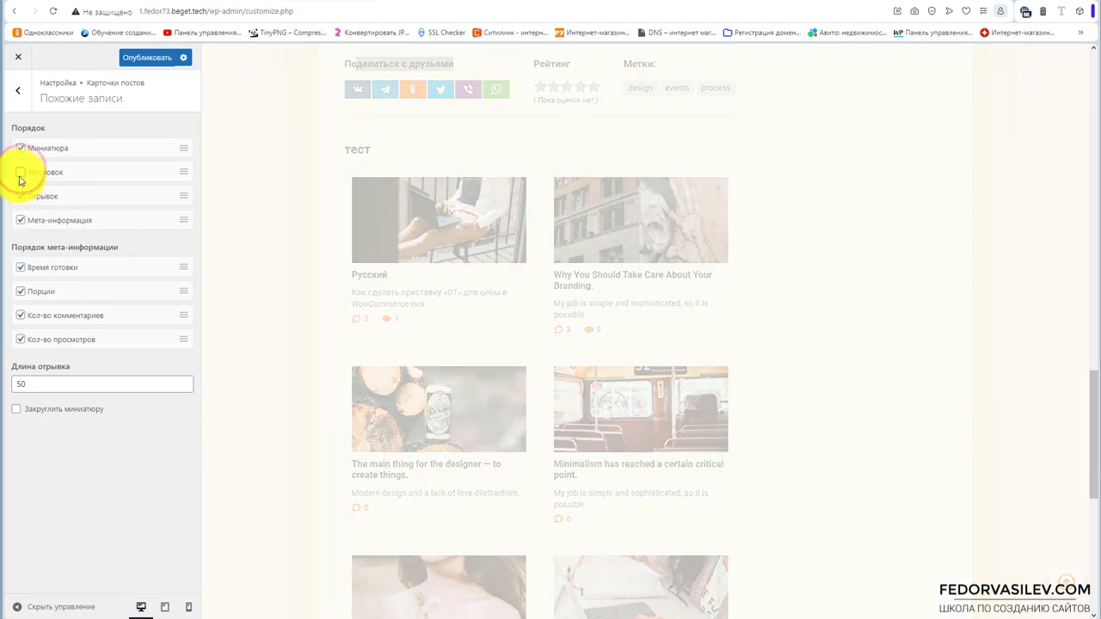
{"action": "scroll", "coordinate": [529, 381], "scroll_direction": "down", "scroll_amount": 3}
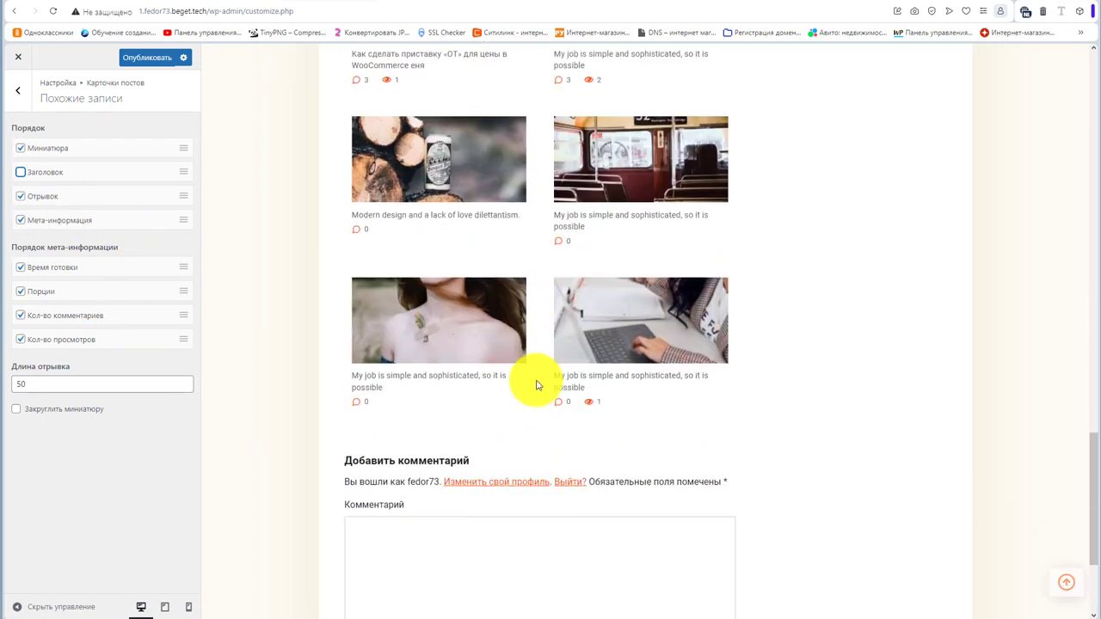
{"action": "scroll", "coordinate": [532, 394], "scroll_direction": "up", "scroll_amount": 3}
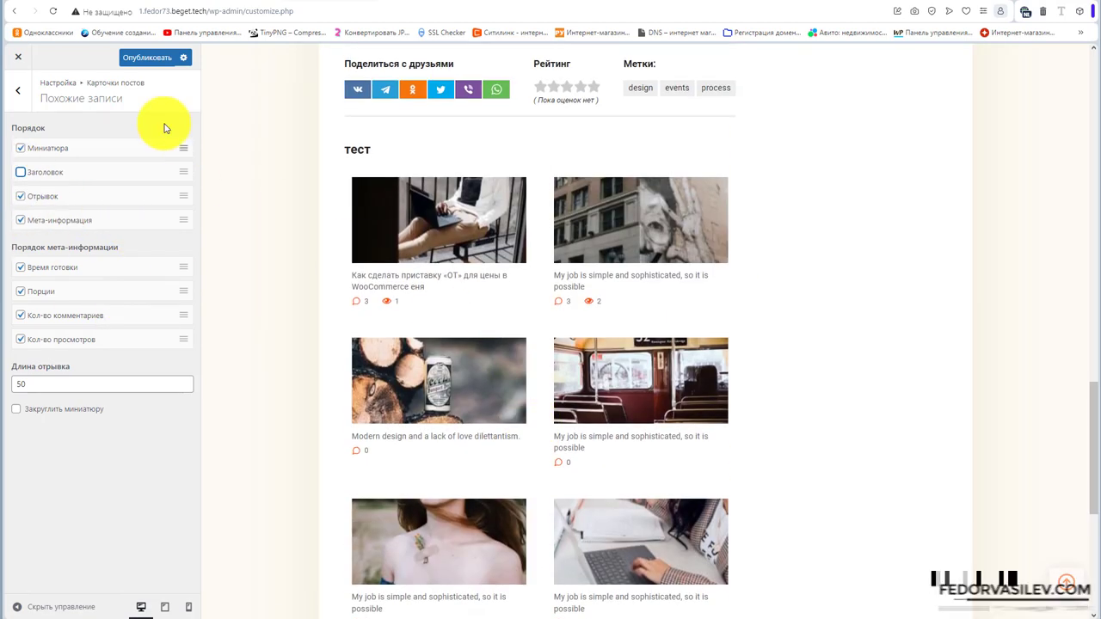
Open the Коды section and examine the fields for code before </head>, before </body> and after the content.
{"action": "left_click", "coordinate": [7, 88]}
{"action": "left_click", "coordinate": [15, 88]}
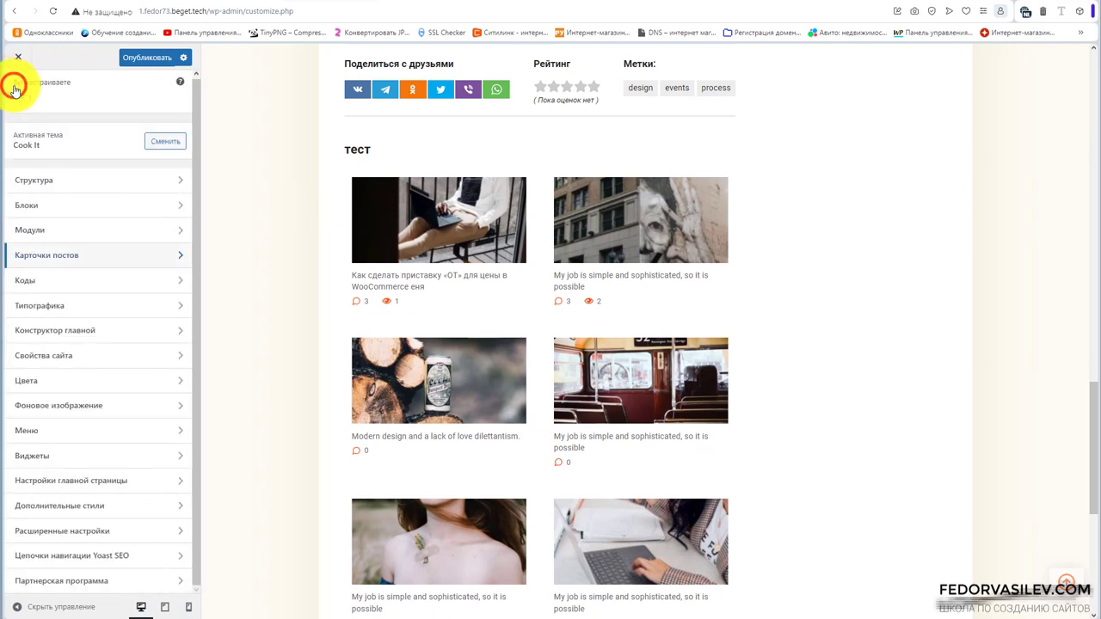
{"action": "left_click", "coordinate": [53, 288]}
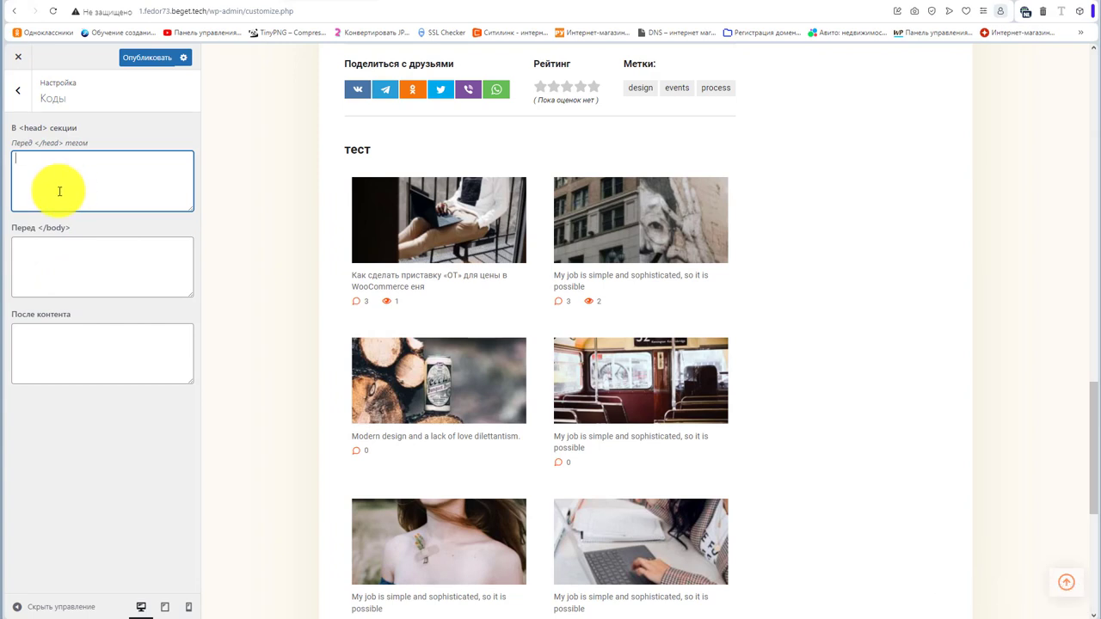
{"action": "double_click", "coordinate": [38, 142]}
{"action": "scroll", "coordinate": [467, 216], "scroll_direction": "up", "scroll_amount": 15}
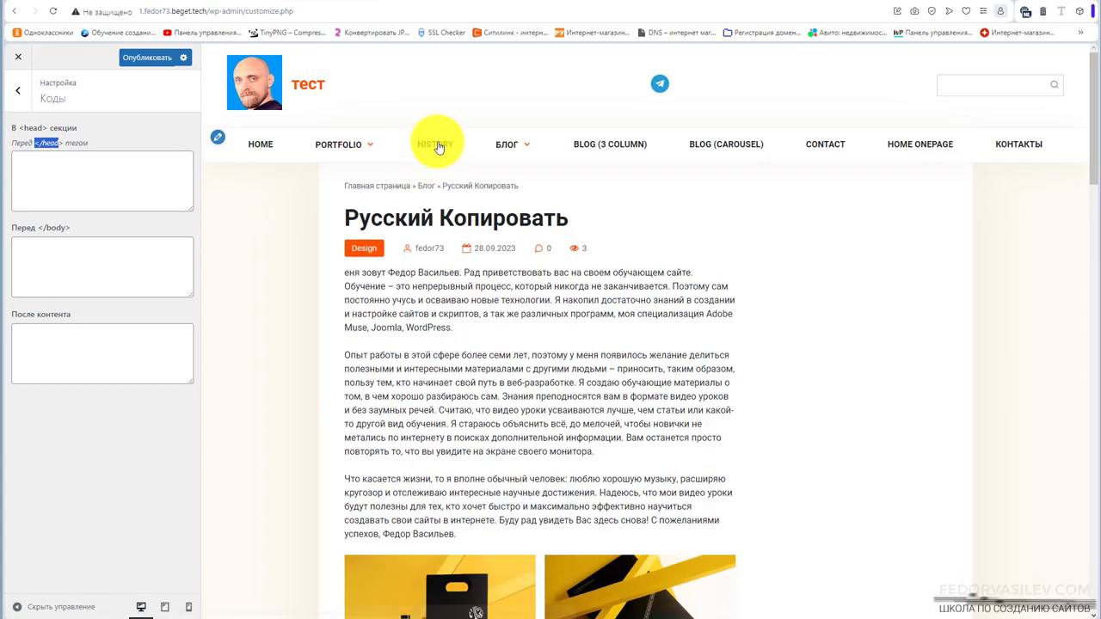
Compare the insertion points of the three code fields, especially the </head> and </body> ones, and return to the main settings list.
{"action": "left_click", "coordinate": [99, 177]}
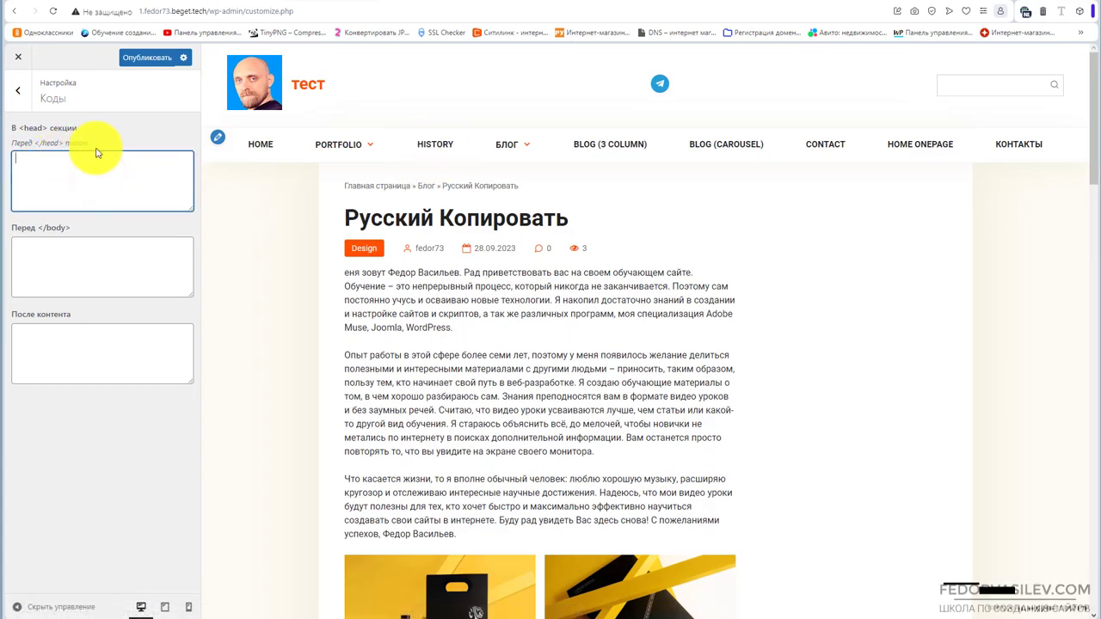
{"action": "left_click", "coordinate": [66, 249]}
{"action": "double_click", "coordinate": [68, 227]}
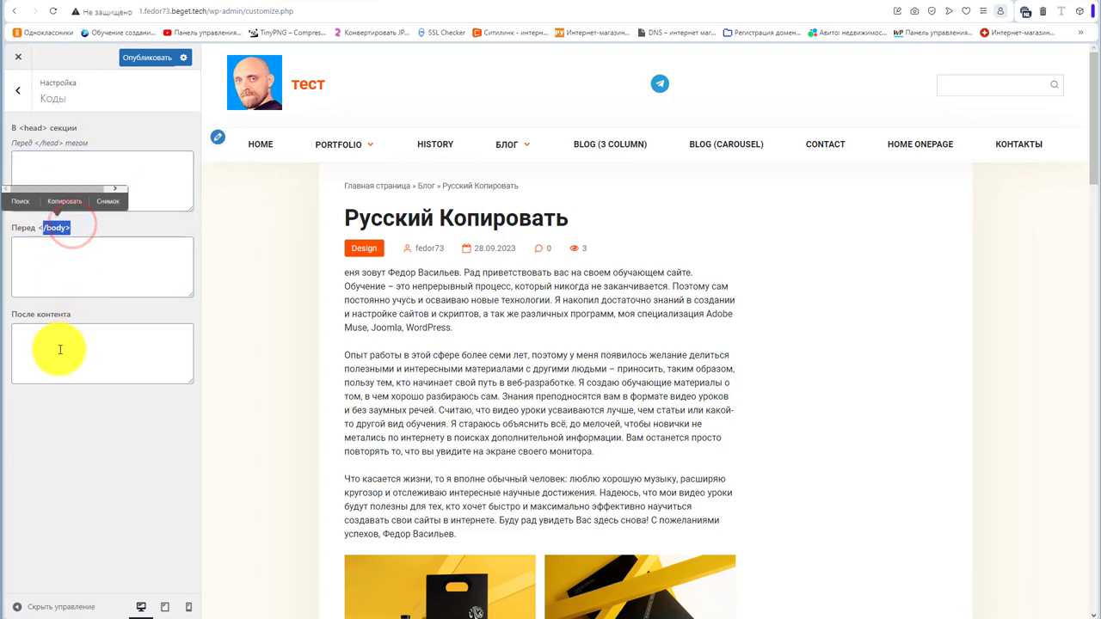
{"action": "left_click", "coordinate": [47, 263]}
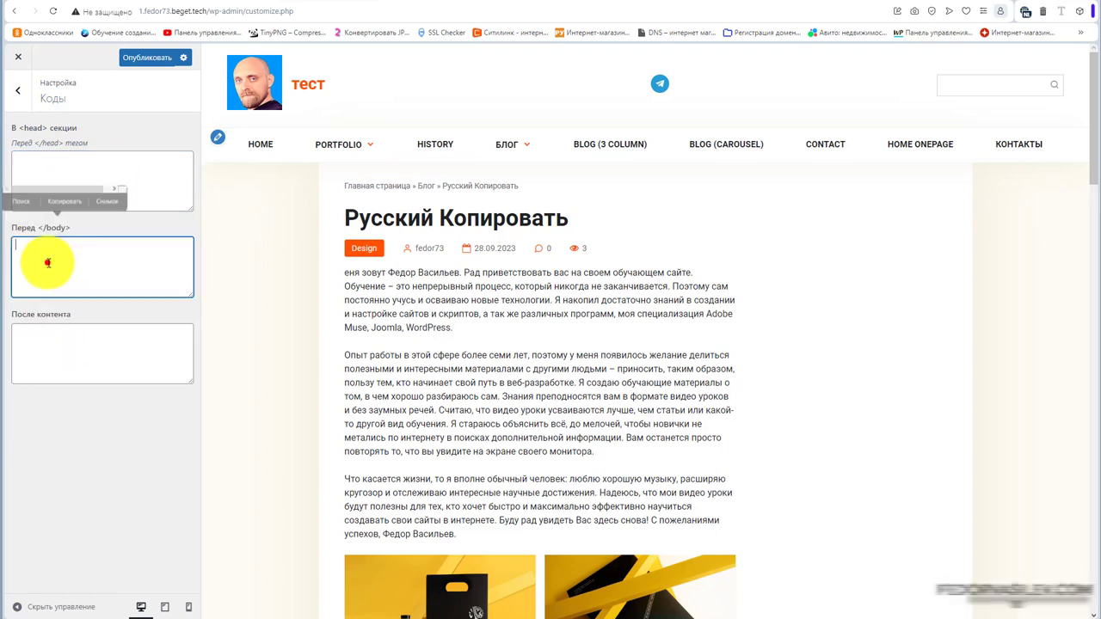
{"action": "left_click", "coordinate": [62, 336]}
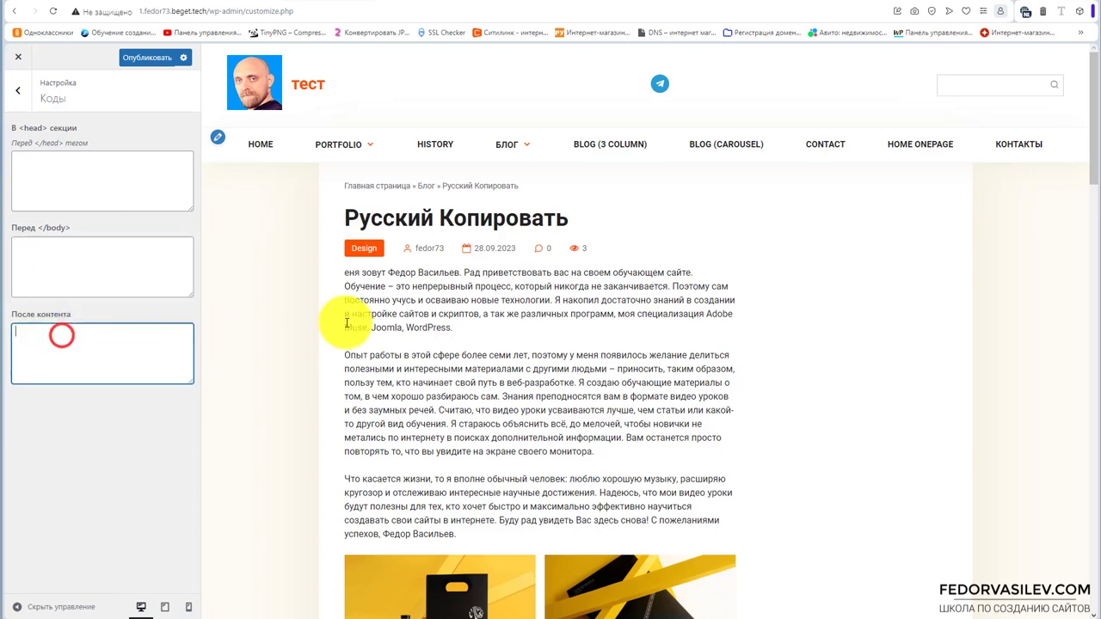
{"action": "left_click", "coordinate": [72, 178]}
{"action": "left_click", "coordinate": [69, 264]}
{"action": "left_click", "coordinate": [67, 186]}
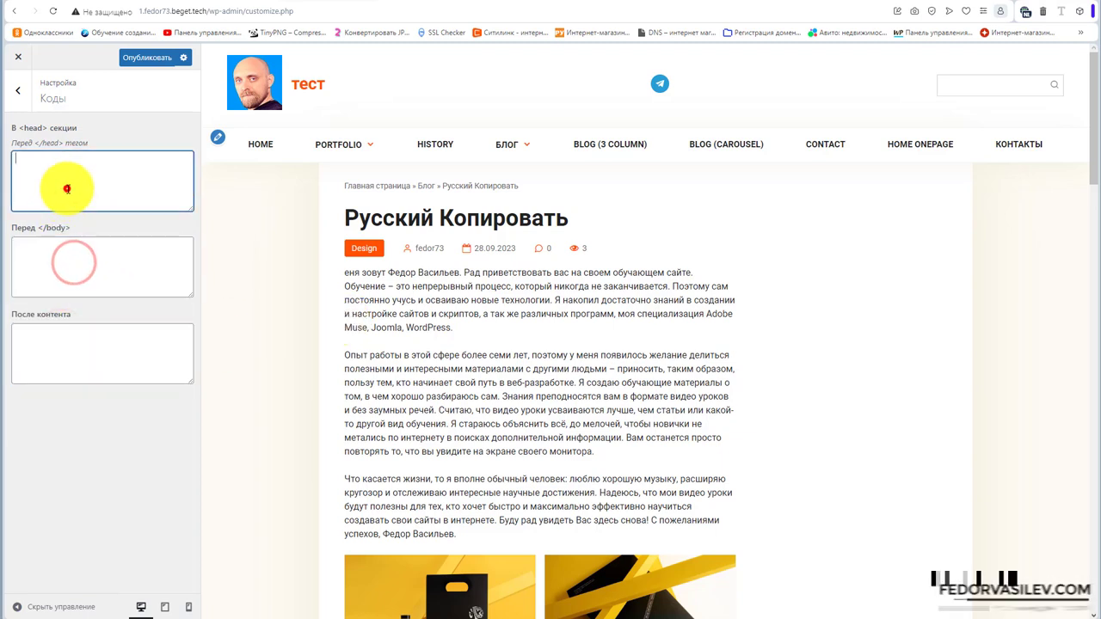
{"action": "left_click", "coordinate": [82, 253]}
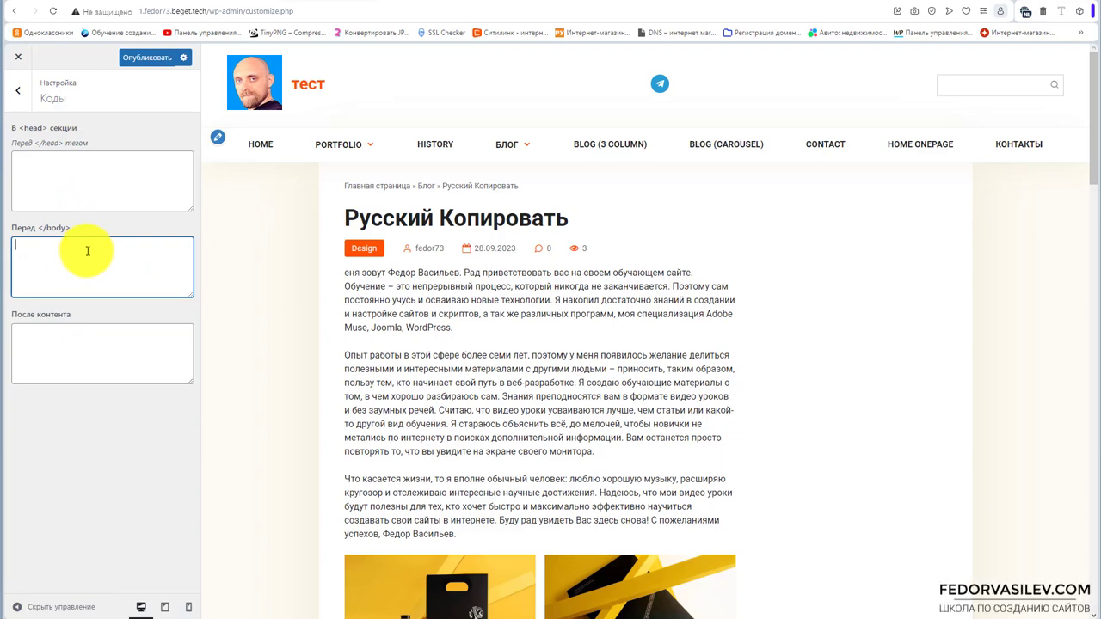
{"action": "left_click_drag", "start_coordinate": [43, 148], "coordinate": [31, 142]}
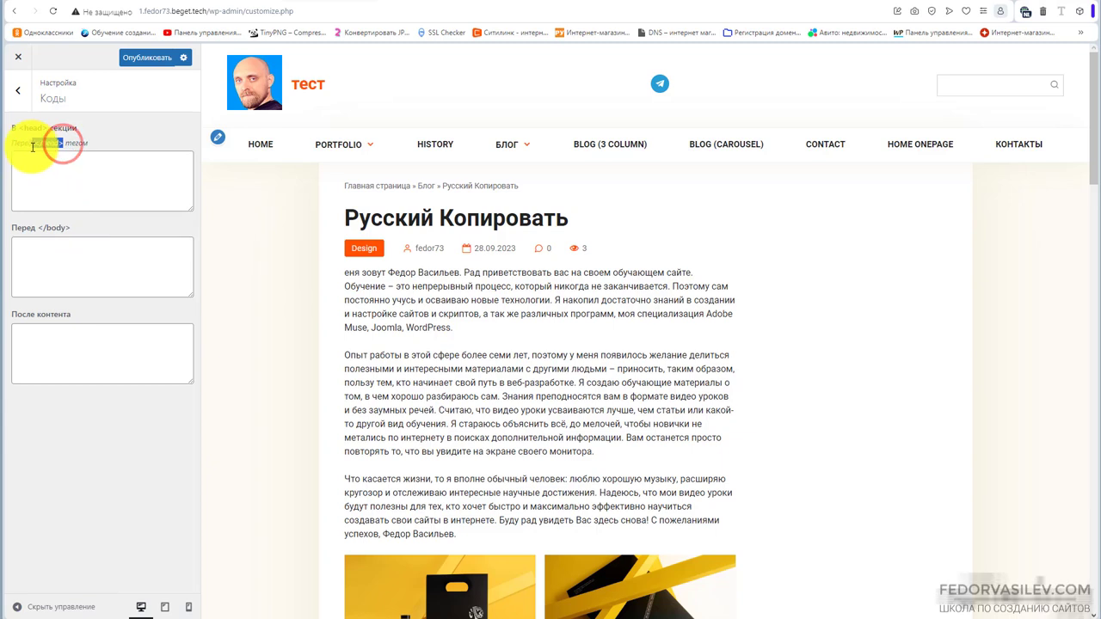
{"action": "left_click_drag", "start_coordinate": [67, 228], "coordinate": [38, 228]}
{"action": "left_click", "coordinate": [41, 260]}
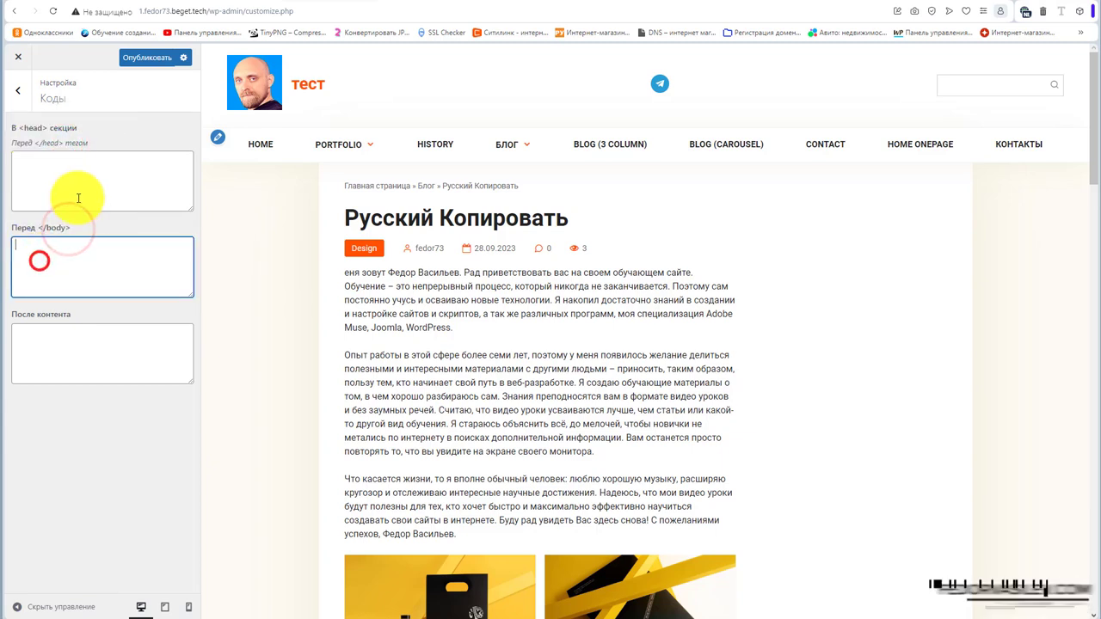
{"action": "left_click", "coordinate": [27, 92]}
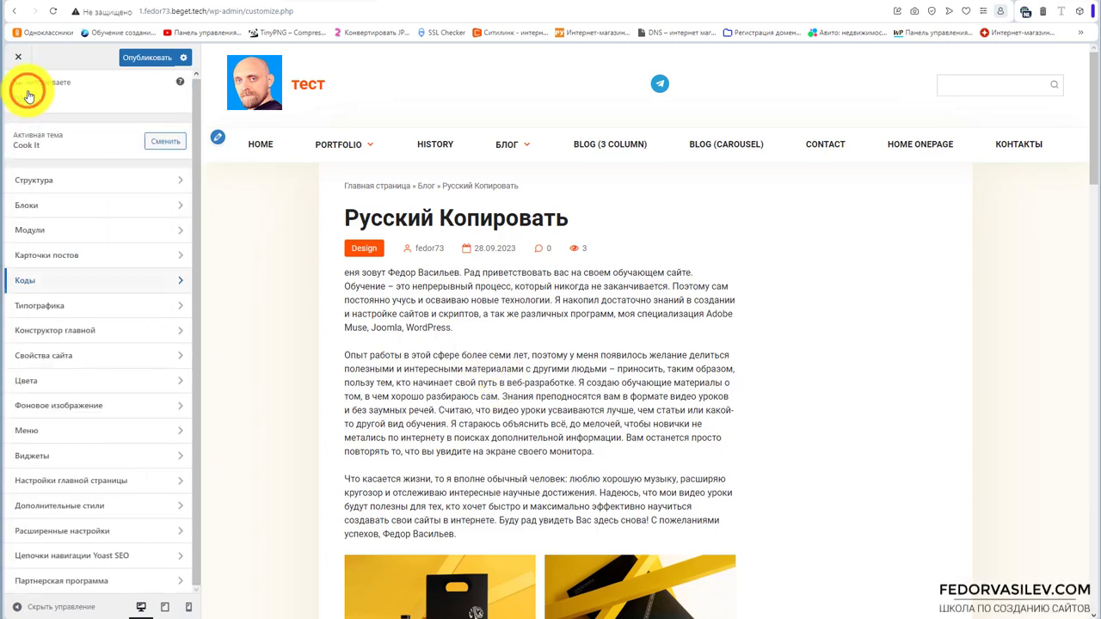
Open the Общие typography settings, look through the available fonts and set the Основной текст font to Arial.
{"action": "left_click", "coordinate": [44, 307]}
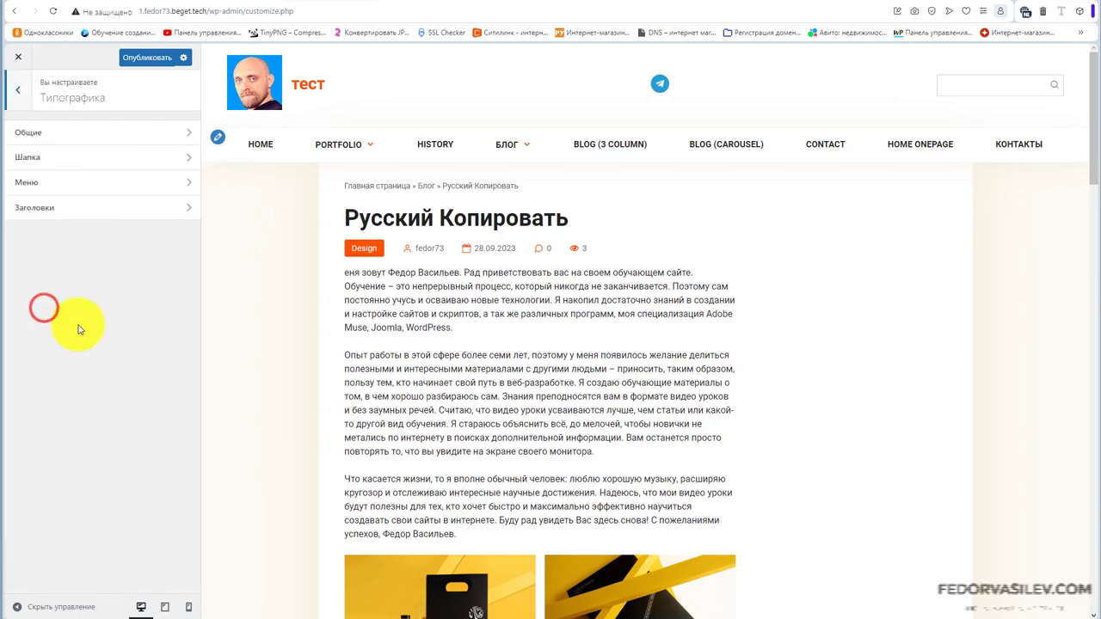
{"action": "left_click", "coordinate": [38, 134]}
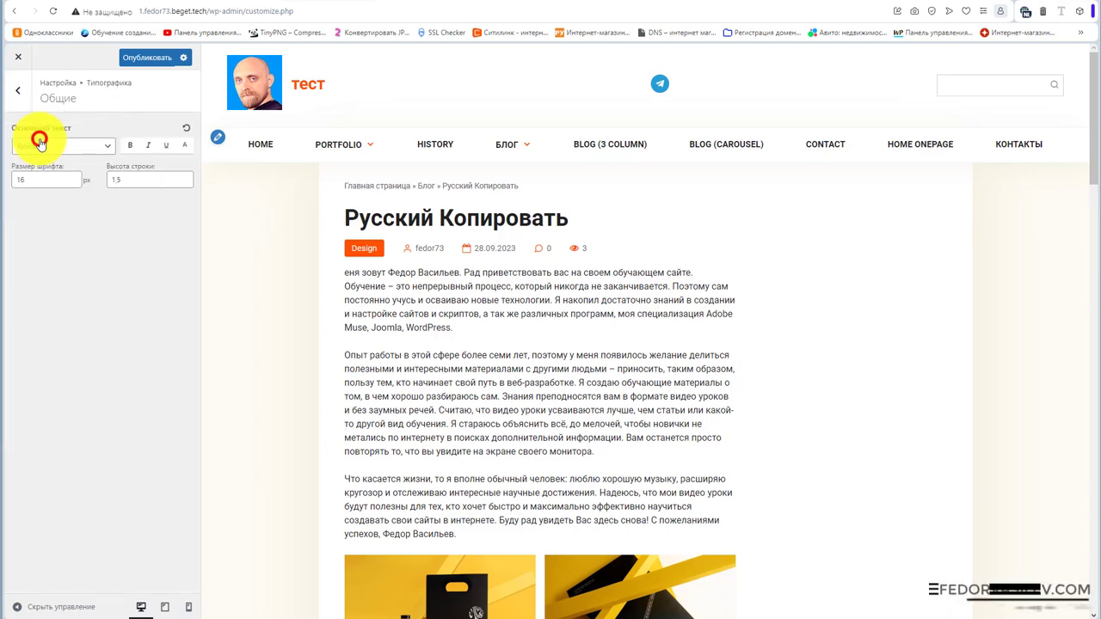
{"action": "left_click", "coordinate": [108, 150]}
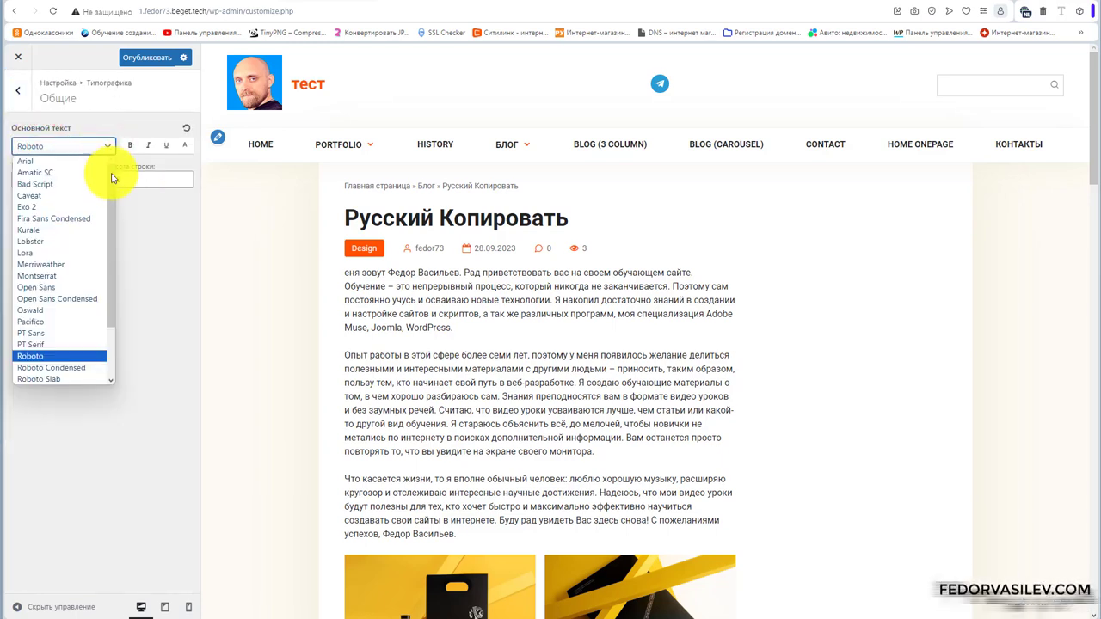
{"action": "left_click_drag", "start_coordinate": [112, 177], "coordinate": [120, 251]}
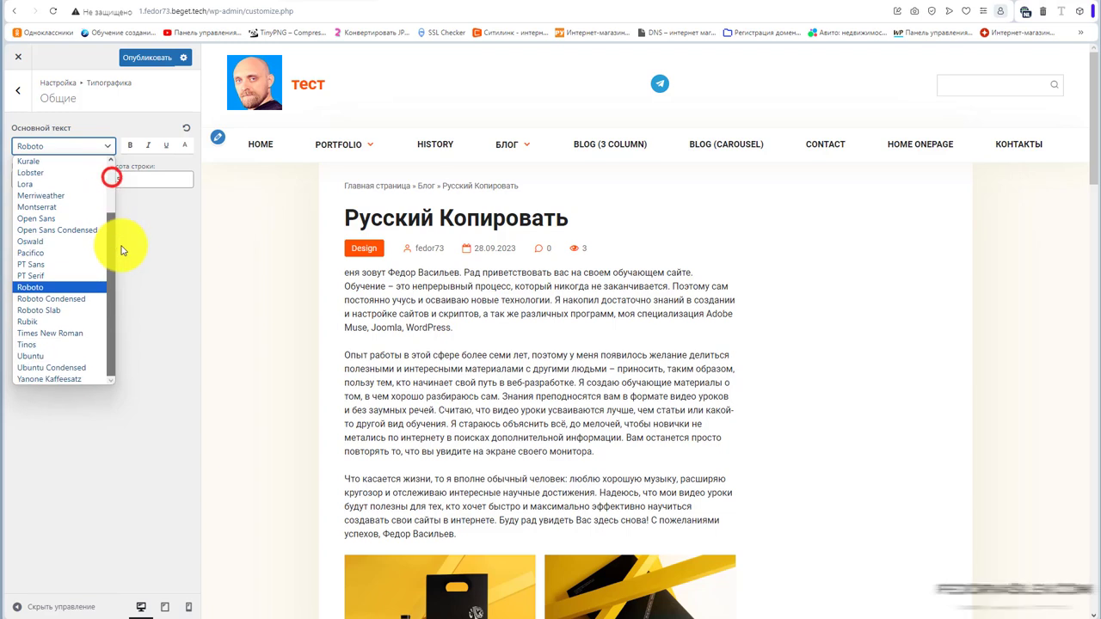
{"action": "left_click", "coordinate": [163, 207]}
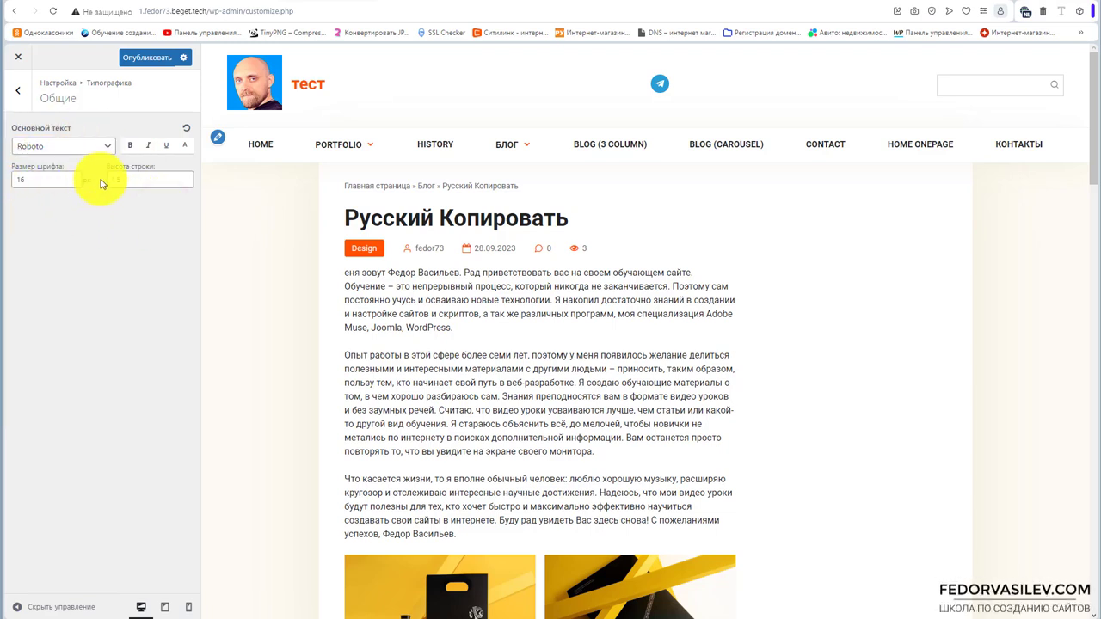
{"action": "left_click", "coordinate": [106, 146]}
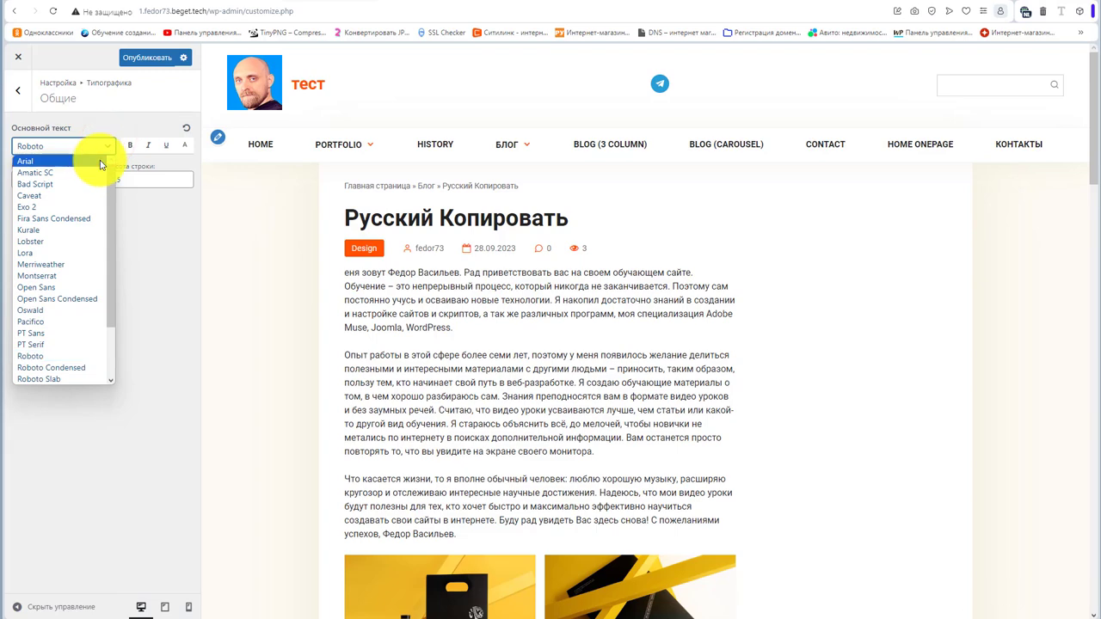
{"action": "left_click", "coordinate": [45, 162]}
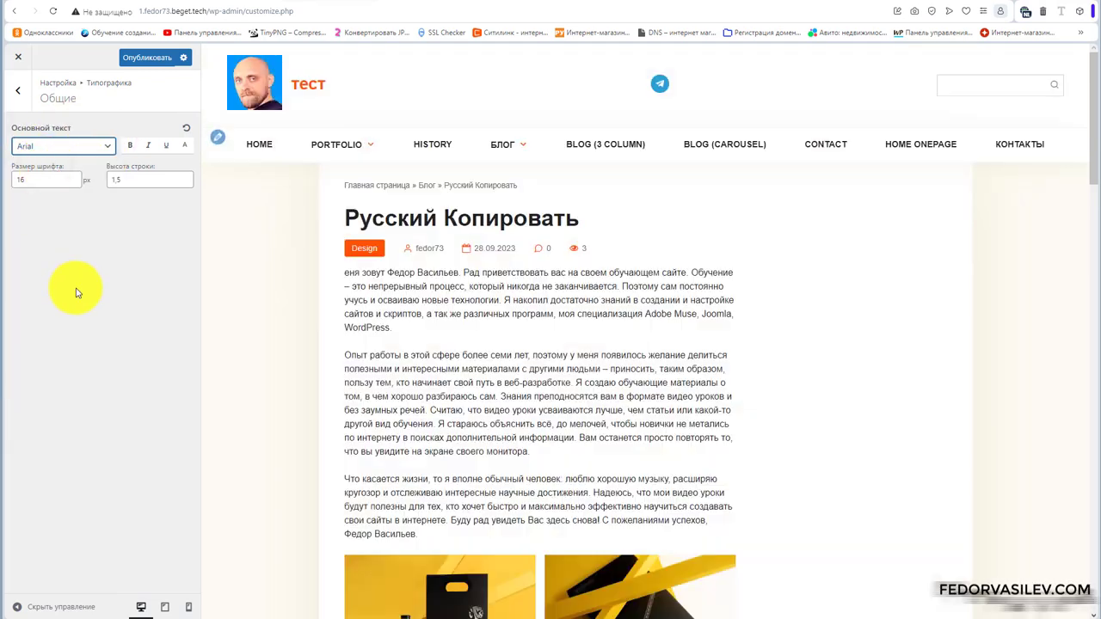
Try bold on Основной текст, inspect the post preview down to the related posts and comment form, and turn bold off again.
{"action": "left_click", "coordinate": [130, 146]}
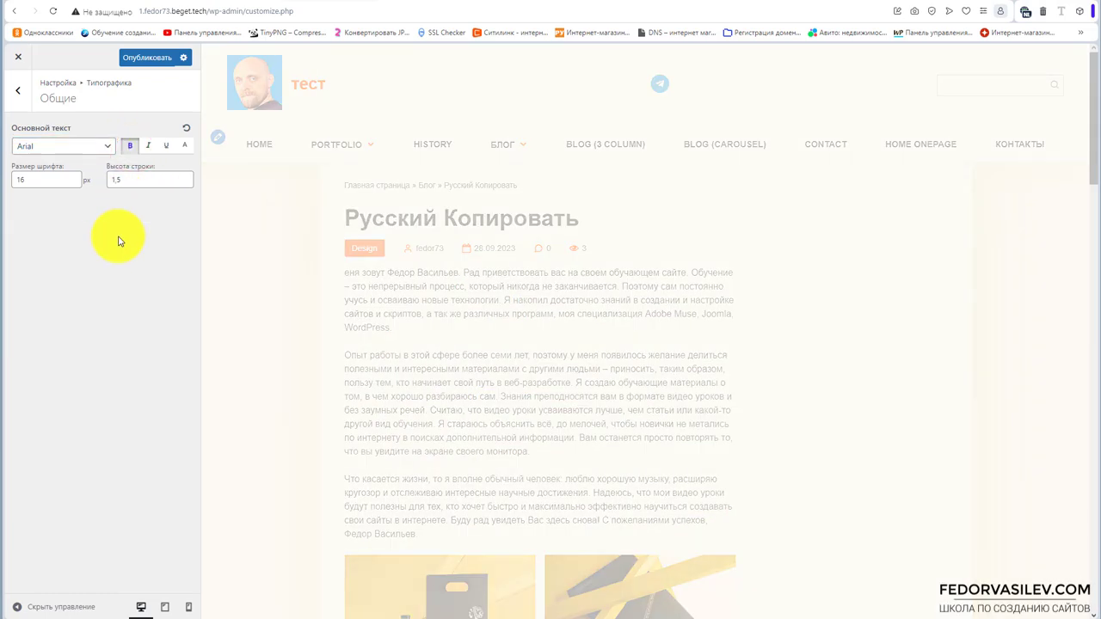
{"action": "left_click_drag", "start_coordinate": [342, 271], "coordinate": [417, 310]}
{"action": "left_click", "coordinate": [418, 306]}
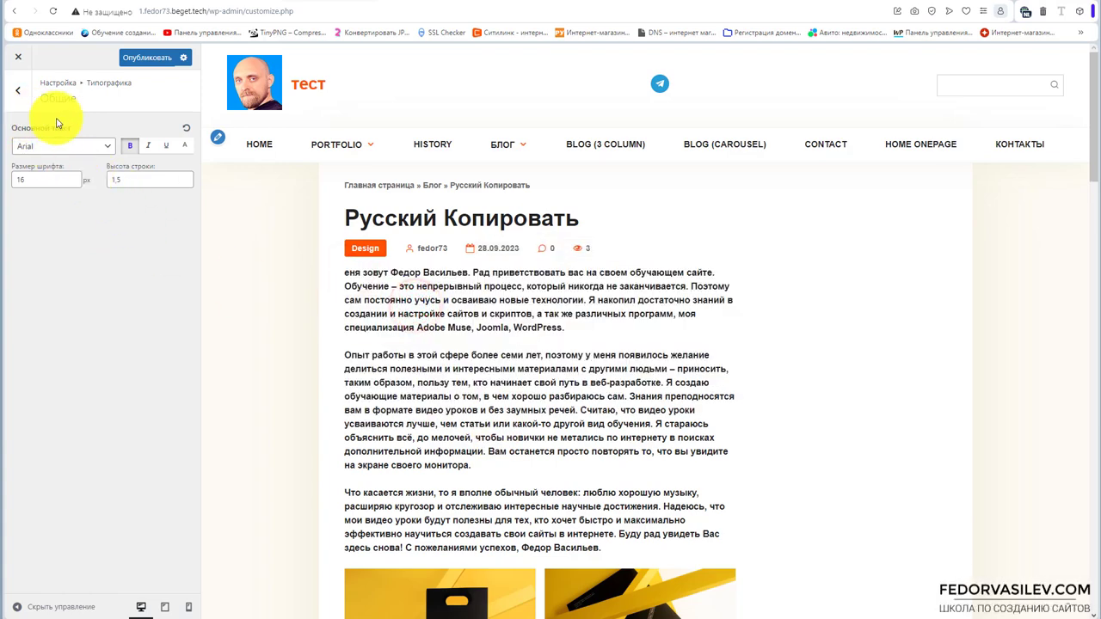
{"action": "scroll", "coordinate": [580, 357], "scroll_direction": "down", "scroll_amount": 7}
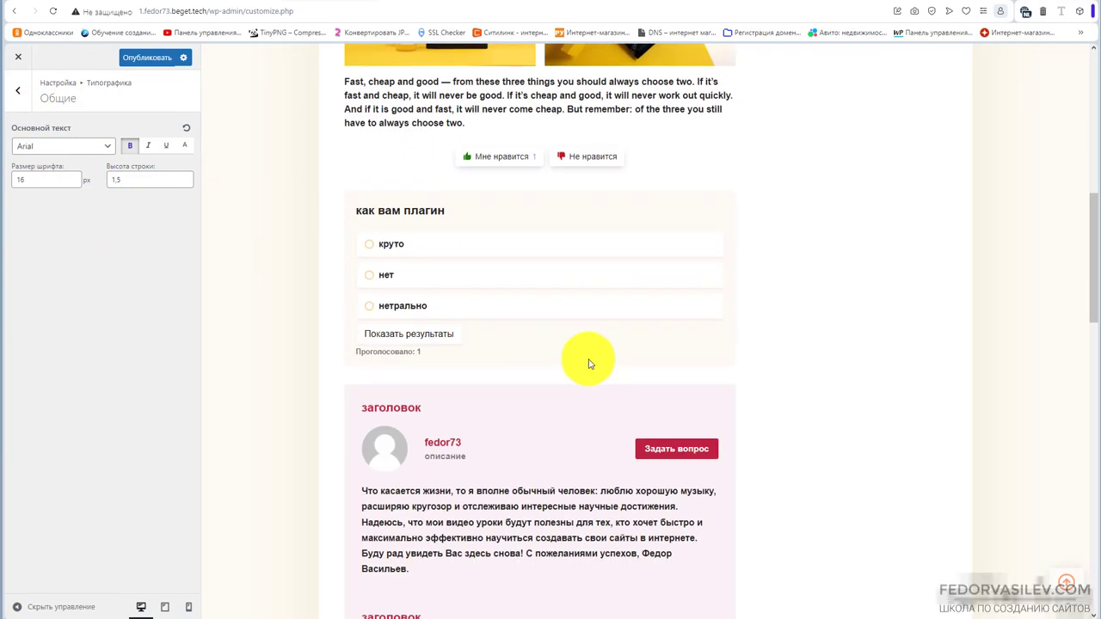
{"action": "scroll", "coordinate": [589, 363], "scroll_direction": "down", "scroll_amount": 8}
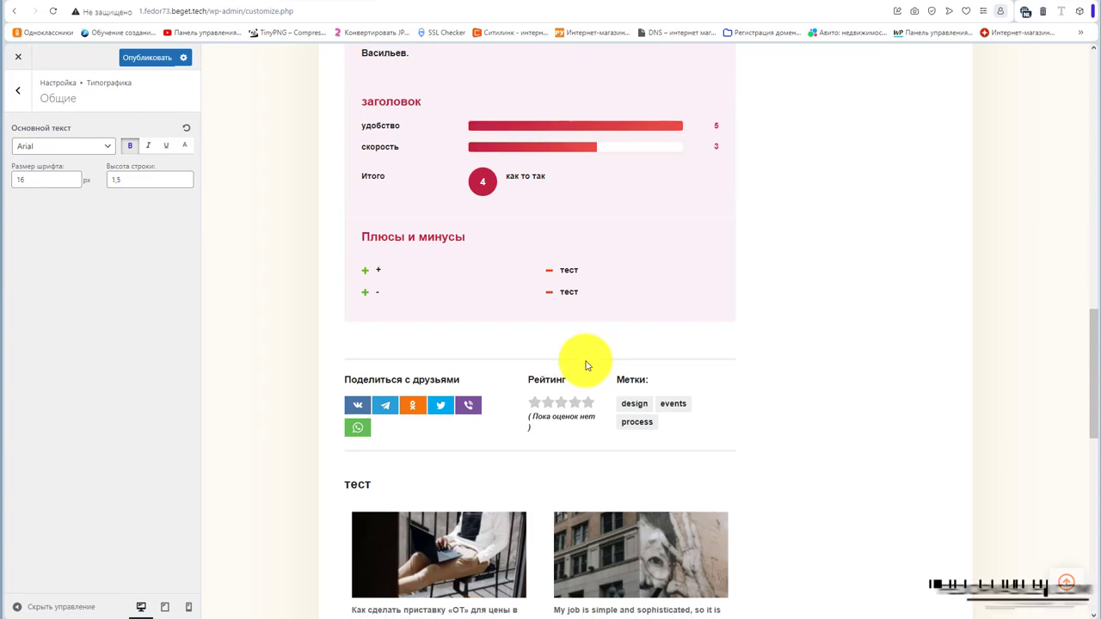
{"action": "scroll", "coordinate": [586, 366], "scroll_direction": "down", "scroll_amount": 5}
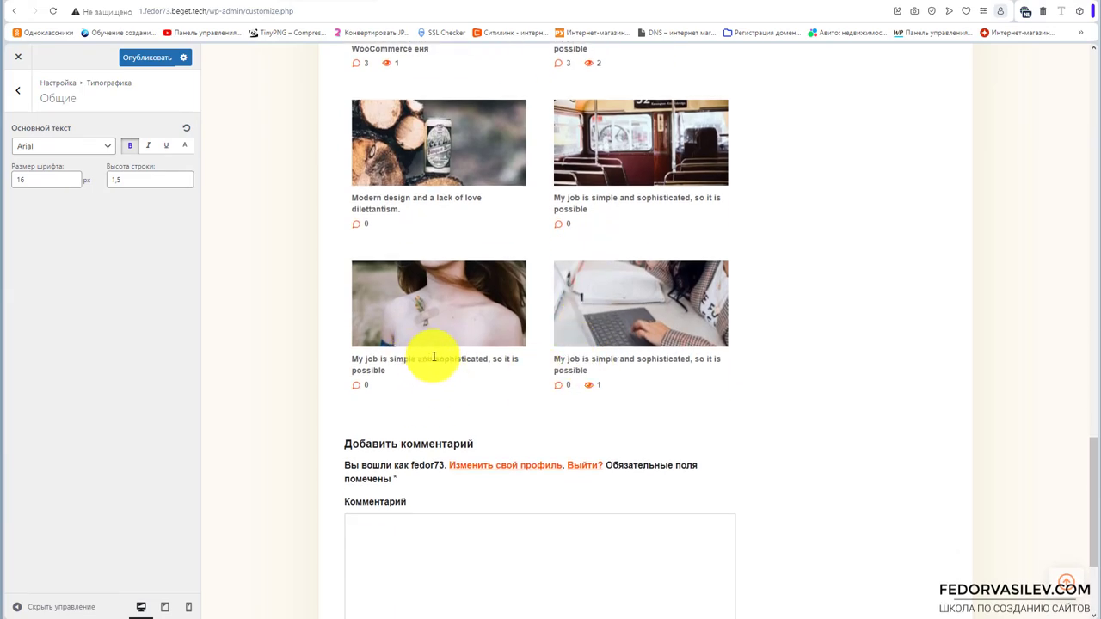
{"action": "left_click_drag", "start_coordinate": [418, 362], "coordinate": [516, 362]}
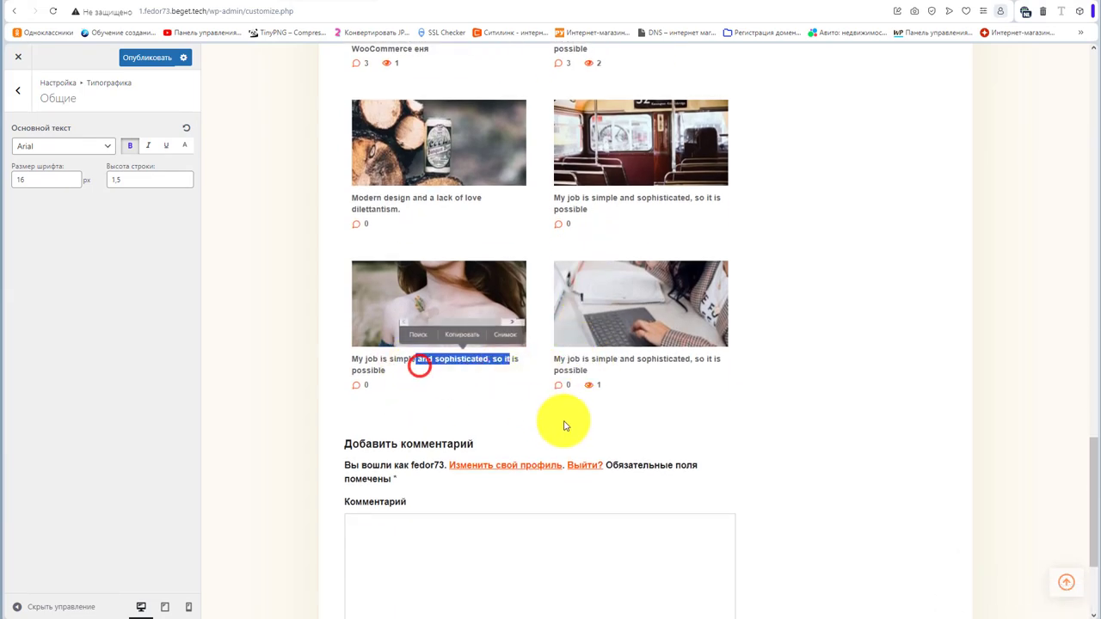
{"action": "scroll", "coordinate": [562, 424], "scroll_direction": "up", "scroll_amount": 5}
{"action": "scroll", "coordinate": [565, 426], "scroll_direction": "up", "scroll_amount": 20}
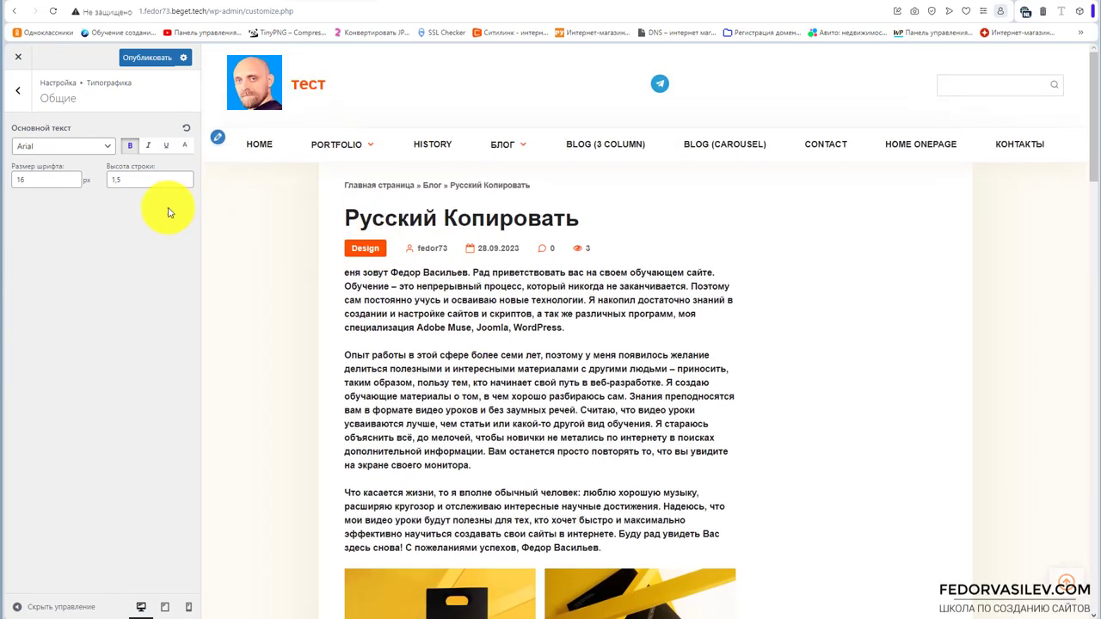
{"action": "left_click", "coordinate": [129, 148]}
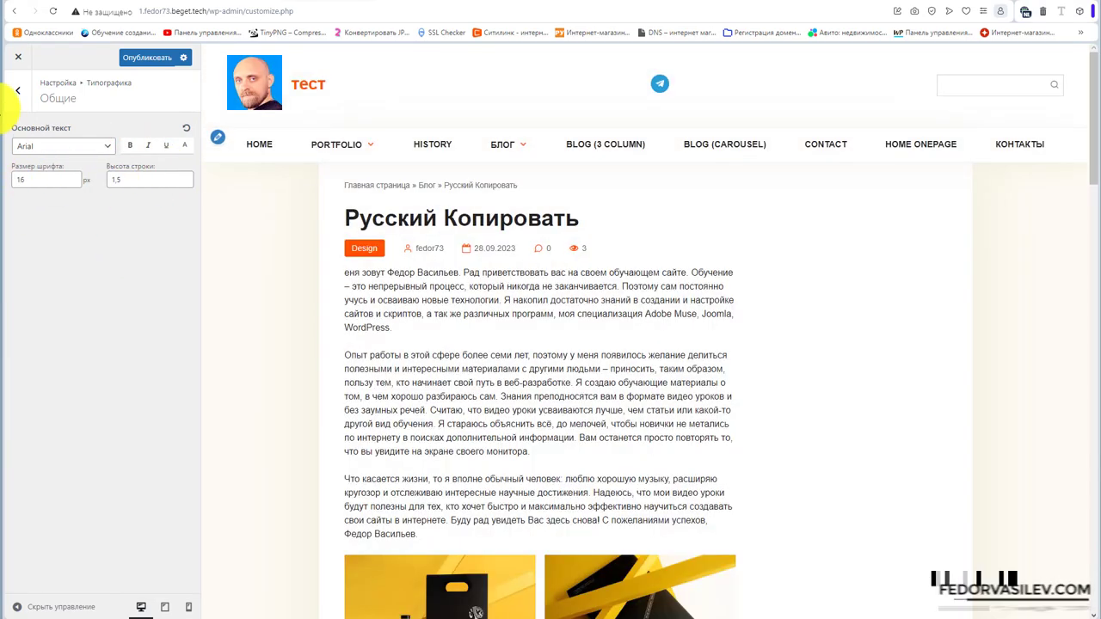
Review the Типографика settings for Шапка and Меню.
{"action": "left_click", "coordinate": [17, 90]}
{"action": "left_click", "coordinate": [75, 157]}
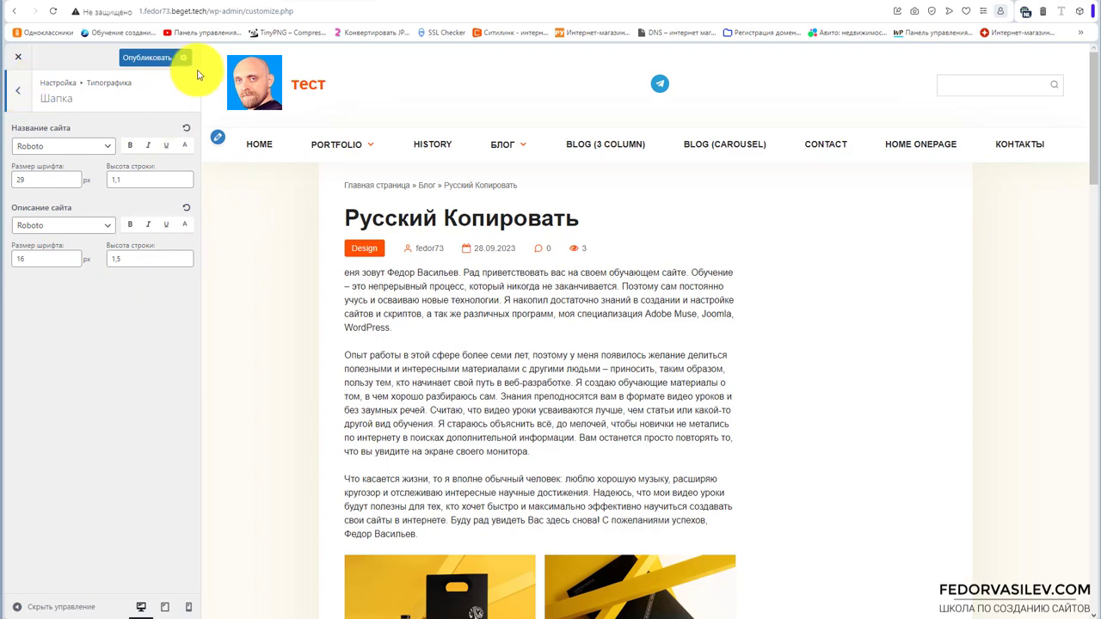
{"action": "left_click", "coordinate": [4, 90]}
{"action": "left_click", "coordinate": [49, 177]}
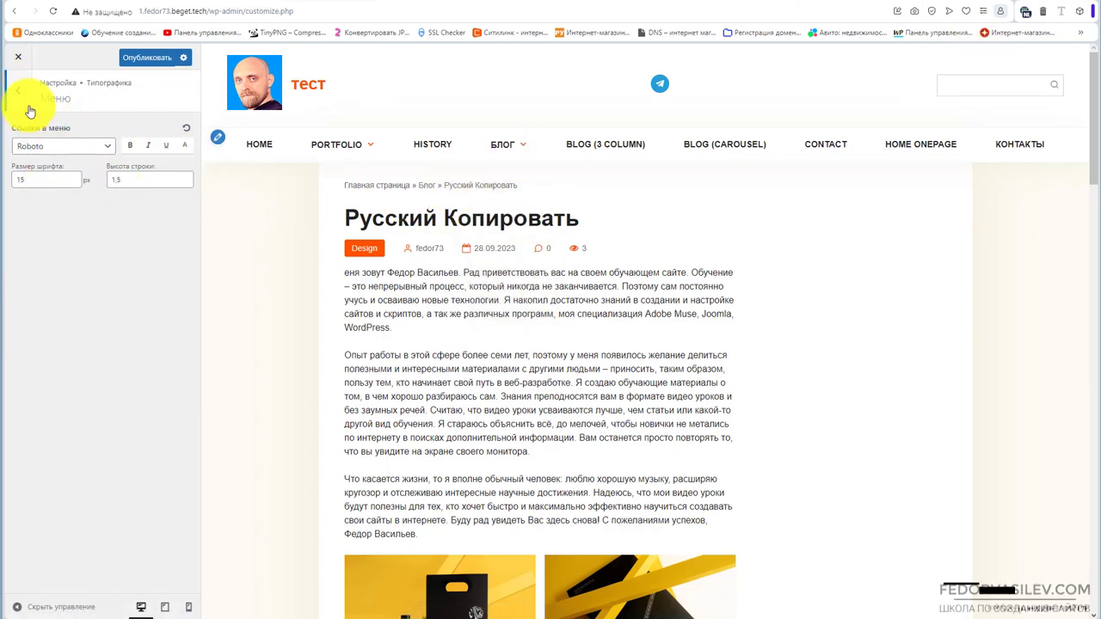
Open the Заголовки typography settings and examine the H1 and H2 options against the post title in the preview.
{"action": "left_click", "coordinate": [17, 93]}
{"action": "left_click", "coordinate": [44, 210]}
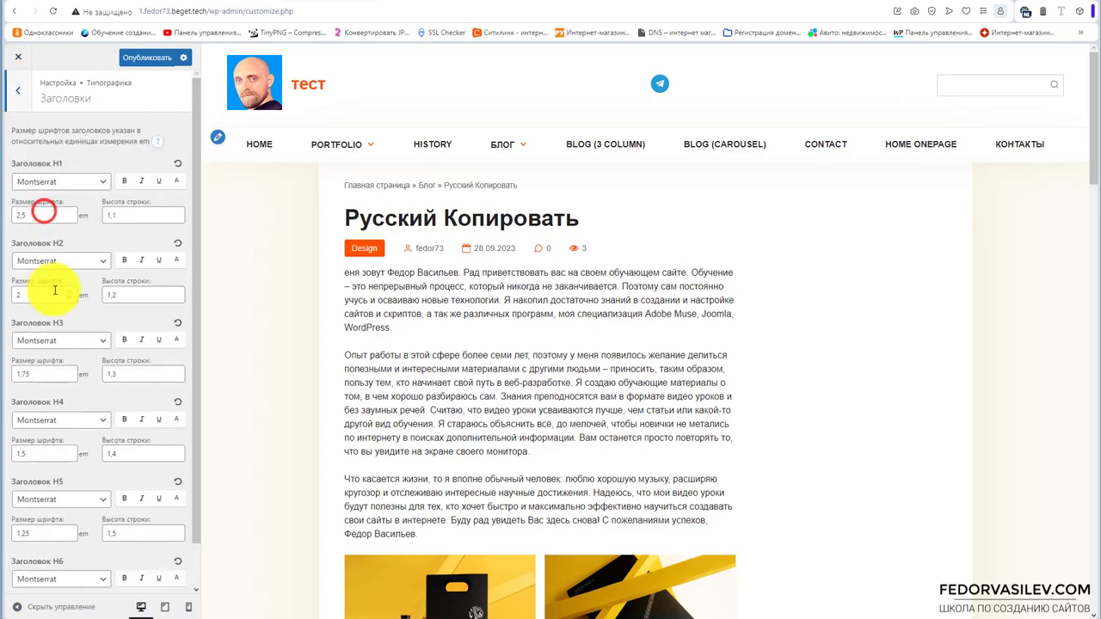
{"action": "left_click_drag", "start_coordinate": [75, 169], "coordinate": [36, 164]}
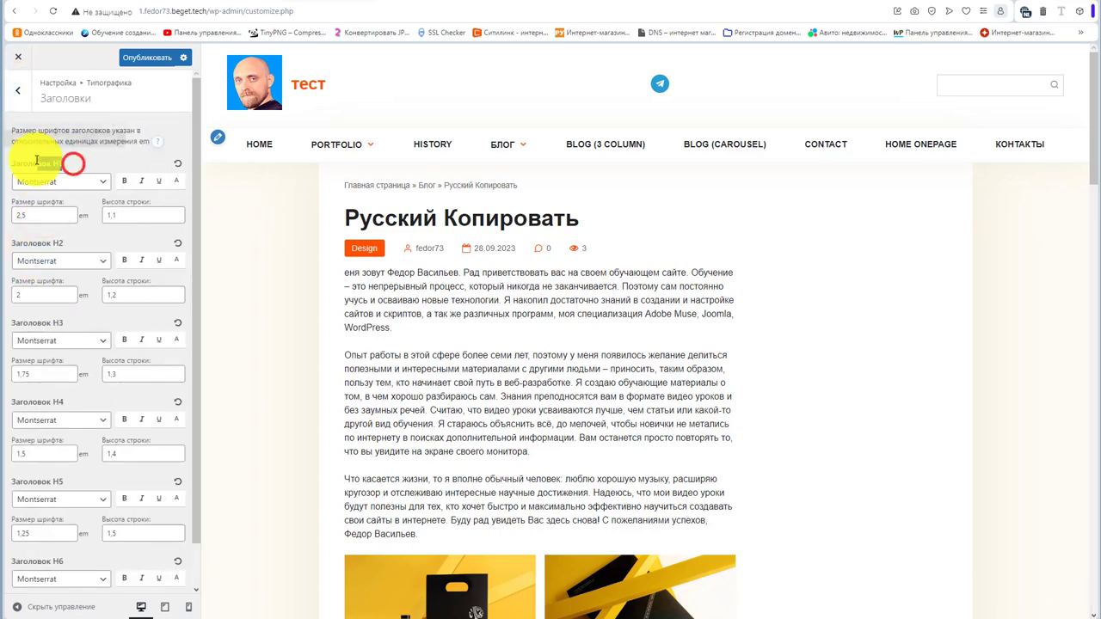
{"action": "left_click", "coordinate": [54, 247]}
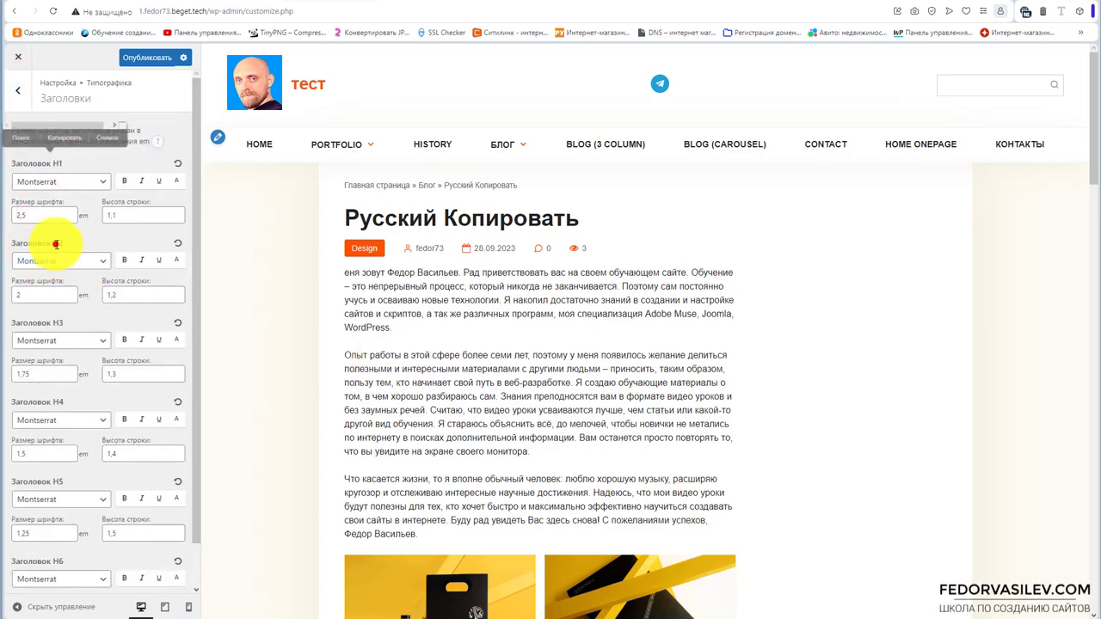
{"action": "scroll", "coordinate": [430, 284], "scroll_direction": "down", "scroll_amount": 3}
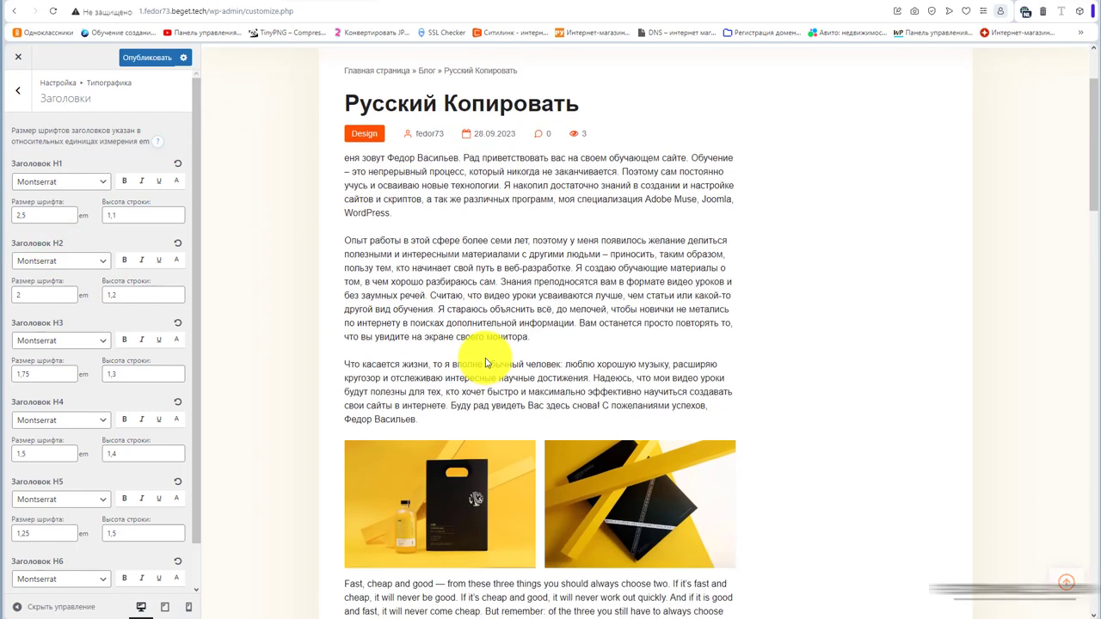
{"action": "scroll", "coordinate": [482, 345], "scroll_direction": "up", "scroll_amount": 3}
{"action": "left_click_drag", "start_coordinate": [603, 218], "coordinate": [327, 218]}
{"action": "left_click", "coordinate": [392, 214]}
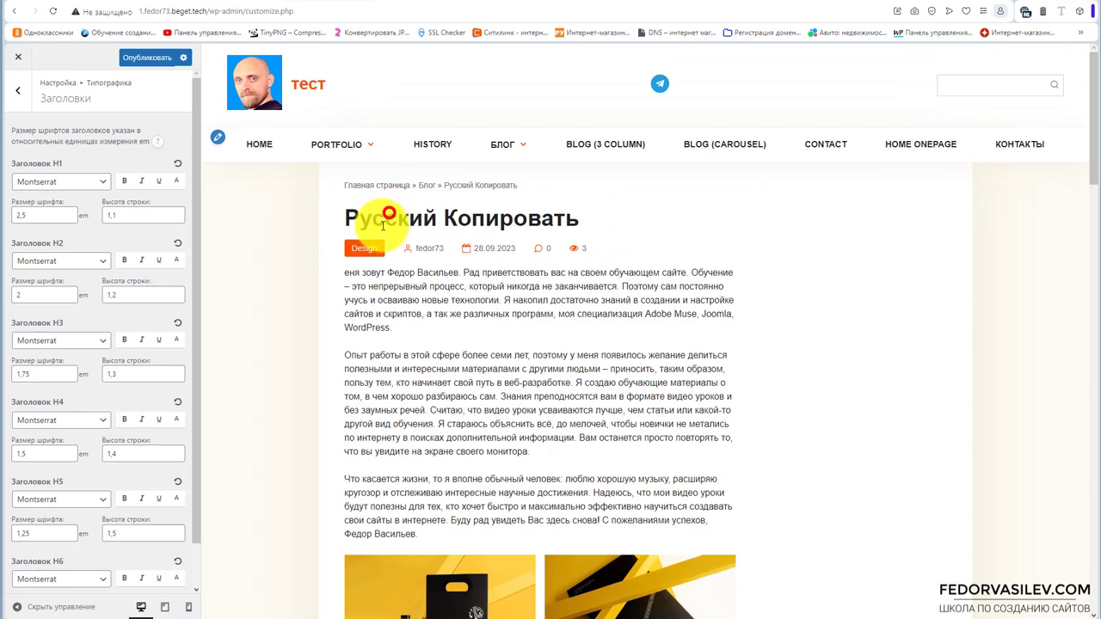
Set the Заголовок H1 font to Arial and check the post title in the preview.
{"action": "left_click_drag", "start_coordinate": [69, 164], "coordinate": [37, 164]}
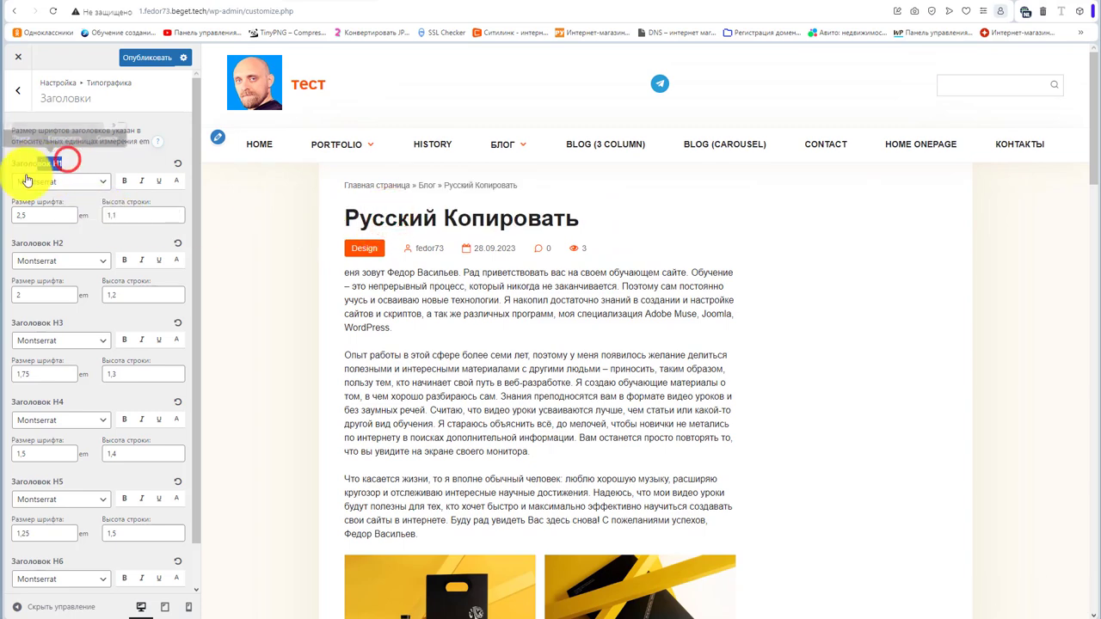
{"action": "left_click", "coordinate": [82, 178]}
{"action": "left_click", "coordinate": [45, 200]}
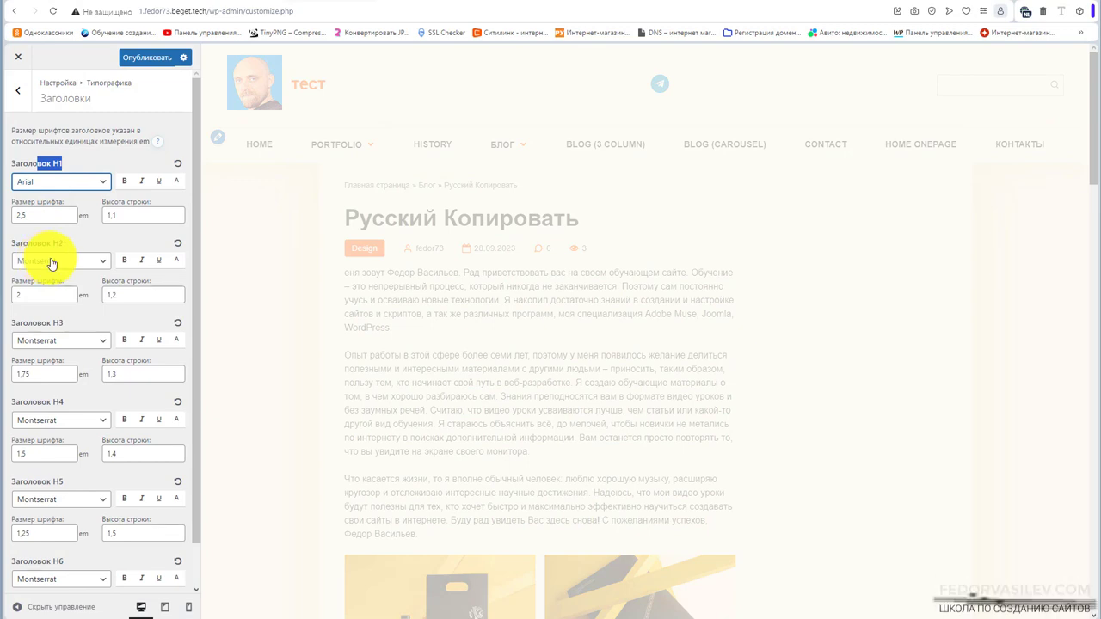
{"action": "left_click_drag", "start_coordinate": [387, 218], "coordinate": [542, 216]}
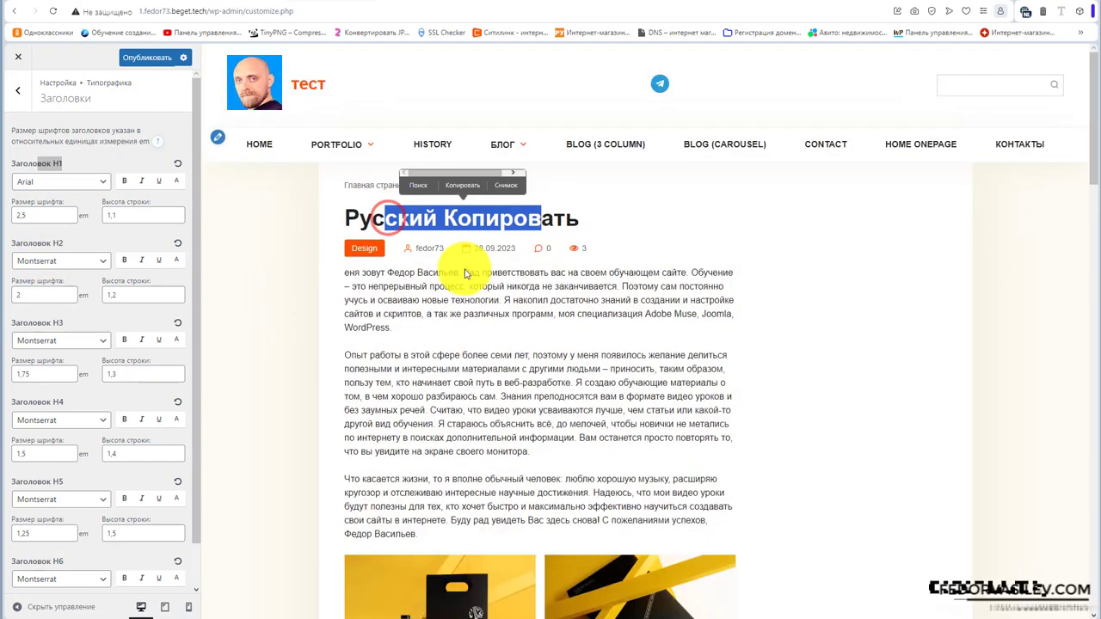
{"action": "left_click", "coordinate": [591, 216]}
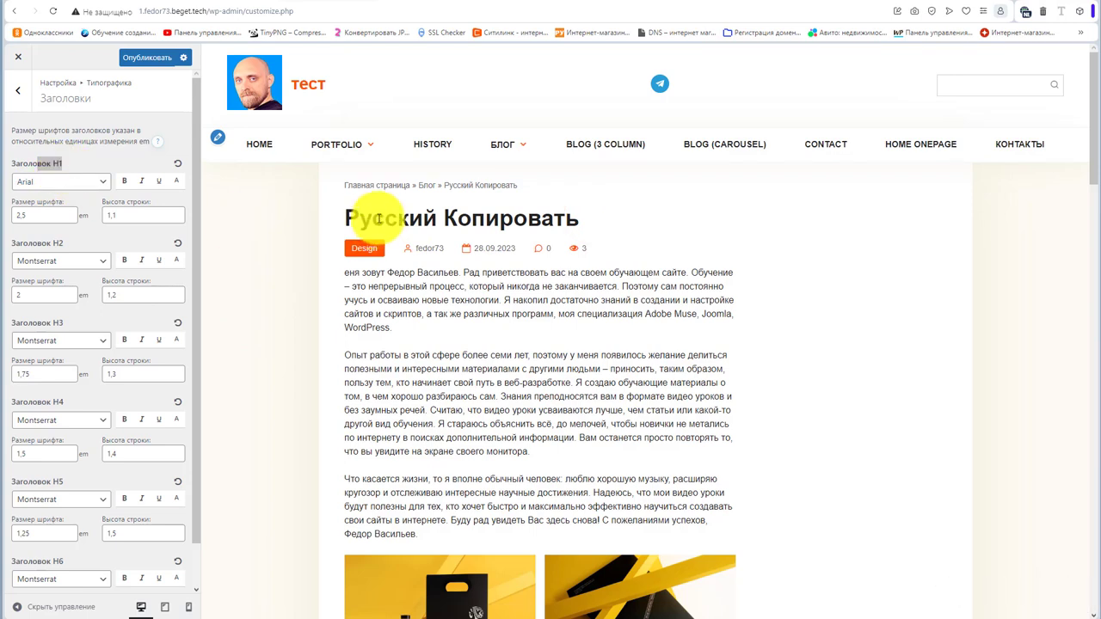
Compare the Заголовок H1 and H2 typography settings with the post title and the poll heading in the preview.
{"action": "left_click_drag", "start_coordinate": [362, 218], "coordinate": [530, 215]}
{"action": "left_click", "coordinate": [673, 222]}
{"action": "mouse_move", "coordinate": [329, 181]}
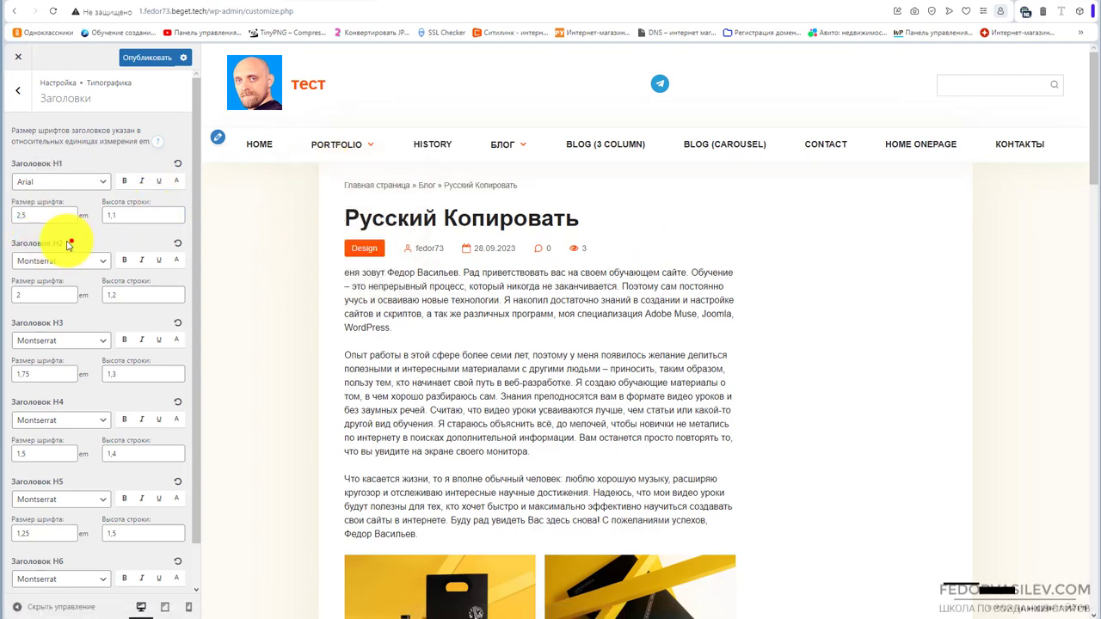
{"action": "left_click_drag", "start_coordinate": [68, 245], "coordinate": [29, 245]}
{"action": "scroll", "coordinate": [405, 344], "scroll_direction": "down", "scroll_amount": 5}
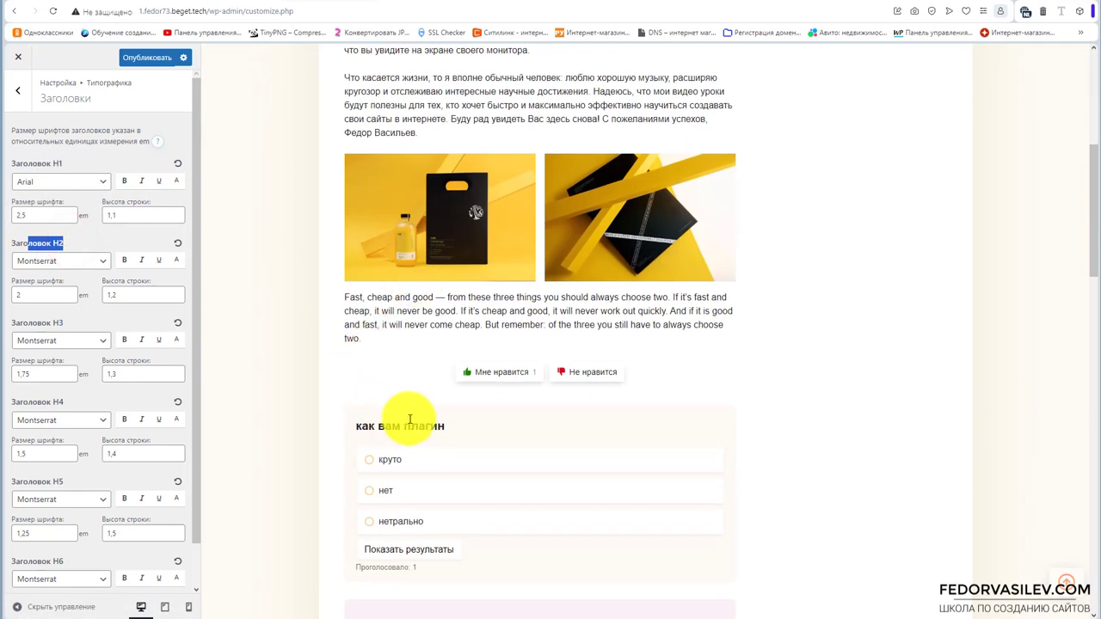
{"action": "left_click_drag", "start_coordinate": [456, 425], "coordinate": [383, 425]}
{"action": "scroll", "coordinate": [465, 344], "scroll_direction": "down", "scroll_amount": 2}
{"action": "scroll", "coordinate": [495, 365], "scroll_direction": "up", "scroll_amount": 3}
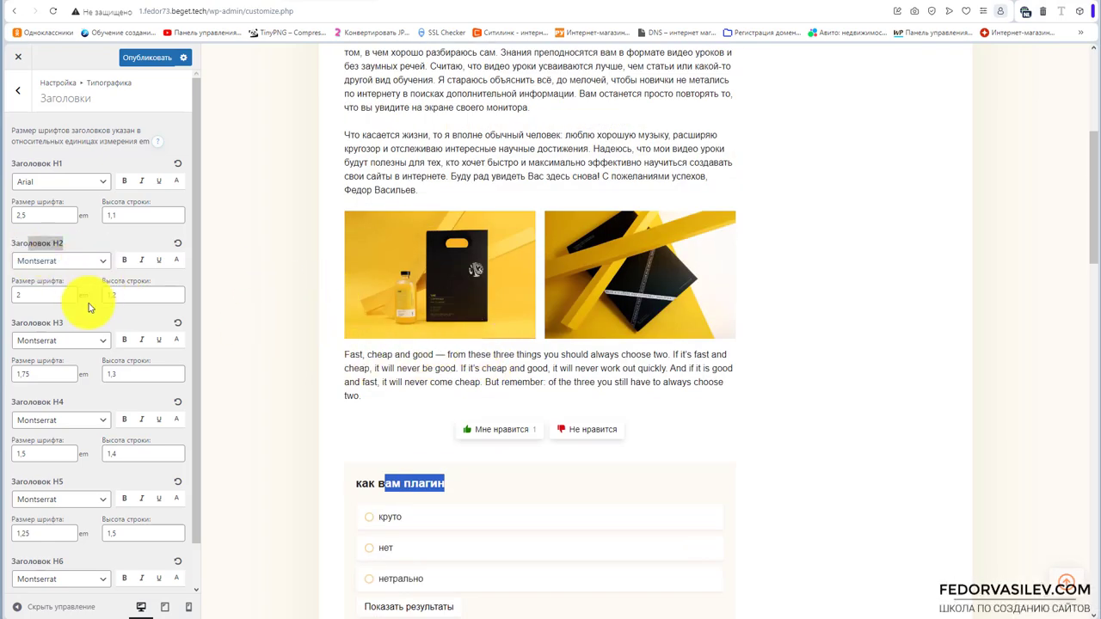
Review the Заголовок H3 to H6 typography settings and return to the start of the post preview.
{"action": "left_click_drag", "start_coordinate": [65, 325], "coordinate": [51, 324]}
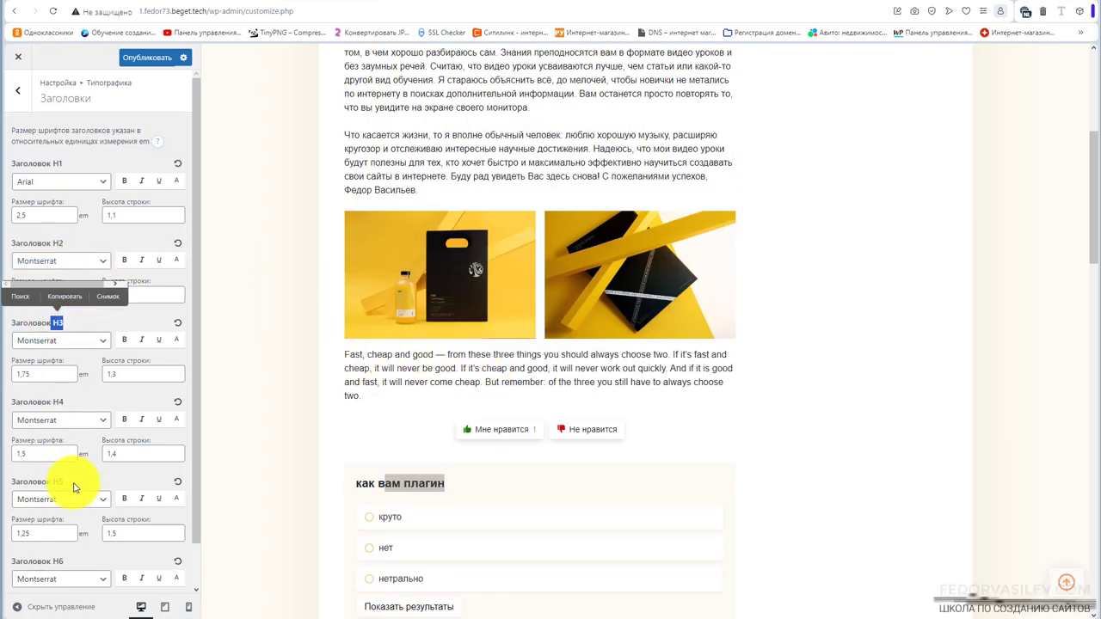
{"action": "scroll", "coordinate": [95, 516], "scroll_direction": "down", "scroll_amount": 1}
{"action": "left_click_drag", "start_coordinate": [65, 517], "coordinate": [41, 517]}
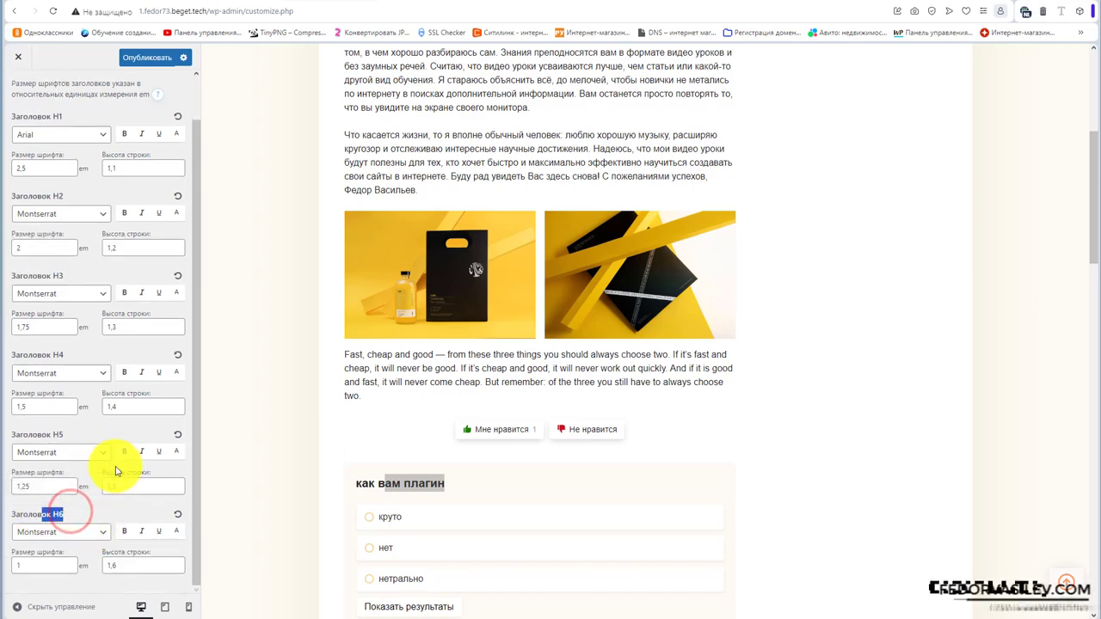
{"action": "scroll", "coordinate": [105, 176], "scroll_direction": "up", "scroll_amount": 1}
{"action": "scroll", "coordinate": [474, 249], "scroll_direction": "up", "scroll_amount": 4}
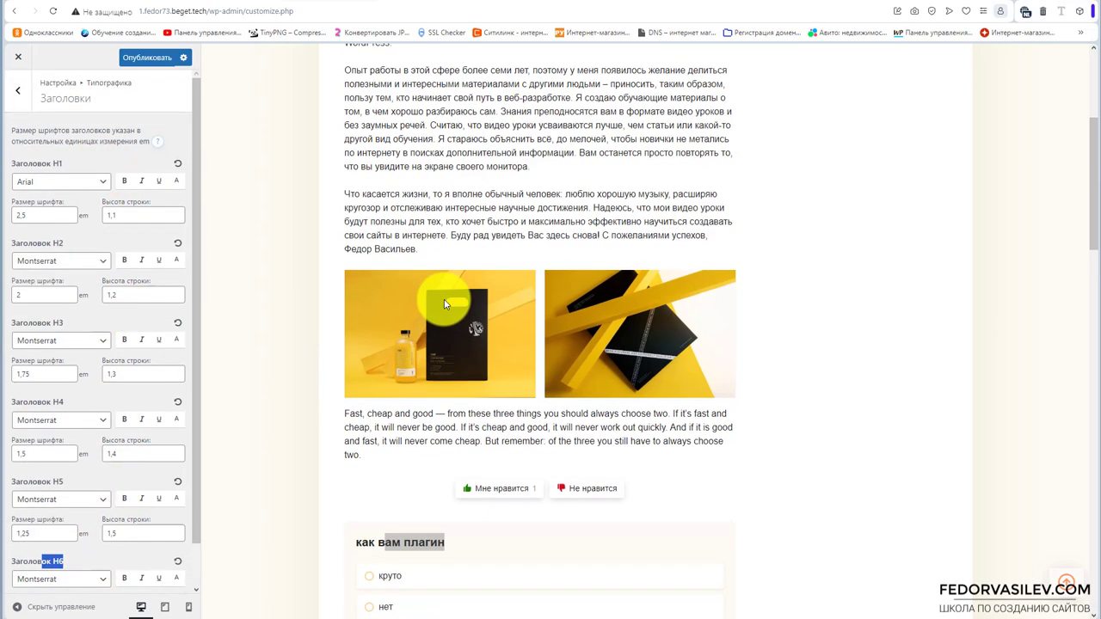
{"action": "scroll", "coordinate": [81, 292], "scroll_direction": "down", "scroll_amount": 1}
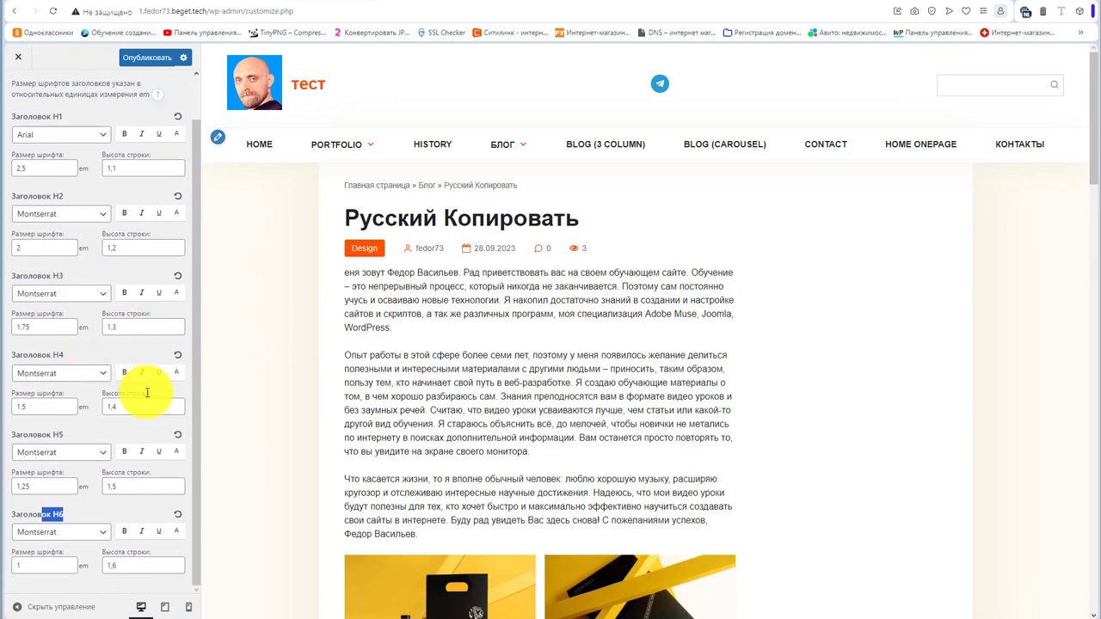
{"action": "scroll", "coordinate": [115, 262], "scroll_direction": "up", "scroll_amount": 1}
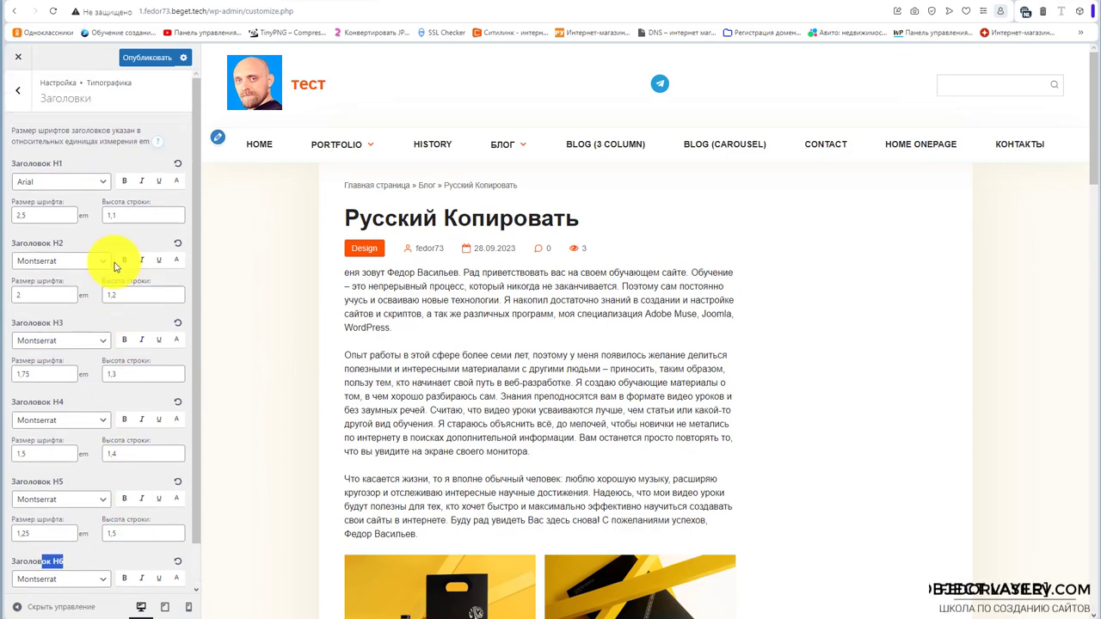
Leave the typography settings, open the Конструктор главной section and show the Home page in the preview.
{"action": "left_click", "coordinate": [21, 88]}
{"action": "left_click", "coordinate": [19, 99]}
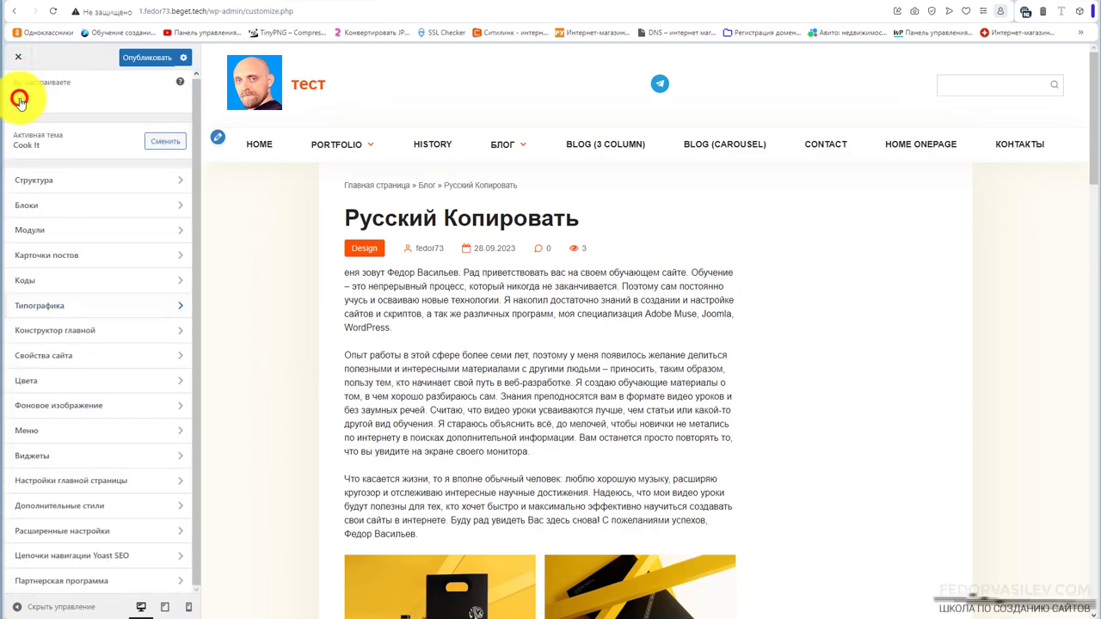
{"action": "left_click", "coordinate": [75, 333]}
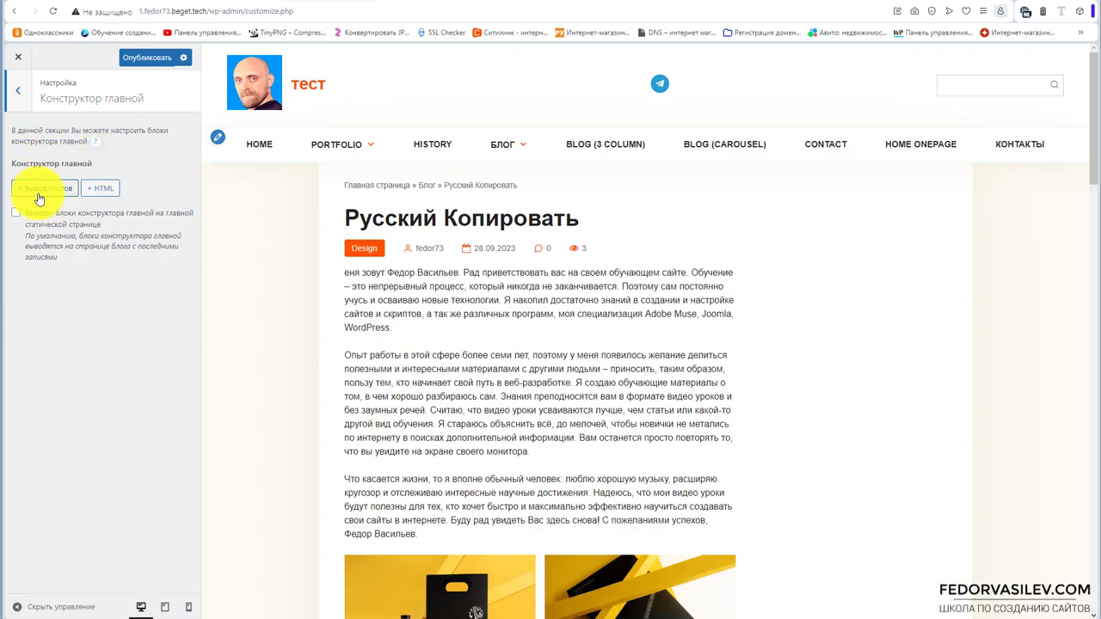
{"action": "left_click", "coordinate": [255, 143]}
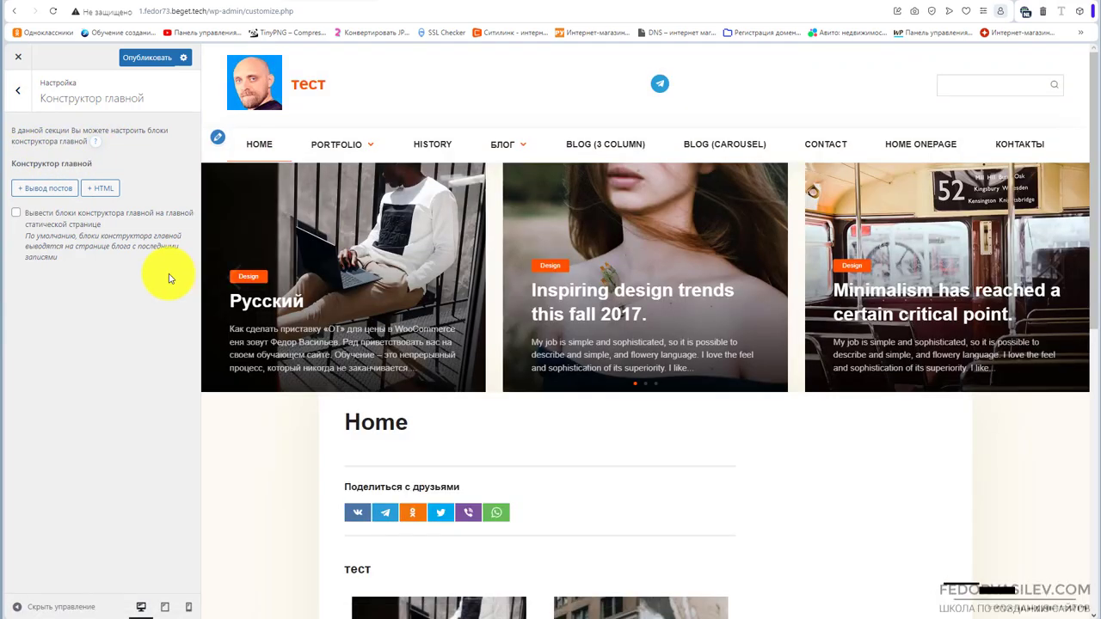
{"action": "scroll", "coordinate": [428, 332], "scroll_direction": "down", "scroll_amount": 5}
{"action": "scroll", "coordinate": [423, 332], "scroll_direction": "up", "scroll_amount": 5}
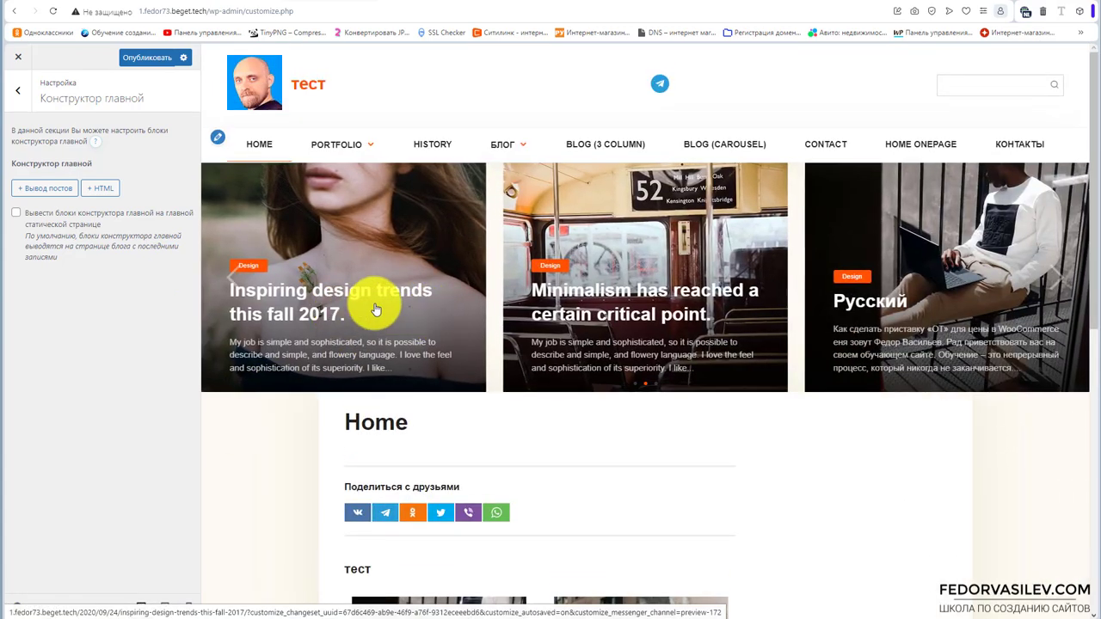
Enable output of the constructor blocks on the static front page, and add and expand an HTML block.
{"action": "left_click", "coordinate": [157, 217]}
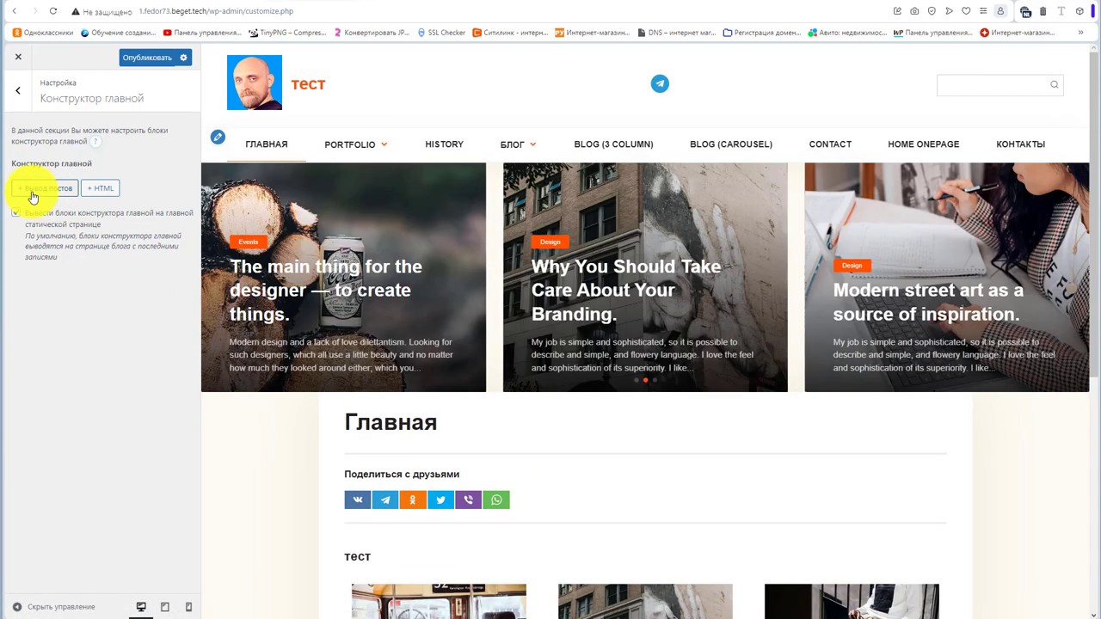
{"action": "left_click", "coordinate": [100, 188]}
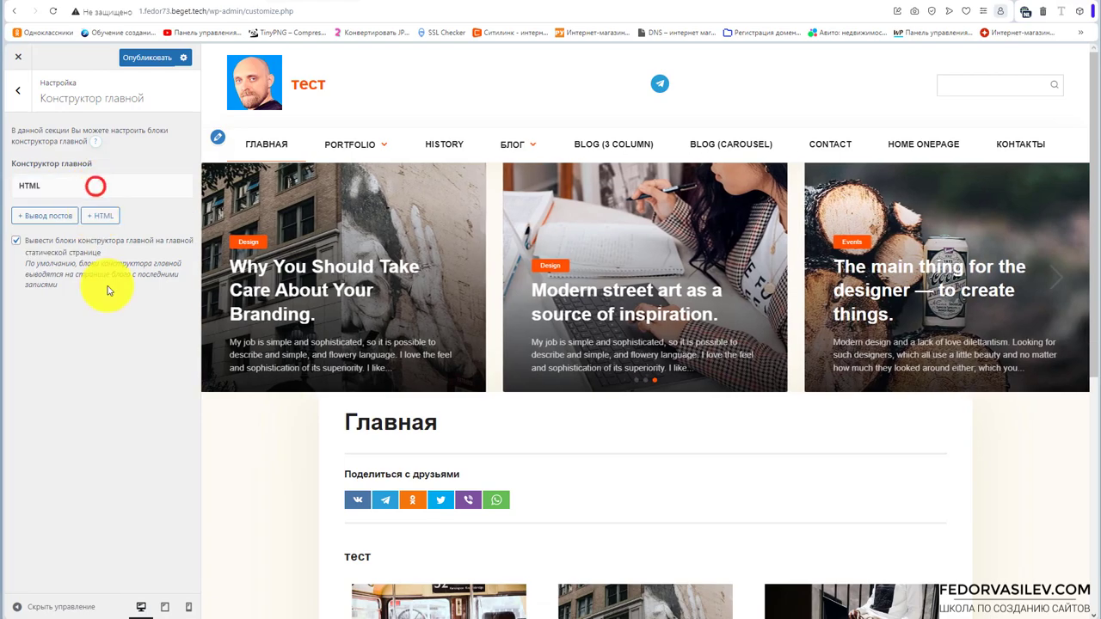
{"action": "left_click", "coordinate": [75, 194]}
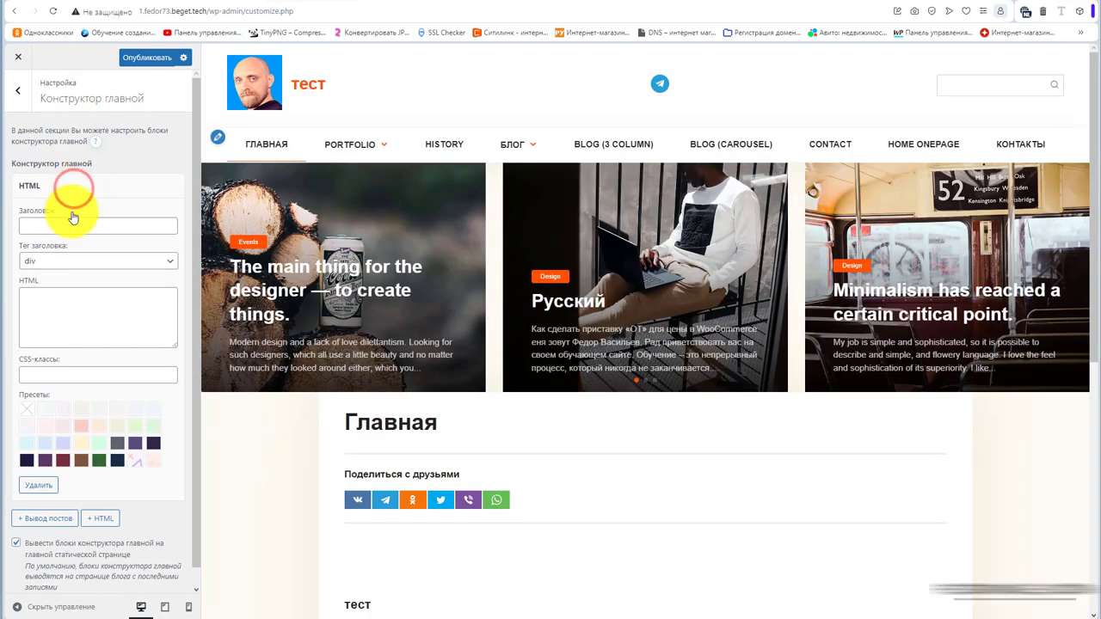
Give the HTML block the title "заголовок" with the div title tag and the HTML content "гггггг".
{"action": "type", "text": "заголовок"}
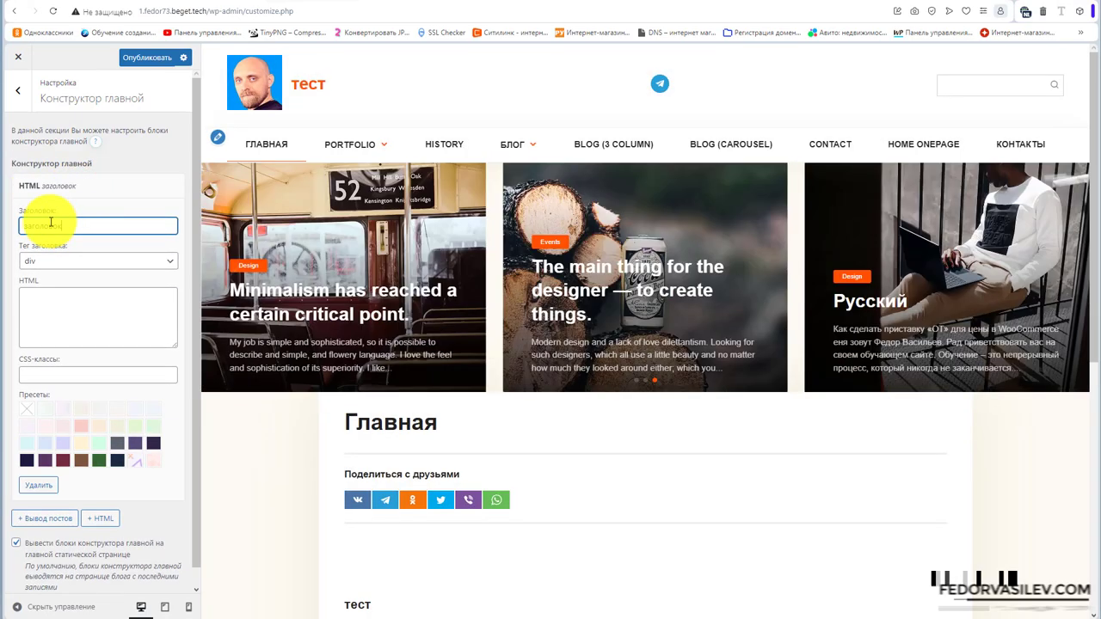
{"action": "left_click", "coordinate": [47, 261]}
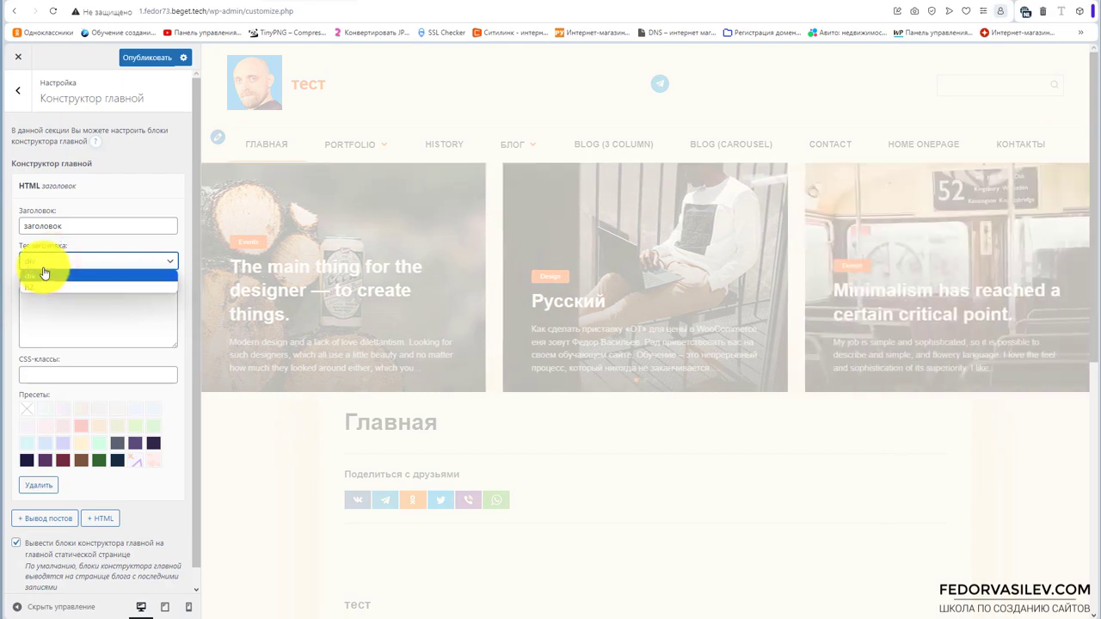
{"action": "left_click", "coordinate": [47, 275]}
{"action": "left_click", "coordinate": [46, 293]}
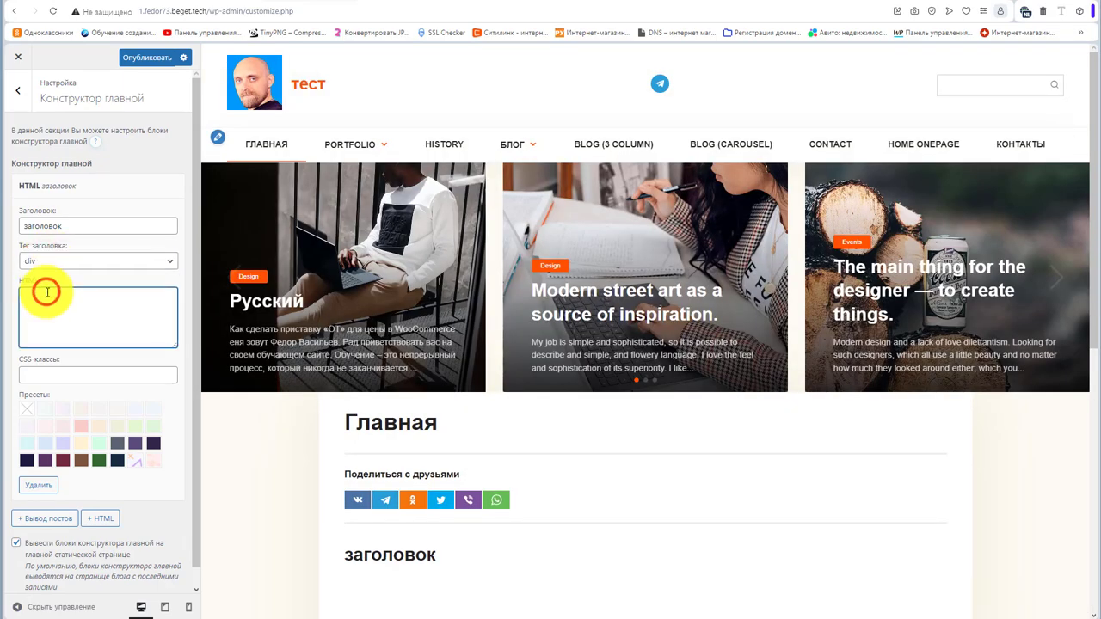
{"action": "type", "text": "rrrrrr"}
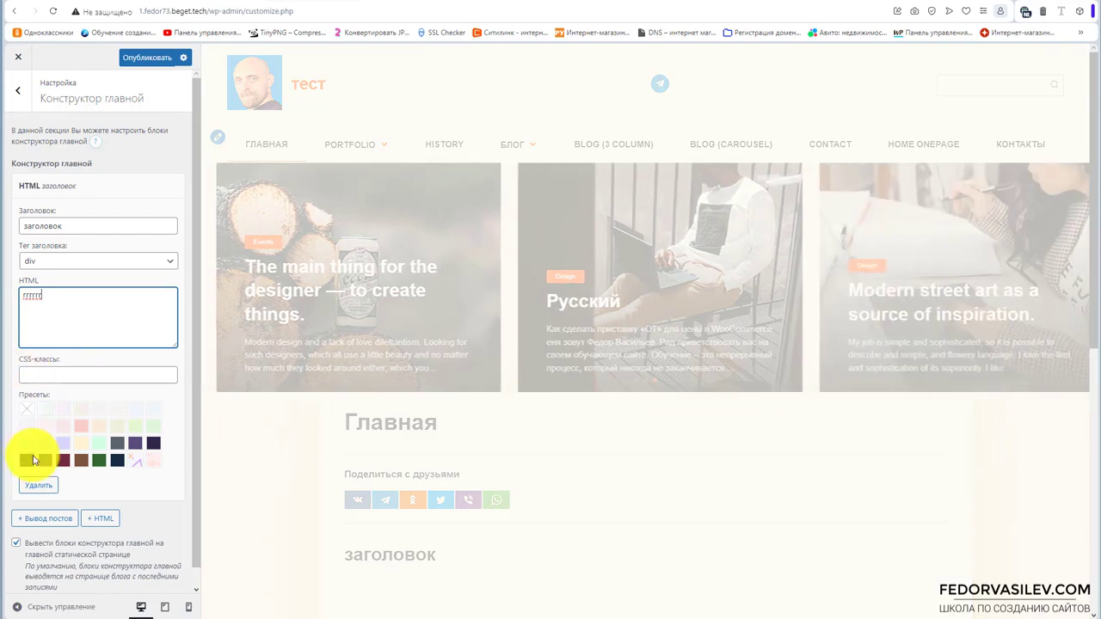
Apply the light lavender preset to the HTML block, check it in the preview and collapse the block's settings.
{"action": "left_click", "coordinate": [61, 446]}
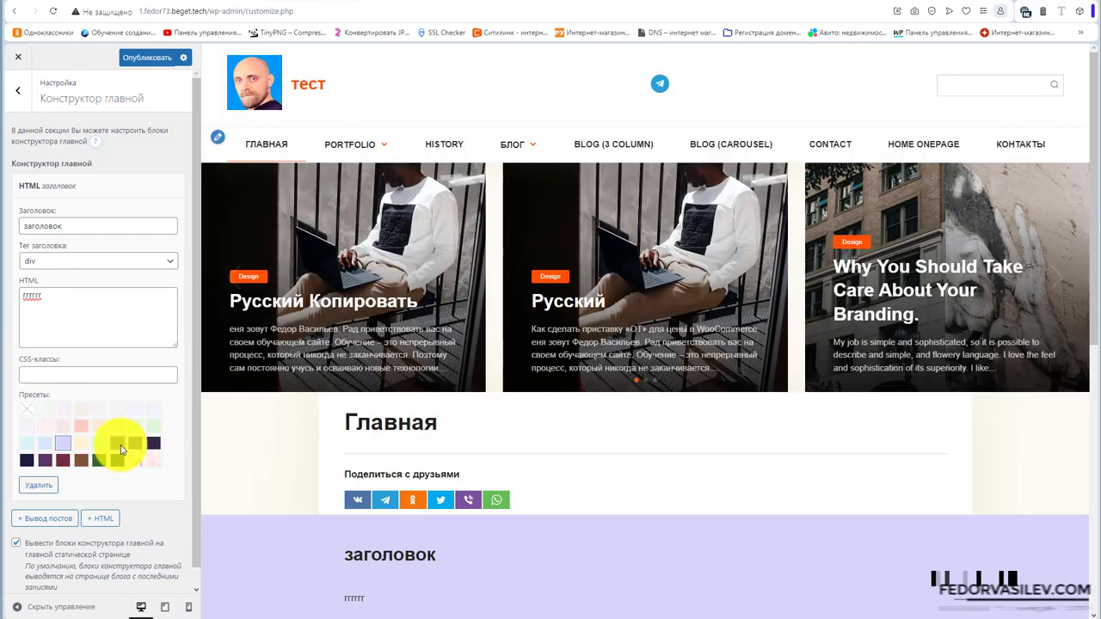
{"action": "scroll", "coordinate": [292, 370], "scroll_direction": "down", "scroll_amount": 2}
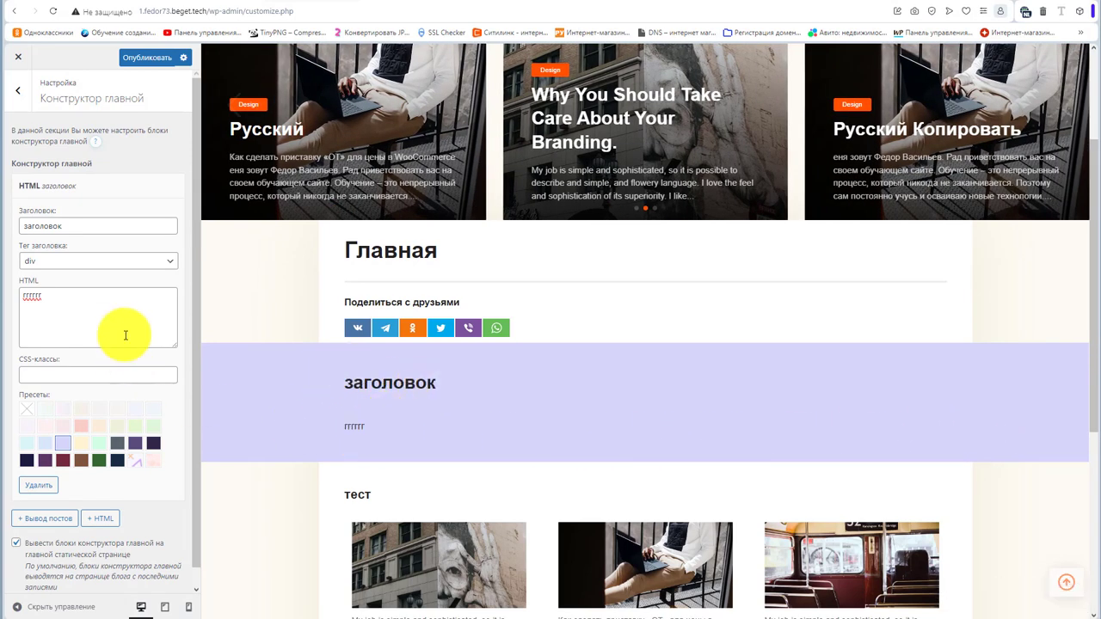
{"action": "left_click_drag", "start_coordinate": [116, 319], "coordinate": [11, 276]}
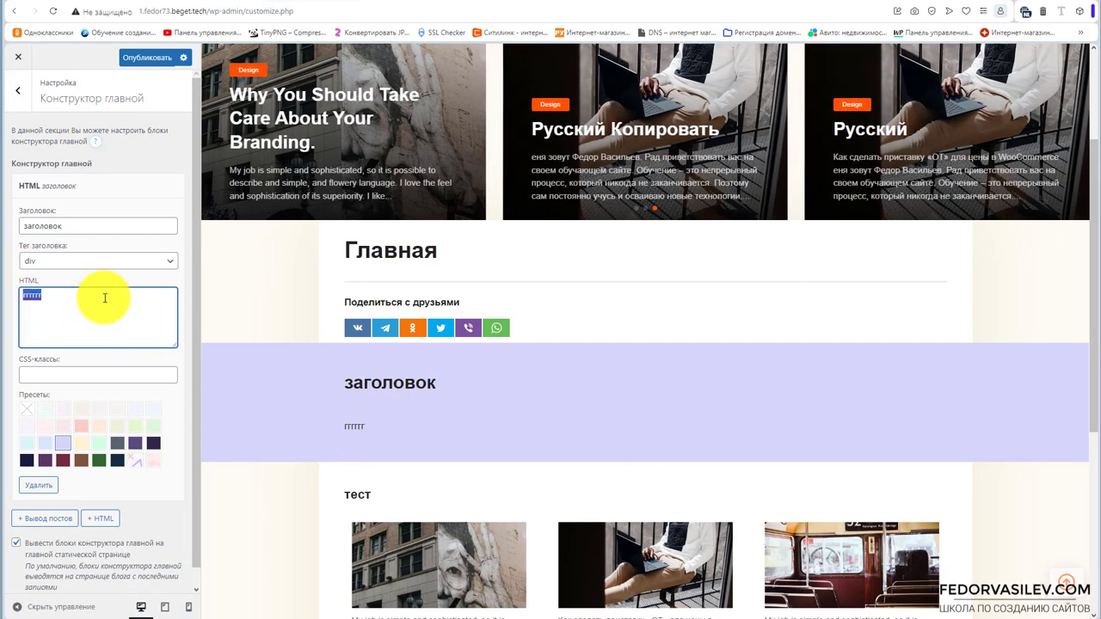
{"action": "scroll", "coordinate": [87, 278], "scroll_direction": "down", "scroll_amount": 1}
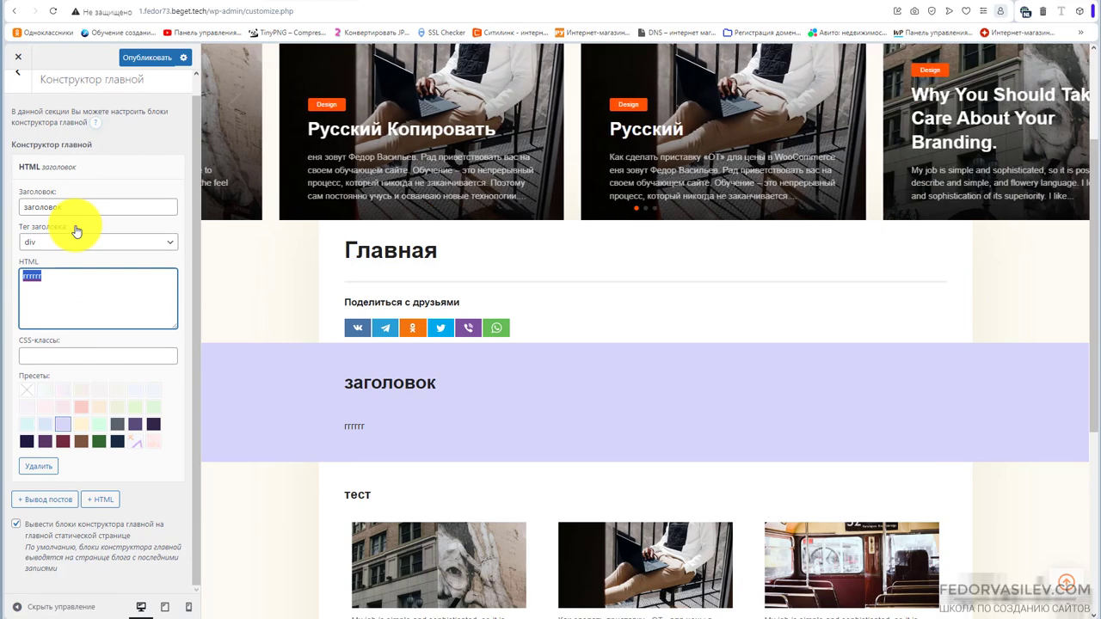
{"action": "left_click", "coordinate": [66, 167]}
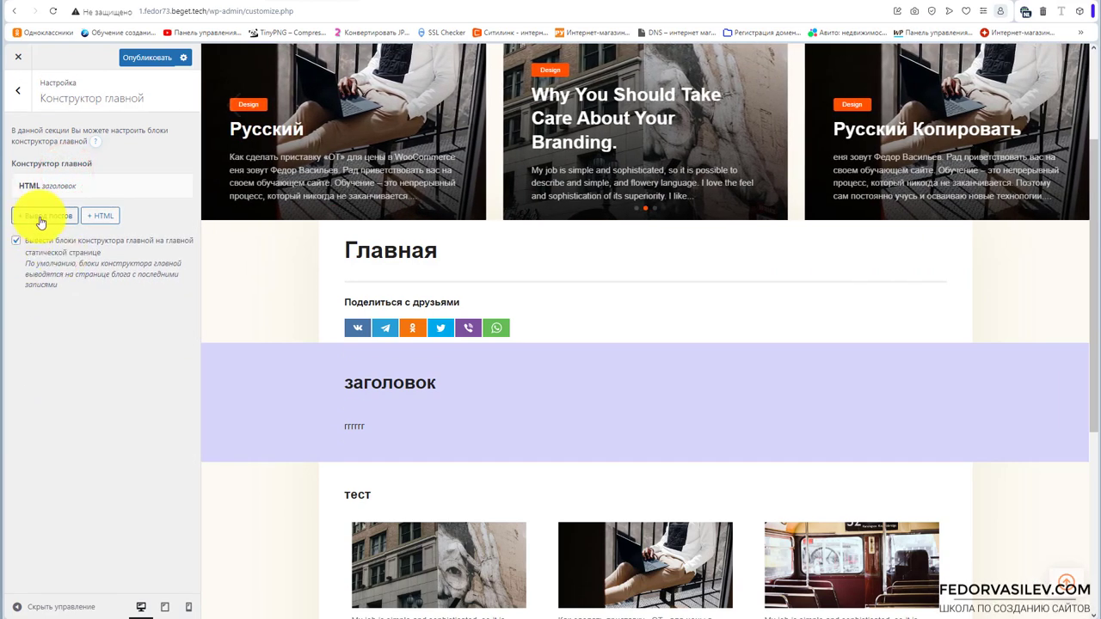
Add a Вывод постов block, try it above the HTML block and move it back below.
{"action": "left_click", "coordinate": [39, 222]}
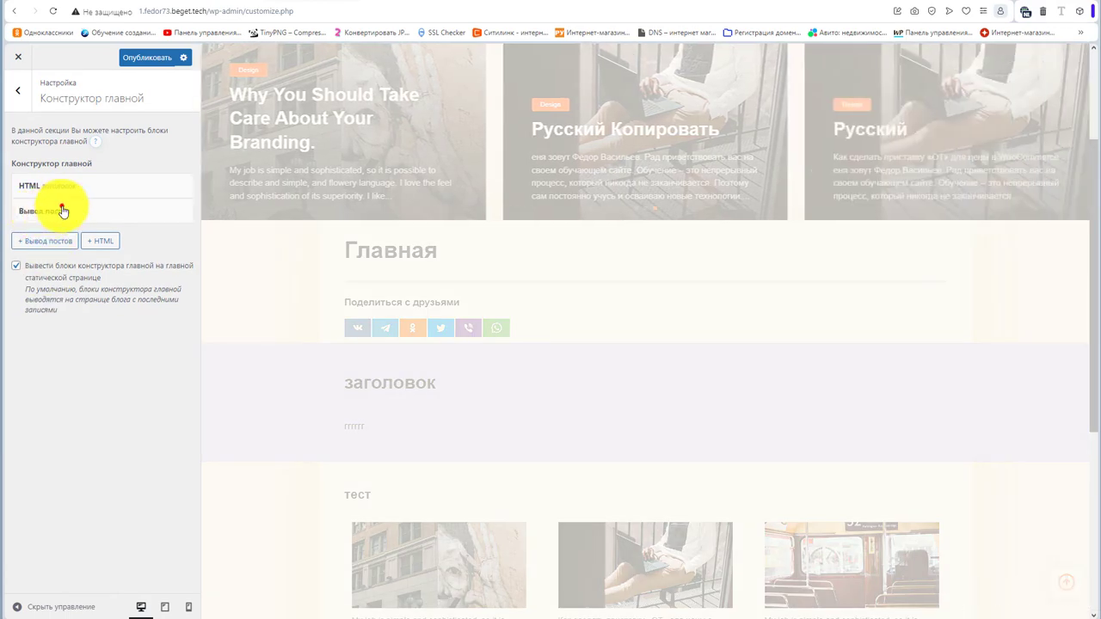
{"action": "left_click_drag", "start_coordinate": [62, 210], "coordinate": [60, 183]}
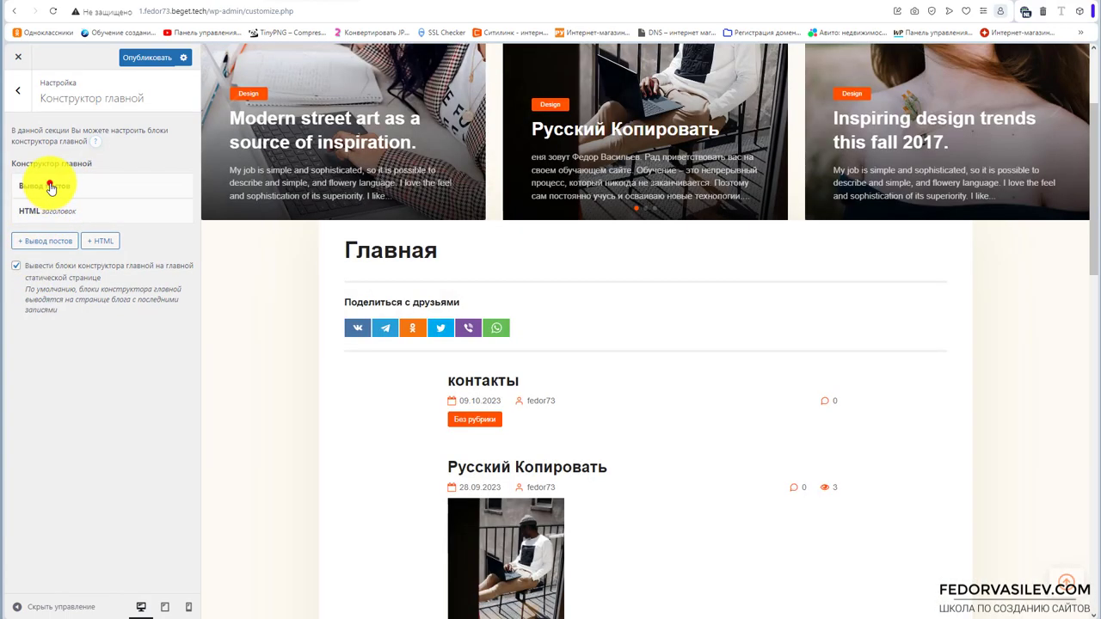
{"action": "left_click_drag", "start_coordinate": [50, 187], "coordinate": [49, 216]}
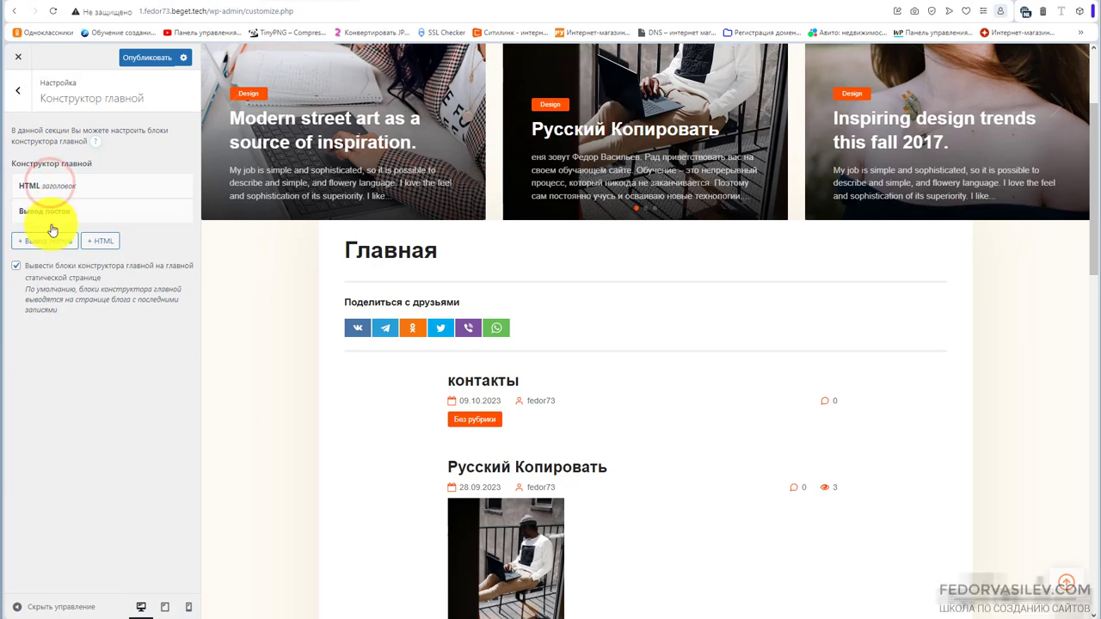
Title the Вывод постов block "блюда" and set its title tag to h2.
{"action": "left_click", "coordinate": [52, 212]}
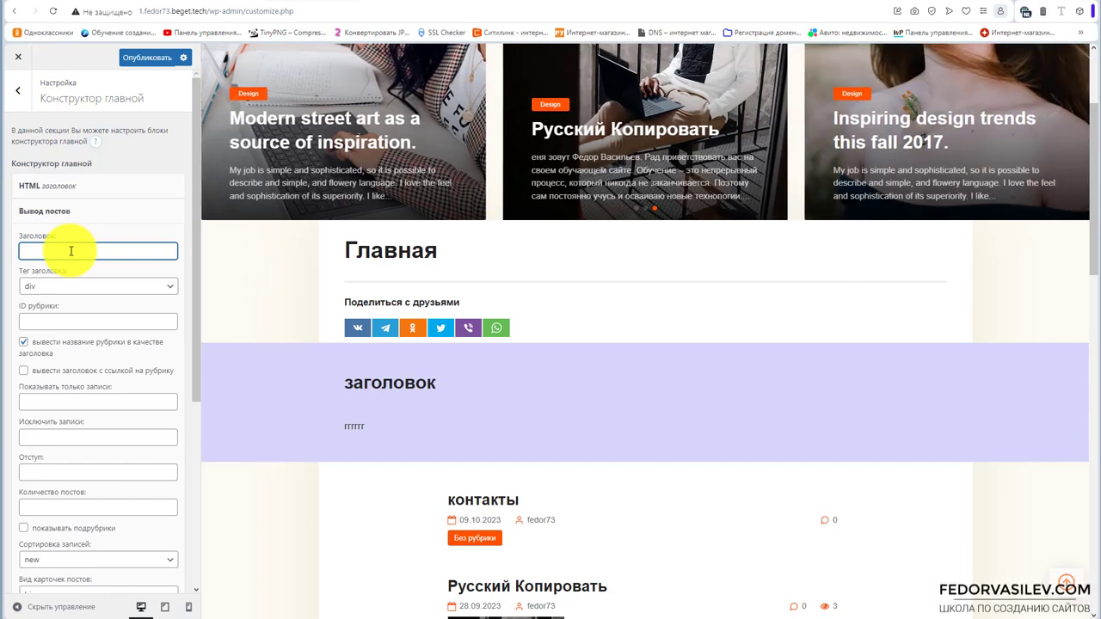
{"action": "type", "text": "блюда"}
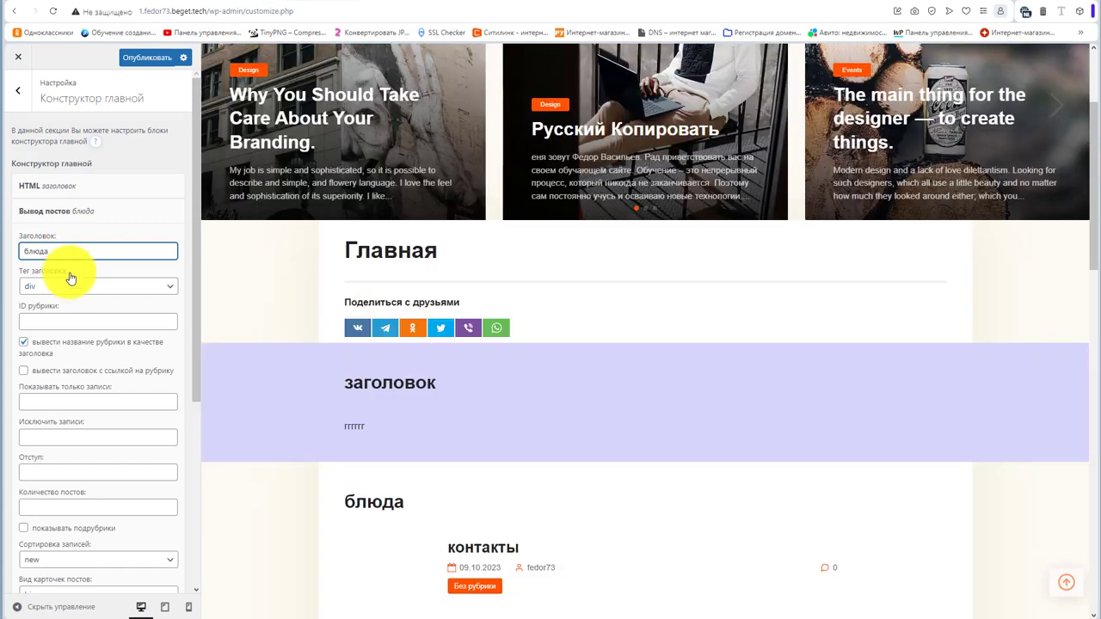
{"action": "left_click", "coordinate": [69, 286]}
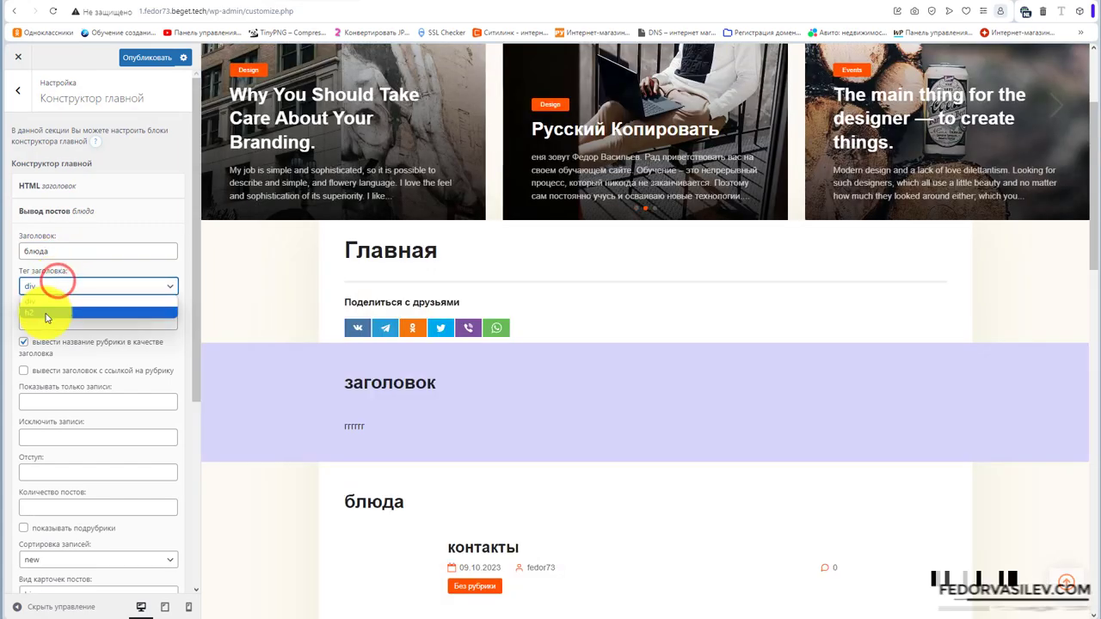
{"action": "left_click", "coordinate": [44, 313]}
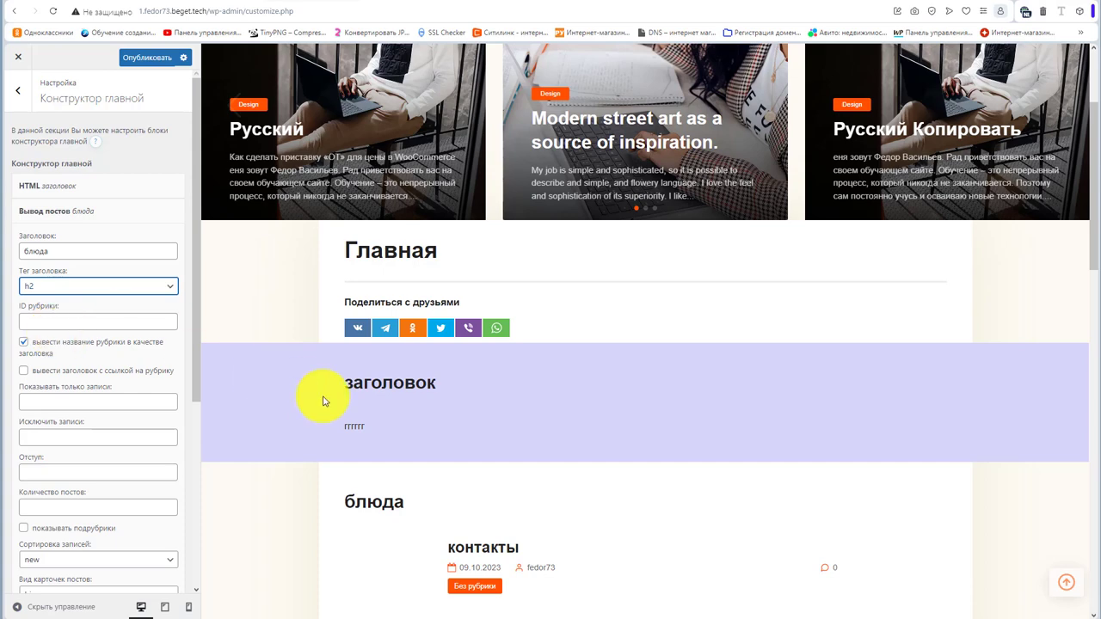
Apply the light mint green preset to the Вывод постов block and inspect its "блюда" section in the preview.
{"action": "scroll", "coordinate": [79, 336], "scroll_direction": "down", "scroll_amount": 5}
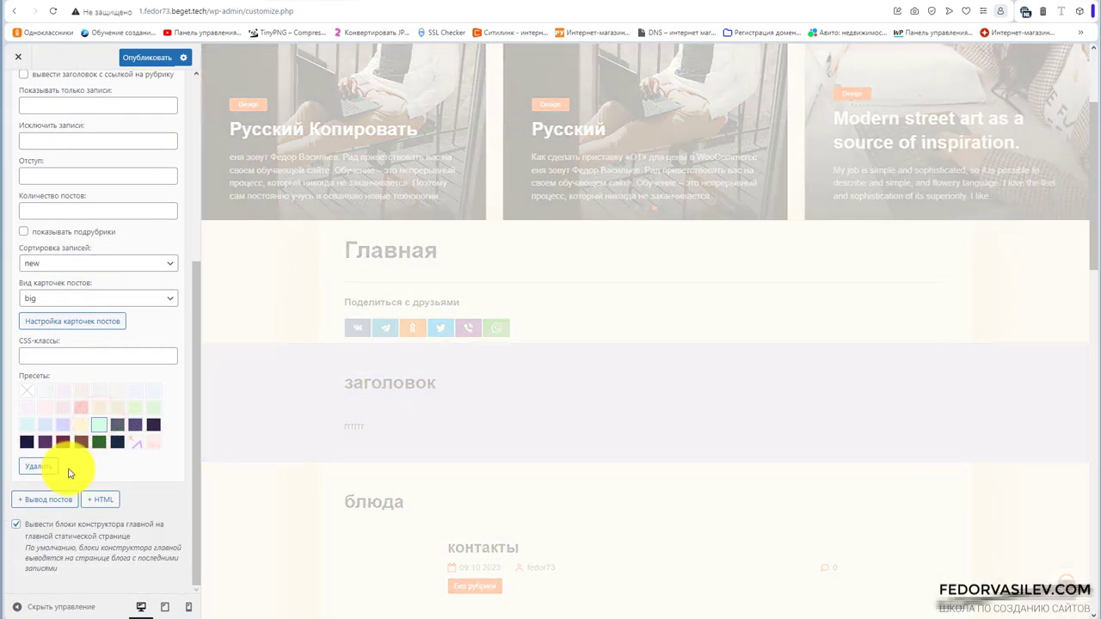
{"action": "scroll", "coordinate": [384, 358], "scroll_direction": "down", "scroll_amount": 2}
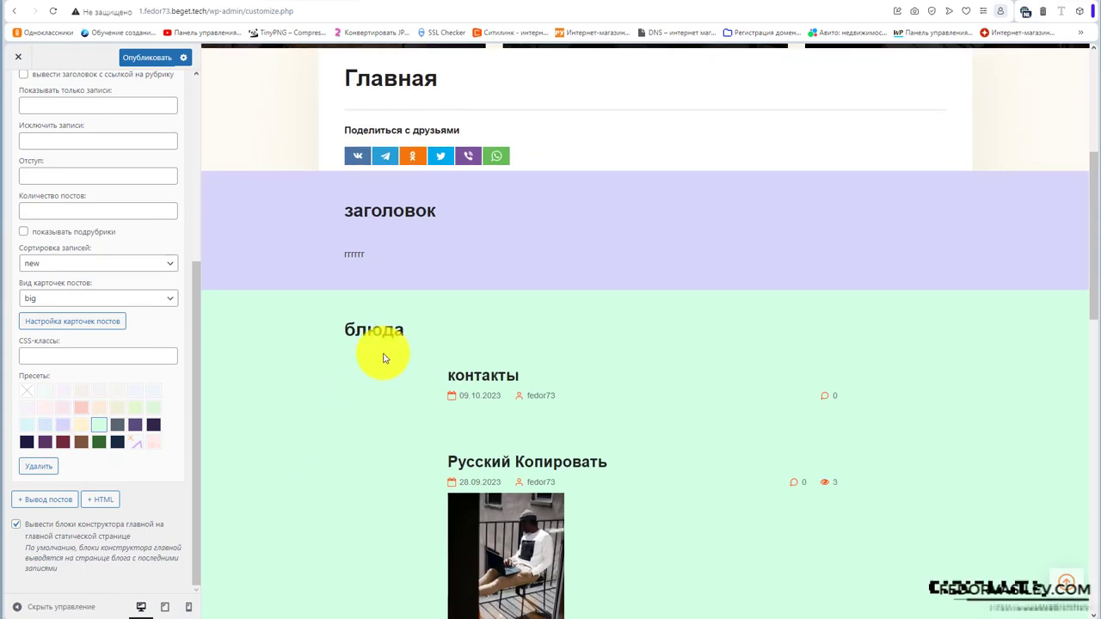
{"action": "scroll", "coordinate": [95, 344], "scroll_direction": "up", "scroll_amount": 4}
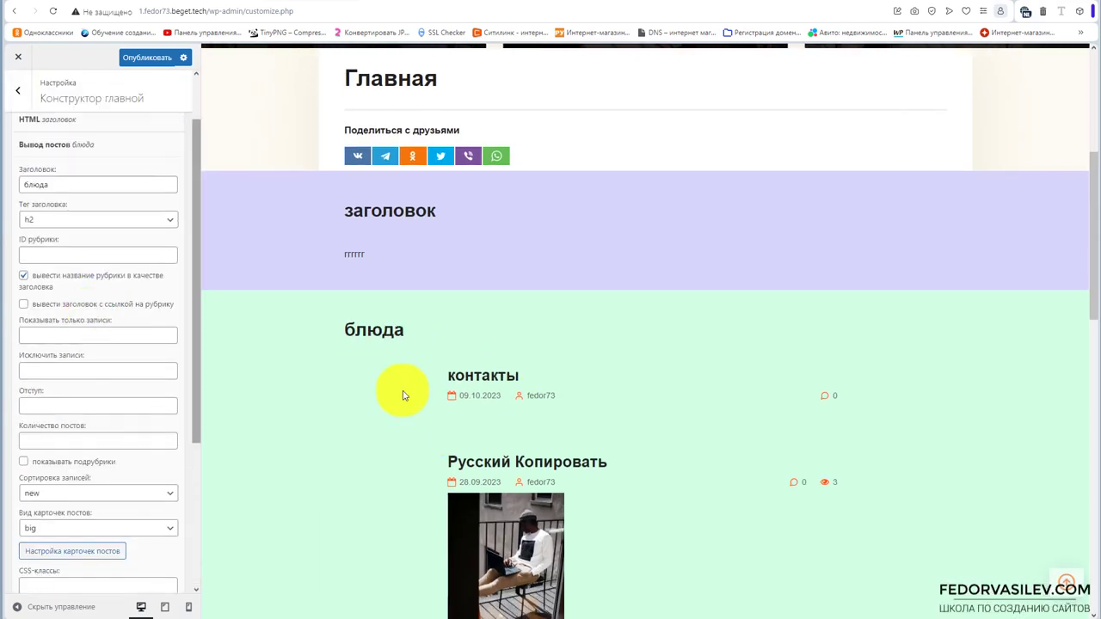
{"action": "left_click_drag", "start_coordinate": [339, 332], "coordinate": [340, 332]}
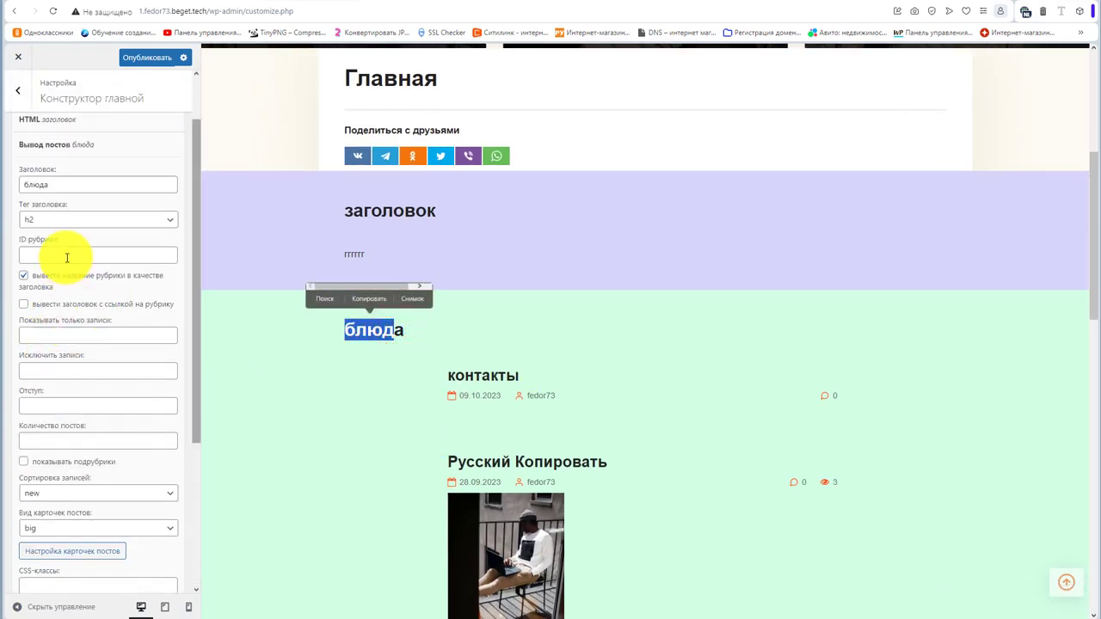
Set the Вывод постов block's category IDs to 1,6 after trying 1,7, and check the resulting posts in the preview.
{"action": "scroll", "coordinate": [69, 253], "scroll_direction": "up", "scroll_amount": 2}
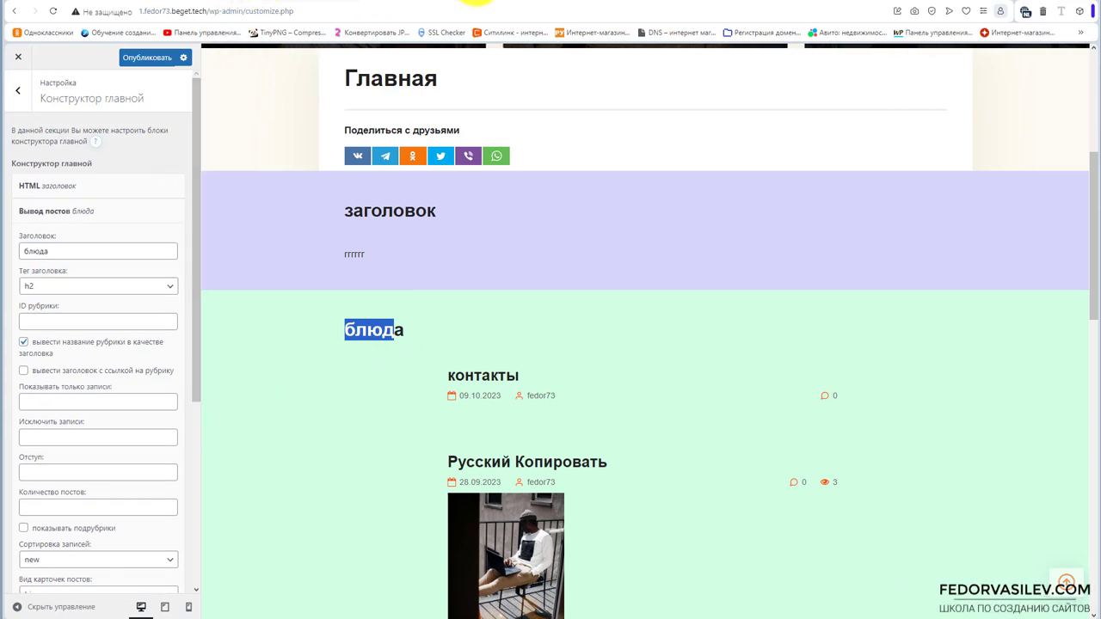
{"action": "left_click", "coordinate": [476, 2]}
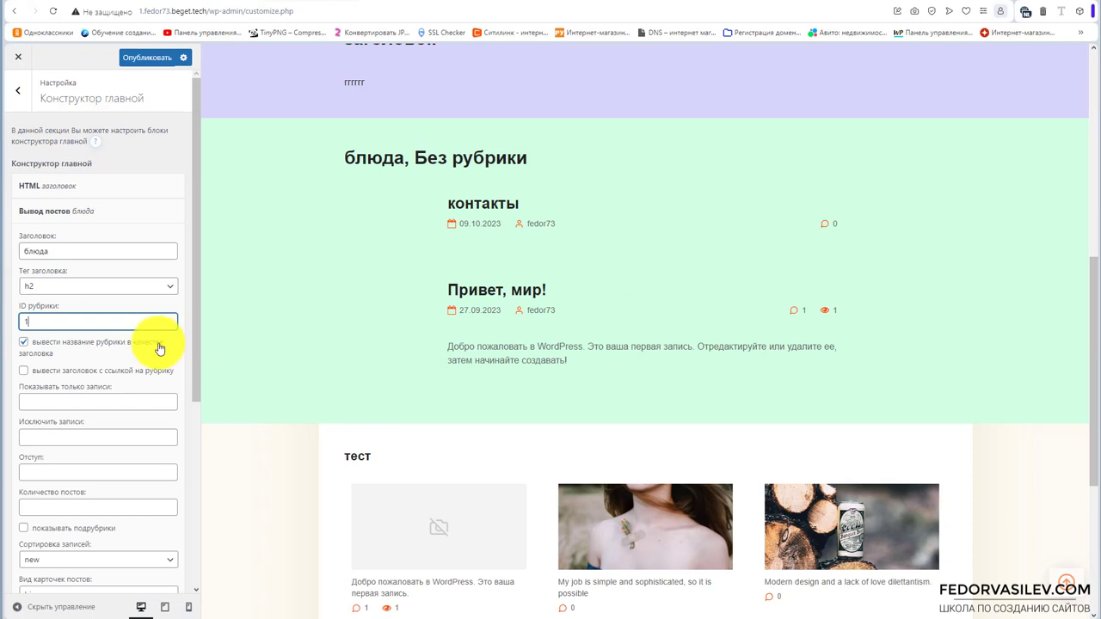
{"action": "type", "text": ",7"}
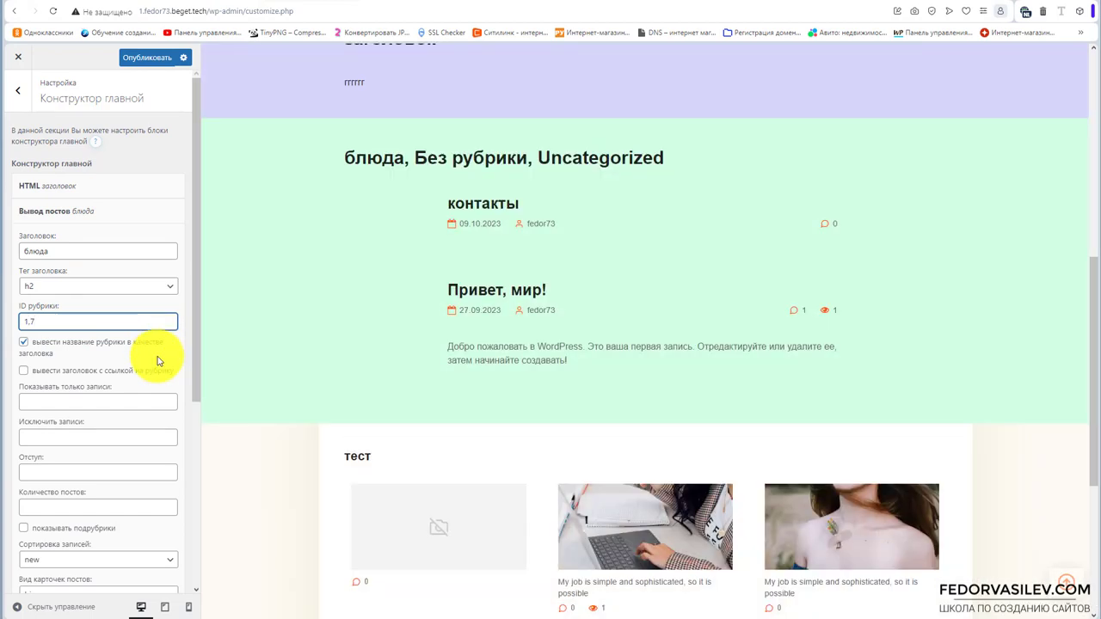
{"action": "left_click", "coordinate": [89, 320]}
{"action": "key", "text": "BackSpace"}
{"action": "type", "text": "6"}
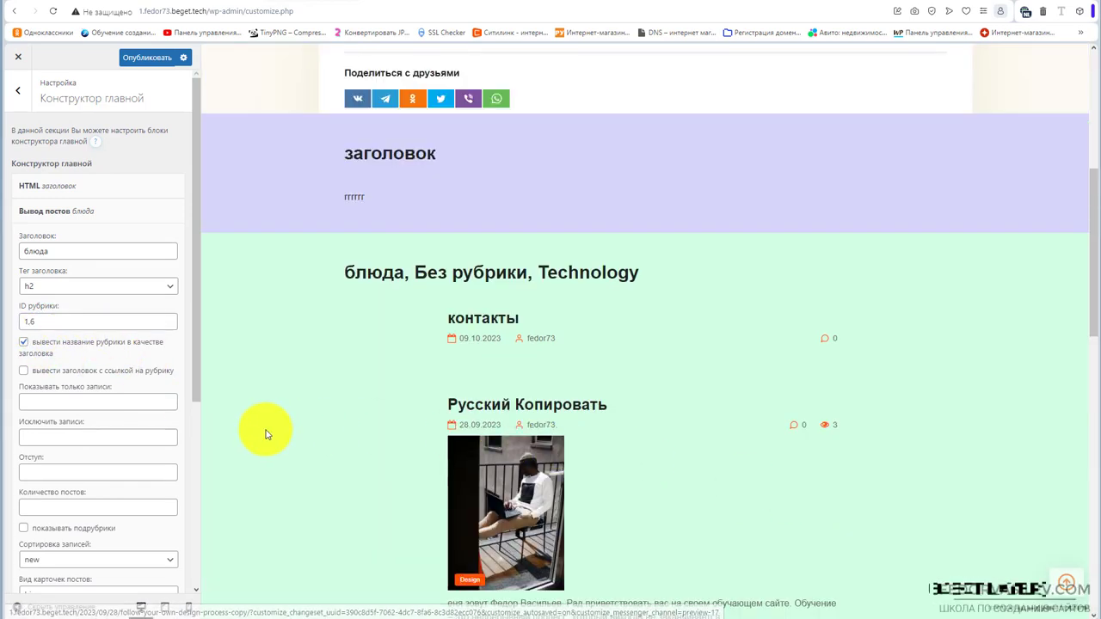
{"action": "left_click", "coordinate": [30, 320]}
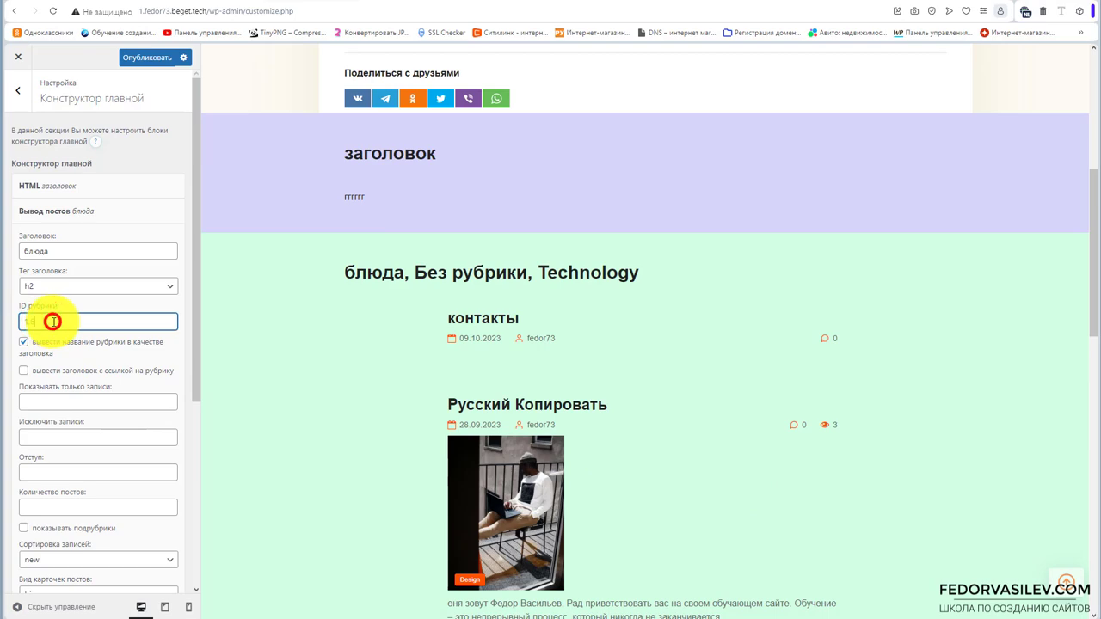
{"action": "scroll", "coordinate": [448, 314], "scroll_direction": "down", "scroll_amount": 8}
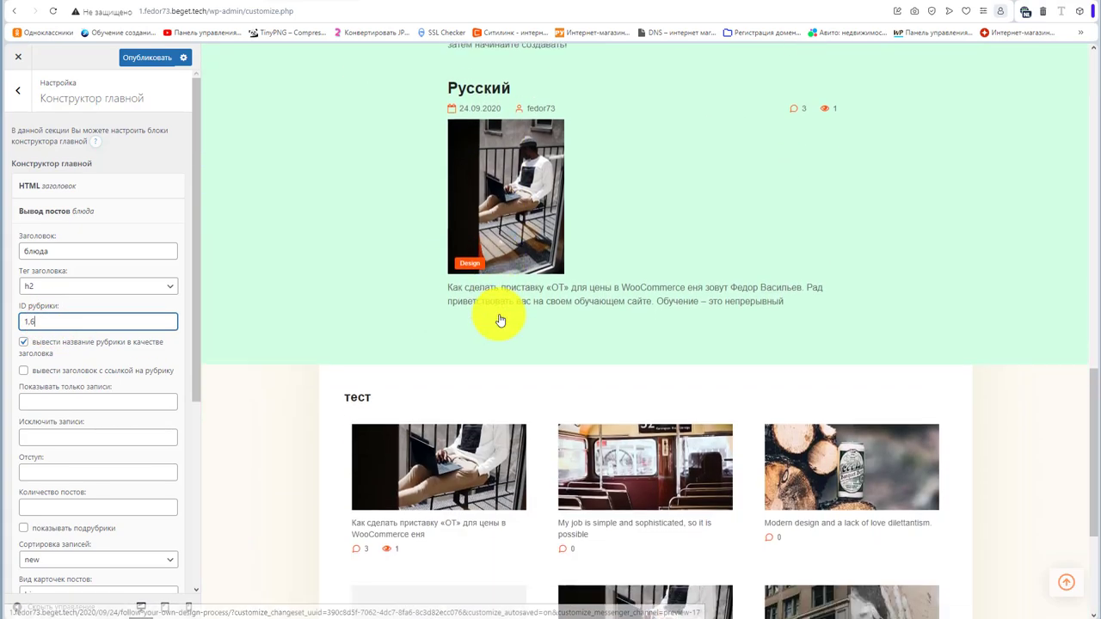
{"action": "scroll", "coordinate": [448, 323], "scroll_direction": "up", "scroll_amount": 4}
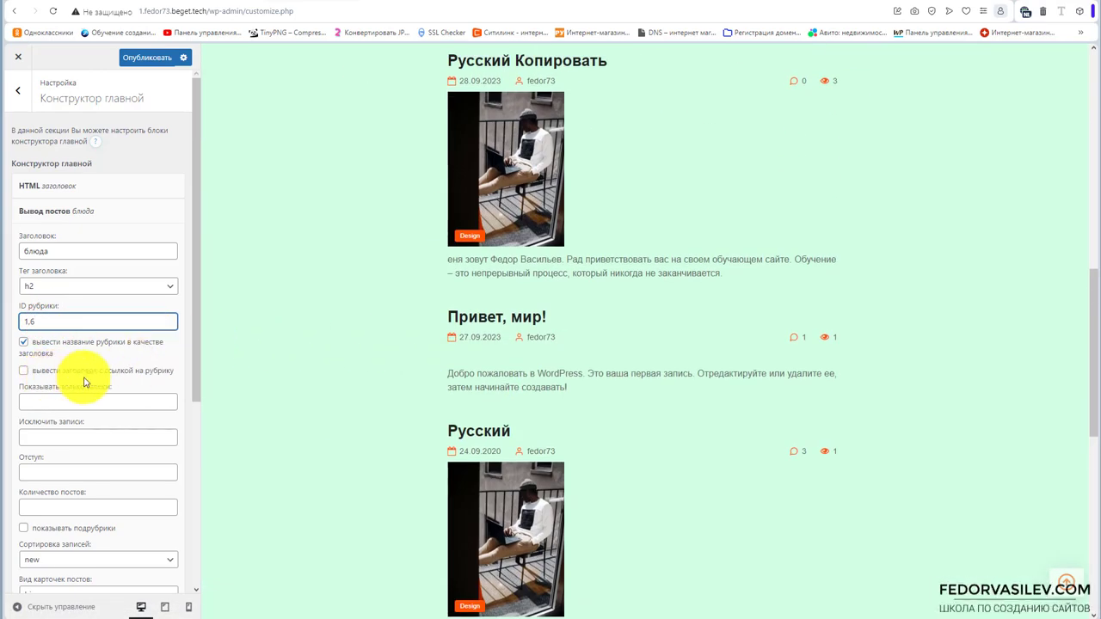
Try displaying the Вывод постов heading with links to its categories, and switch the option back off.
{"action": "left_click", "coordinate": [23, 370]}
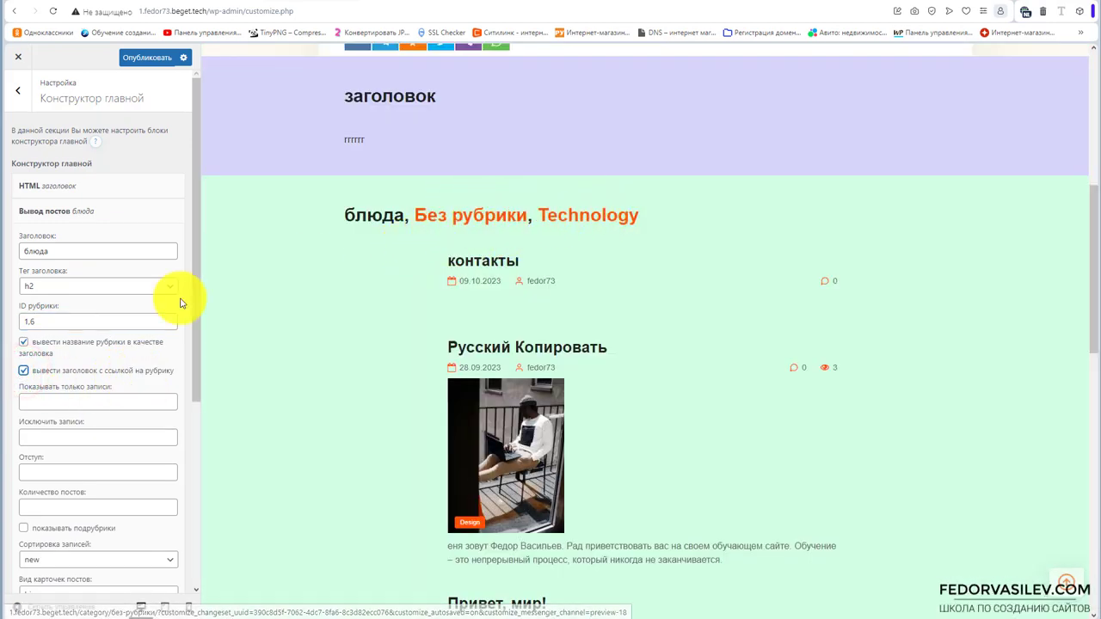
{"action": "left_click", "coordinate": [21, 370]}
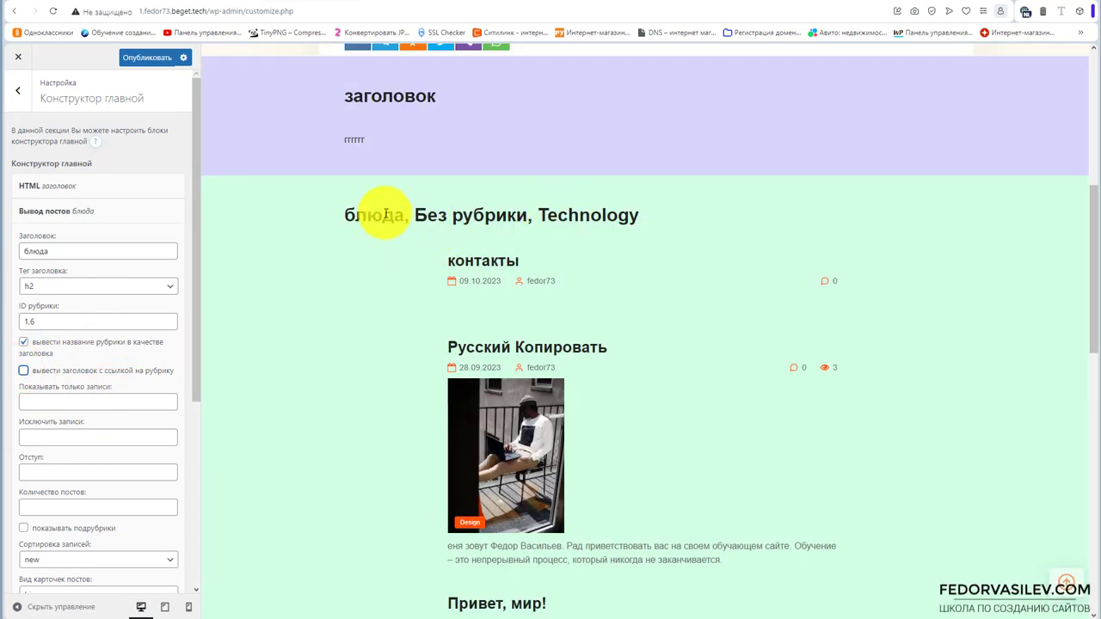
{"action": "scroll", "coordinate": [651, 516], "scroll_direction": "up", "scroll_amount": 2}
{"action": "scroll", "coordinate": [43, 343], "scroll_direction": "down", "scroll_amount": 1}
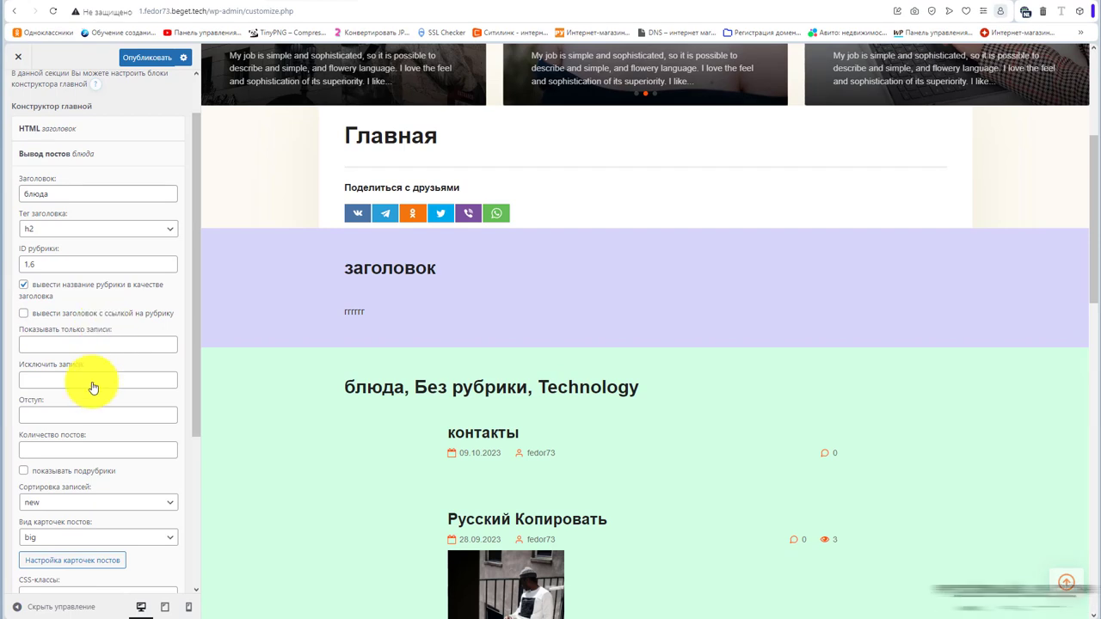
Try sorting the block's posts by views, switch the sorting to rand and look through the posts in the preview.
{"action": "scroll", "coordinate": [396, 379], "scroll_direction": "down", "scroll_amount": 1}
{"action": "left_click", "coordinate": [61, 449]}
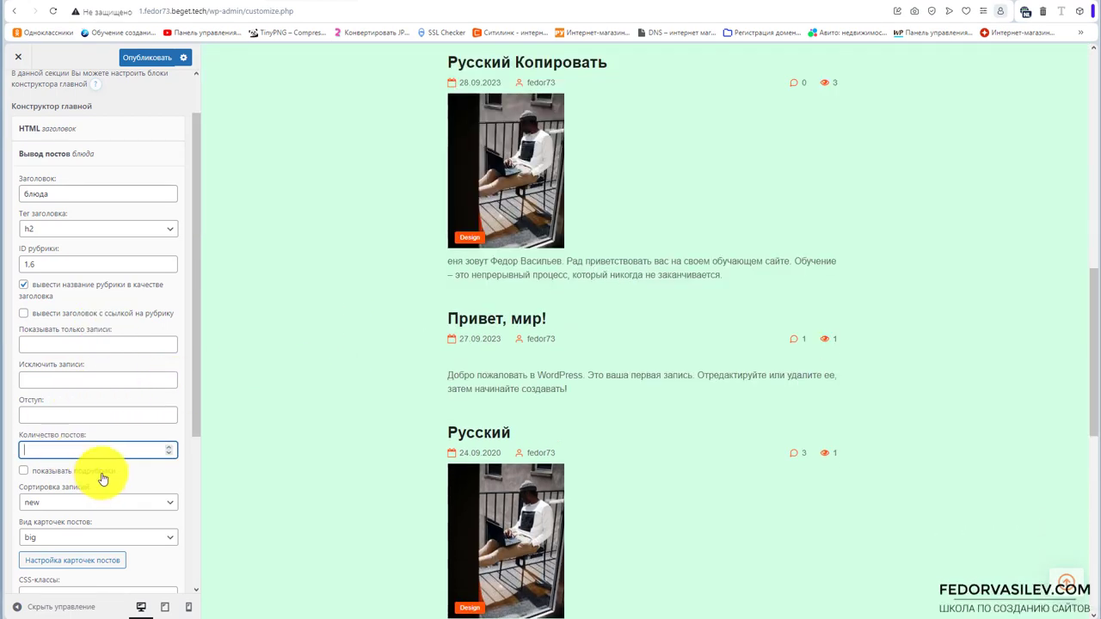
{"action": "scroll", "coordinate": [129, 439], "scroll_direction": "down", "scroll_amount": 1}
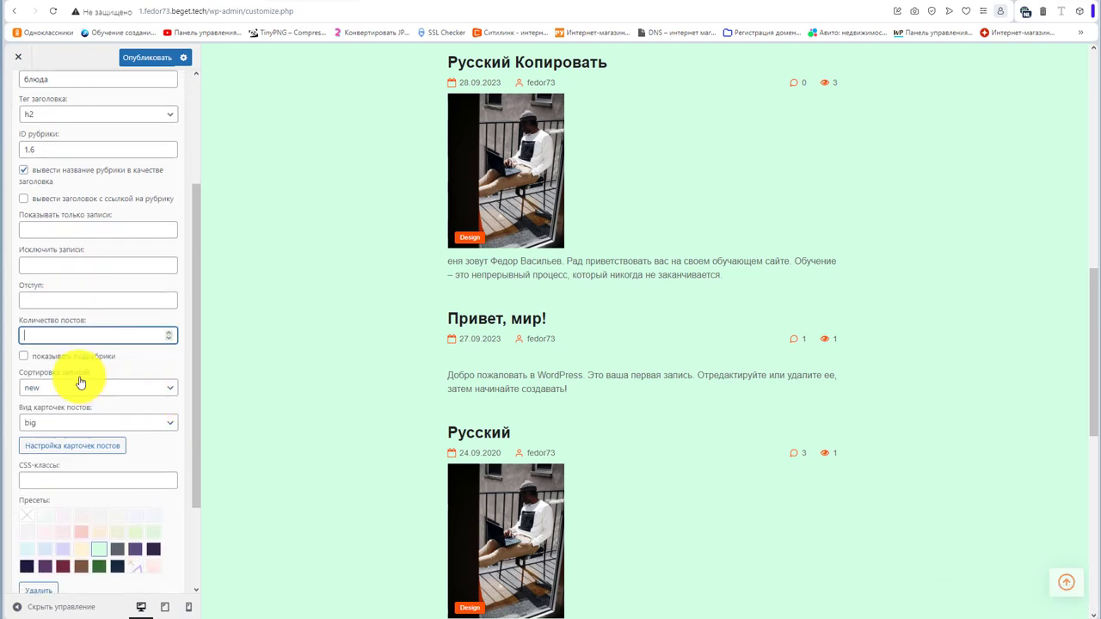
{"action": "left_click", "coordinate": [121, 388]}
{"action": "left_click", "coordinate": [112, 412]}
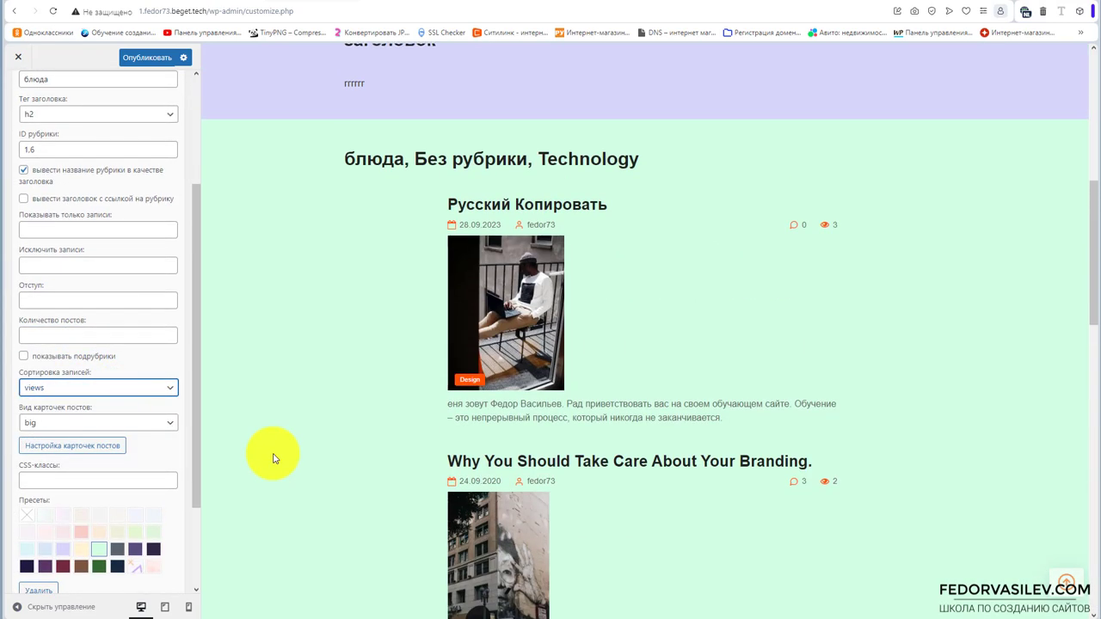
{"action": "left_click", "coordinate": [37, 423]}
{"action": "left_click", "coordinate": [44, 388]}
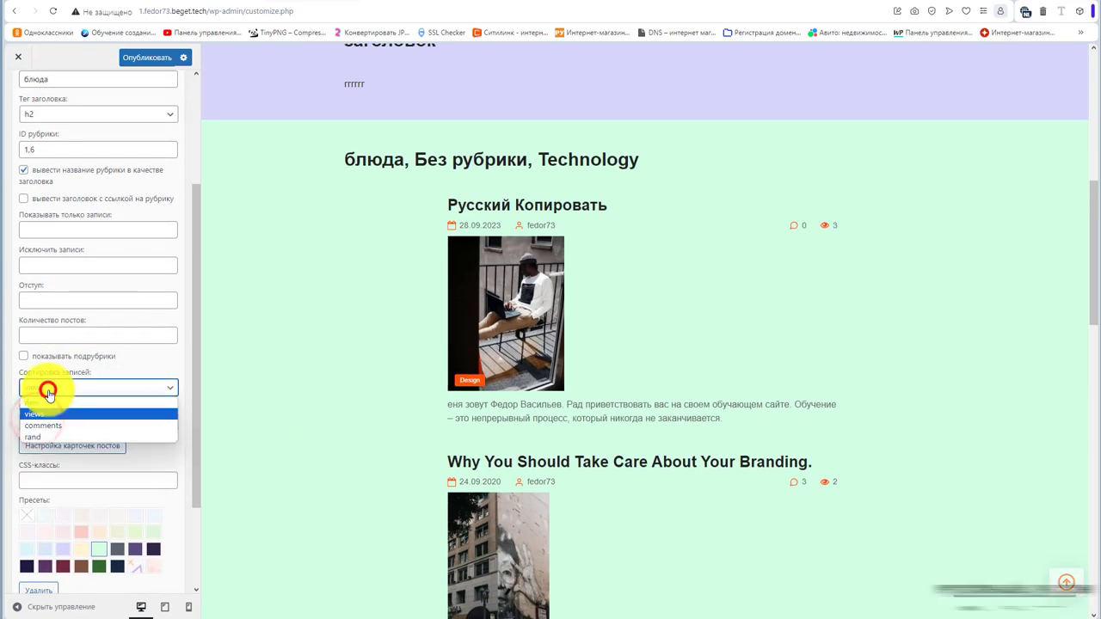
{"action": "left_click", "coordinate": [49, 434]}
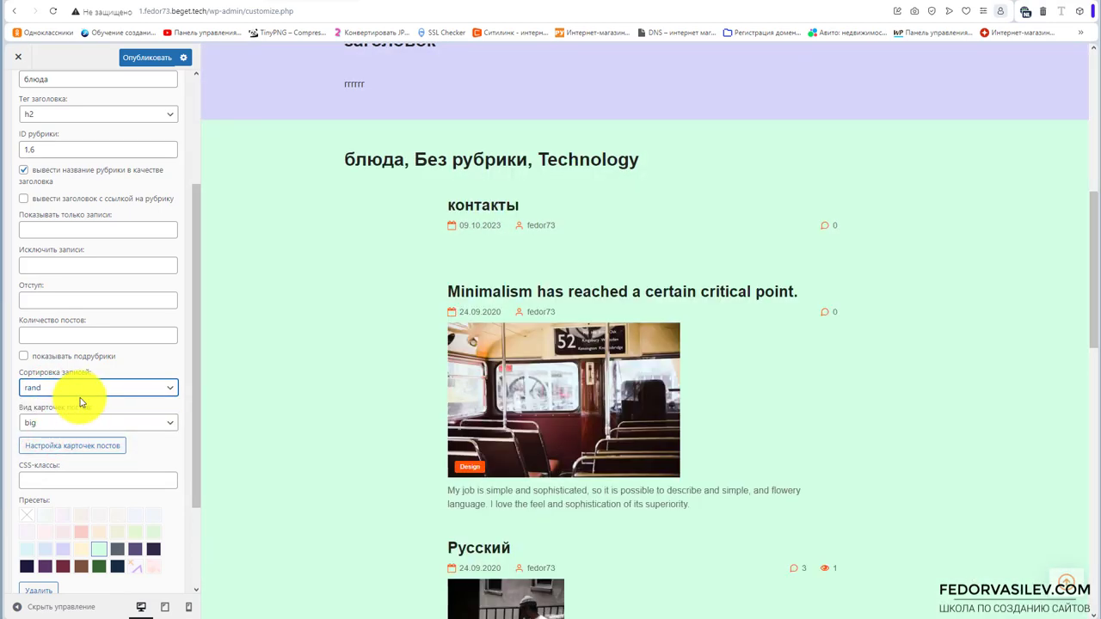
{"action": "scroll", "coordinate": [597, 356], "scroll_direction": "down", "scroll_amount": 4}
{"action": "scroll", "coordinate": [567, 351], "scroll_direction": "down", "scroll_amount": 3}
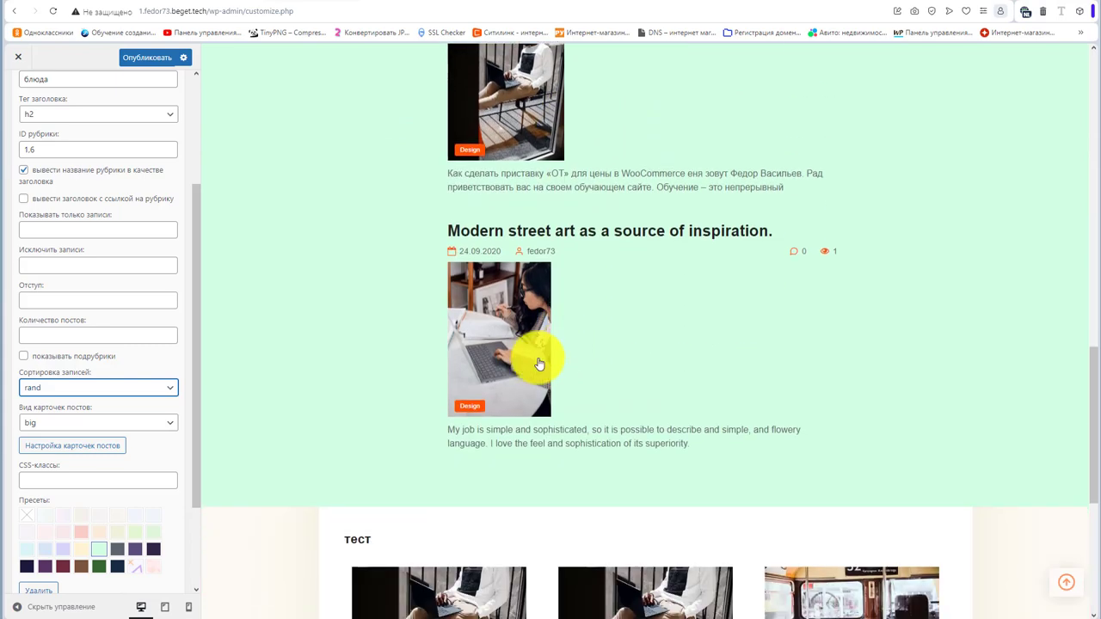
{"action": "scroll", "coordinate": [536, 361], "scroll_direction": "up", "scroll_amount": 3}
Set the block's post card view to small, check it in the preview and publish the changes.
{"action": "left_click", "coordinate": [90, 422]}
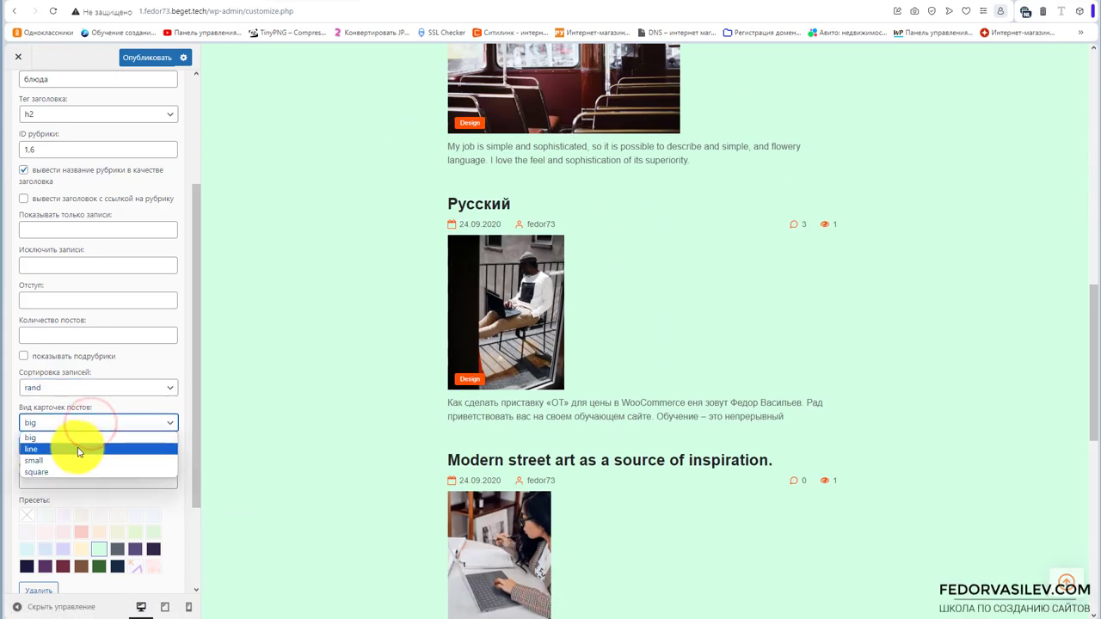
{"action": "left_click", "coordinate": [75, 461]}
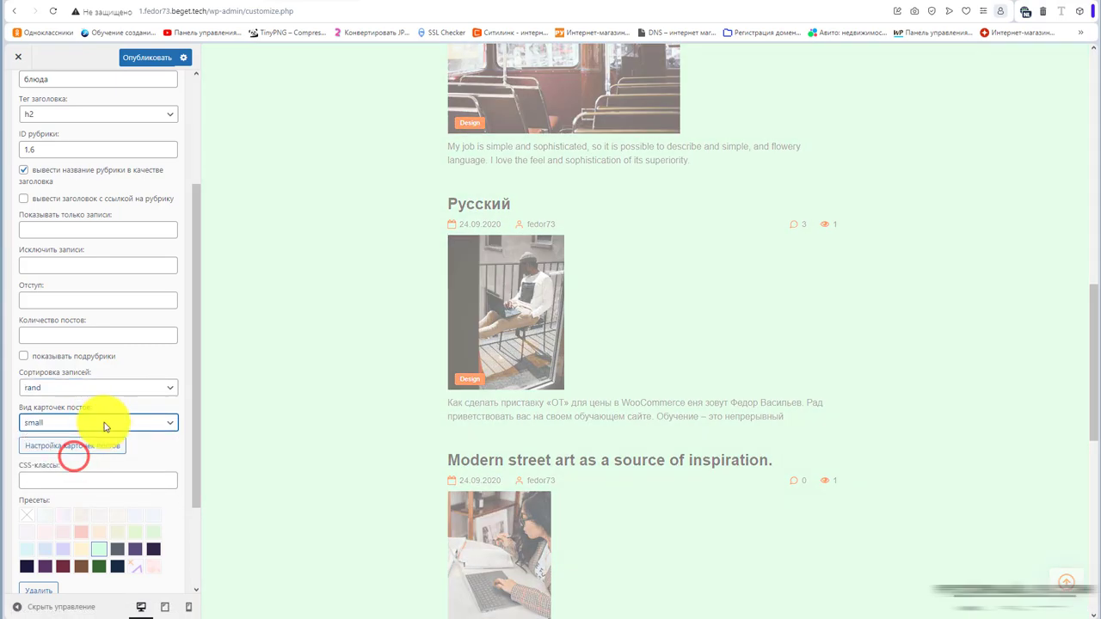
{"action": "scroll", "coordinate": [341, 421], "scroll_direction": "up", "scroll_amount": 5}
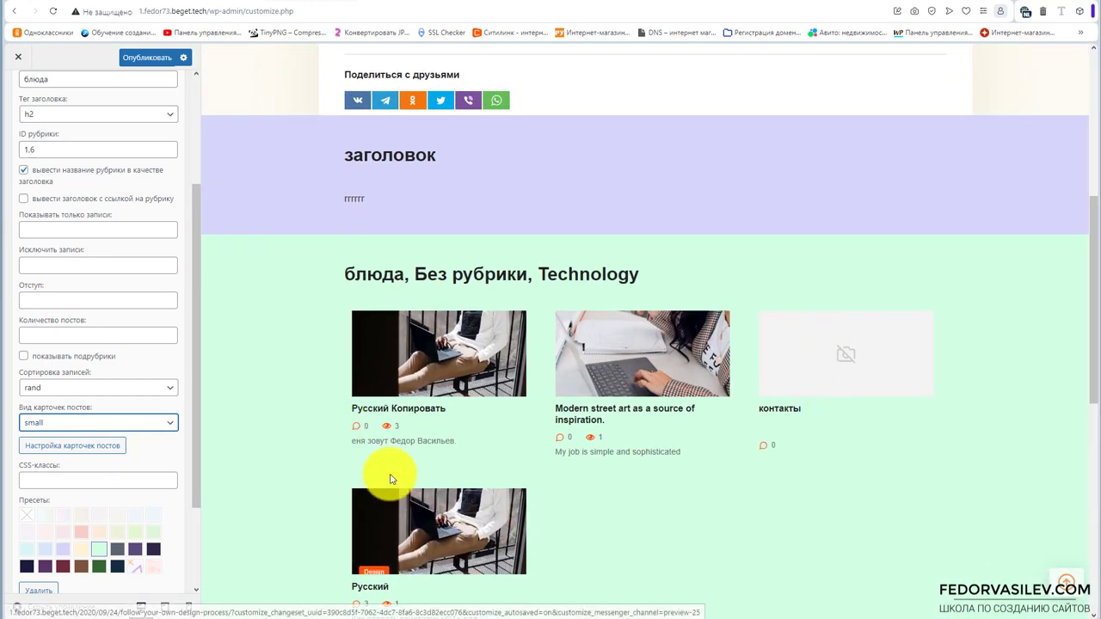
{"action": "left_click", "coordinate": [76, 424]}
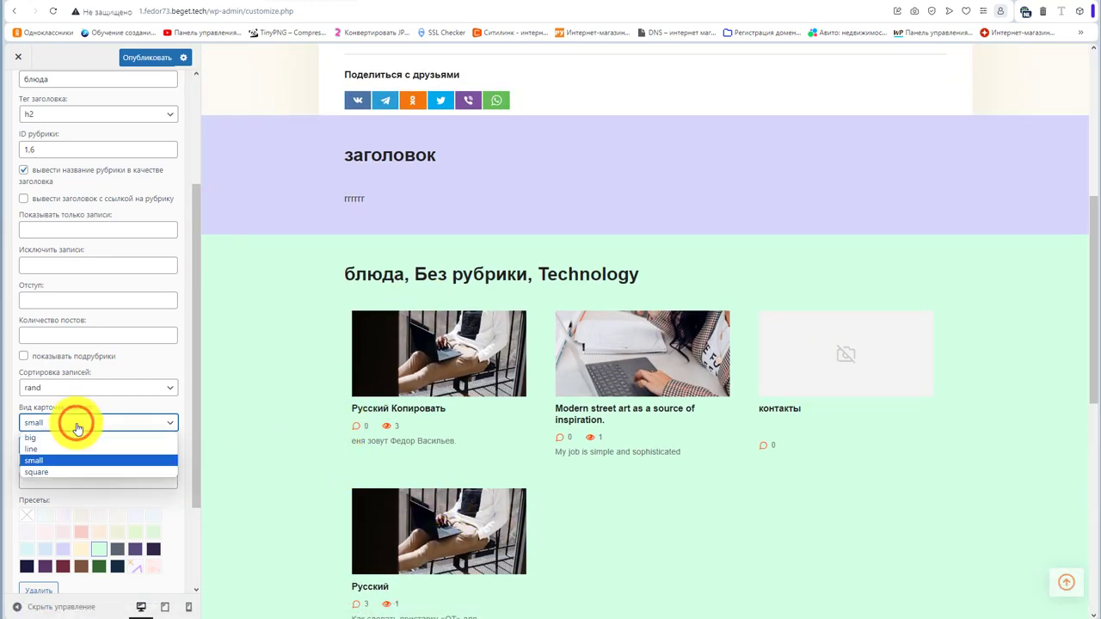
{"action": "left_click", "coordinate": [76, 422]}
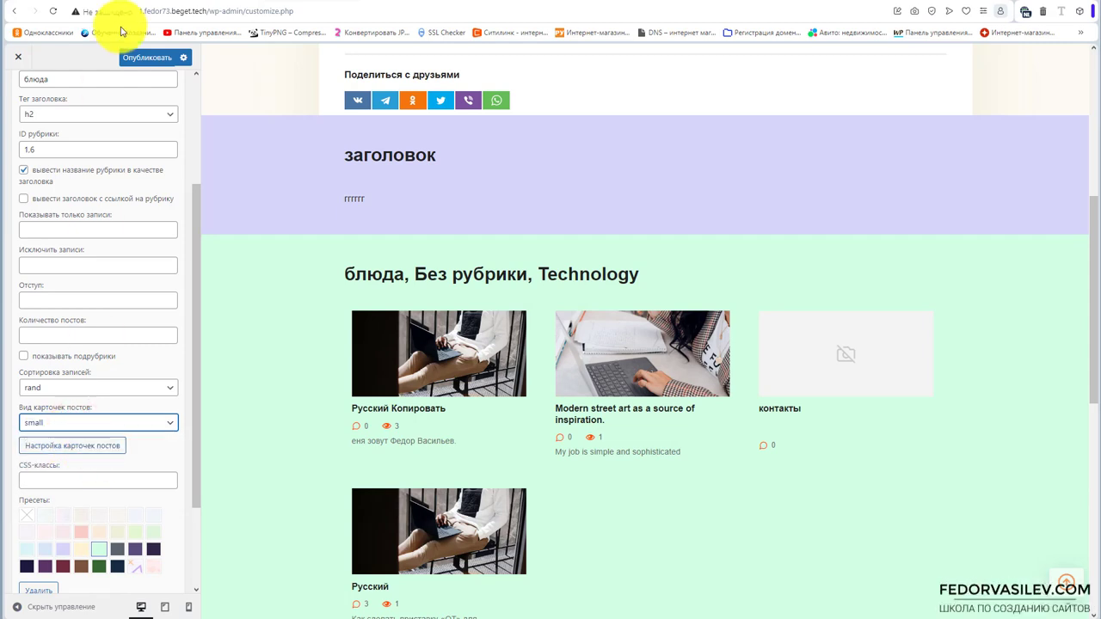
{"action": "left_click", "coordinate": [138, 59]}
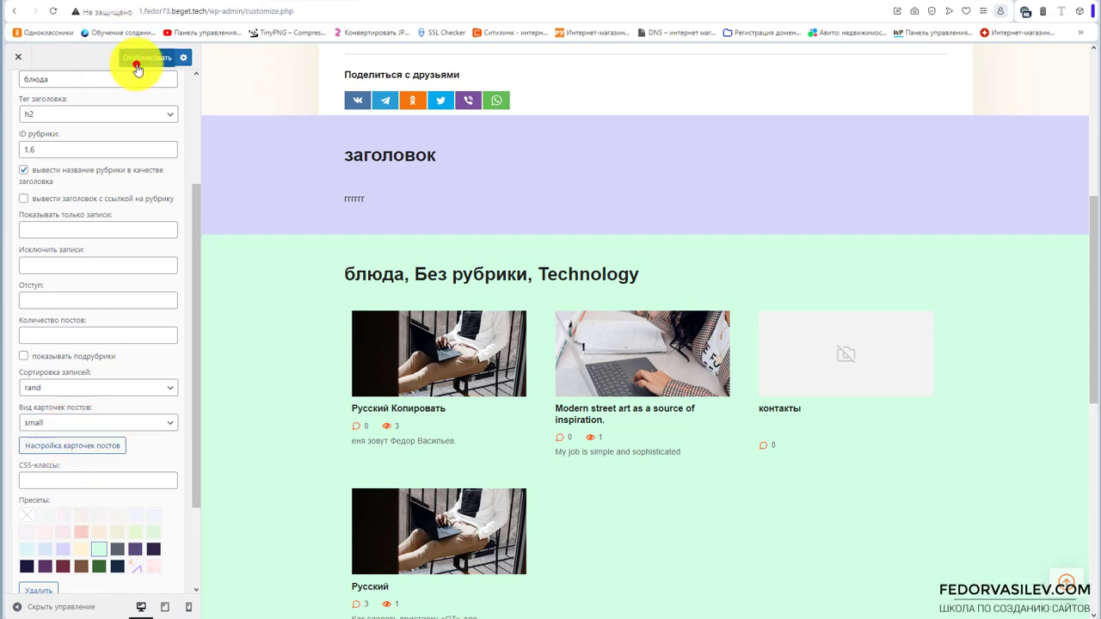
Open the block's post card settings, try Дата as спрятать and set it to показывать.
{"action": "left_click", "coordinate": [74, 447]}
{"action": "scroll", "coordinate": [86, 344], "scroll_direction": "down", "scroll_amount": 5}
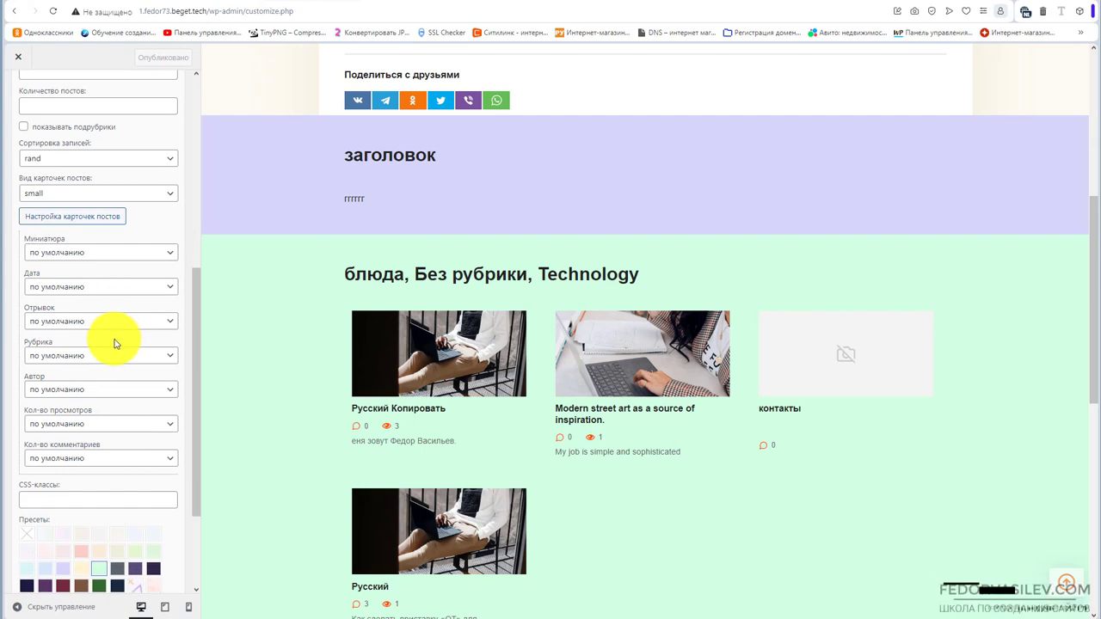
{"action": "left_click", "coordinate": [76, 252]}
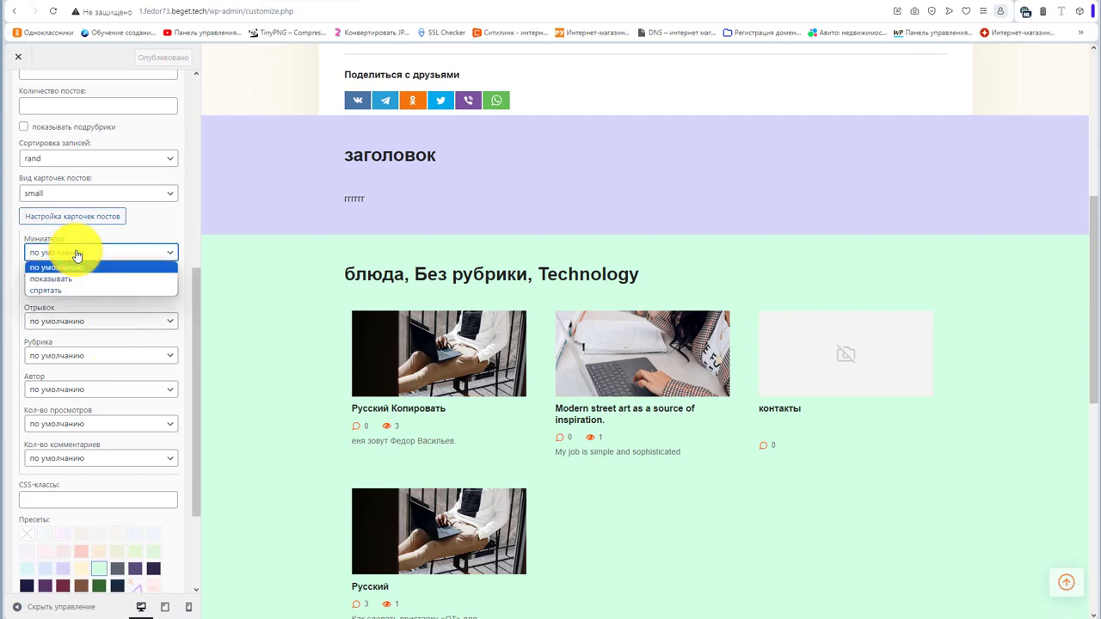
{"action": "left_click", "coordinate": [76, 251]}
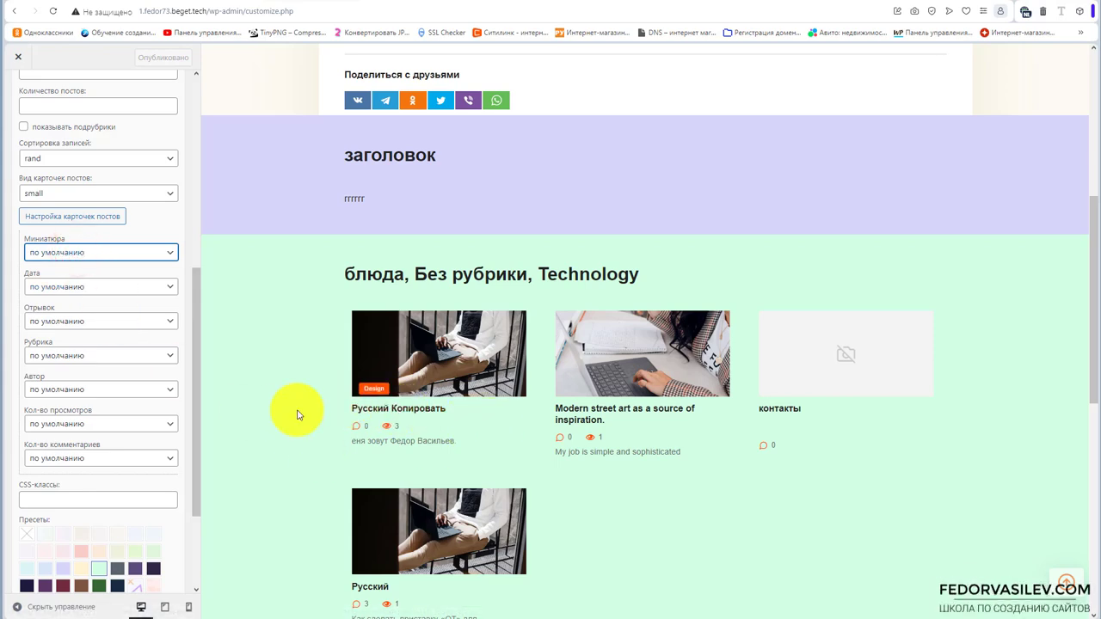
{"action": "left_click", "coordinate": [91, 287]}
{"action": "left_click", "coordinate": [69, 325]}
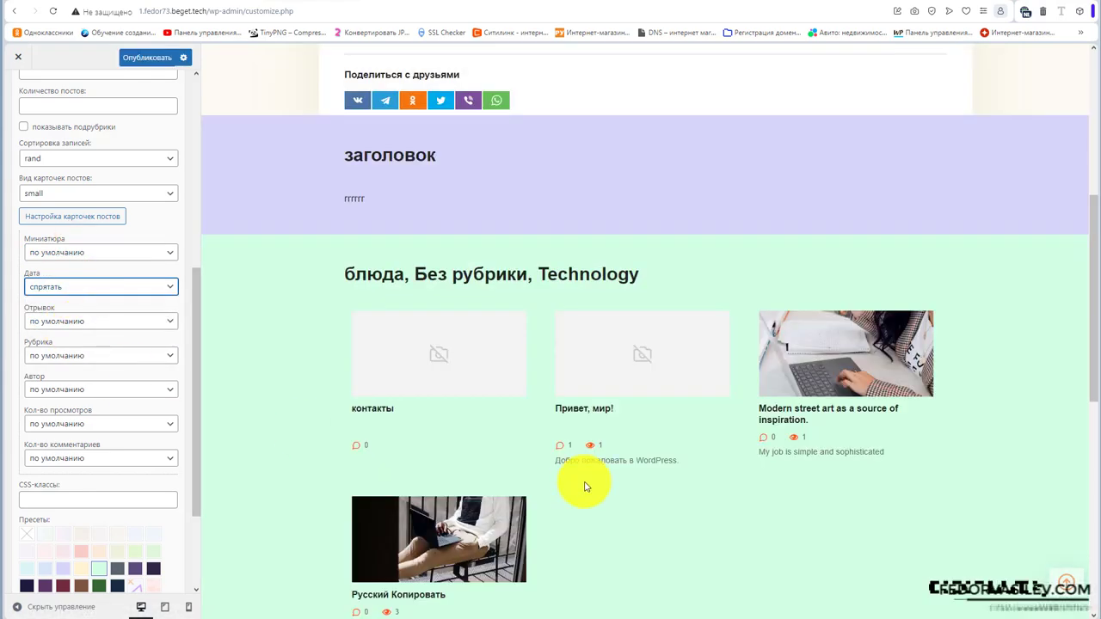
{"action": "left_click", "coordinate": [115, 287]}
{"action": "left_click", "coordinate": [97, 314]}
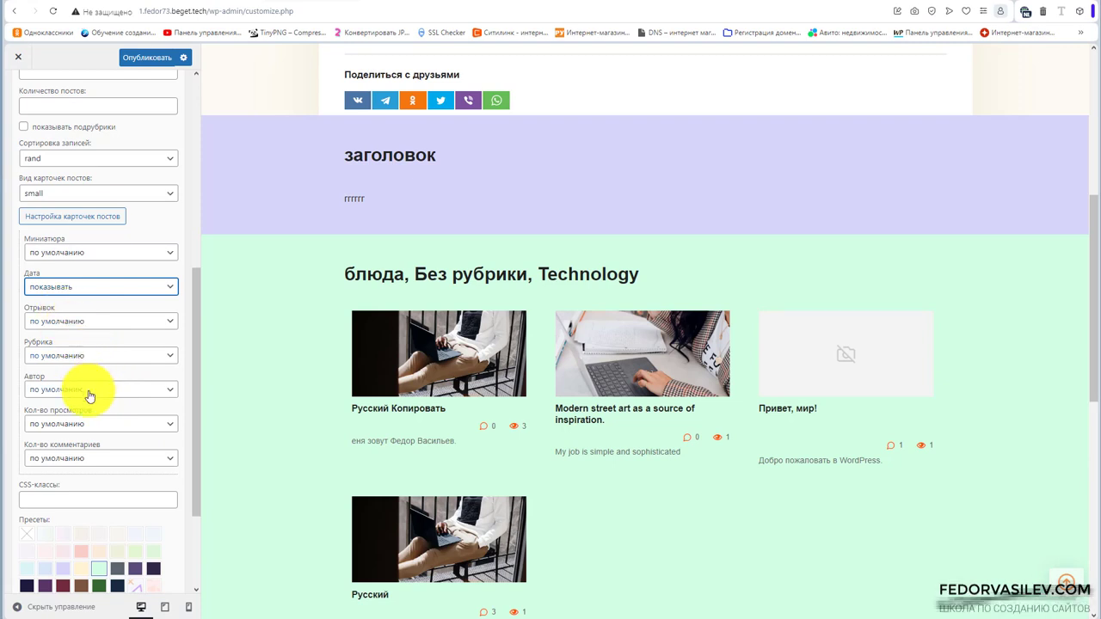
Collapse the settings of the HTML and Вывод постов blocks and review both sections in the preview.
{"action": "scroll", "coordinate": [86, 460], "scroll_direction": "down", "scroll_amount": 2}
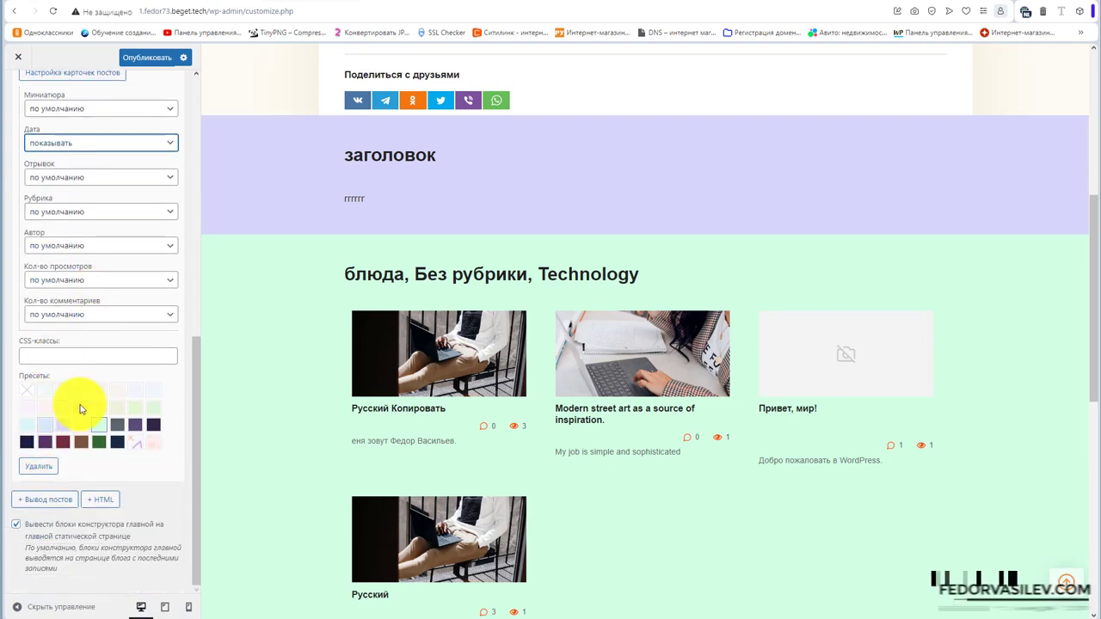
{"action": "scroll", "coordinate": [79, 413], "scroll_direction": "up", "scroll_amount": 10}
{"action": "left_click", "coordinate": [67, 190]}
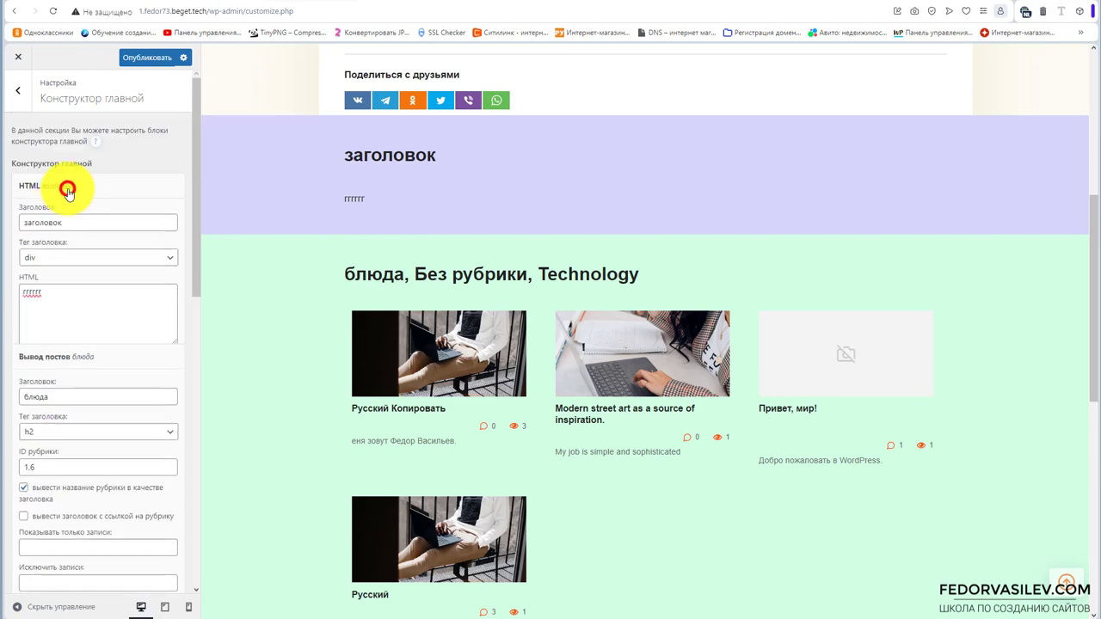
{"action": "left_click", "coordinate": [67, 187]}
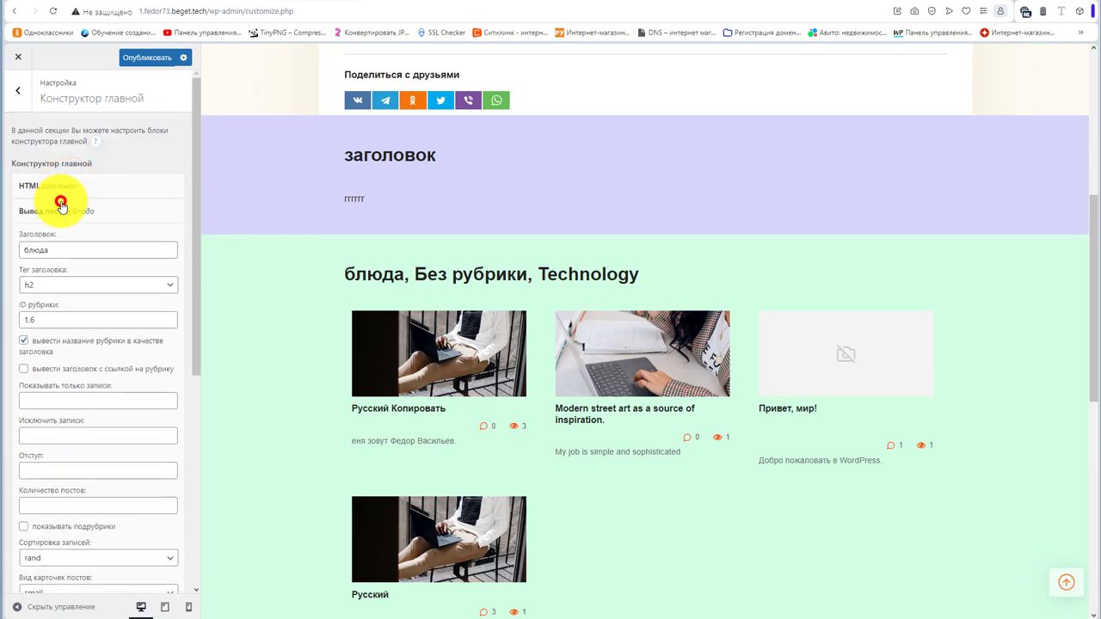
{"action": "left_click", "coordinate": [60, 205]}
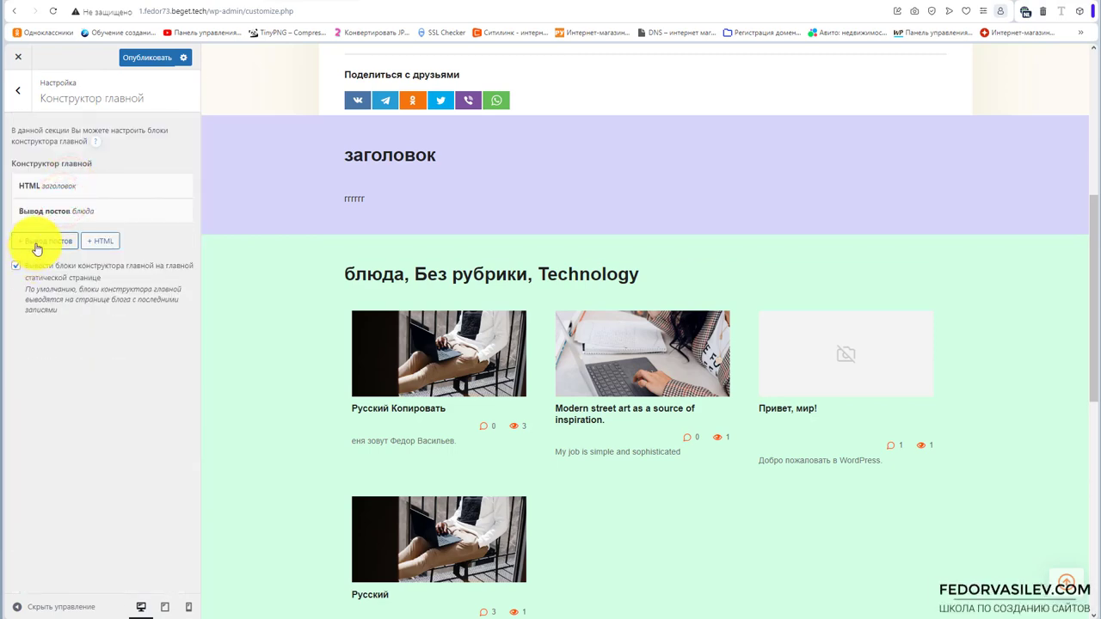
{"action": "scroll", "coordinate": [319, 399], "scroll_direction": "down", "scroll_amount": 5}
{"action": "scroll", "coordinate": [511, 352], "scroll_direction": "up", "scroll_amount": 2}
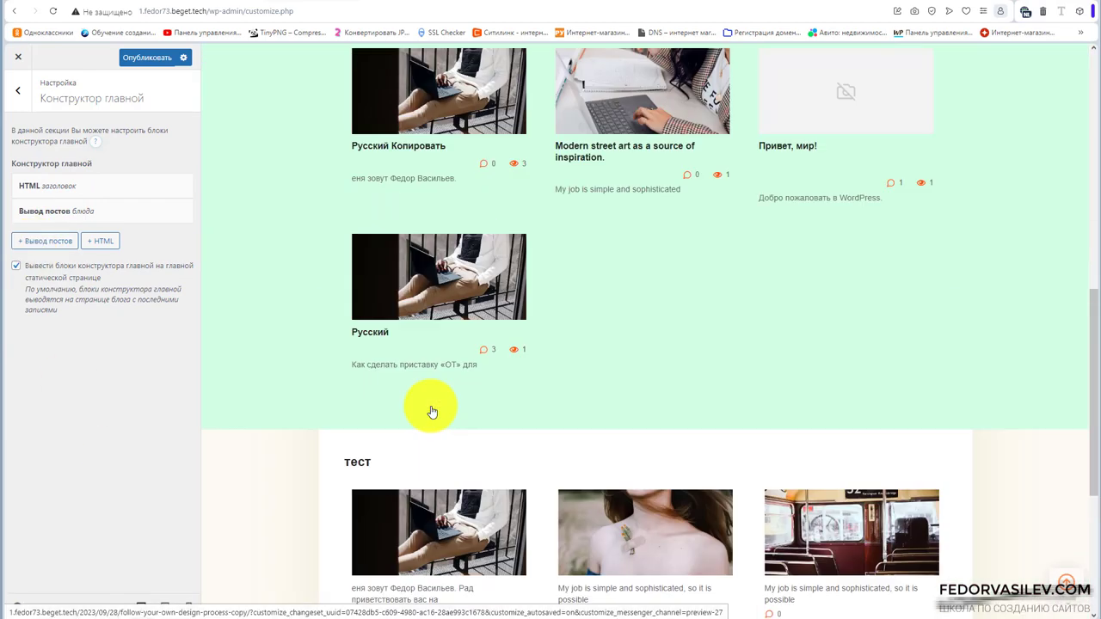
{"action": "scroll", "coordinate": [396, 396], "scroll_direction": "up", "scroll_amount": 4}
{"action": "scroll", "coordinate": [680, 319], "scroll_direction": "up", "scroll_amount": 3}
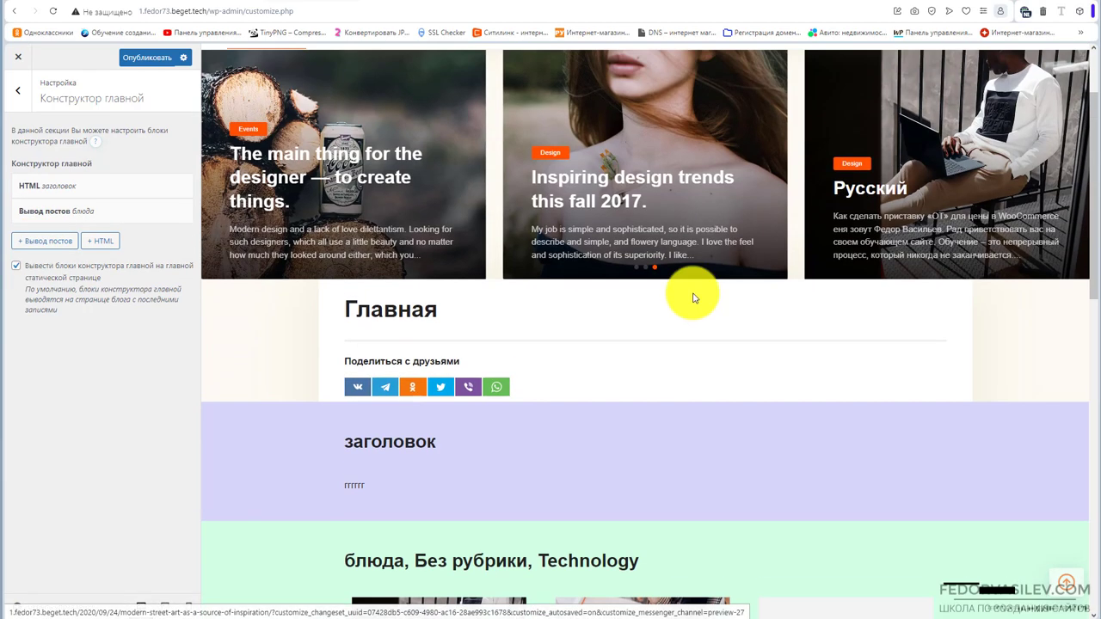
{"action": "scroll", "coordinate": [823, 347], "scroll_direction": "down", "scroll_amount": 2}
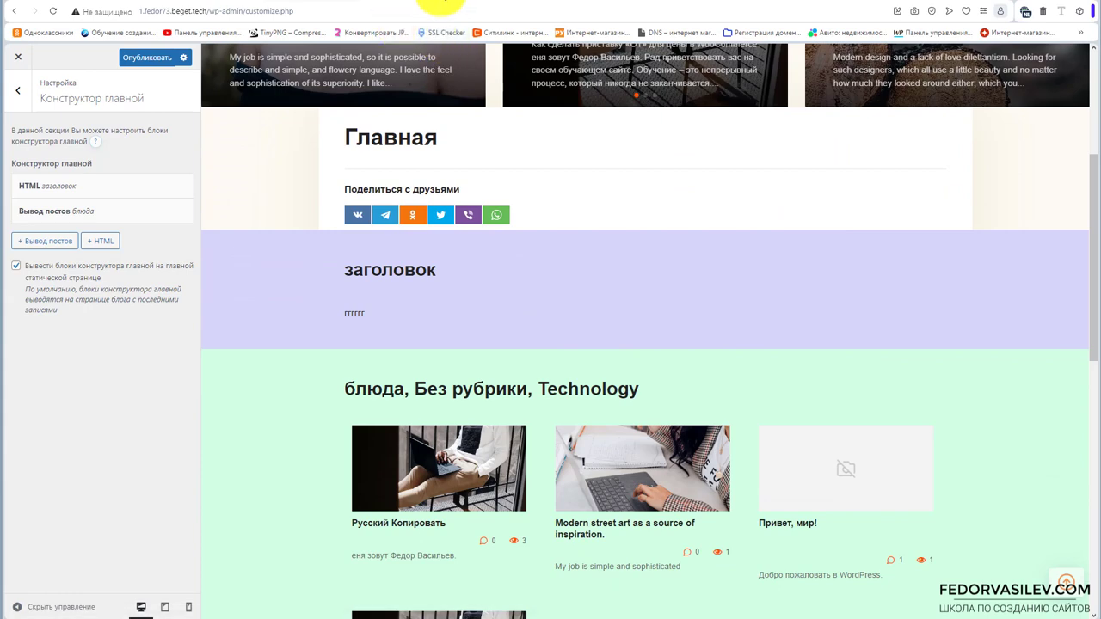
{"action": "scroll", "coordinate": [937, 213], "scroll_direction": "down", "scroll_amount": 3}
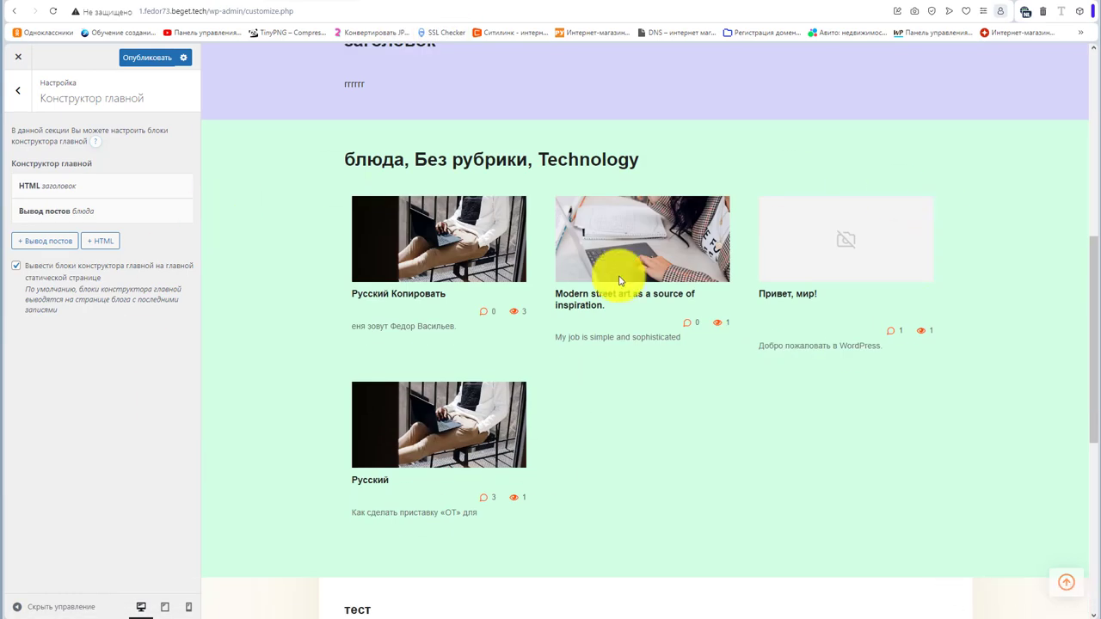
Open the Главная page for editing, review its Спрятать элементы options including Сайдбар, and return to the customizer.
{"action": "left_click", "coordinate": [460, 2]}
{"action": "left_click", "coordinate": [460, 2]}
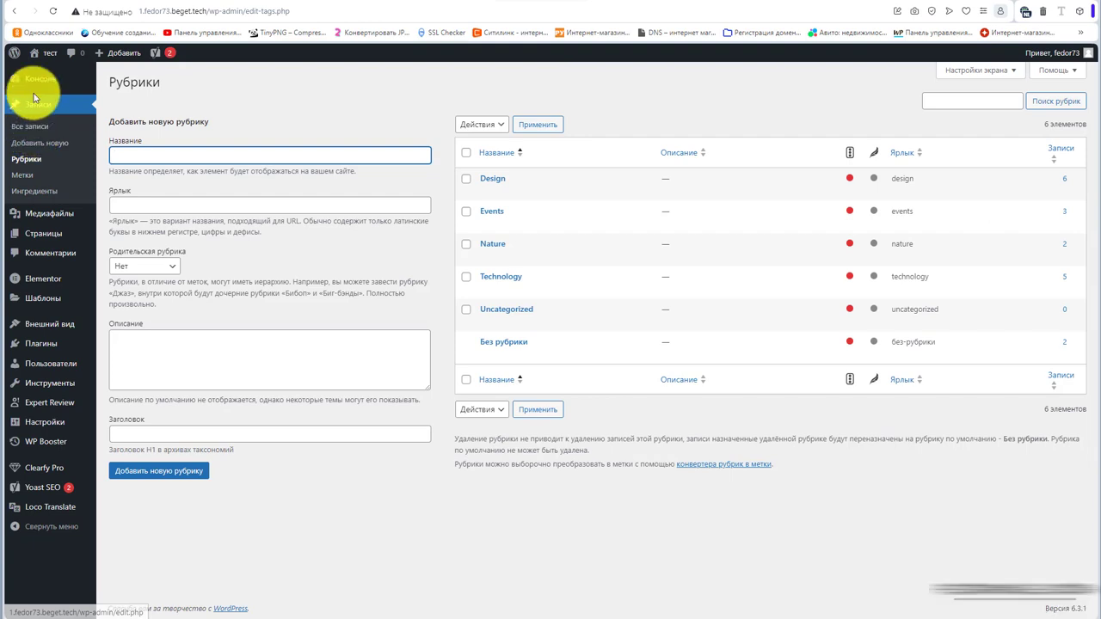
{"action": "left_click", "coordinate": [43, 232]}
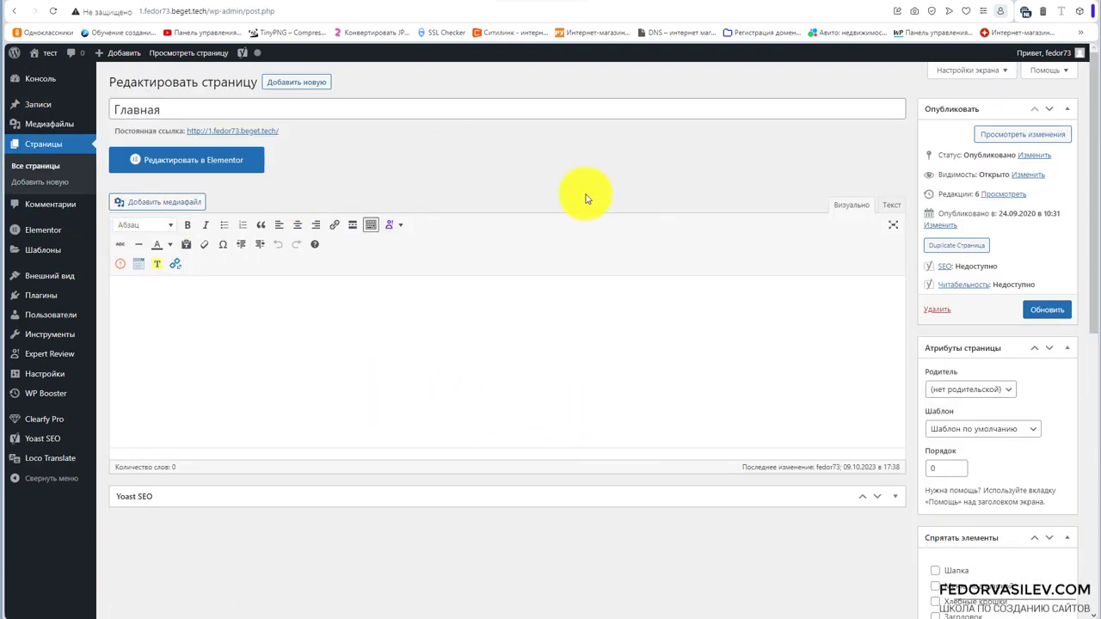
{"action": "scroll", "coordinate": [782, 202], "scroll_direction": "down", "scroll_amount": 3}
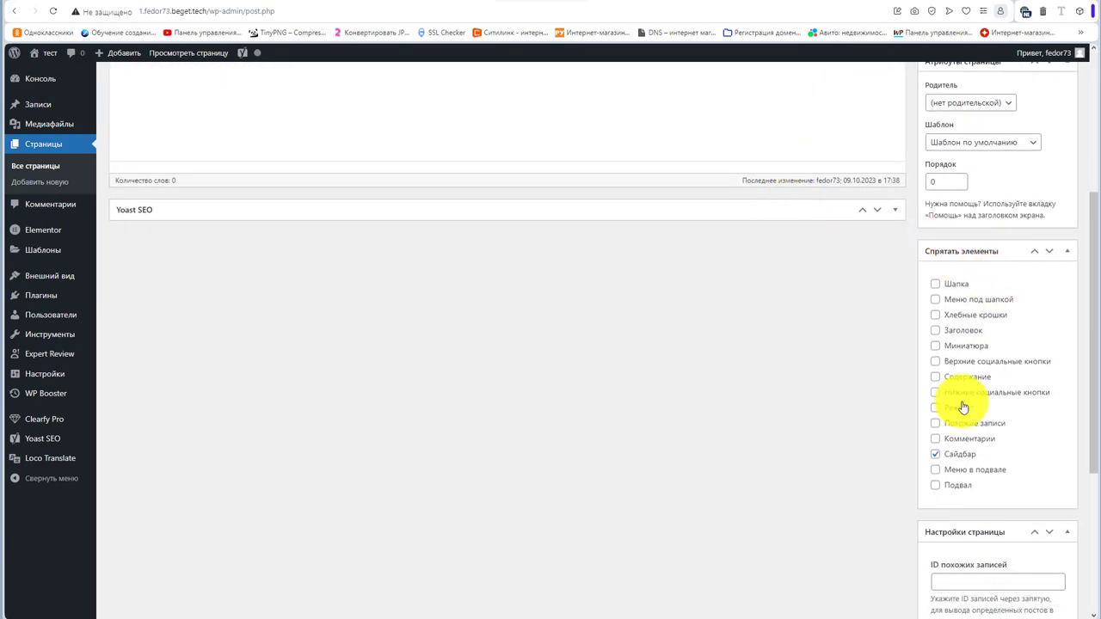
{"action": "scroll", "coordinate": [1000, 278], "scroll_direction": "down", "scroll_amount": 1}
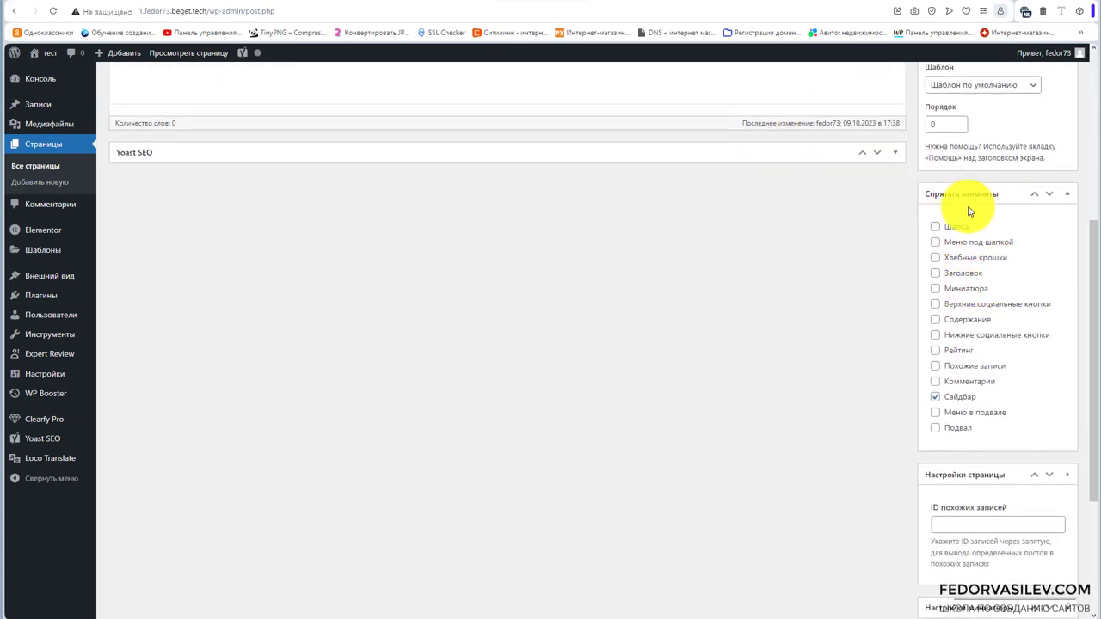
{"action": "left_click", "coordinate": [936, 398]}
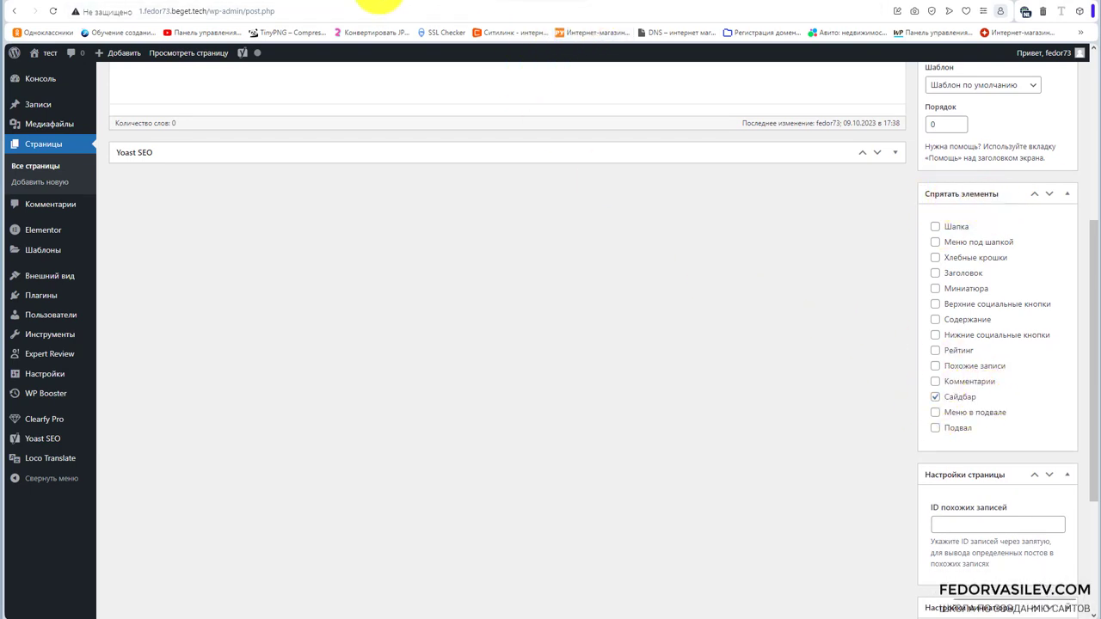
{"action": "left_click", "coordinate": [292, 3]}
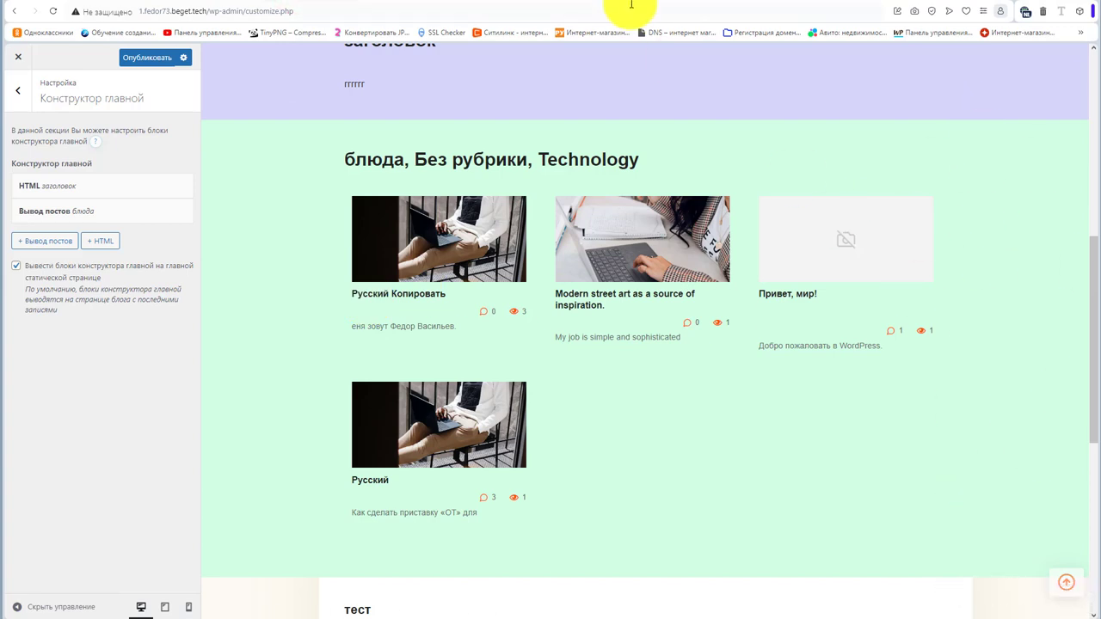
Leave the Конструктор главной section and look over the site name, description and icon settings in Свойства сайта.
{"action": "left_click", "coordinate": [13, 92]}
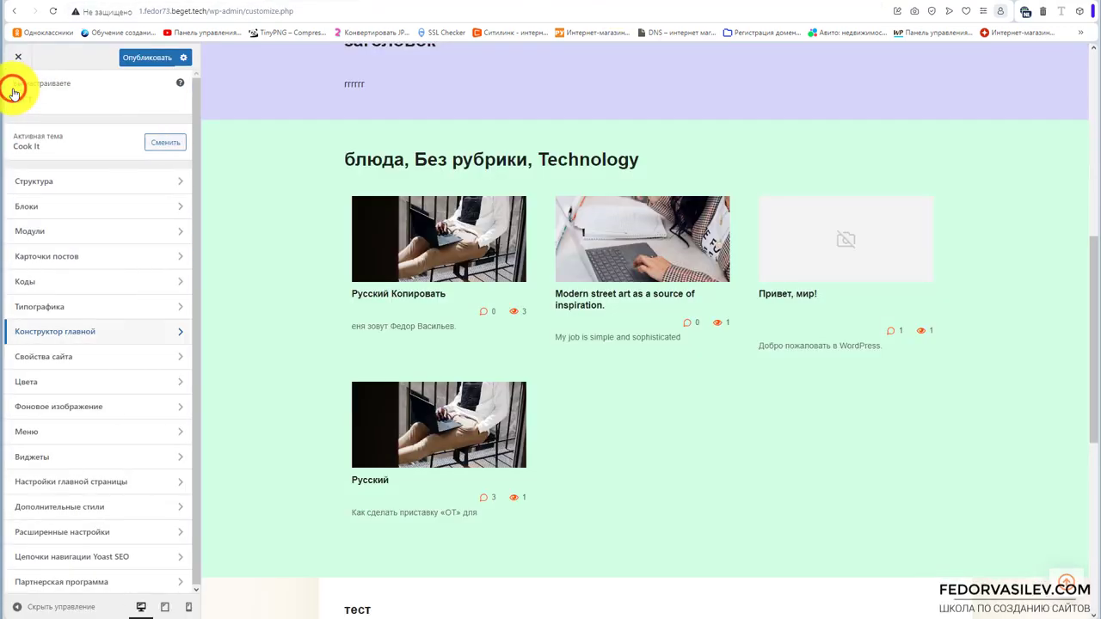
{"action": "left_click", "coordinate": [73, 360]}
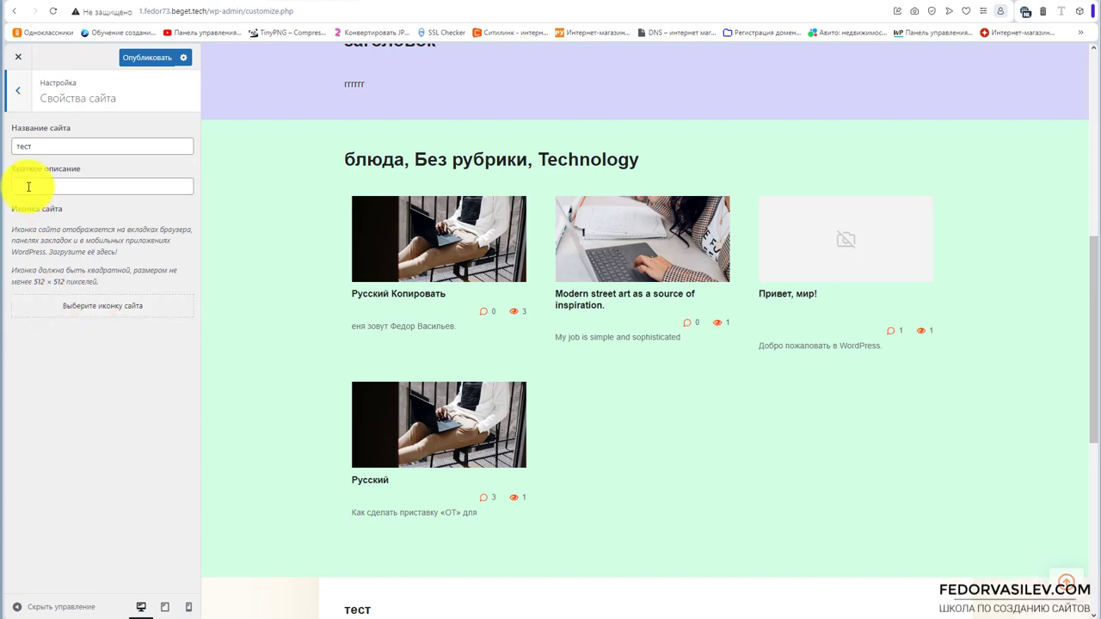
{"action": "left_click", "coordinate": [17, 91]}
In the Цвета section, try #2d1a9b as the Цвет фона and check it in the preview.
{"action": "left_click", "coordinate": [49, 377]}
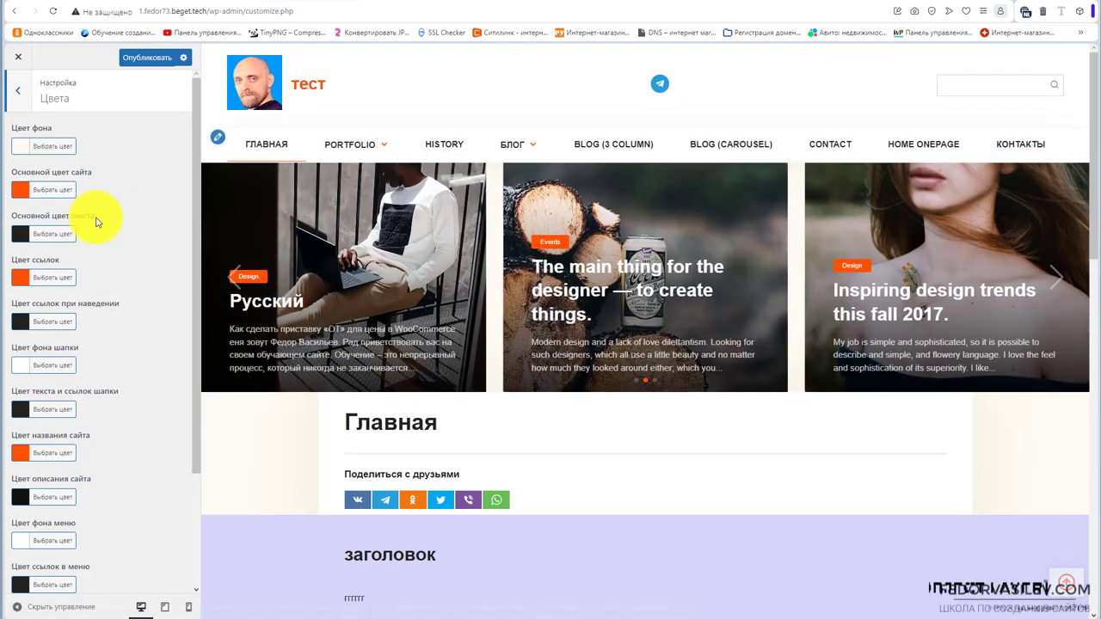
{"action": "scroll", "coordinate": [467, 301], "scroll_direction": "down", "scroll_amount": 3}
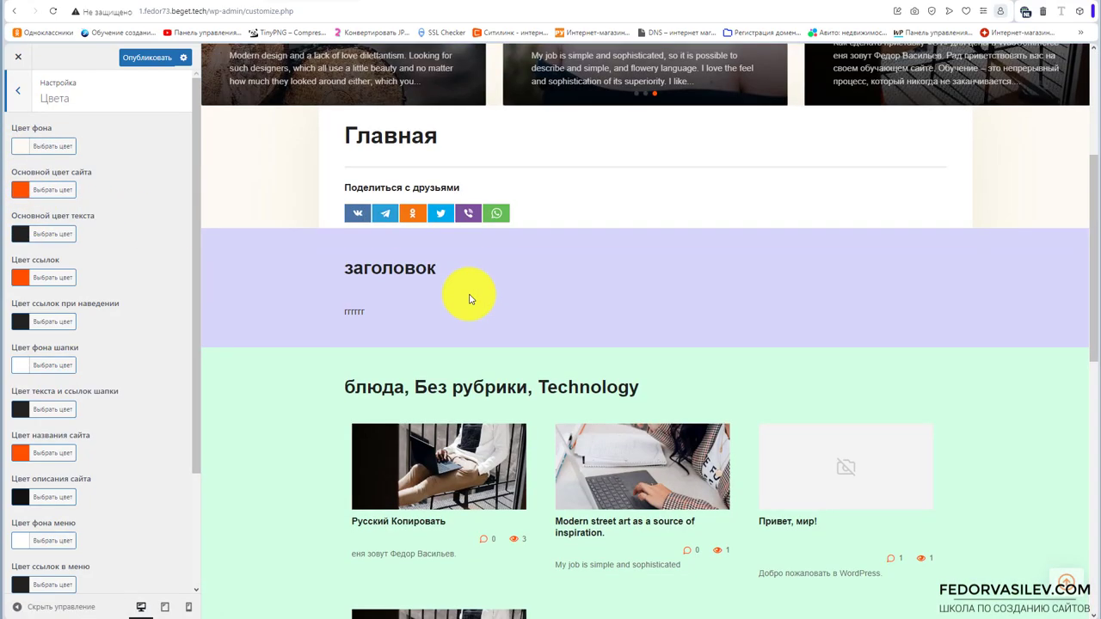
{"action": "scroll", "coordinate": [469, 299], "scroll_direction": "up", "scroll_amount": 3}
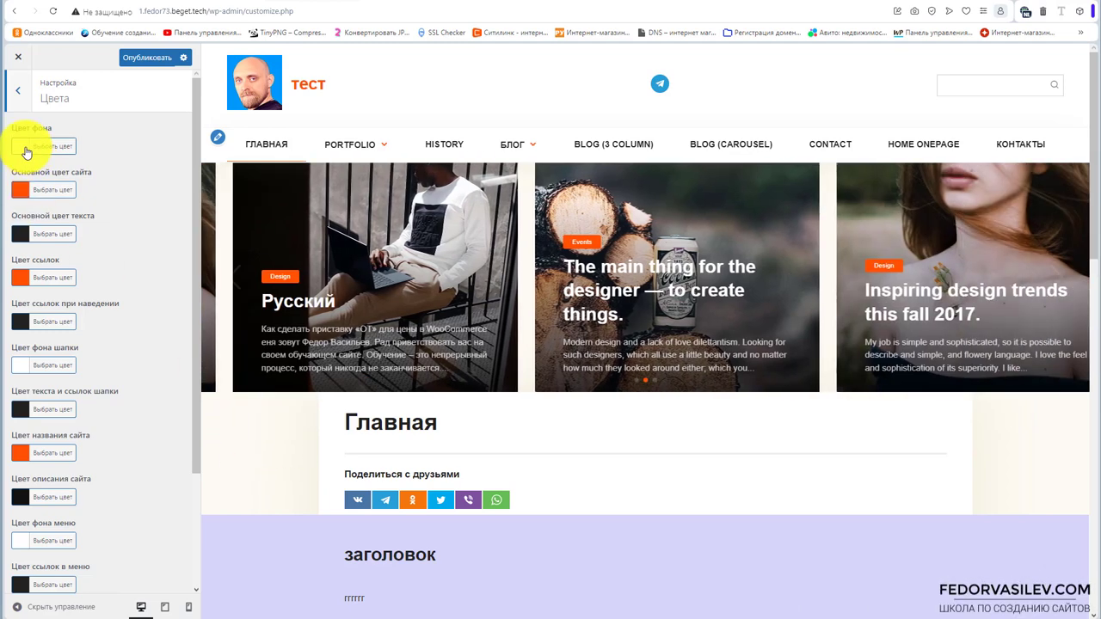
{"action": "left_click", "coordinate": [23, 148]}
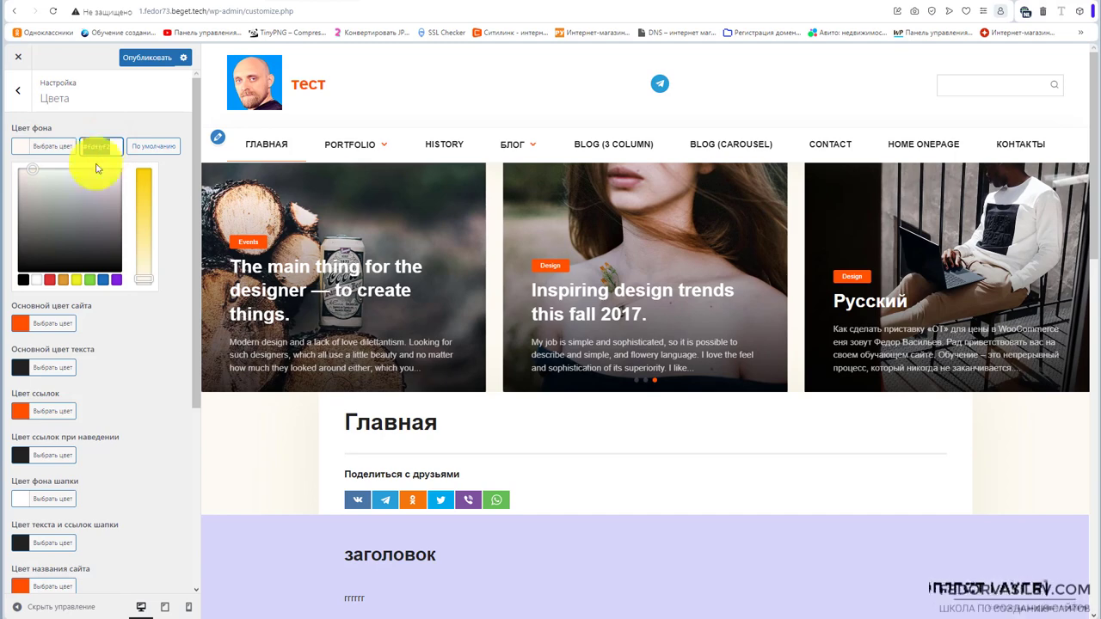
{"action": "left_click_drag", "start_coordinate": [133, 288], "coordinate": [142, 206]}
{"action": "left_click", "coordinate": [47, 211]}
{"action": "left_click", "coordinate": [91, 208]}
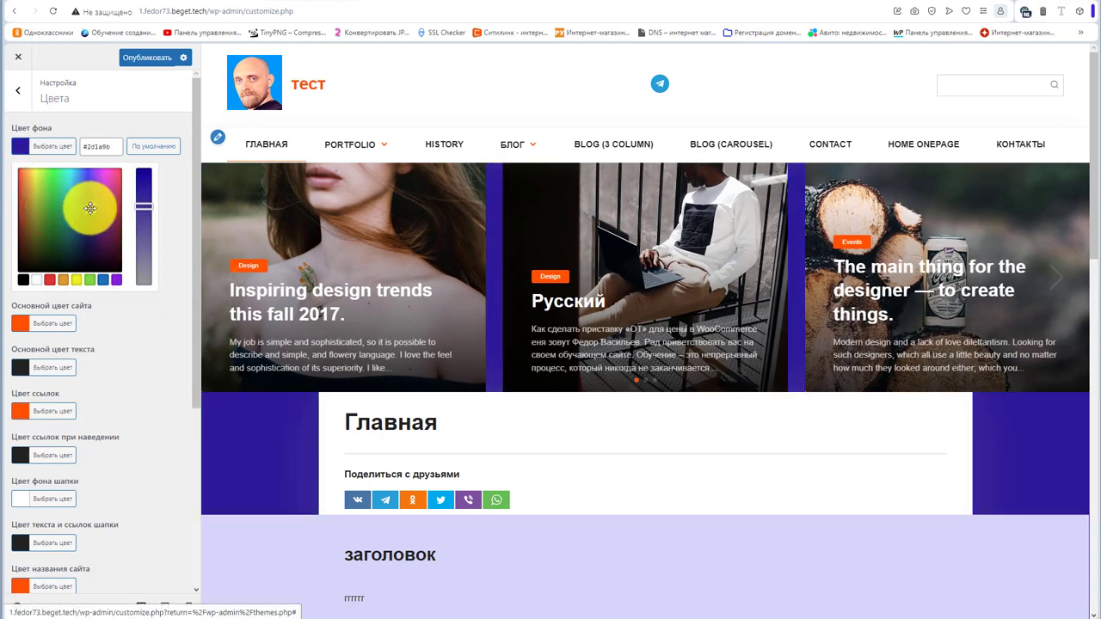
{"action": "scroll", "coordinate": [295, 376], "scroll_direction": "down", "scroll_amount": 2}
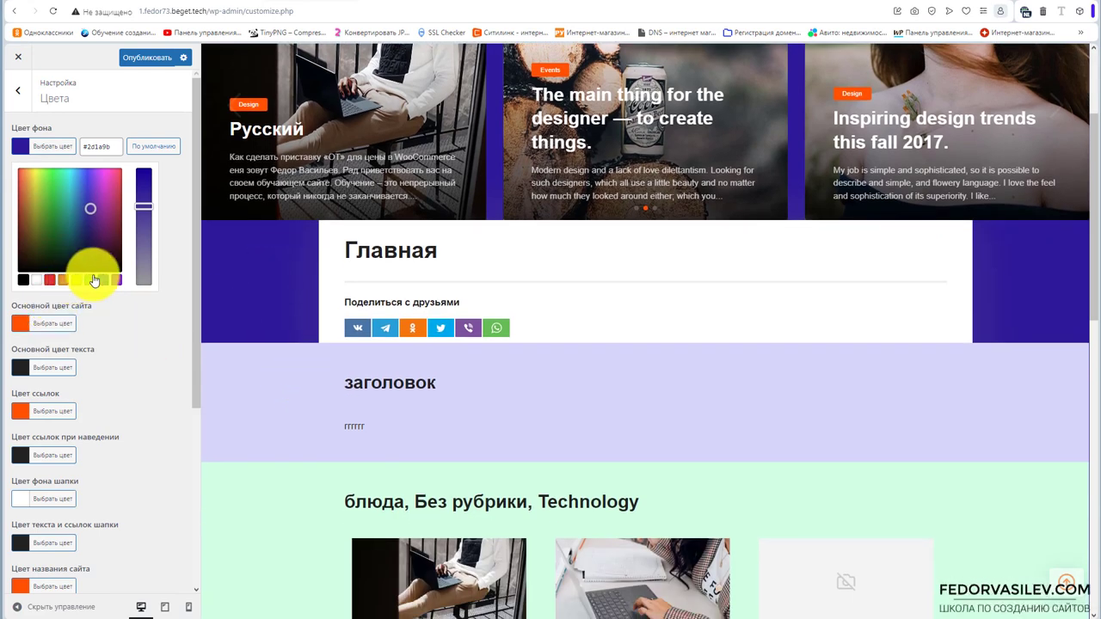
Reset the Цвет фона to its default color.
{"action": "left_click", "coordinate": [167, 184]}
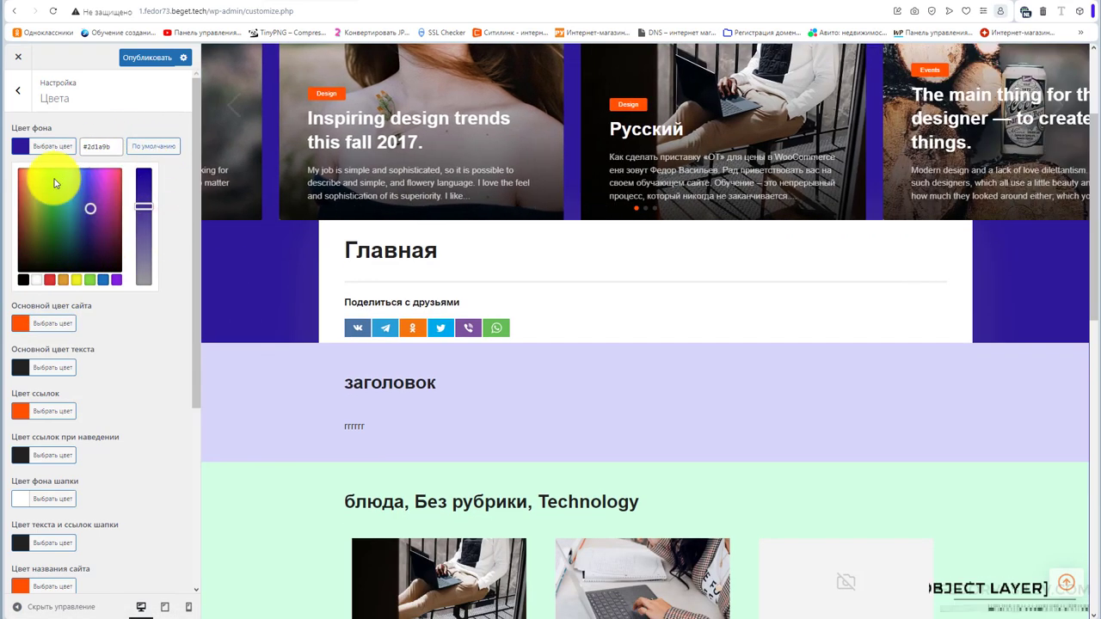
{"action": "left_click", "coordinate": [153, 146]}
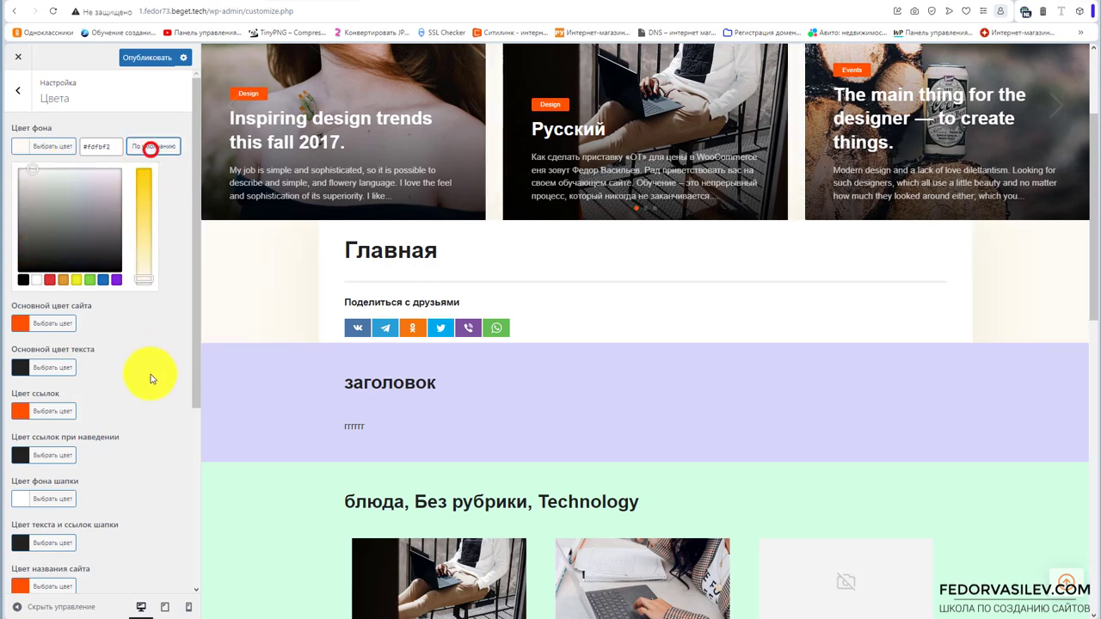
{"action": "left_click", "coordinate": [177, 229]}
Look through the remaining color settings down to the footer colors and return to the section list.
{"action": "scroll", "coordinate": [37, 246], "scroll_direction": "down", "scroll_amount": 2}
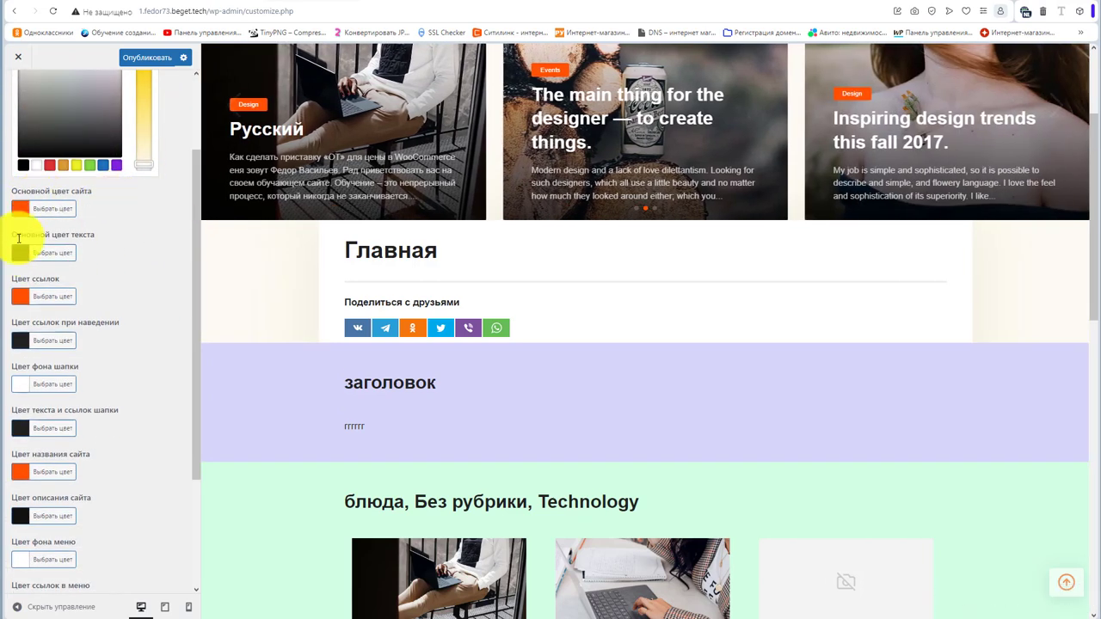
{"action": "scroll", "coordinate": [34, 430], "scroll_direction": "down", "scroll_amount": 3}
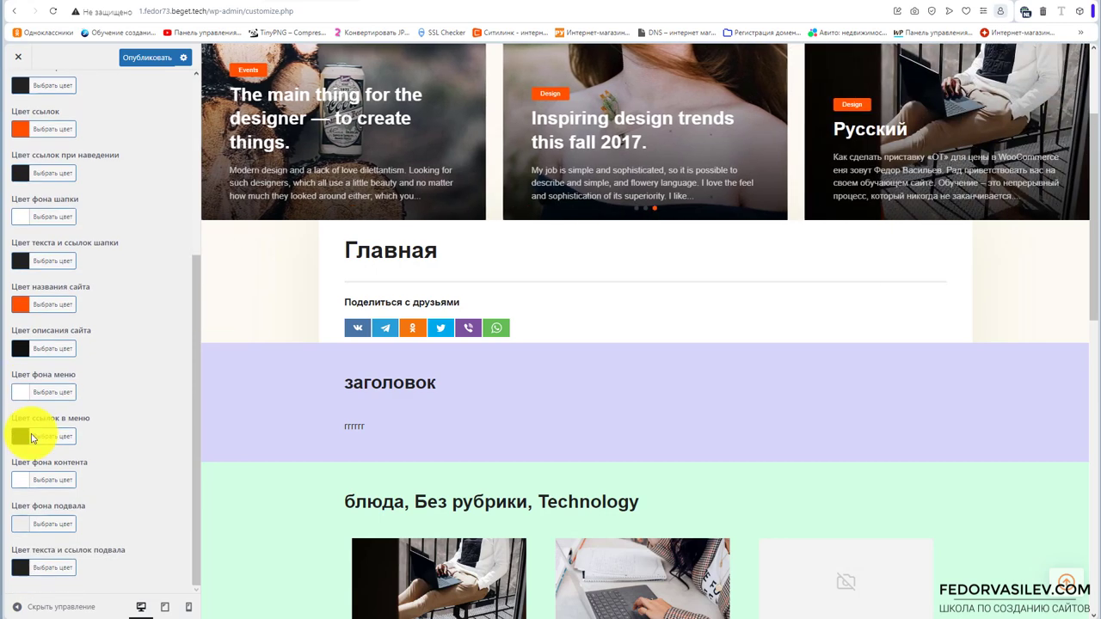
{"action": "scroll", "coordinate": [74, 301], "scroll_direction": "up", "scroll_amount": 5}
{"action": "left_click", "coordinate": [17, 90]}
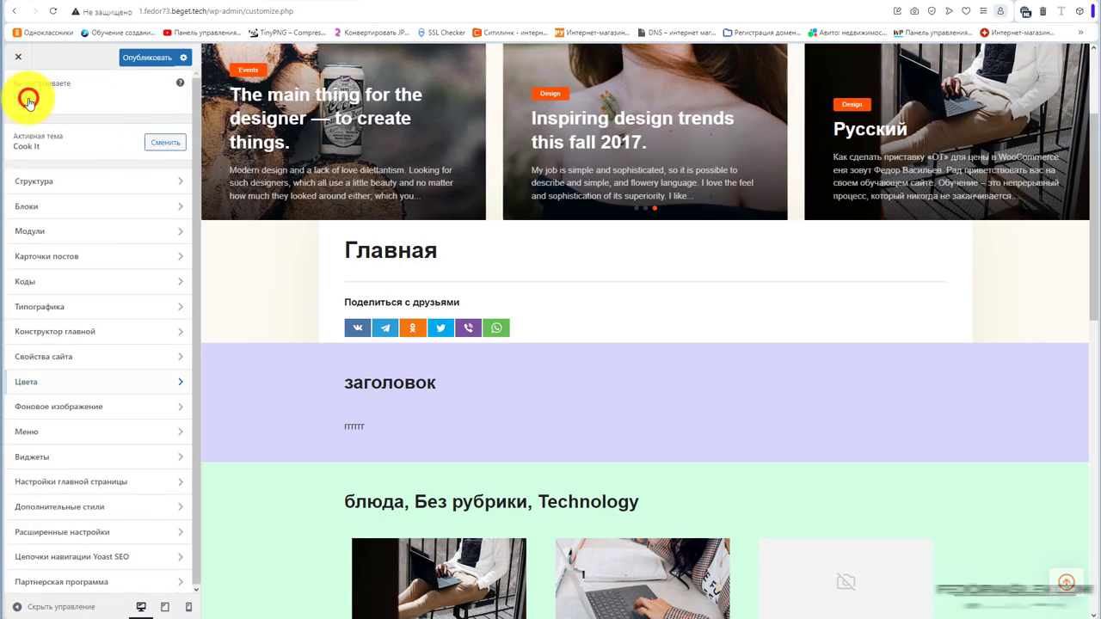
In the Фоновое изображение section, set fon-joo-w2.jpg from the media library as the site's background image.
{"action": "left_click", "coordinate": [58, 408]}
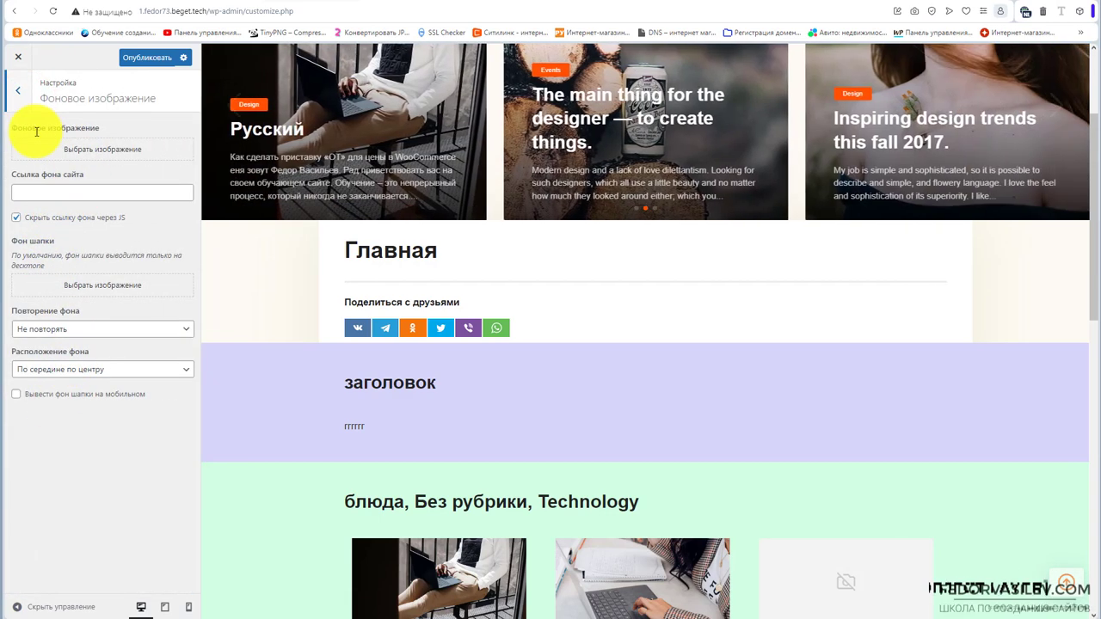
{"action": "left_click", "coordinate": [105, 150]}
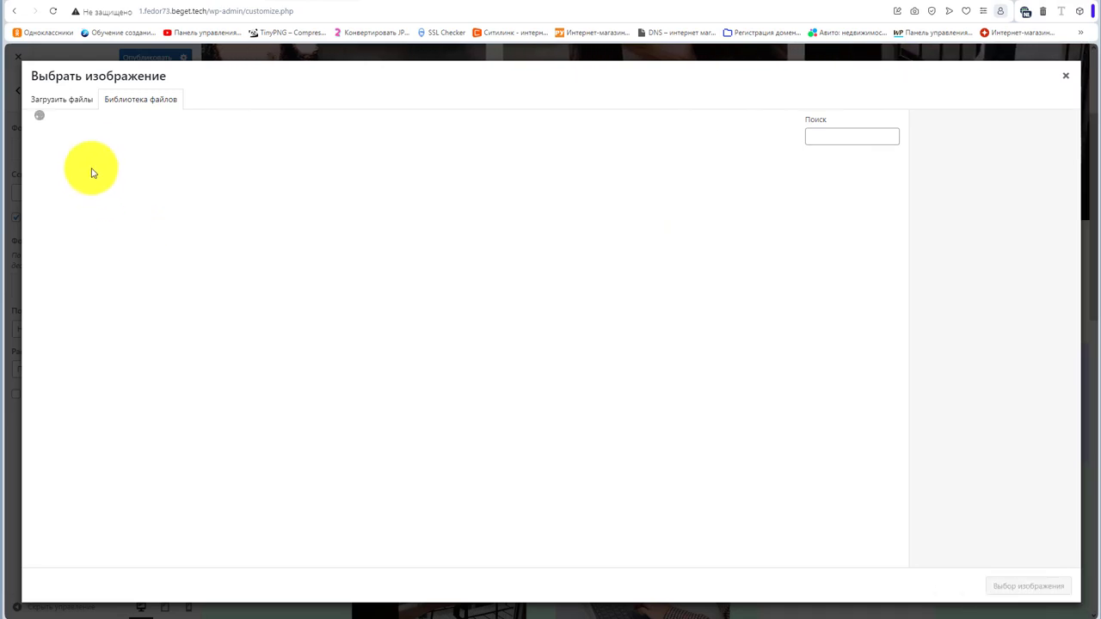
{"action": "left_click", "coordinate": [84, 100]}
{"action": "left_click", "coordinate": [126, 103]}
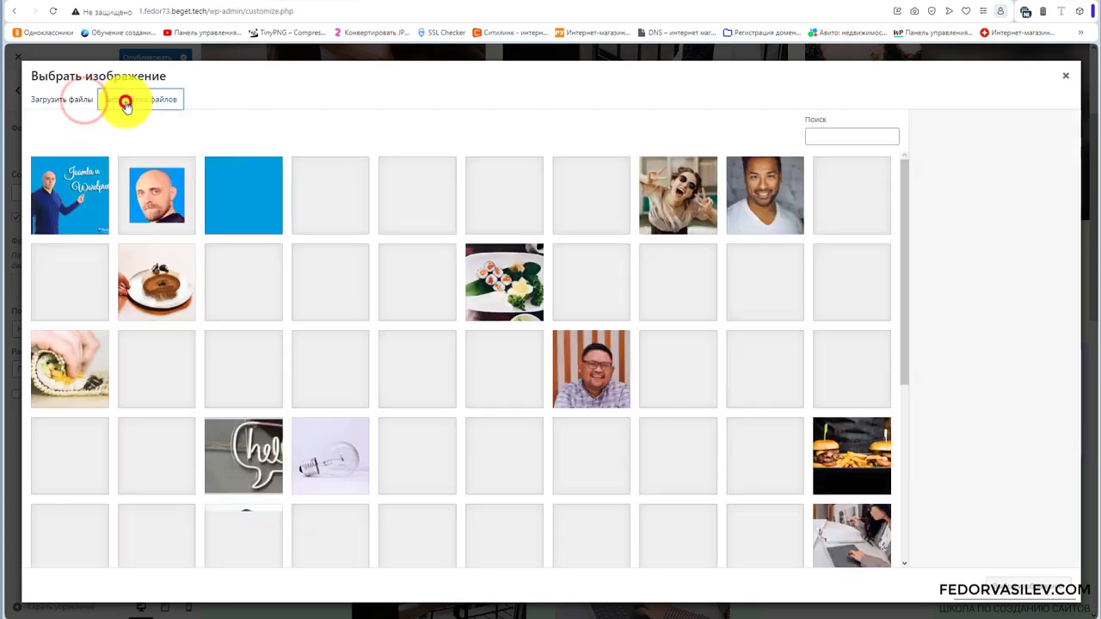
{"action": "left_click", "coordinate": [245, 207]}
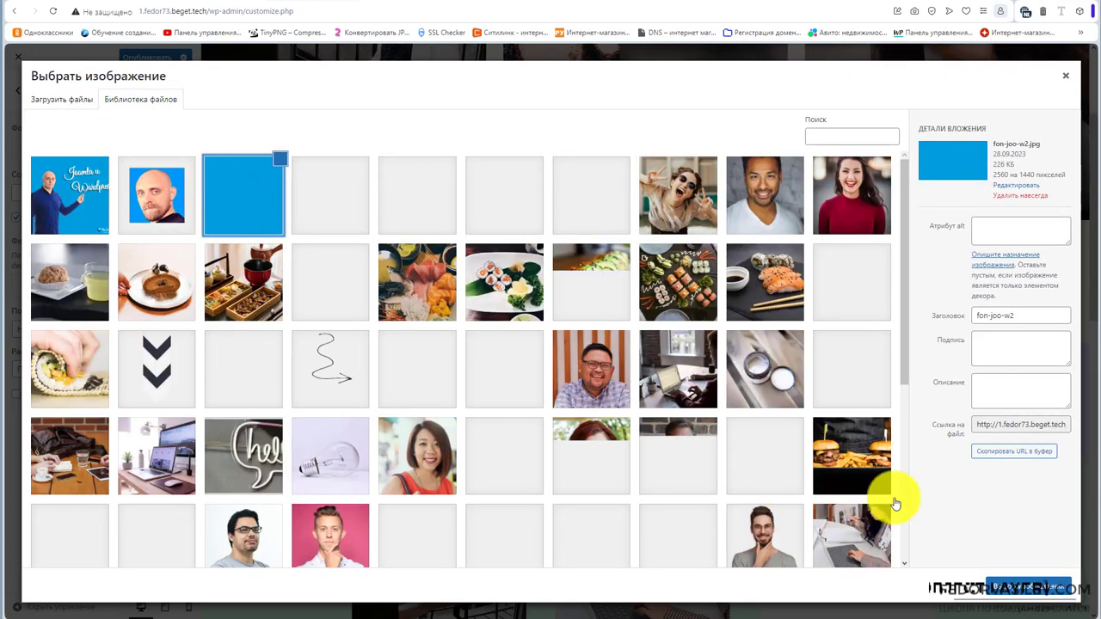
{"action": "left_click", "coordinate": [1019, 586]}
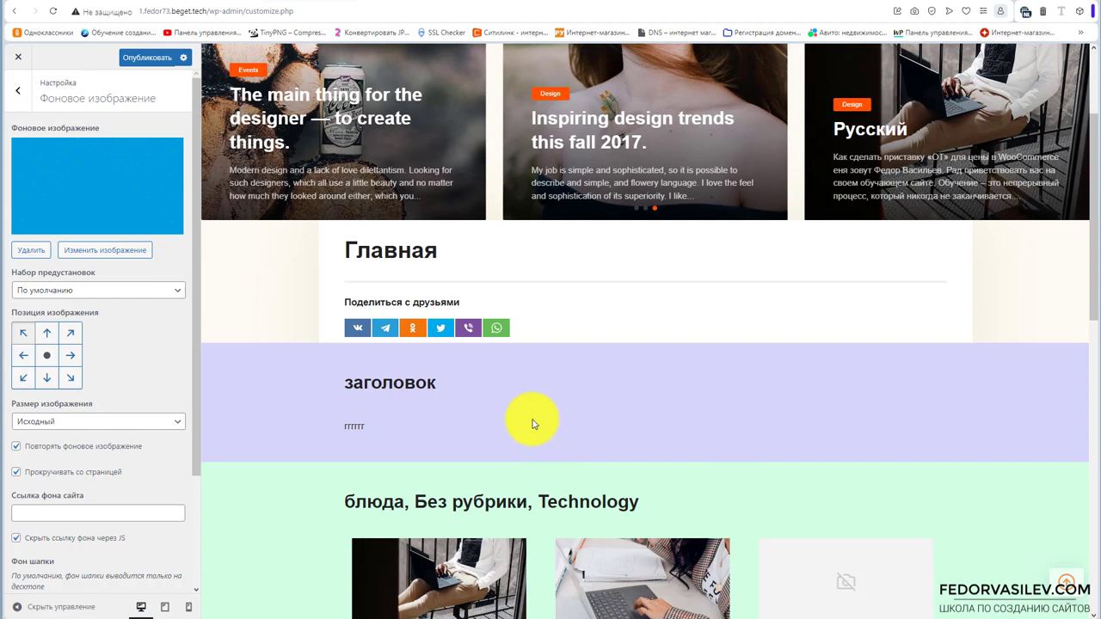
Examine how the new background image appears around the content sections throughout the front-page preview.
{"action": "scroll", "coordinate": [425, 336], "scroll_direction": "down", "scroll_amount": 2}
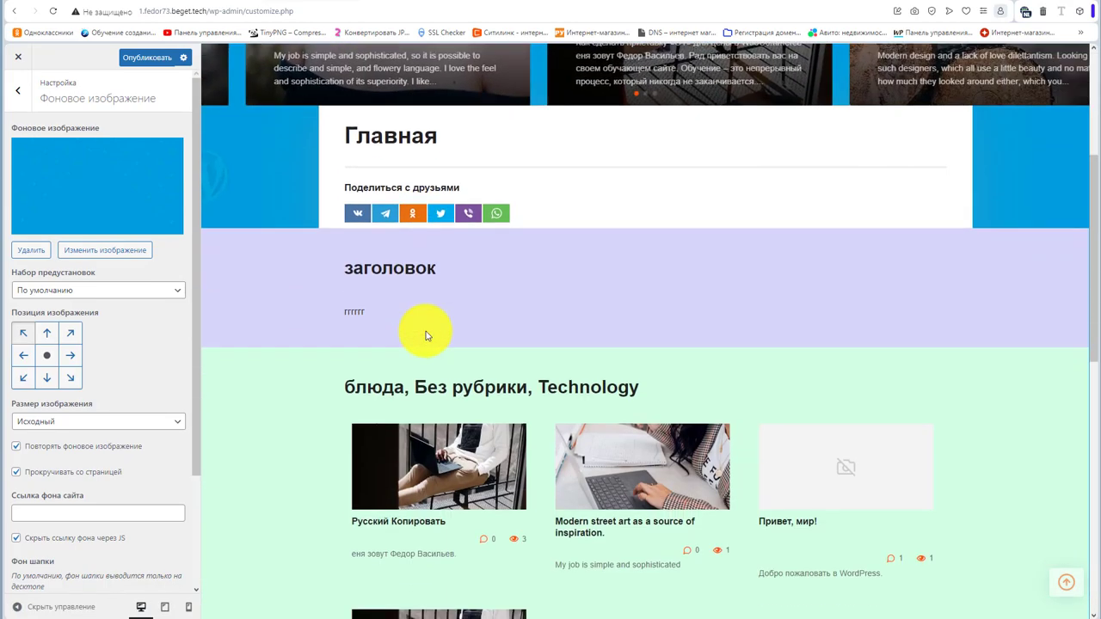
{"action": "scroll", "coordinate": [425, 335], "scroll_direction": "down", "scroll_amount": 2}
{"action": "scroll", "coordinate": [524, 361], "scroll_direction": "down", "scroll_amount": 10}
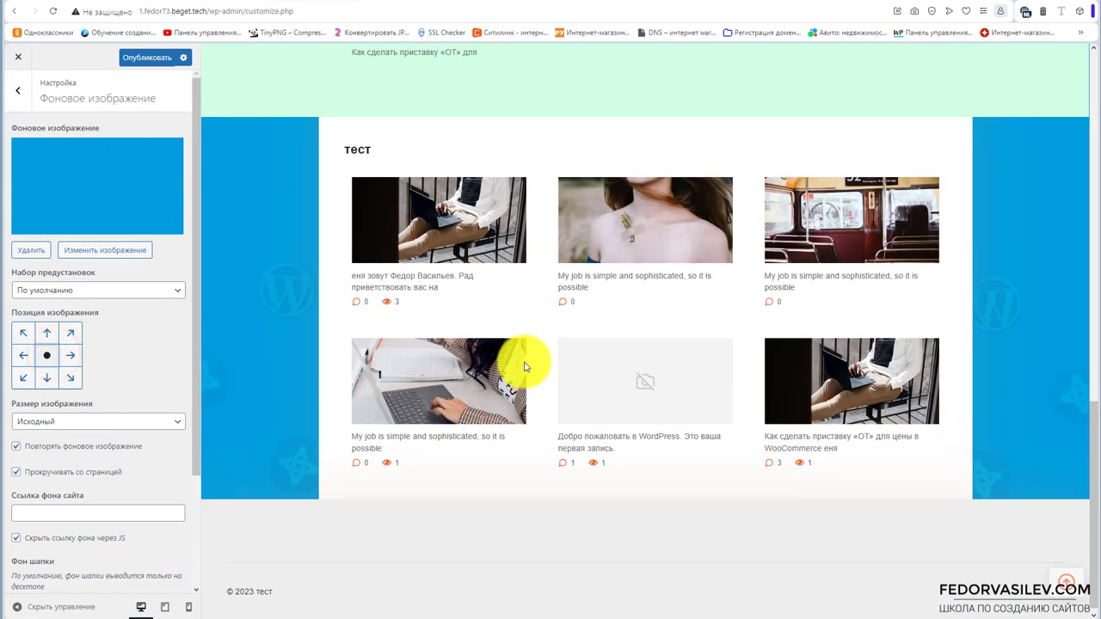
{"action": "scroll", "coordinate": [1023, 440], "scroll_direction": "up", "scroll_amount": 3}
{"action": "scroll", "coordinate": [1011, 362], "scroll_direction": "down", "scroll_amount": 3}
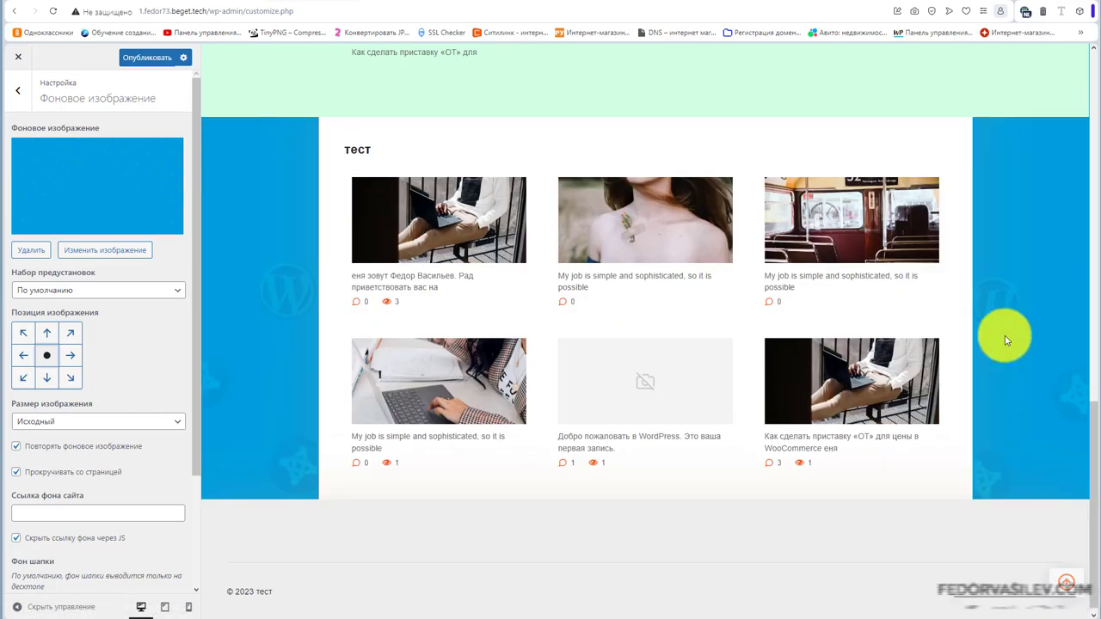
{"action": "scroll", "coordinate": [981, 348], "scroll_direction": "up", "scroll_amount": 8}
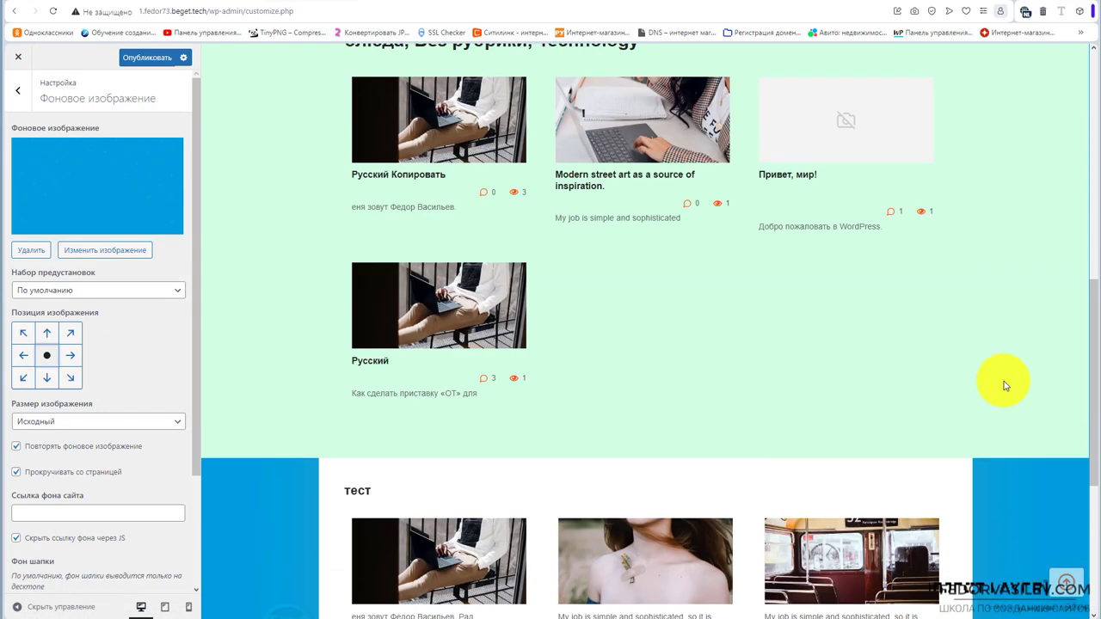
{"action": "scroll", "coordinate": [988, 366], "scroll_direction": "up", "scroll_amount": 3}
{"action": "scroll", "coordinate": [1027, 381], "scroll_direction": "down", "scroll_amount": 9}
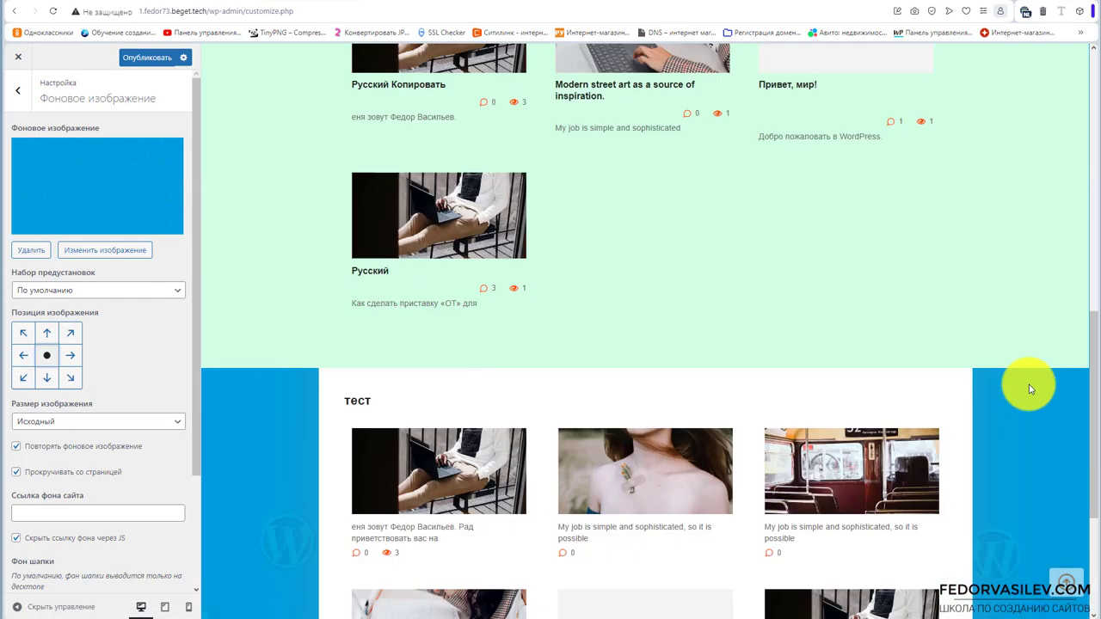
{"action": "scroll", "coordinate": [1033, 382], "scroll_direction": "down", "scroll_amount": 2}
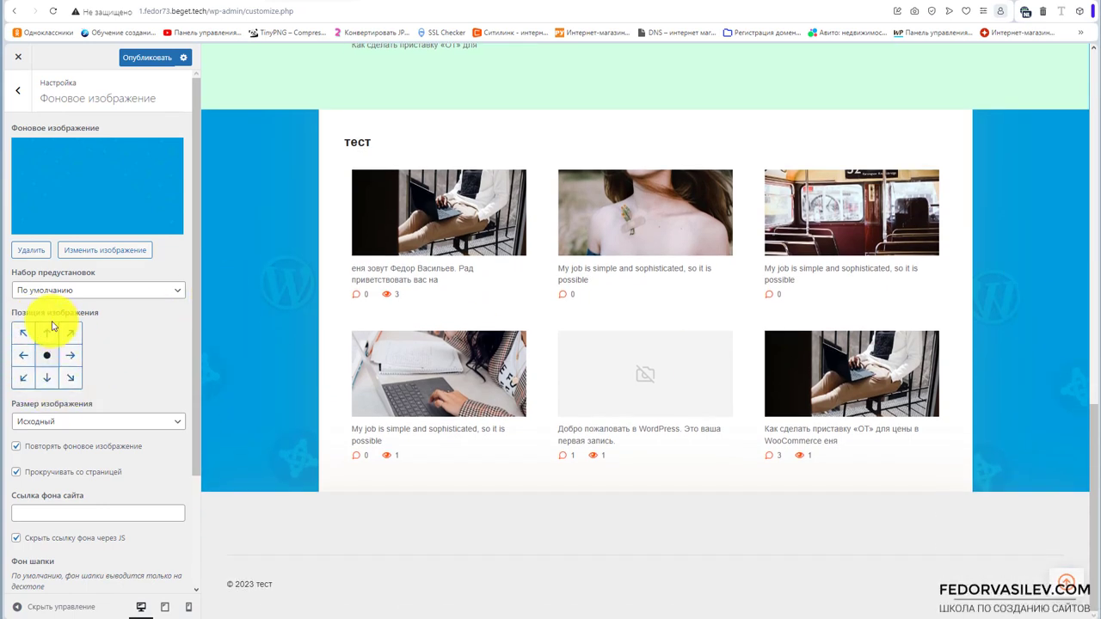
Review the available Набор предустановок and Размер изображения options for the background image without changing them.
{"action": "left_click", "coordinate": [88, 290]}
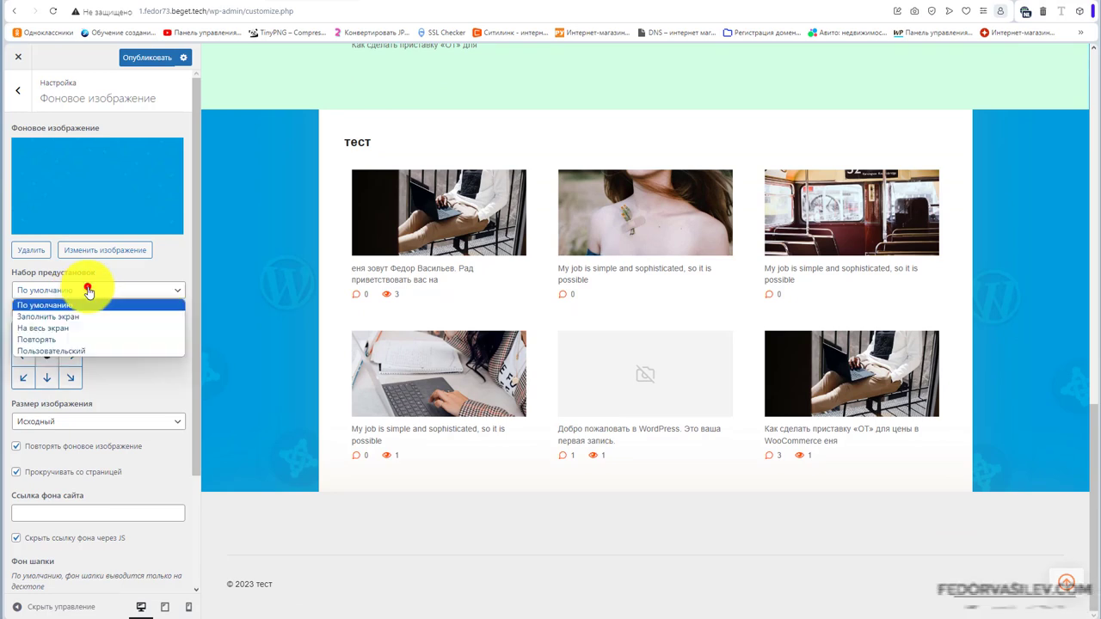
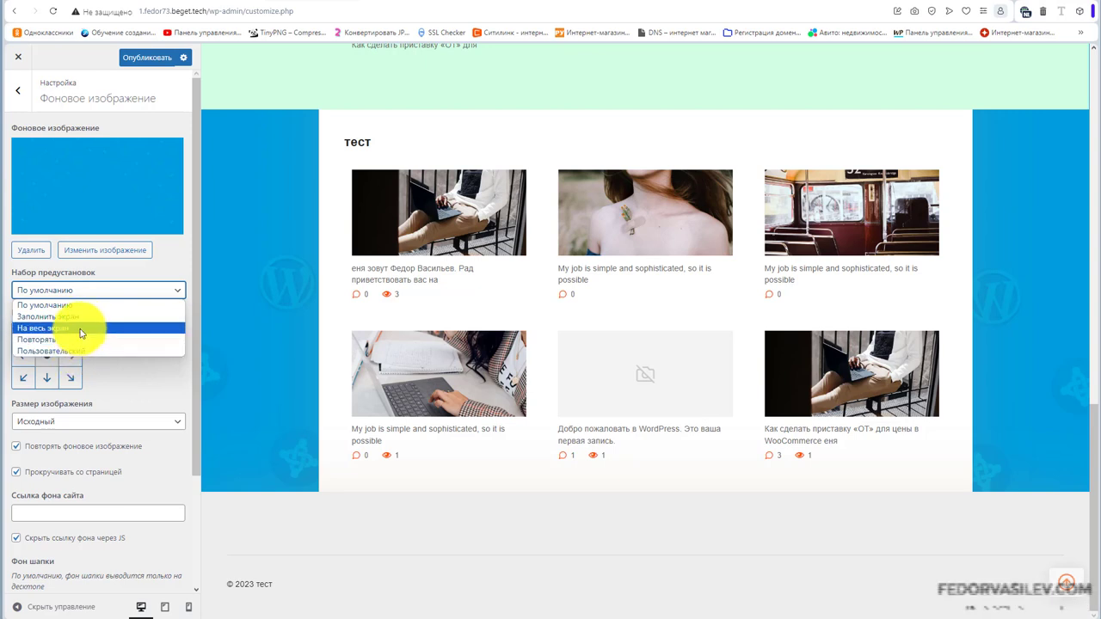
{"action": "left_click", "coordinate": [159, 267]}
{"action": "scroll", "coordinate": [145, 349], "scroll_direction": "down", "scroll_amount": 2}
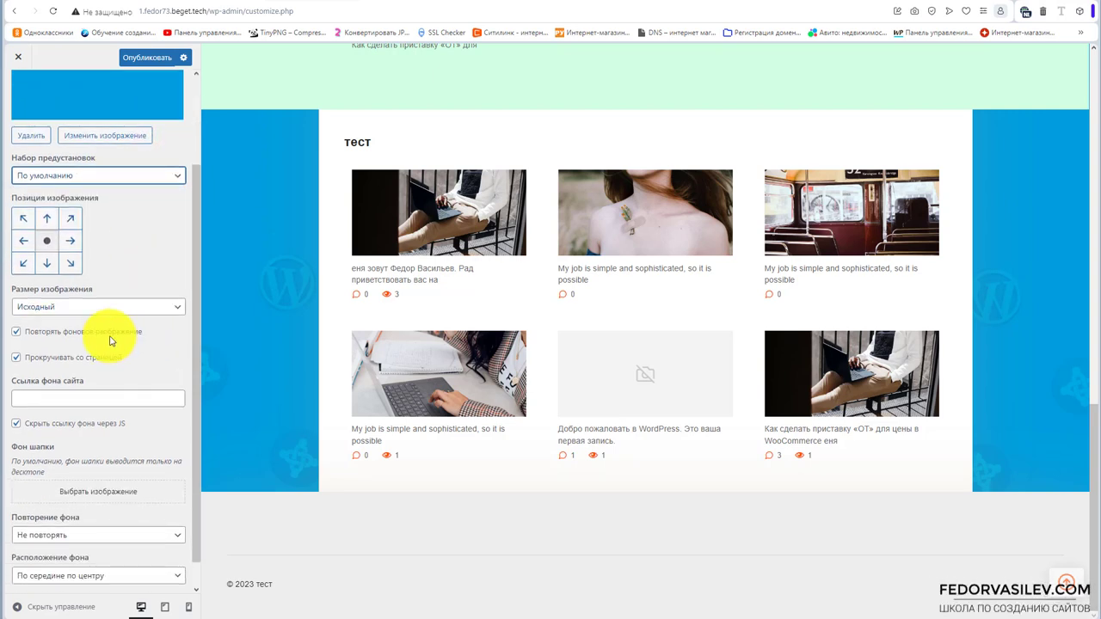
{"action": "left_click", "coordinate": [91, 308]}
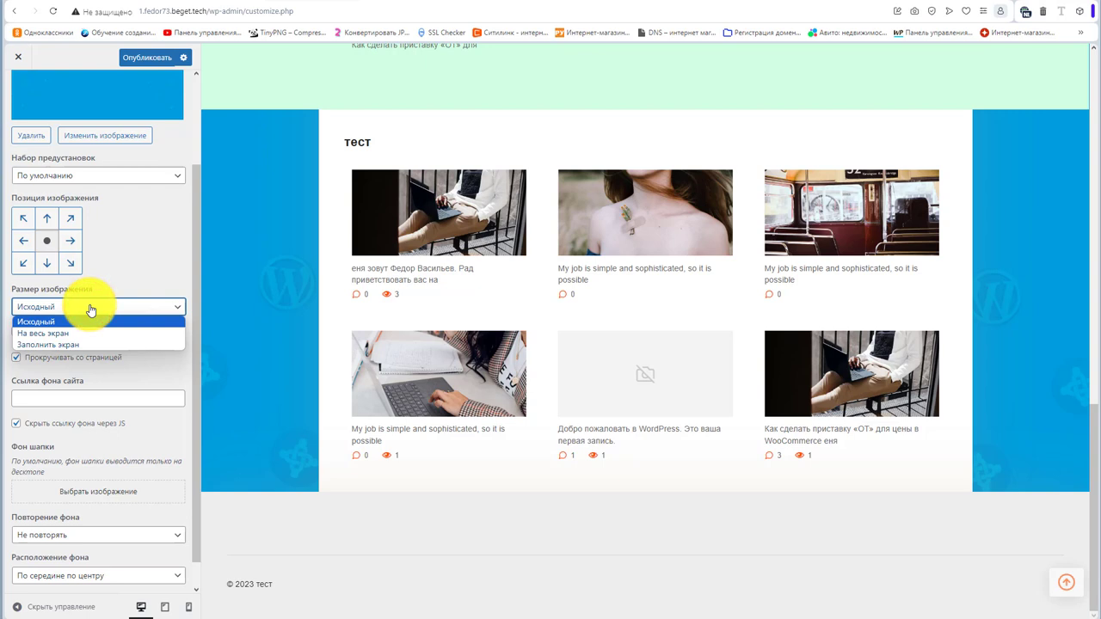
{"action": "left_click", "coordinate": [91, 308]}
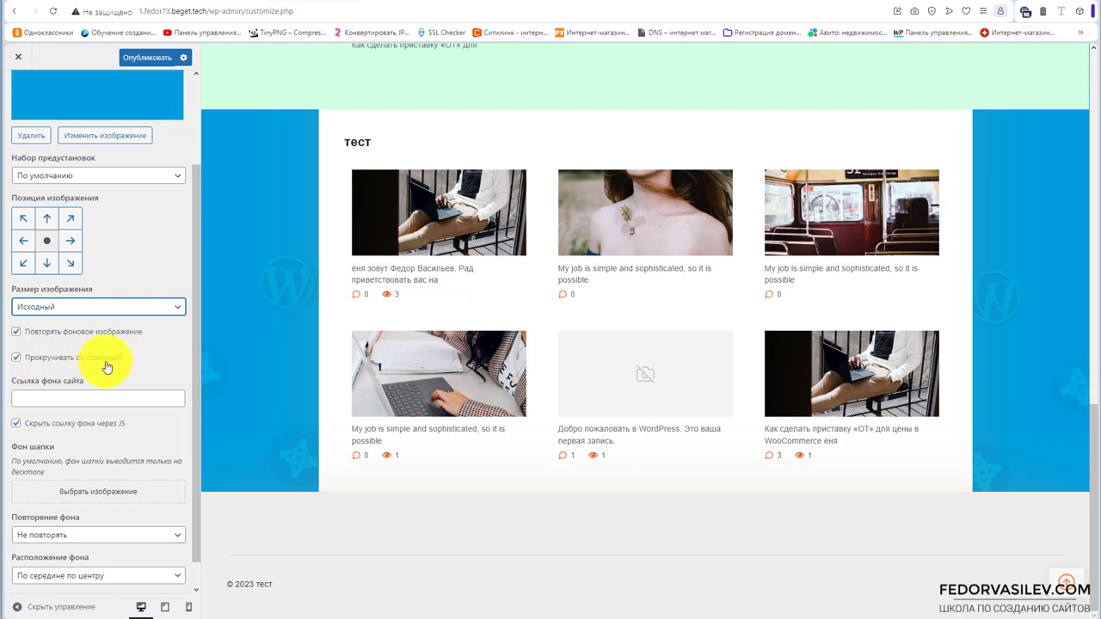
Turn off Прокручивать со страницей for the background image and check the effect in the page preview.
{"action": "scroll", "coordinate": [222, 351], "scroll_direction": "up", "scroll_amount": 2}
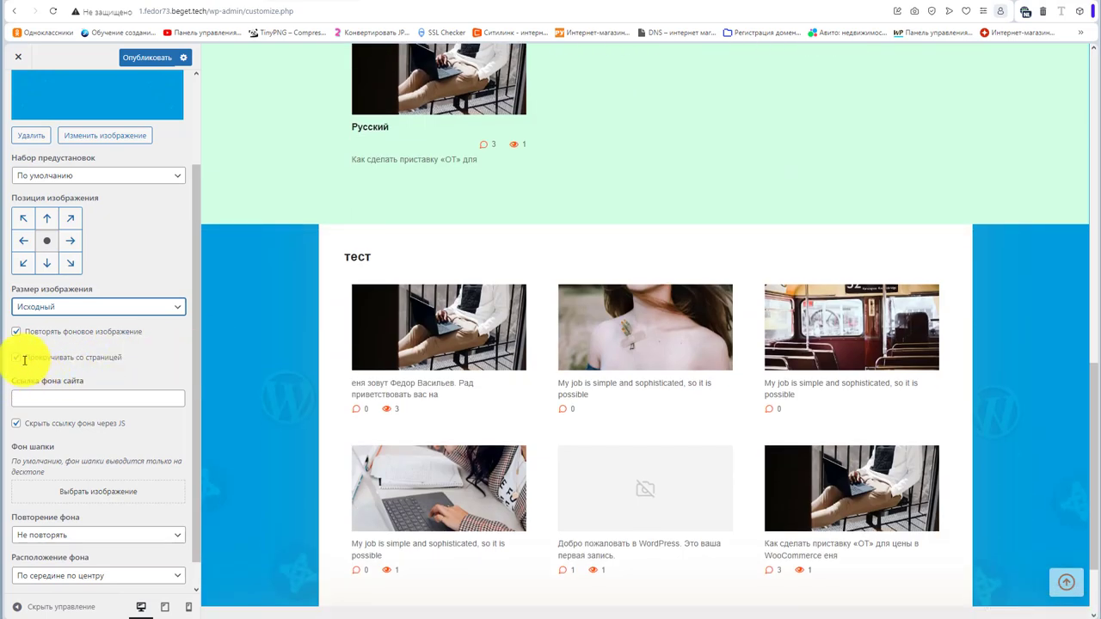
{"action": "left_click", "coordinate": [15, 358]}
{"action": "scroll", "coordinate": [250, 366], "scroll_direction": "up", "scroll_amount": 2}
{"action": "scroll", "coordinate": [248, 364], "scroll_direction": "down", "scroll_amount": 5}
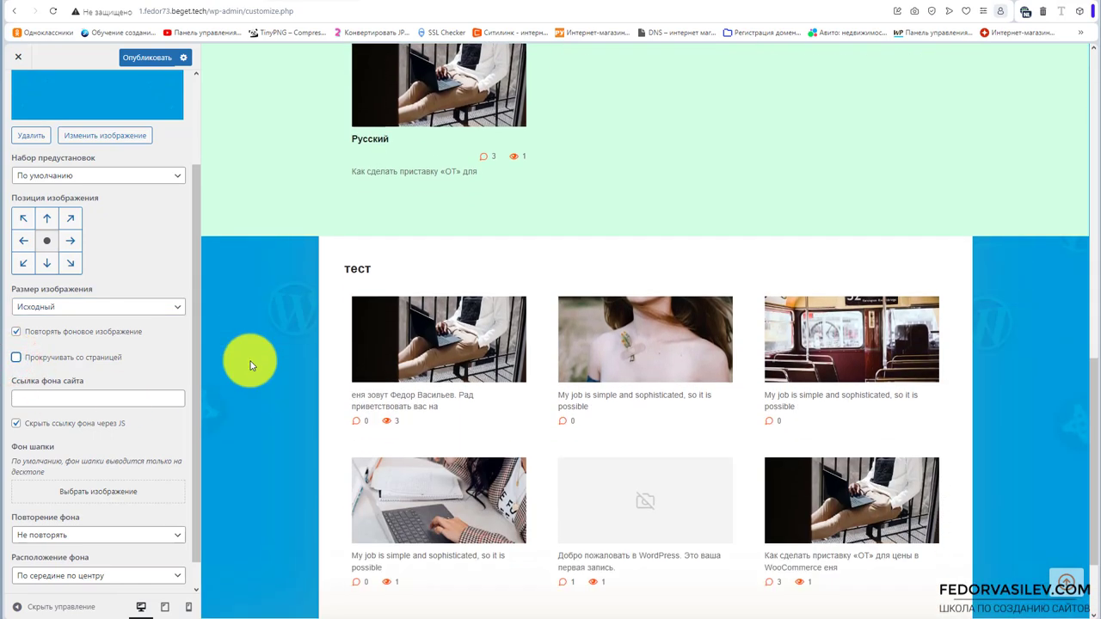
{"action": "scroll", "coordinate": [284, 347], "scroll_direction": "up", "scroll_amount": 2}
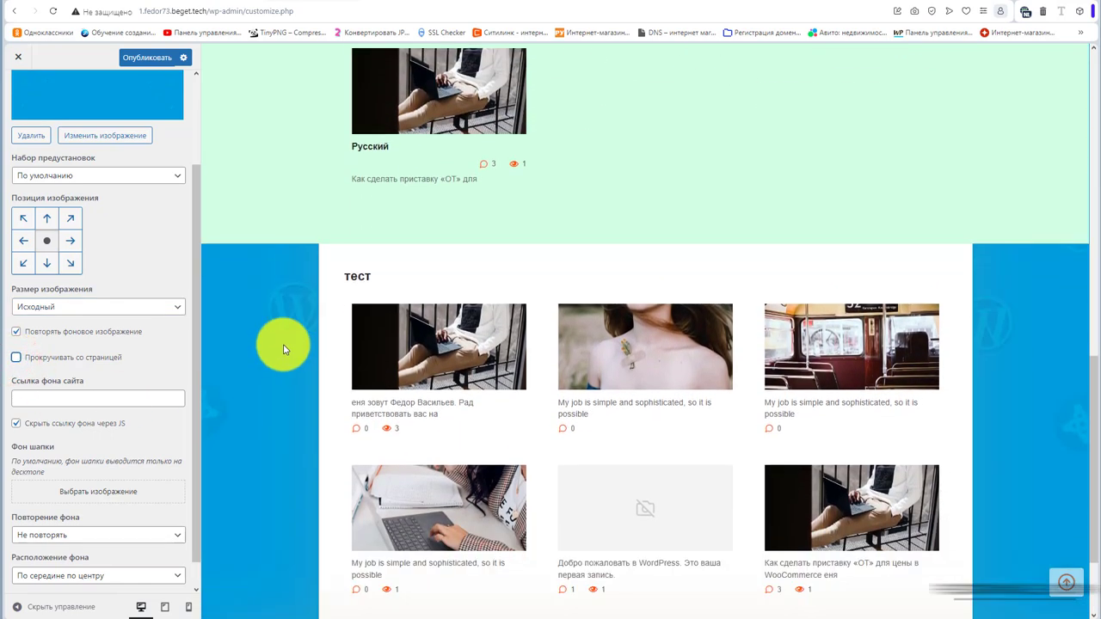
{"action": "scroll", "coordinate": [297, 315], "scroll_direction": "down", "scroll_amount": 2}
{"action": "scroll", "coordinate": [295, 315], "scroll_direction": "up", "scroll_amount": 3}
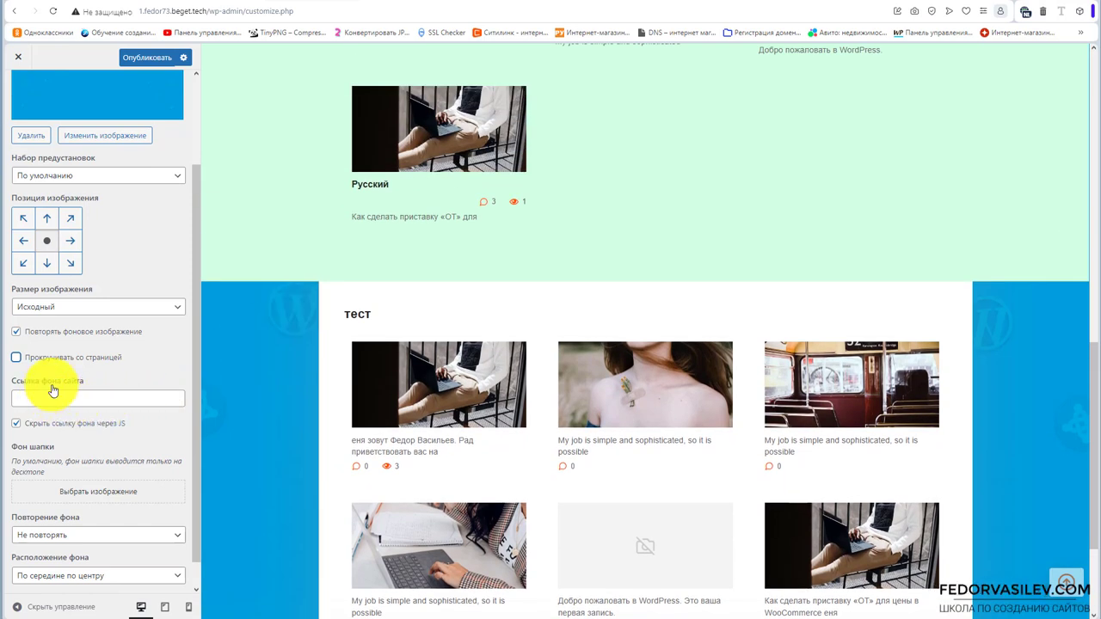
Review the Ссылка фона сайта field and the header background's Повторение фона and Расположение фона options without changing them.
{"action": "left_click", "coordinate": [71, 398]}
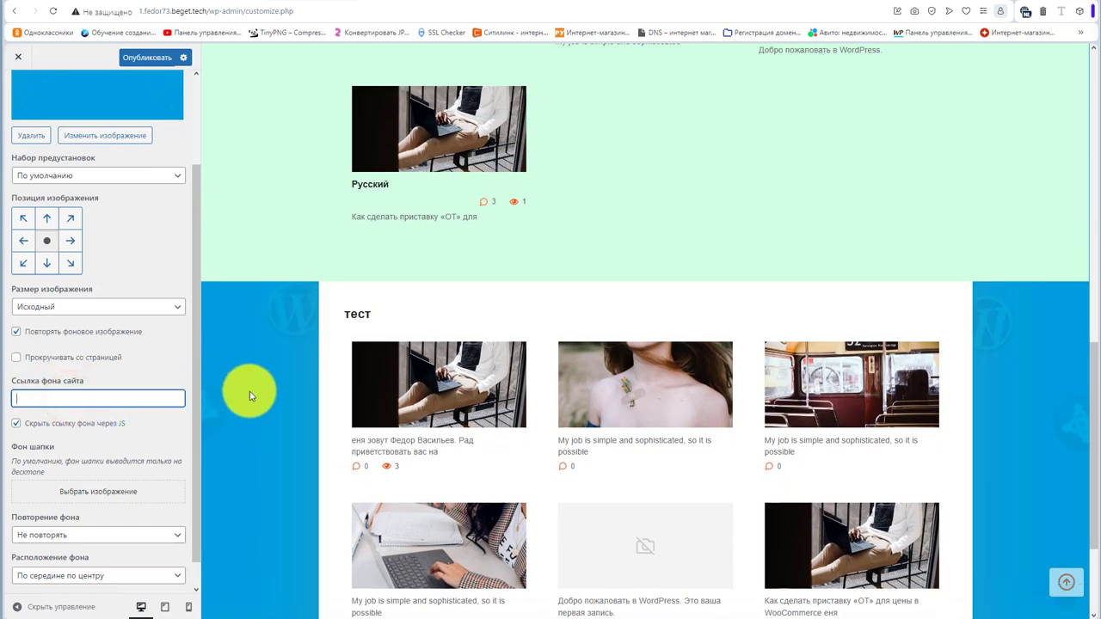
{"action": "scroll", "coordinate": [192, 349], "scroll_direction": "down", "scroll_amount": 2}
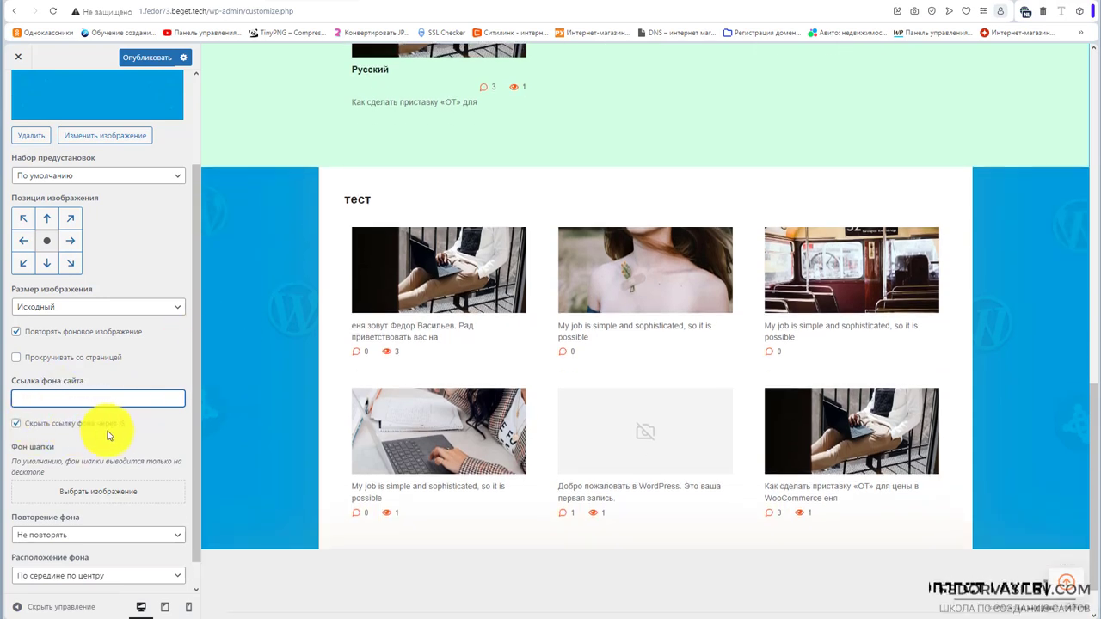
{"action": "scroll", "coordinate": [133, 428], "scroll_direction": "down", "scroll_amount": 1}
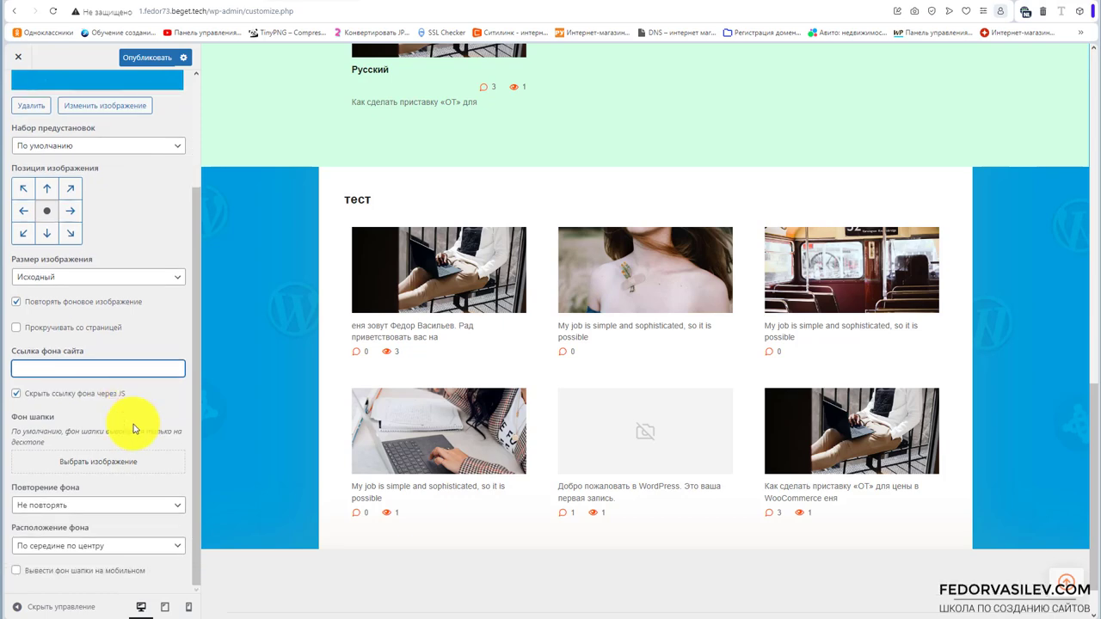
{"action": "scroll", "coordinate": [369, 413], "scroll_direction": "up", "scroll_amount": 15}
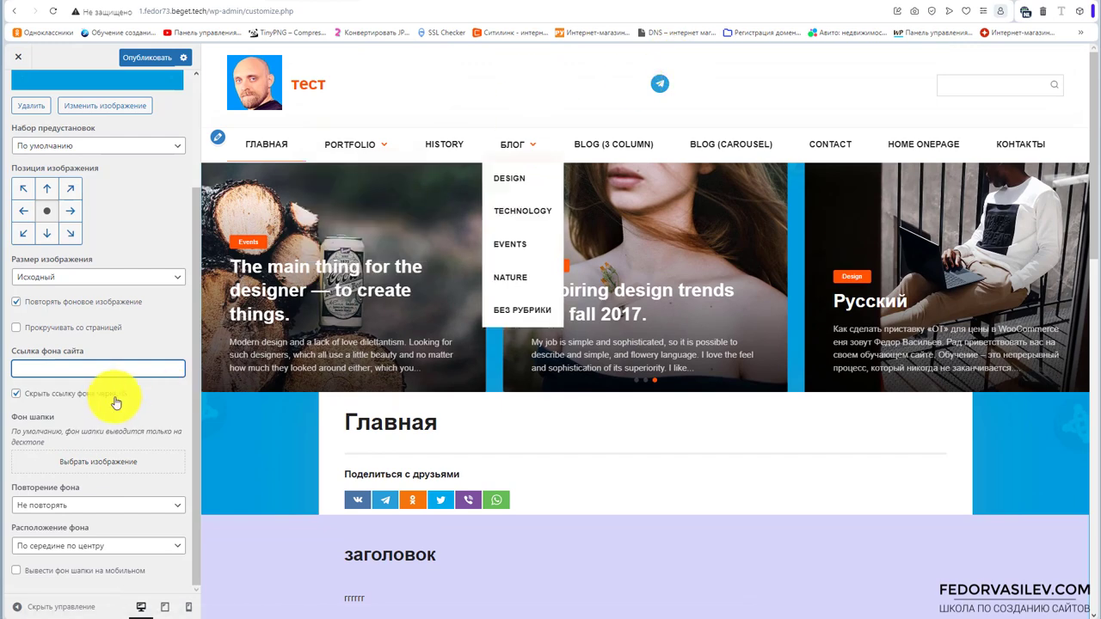
{"action": "left_click", "coordinate": [53, 506]}
{"action": "left_click", "coordinate": [53, 519]}
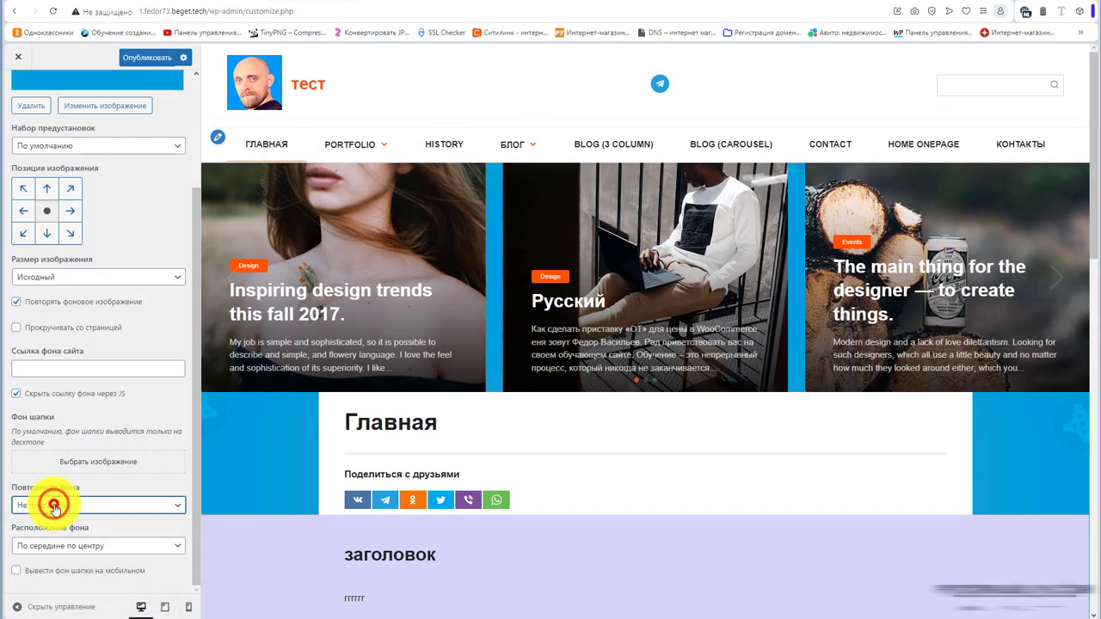
{"action": "left_click", "coordinate": [103, 546]}
{"action": "left_click", "coordinate": [103, 545]}
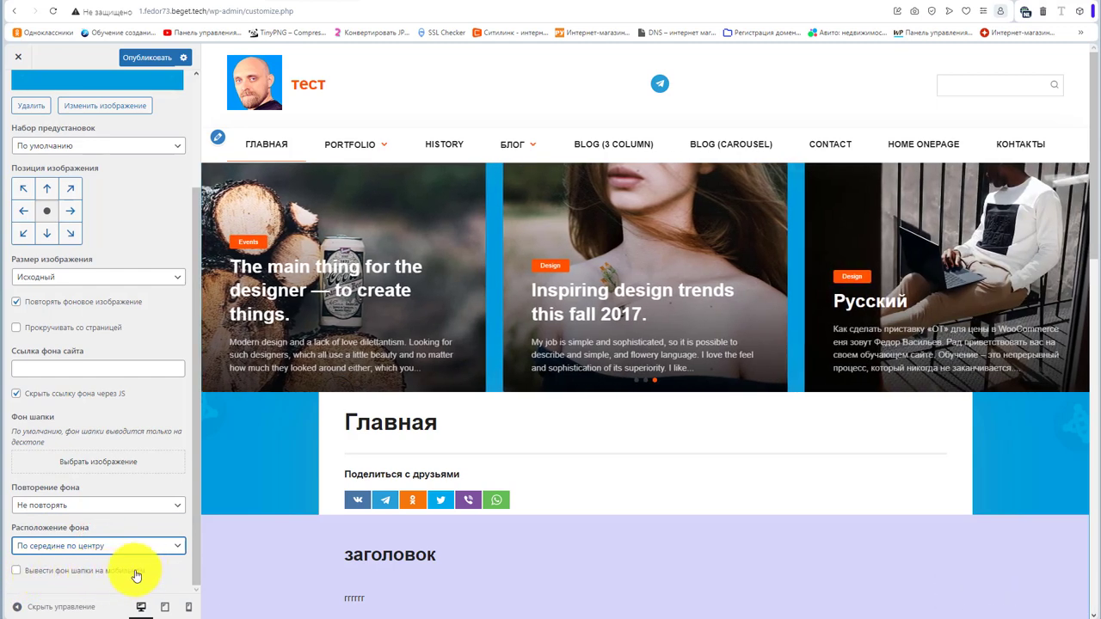
{"action": "scroll", "coordinate": [86, 364], "scroll_direction": "up", "scroll_amount": 2}
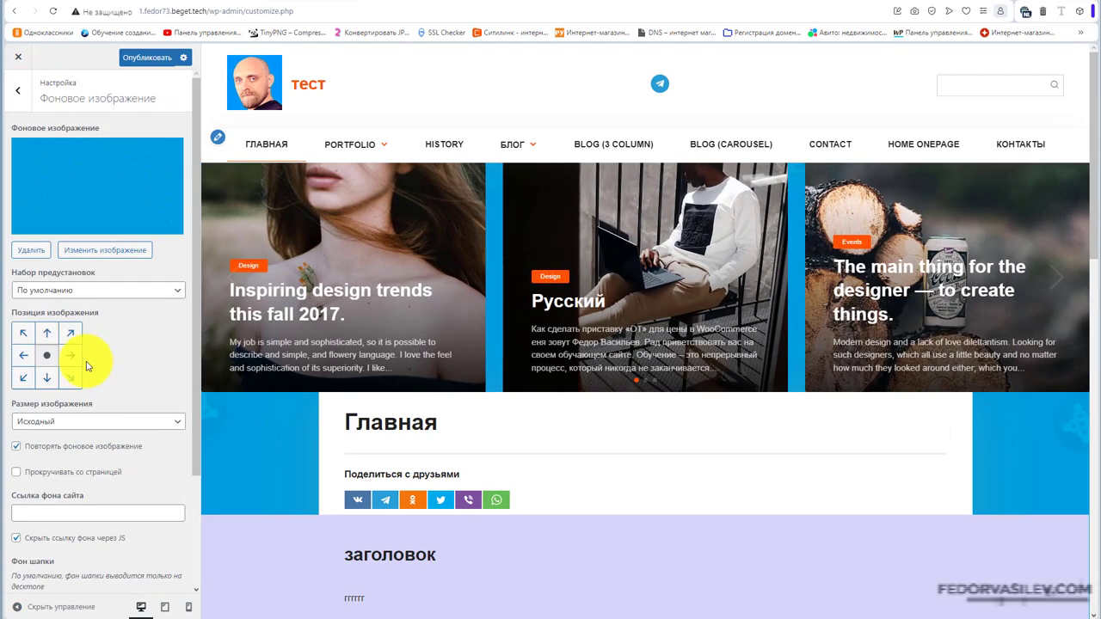
Publish the background settings and open Main Menu in the Меню section.
{"action": "left_click", "coordinate": [142, 58]}
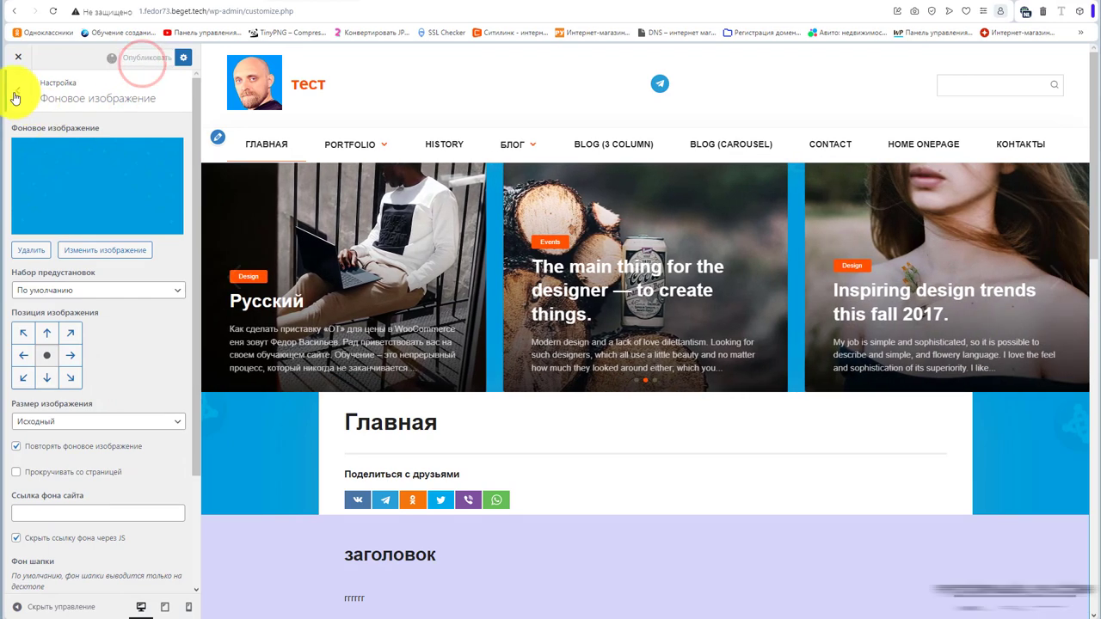
{"action": "left_click", "coordinate": [16, 91]}
{"action": "left_click", "coordinate": [55, 430]}
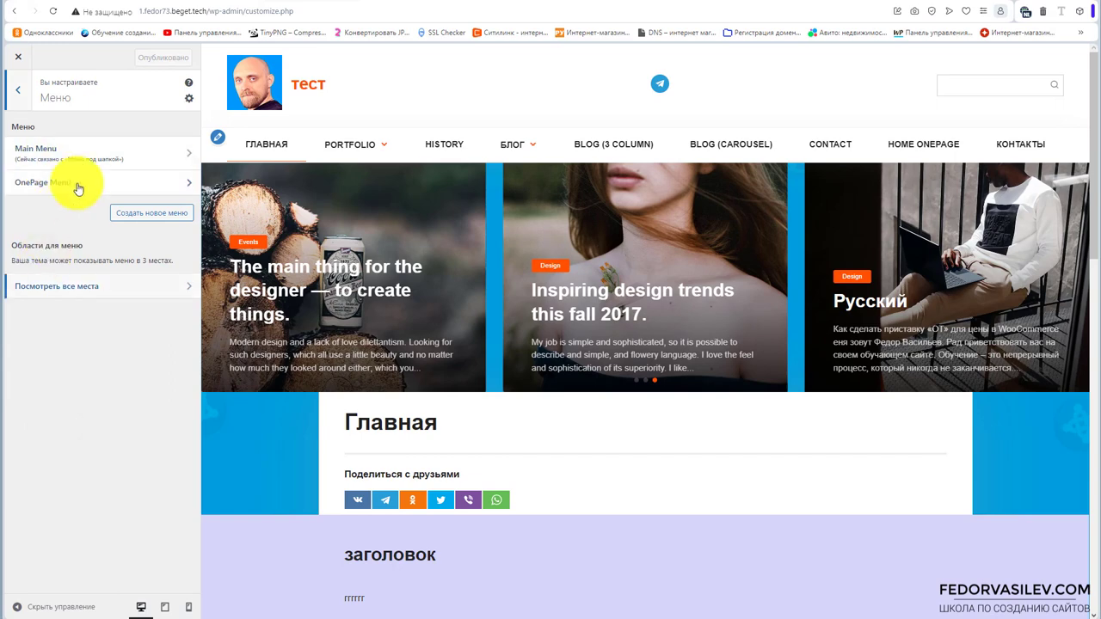
{"action": "left_click", "coordinate": [77, 148]}
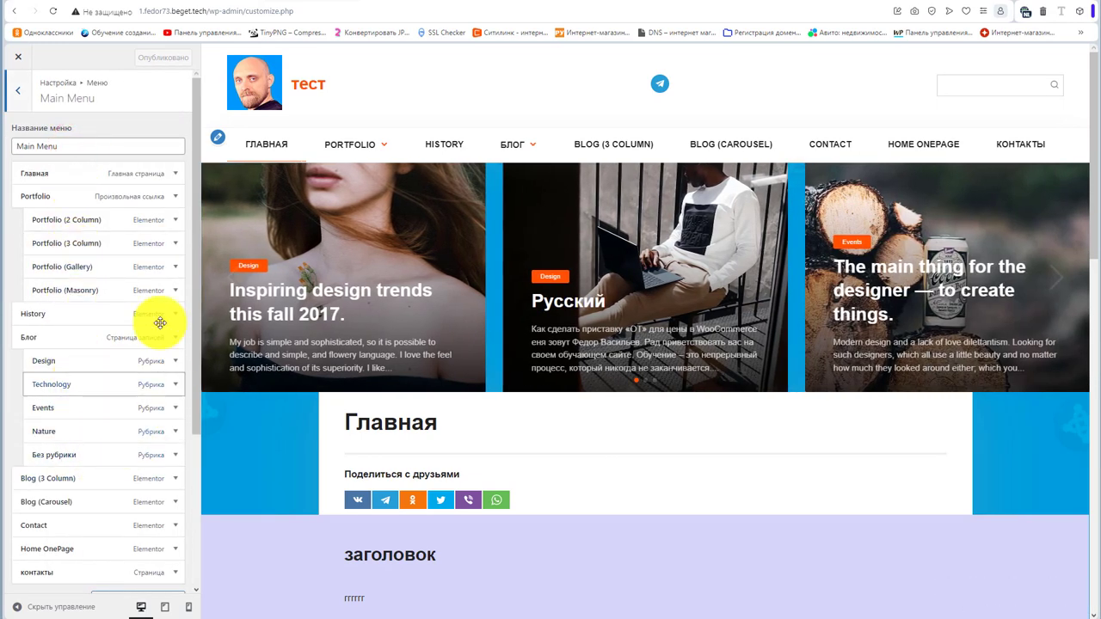
Look at the Внешний вид entries in the admin dashboard and return to the customizer.
{"action": "left_click", "coordinate": [537, 2]}
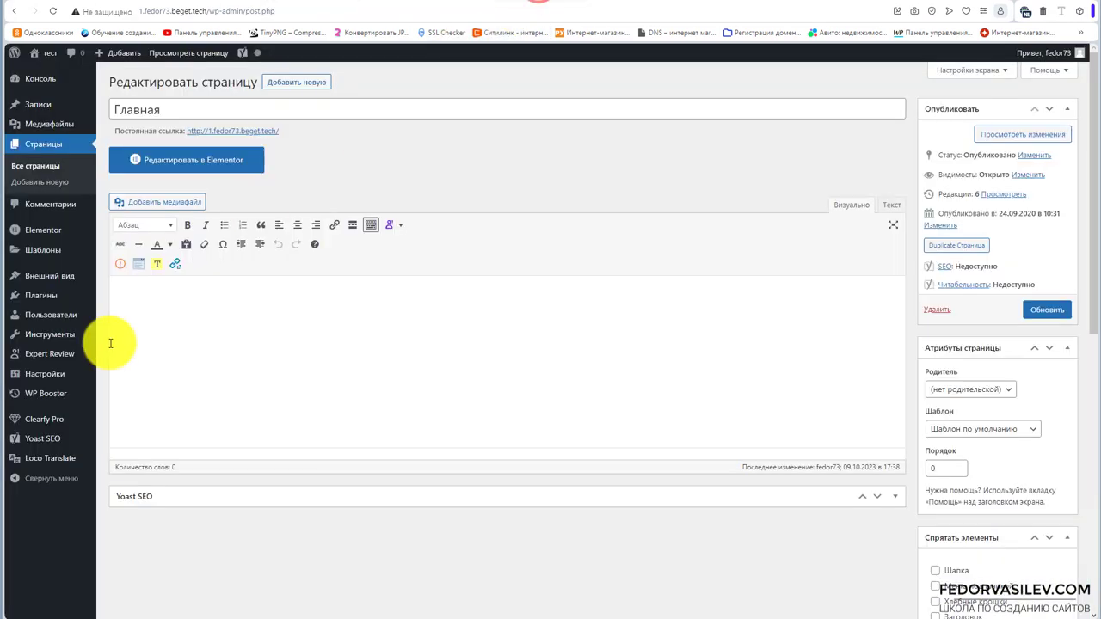
{"action": "mouse_move", "coordinate": [52, 284]}
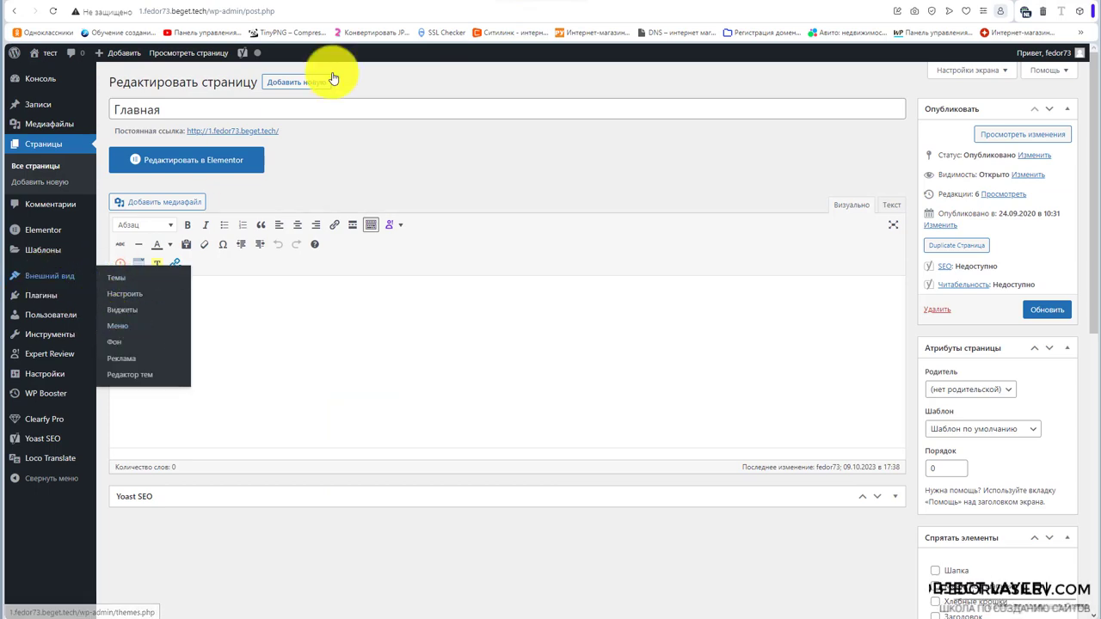
{"action": "left_click", "coordinate": [424, 1]}
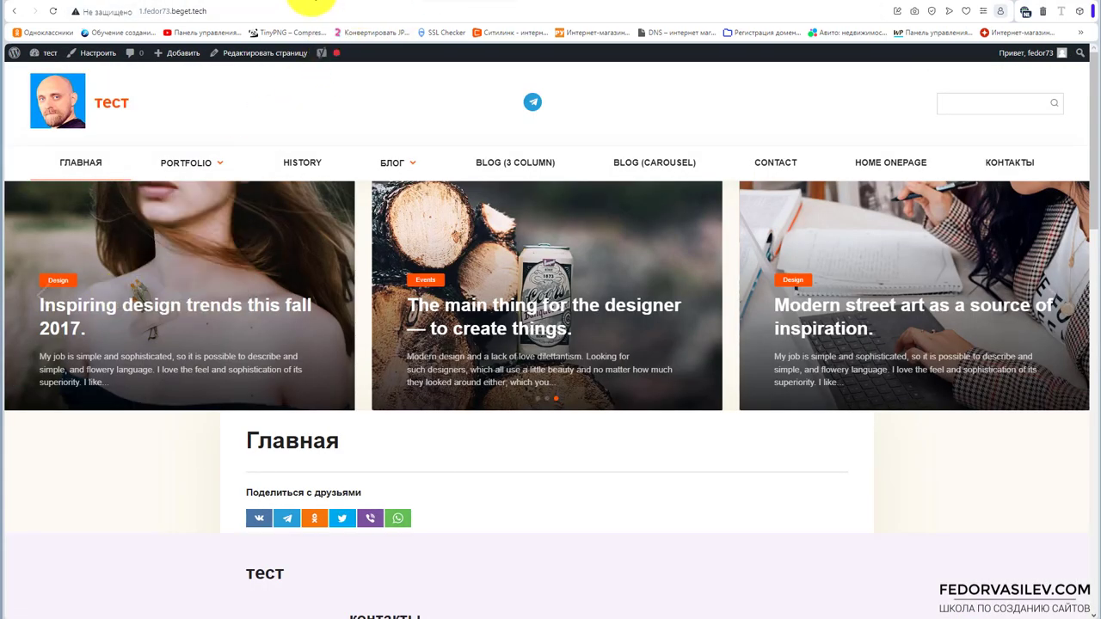
{"action": "left_click", "coordinate": [313, 3]}
Look through Main Menu's items, display locations and auto-add setting, and return to the menu list.
{"action": "scroll", "coordinate": [35, 344], "scroll_direction": "down", "scroll_amount": 3}
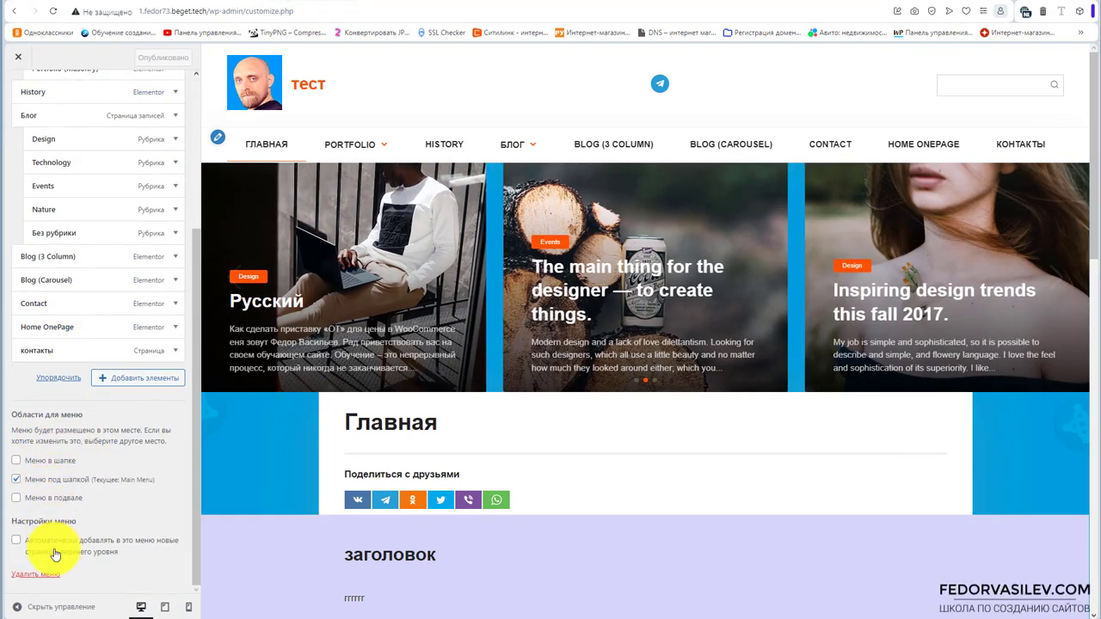
{"action": "scroll", "coordinate": [81, 344], "scroll_direction": "up", "scroll_amount": 3}
{"action": "scroll", "coordinate": [78, 516], "scroll_direction": "down", "scroll_amount": 3}
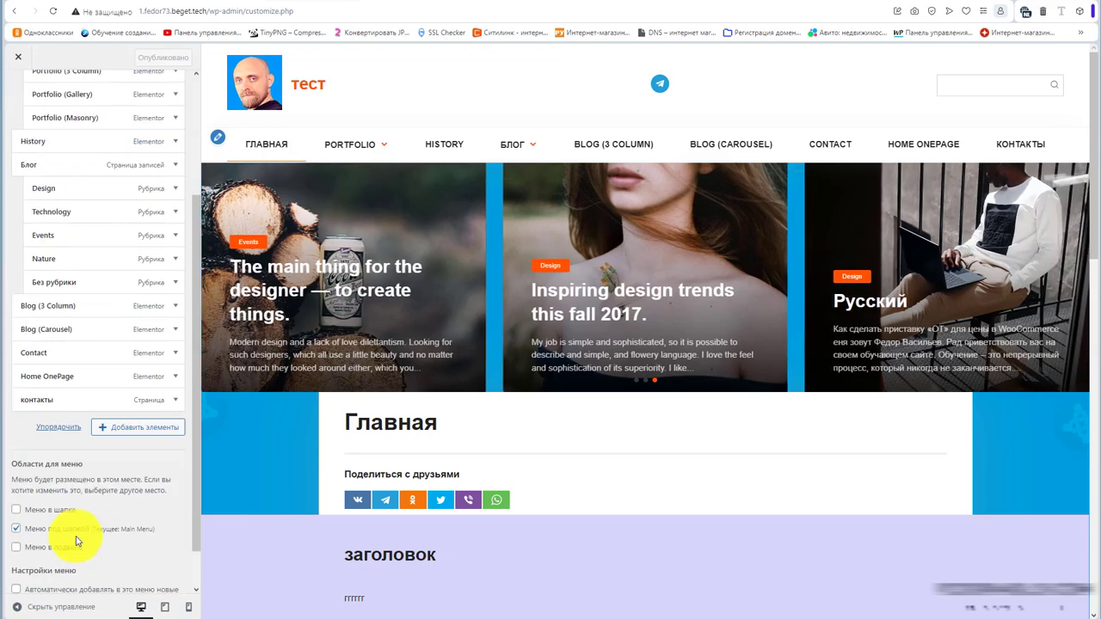
{"action": "scroll", "coordinate": [70, 270], "scroll_direction": "up", "scroll_amount": 1}
{"action": "scroll", "coordinate": [70, 270], "scroll_direction": "up", "scroll_amount": 5}
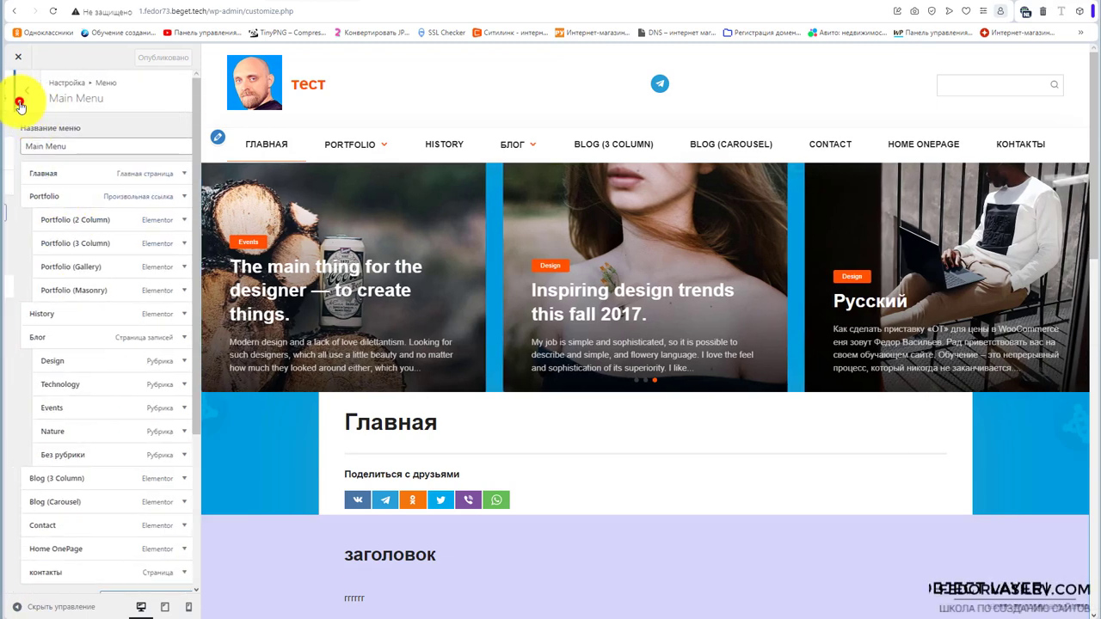
{"action": "left_click", "coordinate": [17, 90]}
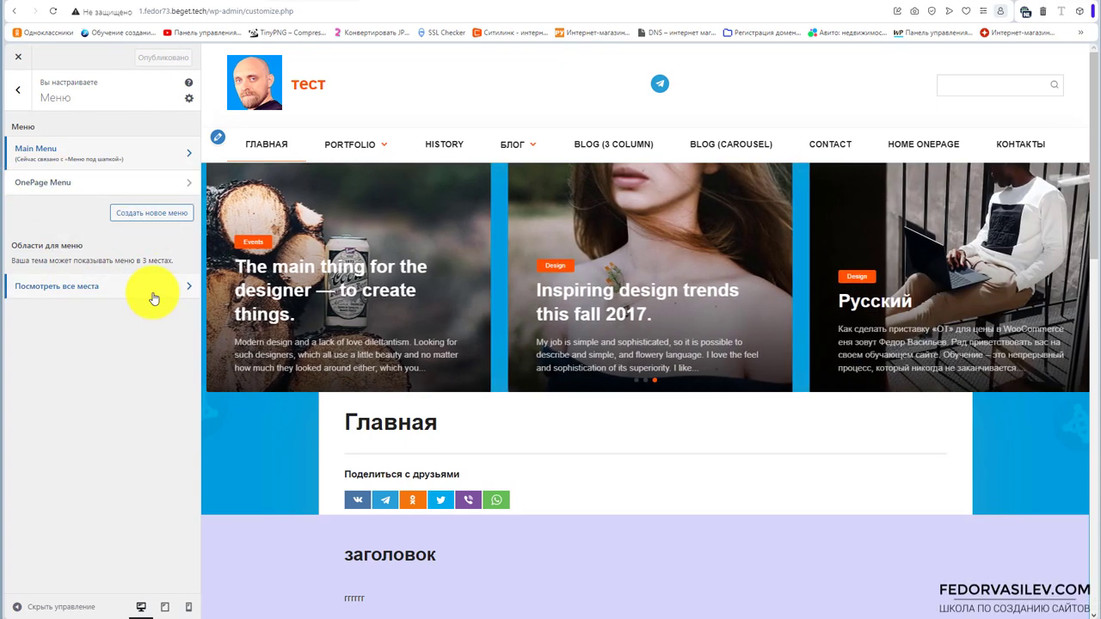
Review the menu choices for the theme's menu locations without changing them, and return to the section list.
{"action": "left_click", "coordinate": [152, 290]}
{"action": "left_click", "coordinate": [88, 255]}
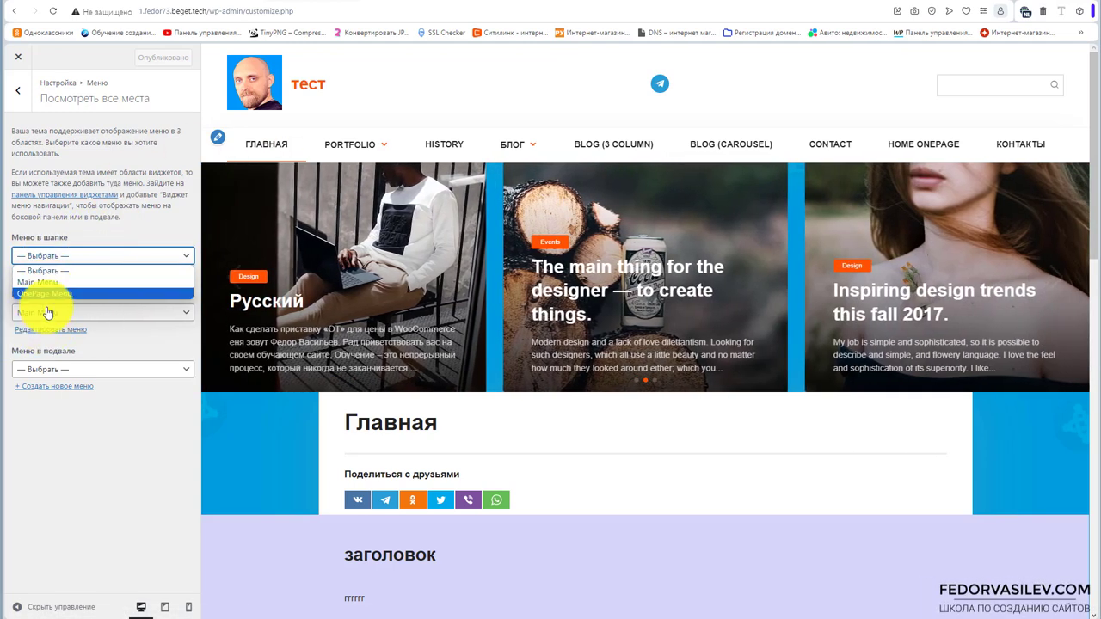
{"action": "left_click", "coordinate": [135, 219]}
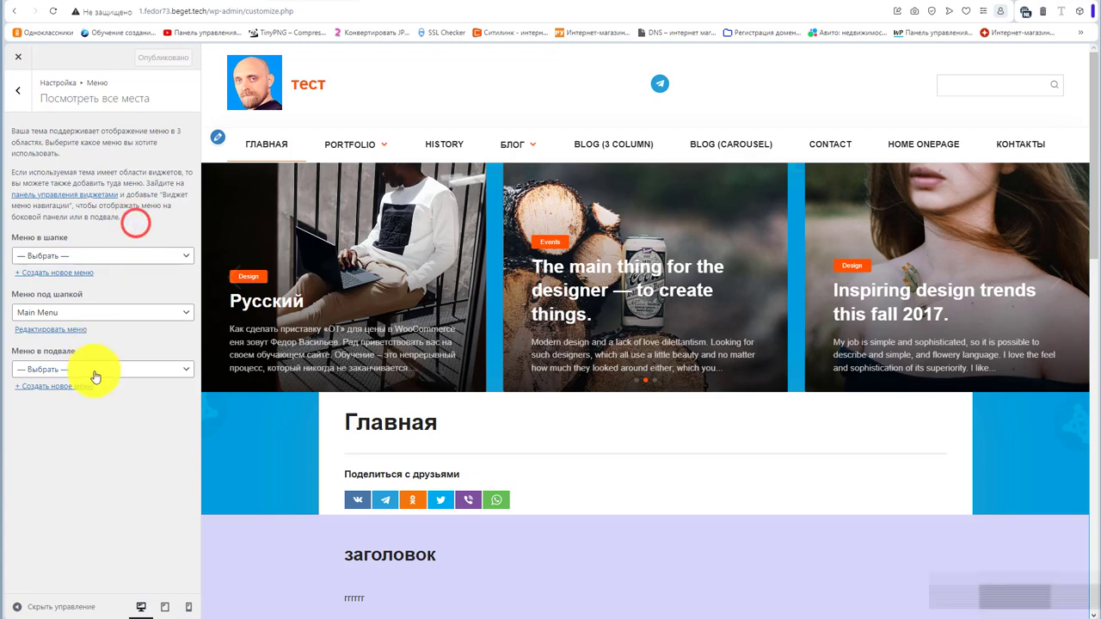
{"action": "left_click", "coordinate": [24, 97]}
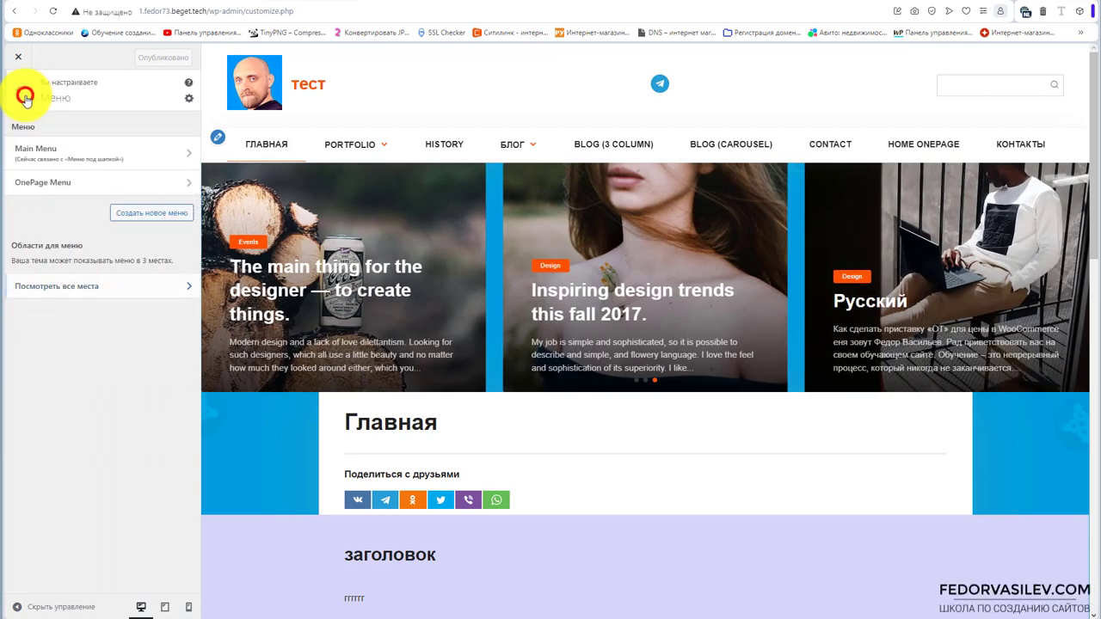
{"action": "left_click", "coordinate": [26, 99]}
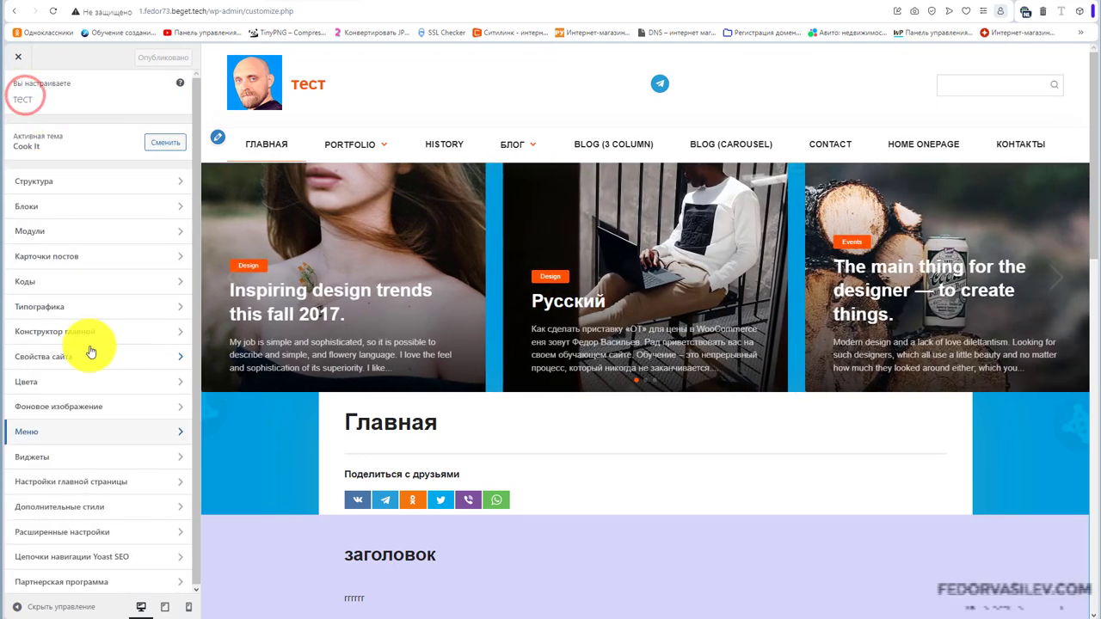
Look at the footer widget areas in the customizer's Виджеты section, including Подвал 1.
{"action": "left_click", "coordinate": [13, 458]}
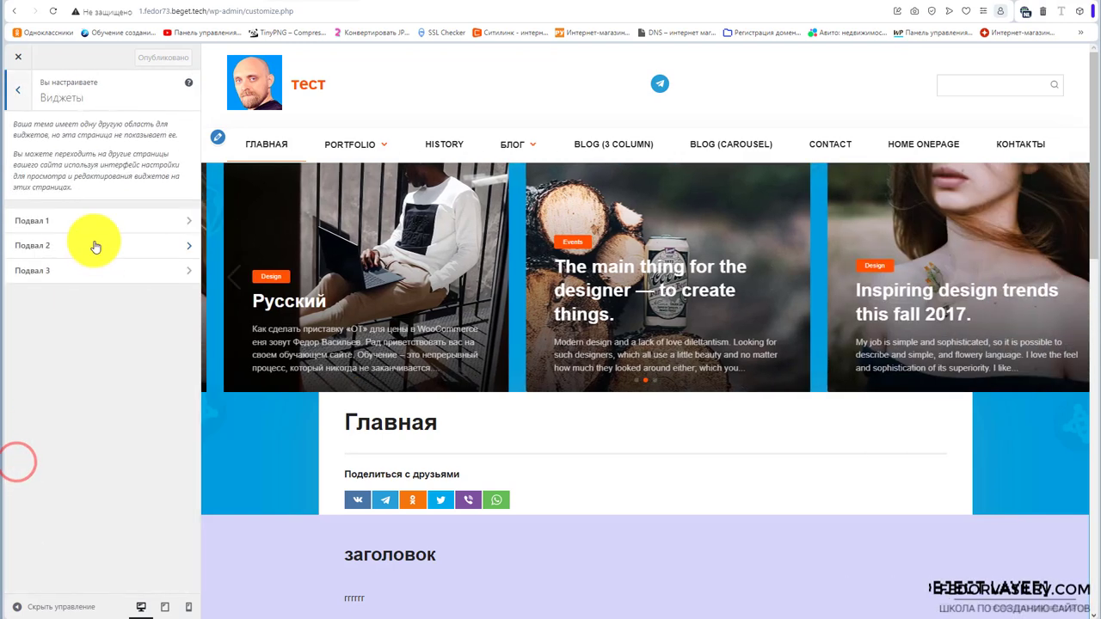
{"action": "left_click", "coordinate": [86, 226]}
{"action": "left_click", "coordinate": [18, 86]}
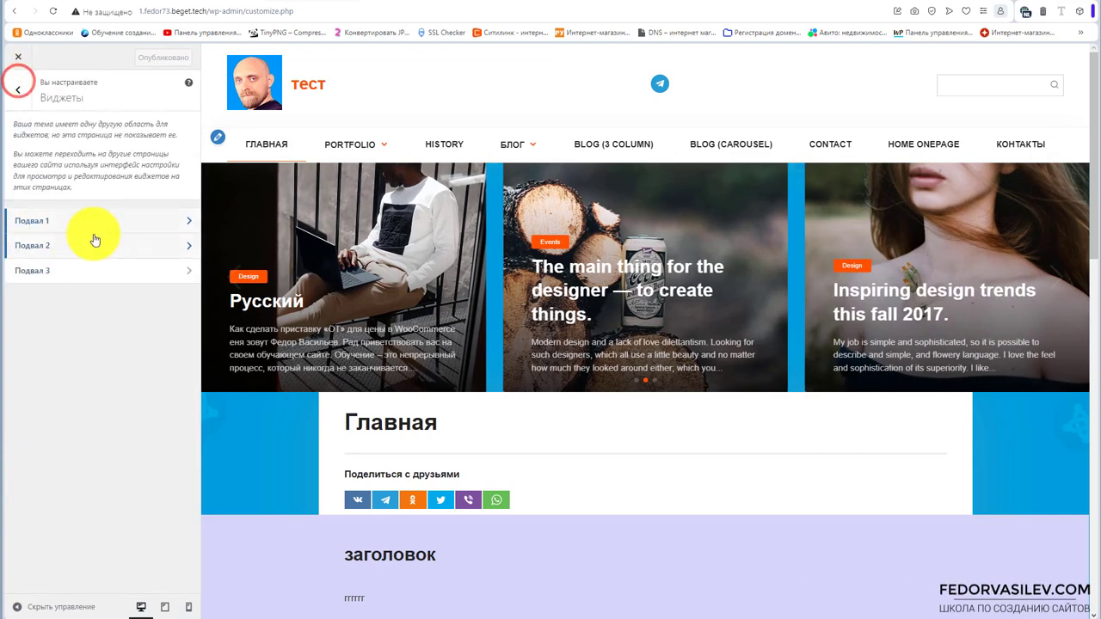
Switch to the admin dashboard and open the Виджеты page under Внешний вид.
{"action": "left_click", "coordinate": [460, 3]}
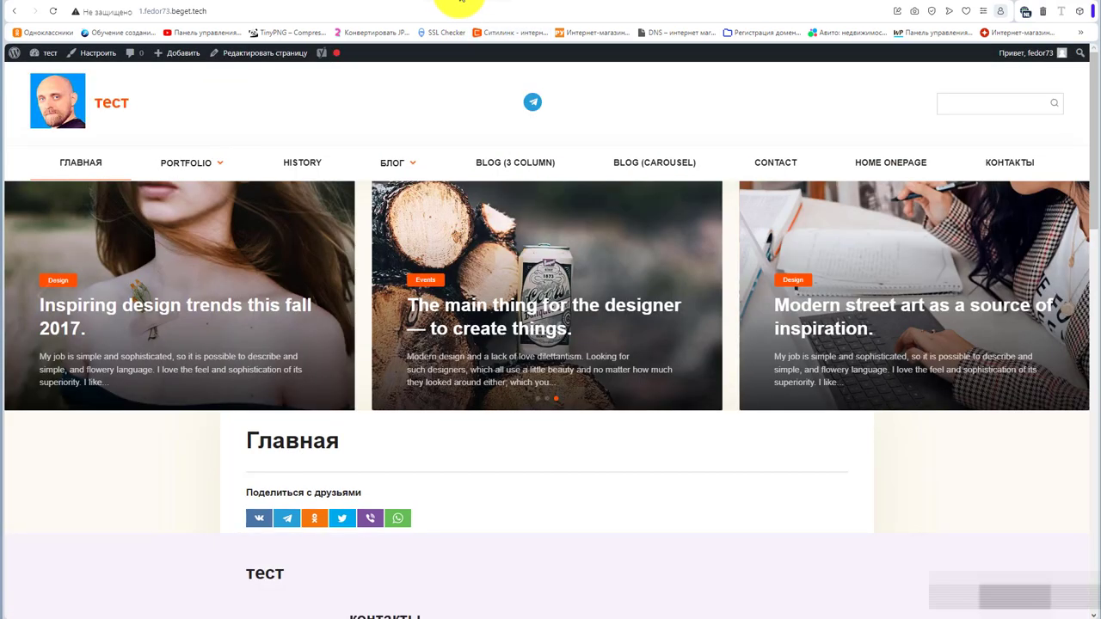
{"action": "left_click", "coordinate": [529, 2]}
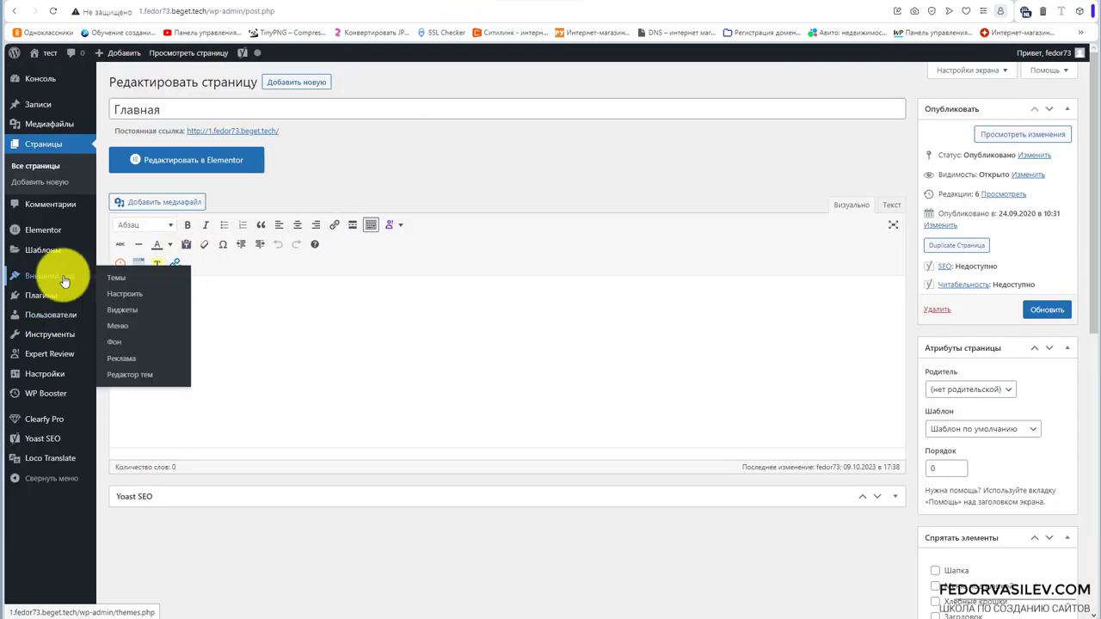
{"action": "left_click", "coordinate": [127, 311]}
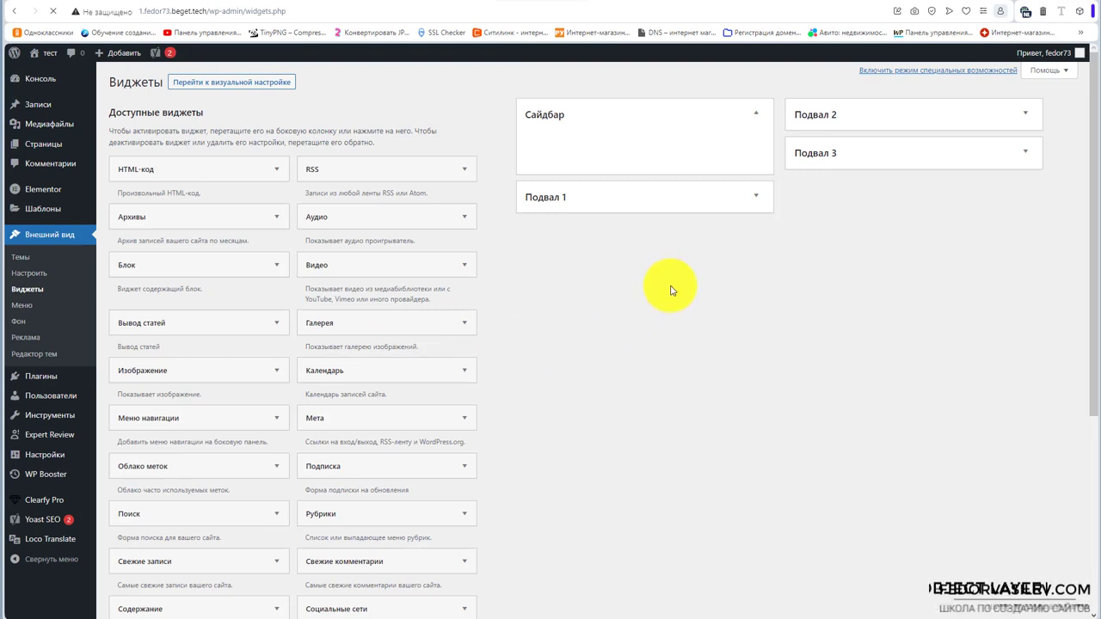
Look inside the Подвал 1 and Подвал 2 widget areas, collapsing Сайдбар as well.
{"action": "left_click", "coordinate": [752, 115]}
{"action": "left_click", "coordinate": [668, 148]}
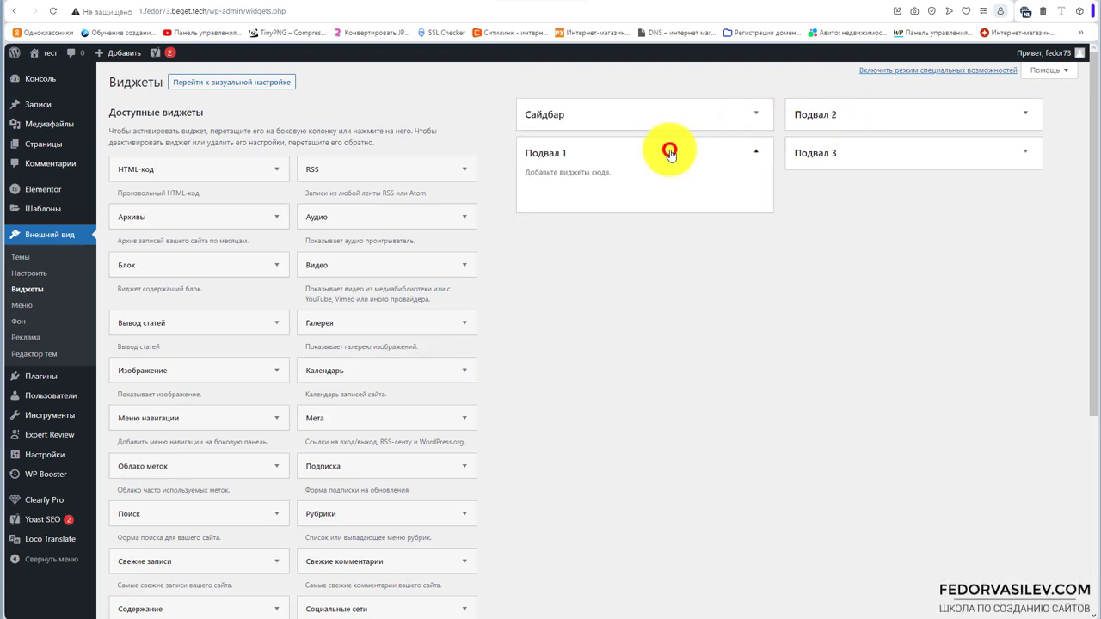
{"action": "left_click", "coordinate": [668, 148]}
{"action": "left_click", "coordinate": [841, 113]}
{"action": "left_click", "coordinate": [843, 113]}
Expand the Подвал 1 area, add the Архивы widget to it and collapse the widget's settings.
{"action": "left_click", "coordinate": [665, 150]}
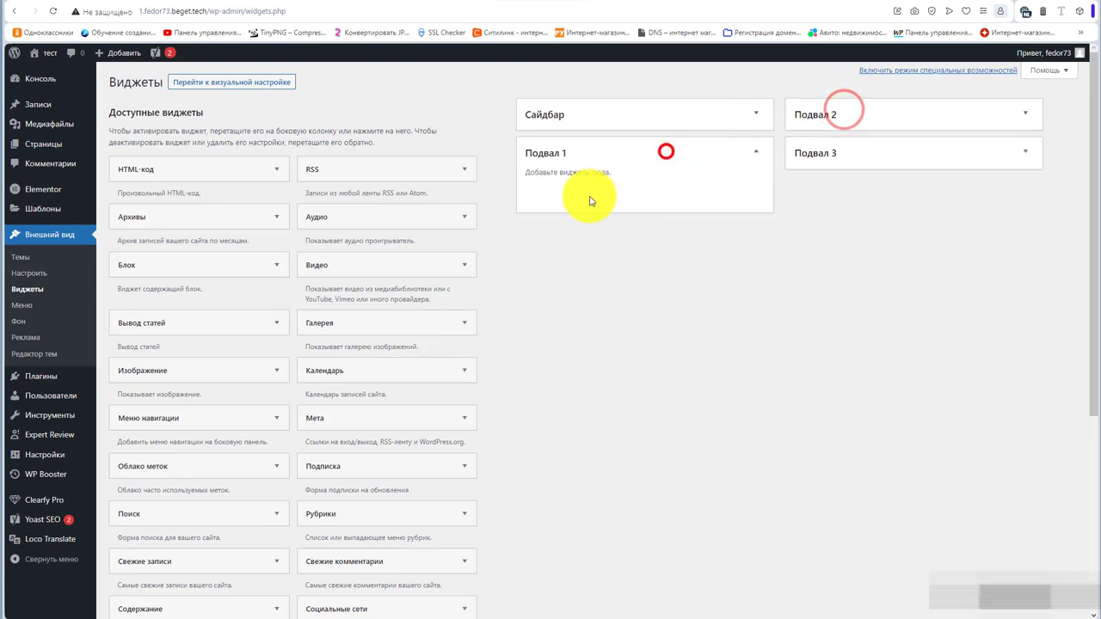
{"action": "left_click_drag", "start_coordinate": [143, 216], "coordinate": [599, 188]}
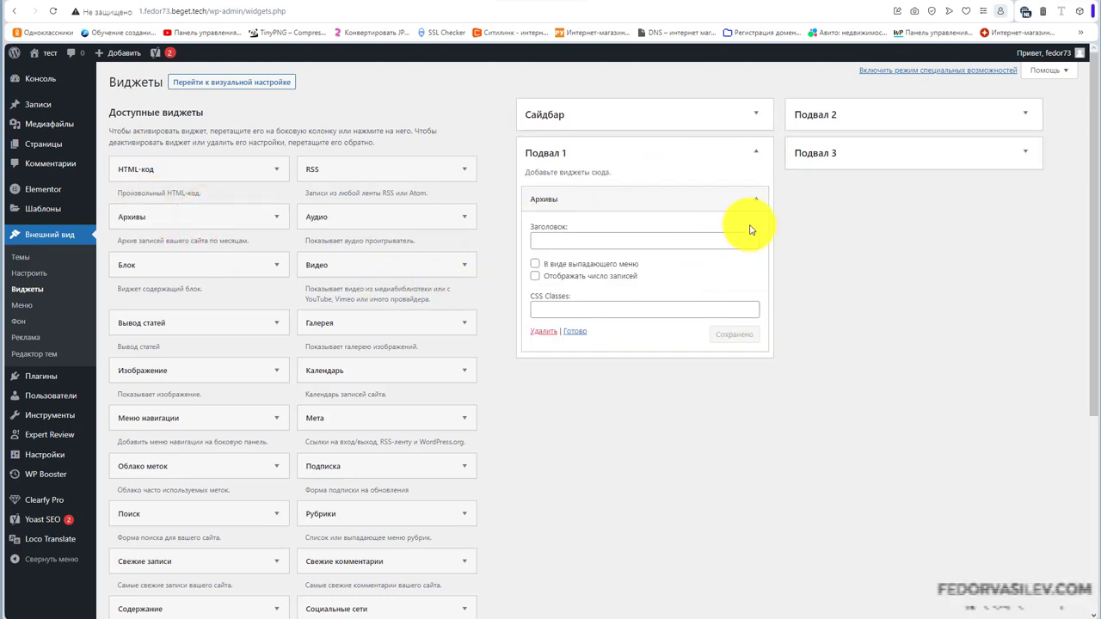
{"action": "left_click", "coordinate": [757, 200]}
Add the Поиск widget to the Подвал 2 area.
{"action": "scroll", "coordinate": [214, 405], "scroll_direction": "down", "scroll_amount": 2}
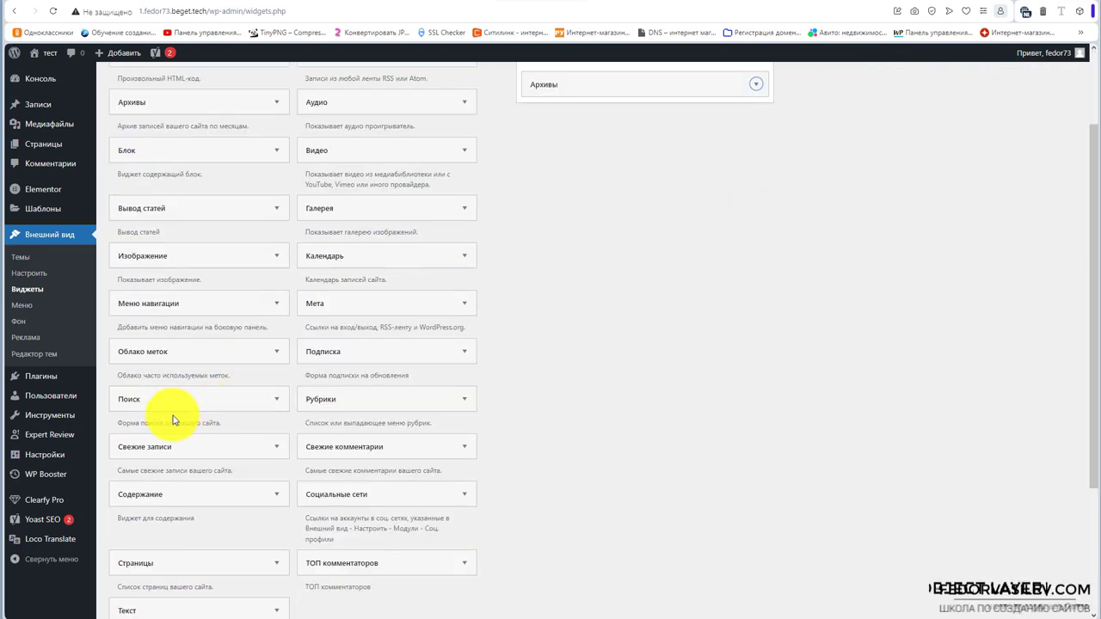
{"action": "left_click_drag", "start_coordinate": [169, 455], "coordinate": [160, 419]}
{"action": "left_click", "coordinate": [272, 400]}
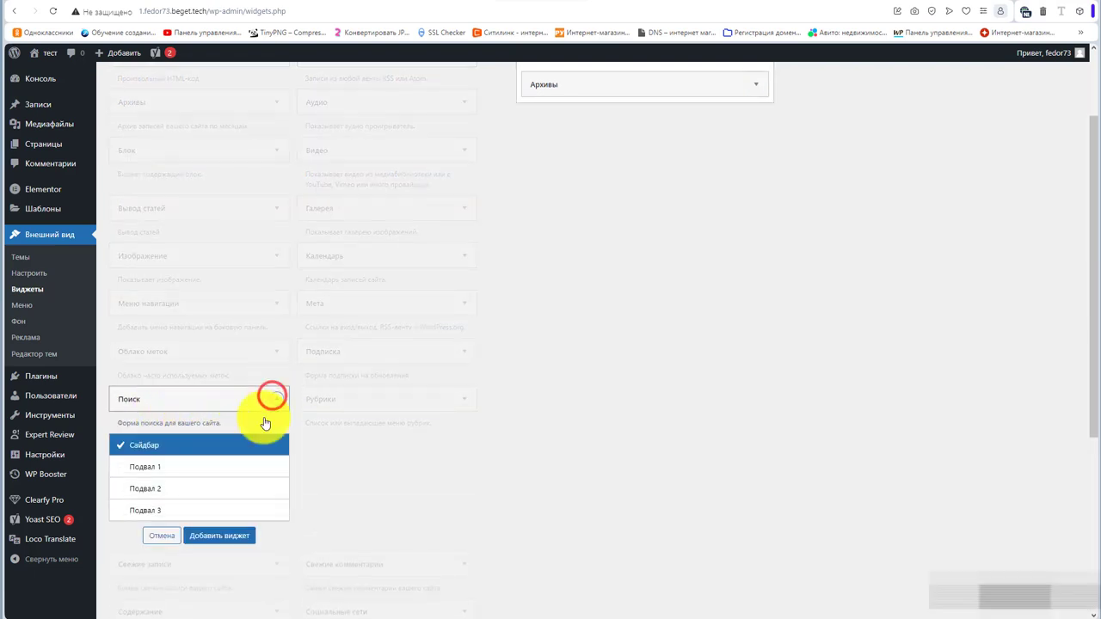
{"action": "left_click", "coordinate": [152, 489]}
{"action": "left_click", "coordinate": [197, 534]}
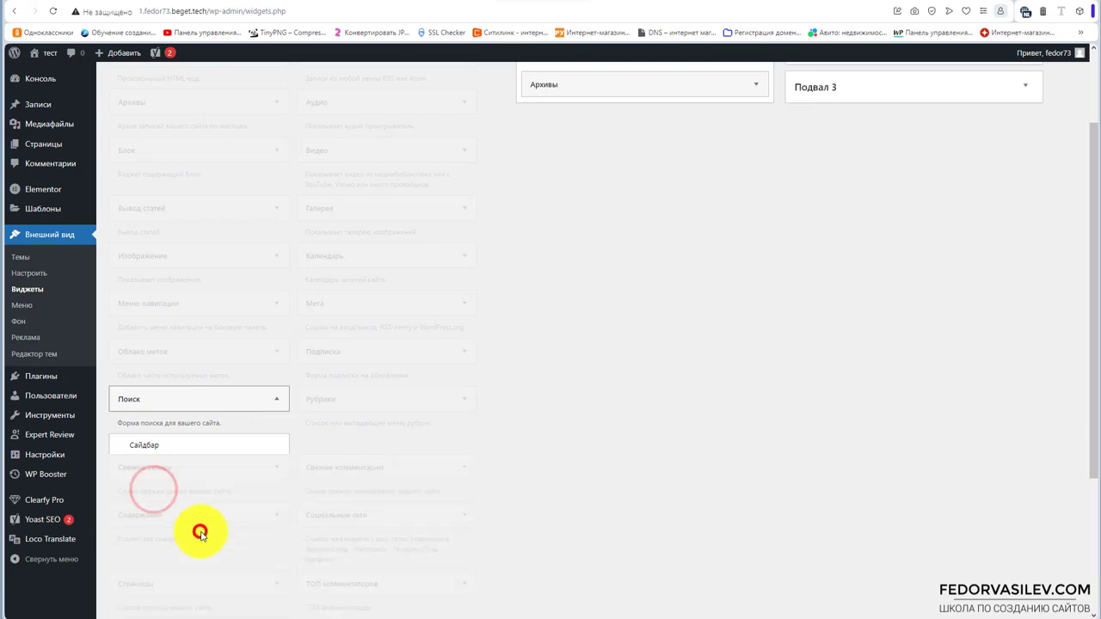
Add the Рубрики widget to the Подвал 3 area and expand the Сайдбар area.
{"action": "scroll", "coordinate": [461, 323], "scroll_direction": "down", "scroll_amount": 2}
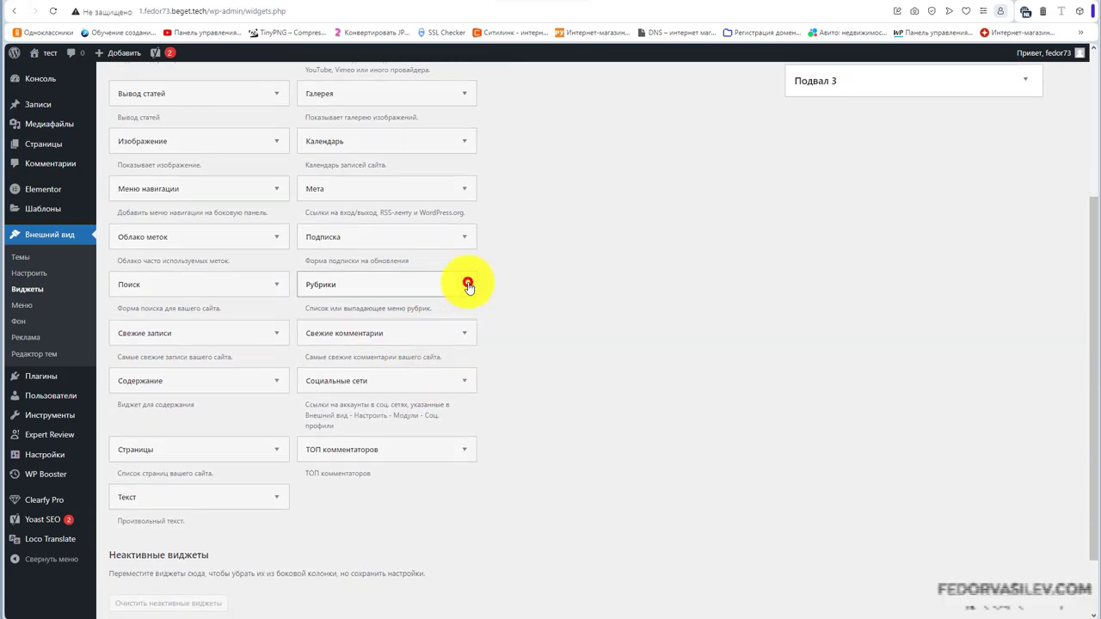
{"action": "left_click", "coordinate": [465, 284]}
{"action": "left_click", "coordinate": [336, 396]}
{"action": "left_click", "coordinate": [410, 424]}
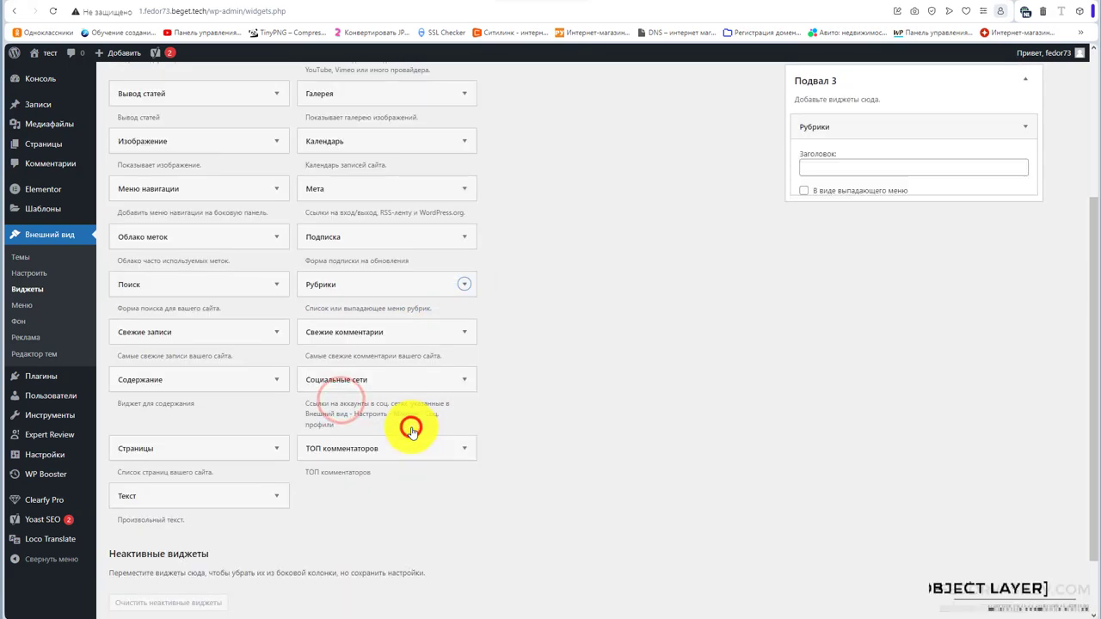
{"action": "left_click", "coordinate": [561, 121]}
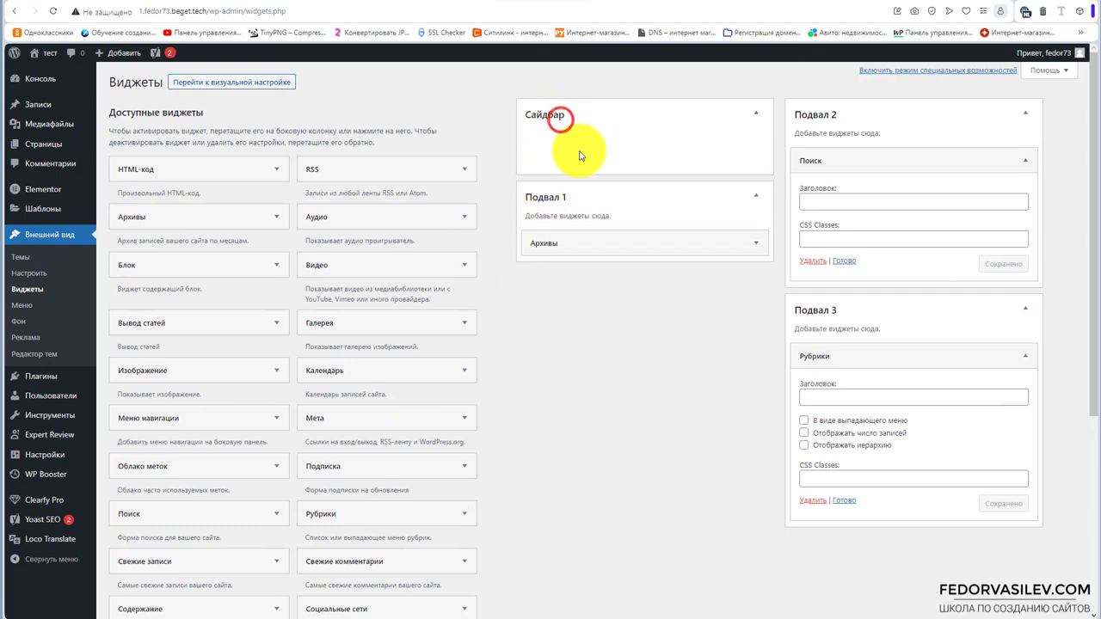
Switch to the site's front page, reload it and check the Архивы, search and Рубрики widgets in the footer.
{"action": "left_click", "coordinate": [594, 2]}
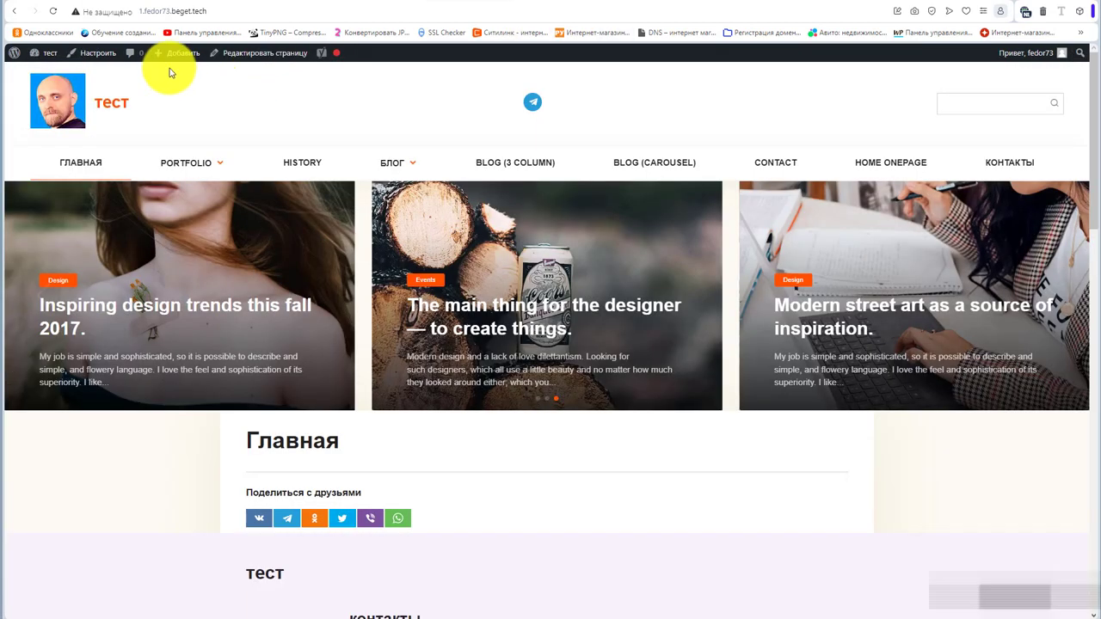
{"action": "left_click", "coordinate": [53, 10]}
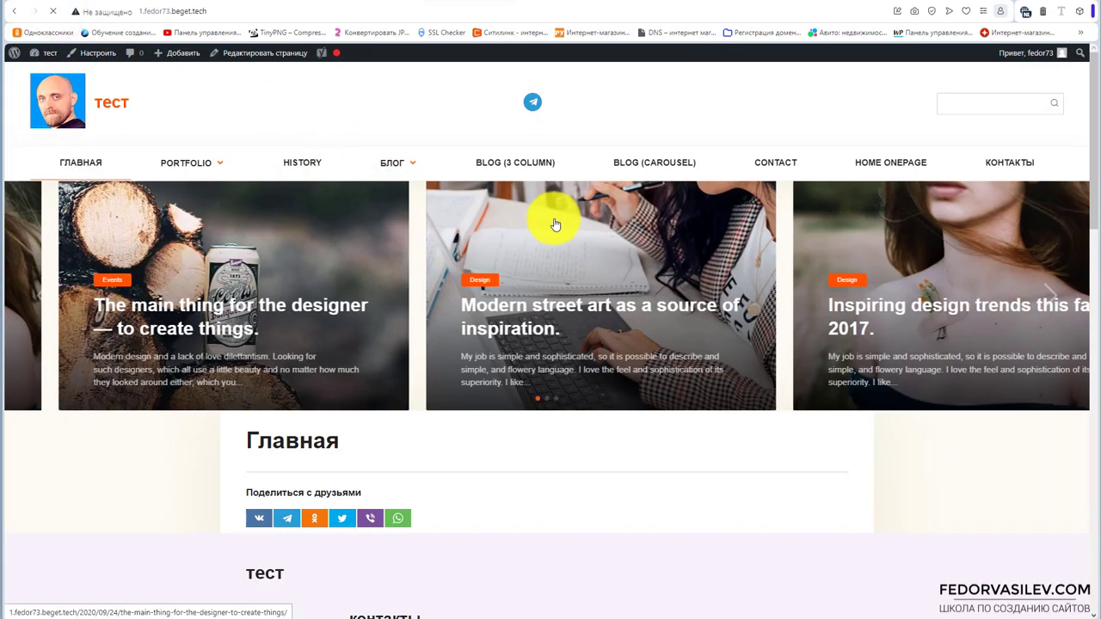
{"action": "scroll", "coordinate": [555, 224], "scroll_direction": "down", "scroll_amount": 5}
{"action": "scroll", "coordinate": [551, 241], "scroll_direction": "down", "scroll_amount": 10}
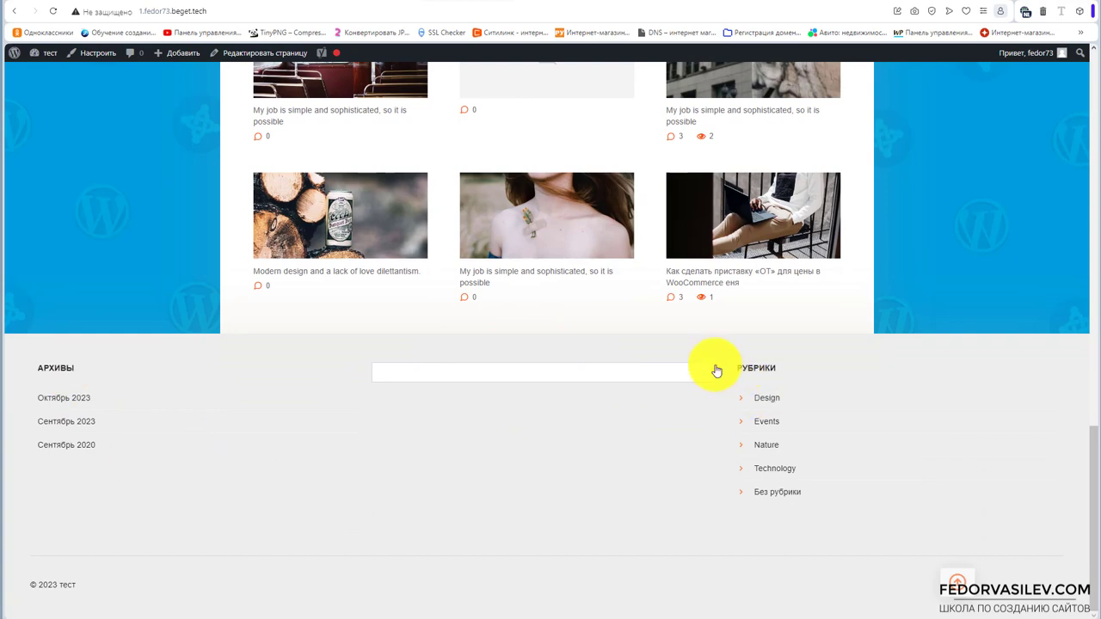
{"action": "left_click_drag", "start_coordinate": [752, 405], "coordinate": [778, 493]}
{"action": "left_click_drag", "start_coordinate": [32, 358], "coordinate": [94, 446]}
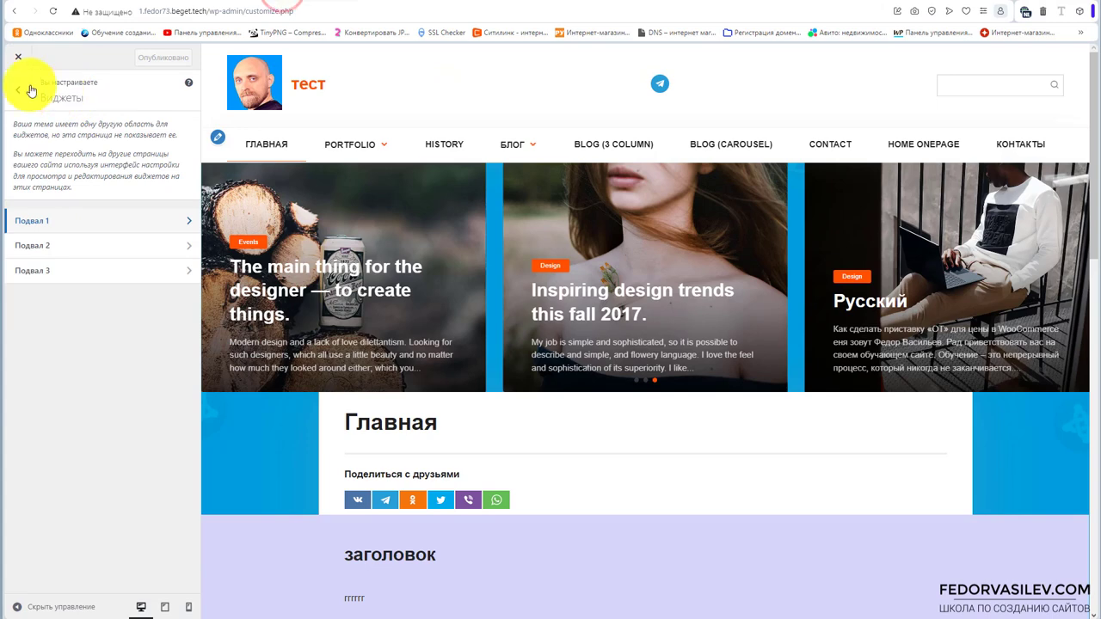
Look at the Настройки главной страницы and Дополнительные стили sections of the customizer.
{"action": "left_click", "coordinate": [18, 97]}
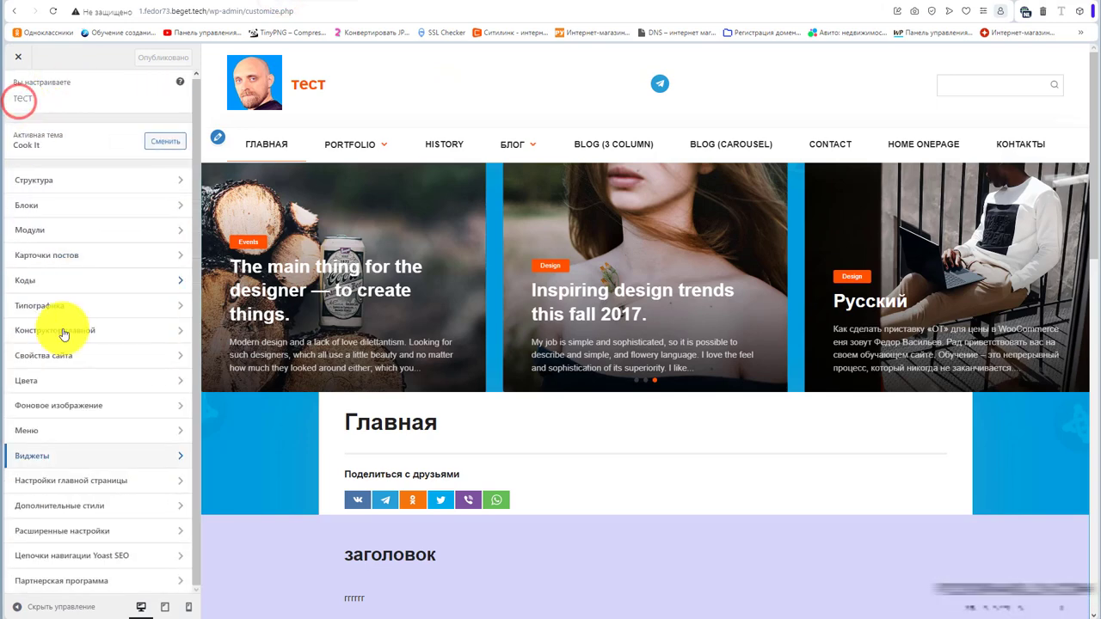
{"action": "left_click", "coordinate": [70, 481]}
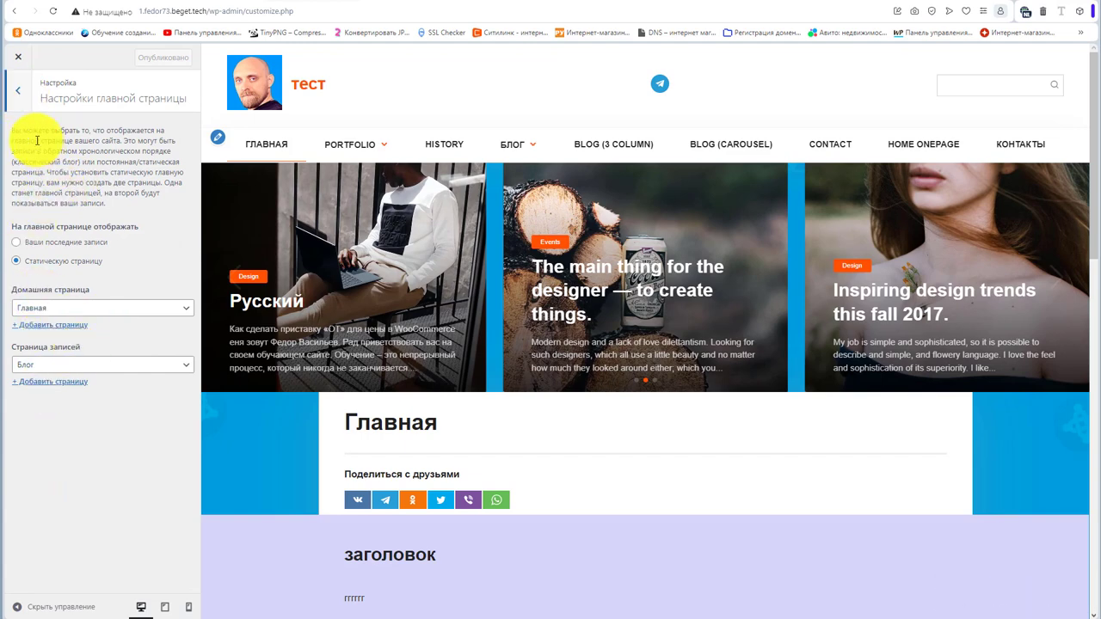
{"action": "left_click", "coordinate": [18, 93]}
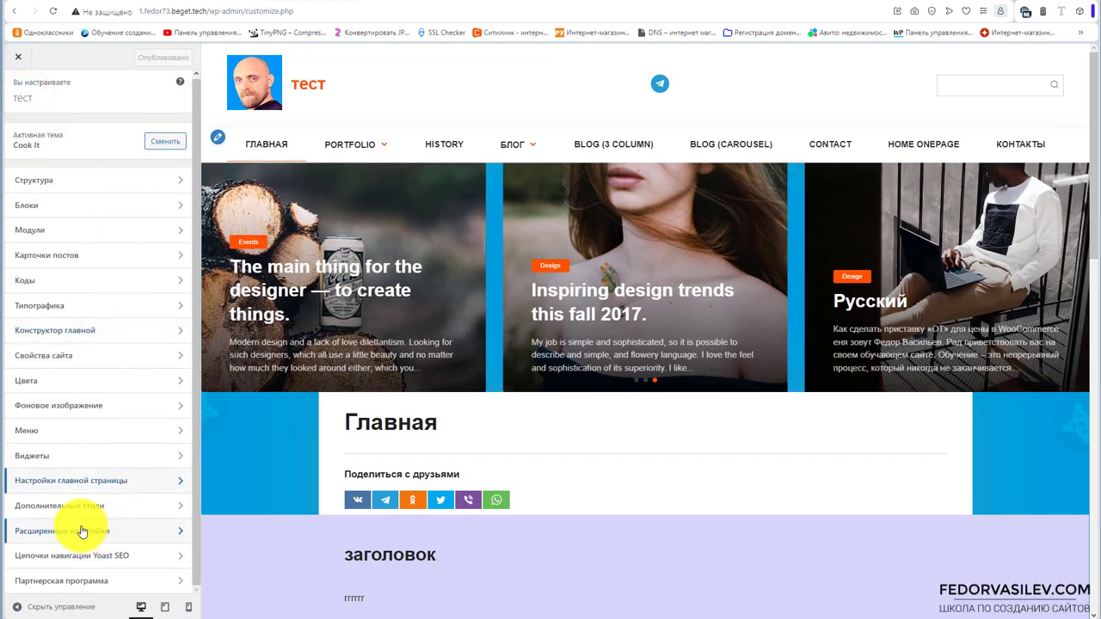
{"action": "left_click", "coordinate": [70, 512]}
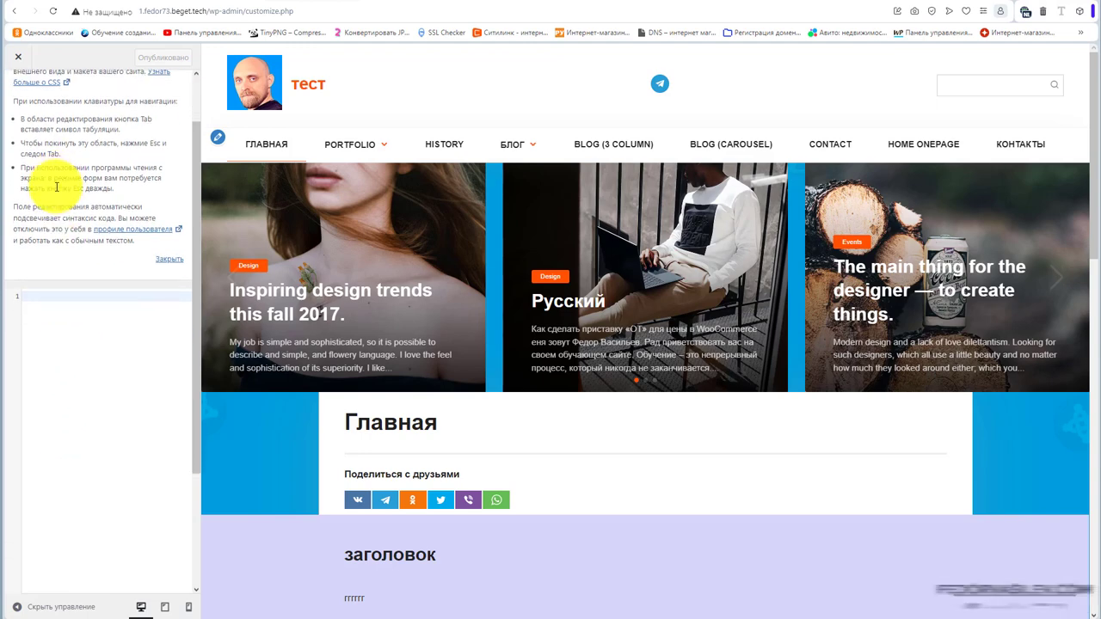
{"action": "left_click", "coordinate": [19, 91]}
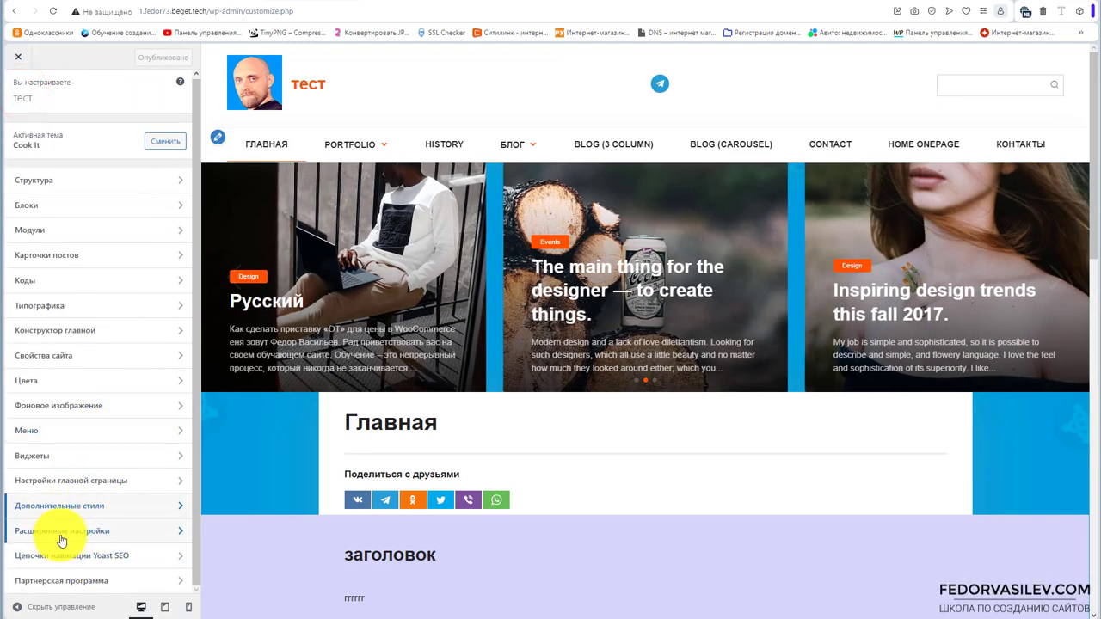
Enable Контент на всю ширину in Расширенные настройки and check the front page preview down to the footer.
{"action": "left_click", "coordinate": [61, 534]}
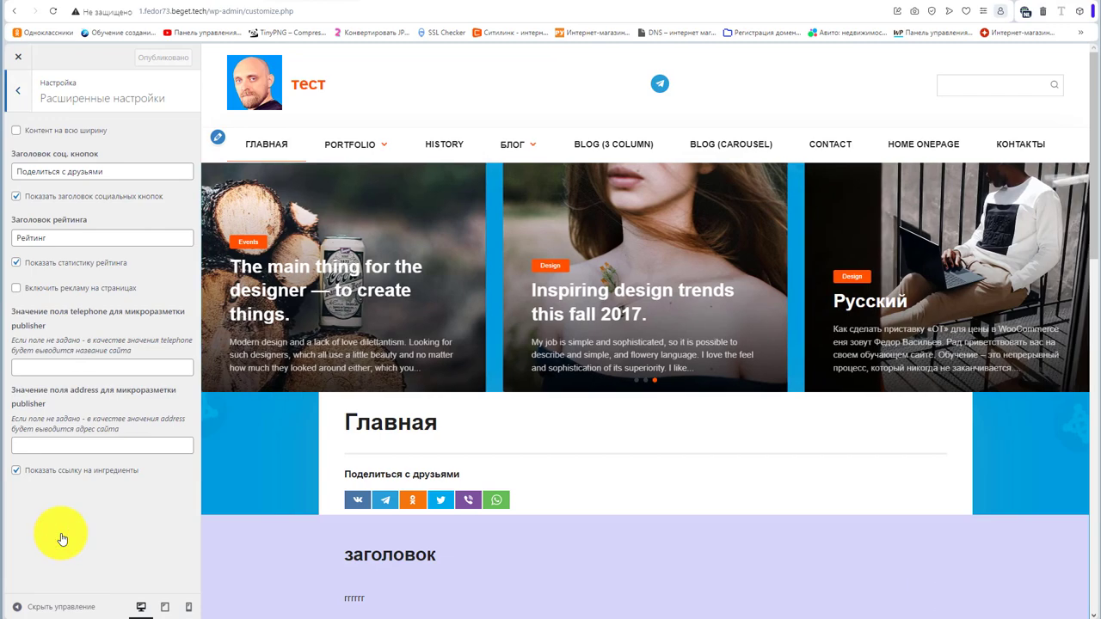
{"action": "left_click", "coordinate": [17, 130]}
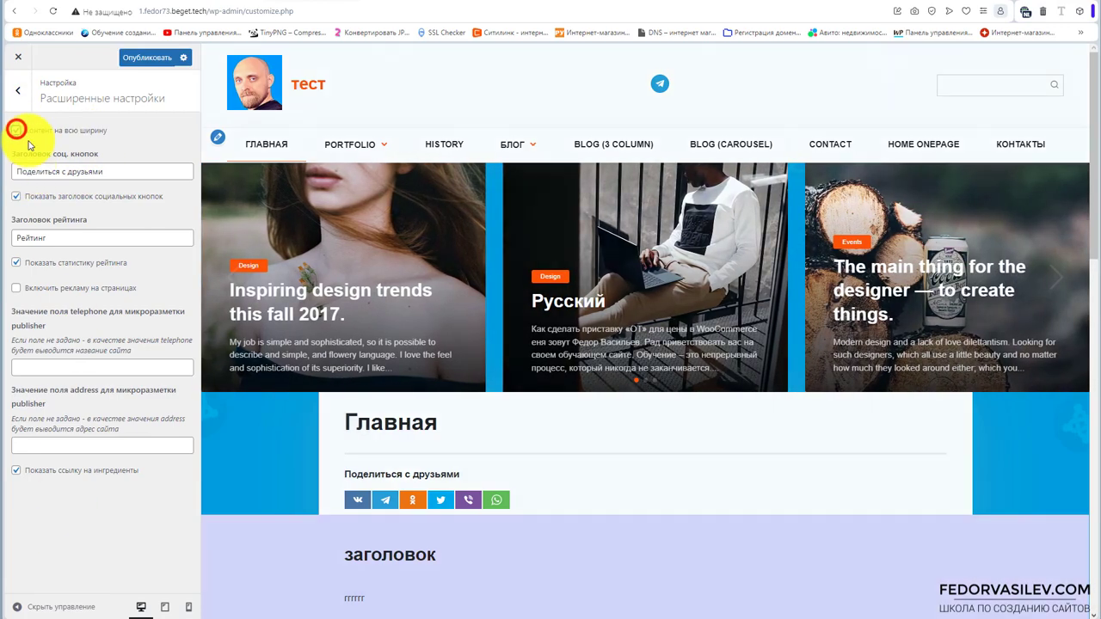
{"action": "scroll", "coordinate": [345, 251], "scroll_direction": "down", "scroll_amount": 7}
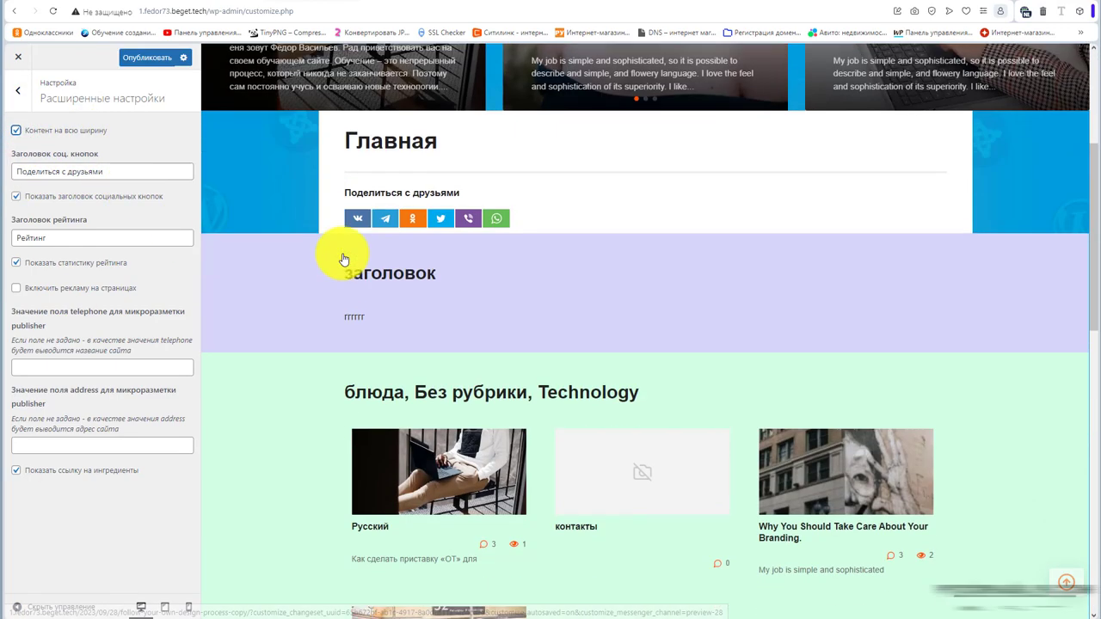
{"action": "scroll", "coordinate": [347, 251], "scroll_direction": "down", "scroll_amount": 7}
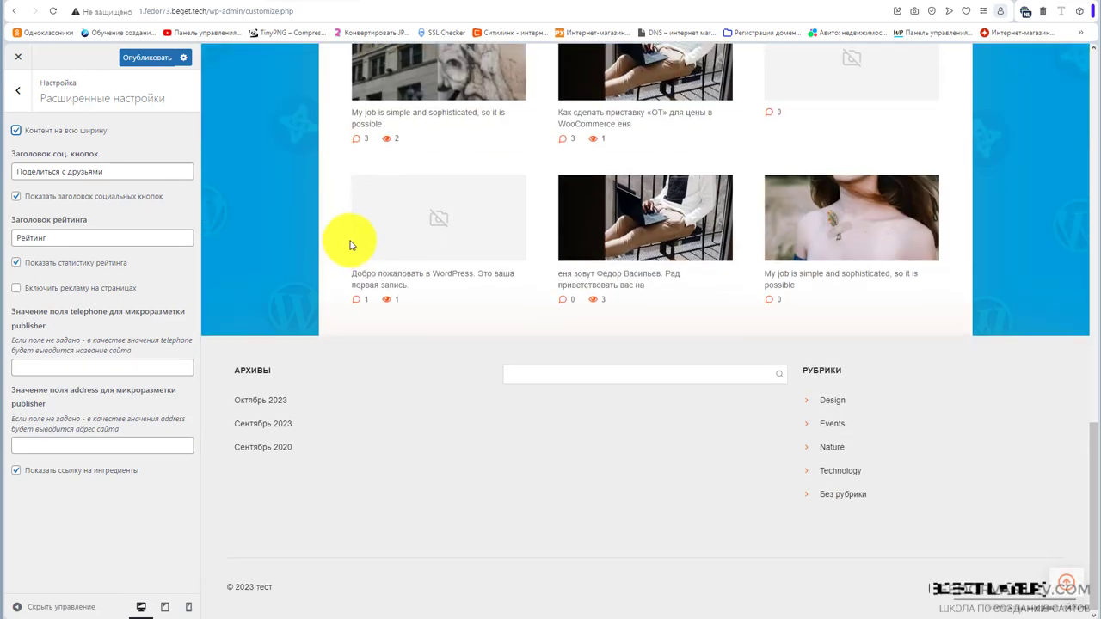
{"action": "scroll", "coordinate": [347, 248], "scroll_direction": "up", "scroll_amount": 11}
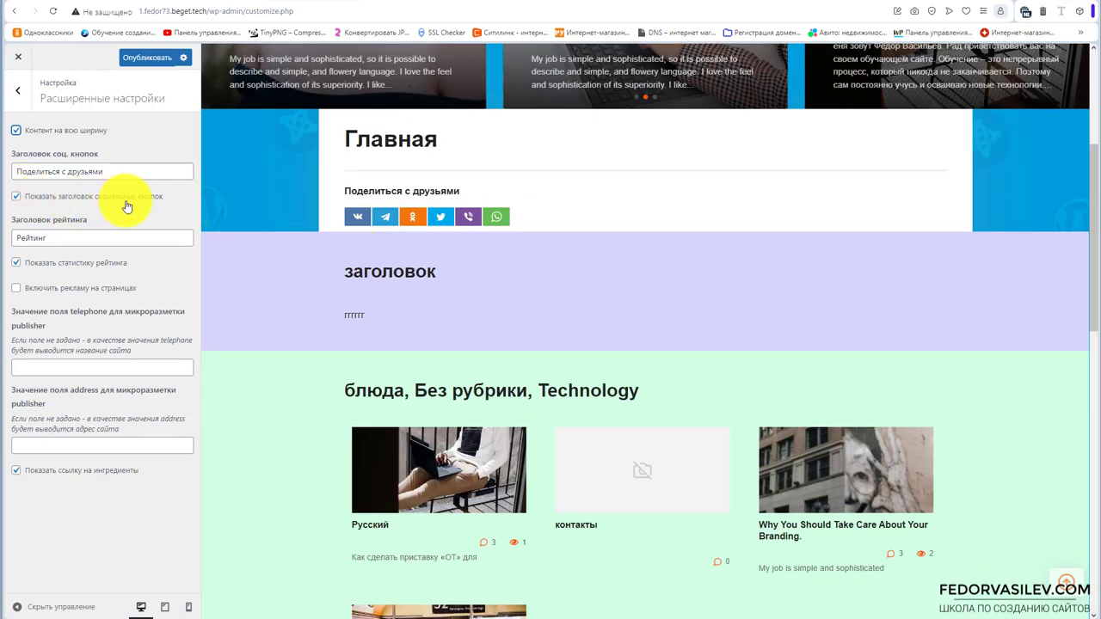
Turn off Показать заголовок социальных кнопок and look at the publisher telephone and address microdata fields, leaving them empty.
{"action": "left_click", "coordinate": [17, 198]}
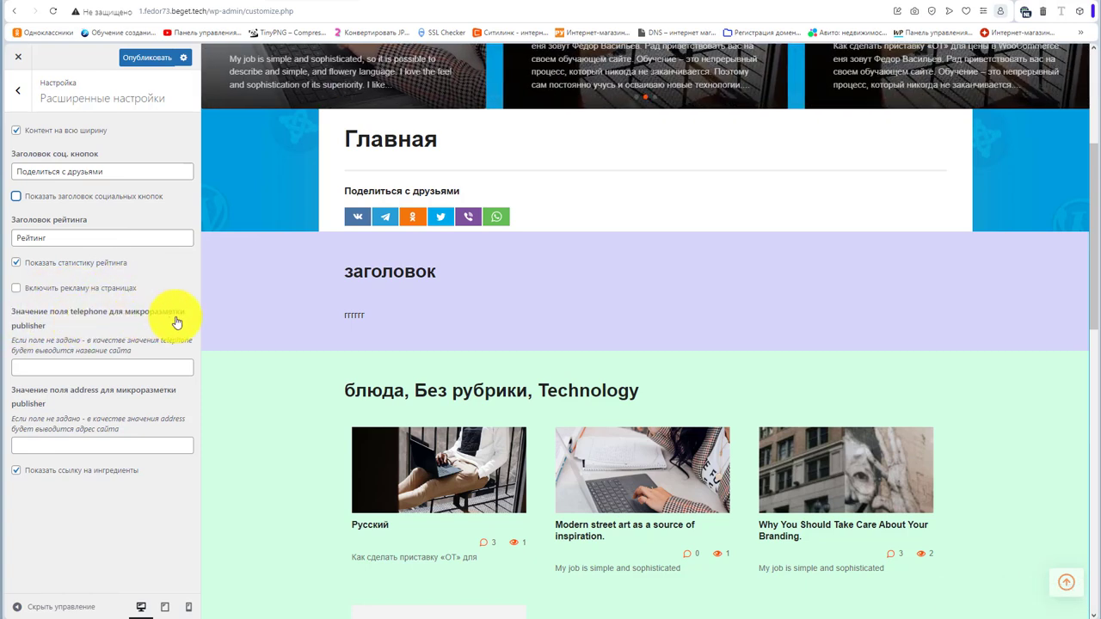
{"action": "left_click", "coordinate": [35, 364]}
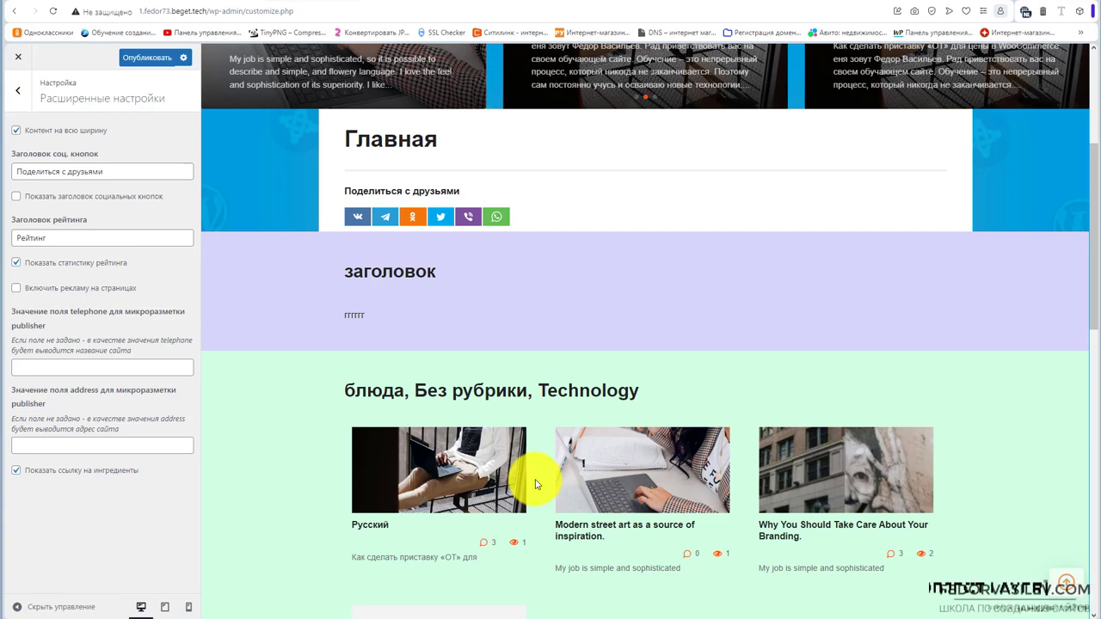
{"action": "scroll", "coordinate": [564, 478], "scroll_direction": "up", "scroll_amount": 4}
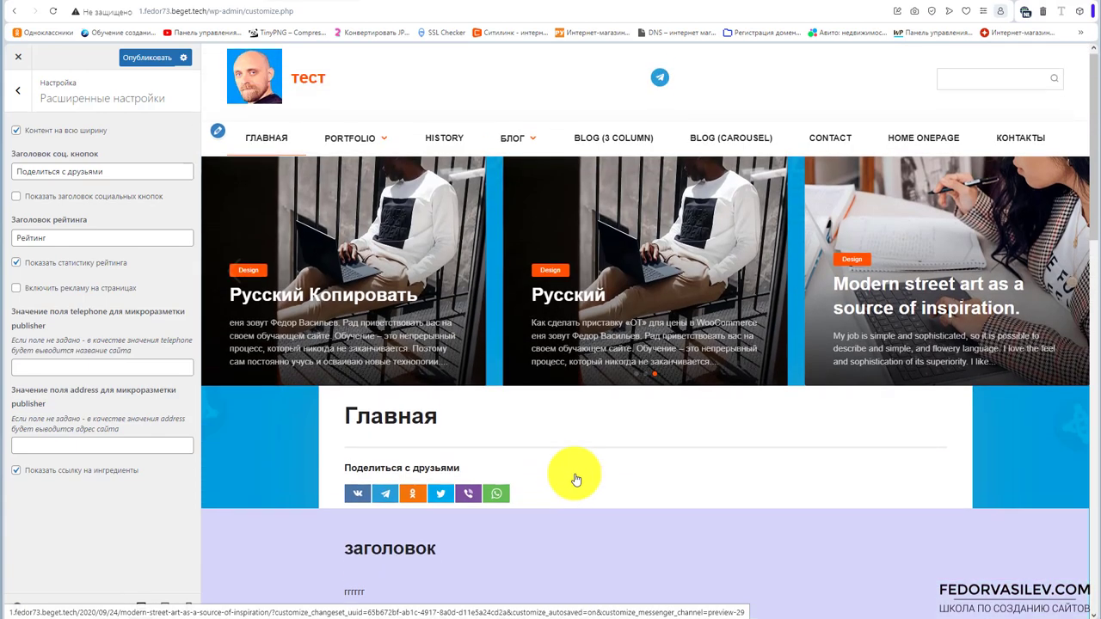
{"action": "left_click", "coordinate": [38, 368]}
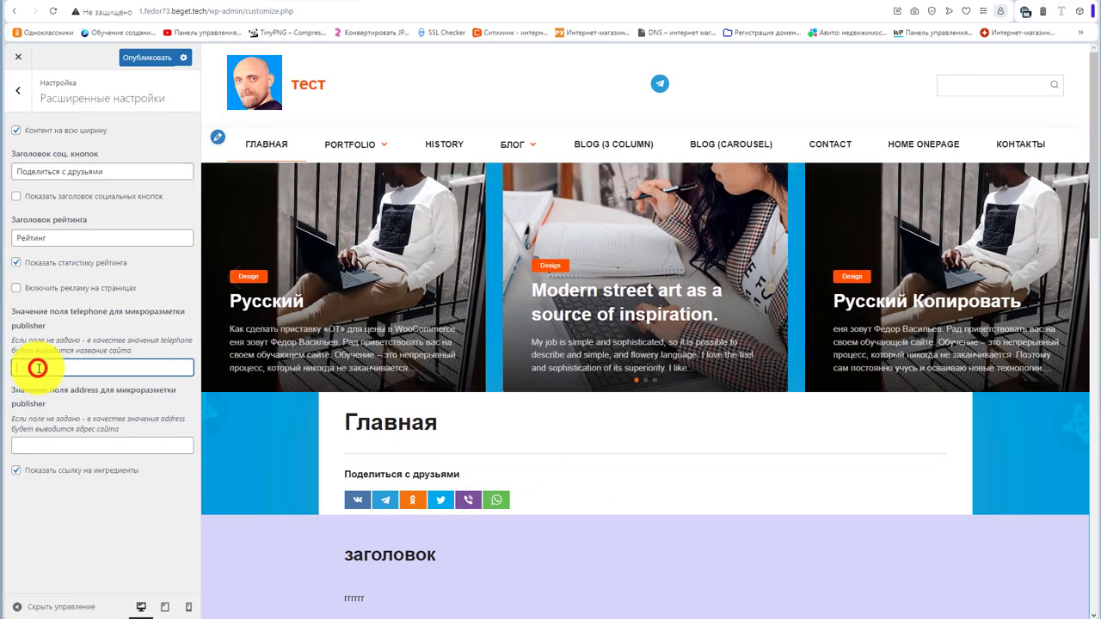
{"action": "left_click", "coordinate": [166, 415]}
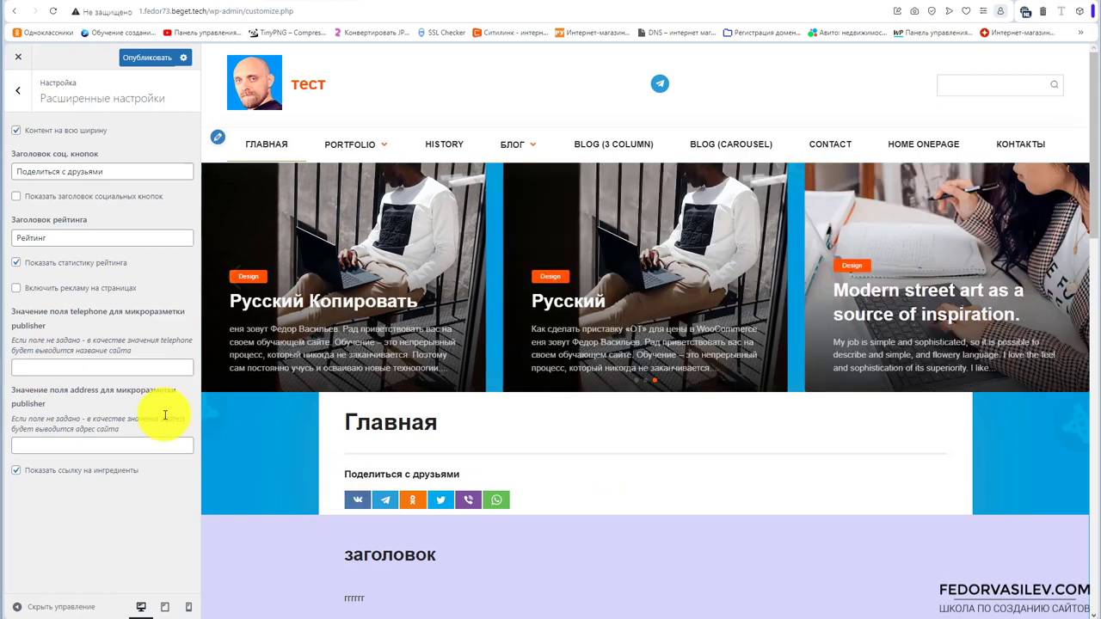
{"action": "left_click", "coordinate": [109, 445]}
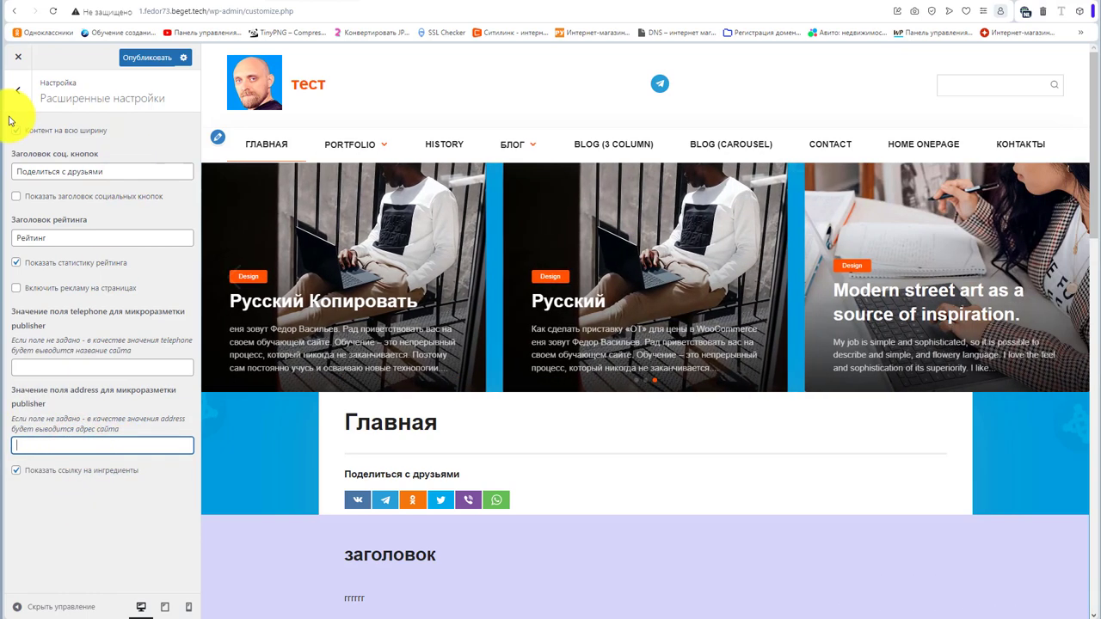
Return to the main customizer list, publish the changes and close the customizer.
{"action": "left_click", "coordinate": [17, 90]}
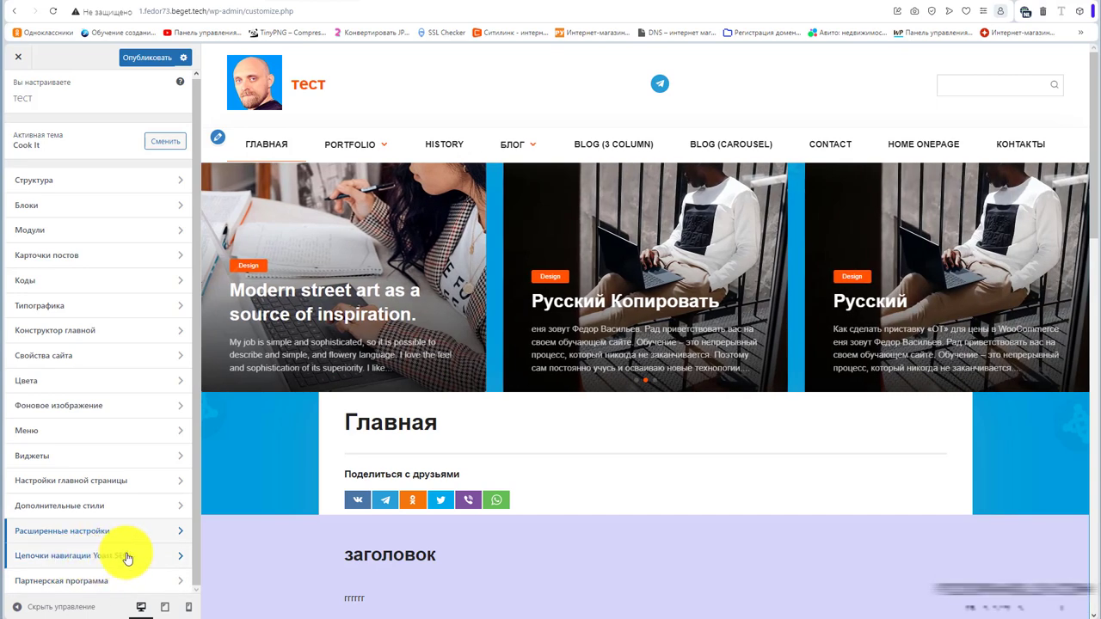
{"action": "left_click", "coordinate": [56, 580]}
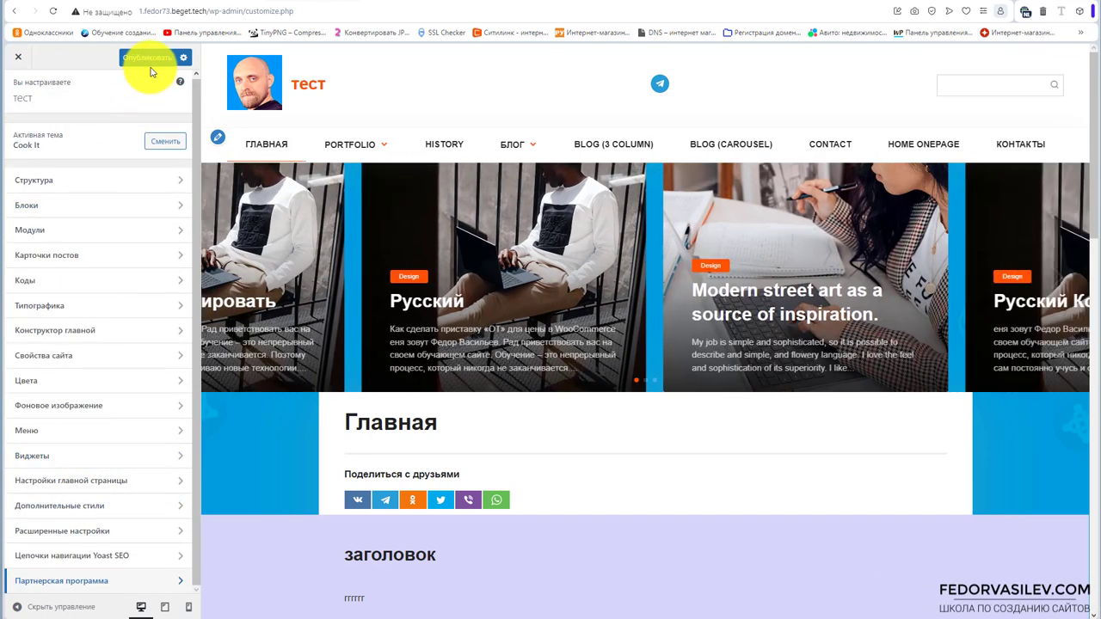
{"action": "left_click", "coordinate": [150, 60]}
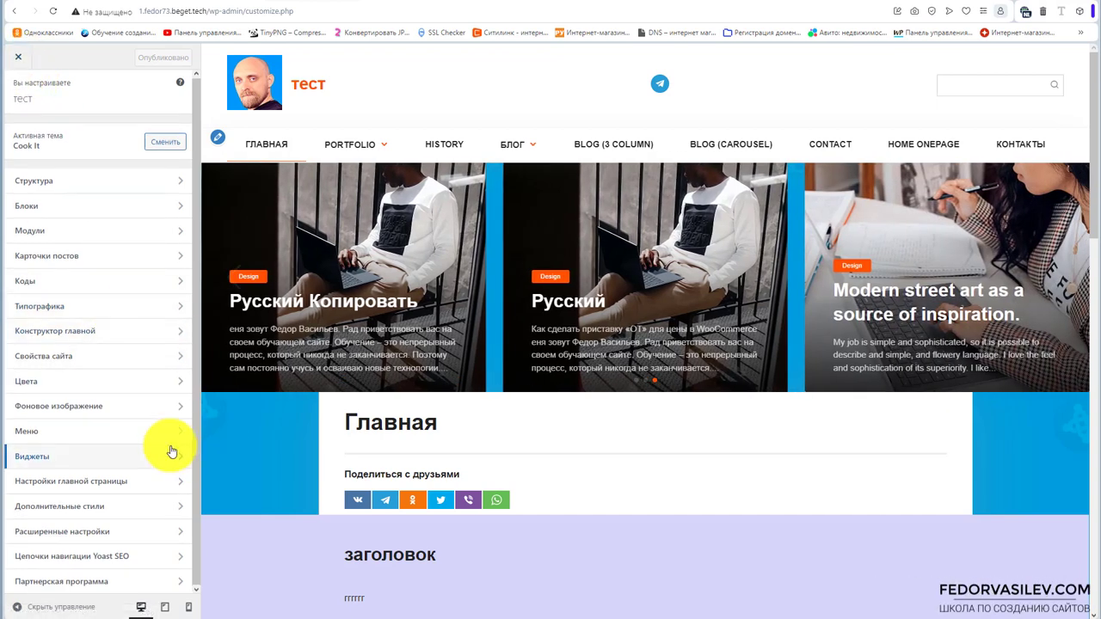
{"action": "left_click", "coordinate": [17, 63]}
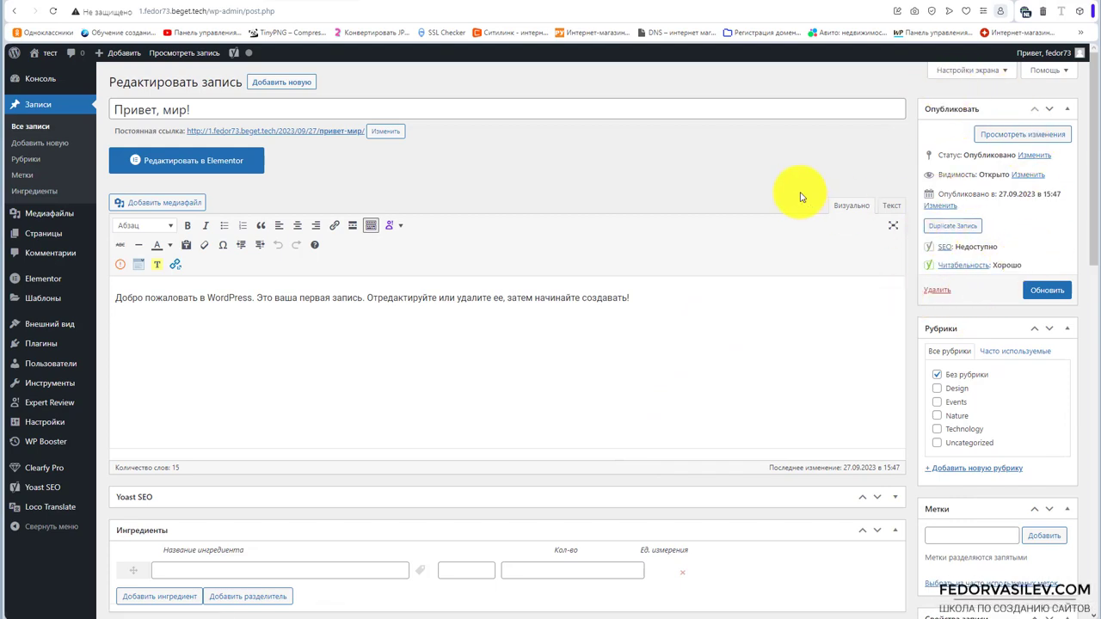
Examine the Привет, мир! post's edit page, including the title, recipe fields and Спрятать элементы options.
{"action": "scroll", "coordinate": [800, 197], "scroll_direction": "down", "scroll_amount": 3}
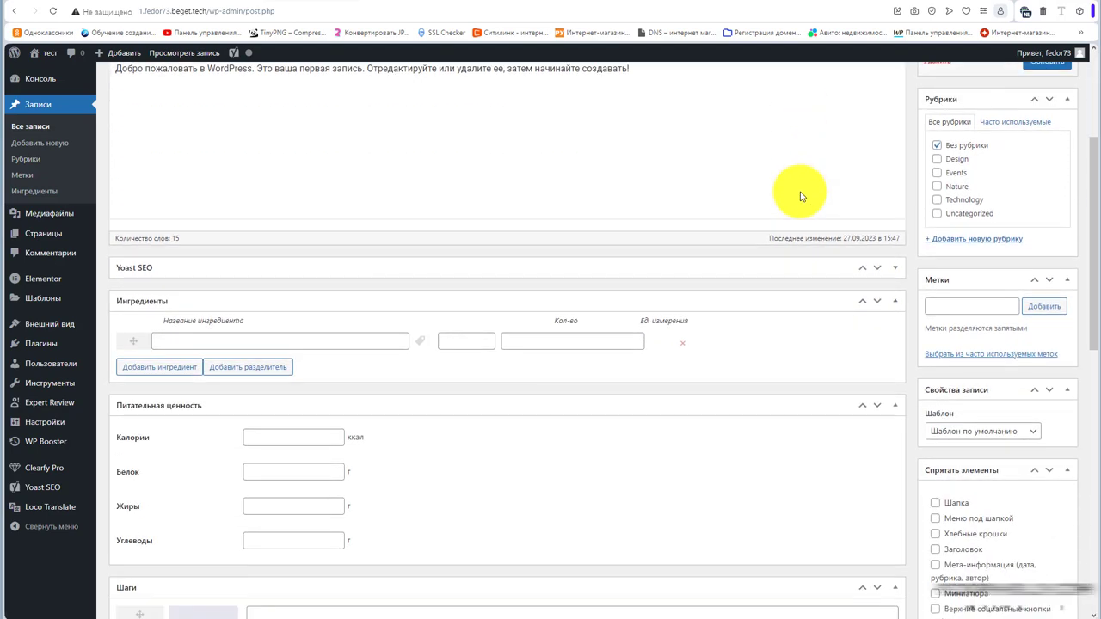
{"action": "scroll", "coordinate": [800, 197], "scroll_direction": "down", "scroll_amount": 4}
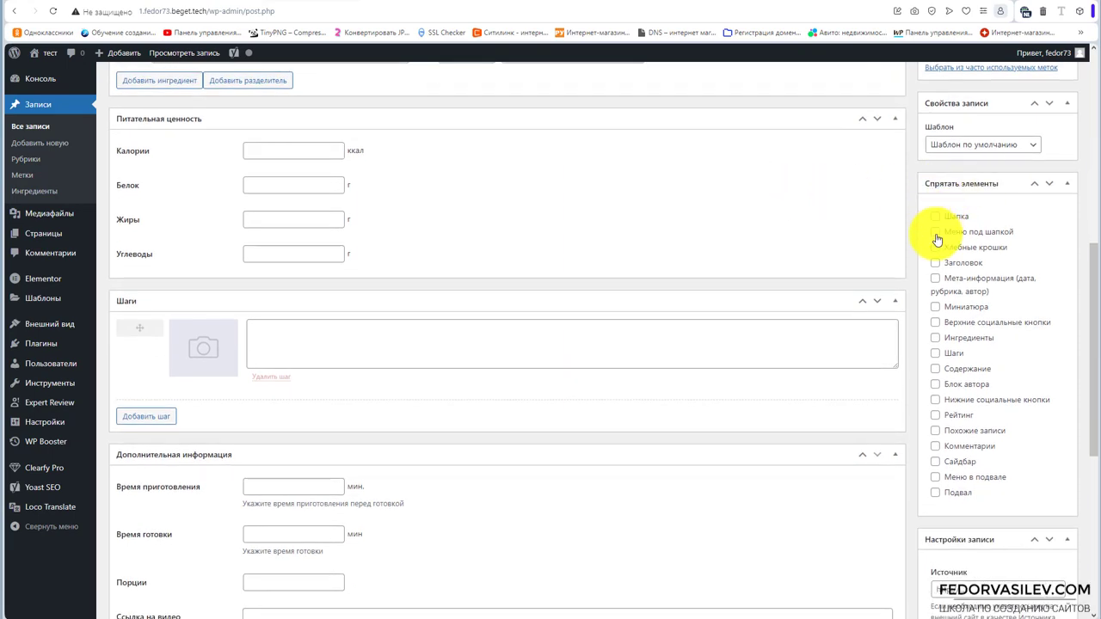
{"action": "scroll", "coordinate": [651, 319], "scroll_direction": "up", "scroll_amount": 5}
{"action": "scroll", "coordinate": [270, 270], "scroll_direction": "up", "scroll_amount": 2}
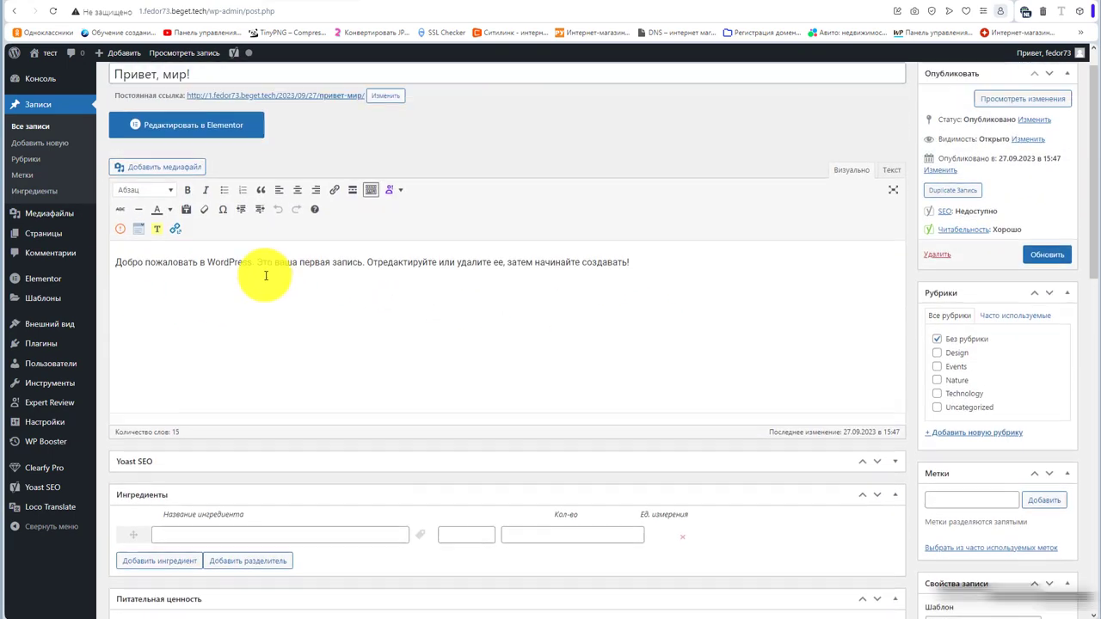
{"action": "left_click_drag", "start_coordinate": [219, 110], "coordinate": [12, 98]}
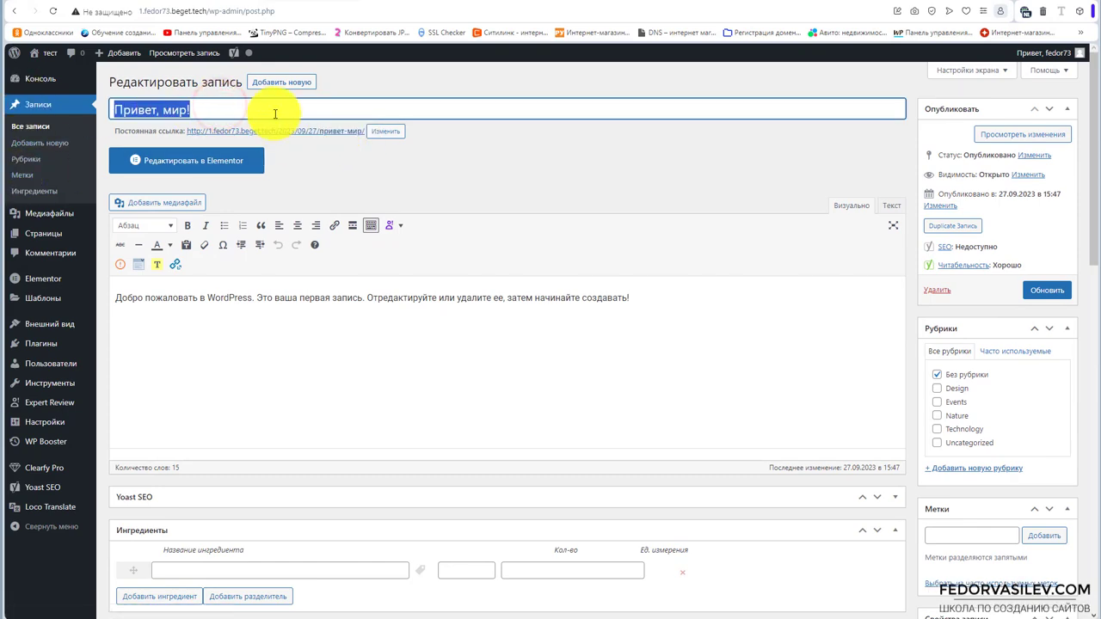
{"action": "scroll", "coordinate": [800, 216], "scroll_direction": "down", "scroll_amount": 7}
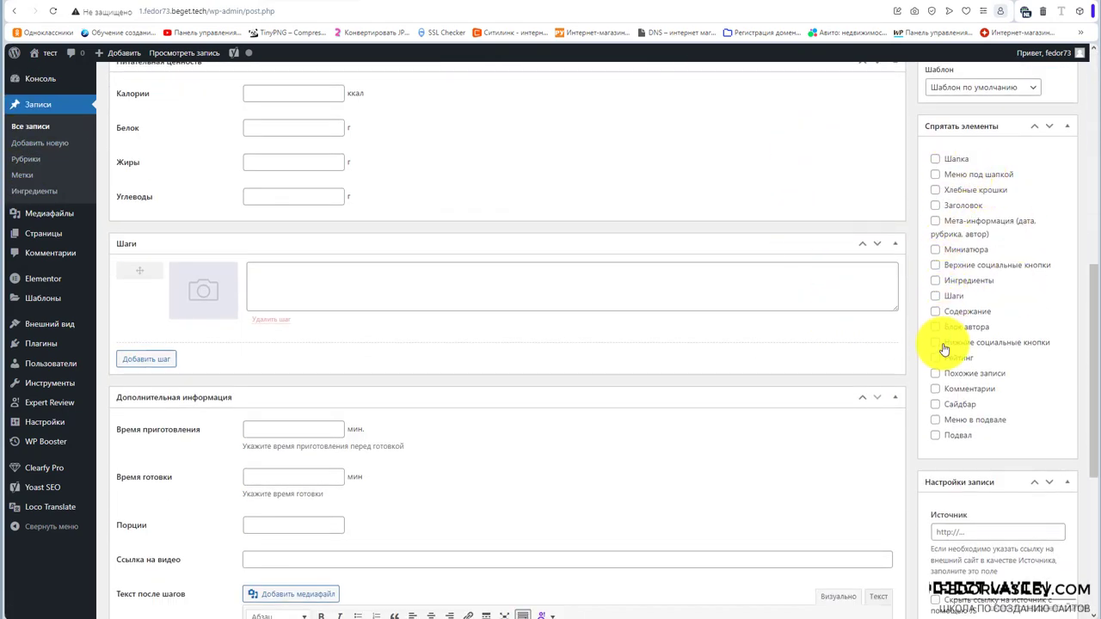
Enable Скрыть ссылку на источник с помощью JS in the post's Настройки записи, leaving the Источник field empty.
{"action": "scroll", "coordinate": [974, 150], "scroll_direction": "down", "scroll_amount": 3}
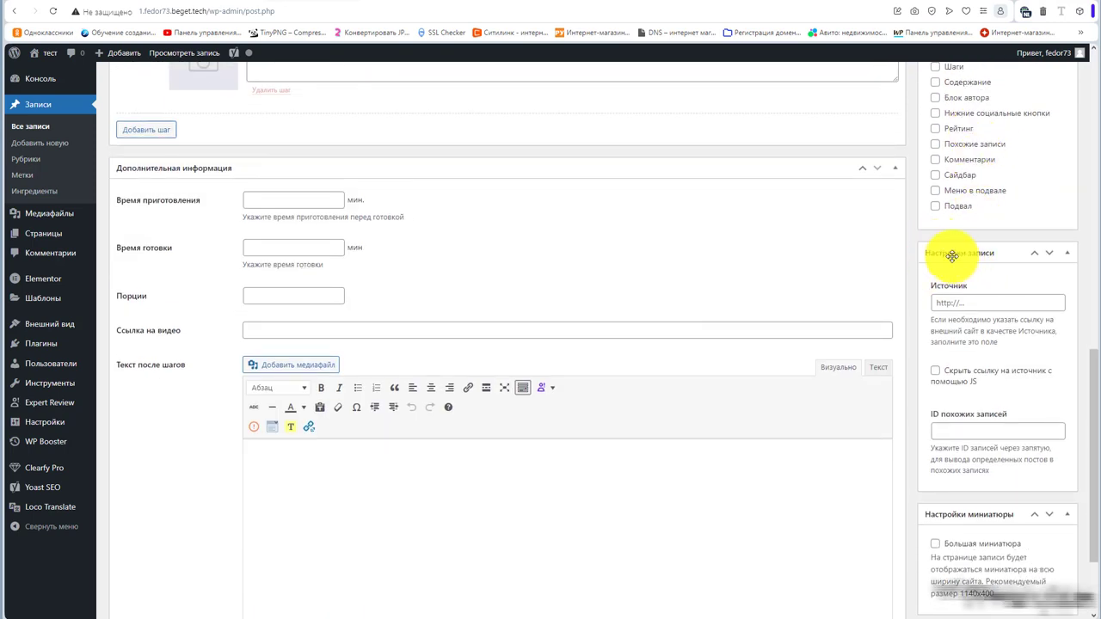
{"action": "left_click", "coordinate": [977, 301]}
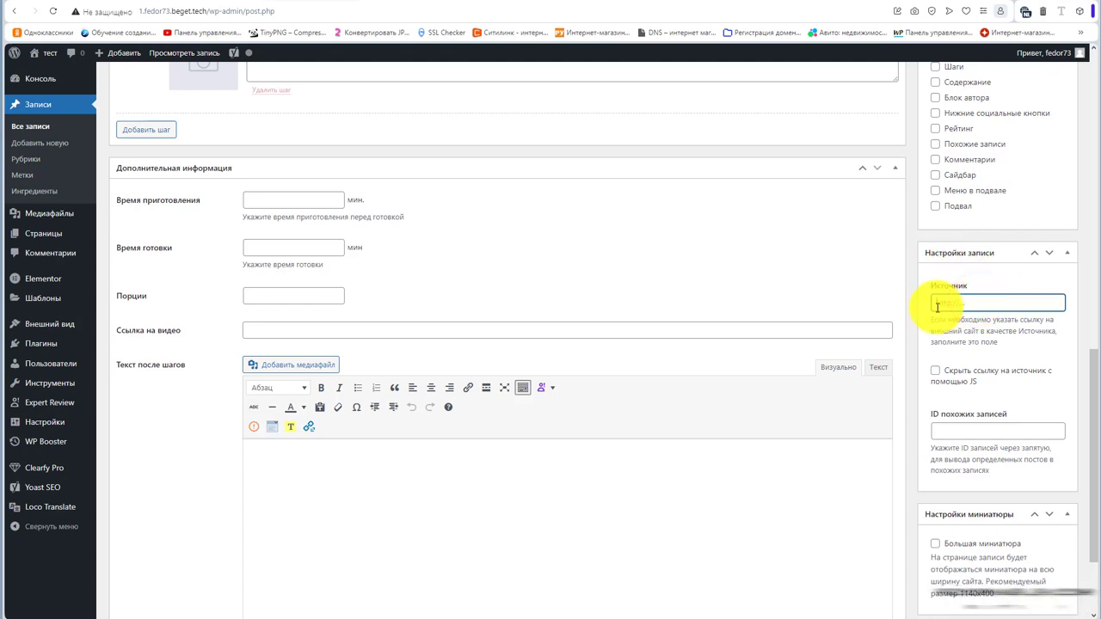
{"action": "left_click", "coordinate": [939, 379]}
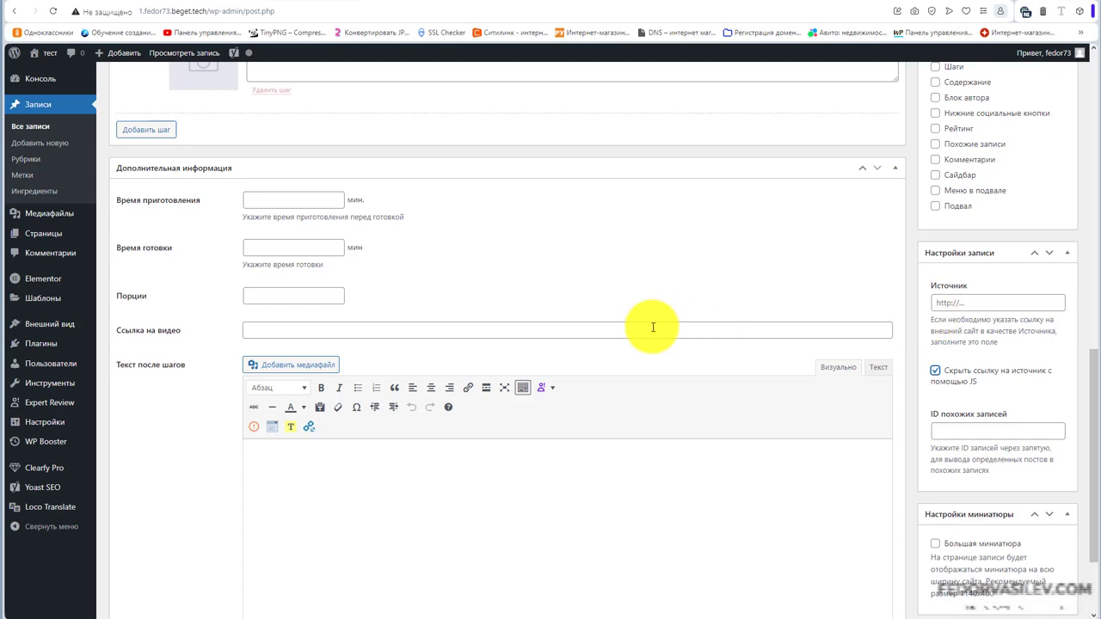
Review the post's title, main text, Источник field and the Ингредиенты and Питательная ценность sections.
{"action": "scroll", "coordinate": [607, 356], "scroll_direction": "up", "scroll_amount": 1}
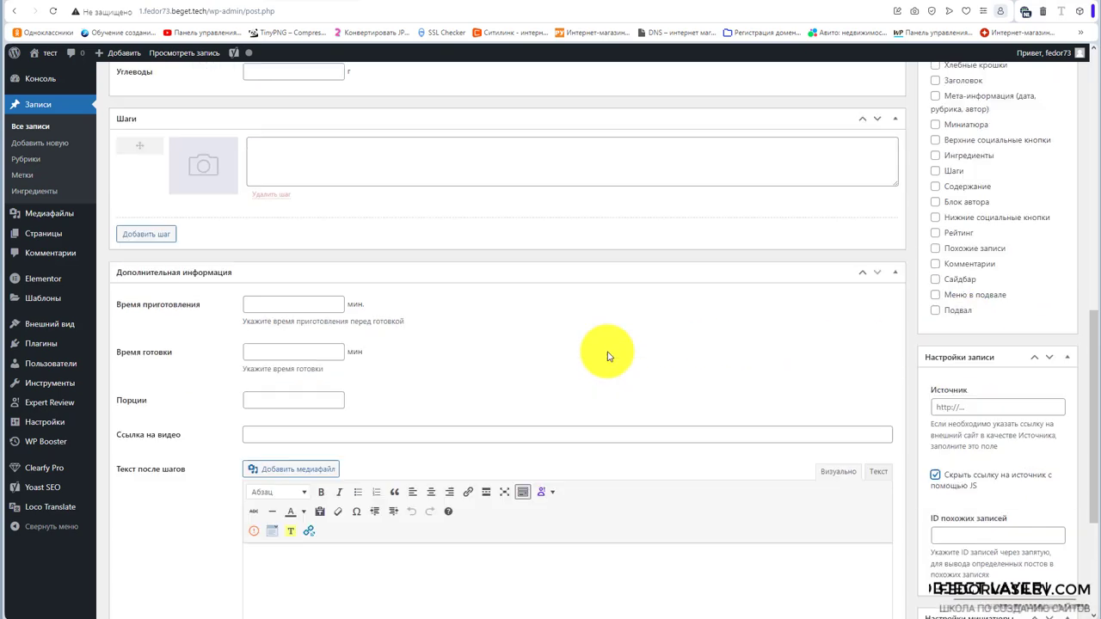
{"action": "scroll", "coordinate": [607, 357], "scroll_direction": "up", "scroll_amount": 8}
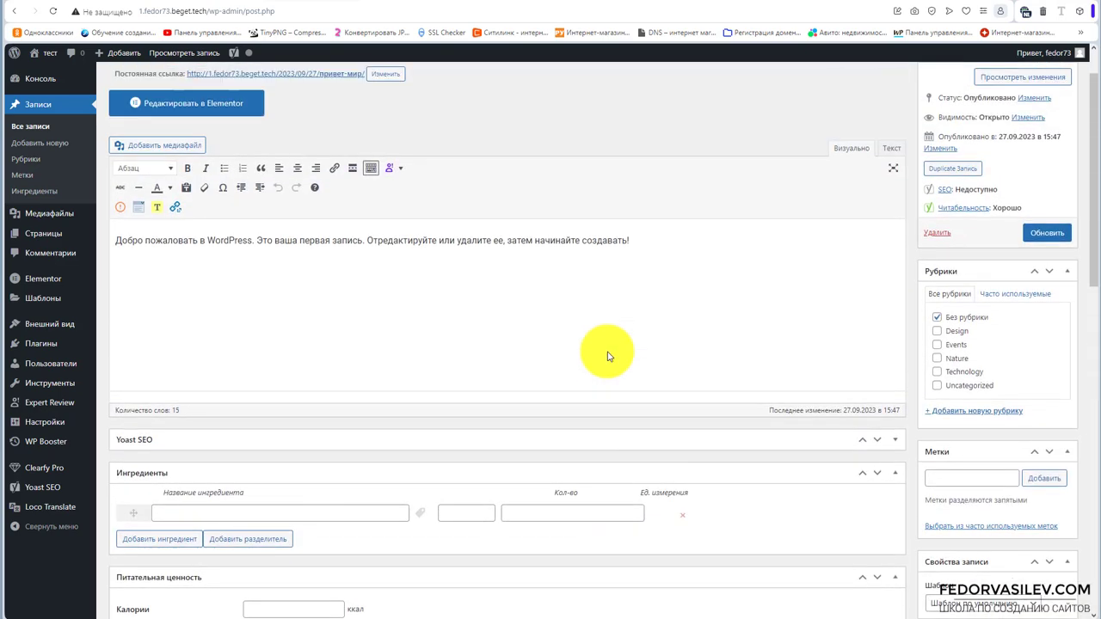
{"action": "scroll", "coordinate": [607, 356], "scroll_direction": "down", "scroll_amount": 10}
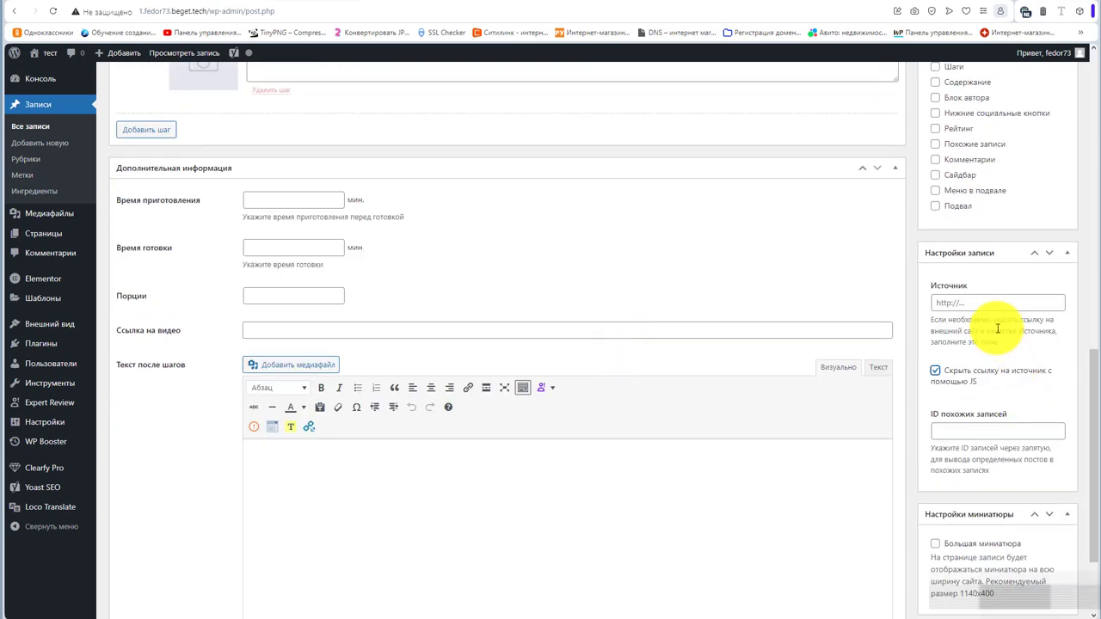
{"action": "left_click", "coordinate": [975, 304]}
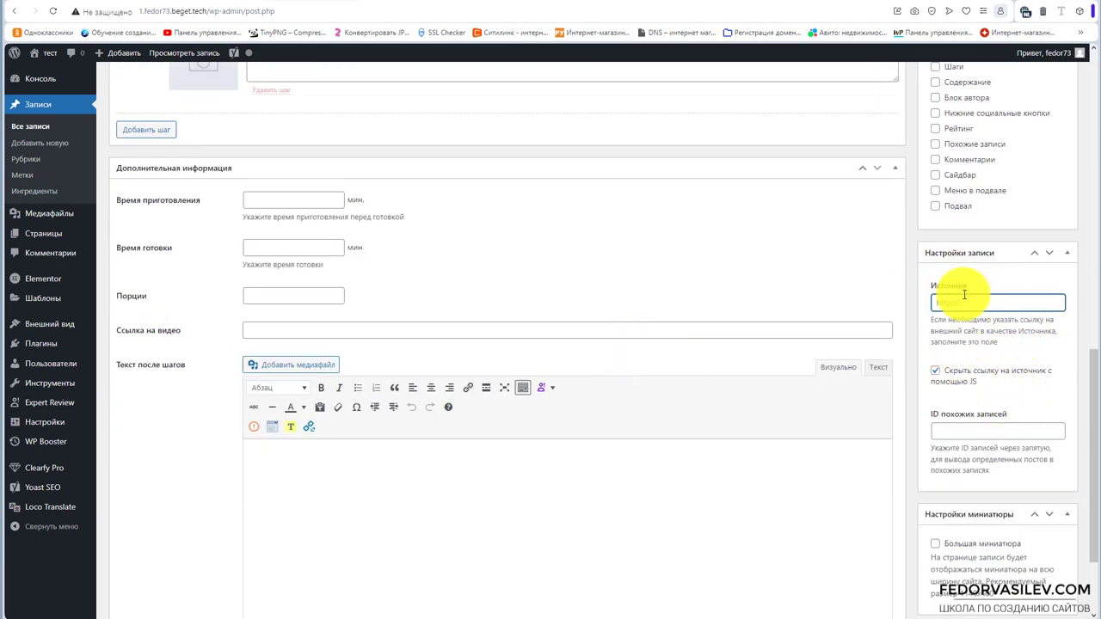
{"action": "scroll", "coordinate": [984, 295], "scroll_direction": "down", "scroll_amount": 2}
{"action": "scroll", "coordinate": [504, 430], "scroll_direction": "up", "scroll_amount": 10}
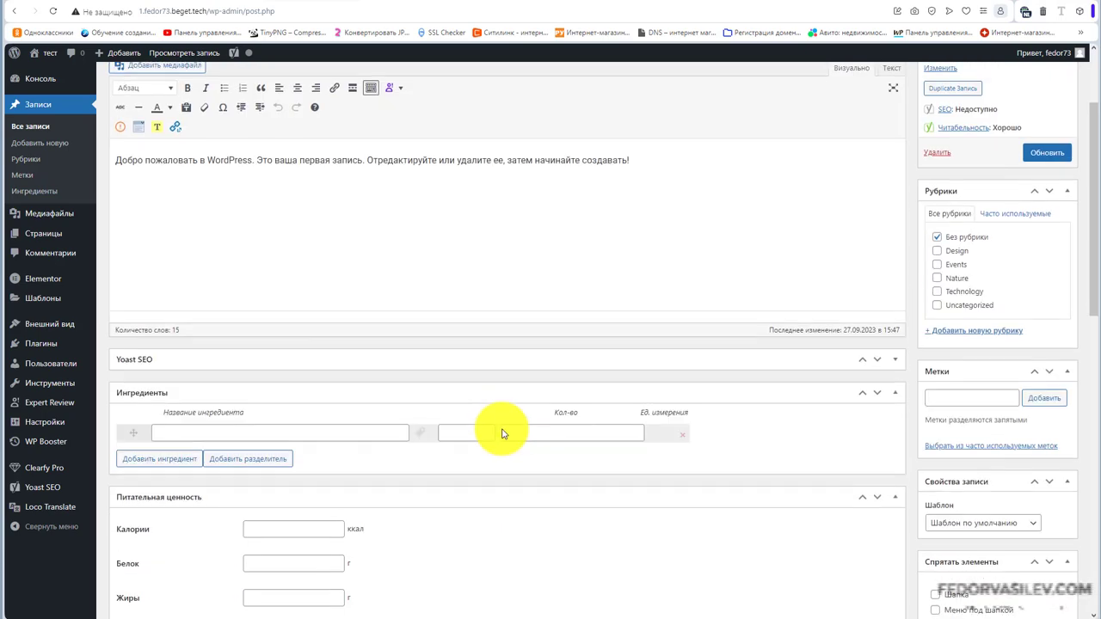
{"action": "left_click_drag", "start_coordinate": [665, 304], "coordinate": [169, 282]}
{"action": "left_click_drag", "start_coordinate": [191, 110], "coordinate": [112, 109]}
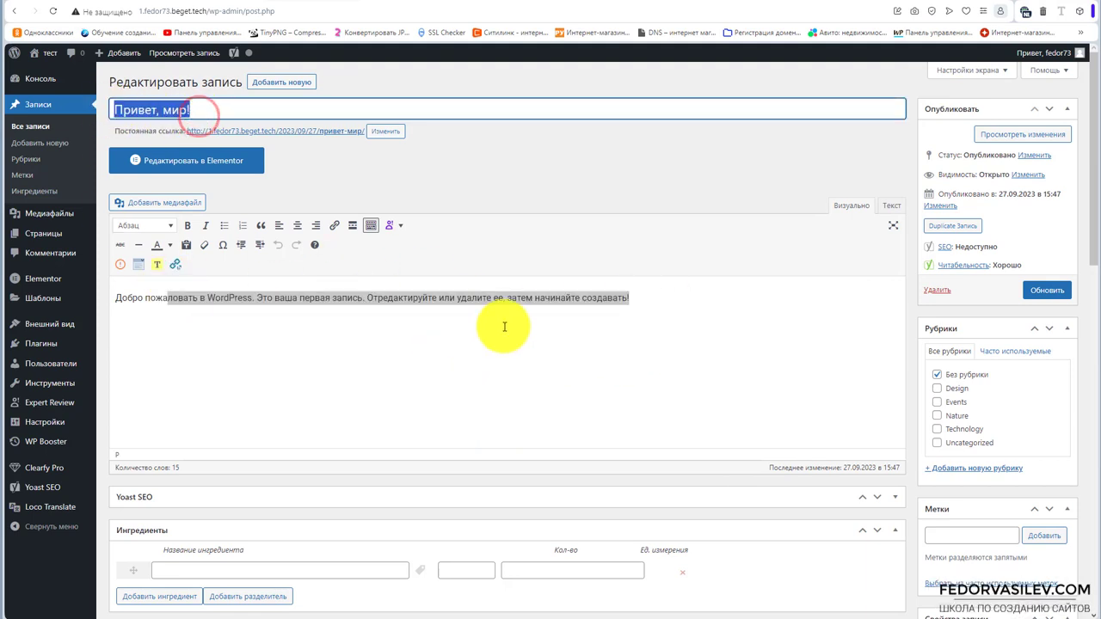
{"action": "left_click", "coordinate": [520, 300]}
{"action": "scroll", "coordinate": [676, 319], "scroll_direction": "down", "scroll_amount": 3}
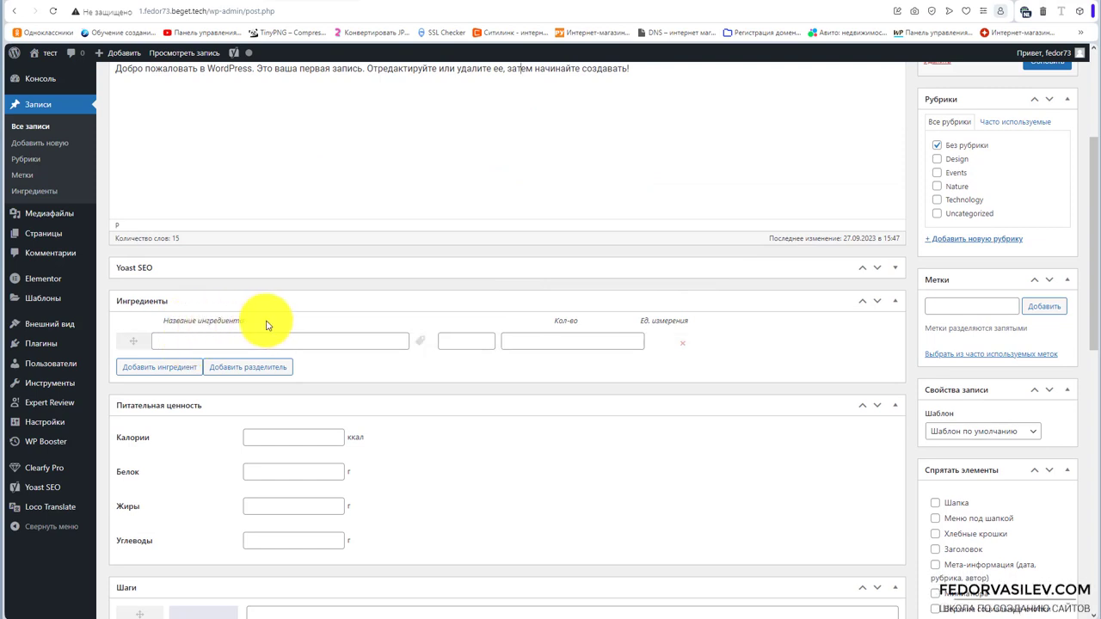
{"action": "scroll", "coordinate": [275, 366], "scroll_direction": "down", "scroll_amount": 2}
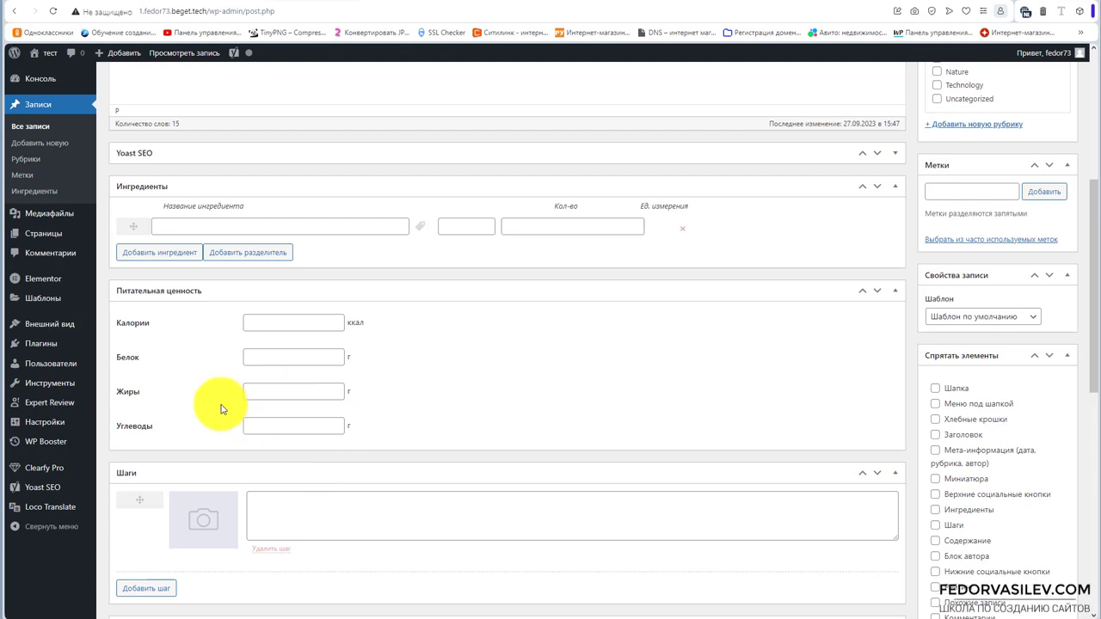
{"action": "scroll", "coordinate": [242, 437], "scroll_direction": "up", "scroll_amount": 3}
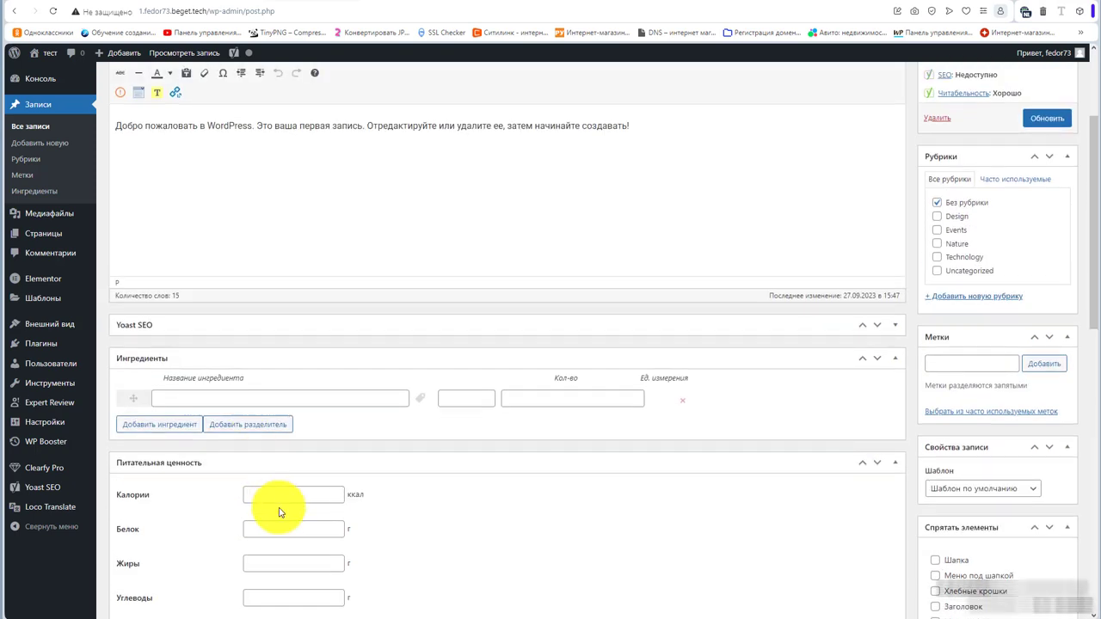
Check the name, quantity and unit fields under Ингредиенты and add two more empty ingredient rows.
{"action": "left_click", "coordinate": [211, 399]}
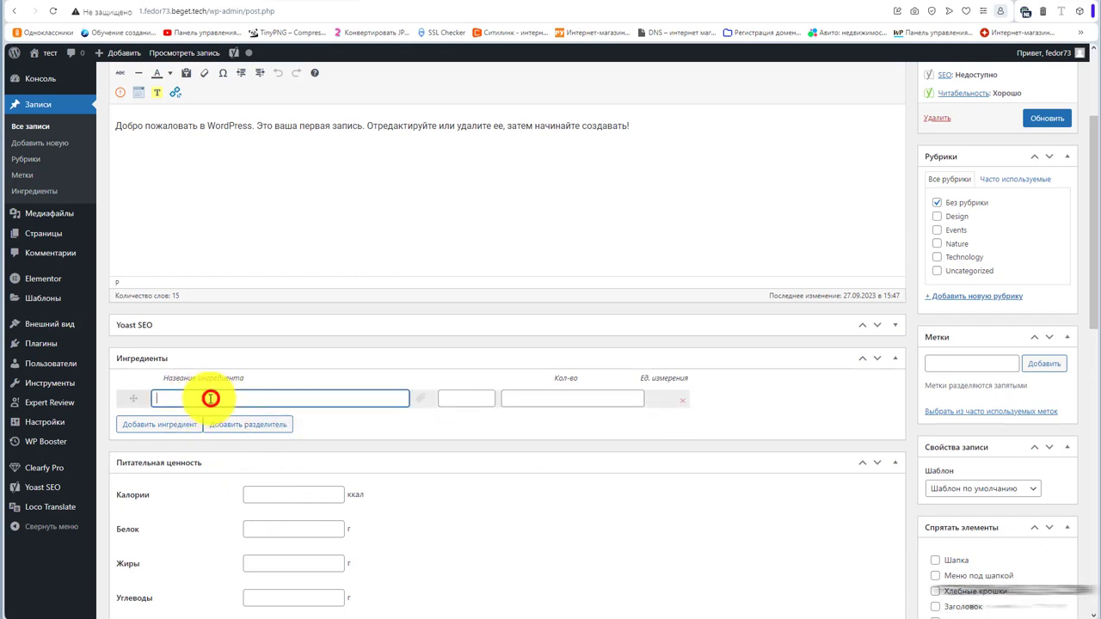
{"action": "left_click", "coordinate": [466, 399]}
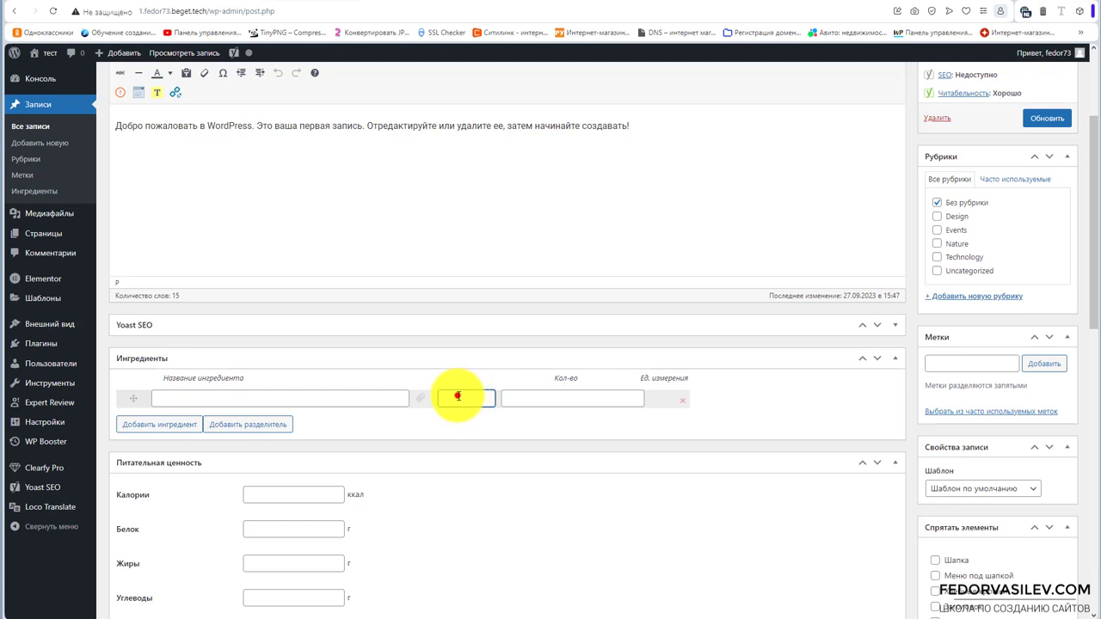
{"action": "left_click", "coordinate": [457, 397]}
{"action": "left_click", "coordinate": [592, 396]}
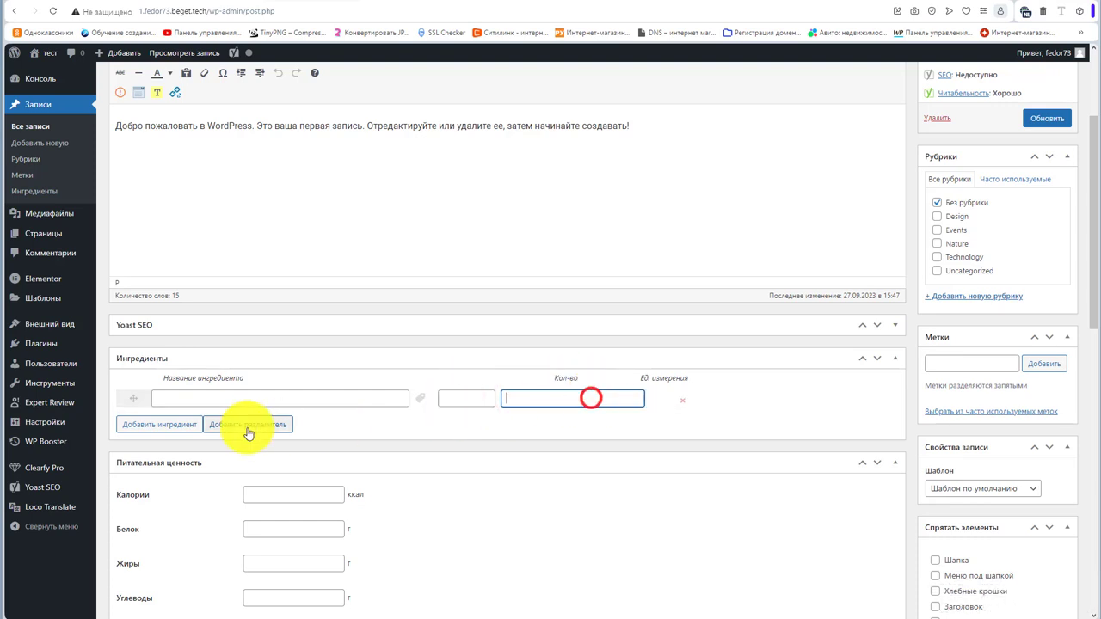
{"action": "left_click", "coordinate": [161, 426]}
{"action": "left_click", "coordinate": [144, 444]}
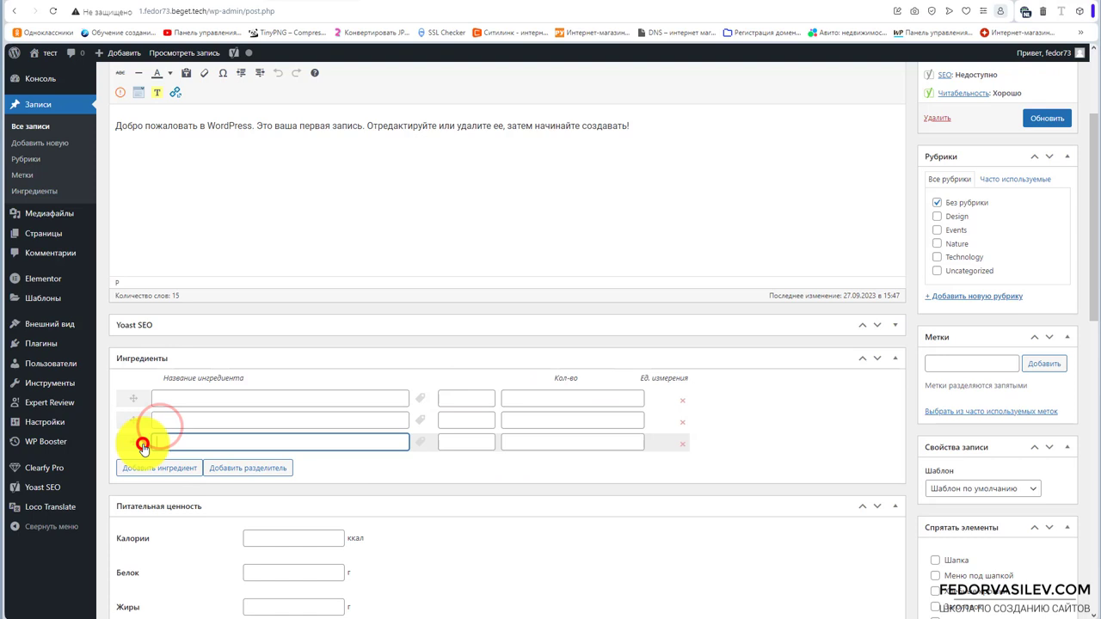
Try adding a separator row and another ingredient row under Ингредиенты, and remove both.
{"action": "left_click", "coordinate": [258, 468]}
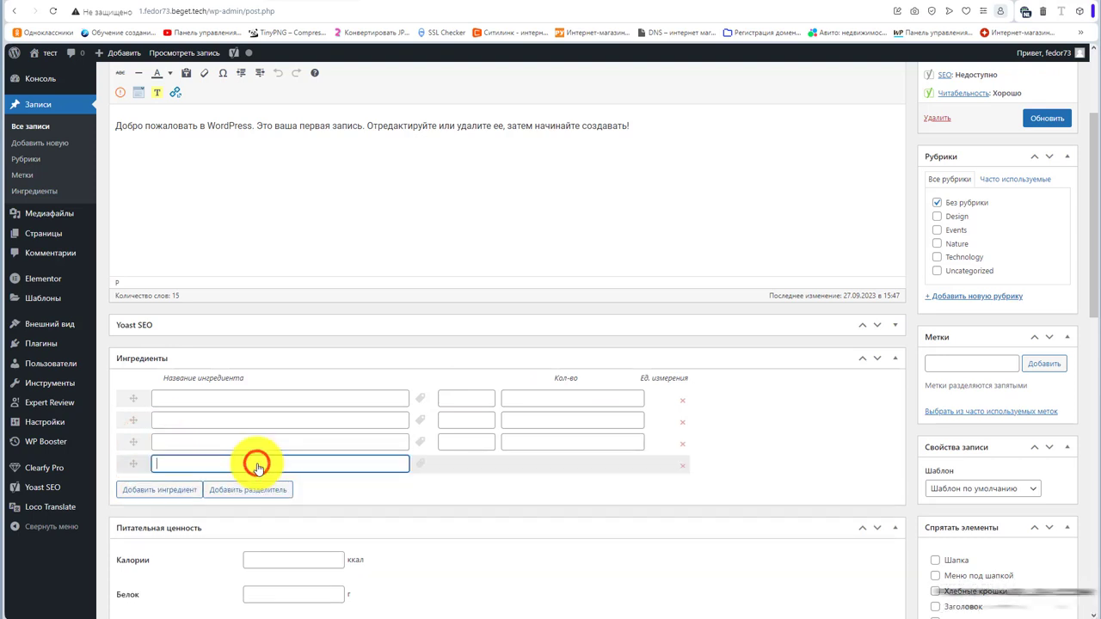
{"action": "left_click", "coordinate": [191, 491]}
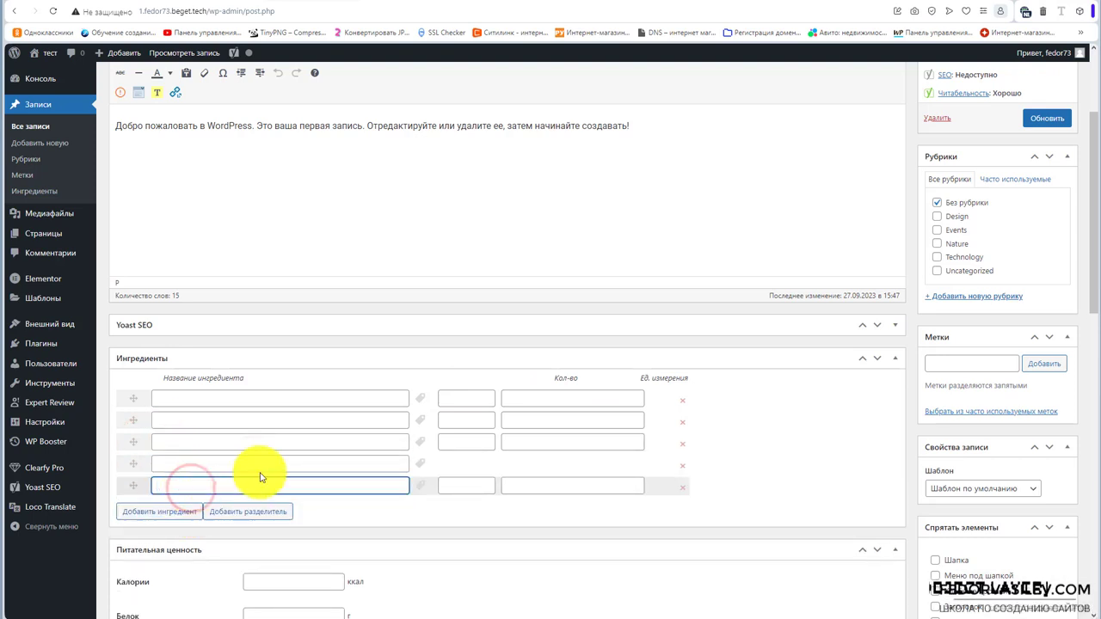
{"action": "left_click", "coordinate": [682, 487]}
{"action": "left_click", "coordinate": [683, 465]}
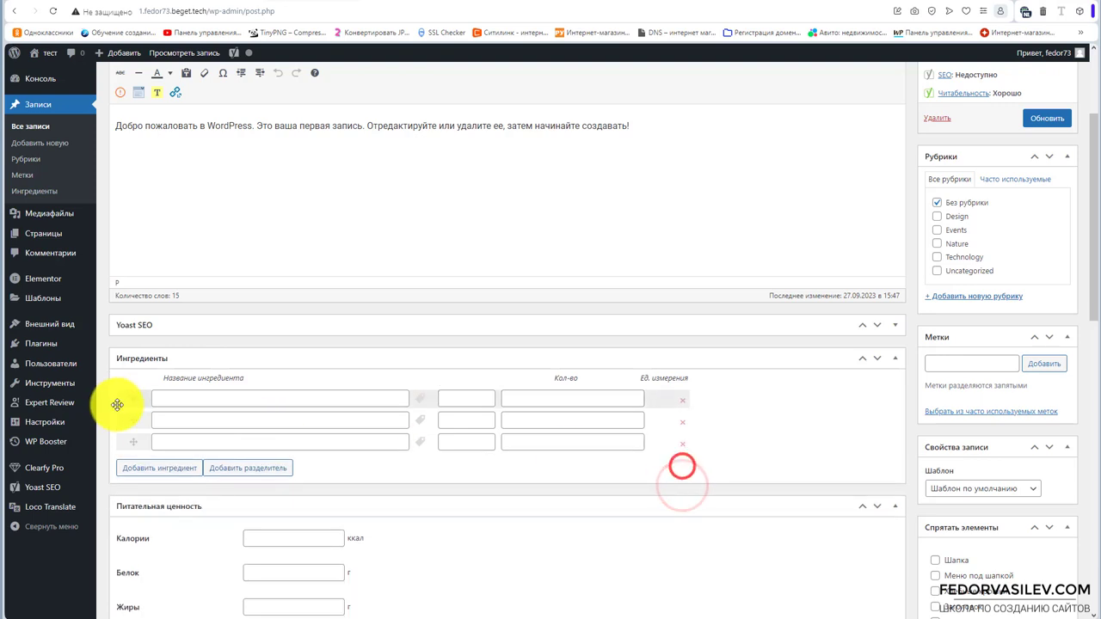
Look over the Питательная ценность fields, leaving them empty, and add a second empty step under Шаги.
{"action": "scroll", "coordinate": [284, 353], "scroll_direction": "down", "scroll_amount": 2}
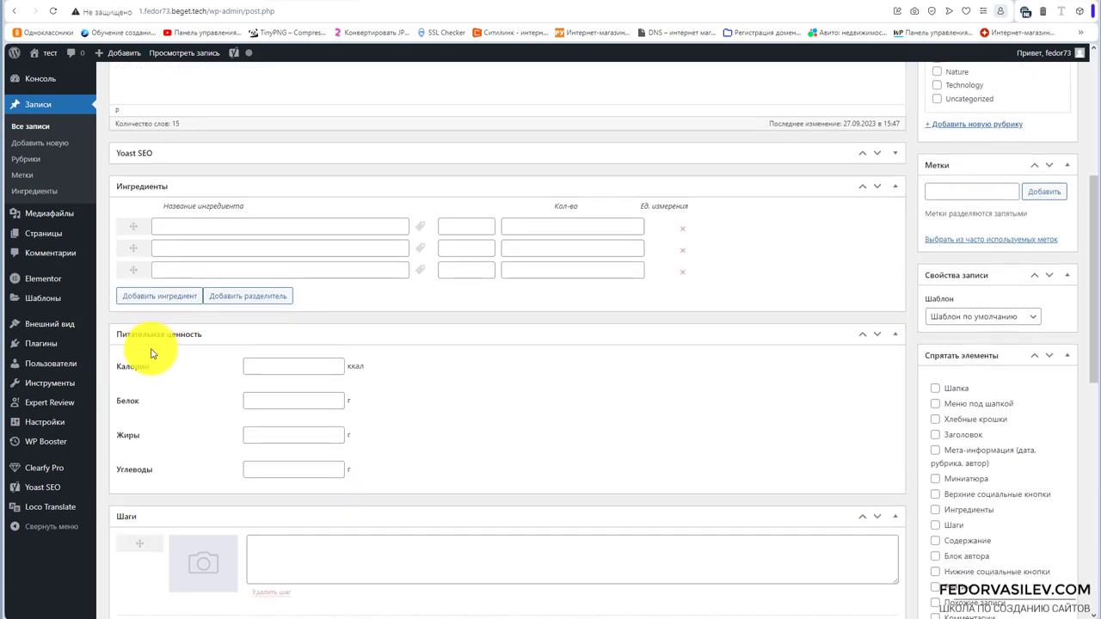
{"action": "left_click", "coordinate": [261, 406]}
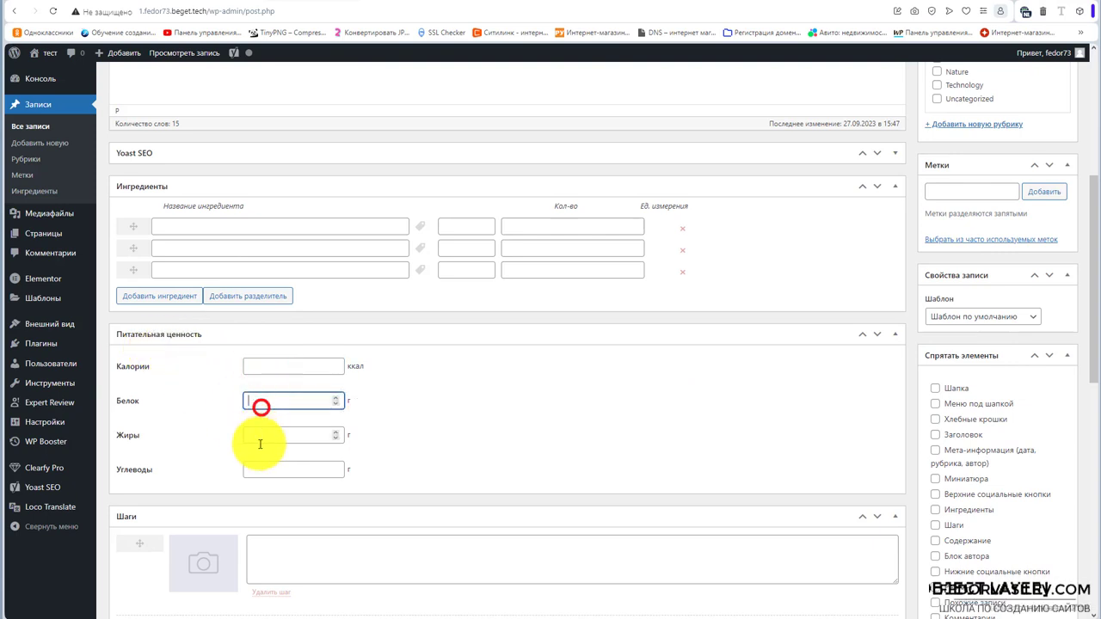
{"action": "left_click", "coordinate": [258, 442]}
{"action": "left_click", "coordinate": [255, 478]}
{"action": "scroll", "coordinate": [310, 374], "scroll_direction": "down", "scroll_amount": 2}
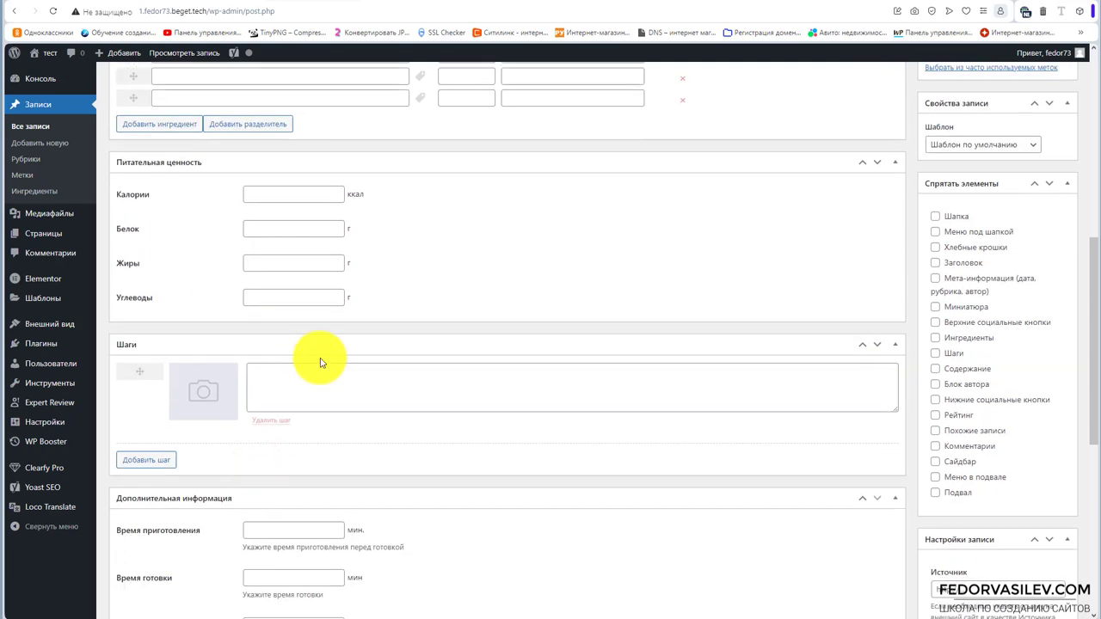
{"action": "scroll", "coordinate": [332, 295], "scroll_direction": "down", "scroll_amount": 1}
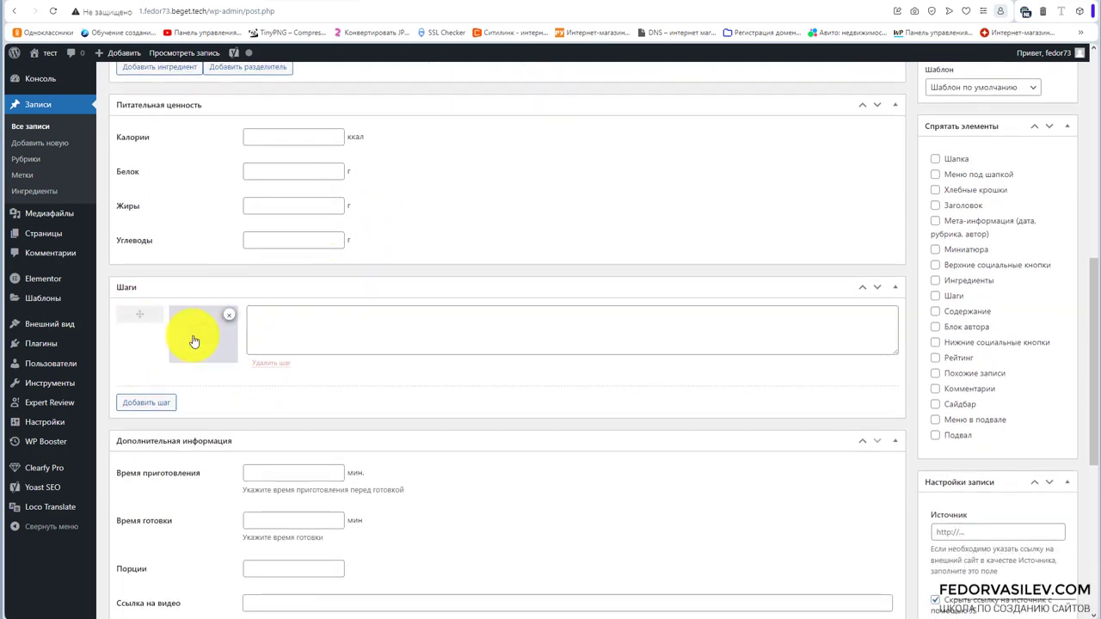
{"action": "left_click", "coordinate": [301, 332]}
{"action": "left_click", "coordinate": [147, 402]}
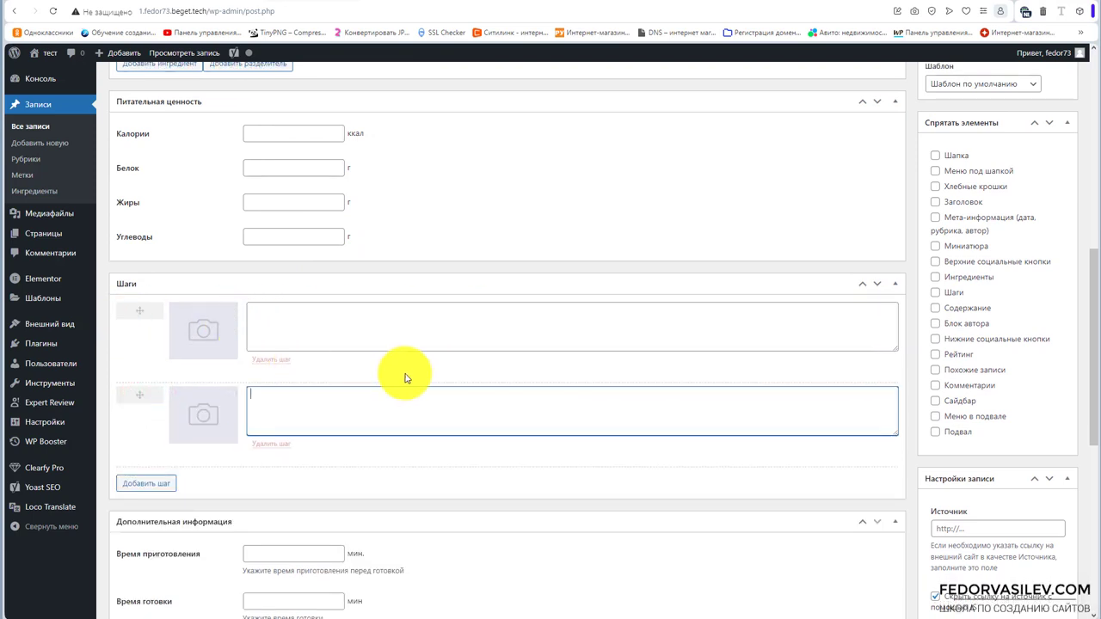
Examine the Дополнительная информация fields for preparation time, cooking time, servings, video link and text after the steps, leaving them empty.
{"action": "scroll", "coordinate": [421, 340], "scroll_direction": "down", "scroll_amount": 3}
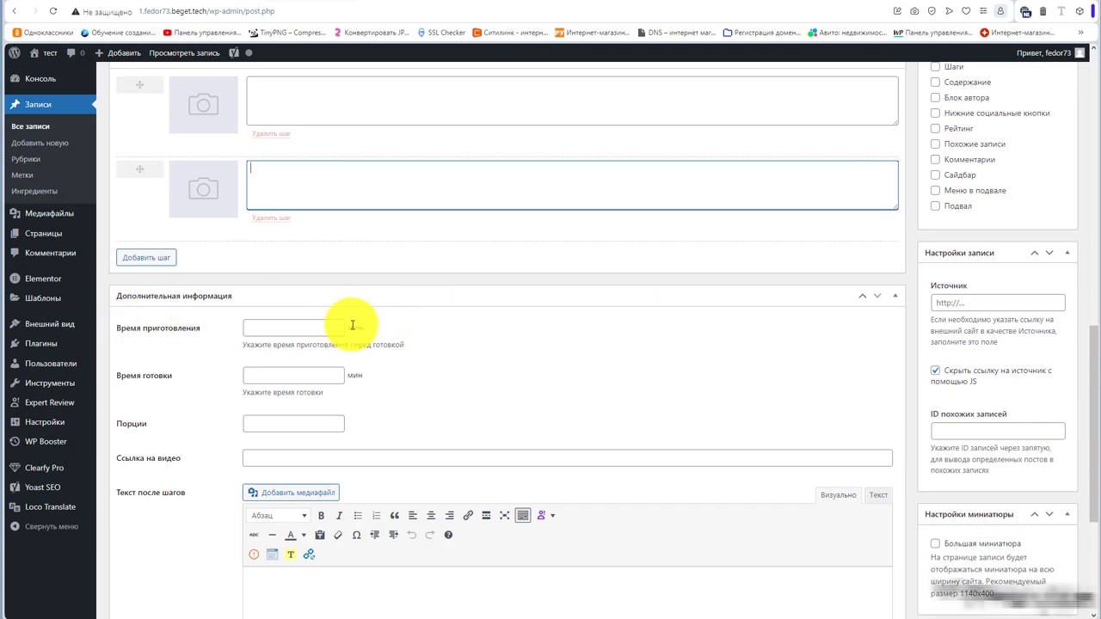
{"action": "left_click", "coordinate": [277, 325]}
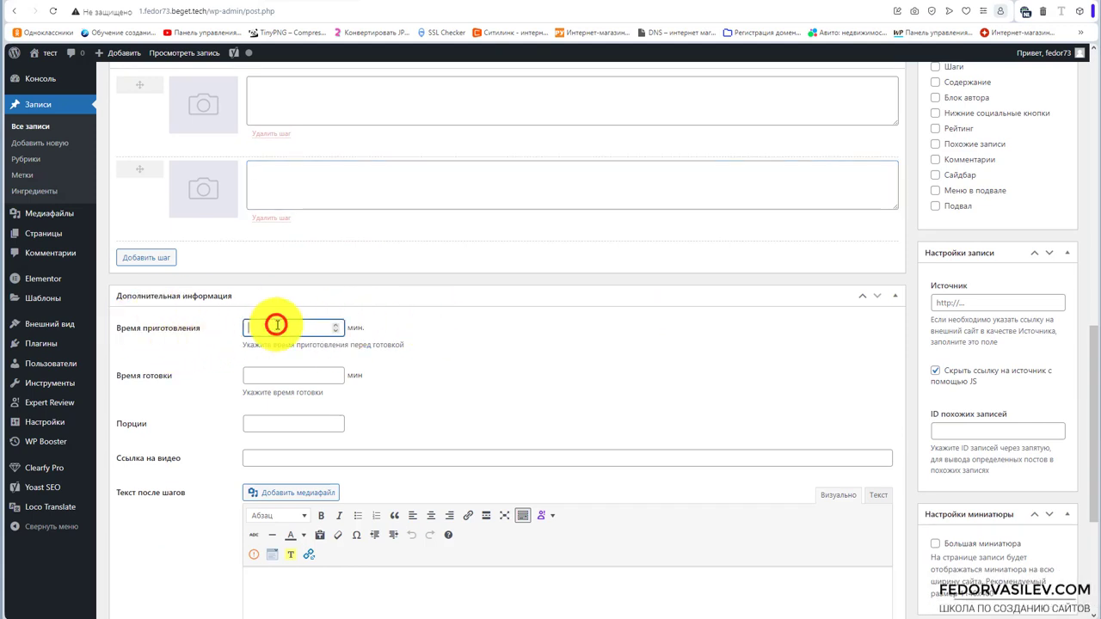
{"action": "left_click", "coordinate": [276, 372]}
{"action": "left_click", "coordinate": [263, 416]}
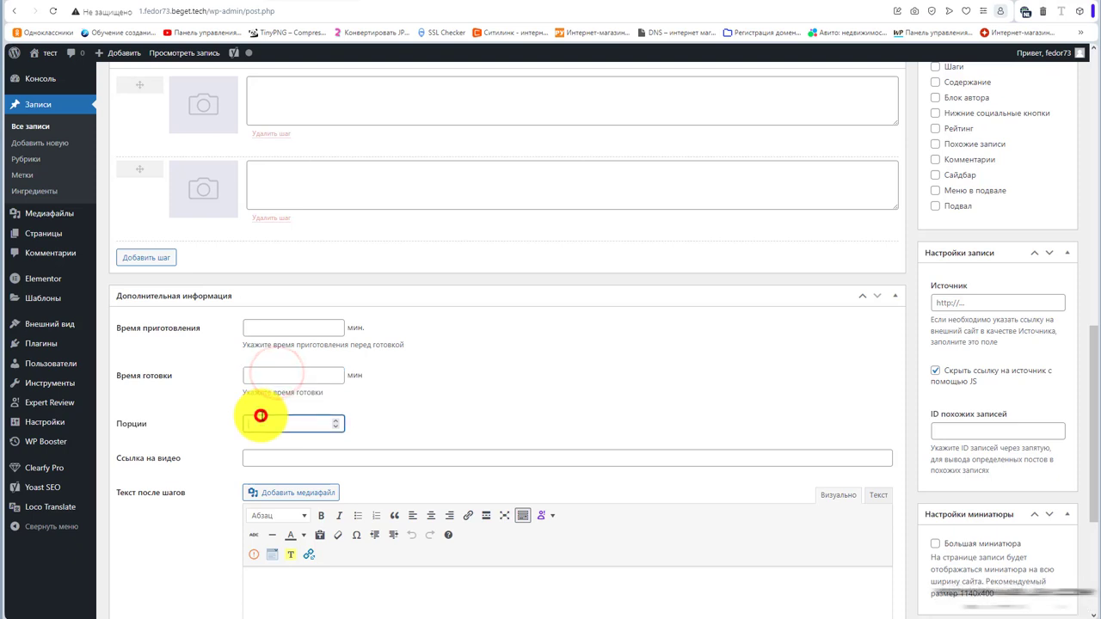
{"action": "left_click", "coordinate": [258, 448]}
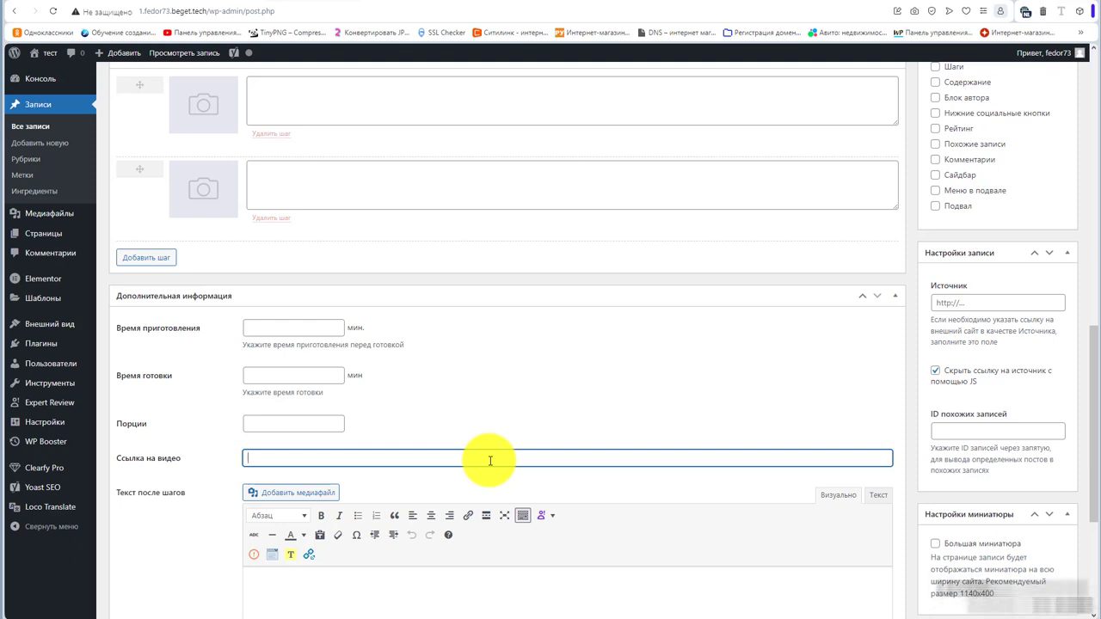
{"action": "scroll", "coordinate": [490, 460], "scroll_direction": "down", "scroll_amount": 2}
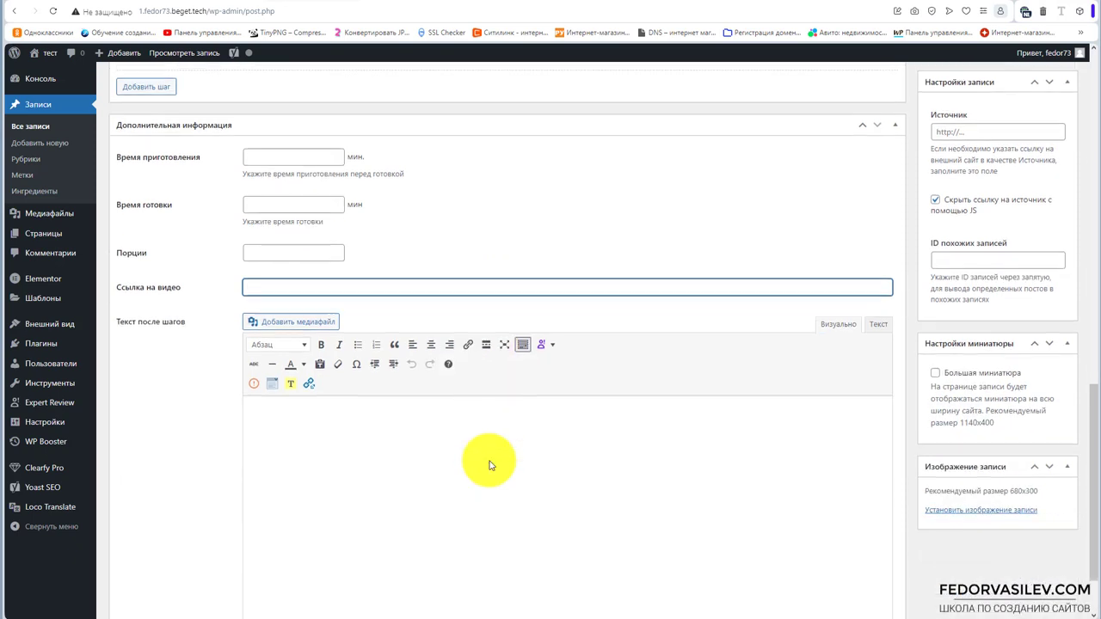
{"action": "scroll", "coordinate": [376, 456], "scroll_direction": "down", "scroll_amount": 1}
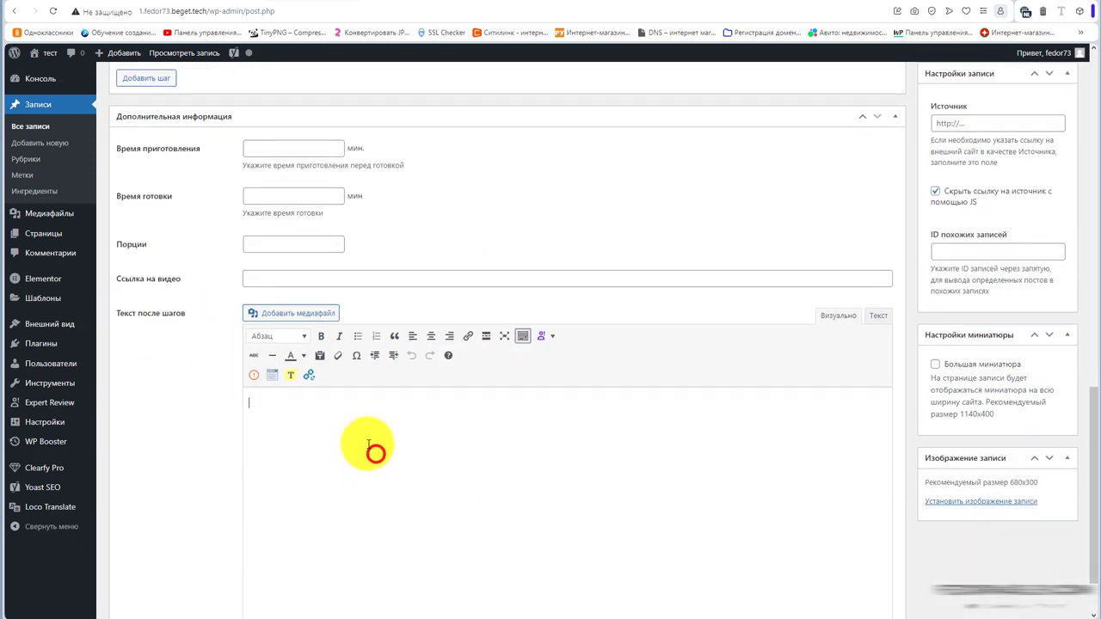
{"action": "scroll", "coordinate": [344, 399], "scroll_direction": "up", "scroll_amount": 5}
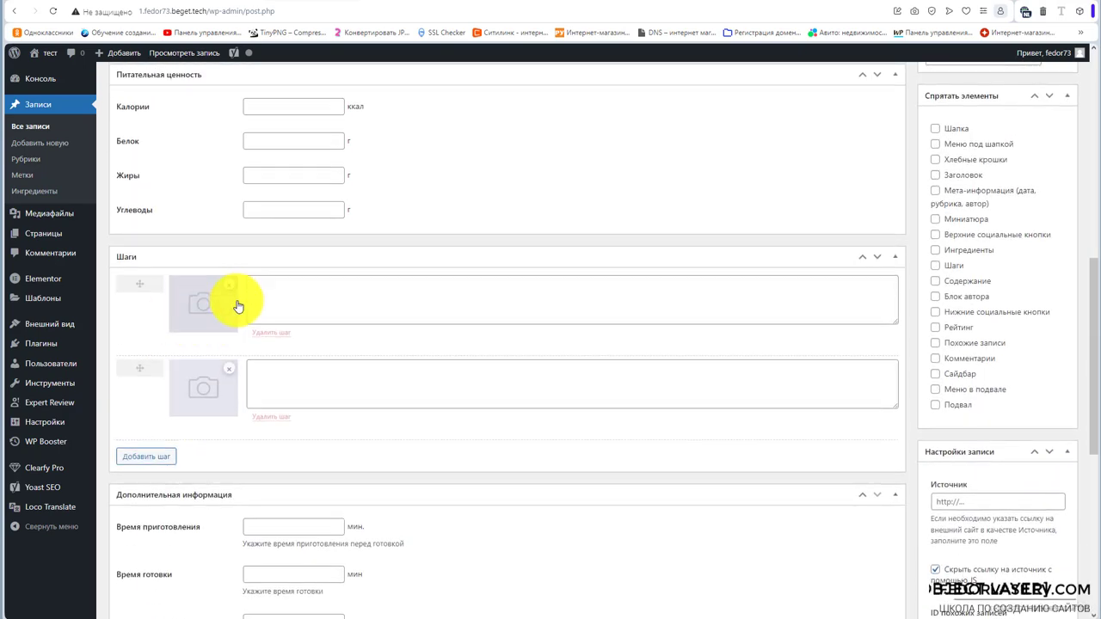
{"action": "scroll", "coordinate": [233, 302], "scroll_direction": "down", "scroll_amount": 5}
Switch to the demo recipe page for Рыбное филе в соевом соусе and review its title and introductory text.
{"action": "left_click", "coordinate": [711, 482]}
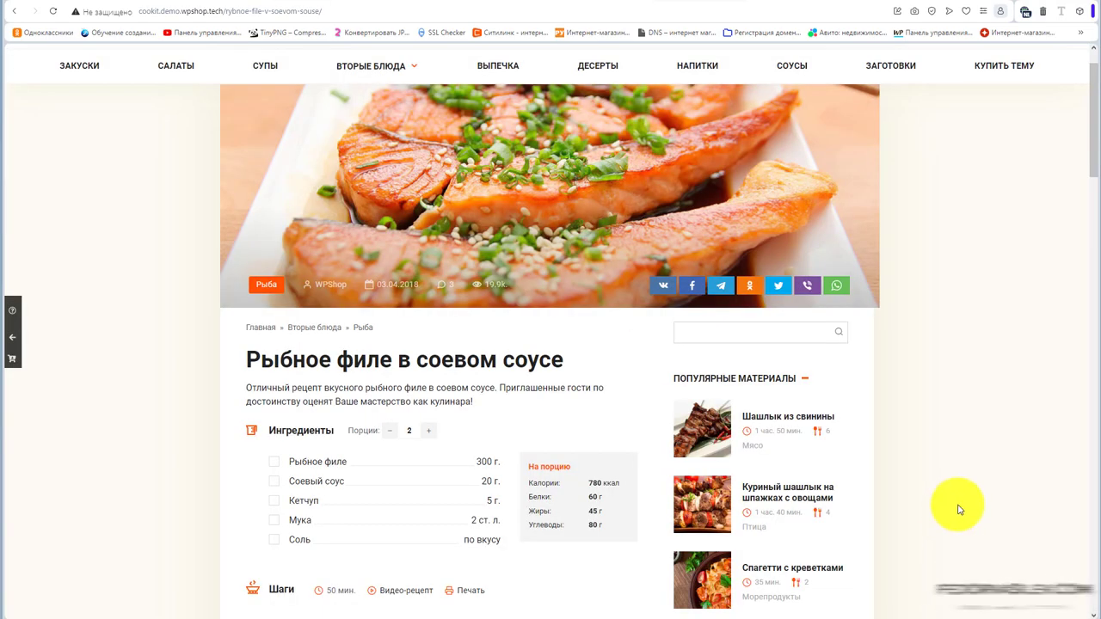
{"action": "scroll", "coordinate": [600, 301], "scroll_direction": "down", "scroll_amount": 1}
{"action": "scroll", "coordinate": [600, 300], "scroll_direction": "down", "scroll_amount": 3}
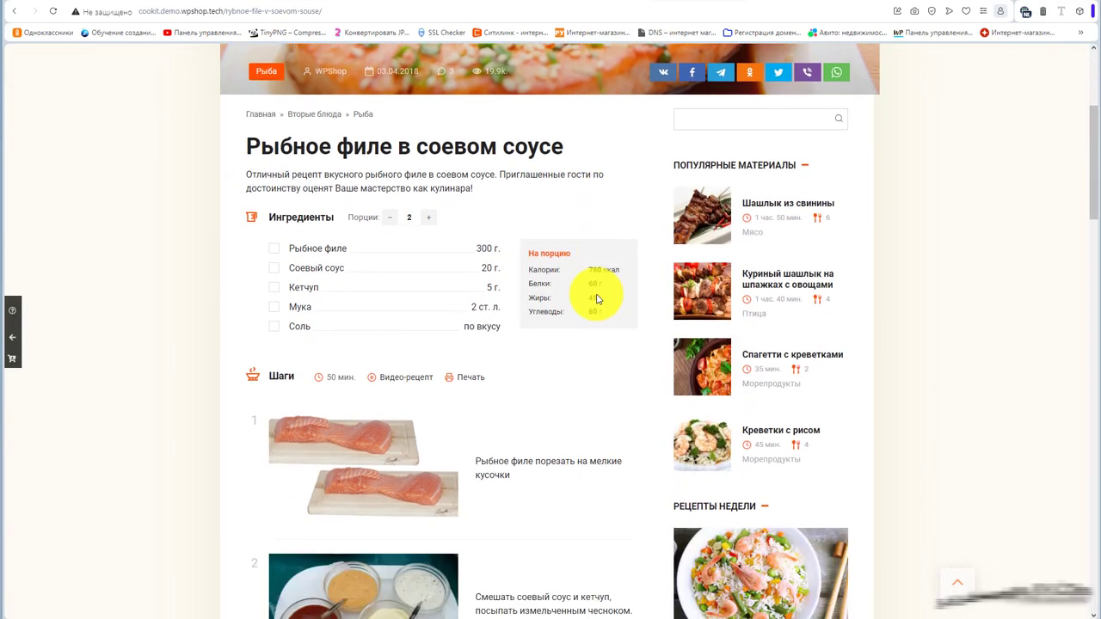
{"action": "scroll", "coordinate": [594, 295], "scroll_direction": "up", "scroll_amount": 1}
{"action": "left_click_drag", "start_coordinate": [582, 131], "coordinate": [454, 131]}
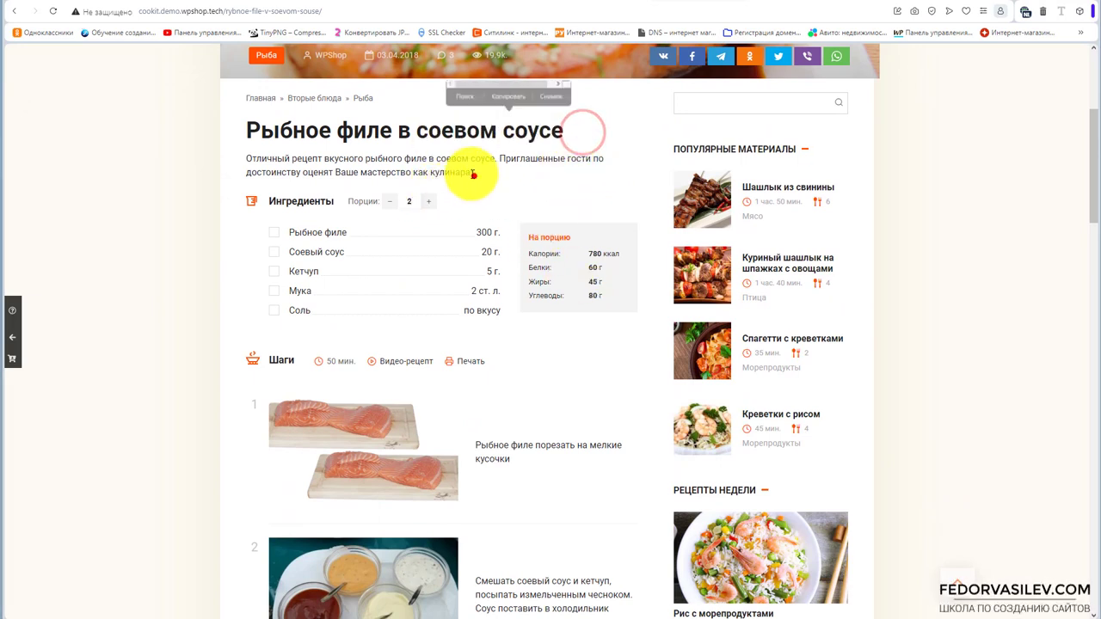
{"action": "left_click_drag", "start_coordinate": [474, 172], "coordinate": [323, 159]}
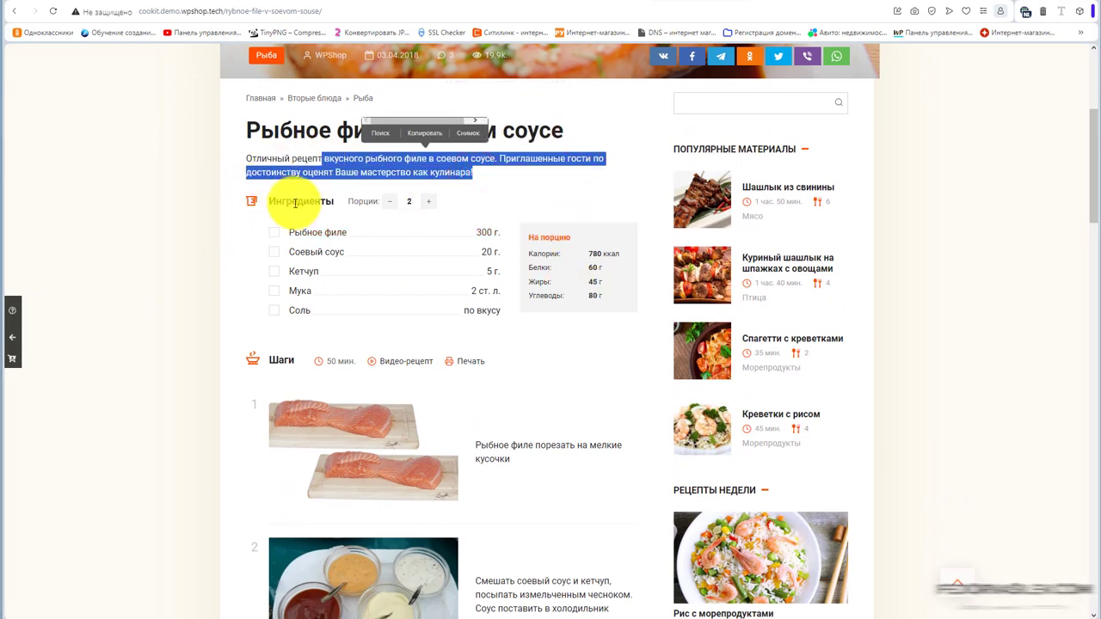
Adjust the recipe's servings to 3, check the ingredient quantities, and tick and untick the Рыбное филе ingredient.
{"action": "left_click", "coordinate": [354, 202]}
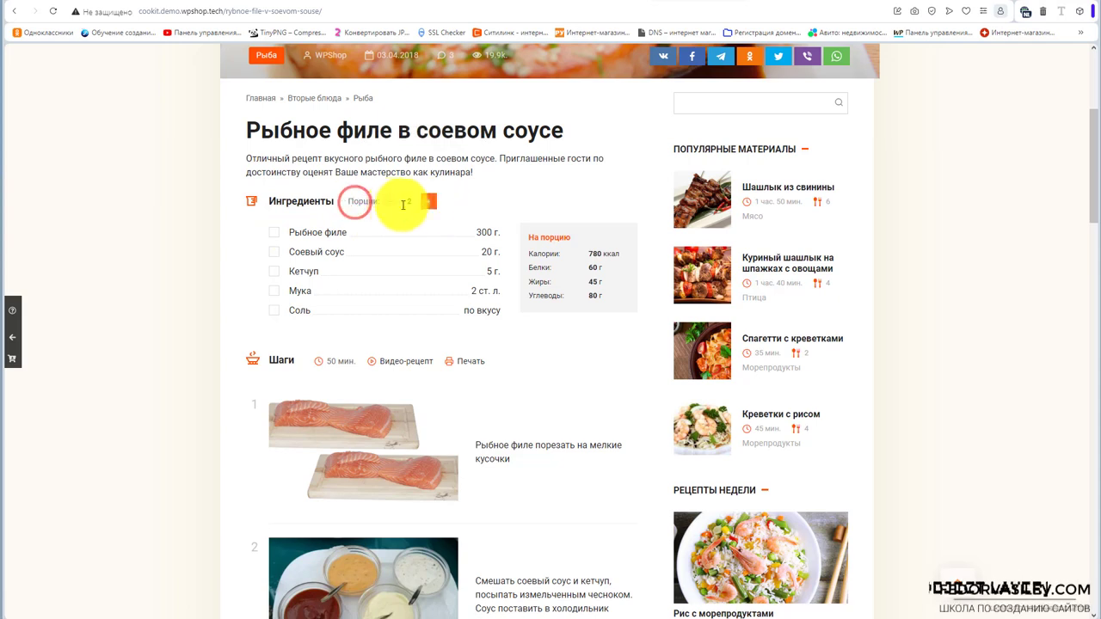
{"action": "left_click", "coordinate": [390, 201]}
{"action": "left_click", "coordinate": [434, 202]}
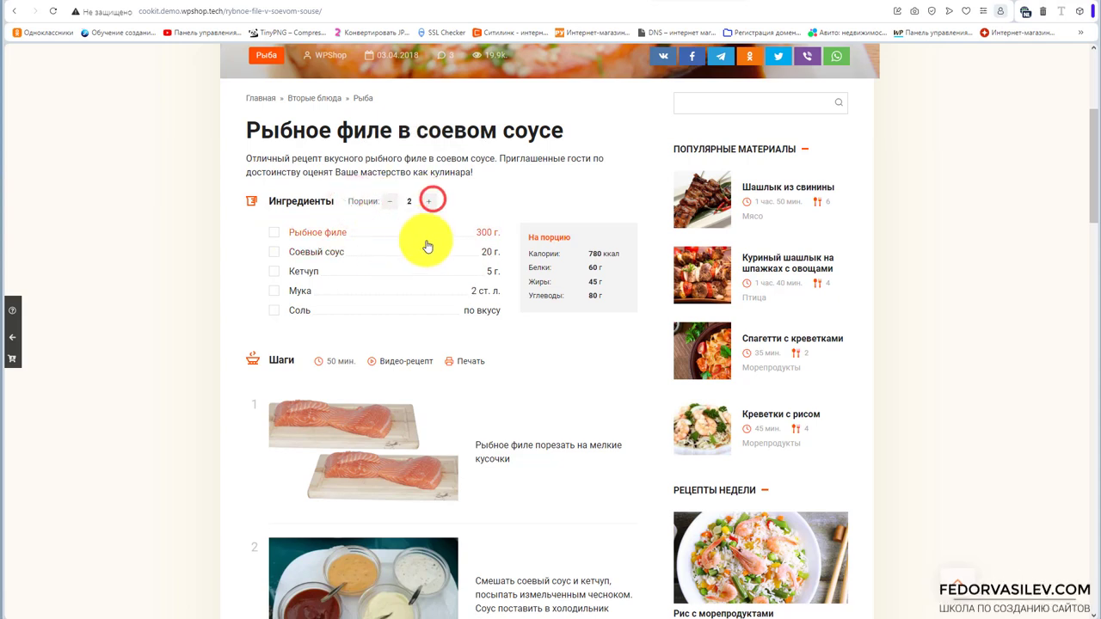
{"action": "left_click", "coordinate": [431, 203]}
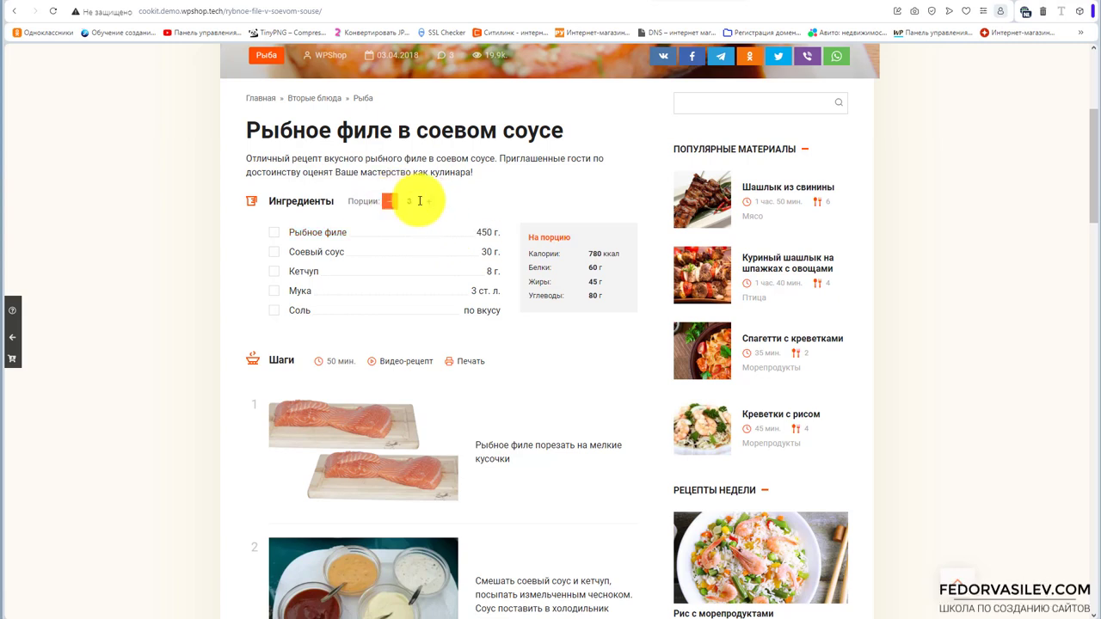
{"action": "left_click_drag", "start_coordinate": [469, 230], "coordinate": [490, 297]}
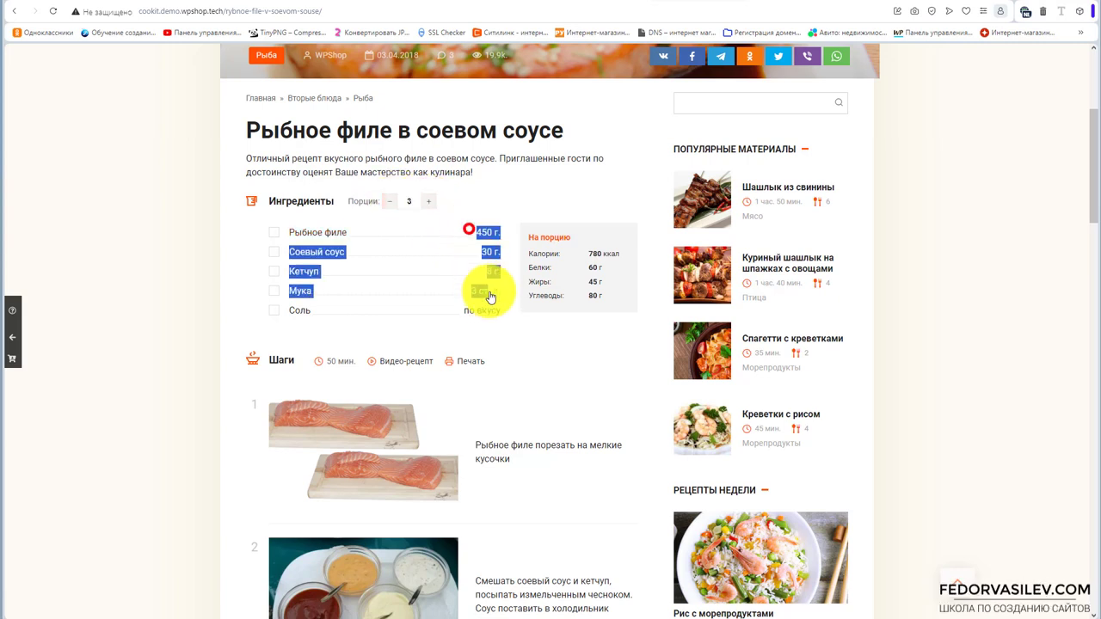
{"action": "left_click", "coordinate": [482, 181]}
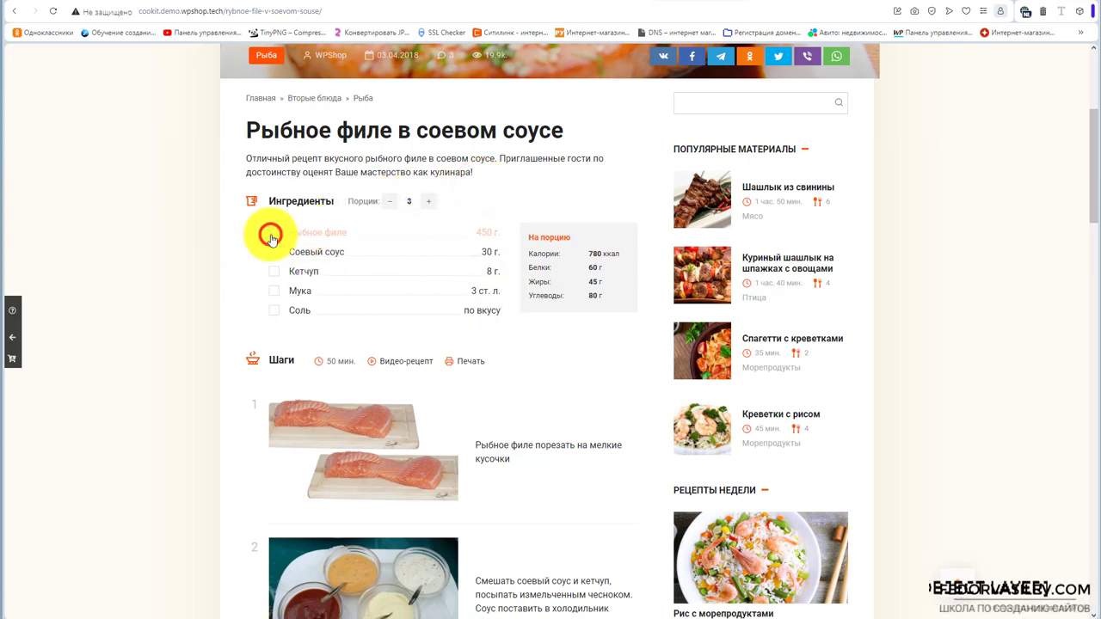
{"action": "left_click", "coordinate": [273, 234]}
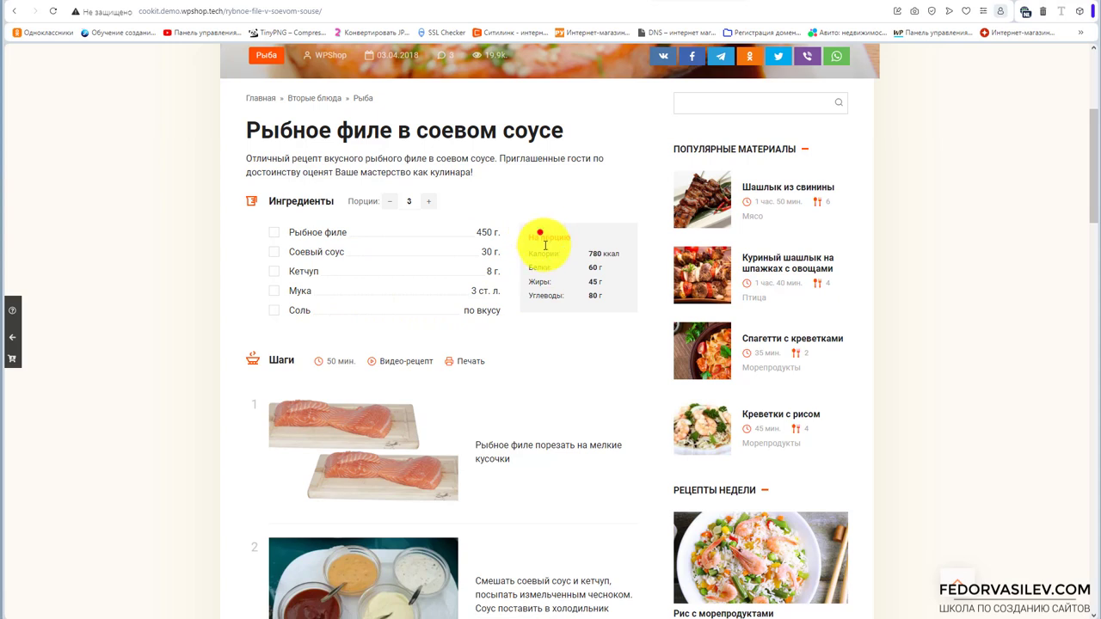
Examine the На порцию nutrition box, the Шаги heading and the first cooking step's image and text.
{"action": "left_click_drag", "start_coordinate": [545, 246], "coordinate": [582, 344]}
{"action": "left_click", "coordinate": [582, 344]}
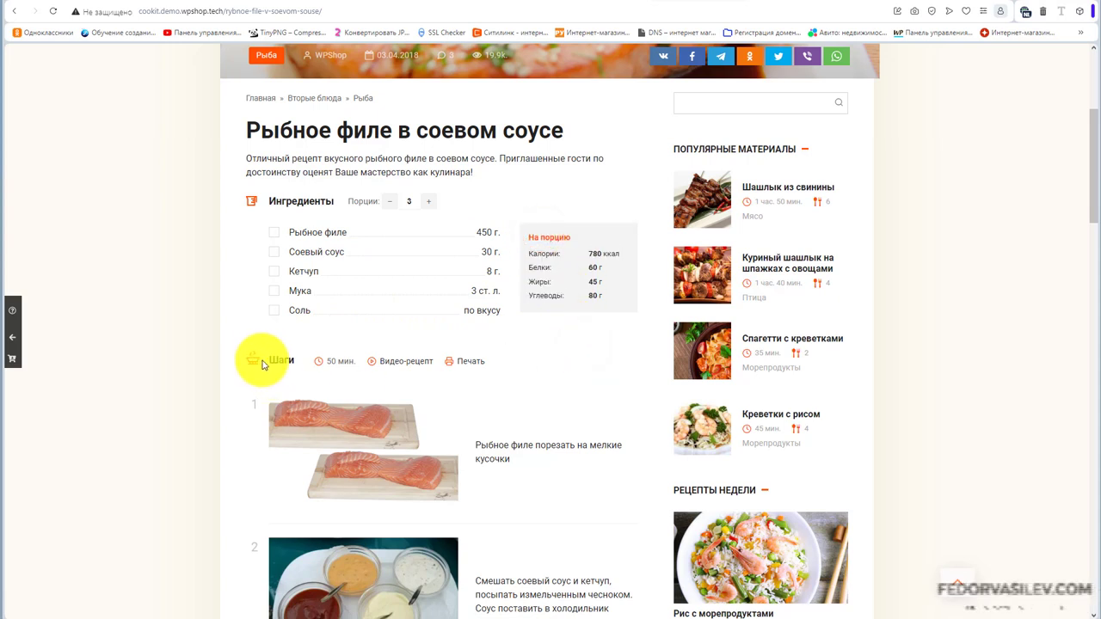
{"action": "double_click", "coordinate": [281, 360]}
{"action": "scroll", "coordinate": [207, 292], "scroll_direction": "down", "scroll_amount": 2}
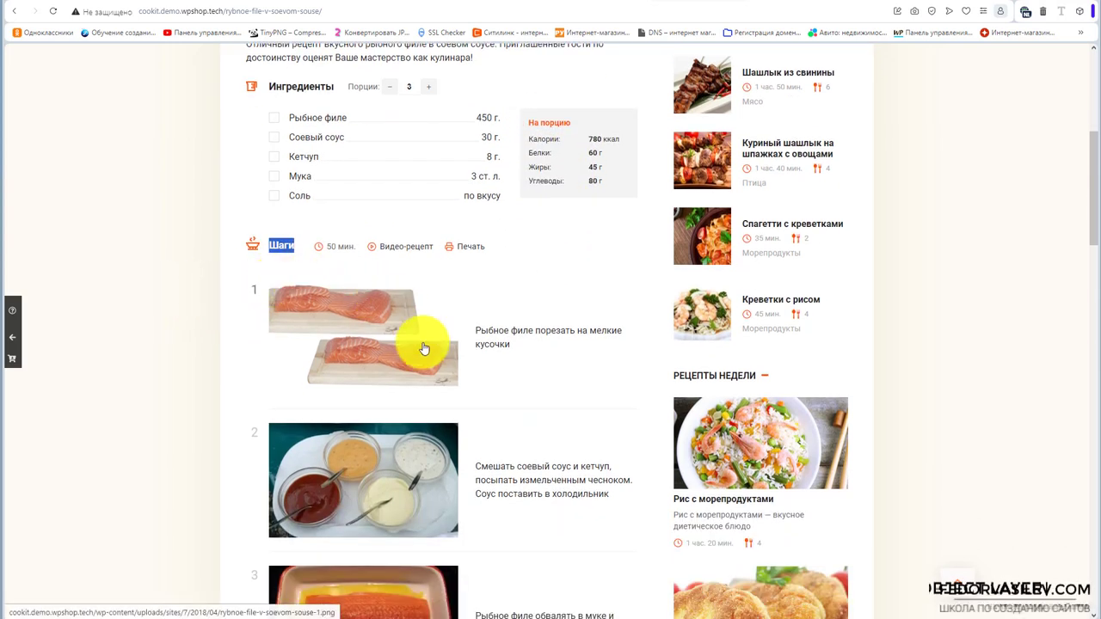
{"action": "left_click", "coordinate": [508, 345]}
{"action": "triple_click", "coordinate": [482, 349]}
{"action": "left_click", "coordinate": [508, 345]}
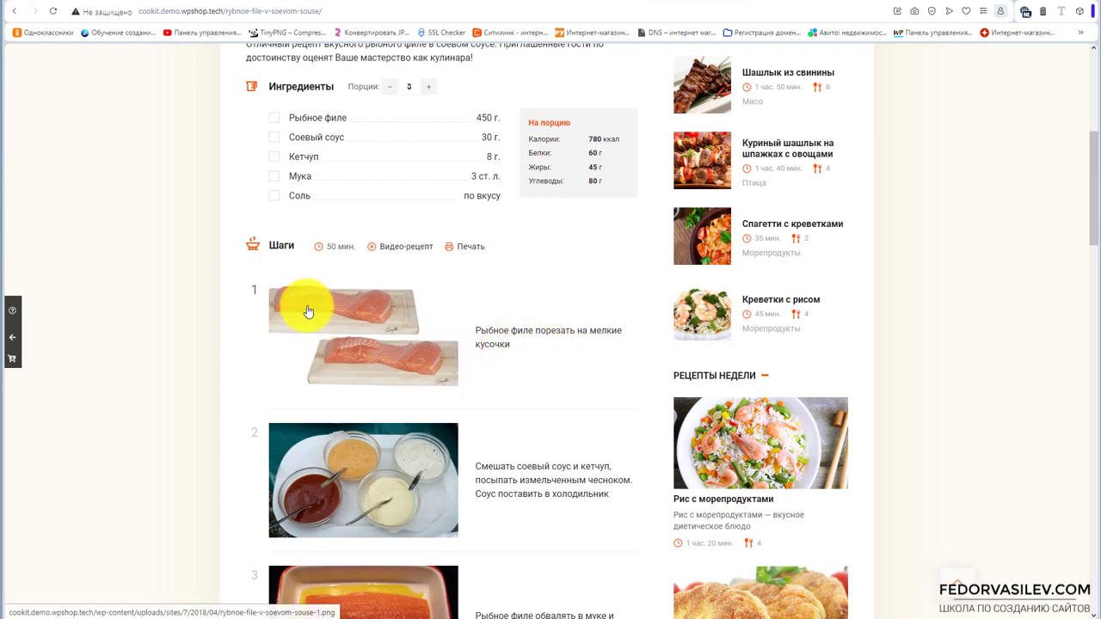
Look through the remaining cooking steps, closing text, author block, sharing buttons, rating and related recipes on the demo page.
{"action": "scroll", "coordinate": [374, 223], "scroll_direction": "down", "scroll_amount": 2}
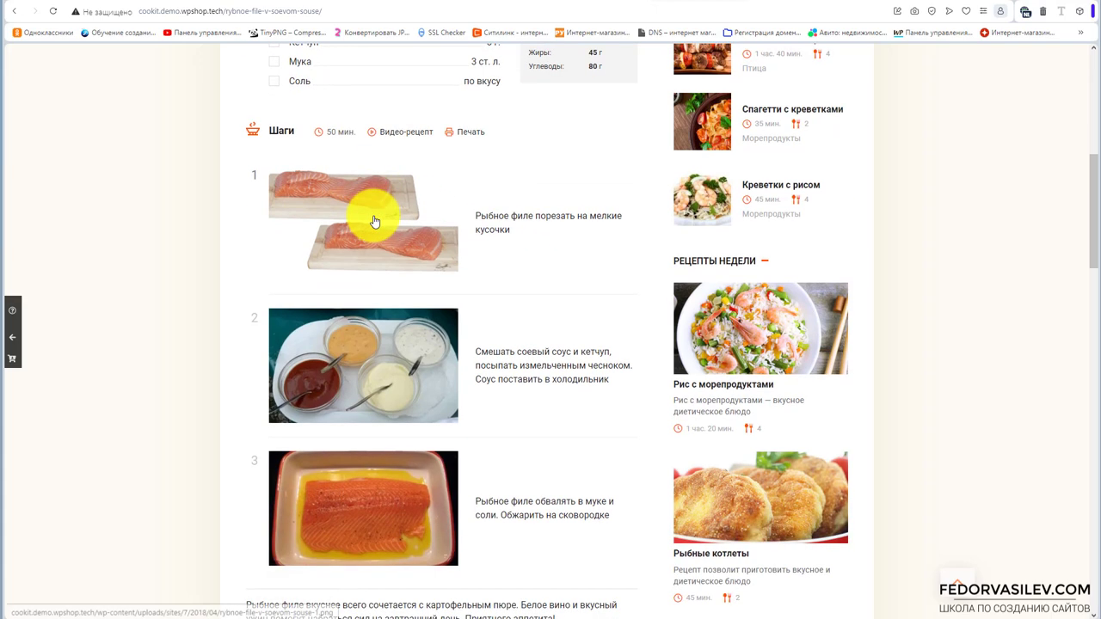
{"action": "left_click", "coordinate": [254, 318]}
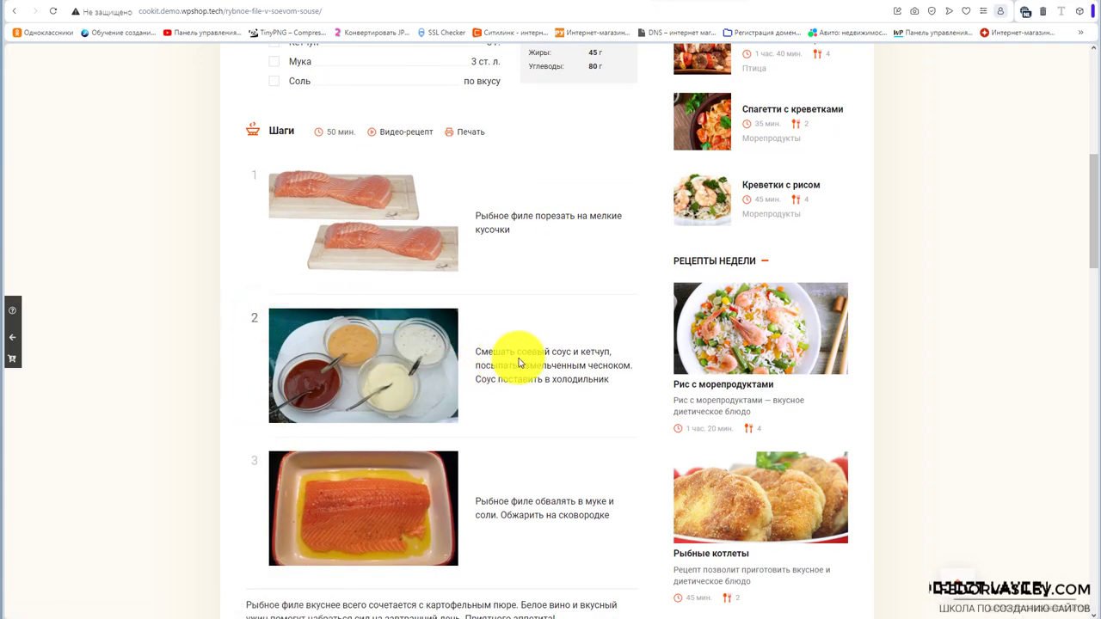
{"action": "scroll", "coordinate": [585, 357], "scroll_direction": "down", "scroll_amount": 4}
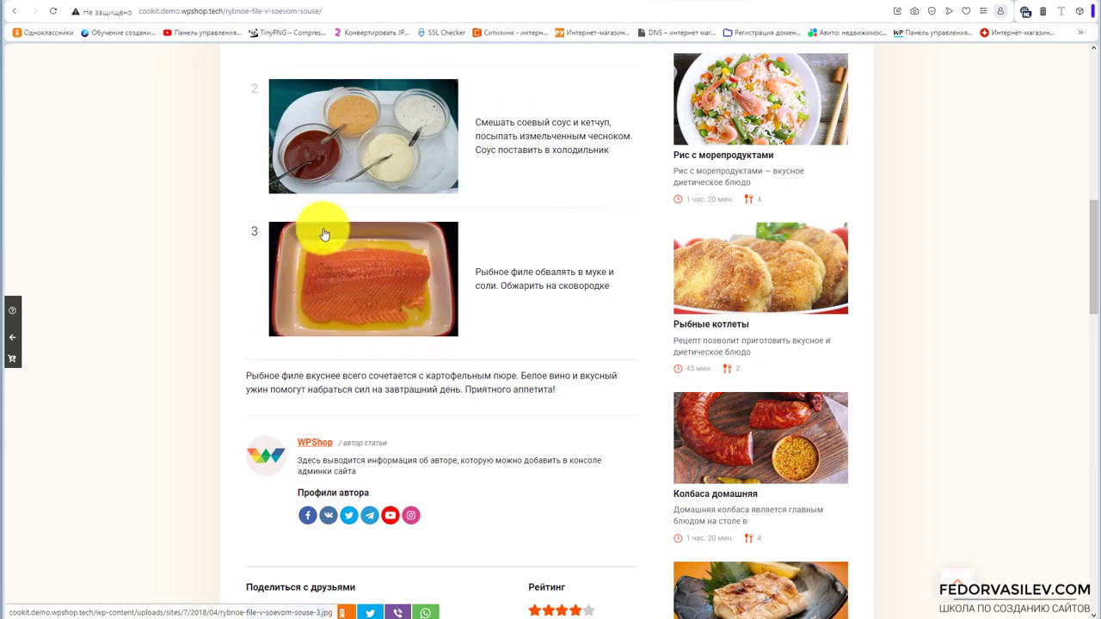
{"action": "scroll", "coordinate": [410, 221], "scroll_direction": "down", "scroll_amount": 1}
{"action": "scroll", "coordinate": [404, 284], "scroll_direction": "up", "scroll_amount": 10}
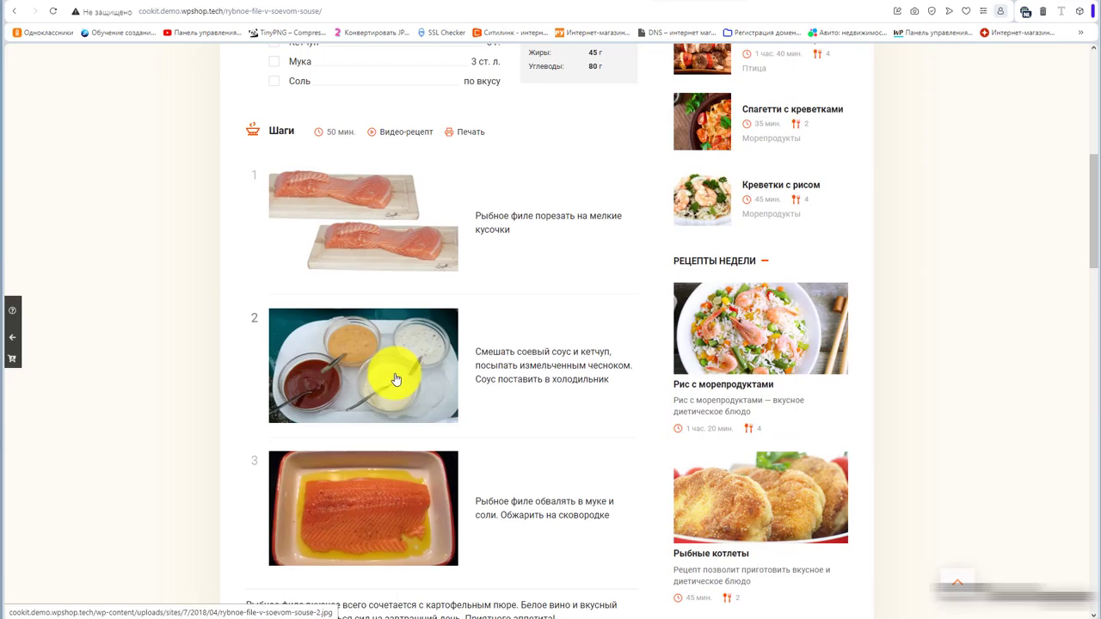
{"action": "scroll", "coordinate": [410, 289], "scroll_direction": "down", "scroll_amount": 10}
{"action": "scroll", "coordinate": [409, 289], "scroll_direction": "down", "scroll_amount": 5}
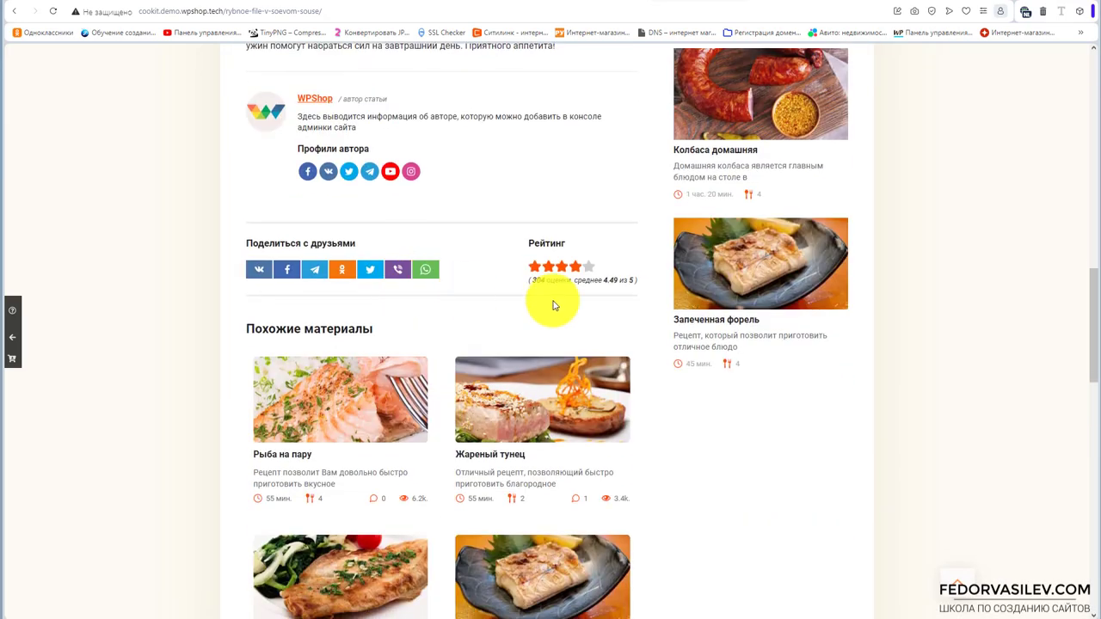
{"action": "left_click", "coordinate": [494, 415]}
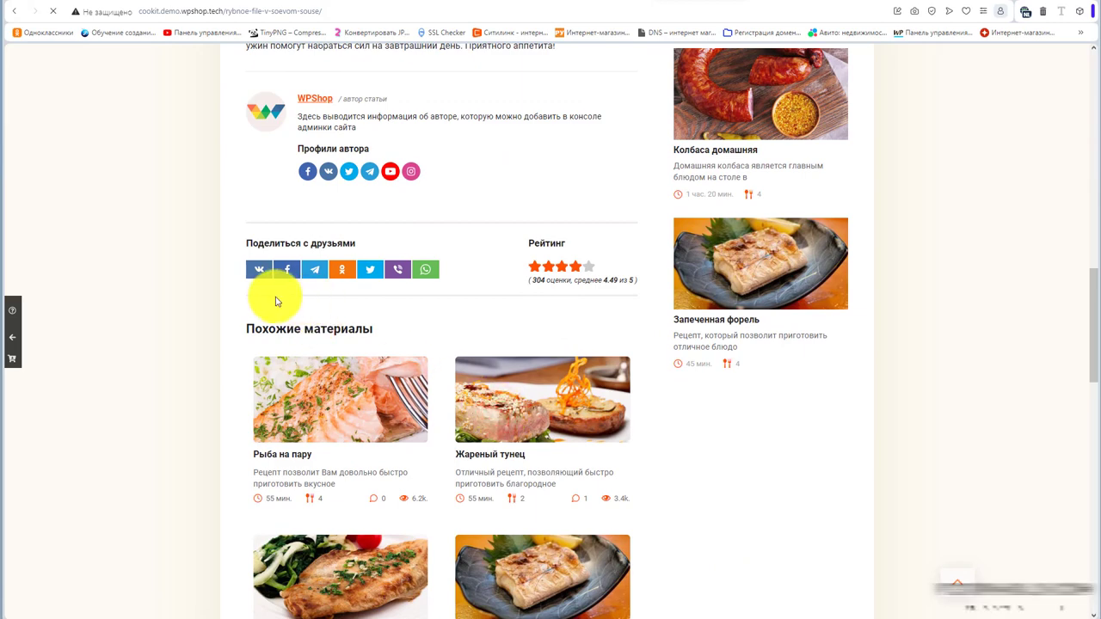
{"action": "scroll", "coordinate": [267, 284], "scroll_direction": "down", "scroll_amount": 4}
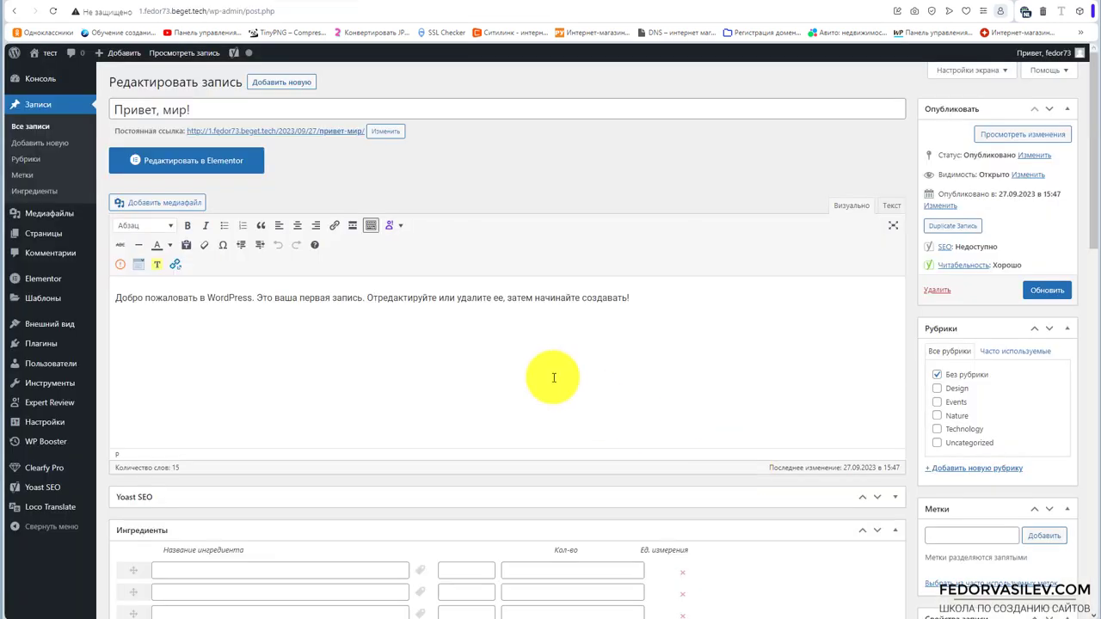
Return to the post editor and insert an attention block with the green check mark style and the text "мпвамамама".
{"action": "left_click", "coordinate": [121, 263]}
{"action": "left_click", "coordinate": [487, 340]}
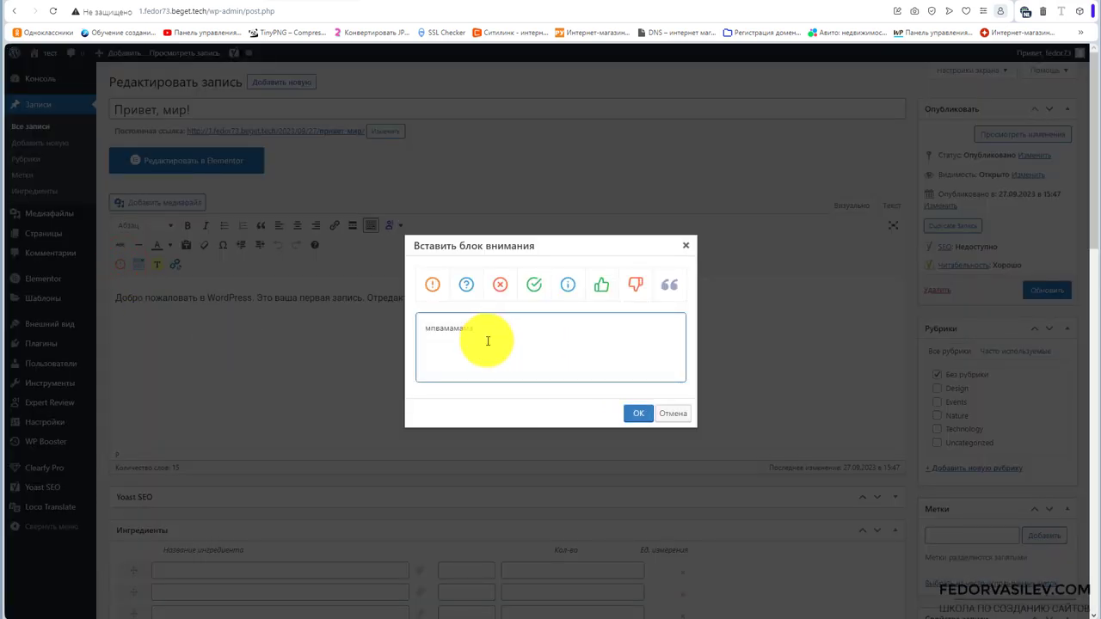
{"action": "left_click", "coordinate": [432, 284]}
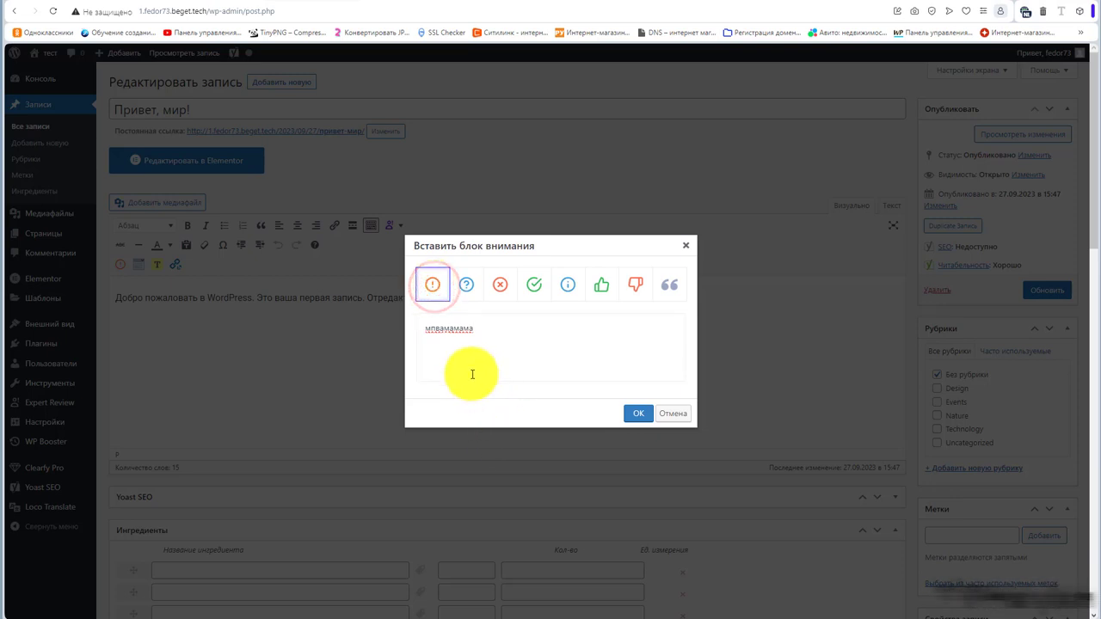
{"action": "left_click", "coordinate": [467, 282]}
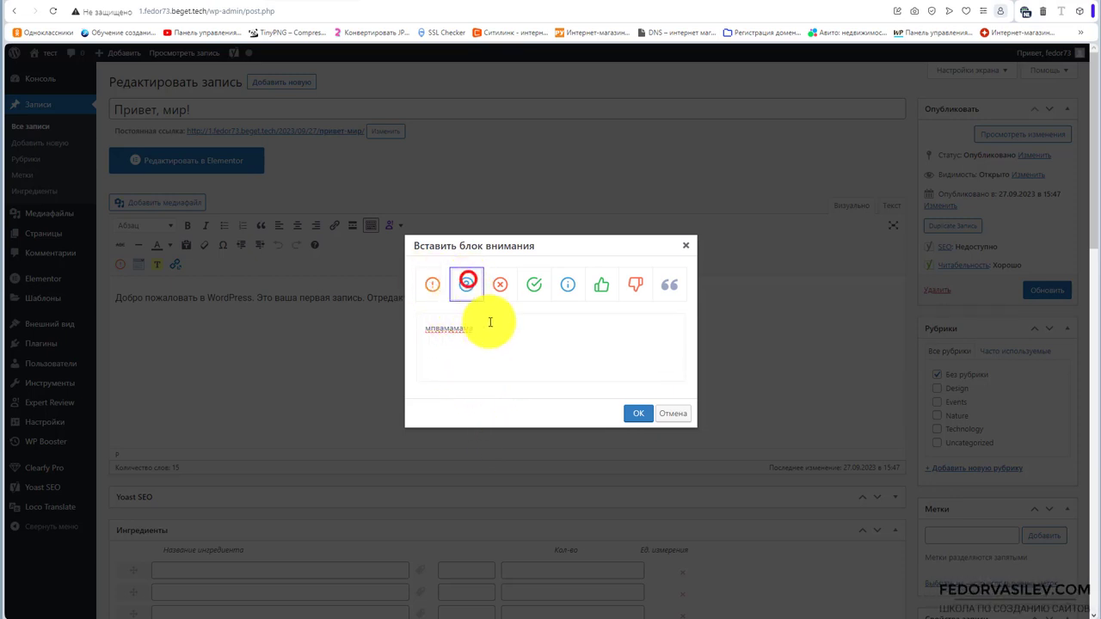
{"action": "left_click", "coordinate": [433, 284]}
{"action": "left_click", "coordinate": [497, 287]}
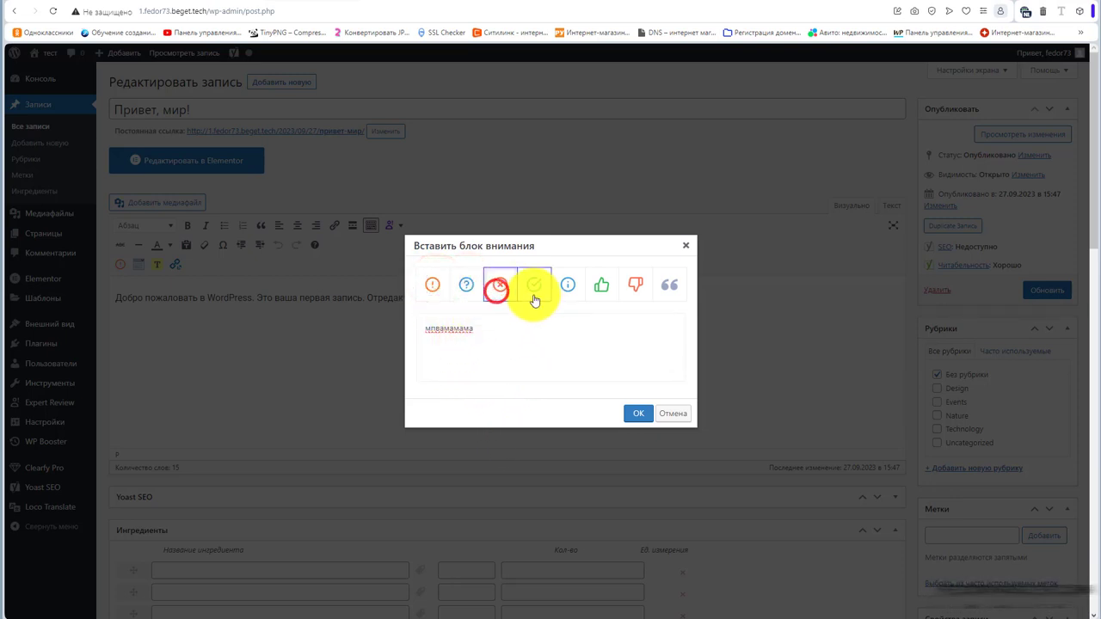
{"action": "left_click", "coordinate": [534, 294]}
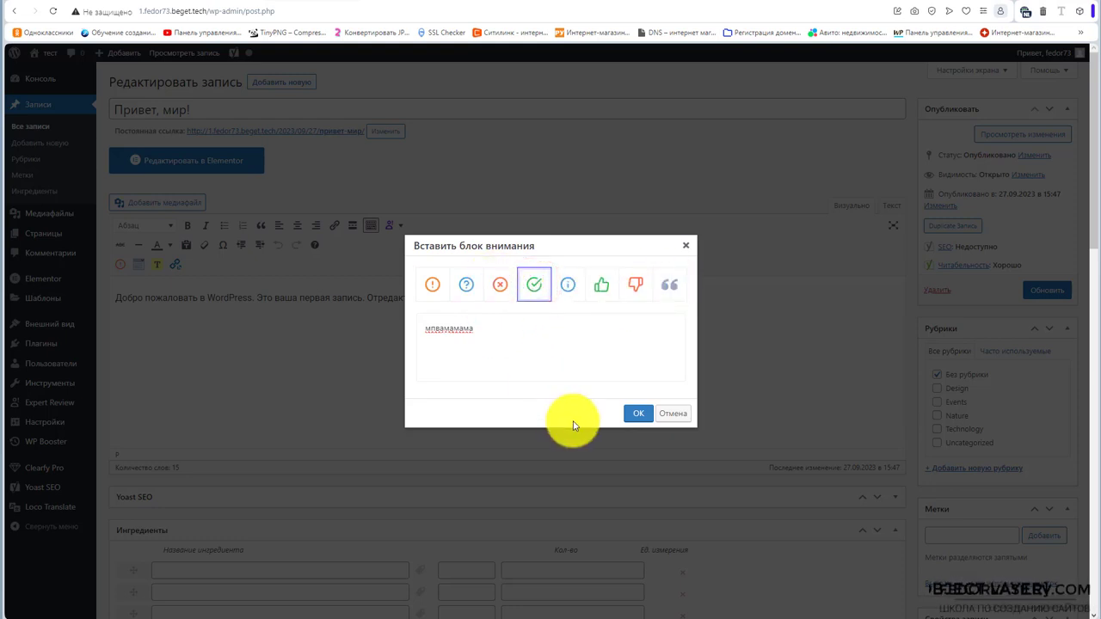
{"action": "left_click", "coordinate": [638, 414]}
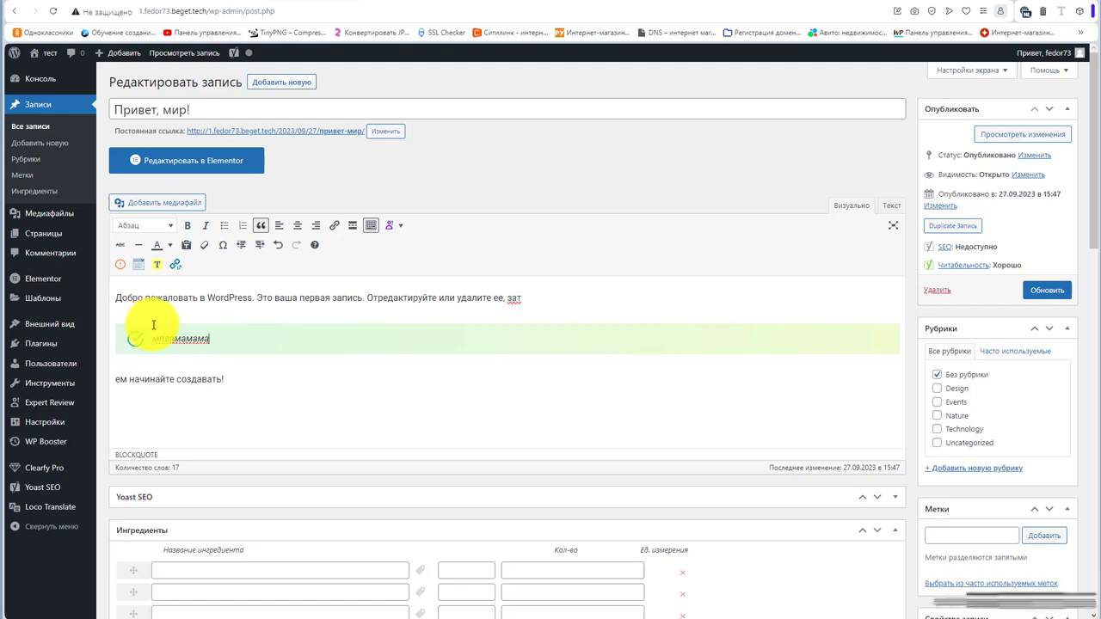
Wrap the text "ем начинайте создавать!" below the attention block in a spoiler titled "вувмумукм".
{"action": "left_click", "coordinate": [248, 376]}
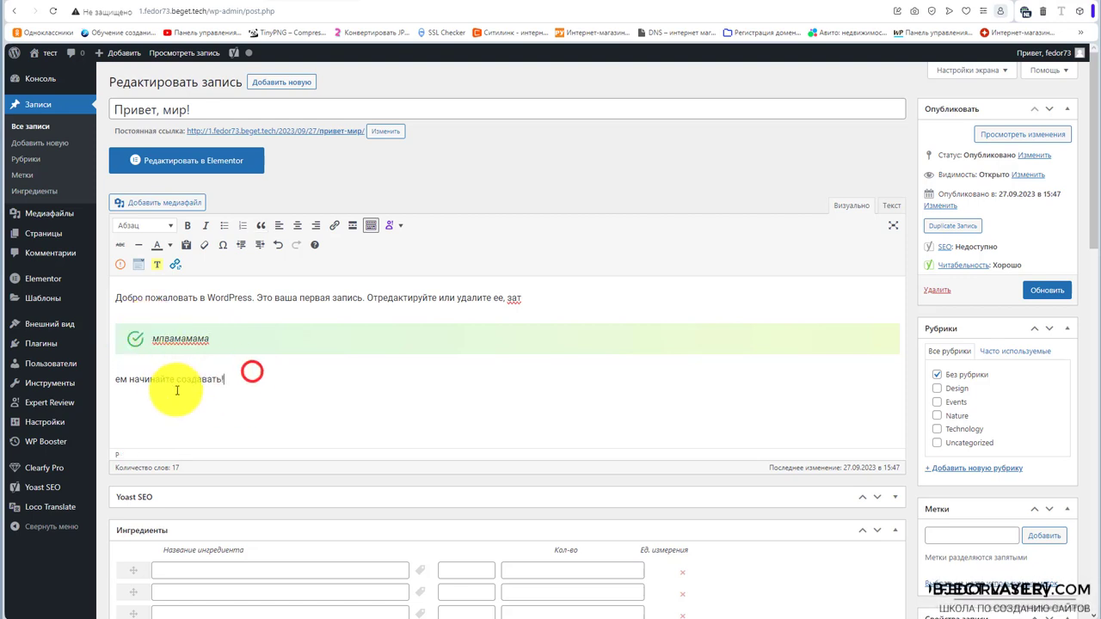
{"action": "left_click", "coordinate": [137, 269]}
{"action": "key", "text": "Return"}
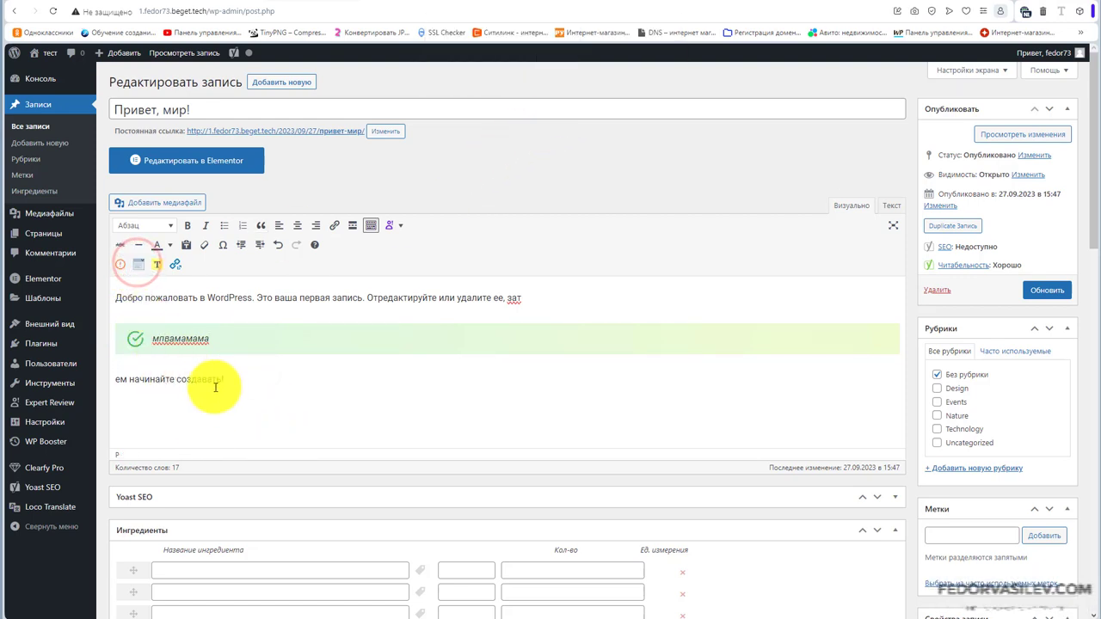
{"action": "left_click_drag", "start_coordinate": [241, 379], "coordinate": [25, 369]}
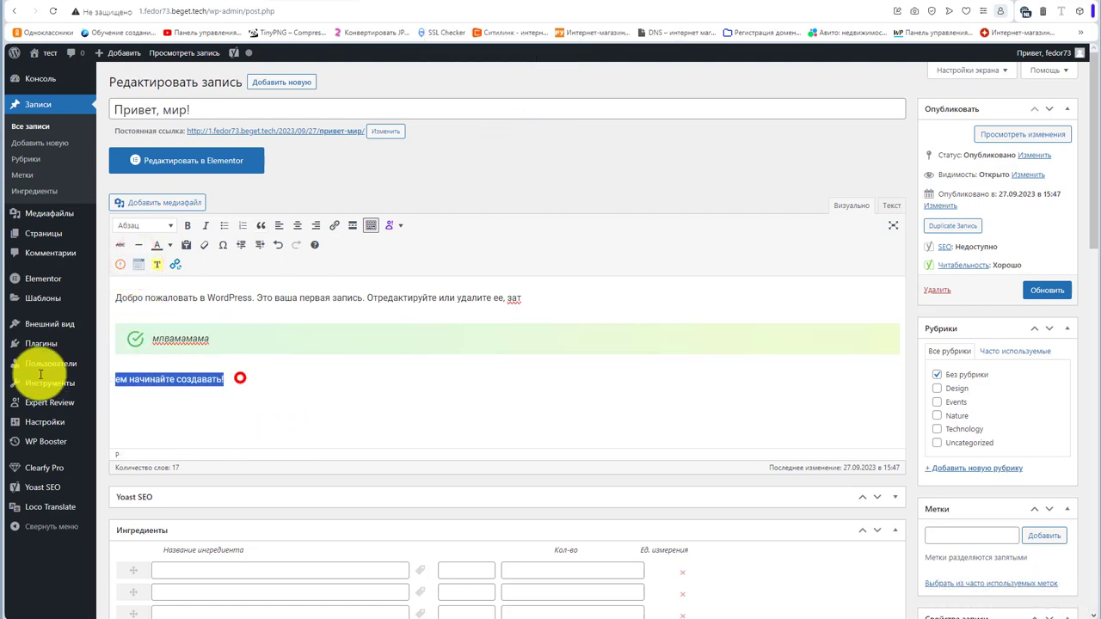
{"action": "left_click", "coordinate": [138, 265]}
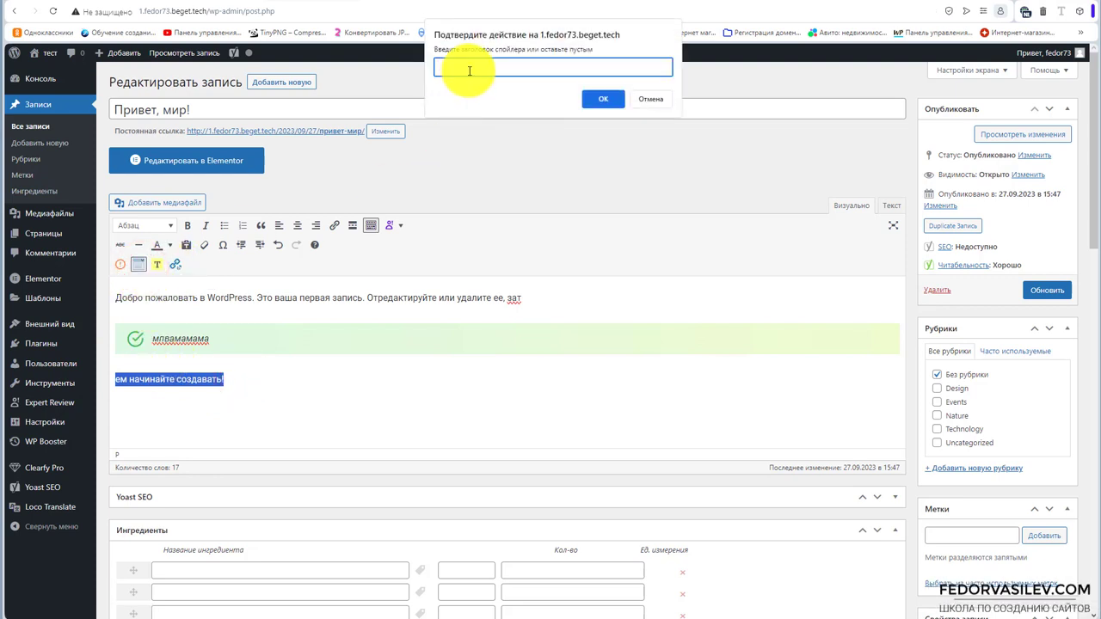
{"action": "type", "text": "вумумукм"}
{"action": "left_click", "coordinate": [601, 99]}
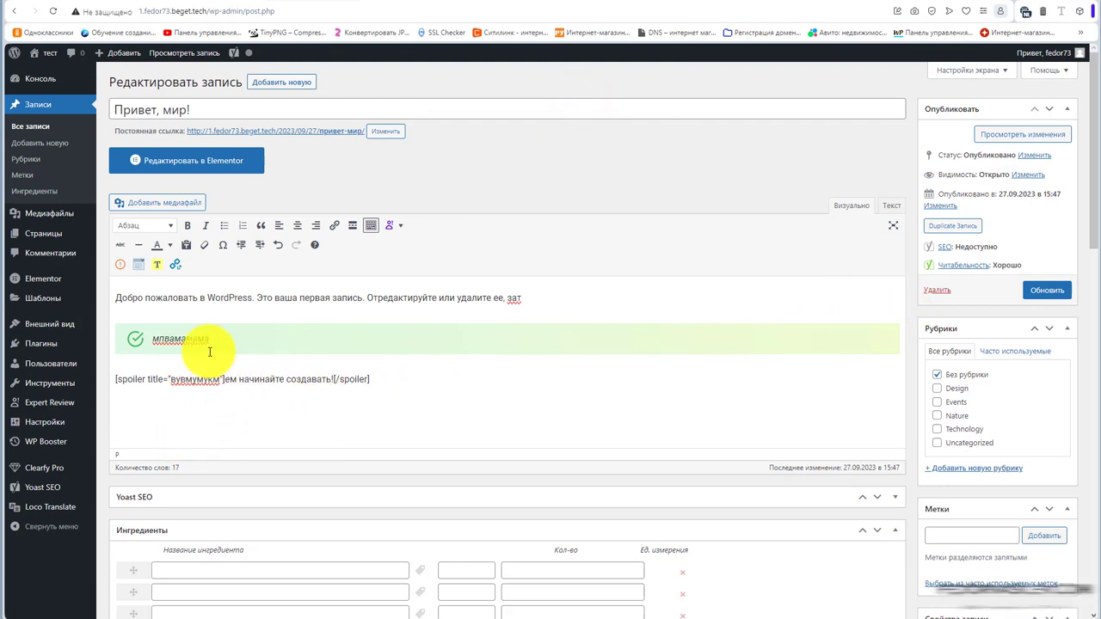
Add a new line below the spoiler, insert the highlighted text "уаувмвсмвсмвм" there, and select it.
{"action": "left_click", "coordinate": [396, 393]}
{"action": "key", "text": "Return"}
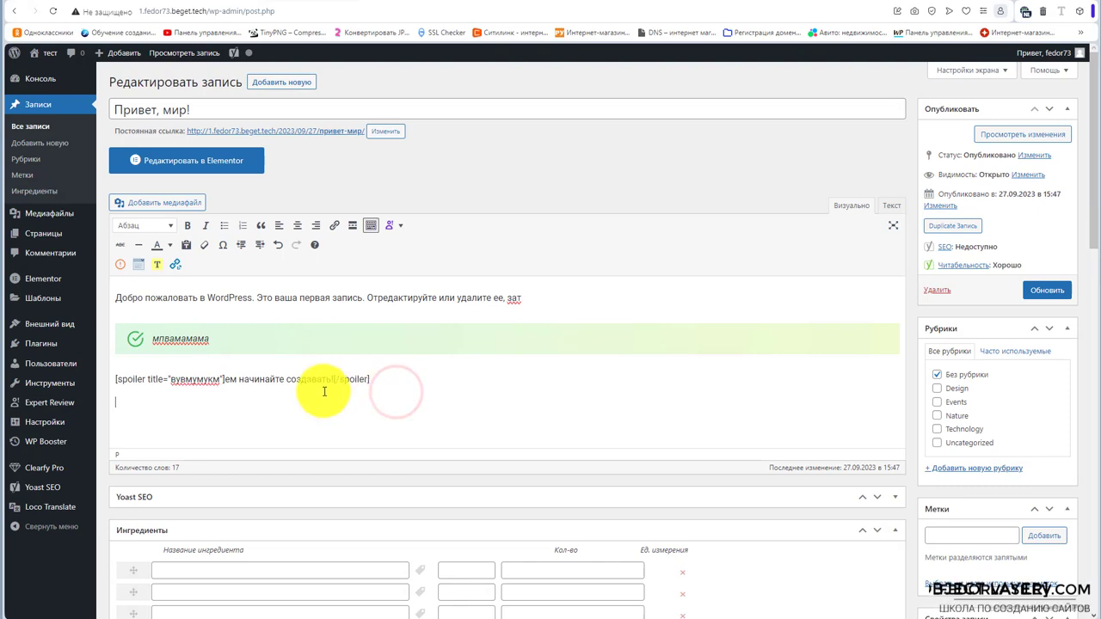
{"action": "left_click", "coordinate": [159, 268]}
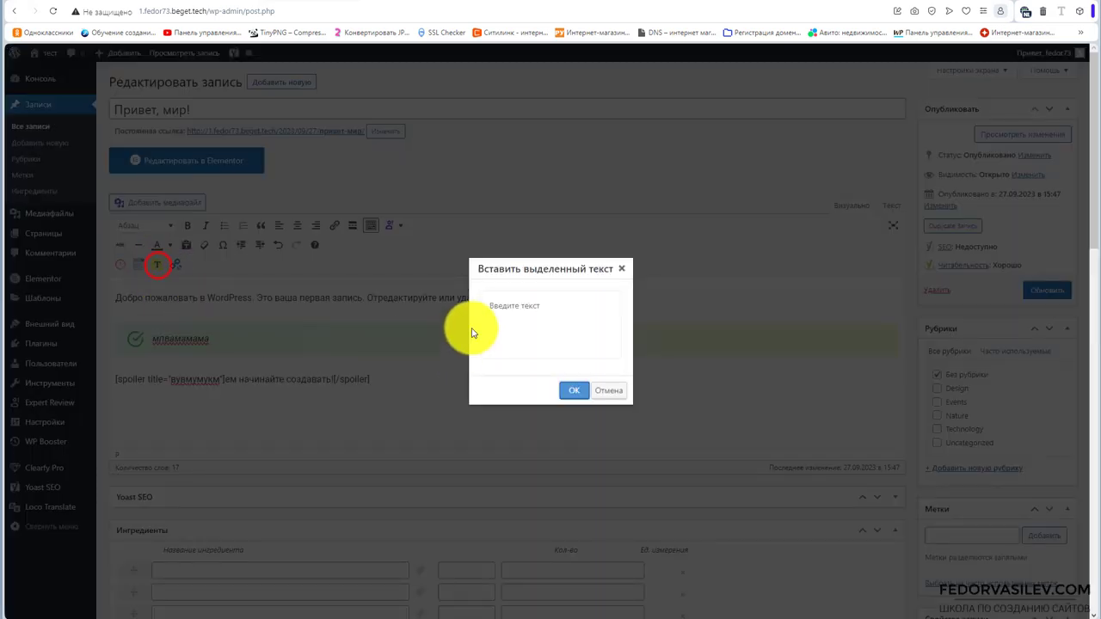
{"action": "left_click", "coordinate": [499, 310]}
{"action": "type", "text": "уаувмвсмвсмвм"}
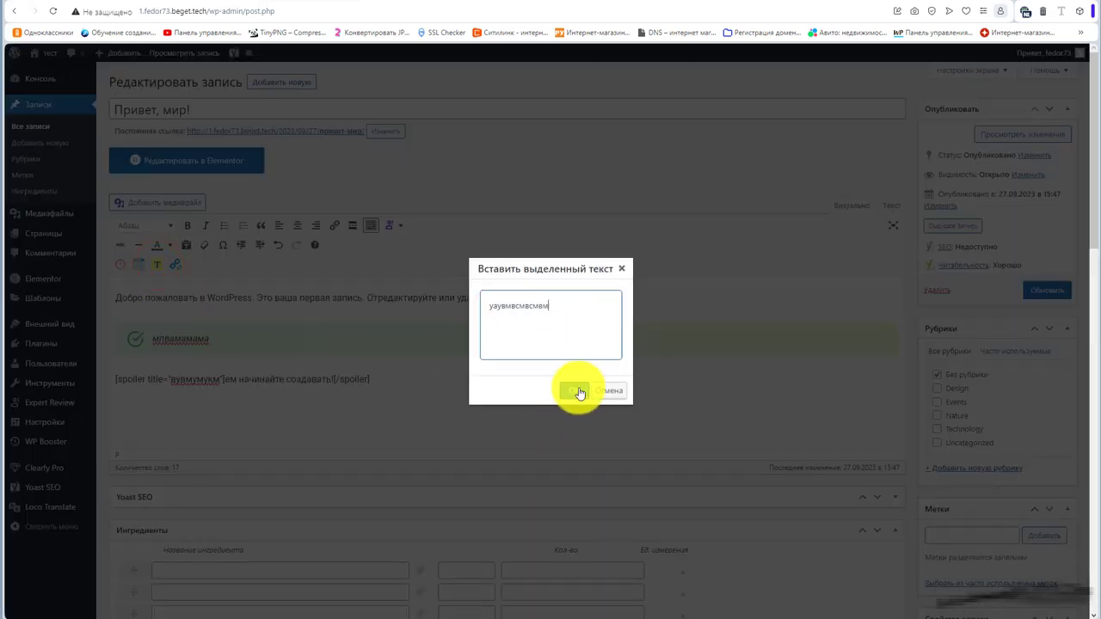
{"action": "left_click", "coordinate": [574, 390]}
{"action": "left_click_drag", "start_coordinate": [198, 404], "coordinate": [112, 401]}
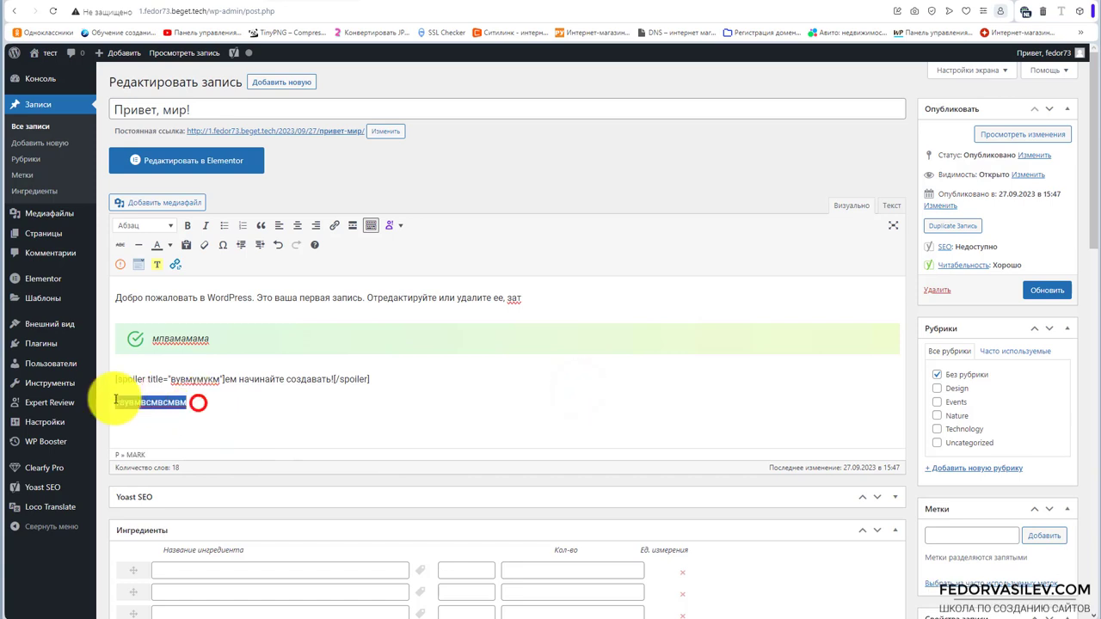
{"action": "left_click", "coordinate": [244, 416]}
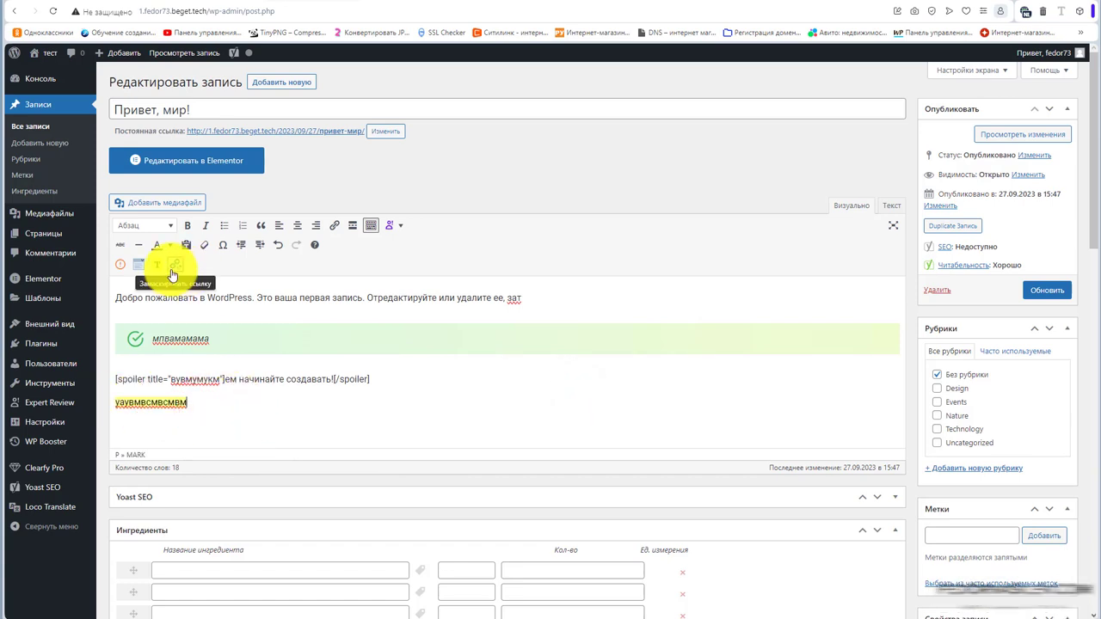
{"action": "left_click", "coordinate": [211, 412]}
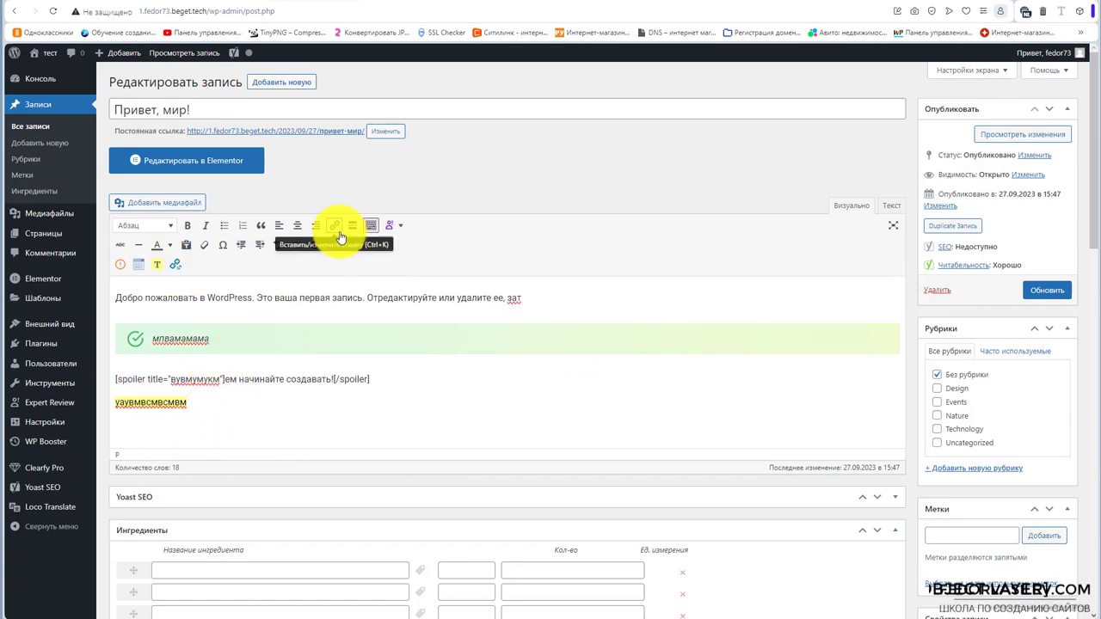
{"action": "left_click", "coordinate": [175, 264]}
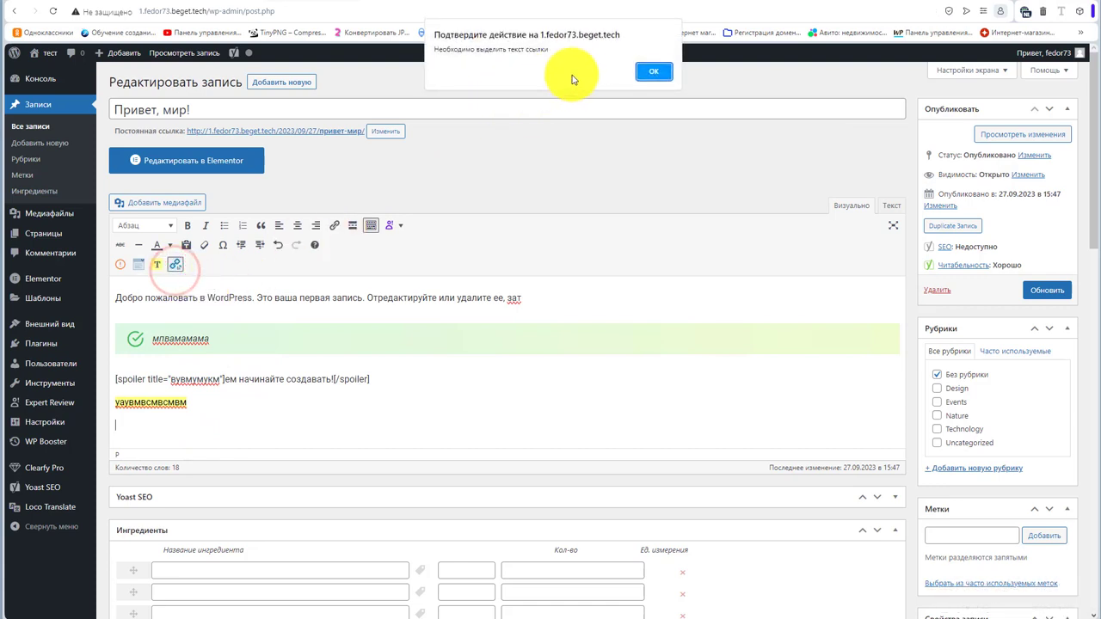
{"action": "left_click", "coordinate": [654, 71]}
Turn "аувмвсмвсмвм" in the highlighted line below the spoiler into a masked link with the address "#" and update the post.
{"action": "left_click_drag", "start_coordinate": [187, 402], "coordinate": [119, 403]}
{"action": "left_click", "coordinate": [182, 267]}
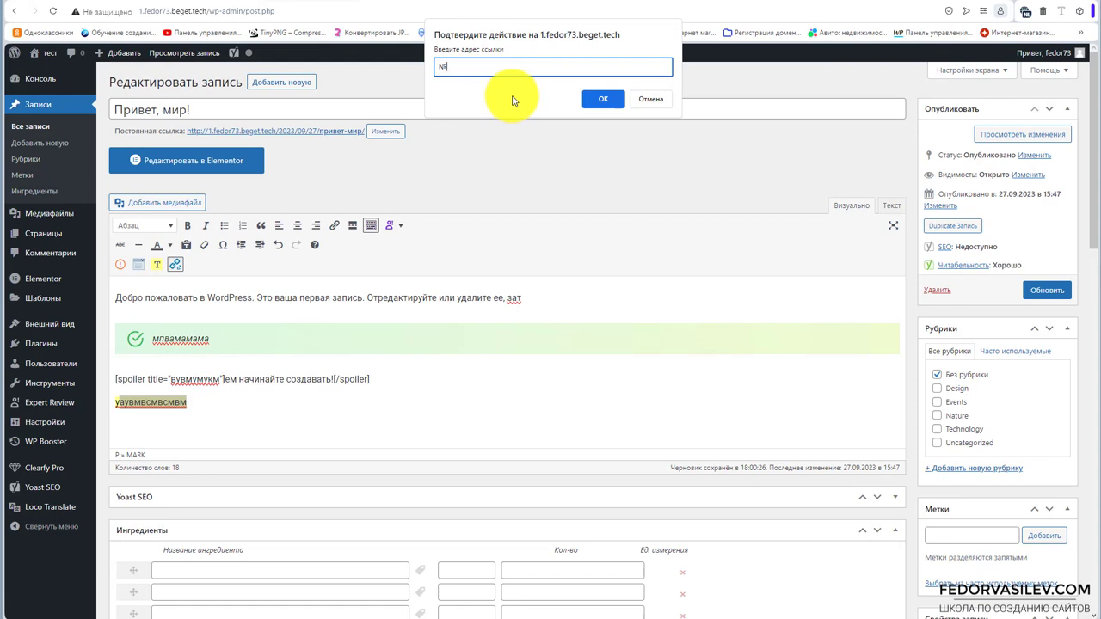
{"action": "type", "text": "#"}
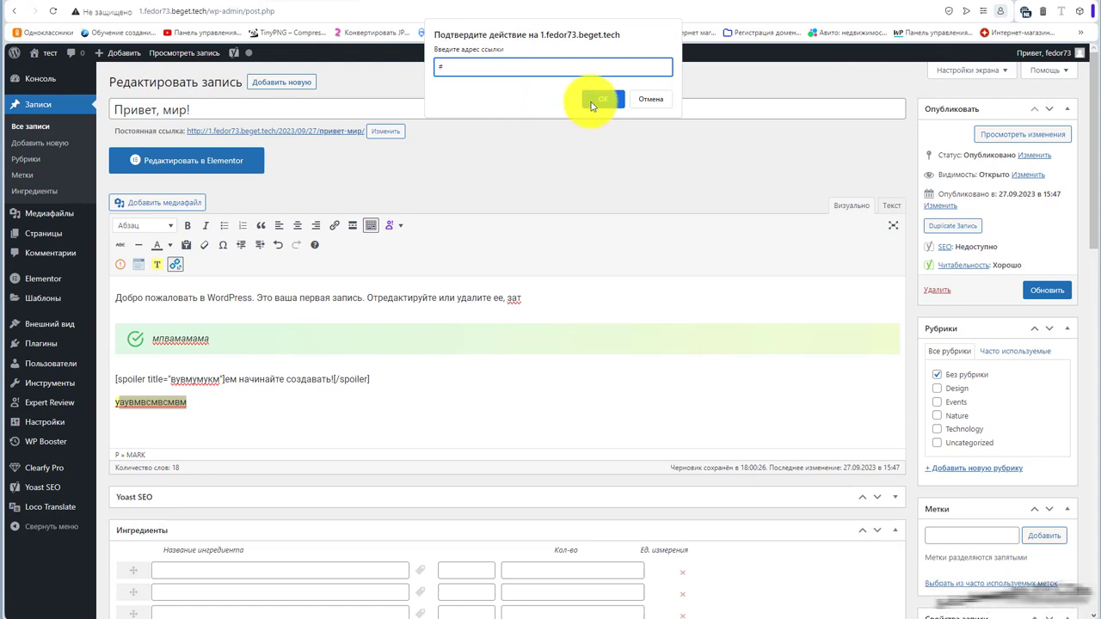
{"action": "left_click", "coordinate": [592, 99]}
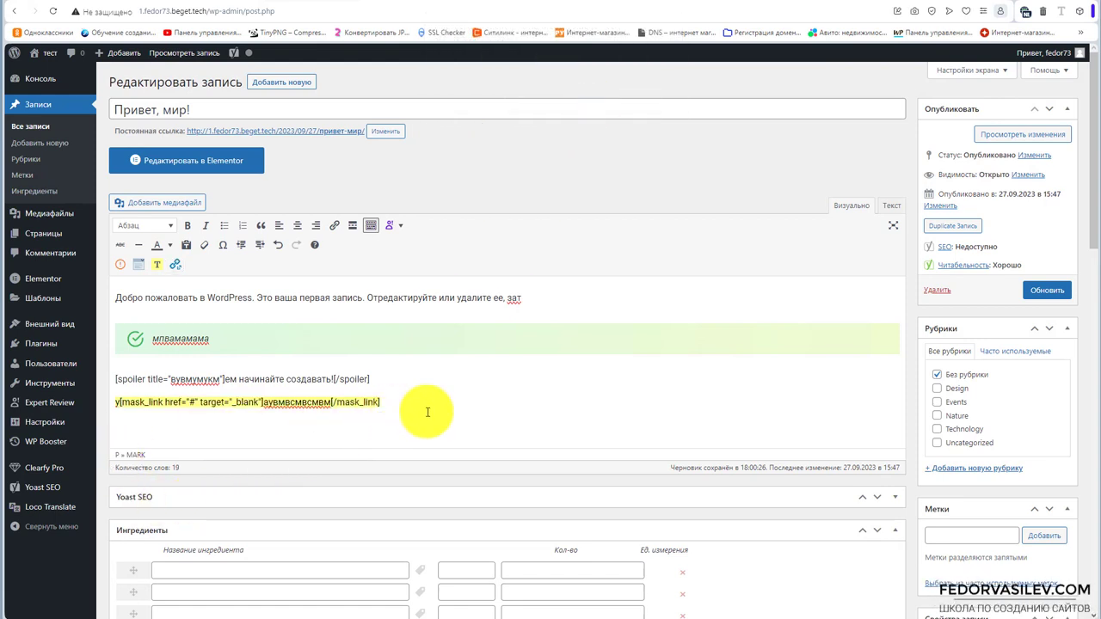
{"action": "left_click", "coordinate": [1047, 290]}
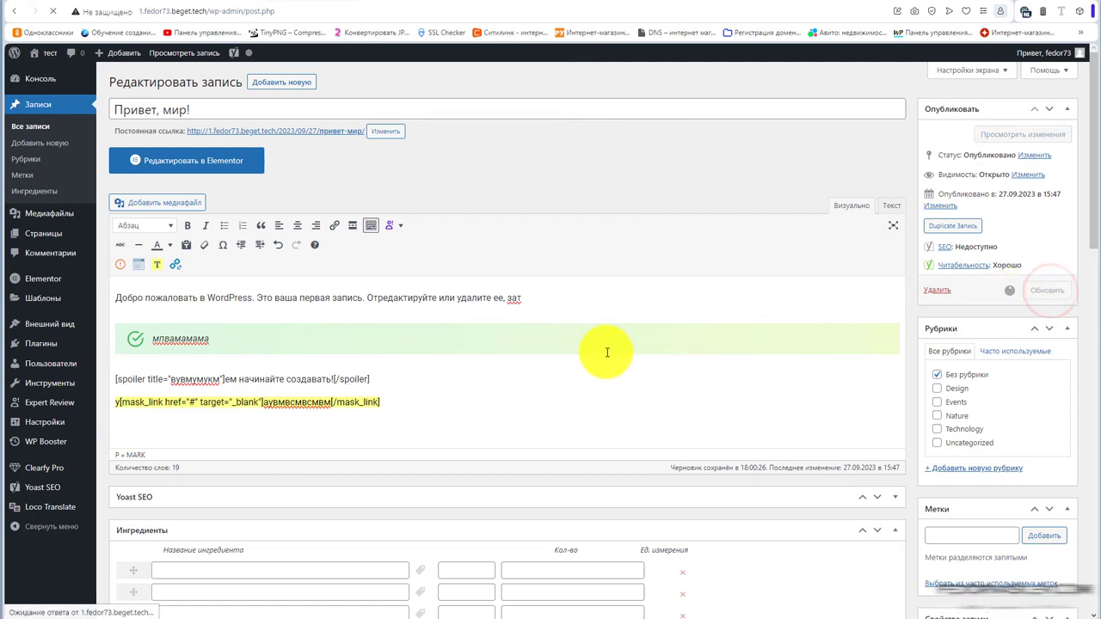
{"action": "left_click_drag", "start_coordinate": [372, 380], "coordinate": [228, 362]}
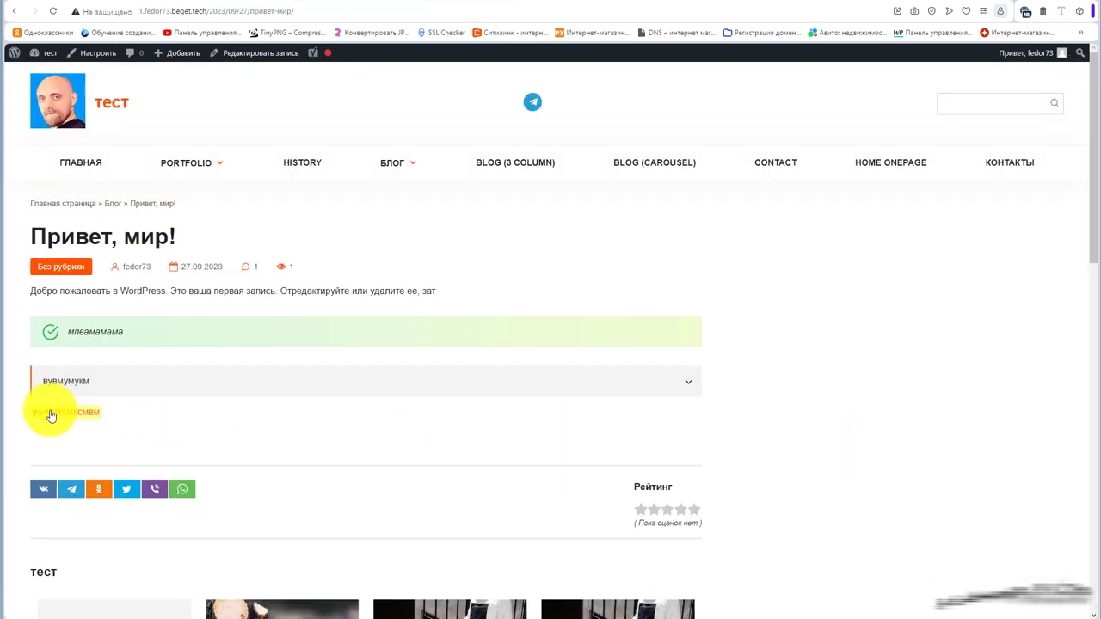
Test expanding and collapsing the spoiler on the published post and examine the attention block's text.
{"action": "left_click", "coordinate": [86, 383]}
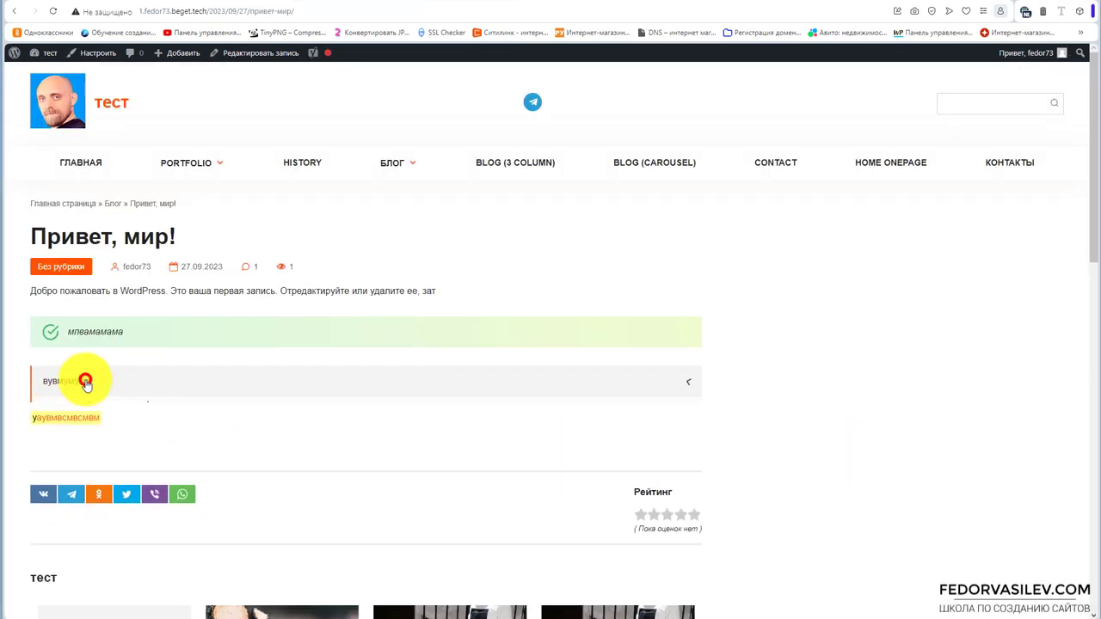
{"action": "left_click", "coordinate": [86, 382]}
{"action": "left_click", "coordinate": [86, 383]}
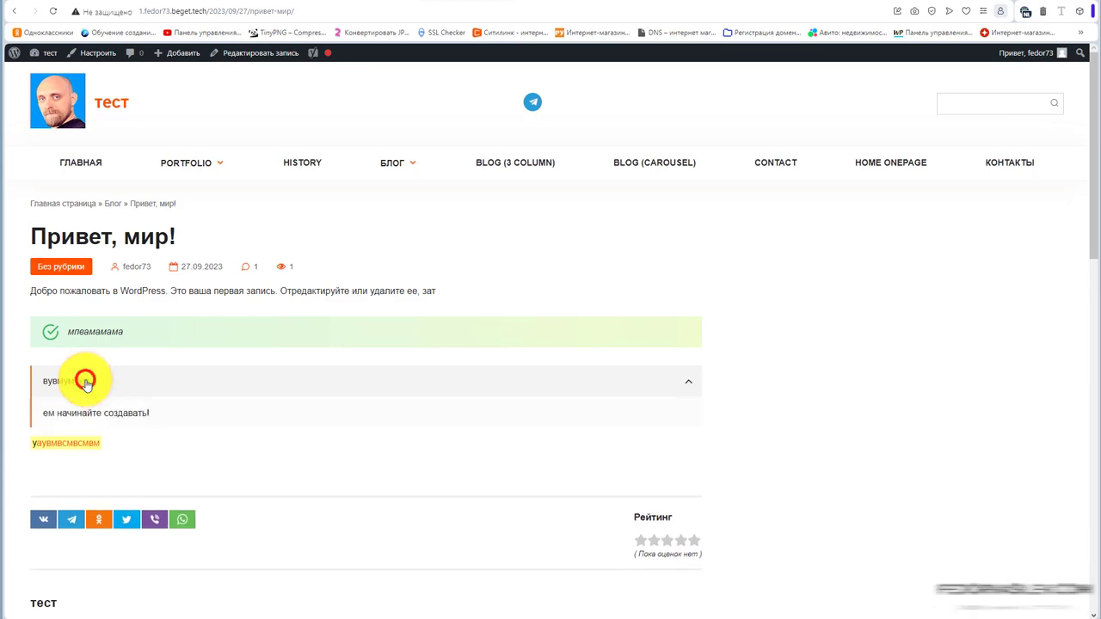
{"action": "left_click", "coordinate": [75, 381]}
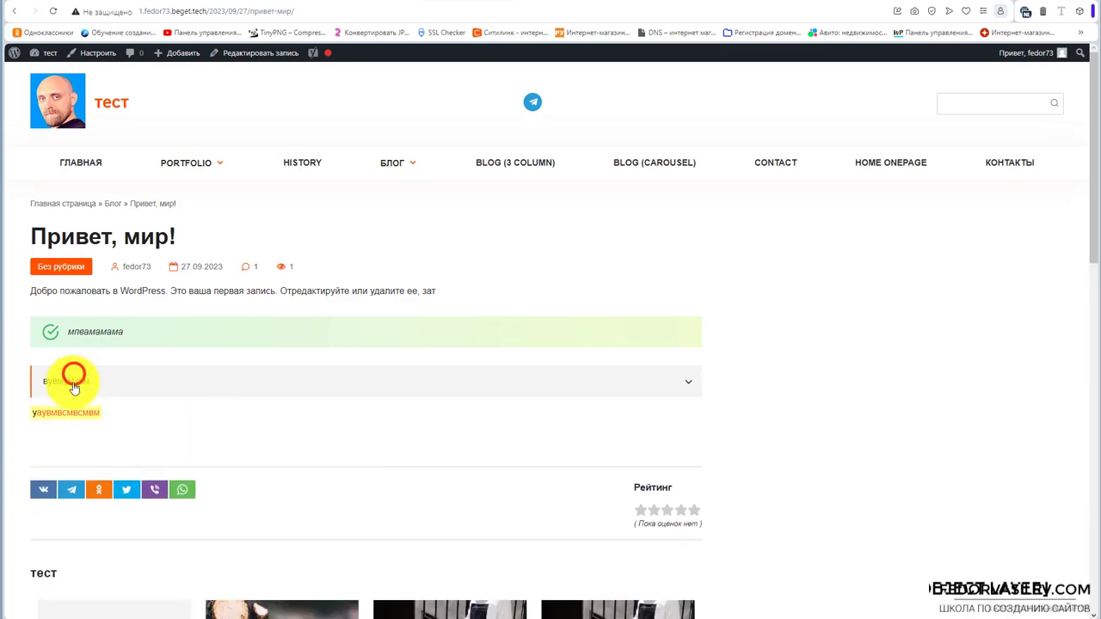
{"action": "left_click", "coordinate": [75, 381]}
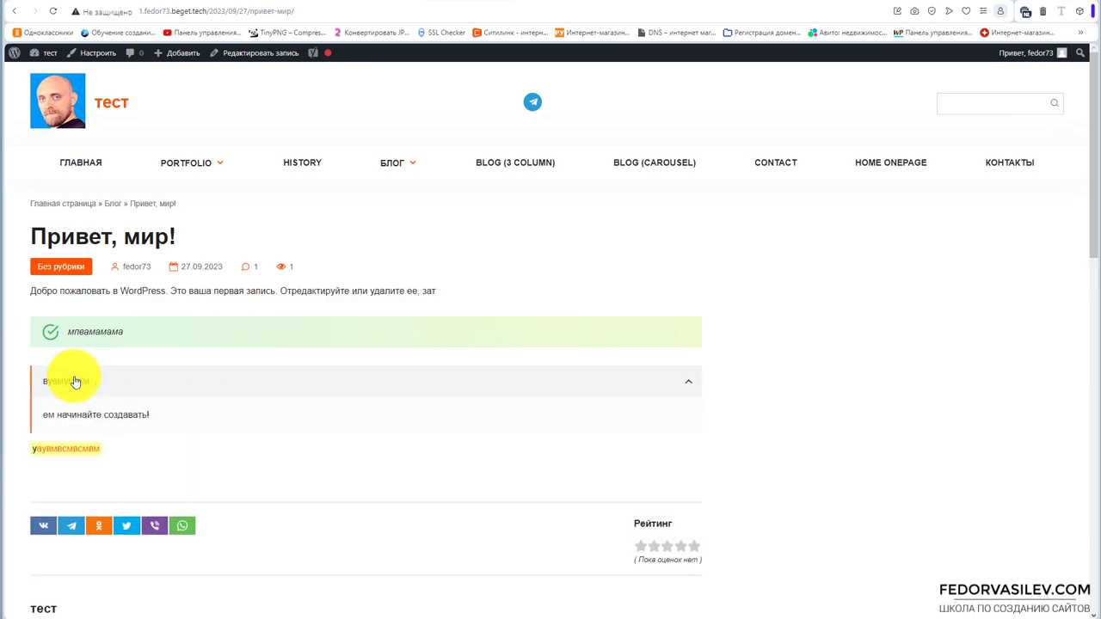
{"action": "left_click_drag", "start_coordinate": [127, 332], "coordinate": [54, 349]}
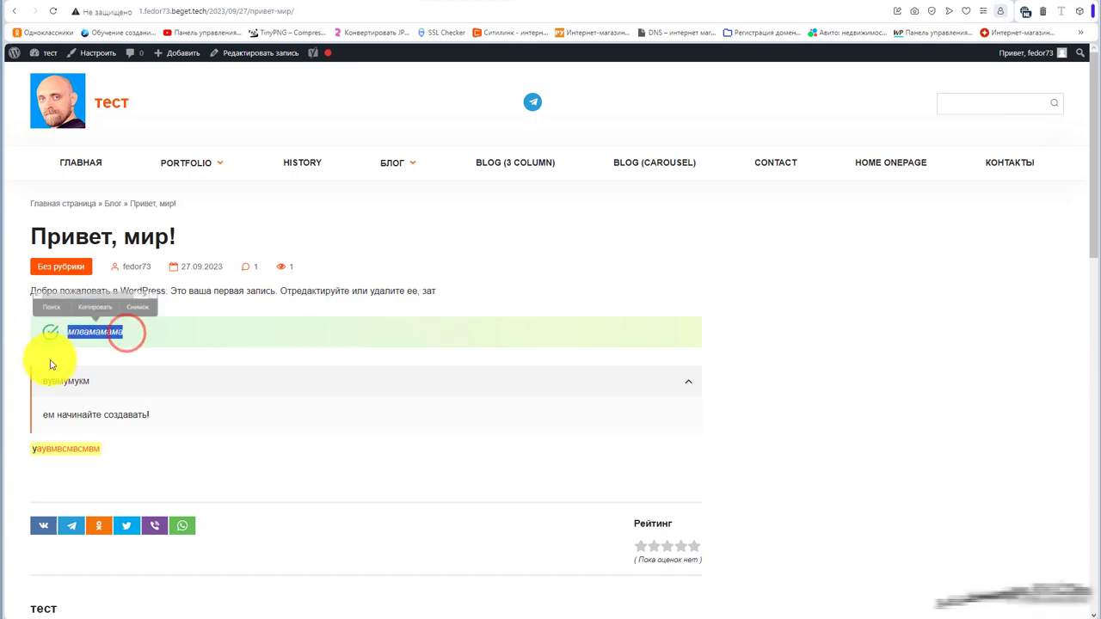
{"action": "left_click", "coordinate": [153, 393]}
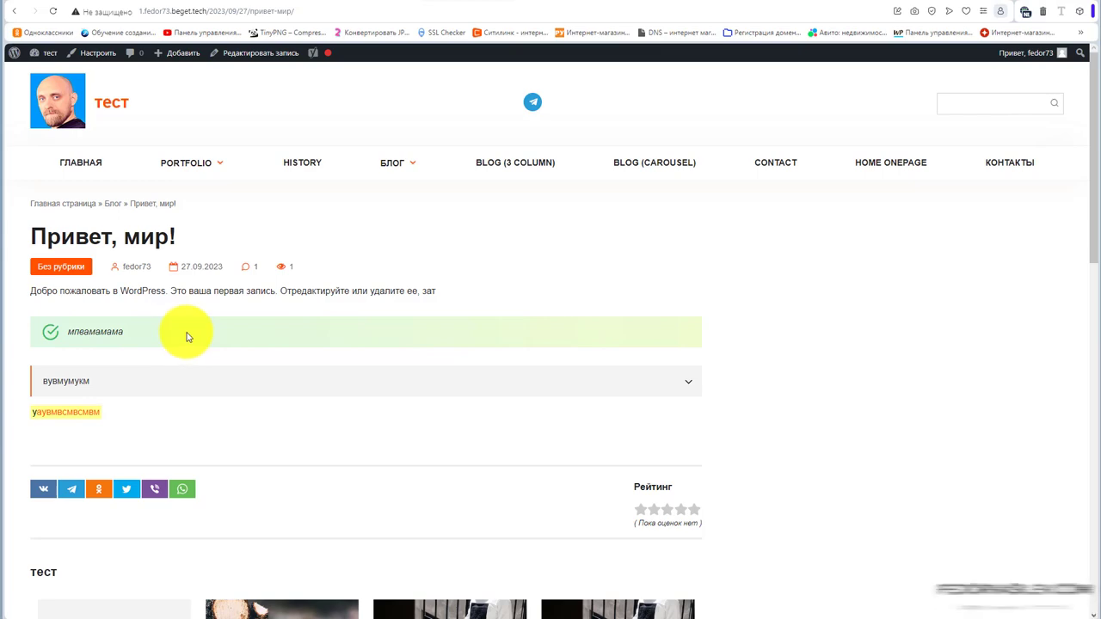
Look through the published post down to the comment form and footer, and check the Блог and Portfolio submenus.
{"action": "scroll", "coordinate": [224, 331], "scroll_direction": "down", "scroll_amount": 3}
{"action": "scroll", "coordinate": [278, 295], "scroll_direction": "down", "scroll_amount": 6}
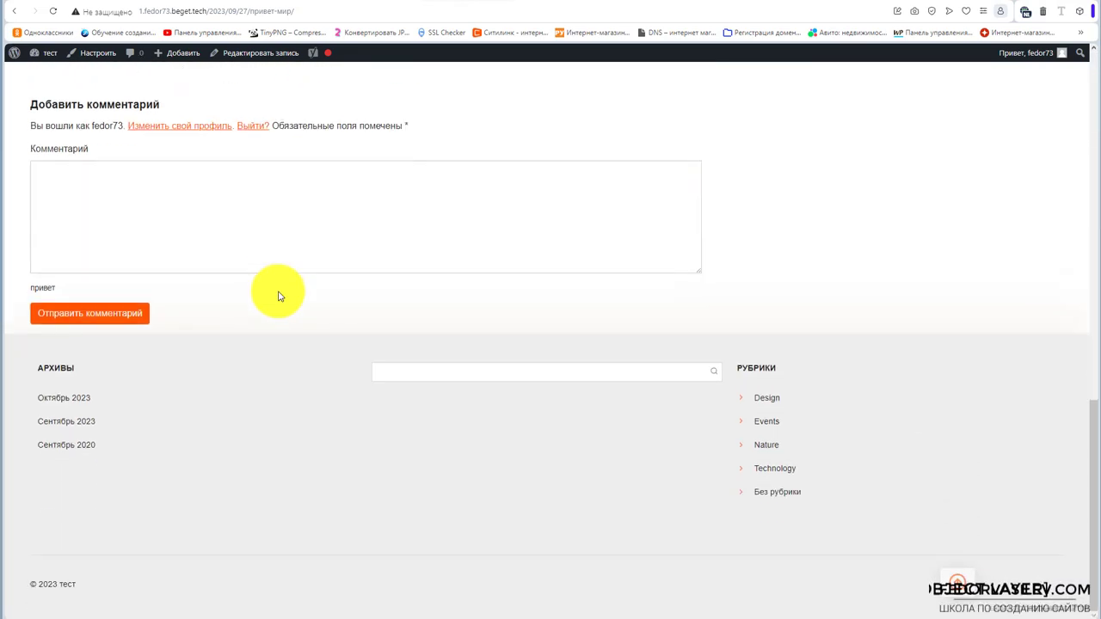
{"action": "scroll", "coordinate": [278, 297], "scroll_direction": "up", "scroll_amount": 10}
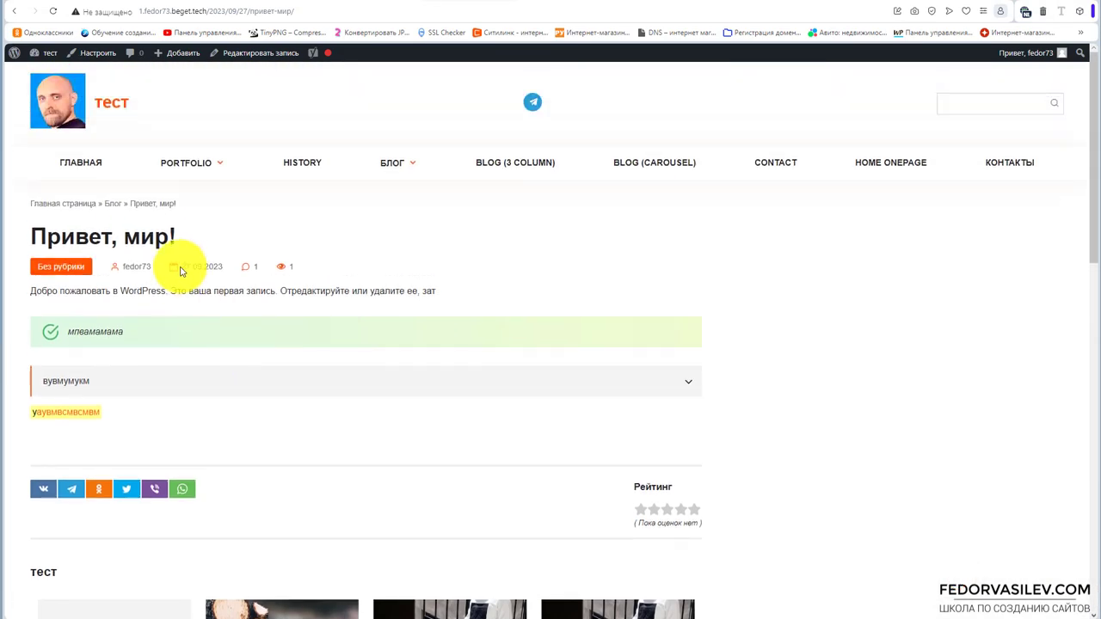
{"action": "mouse_move", "coordinate": [408, 172]}
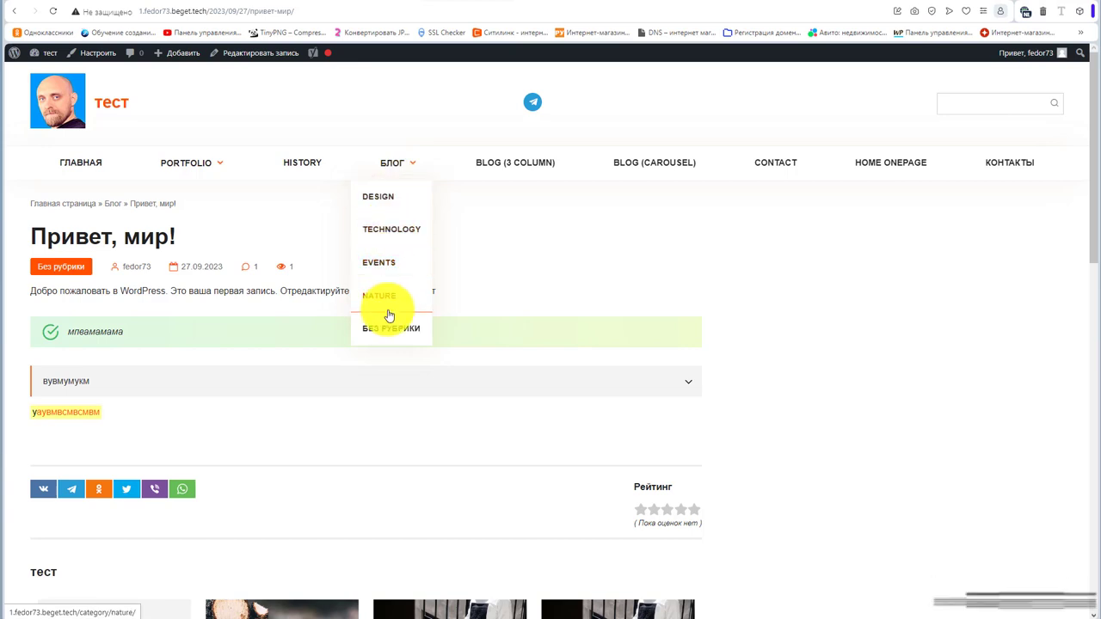
{"action": "mouse_move", "coordinate": [207, 171]}
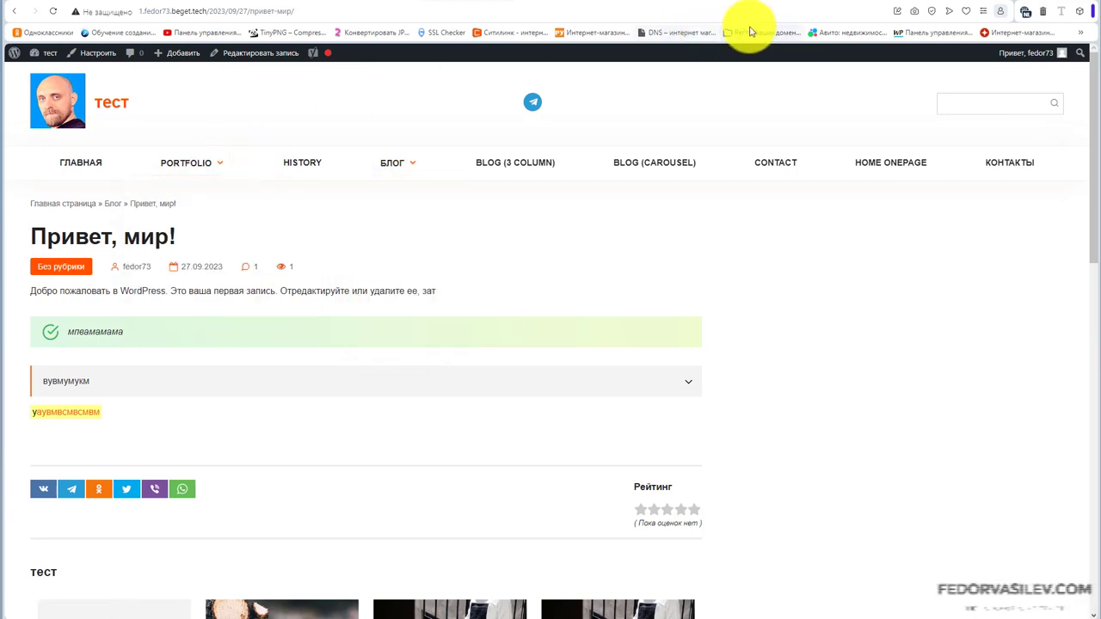
Switch to the "Жареный тунец" demo recipe and compare its header, ingredients, nutrition box and cooking steps with the test post.
{"action": "left_click", "coordinate": [676, 3]}
{"action": "scroll", "coordinate": [504, 293], "scroll_direction": "down", "scroll_amount": 1}
{"action": "scroll", "coordinate": [503, 292], "scroll_direction": "down", "scroll_amount": 10}
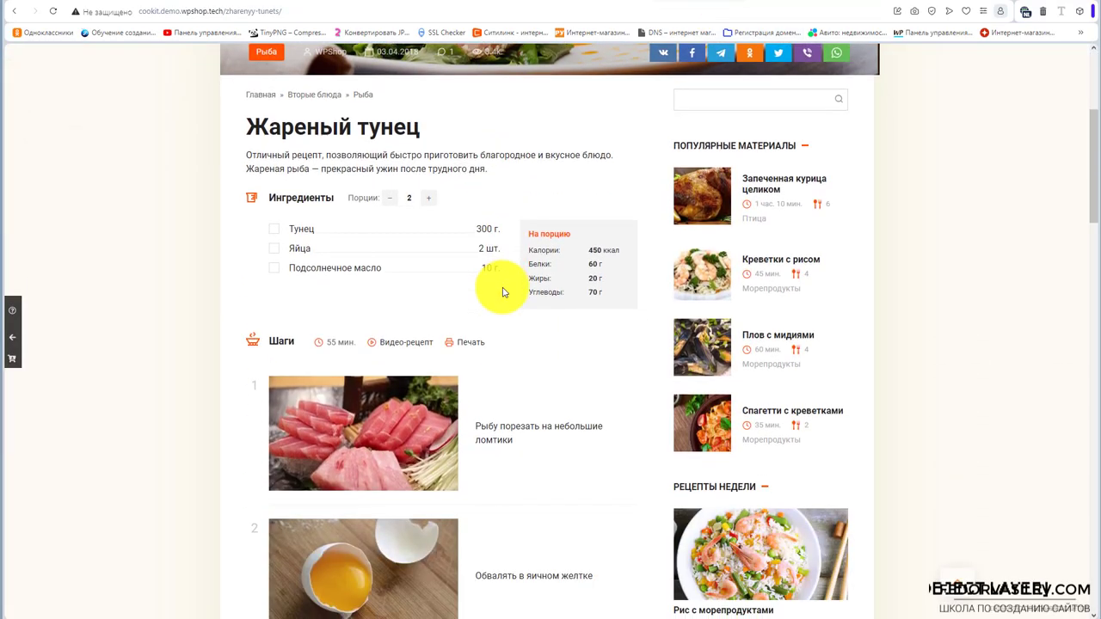
{"action": "scroll", "coordinate": [503, 291], "scroll_direction": "up", "scroll_amount": 12}
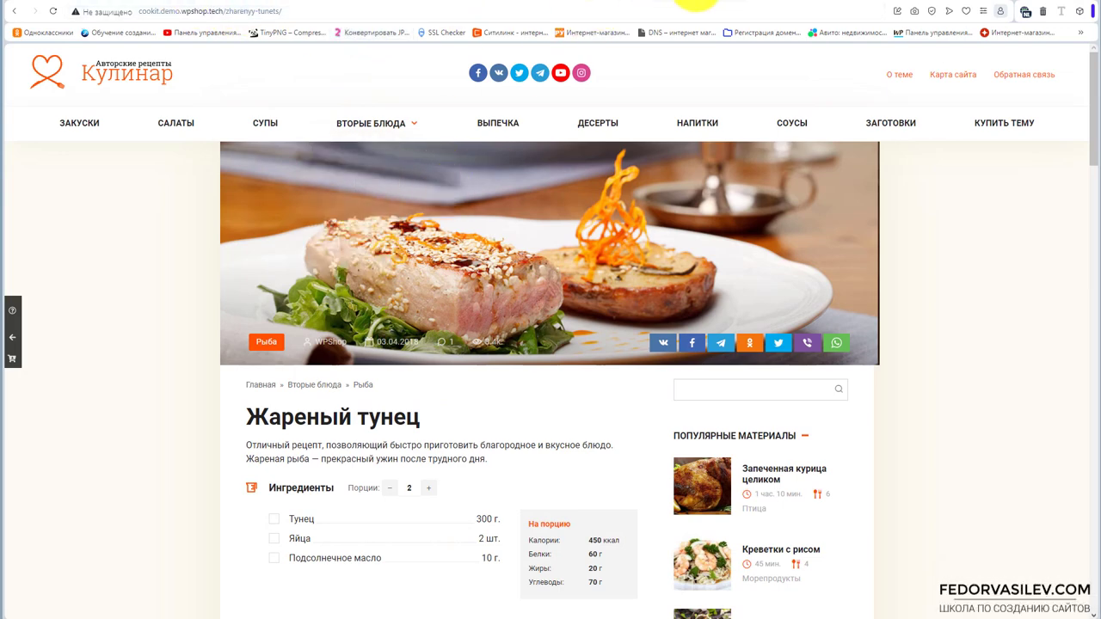
{"action": "scroll", "coordinate": [296, 270], "scroll_direction": "down", "scroll_amount": 4}
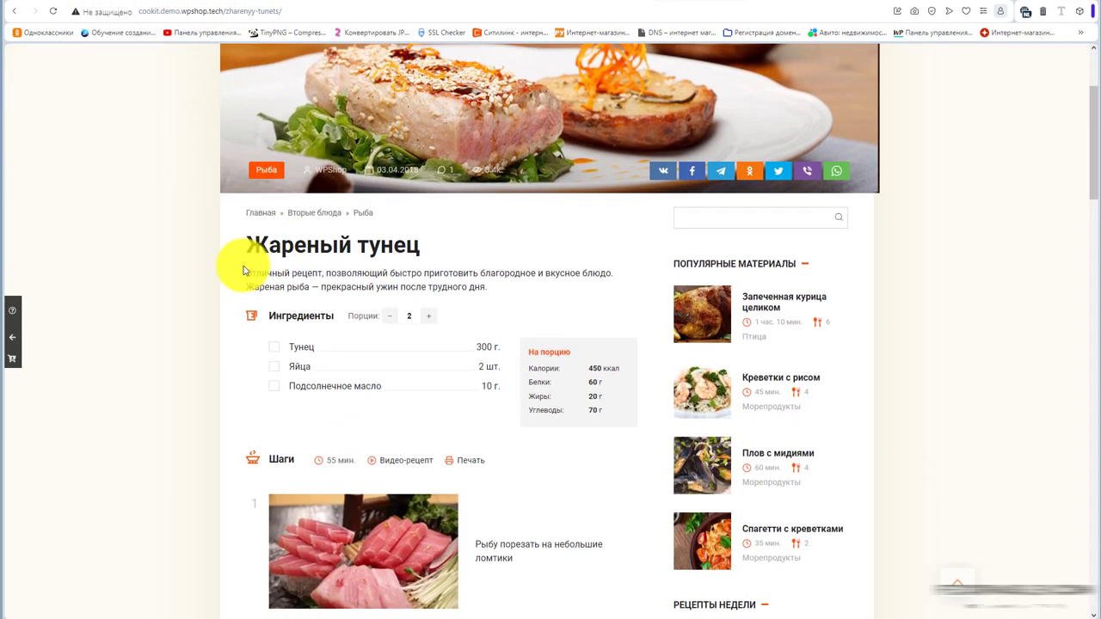
{"action": "scroll", "coordinate": [473, 200], "scroll_direction": "up", "scroll_amount": 4}
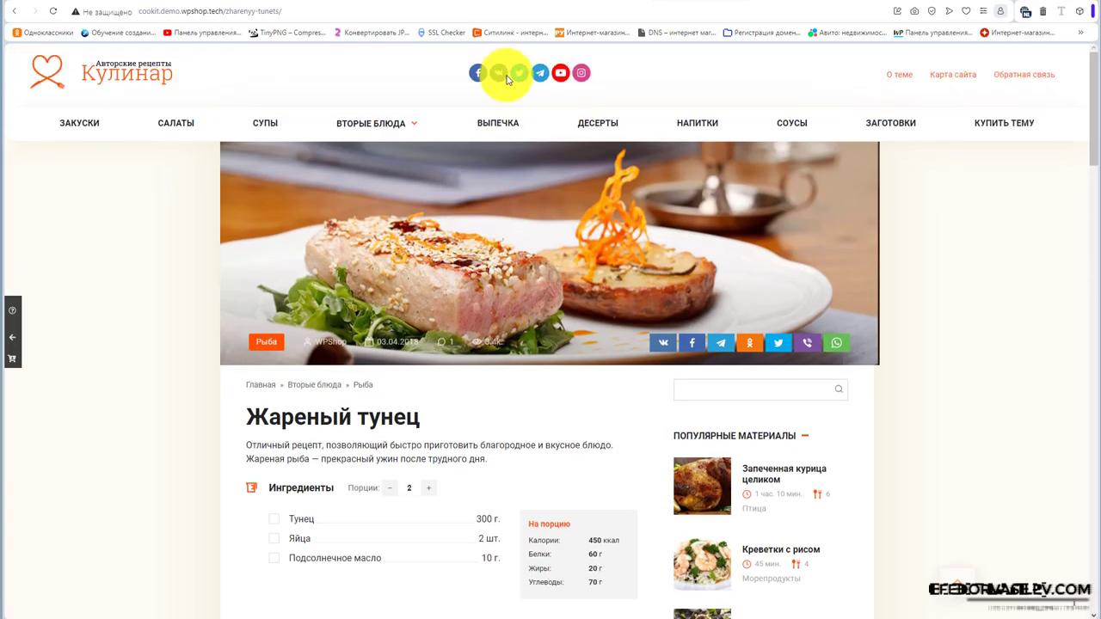
Return to the published test post, review its content, related posts and comments section, and go back to the post editor.
{"action": "left_click", "coordinate": [482, 7]}
{"action": "left_click", "coordinate": [439, 3]}
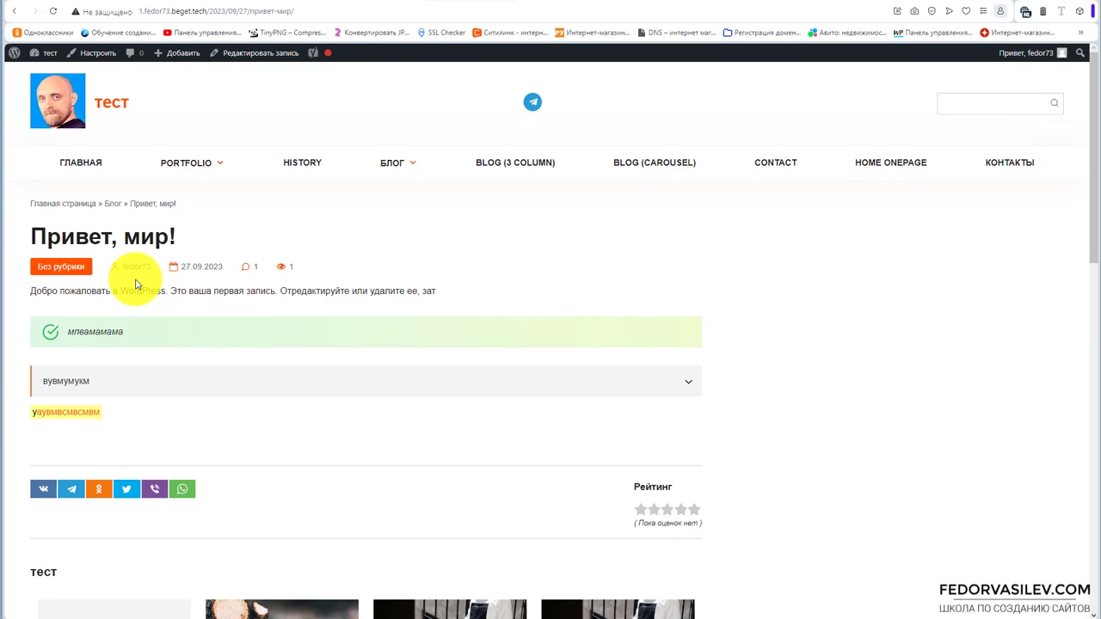
{"action": "scroll", "coordinate": [135, 284], "scroll_direction": "down", "scroll_amount": 9}
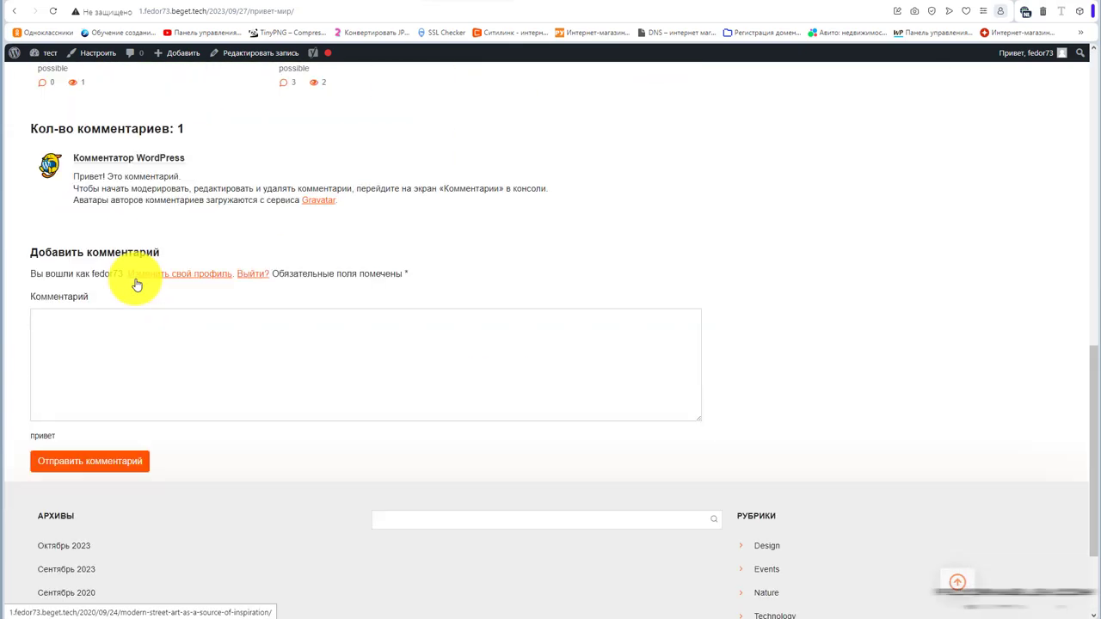
{"action": "scroll", "coordinate": [143, 307], "scroll_direction": "down", "scroll_amount": 2}
{"action": "scroll", "coordinate": [143, 307], "scroll_direction": "up", "scroll_amount": 8}
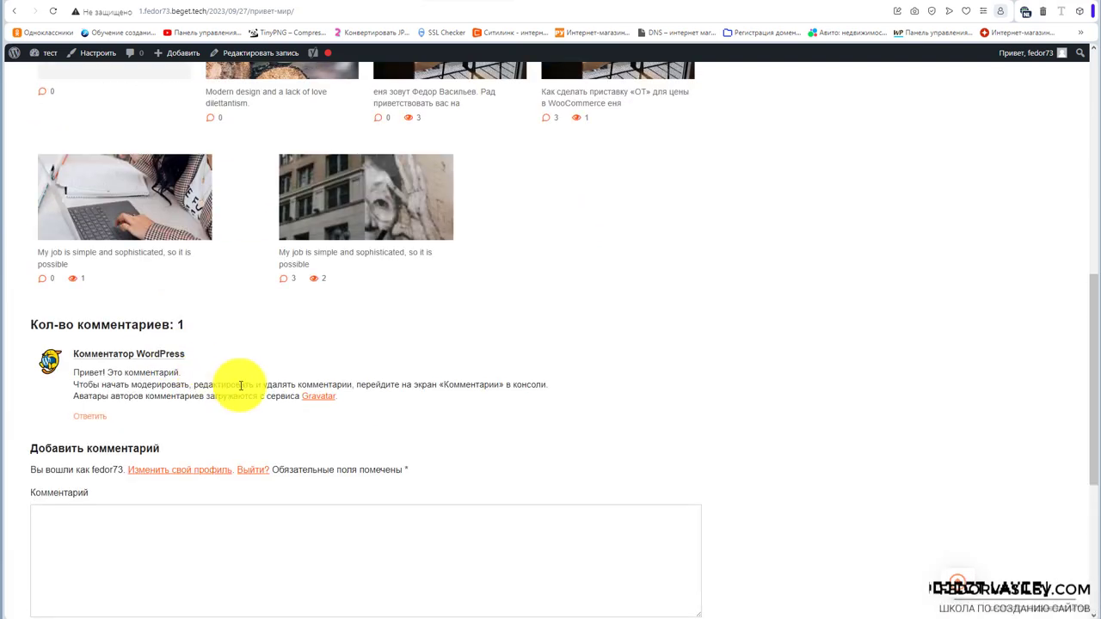
{"action": "scroll", "coordinate": [241, 388], "scroll_direction": "up", "scroll_amount": 3}
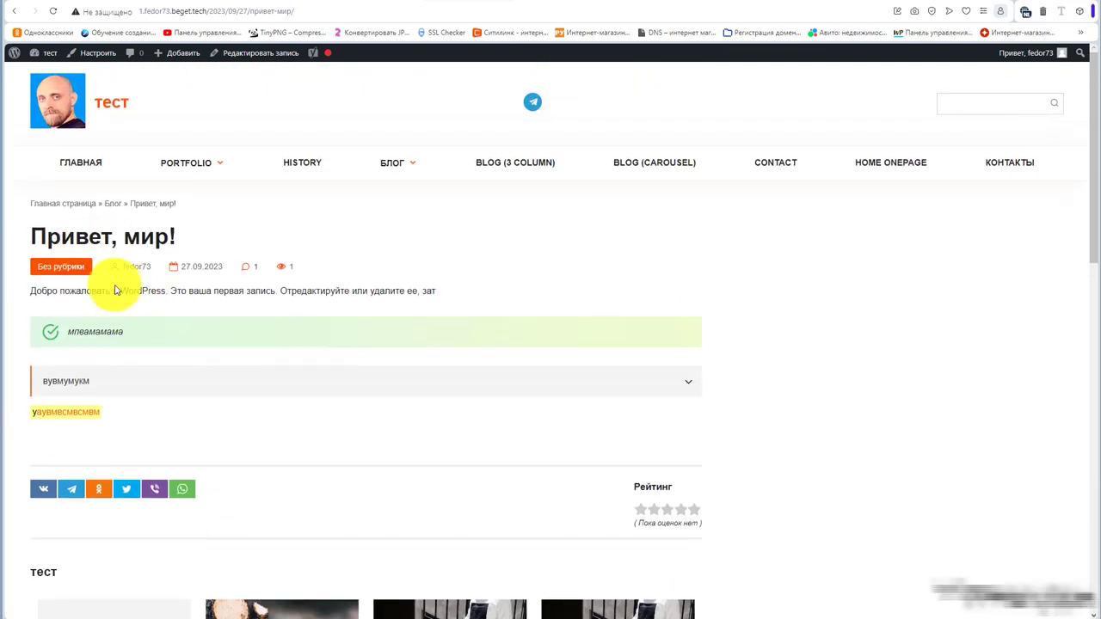
{"action": "left_click_drag", "start_coordinate": [122, 291], "coordinate": [190, 296]}
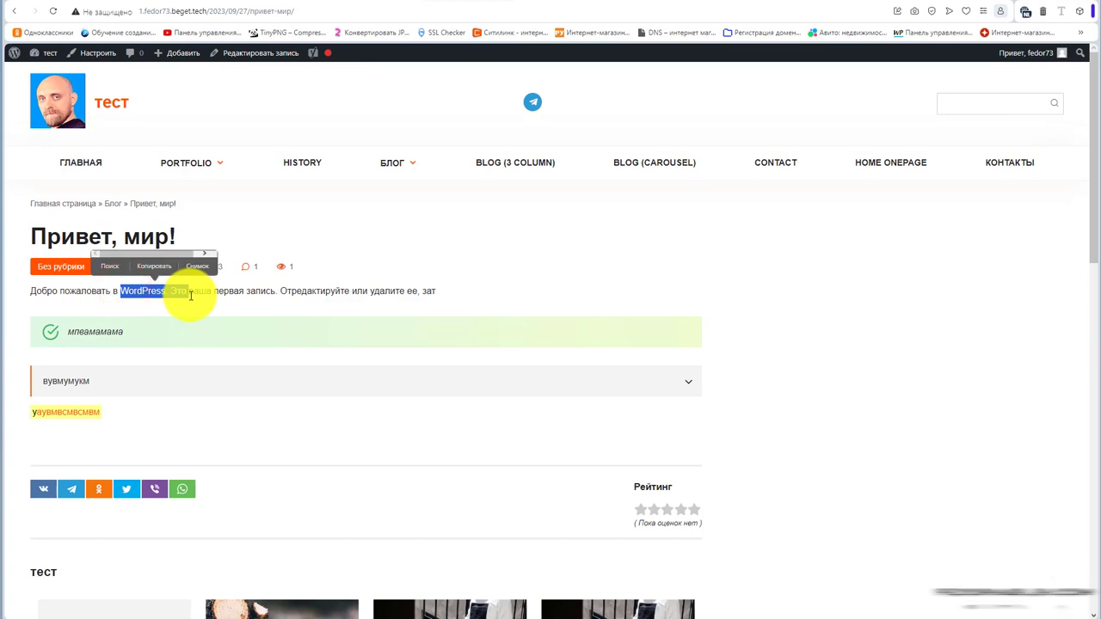
{"action": "left_click", "coordinate": [275, 296]}
{"action": "key", "text": "alt+Left"}
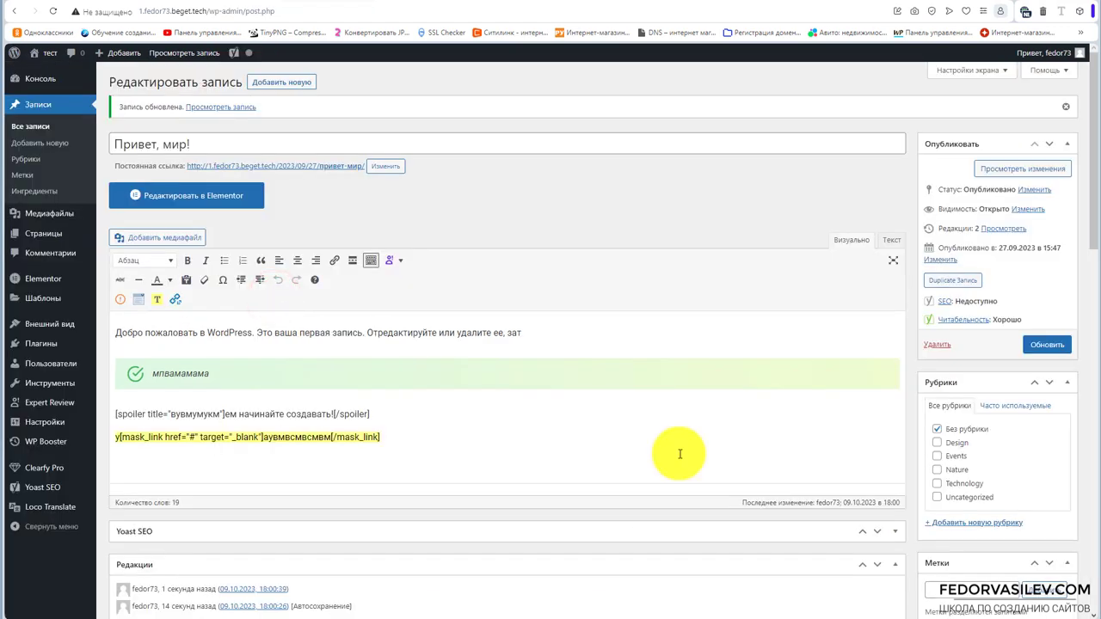